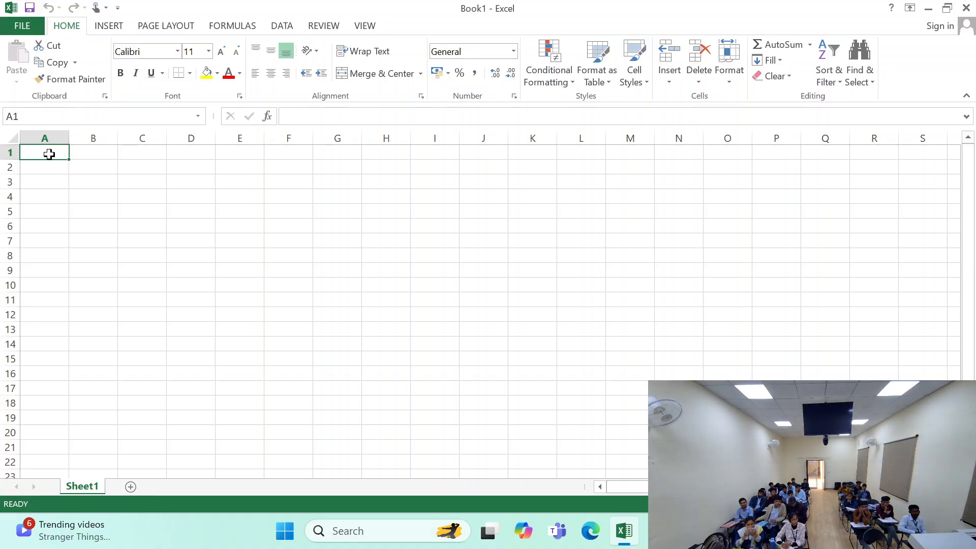
- Enter the column headings Sr. No, Name, Last and Full Name in cells B2 through E2
{"action": "left_click", "coordinate": [97, 181]}
{"action": "left_click", "coordinate": [99, 170]}
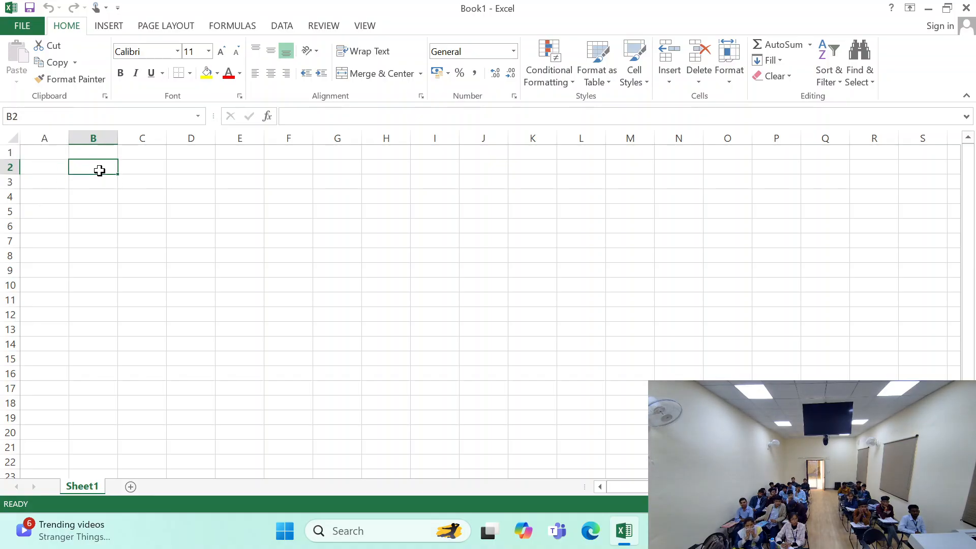
{"action": "type", "text": "Sr"}
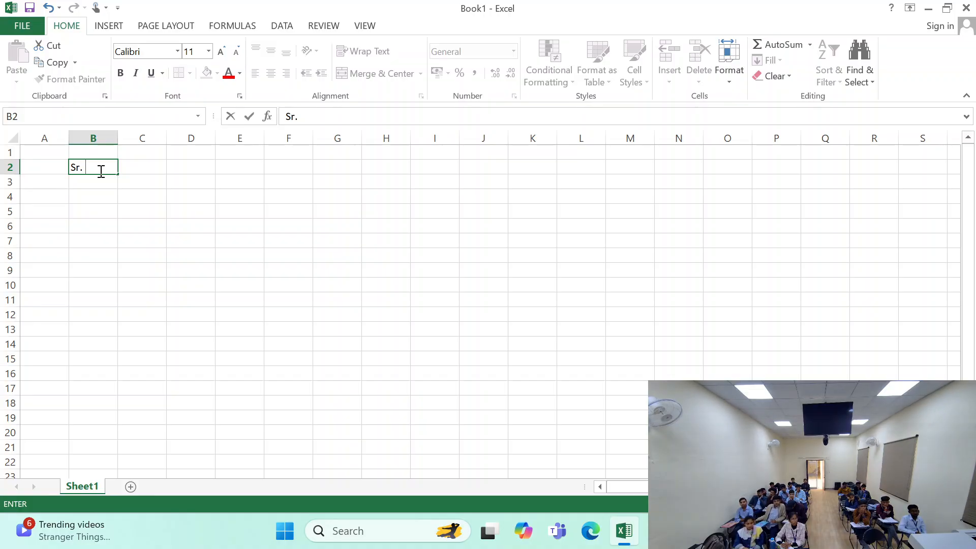
{"action": "type", "text": ". No"}
{"action": "key", "text": "Tab"}
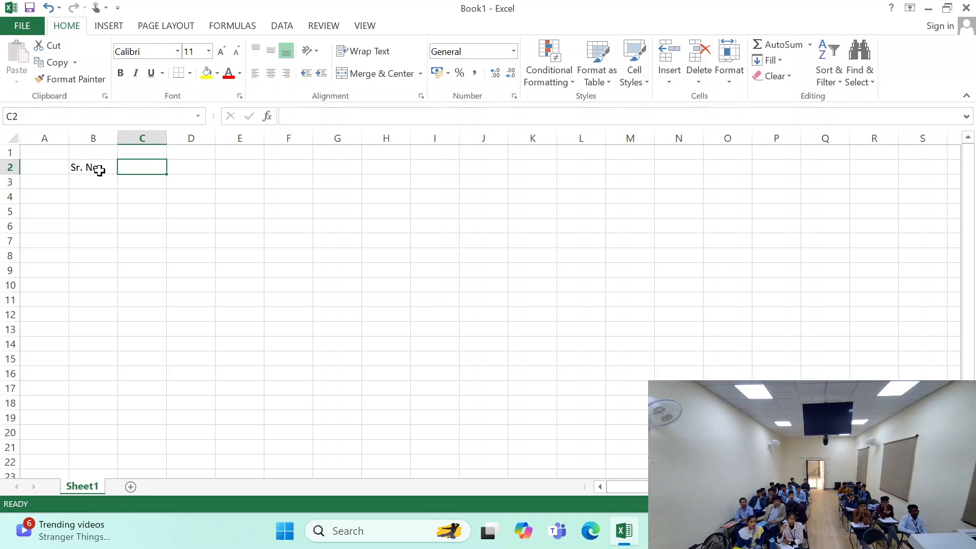
{"action": "type", "text": "Name"}
{"action": "key", "text": "Tab"}
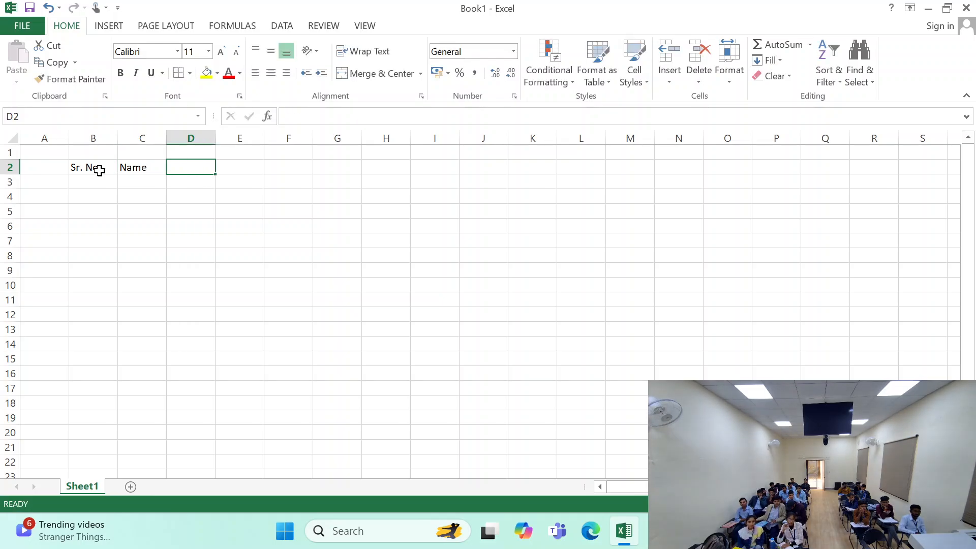
{"action": "type", "text": "Last"}
{"action": "key", "text": "Tab"}
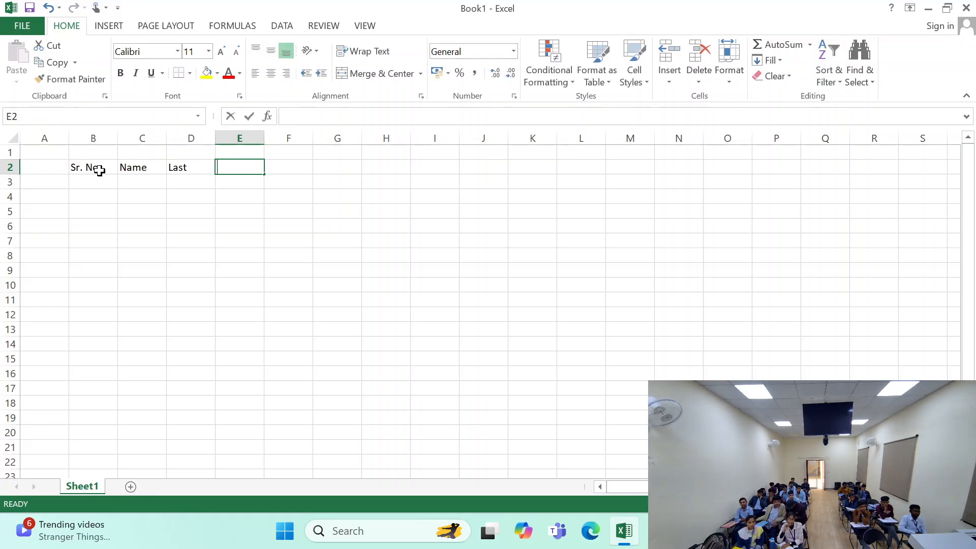
{"action": "type", "text": "Full Name"}
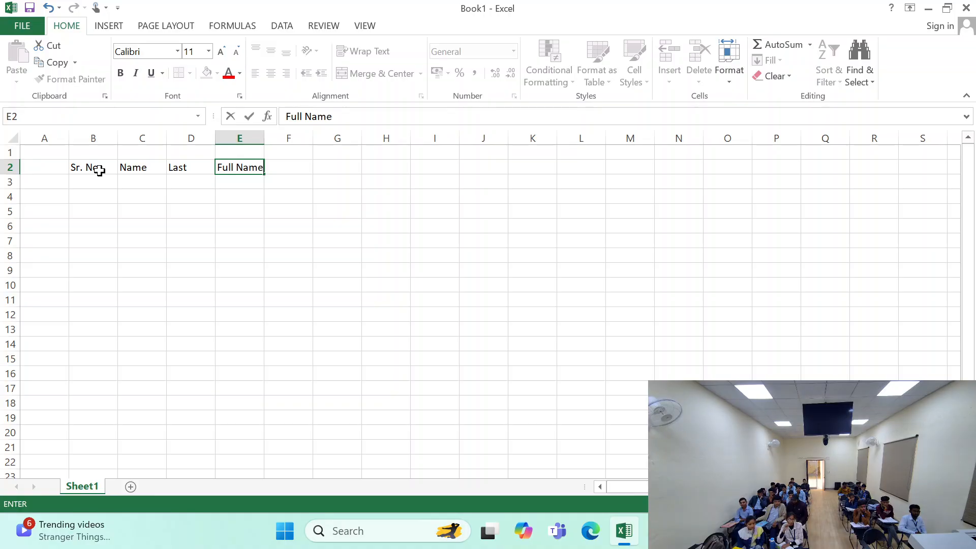
{"action": "key", "text": "Tab"}
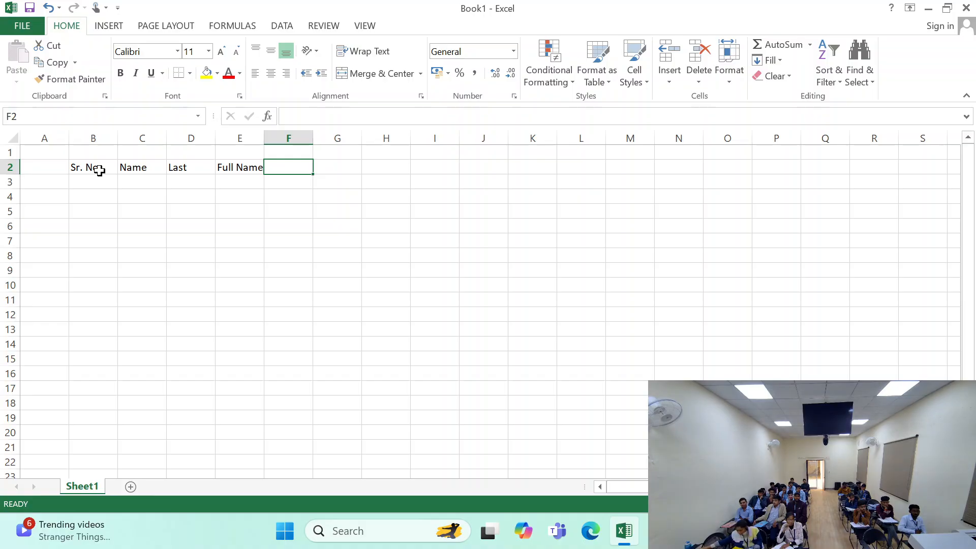
- Continue the heading row with Theroy in F2, Practical in G2 and Total in H2
{"action": "type", "text": "No"}
{"action": "key", "text": "BackSpace"}
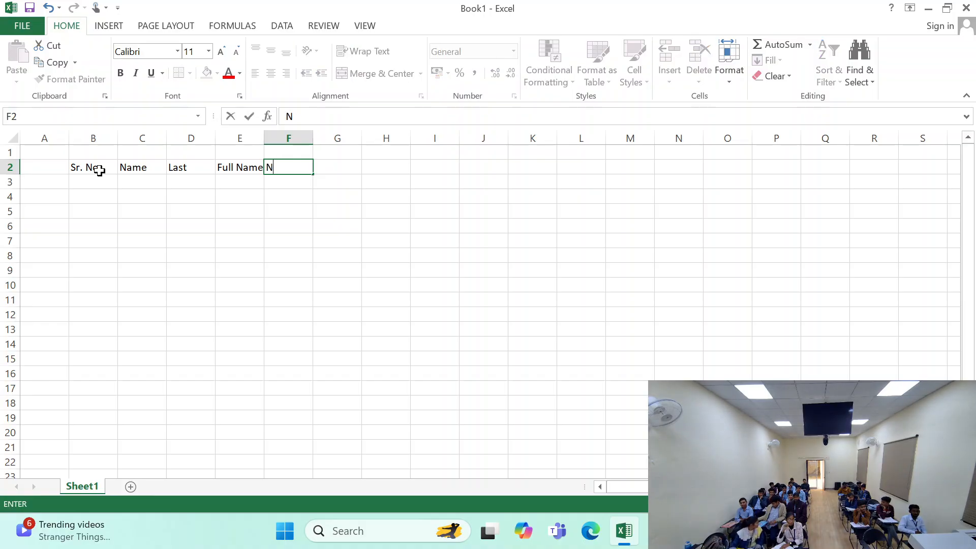
{"action": "type", "text": "Theroy"}
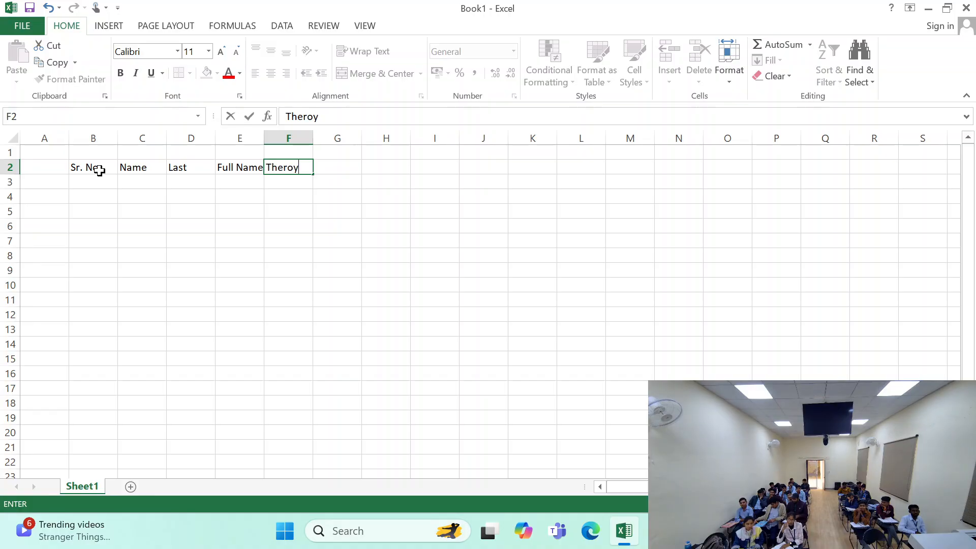
{"action": "key", "text": "Tab"}
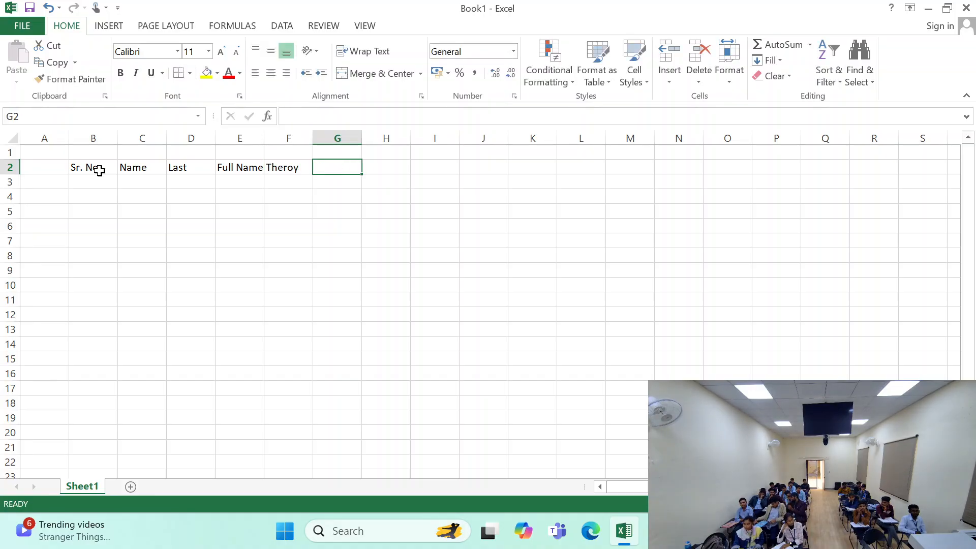
{"action": "type", "text": "Practical"}
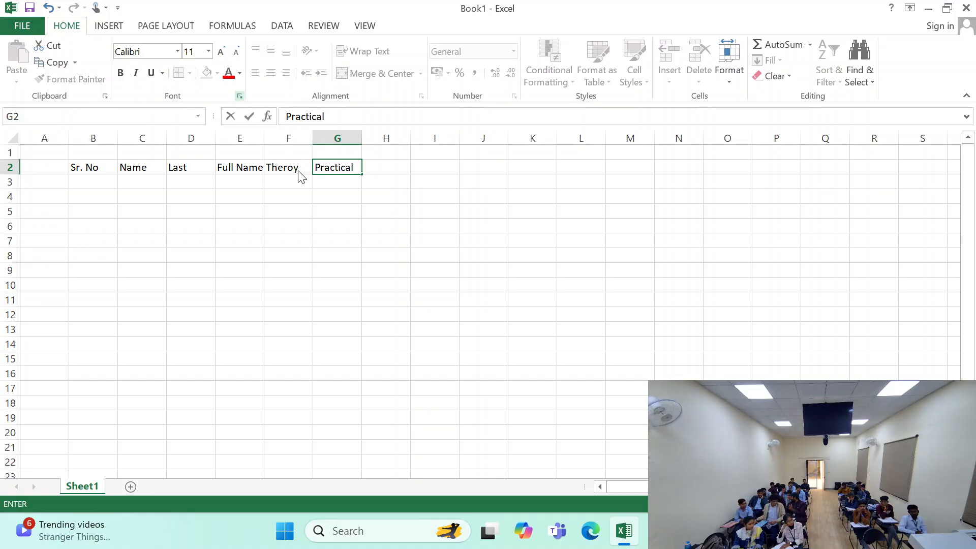
{"action": "left_click", "coordinate": [351, 209]}
{"action": "left_click", "coordinate": [383, 165]}
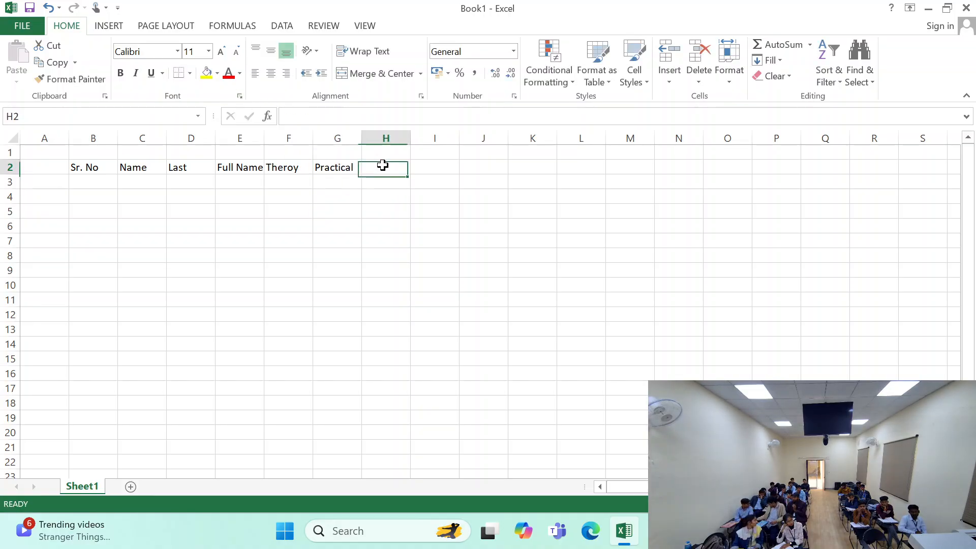
{"action": "type", "text": "Total"}
{"action": "key", "text": "Return"}
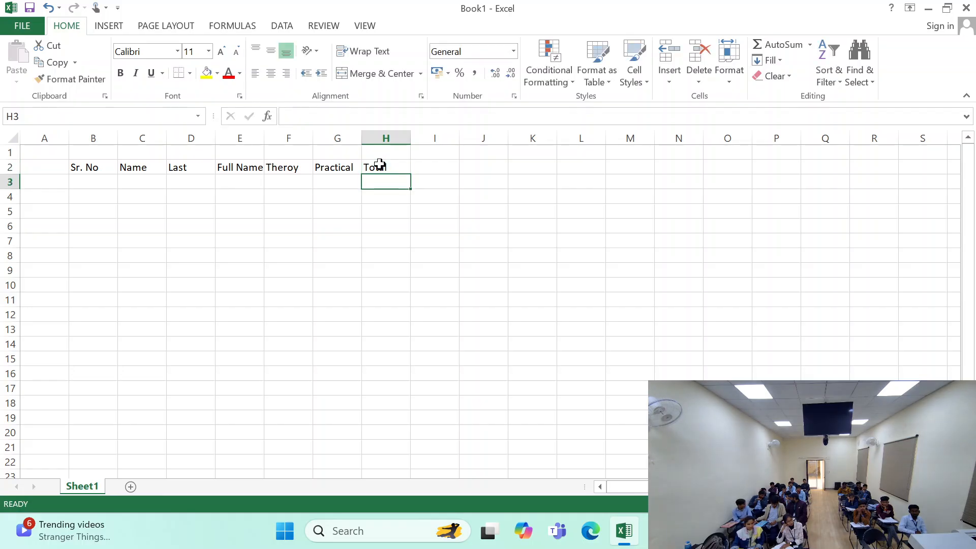
- Under the Sr. No heading, enter 1 in B3, 2 in B4 and 3 in B6
{"action": "left_click", "coordinate": [77, 184]}
{"action": "left_click", "coordinate": [87, 166]}
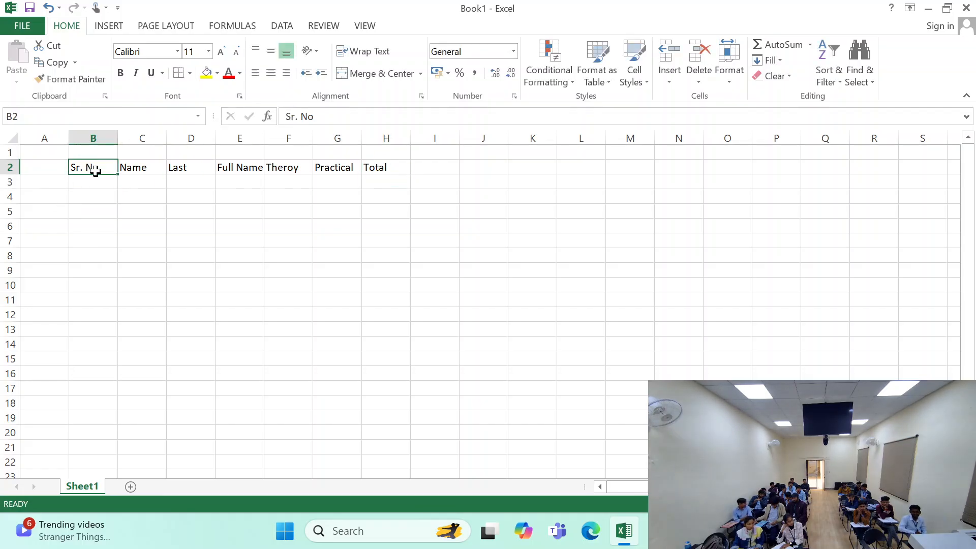
{"action": "left_click", "coordinate": [100, 193]}
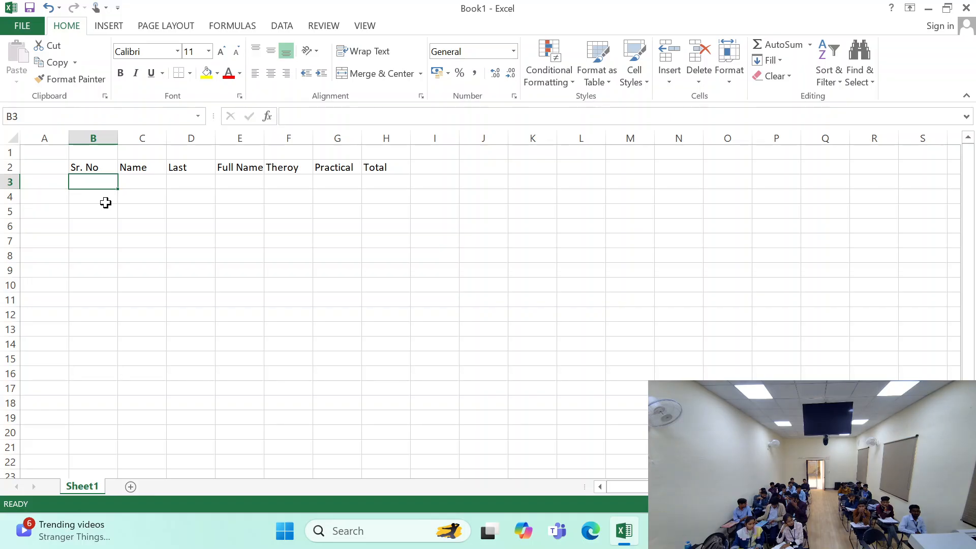
{"action": "type", "text": "1 2"}
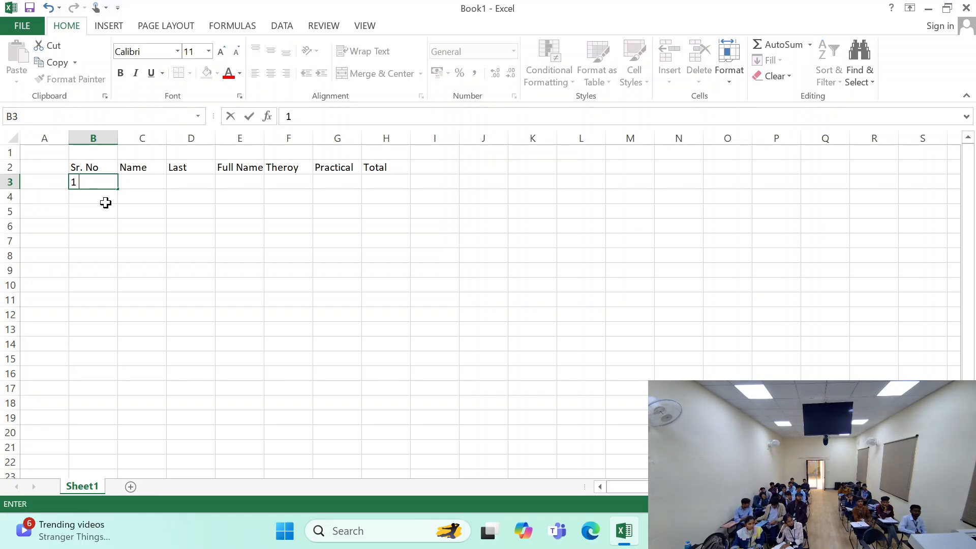
{"action": "key", "text": "Return"}
{"action": "type", "text": "2"}
{"action": "key", "text": "Return"}
{"action": "key", "text": "Return"}
{"action": "type", "text": "3"}
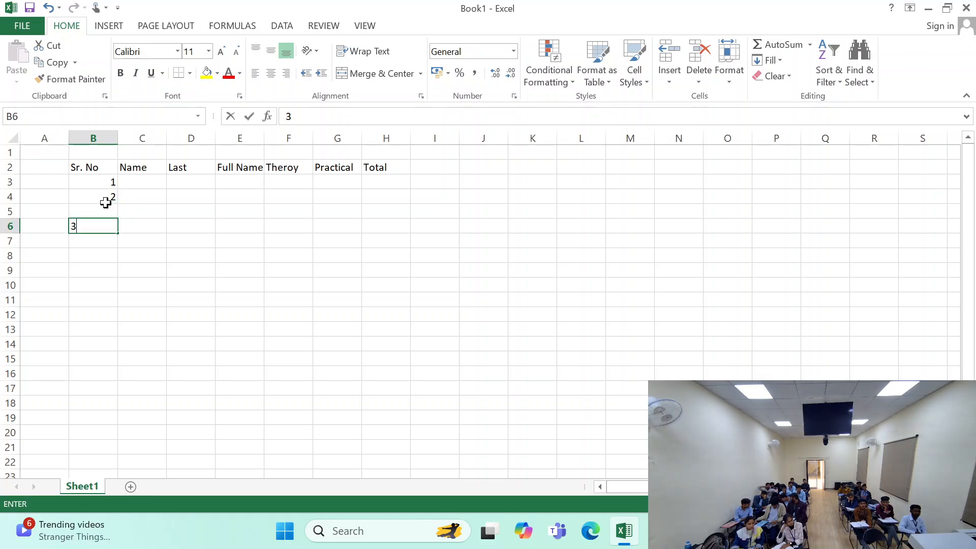
{"action": "key", "text": "ctrl+Return"}
- Enter 3 in the skipped cell B5 and replace the entry in B6 with 4
{"action": "left_click", "coordinate": [107, 207]}
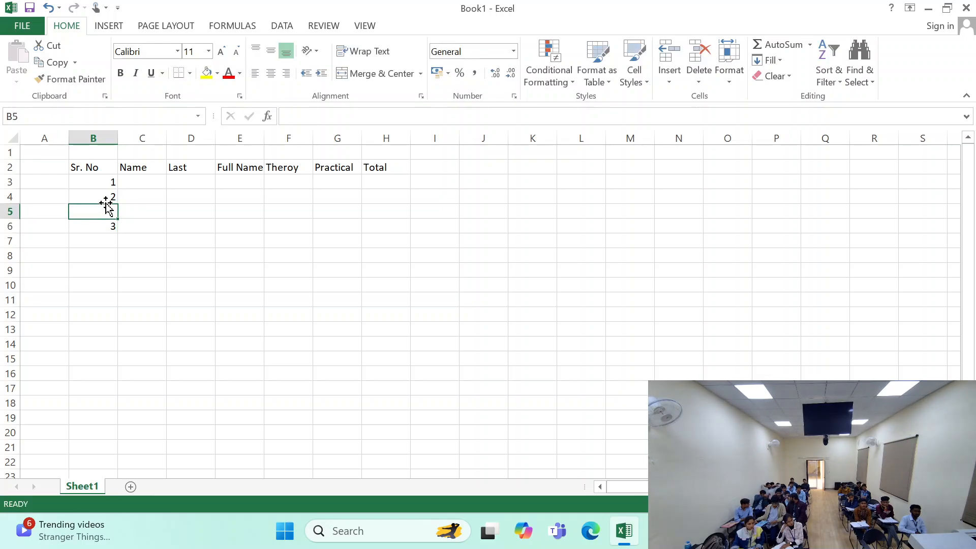
{"action": "type", "text": "3"}
{"action": "key", "text": "Return"}
{"action": "key", "text": "Return"}
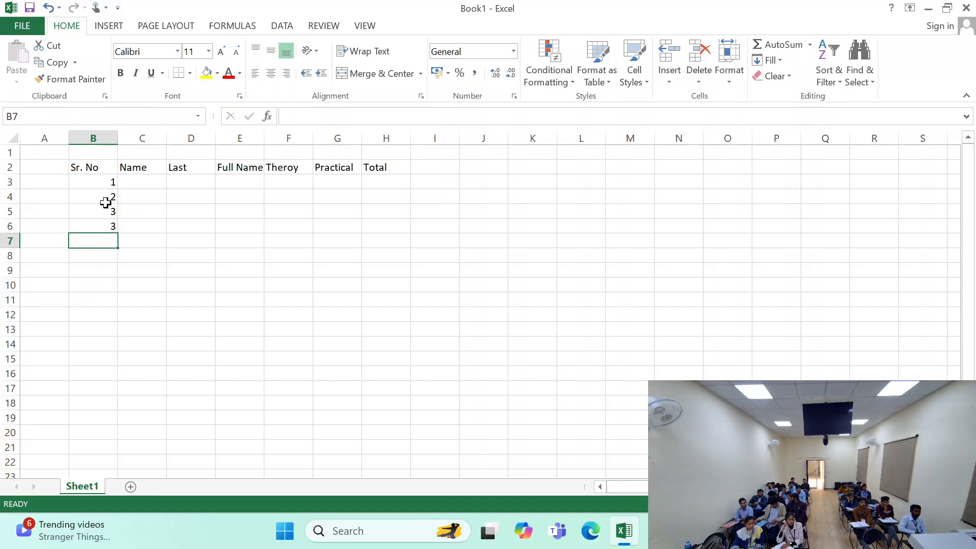
{"action": "key", "text": "Up"}
{"action": "type", "text": "4"}
- Extend the serial number series down column B so that it runs to 10 in B12
{"action": "left_click_drag", "start_coordinate": [55, 206], "coordinate": [108, 241]}
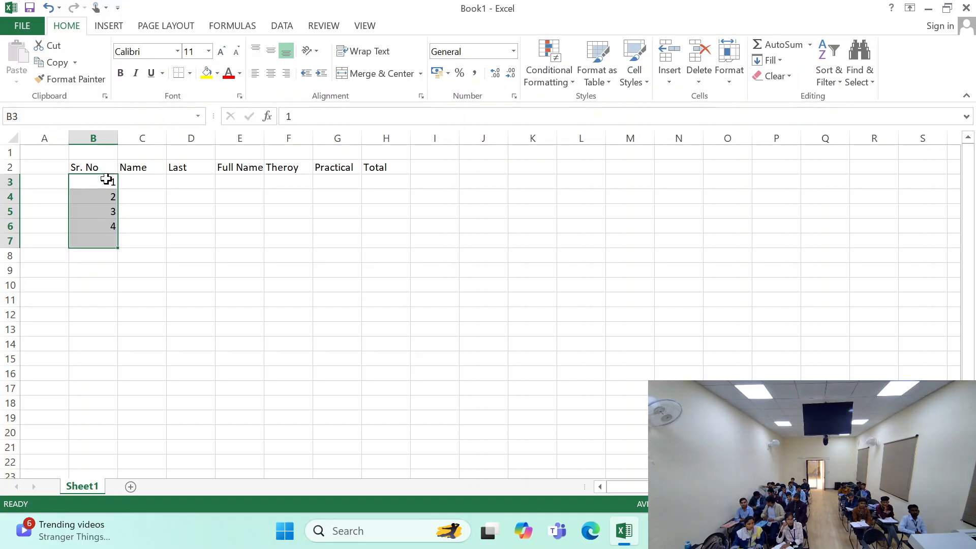
{"action": "left_click", "coordinate": [141, 218]}
{"action": "left_click_drag", "start_coordinate": [95, 182], "coordinate": [115, 324]}
{"action": "left_click_drag", "start_coordinate": [179, 282], "coordinate": [179, 282]}
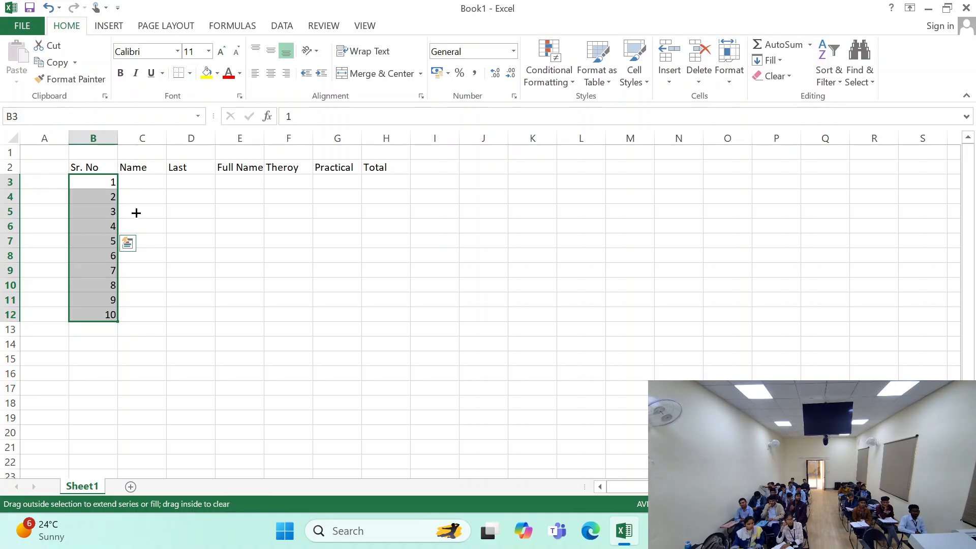
- Enter the first and last names for serial numbers 1 and 2 in C3:D4
{"action": "left_click", "coordinate": [164, 187]}
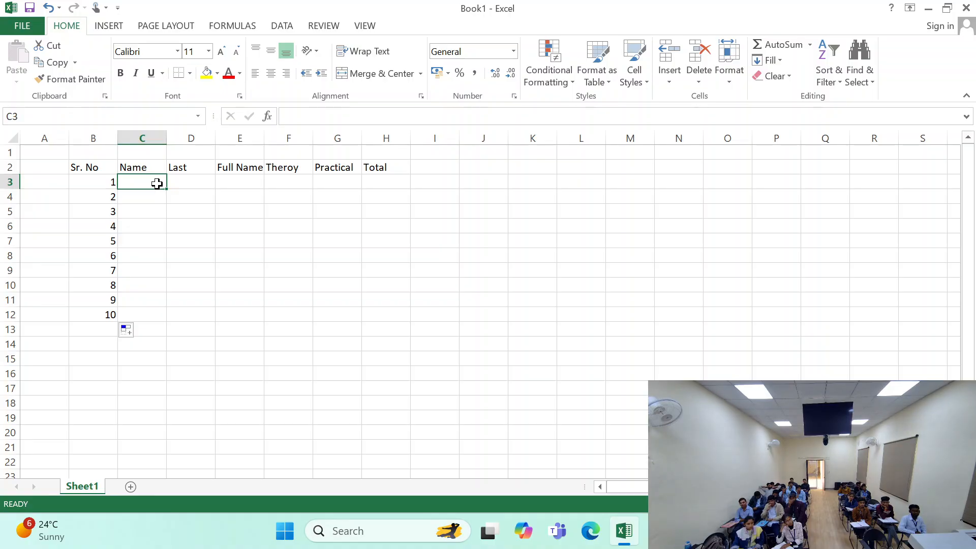
{"action": "key", "text": "Tab"}
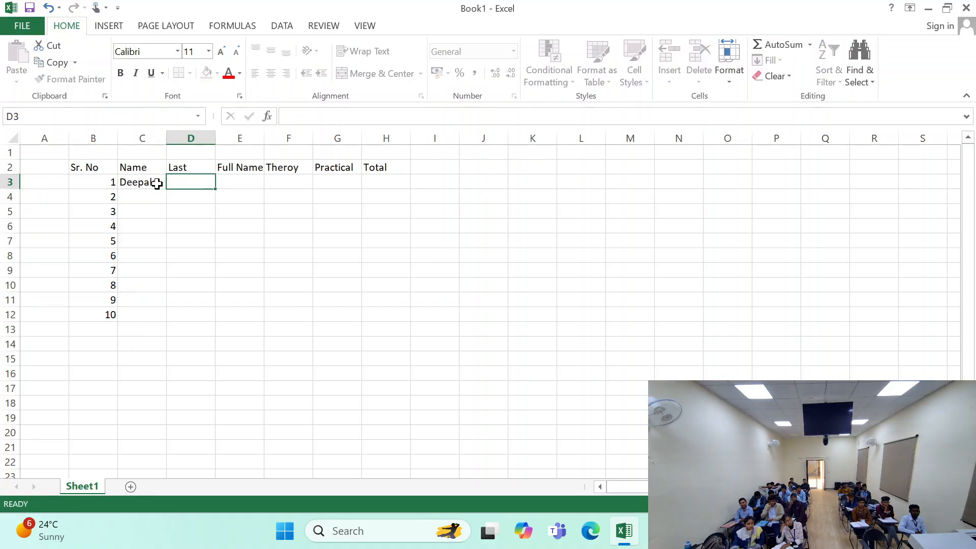
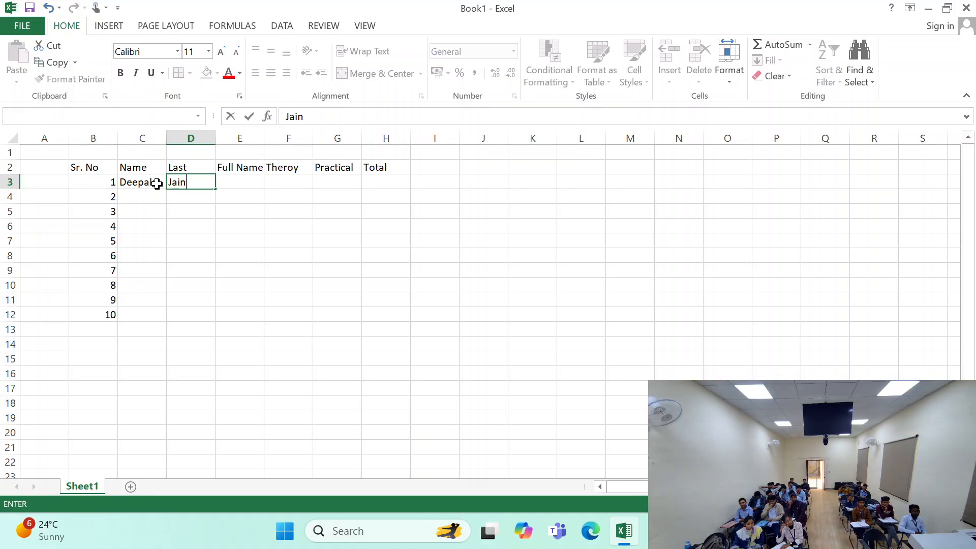
{"action": "key", "text": "Return"}
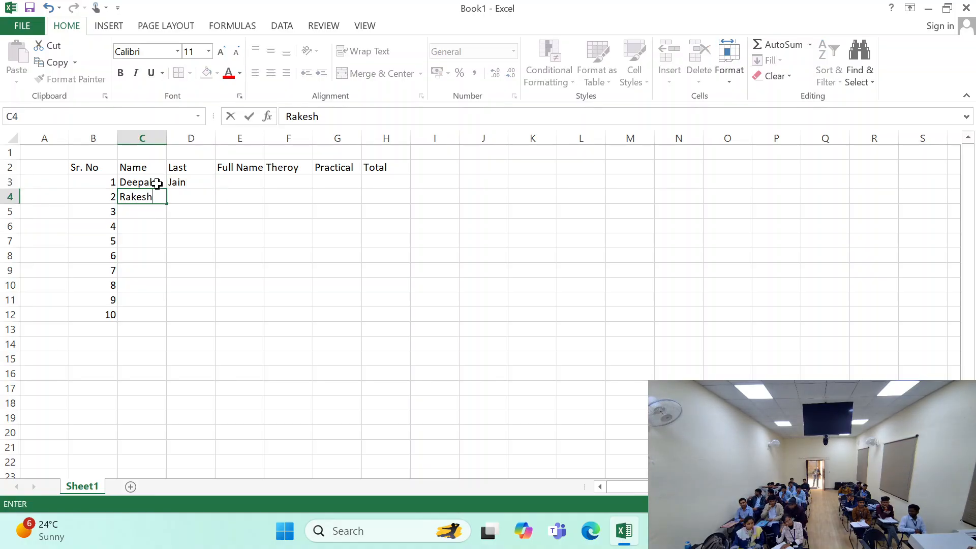
{"action": "key", "text": "Tab"}
{"action": "key", "text": "Return"}
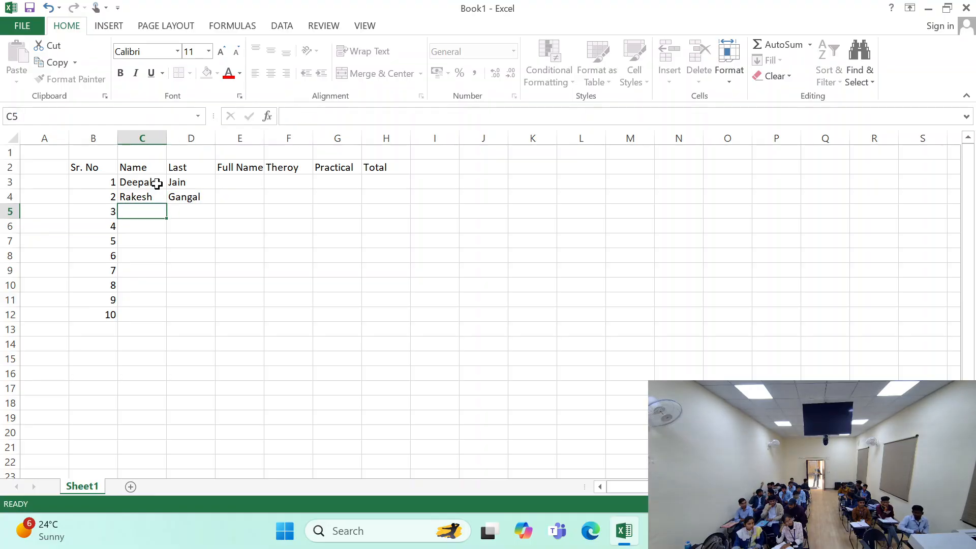
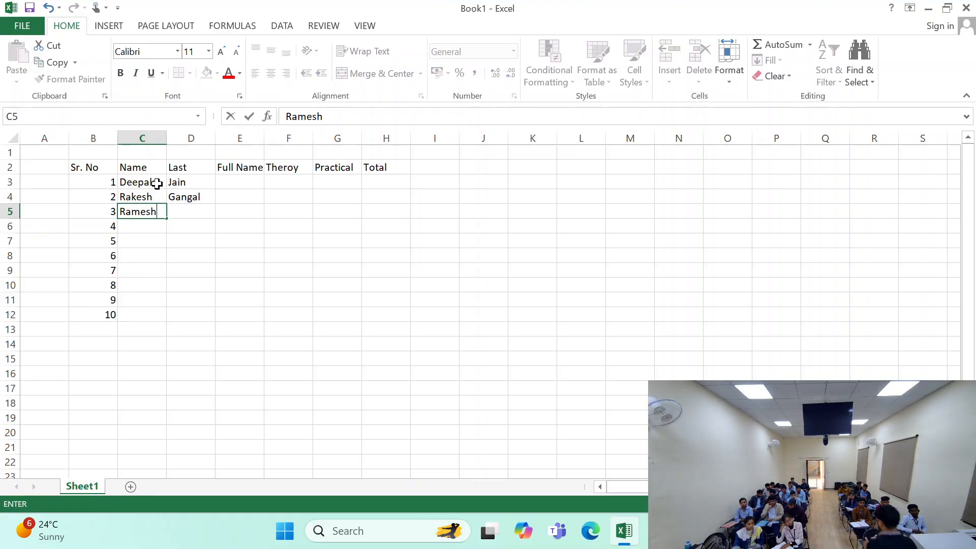
- Enter the first and last name for serial number 3 in C5 and D5
{"action": "key", "text": "Tab"}
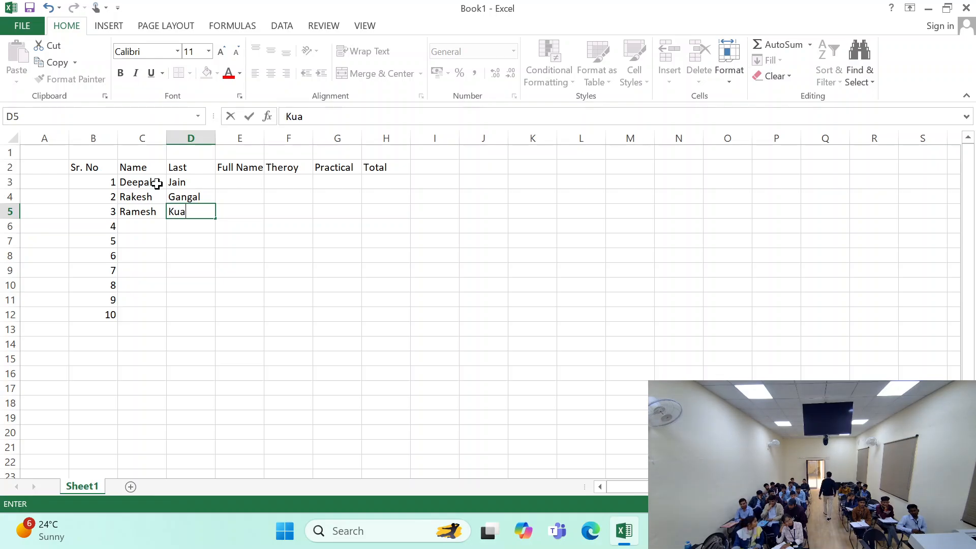
{"action": "key", "text": "Return"}
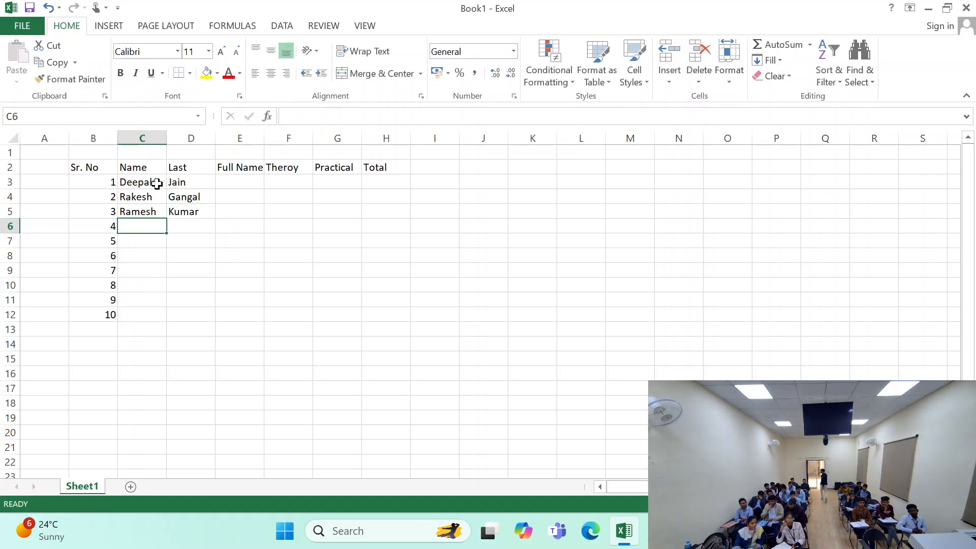
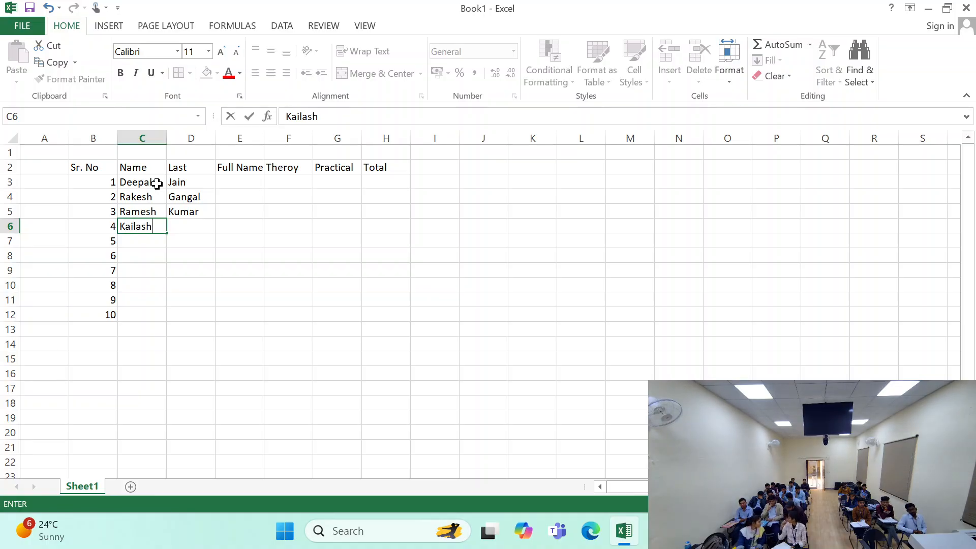
- Enter the first and last name for serial number 4 in C6 and D6
{"action": "key", "text": "Tab"}
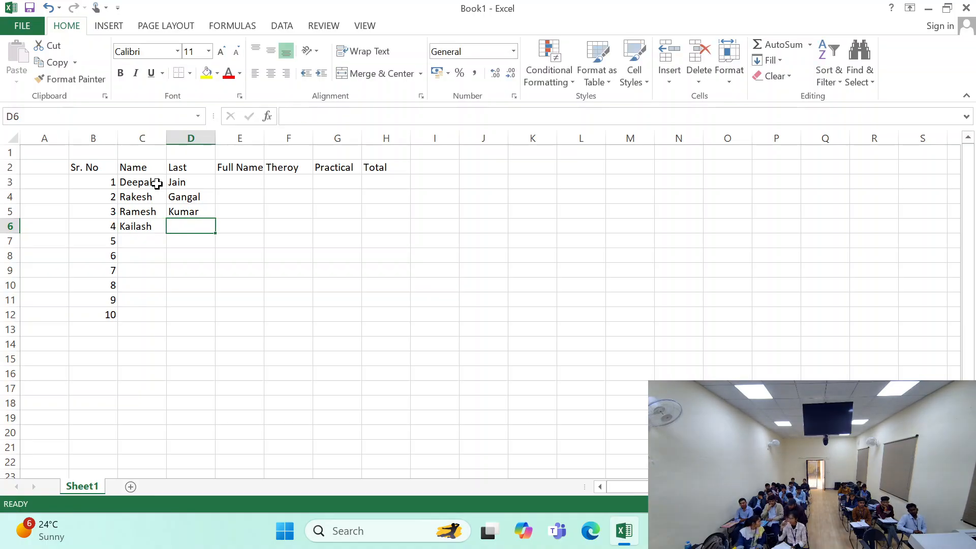
{"action": "key", "text": "Return"}
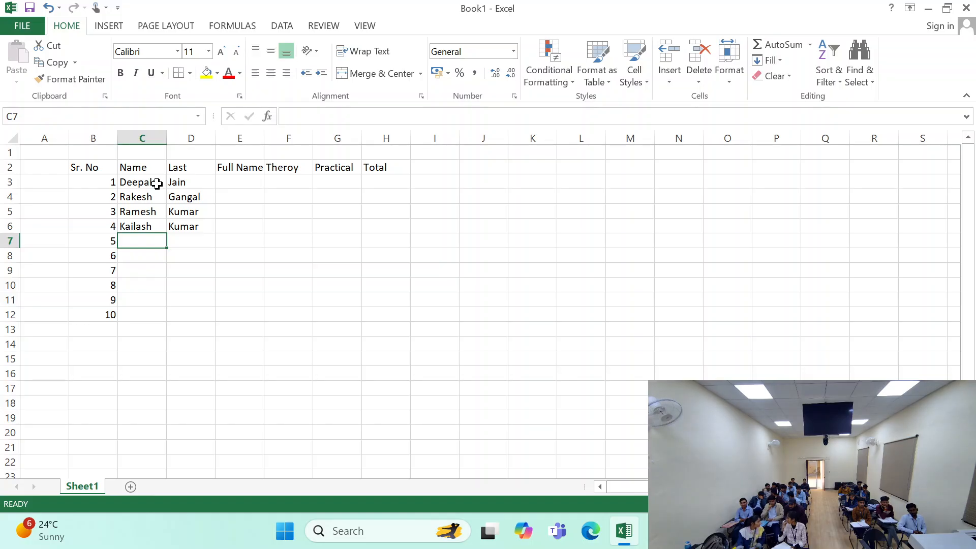
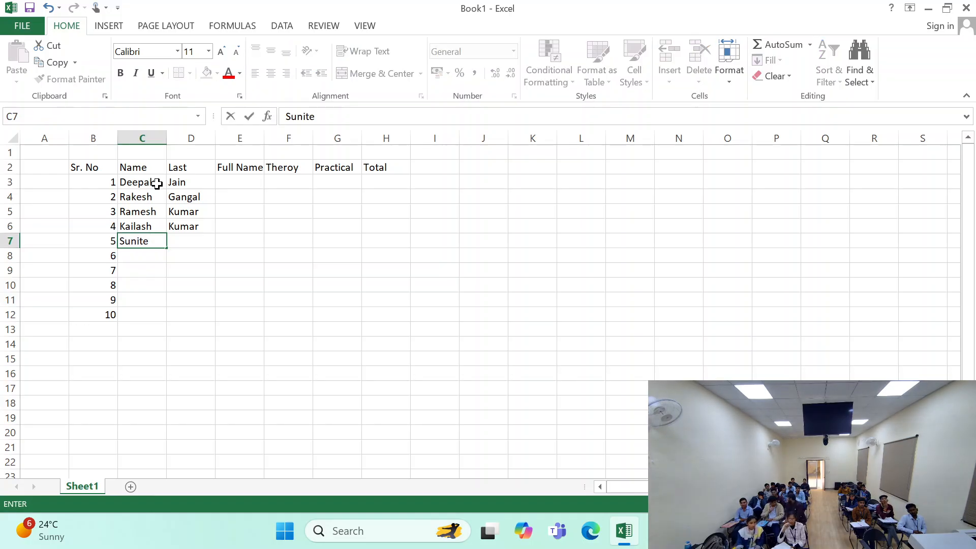
- Enter the first and last name for serial number 5 in C7 and D7
{"action": "key", "text": "Tab"}
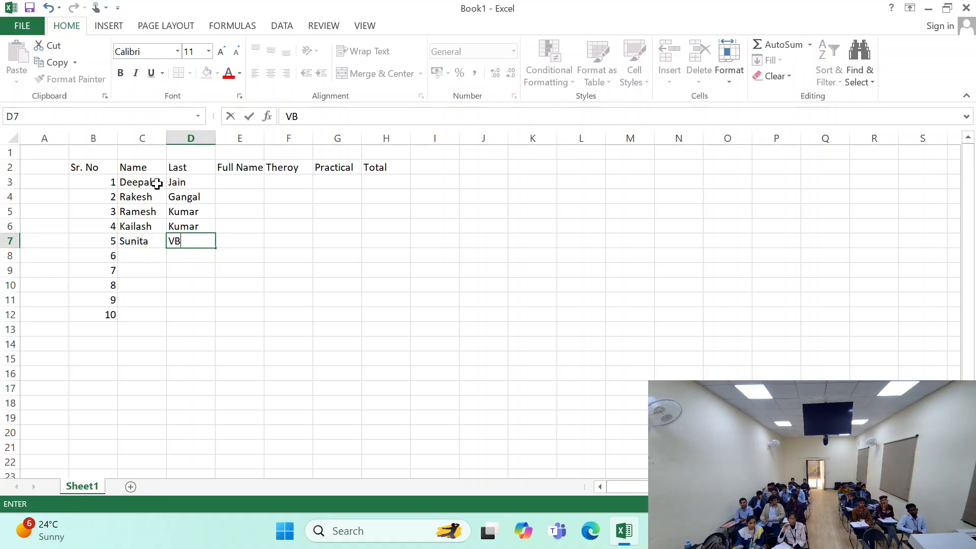
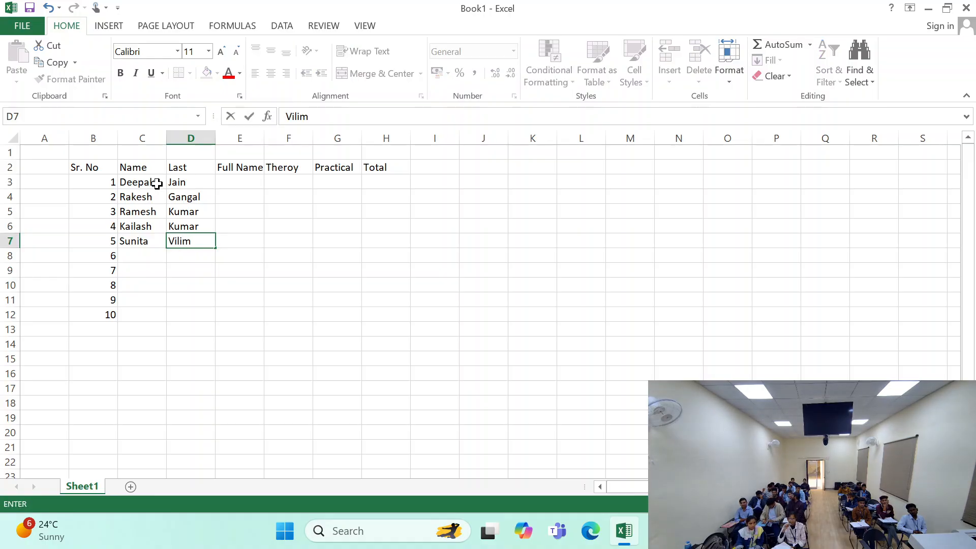
{"action": "key", "text": "Return"}
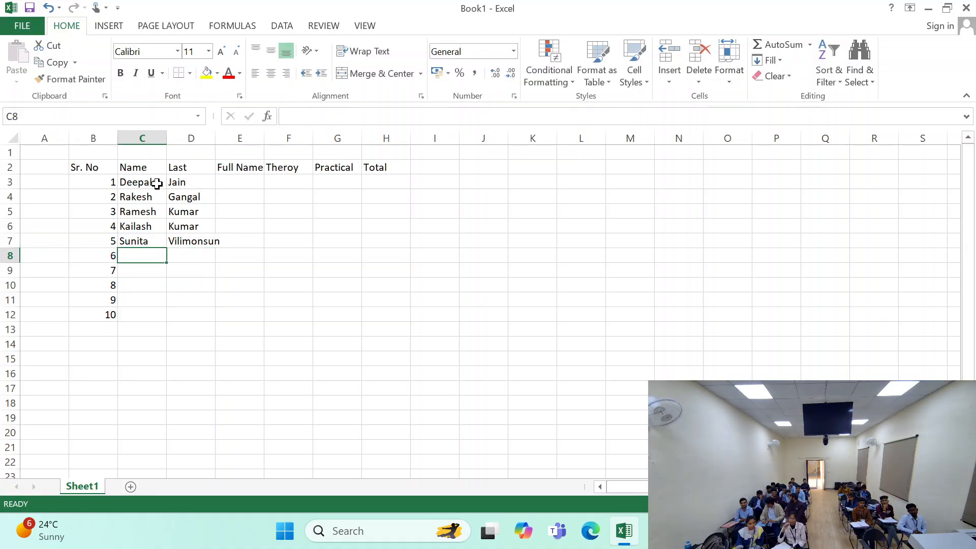
- Enter the first and last name for serial number 6 in C8 and D8
{"action": "type", "text": "And"}
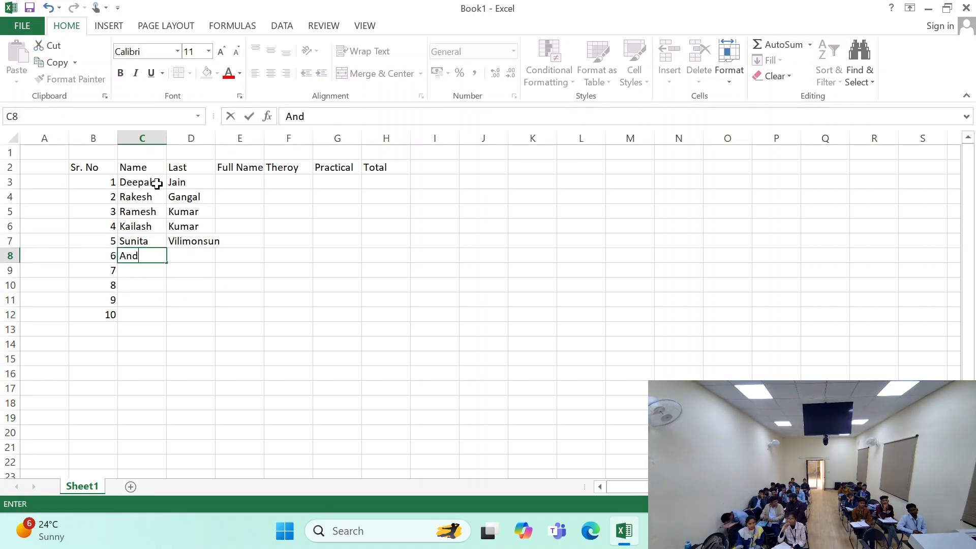
{"action": "type", "text": "re"}
{"action": "key", "text": "Tab"}
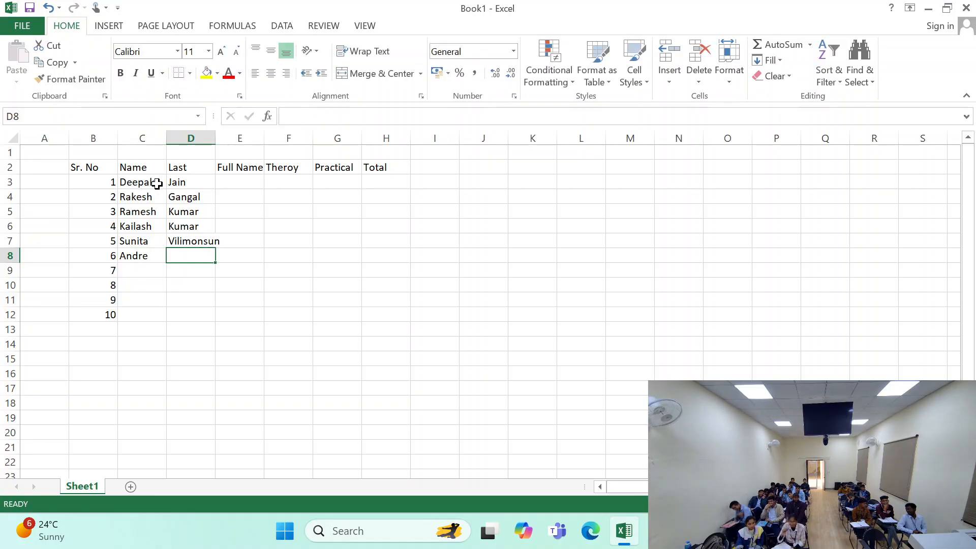
{"action": "type", "text": "Tate"}
{"action": "key", "text": "Return"}
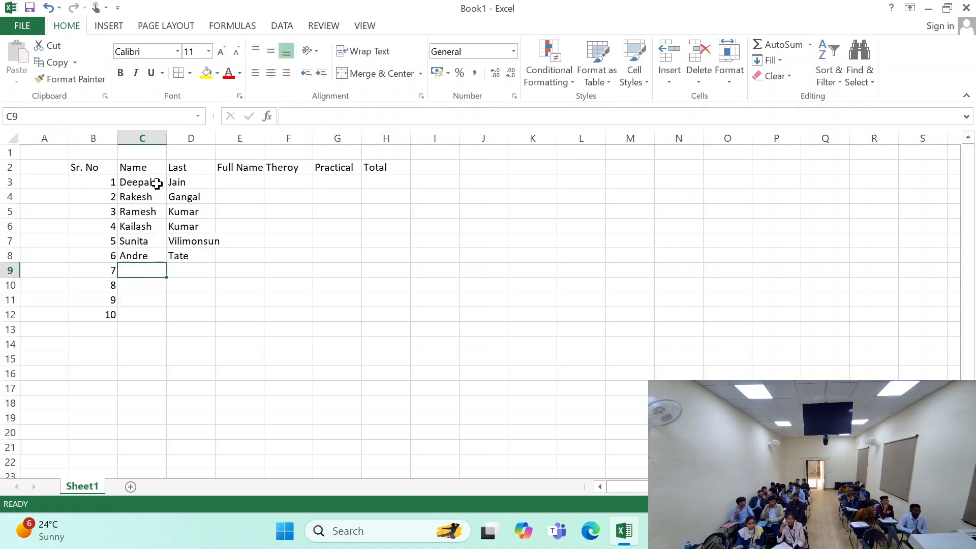
- Enter the first and last name for serial number 7 in C9 and D9
{"action": "type", "text": "ha"}
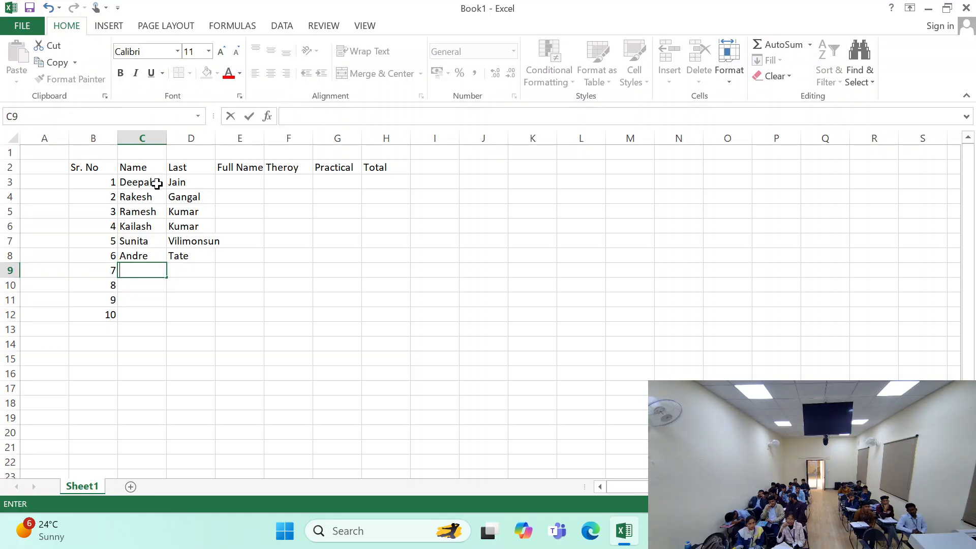
{"action": "type", "text": "hay"}
{"action": "key", "text": "BackSpace"}
{"action": "key", "text": "BackSpace"}
{"action": "key", "text": "BackSpace"}
{"action": "type", "text": "A"}
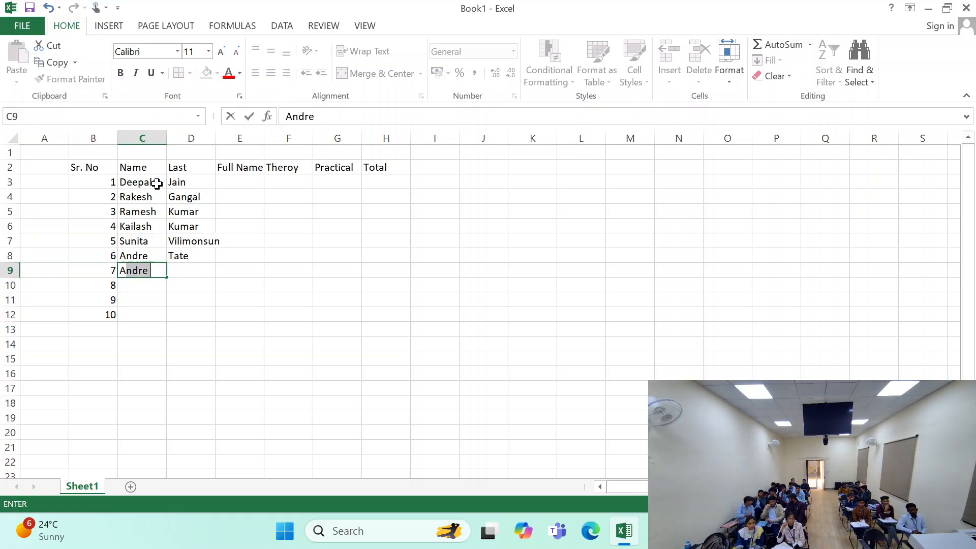
{"action": "key", "text": "BackSpace"}
{"action": "key", "text": "BackSpace"}
{"action": "type", "text": "Harry"}
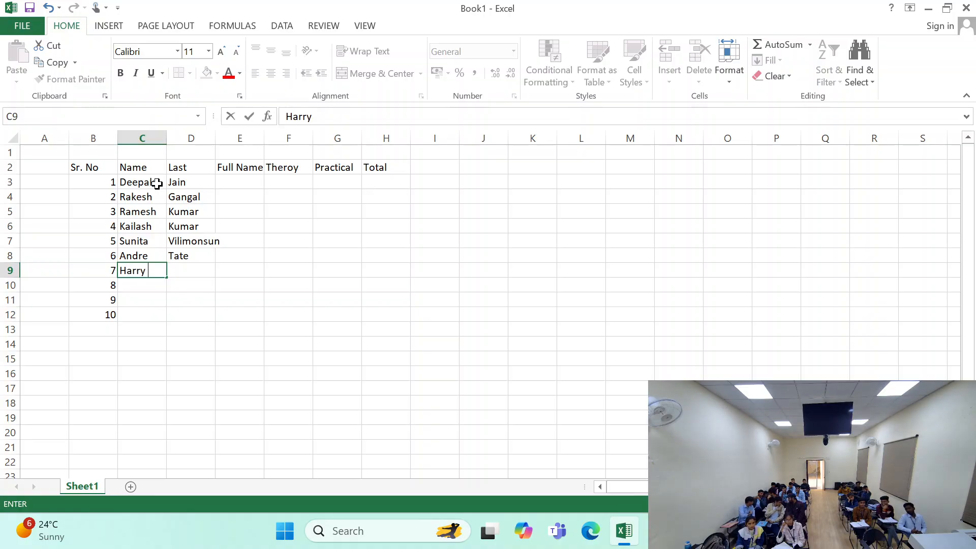
{"action": "key", "text": "Tab"}
{"action": "type", "text": "po"}
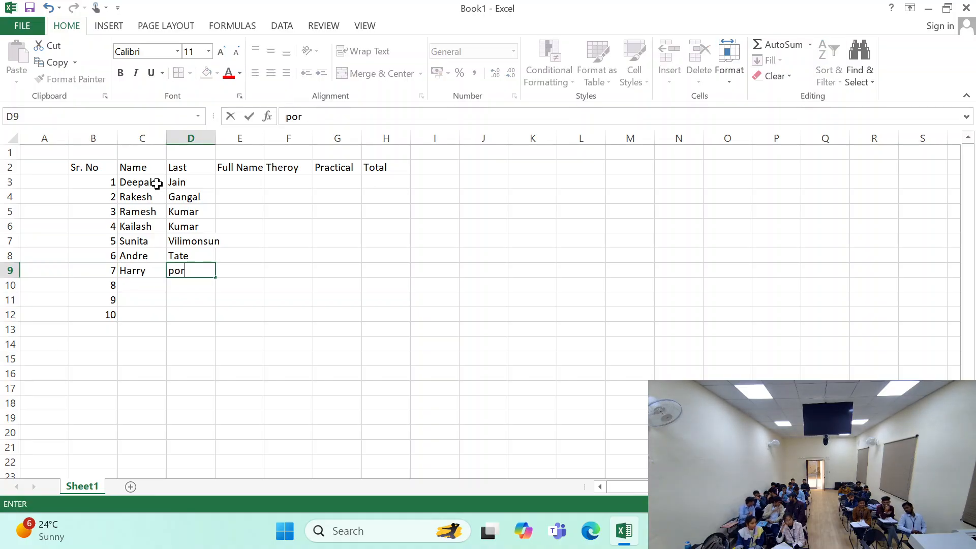
{"action": "type", "text": "tter"}
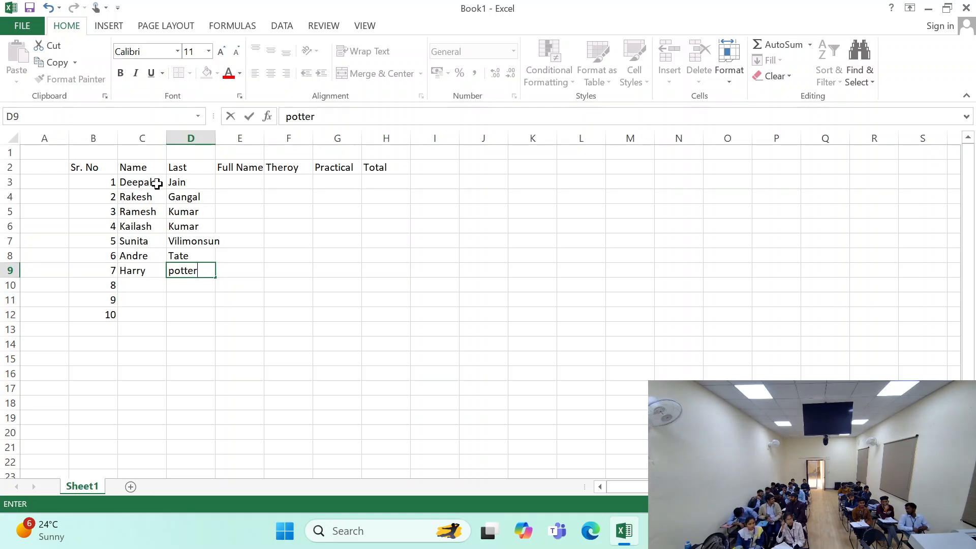
{"action": "key", "text": "Return"}
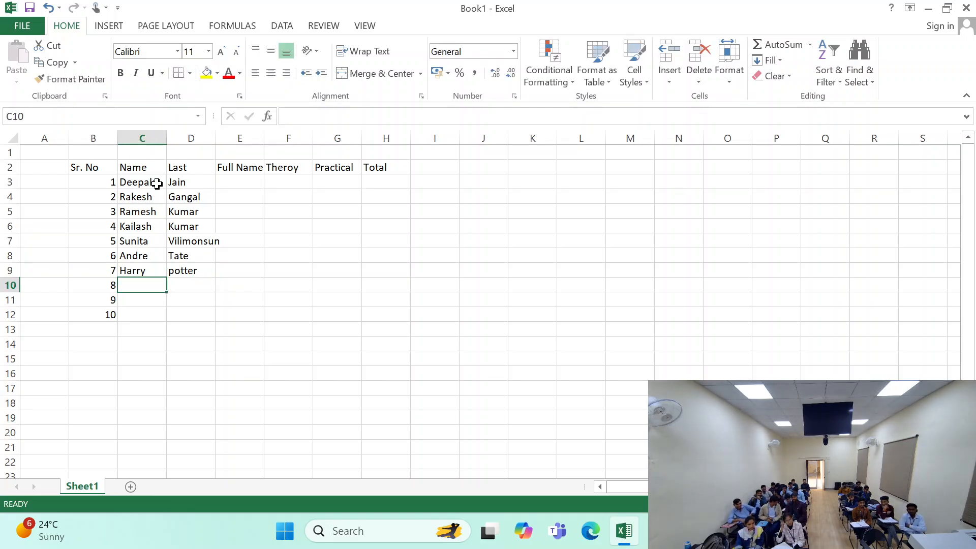
- Enter the first and last name for serial number 8 in C10 and D10
{"action": "type", "text": "Virat"}
{"action": "key", "text": "Tab"}
{"action": "type", "text": "K"}
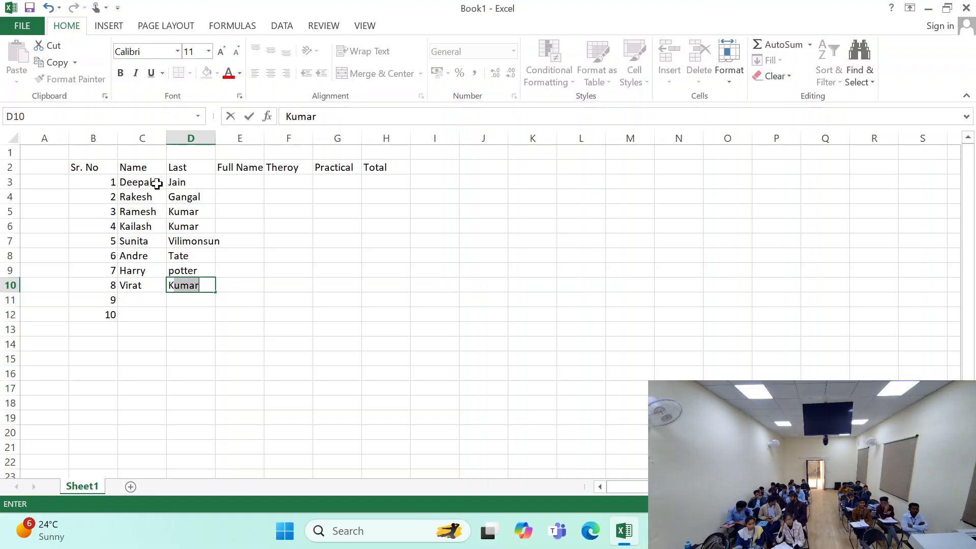
{"action": "type", "text": "holi"}
{"action": "key", "text": "Return"}
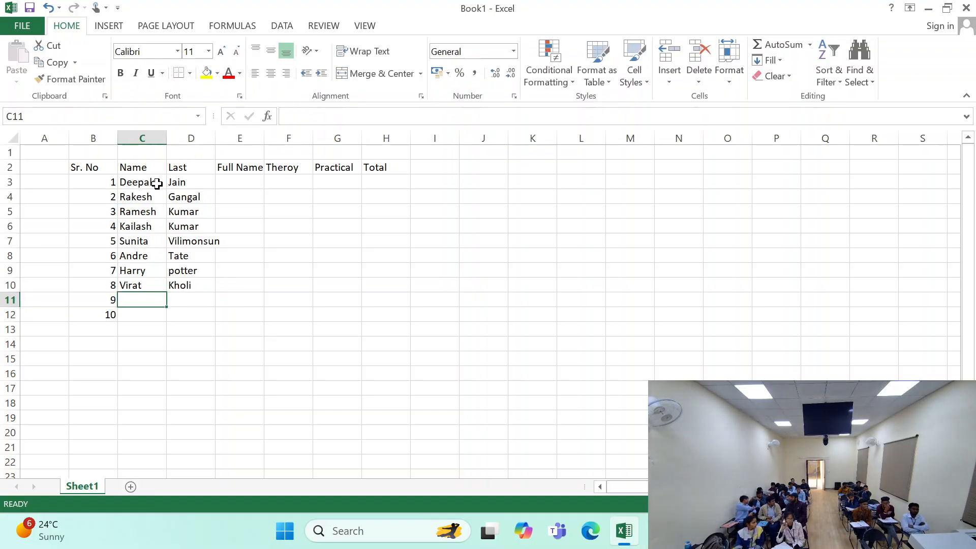
- Enter the first and last name for serial number 9 in C11 and D11, correcting the last name's spelling
{"action": "type", "text": "Ms"}
{"action": "key", "text": "Tab"}
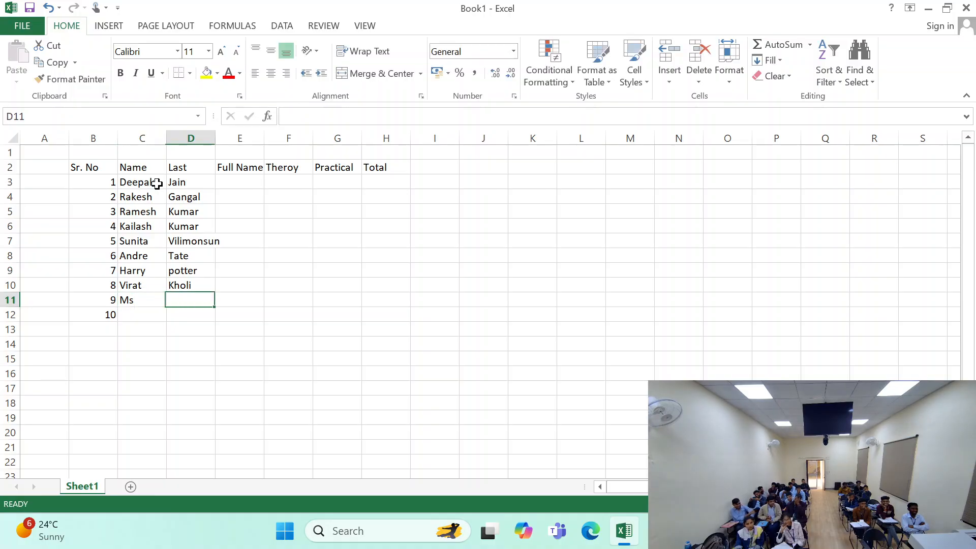
{"action": "type", "text": "D"}
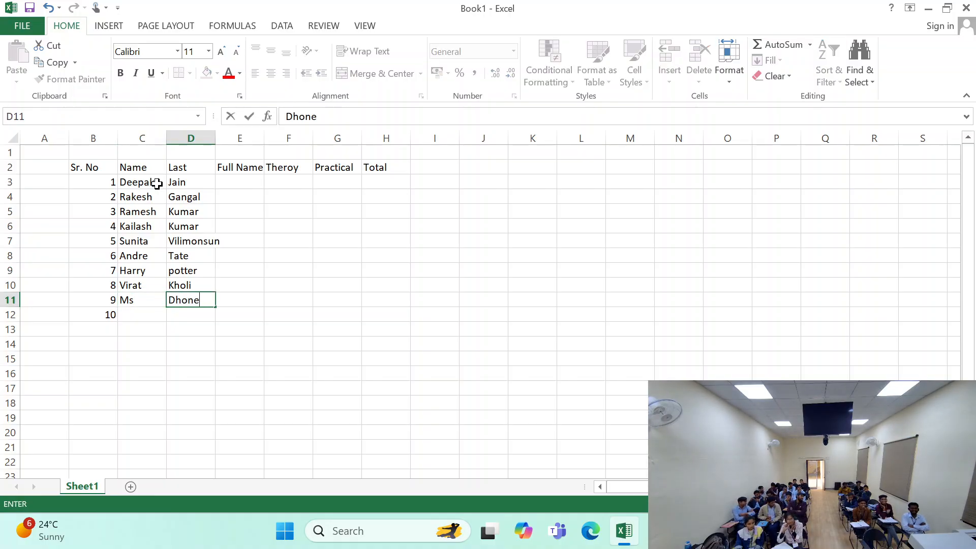
{"action": "type", "text": "honti"}
{"action": "key", "text": "Return"}
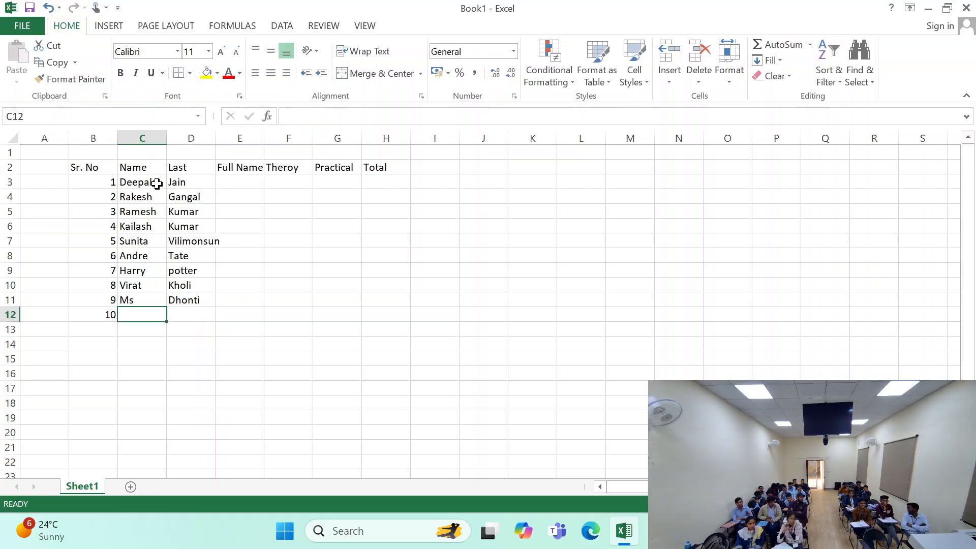
{"action": "key", "text": "Up"}
{"action": "key", "text": "Right"}
{"action": "type", "text": "Dh"}
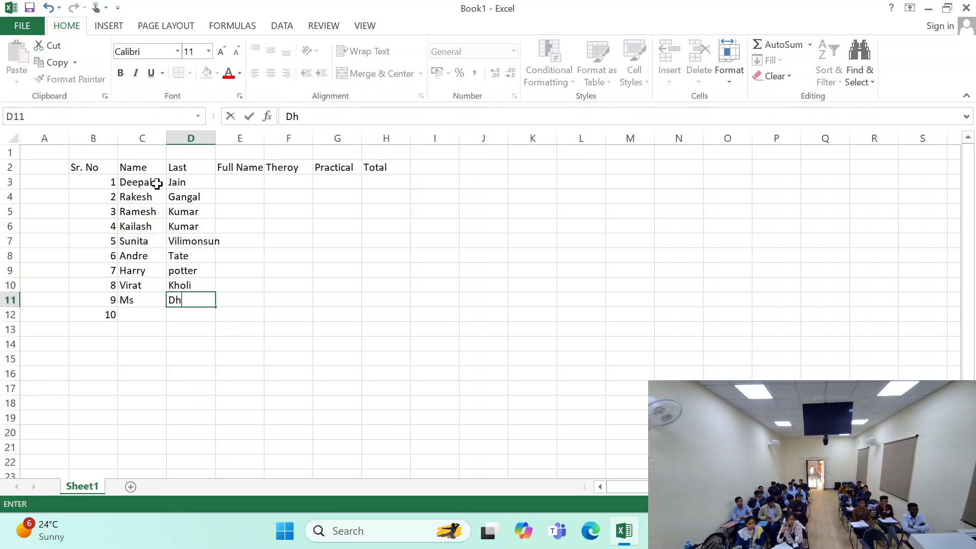
{"action": "type", "text": "onio"}
{"action": "key", "text": "Return"}
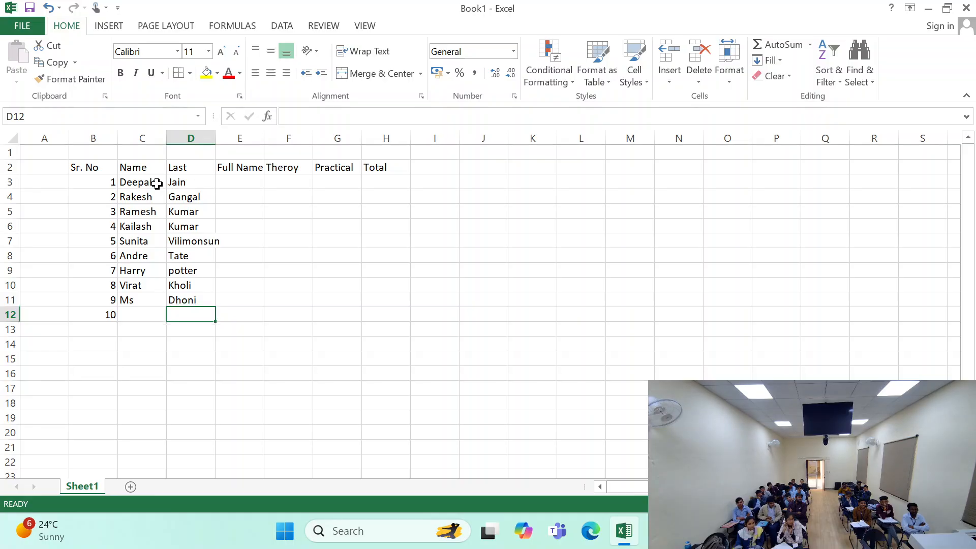
- Enter the first and last name for serial number 10 in C12 and D12
{"action": "key", "text": "Left"}
{"action": "type", "text": "Ra"}
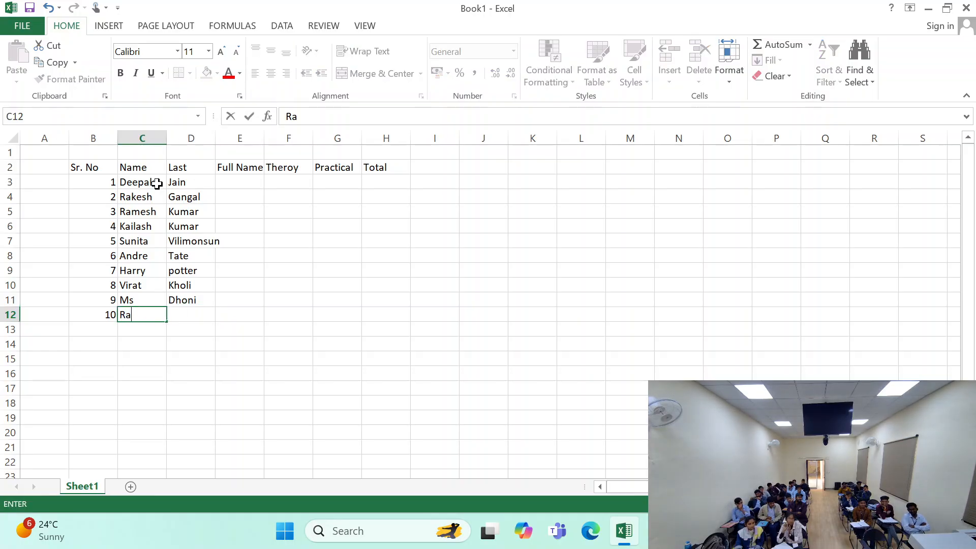
{"action": "type", "text": "hul"}
{"action": "key", "text": "Tab"}
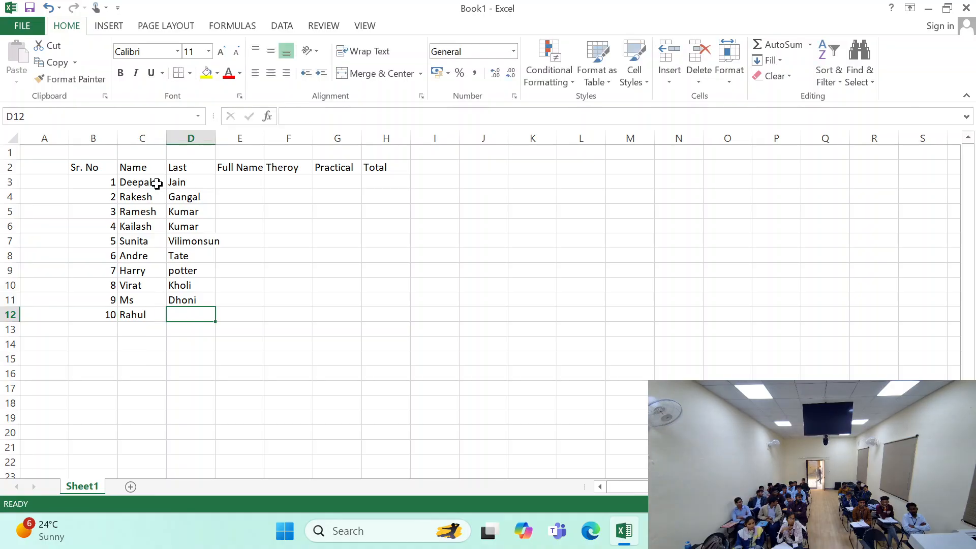
{"action": "type", "text": "Dad"}
{"action": "key", "text": "BackSpace"}
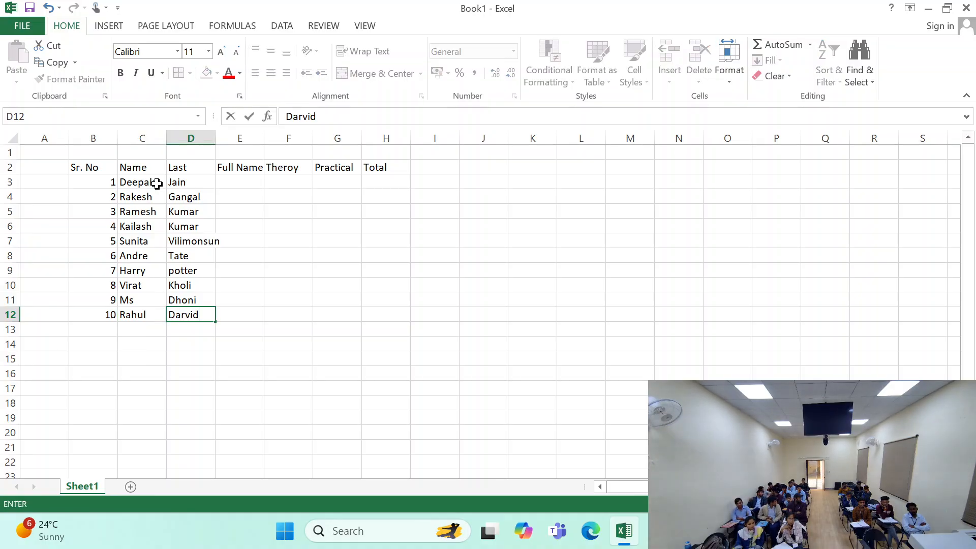
{"action": "left_click", "coordinate": [244, 191]}
- Widen column D to fit the last names and make the Full Name column E more than twice as wide
{"action": "left_click", "coordinate": [232, 180]}
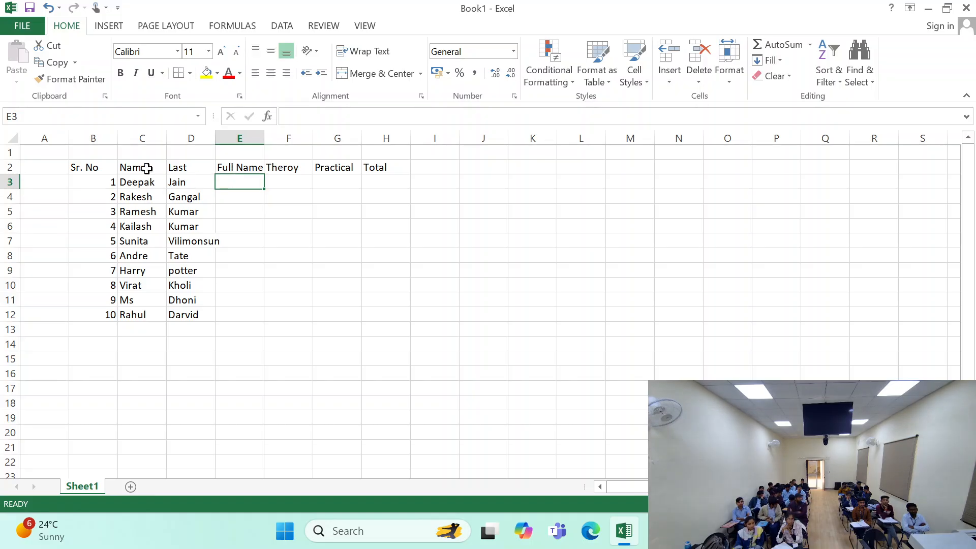
{"action": "left_click_drag", "start_coordinate": [264, 136], "coordinate": [346, 138]}
{"action": "left_click", "coordinate": [263, 136]}
{"action": "left_click", "coordinate": [295, 197]}
{"action": "left_click", "coordinate": [234, 178]}
{"action": "left_click", "coordinate": [305, 225]}
{"action": "left_click", "coordinate": [261, 183]}
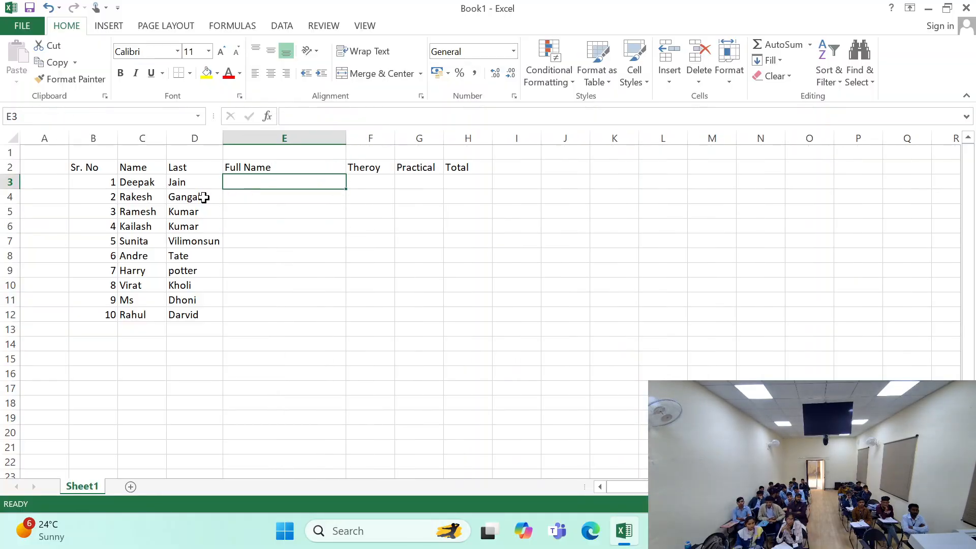
{"action": "left_click_drag", "start_coordinate": [87, 167], "coordinate": [456, 310]}
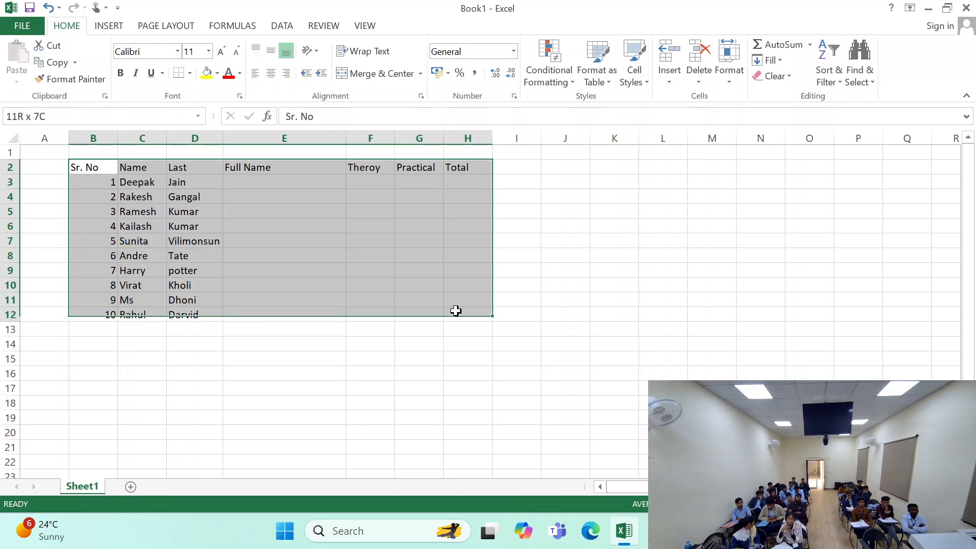
{"action": "left_click", "coordinate": [300, 190]}
- Enter the theory marks 85 and 84 for serial numbers 1 and 2 in F3:F4
{"action": "left_click", "coordinate": [360, 184]}
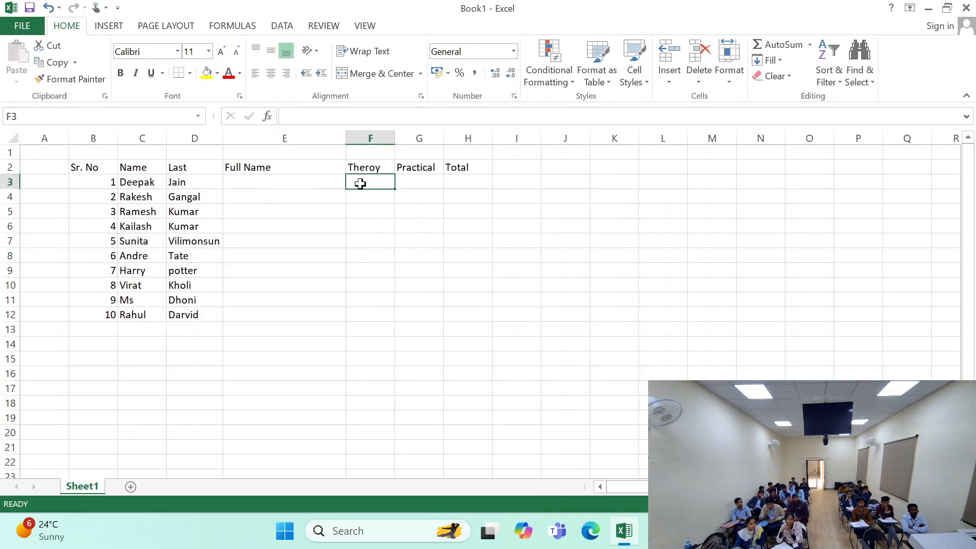
{"action": "type", "text": "8"}
{"action": "key", "text": "Return"}
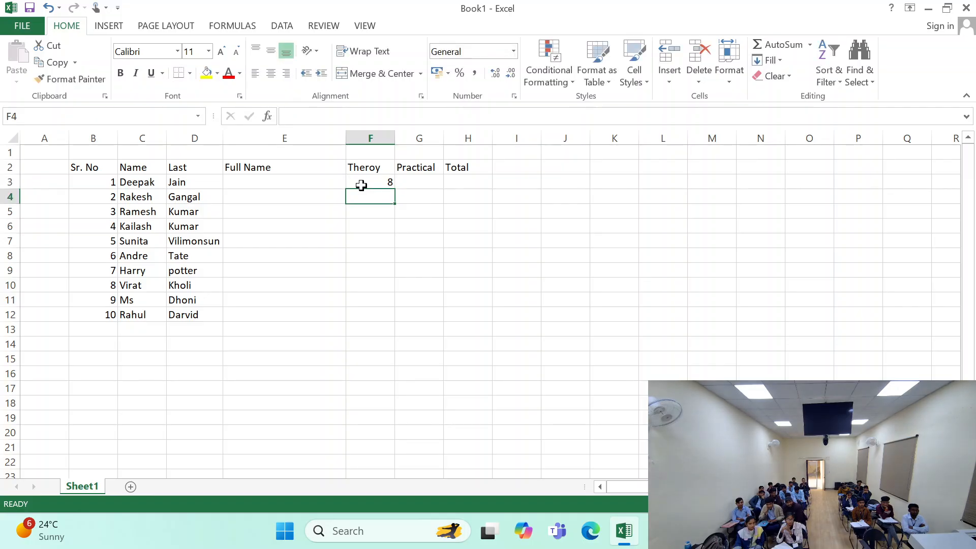
{"action": "key", "text": "Up"}
{"action": "key", "text": "F2"}
{"action": "type", "text": "5"}
{"action": "key", "text": "Return"}
{"action": "type", "text": "84"}
{"action": "key", "text": "Return"}
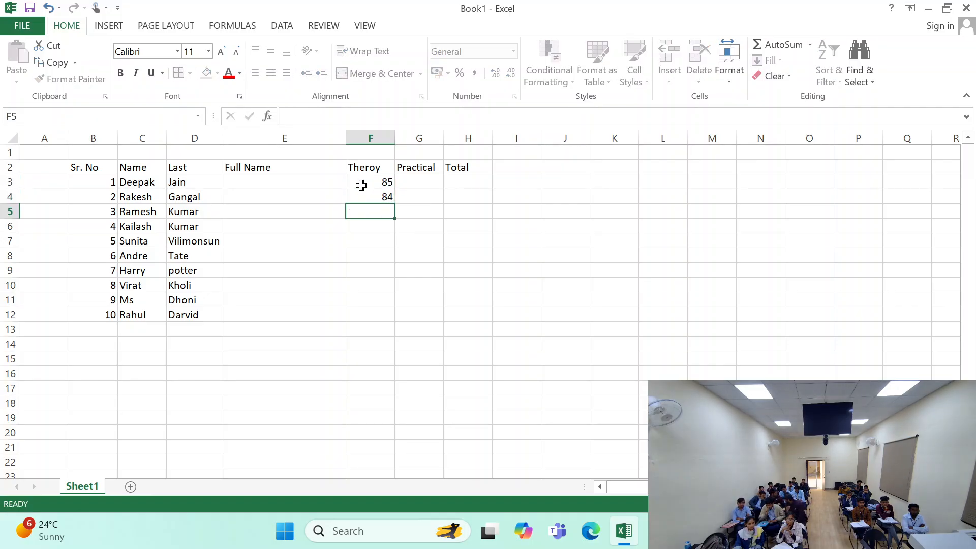
- Enter the theory marks 52, 84 and 56 for serial numbers 3 to 5 in F5:F7
{"action": "type", "text": "52"}
{"action": "key", "text": "Return"}
{"action": "type", "text": "84"}
{"action": "key", "text": "Return"}
{"action": "type", "text": "56"}
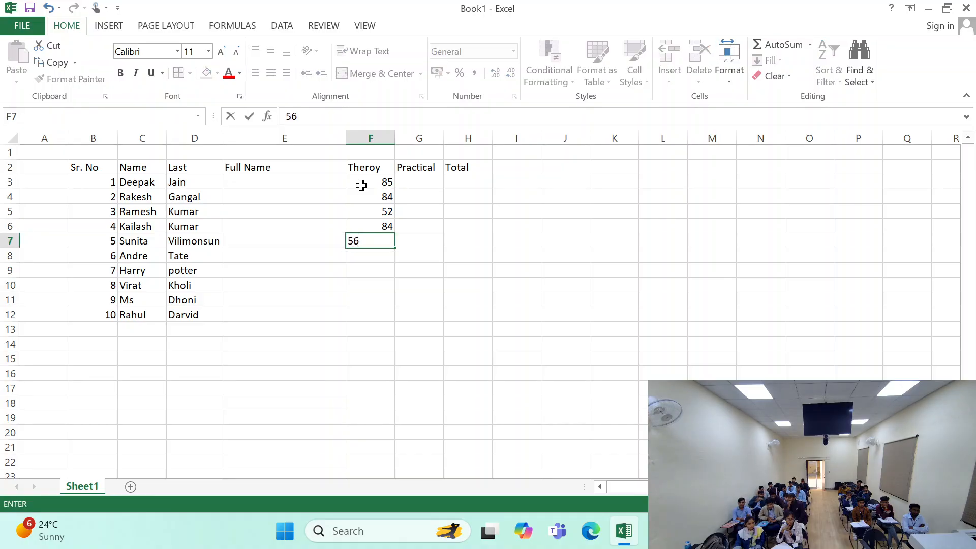
{"action": "key", "text": "Return"}
- Enter the theory marks 78 and 54 for serial numbers 6 and 7 in F8:F9
{"action": "type", "text": "785"}
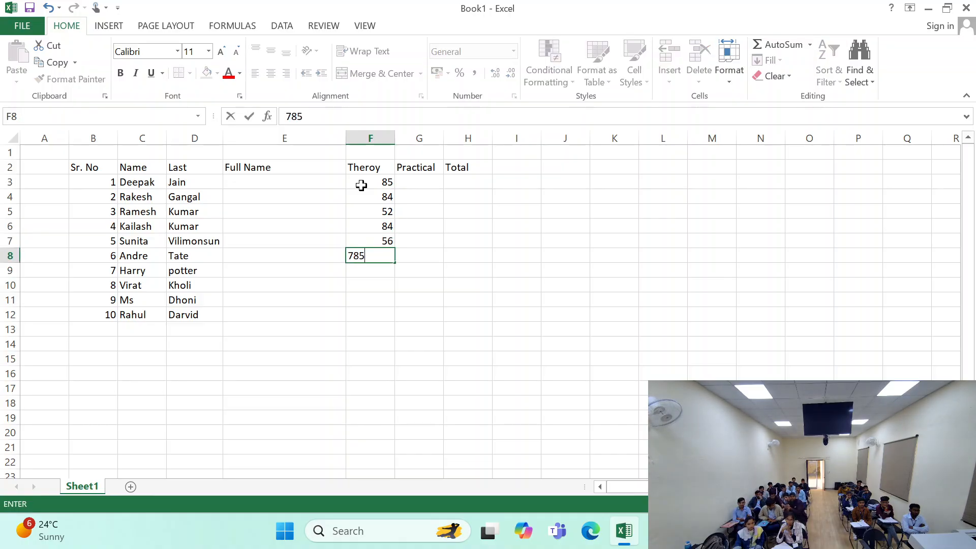
{"action": "key", "text": "Return"}
{"action": "type", "text": "5"}
{"action": "key", "text": "Return"}
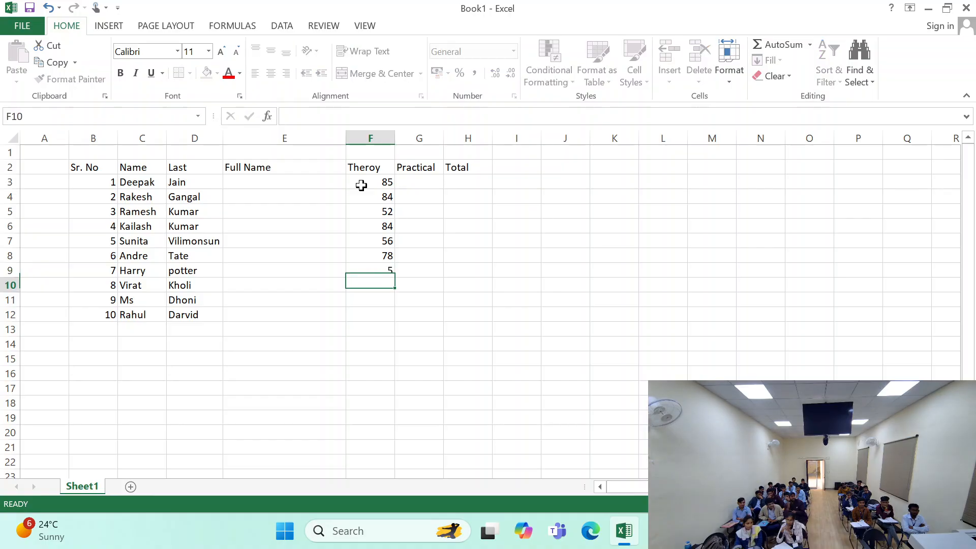
{"action": "key", "text": "Up"}
{"action": "type", "text": "54"}
{"action": "key", "text": "Return"}
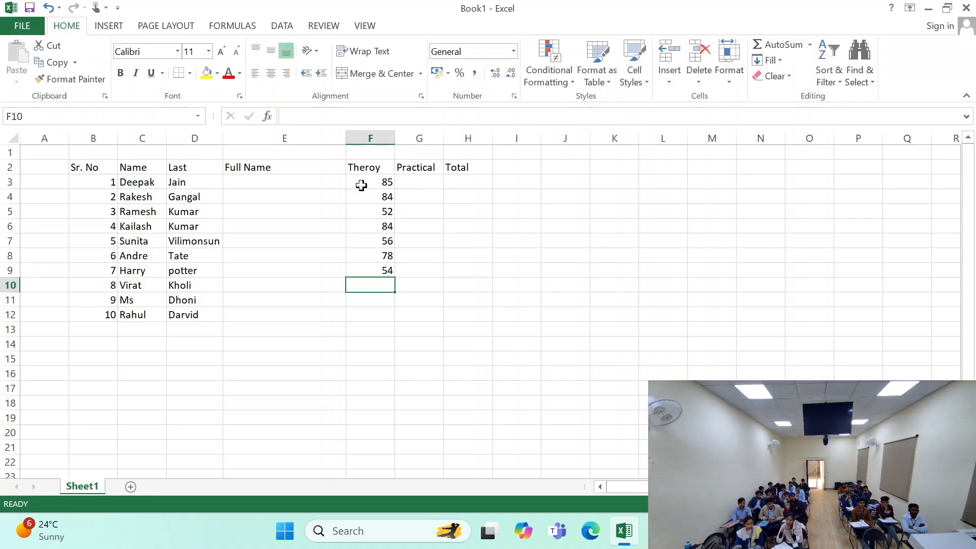
- Select the worksheet area from A1 down to row 97, including the whole marks table
{"action": "left_click_drag", "start_coordinate": [48, 151], "coordinate": [654, 395]}
{"action": "scroll", "coordinate": [492, 477], "scroll_direction": "left", "scroll_amount": 5}
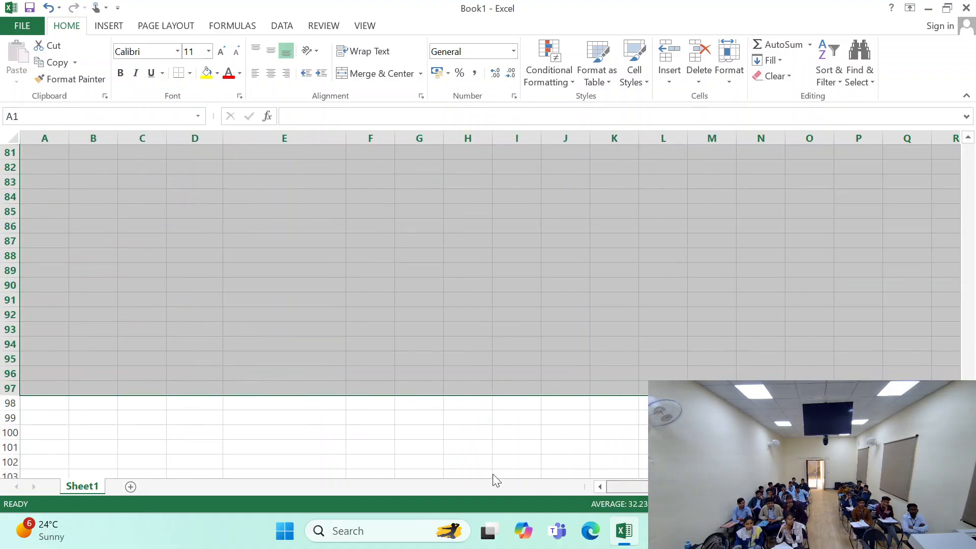
{"action": "scroll", "coordinate": [475, 362], "scroll_direction": "up", "scroll_amount": 20}
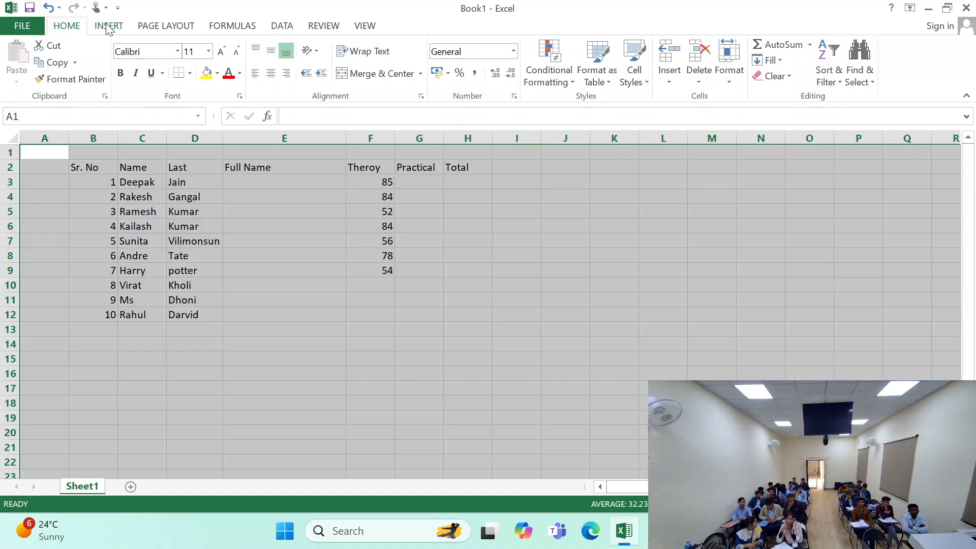
{"action": "left_click", "coordinate": [152, 25]}
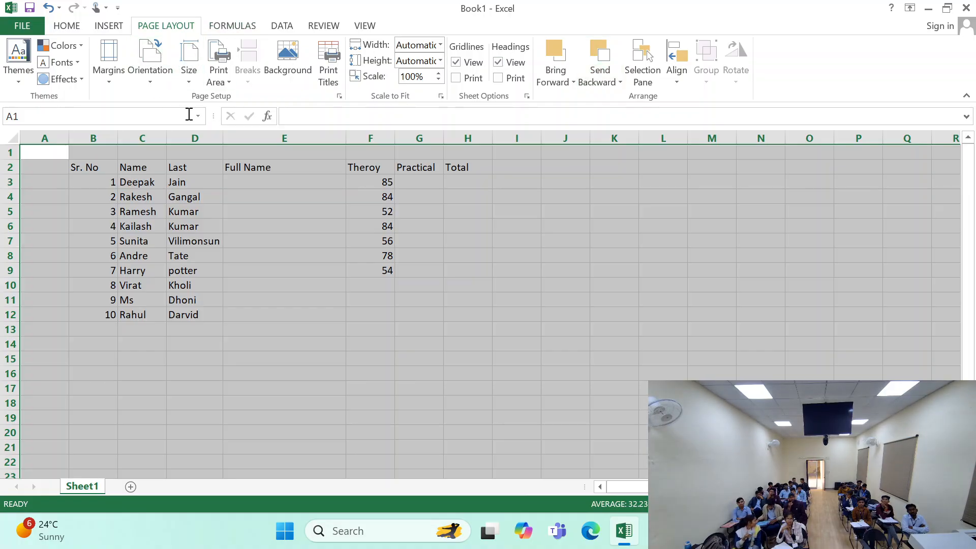
{"action": "left_click", "coordinate": [273, 72]}
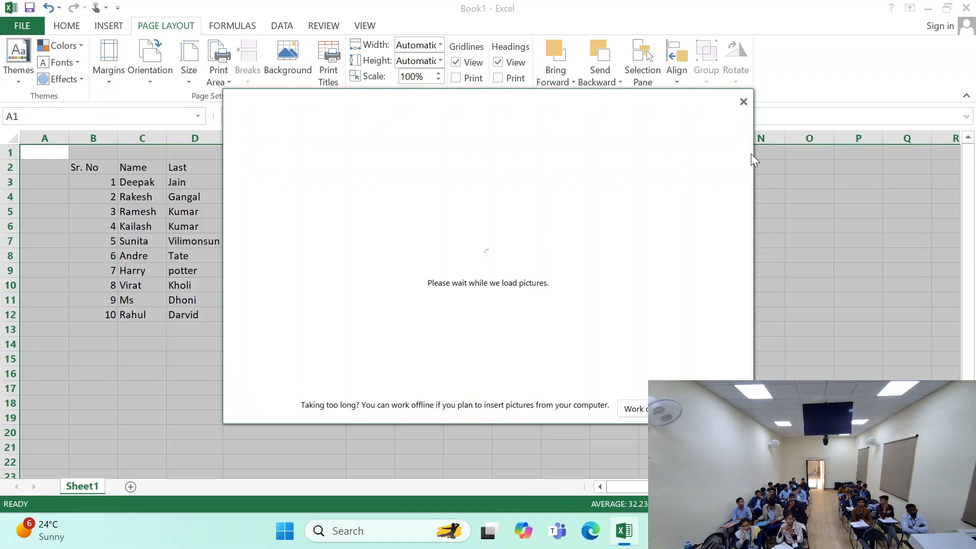
{"action": "left_click", "coordinate": [745, 101]}
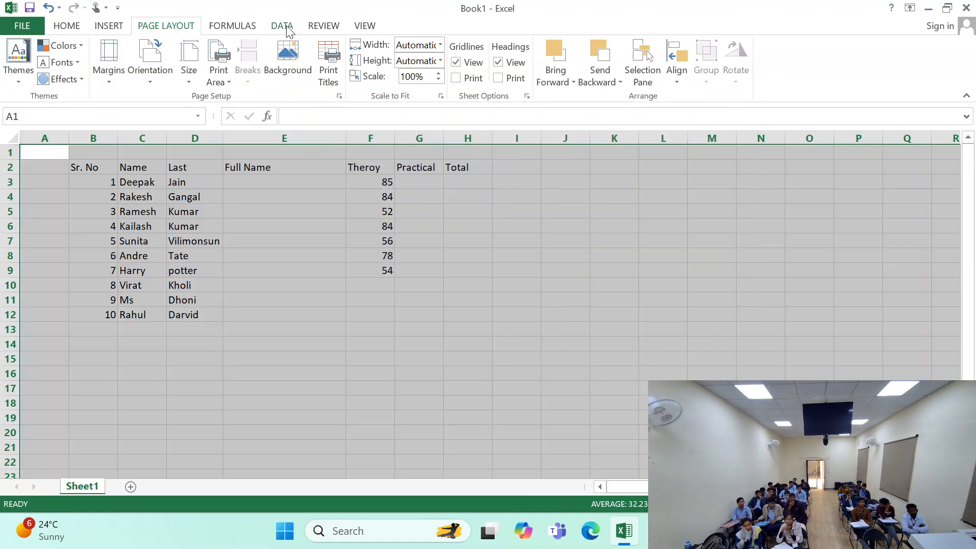
{"action": "left_click", "coordinate": [286, 55]}
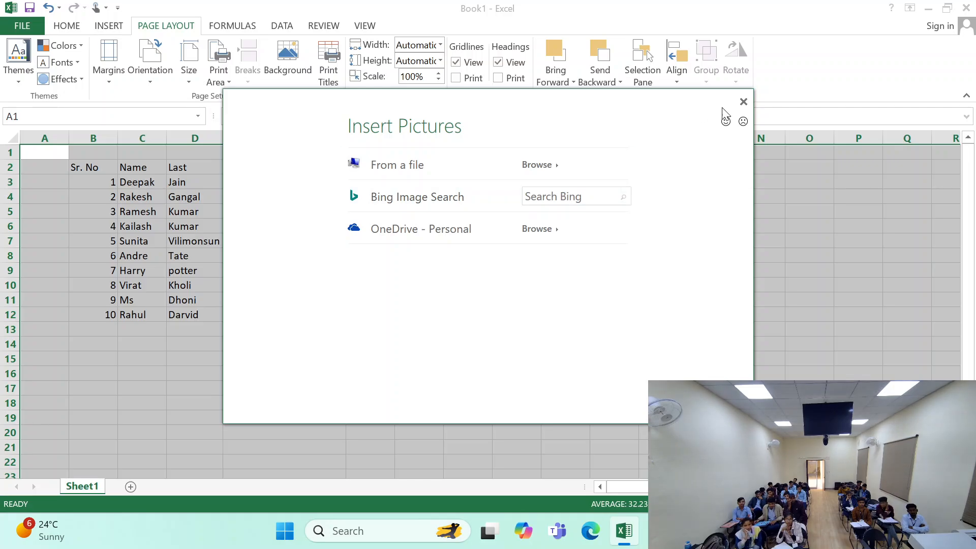
{"action": "left_click", "coordinate": [745, 102]}
{"action": "left_click", "coordinate": [232, 27]}
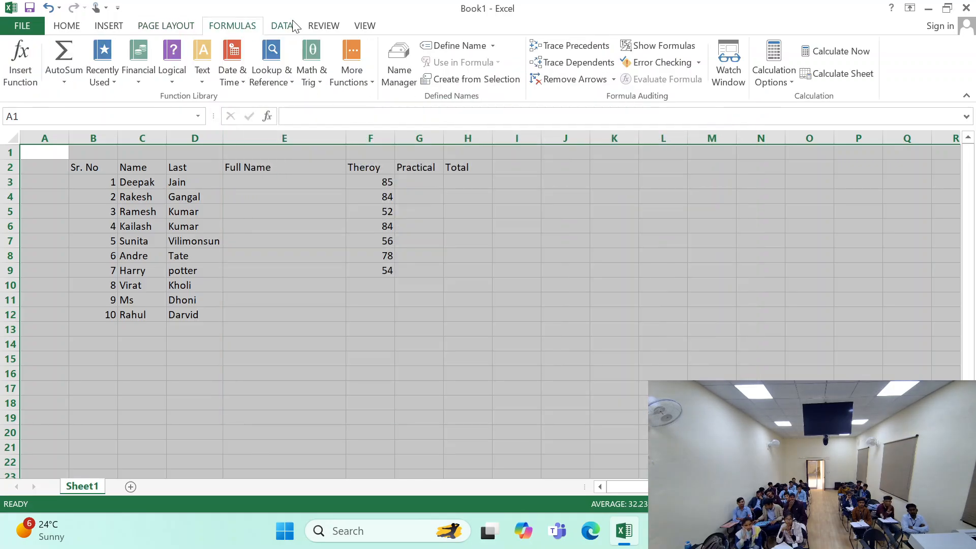
{"action": "left_click", "coordinate": [290, 26]}
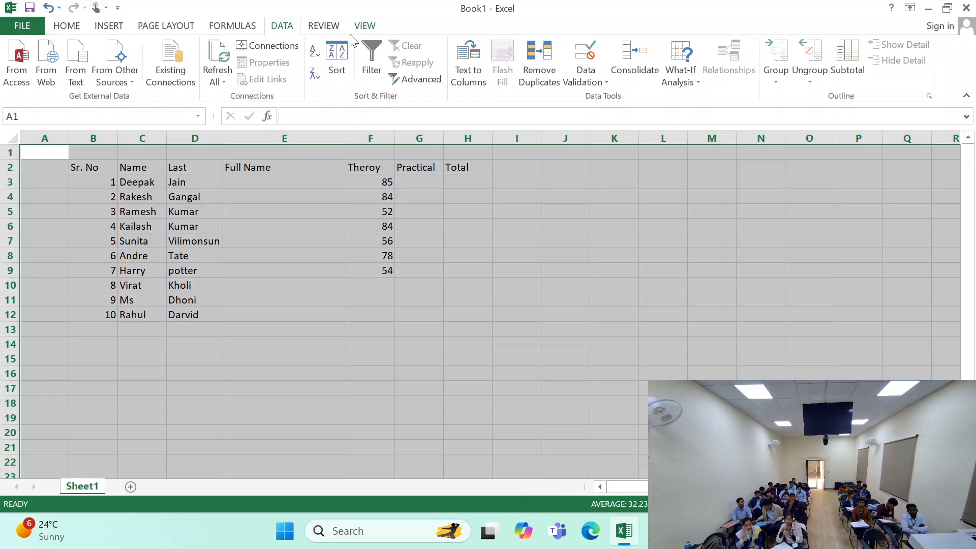
- Fill the selected cells with a light blue theme colour
{"action": "left_click", "coordinate": [67, 26]}
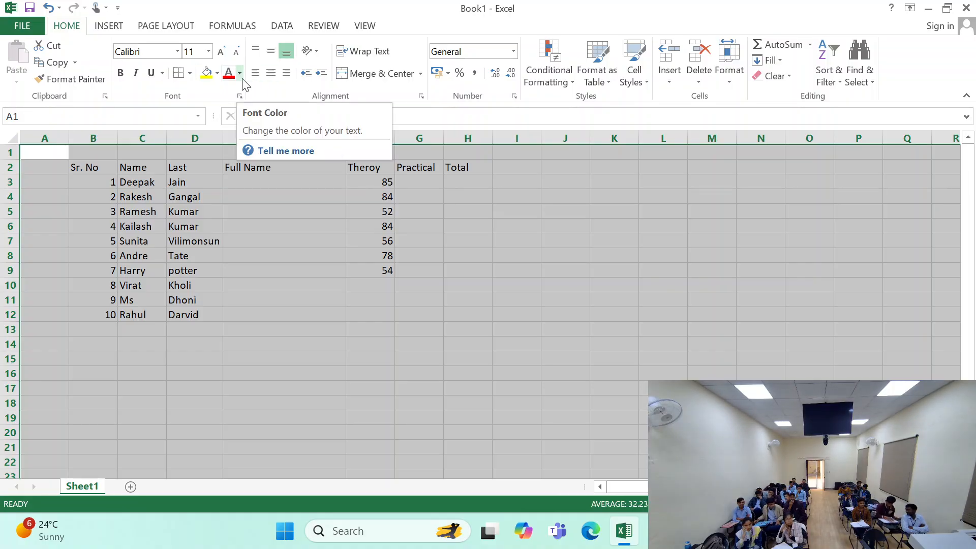
{"action": "left_click", "coordinate": [218, 74]}
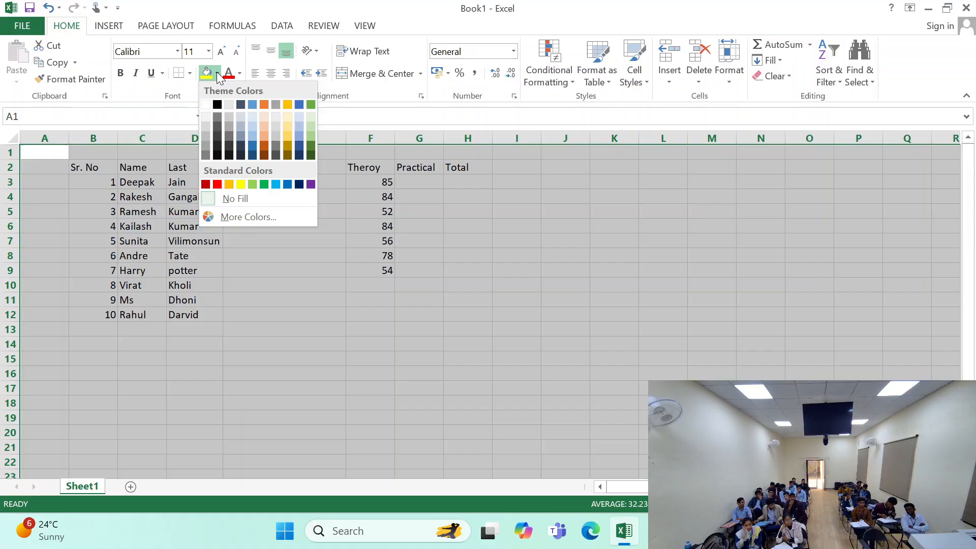
{"action": "left_click", "coordinate": [252, 127]}
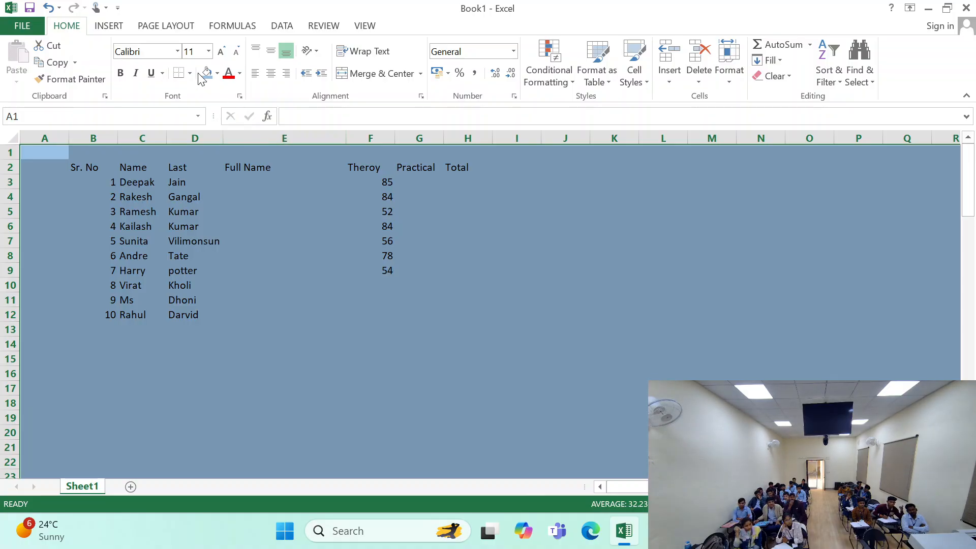
- Fill the selected cells with black and set their font colour to white
{"action": "left_click", "coordinate": [217, 73]}
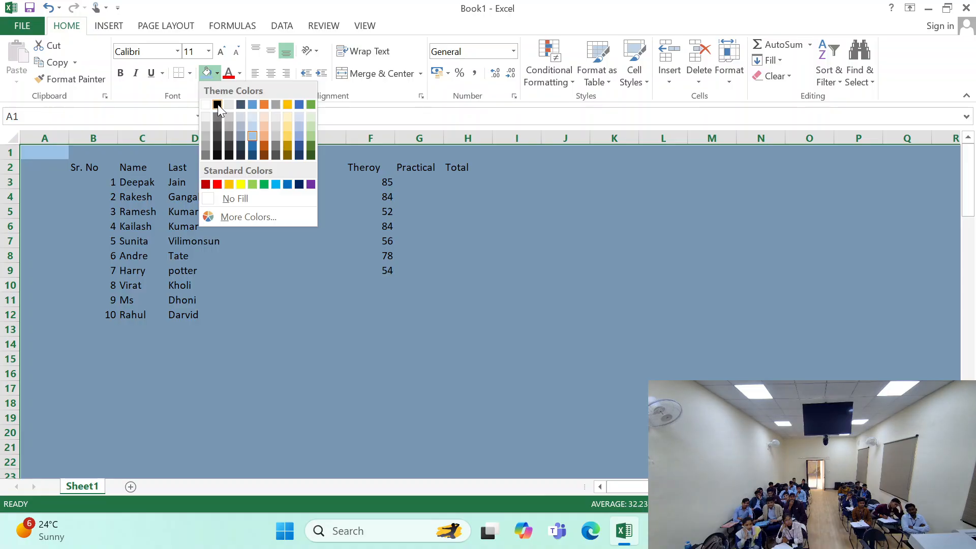
{"action": "left_click", "coordinate": [218, 105]}
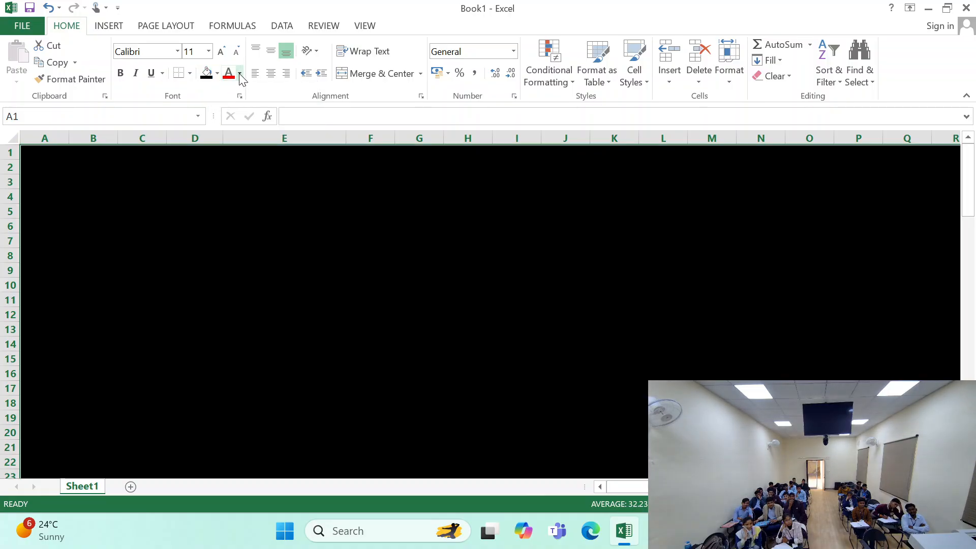
{"action": "left_click", "coordinate": [240, 74]}
{"action": "left_click", "coordinate": [228, 121]}
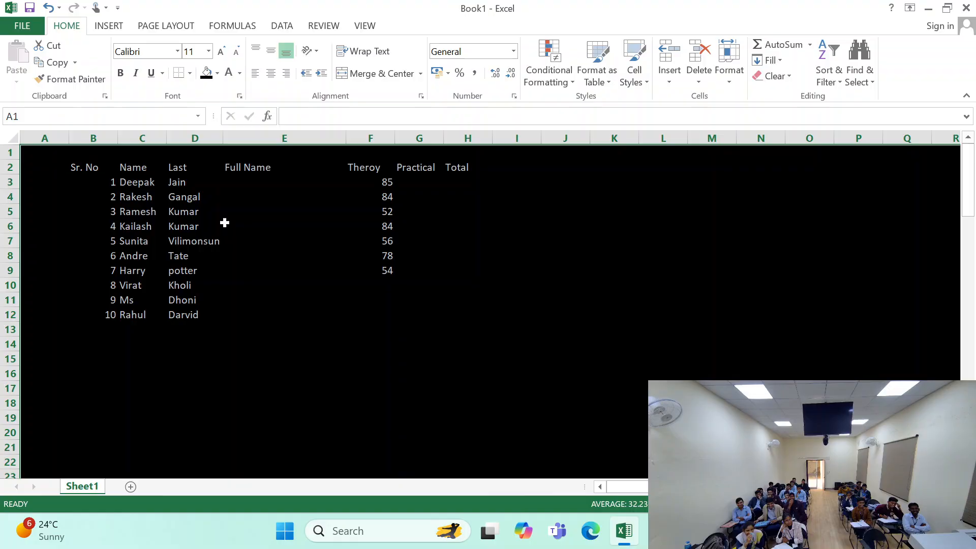
{"action": "left_click", "coordinate": [237, 250]}
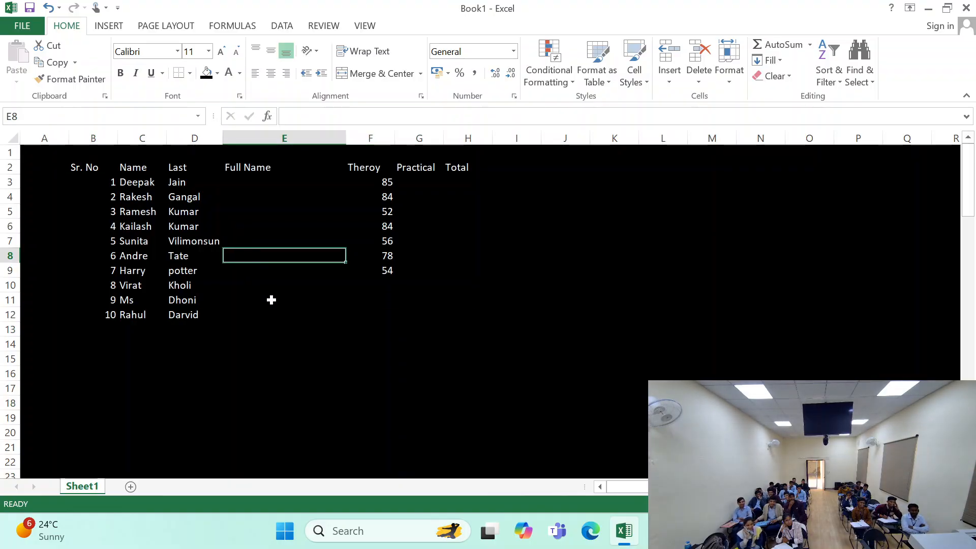
{"action": "left_click", "coordinate": [124, 178]}
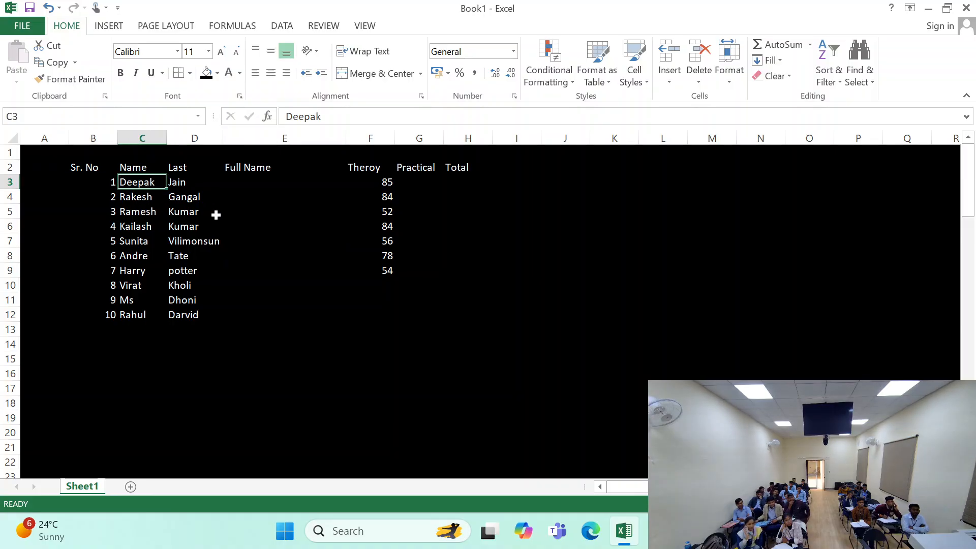
{"action": "left_click", "coordinate": [262, 196]}
{"action": "left_click_drag", "start_coordinate": [75, 163], "coordinate": [460, 304]}
{"action": "left_click", "coordinate": [310, 343]}
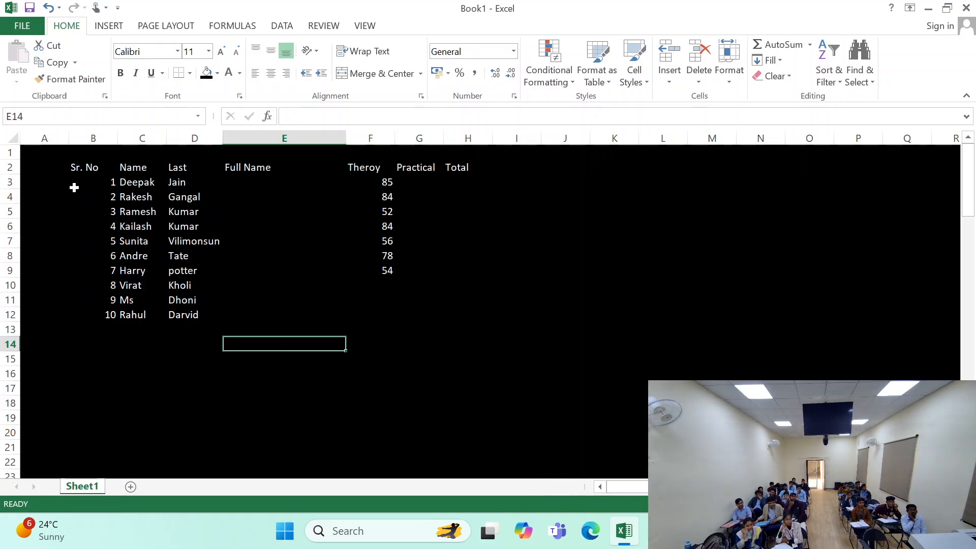
{"action": "left_click_drag", "start_coordinate": [28, 148], "coordinate": [56, 142]}
{"action": "scroll", "coordinate": [122, 149], "scroll_direction": "up", "scroll_amount": 6}
{"action": "scroll", "coordinate": [414, 266], "scroll_direction": "up", "scroll_amount": 1}
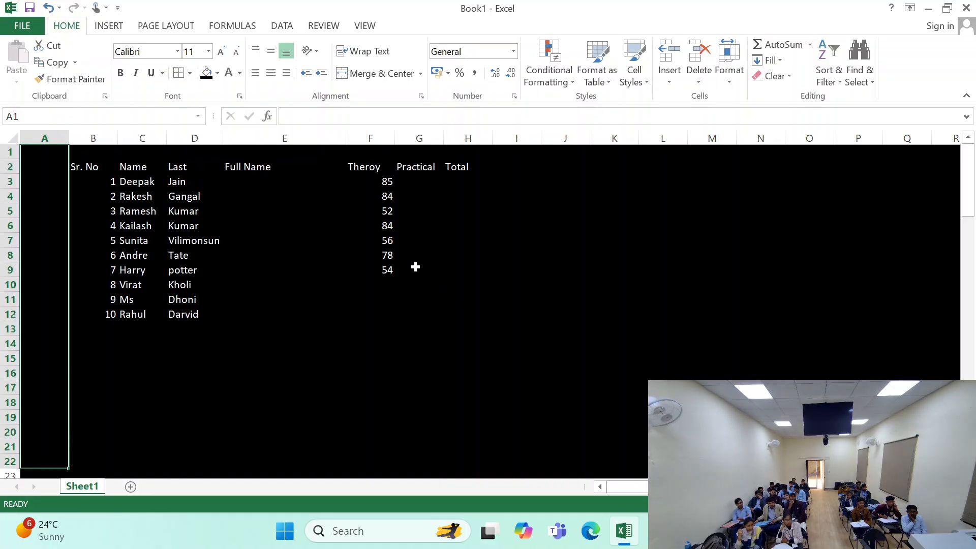
- Apply All Borders to every cell of the worksheet in the default line colour
{"action": "left_click", "coordinate": [10, 136]}
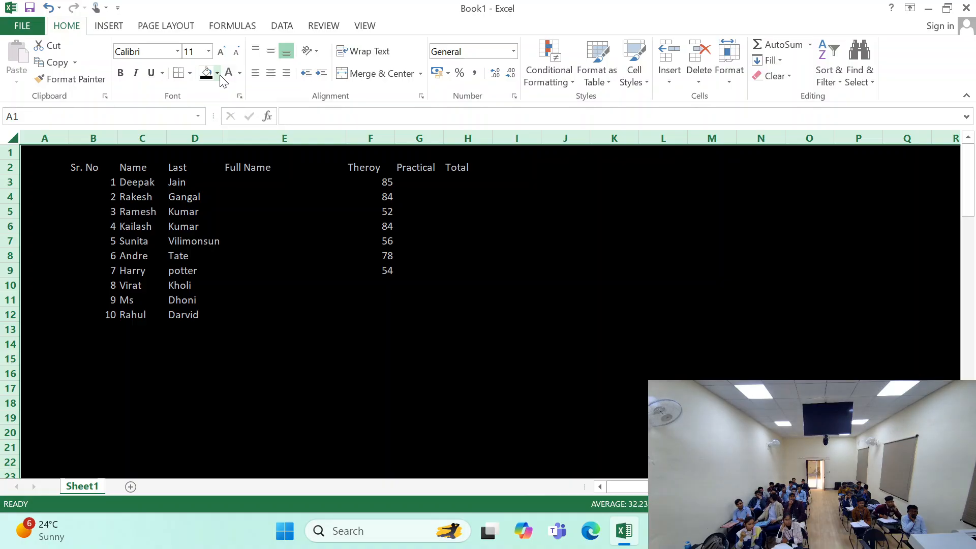
{"action": "left_click", "coordinate": [189, 73]}
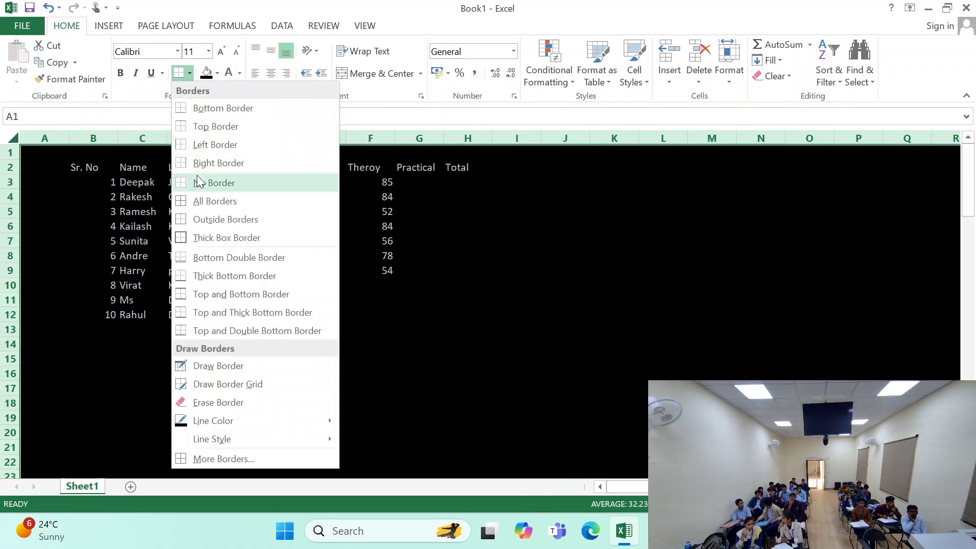
{"action": "left_click", "coordinate": [230, 202]}
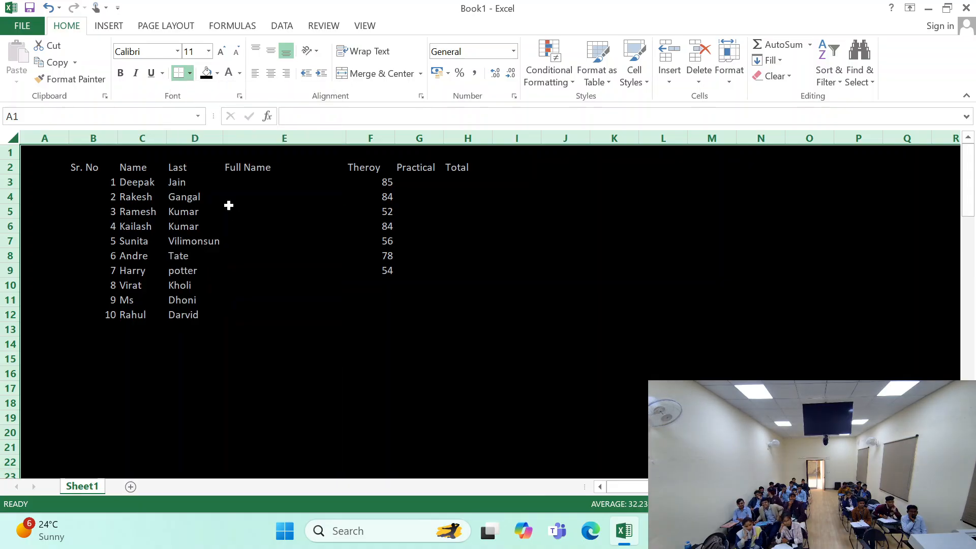
- Set the border line colour to white and apply all borders to the entire worksheet
{"action": "left_click", "coordinate": [190, 74]}
{"action": "mouse_move", "coordinate": [312, 422]}
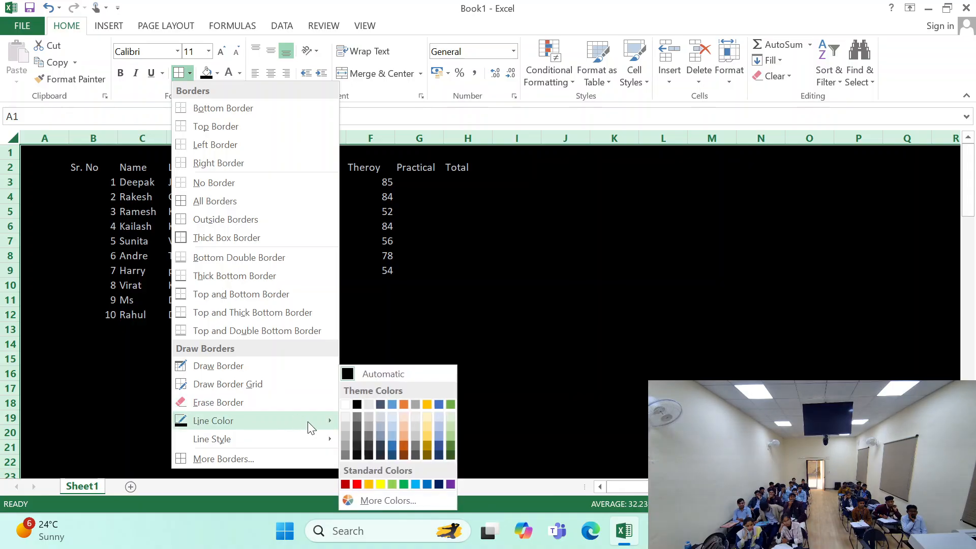
{"action": "left_click", "coordinate": [356, 404]}
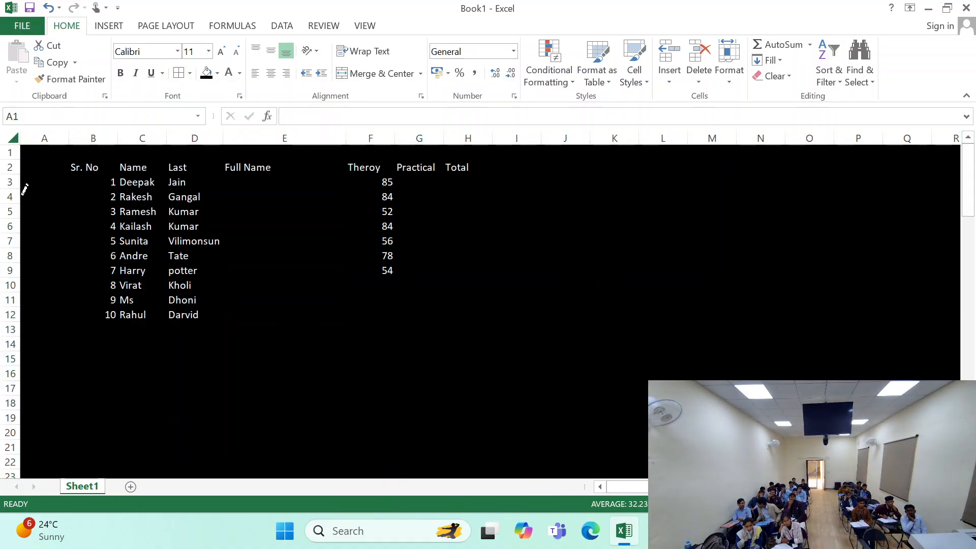
{"action": "left_click", "coordinate": [13, 134]}
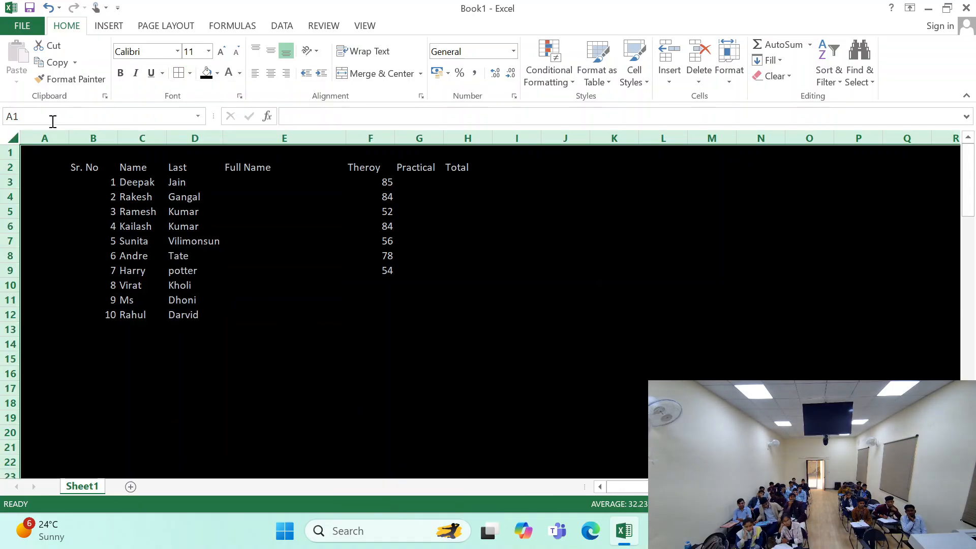
{"action": "left_click", "coordinate": [177, 74]}
{"action": "left_click", "coordinate": [242, 255]}
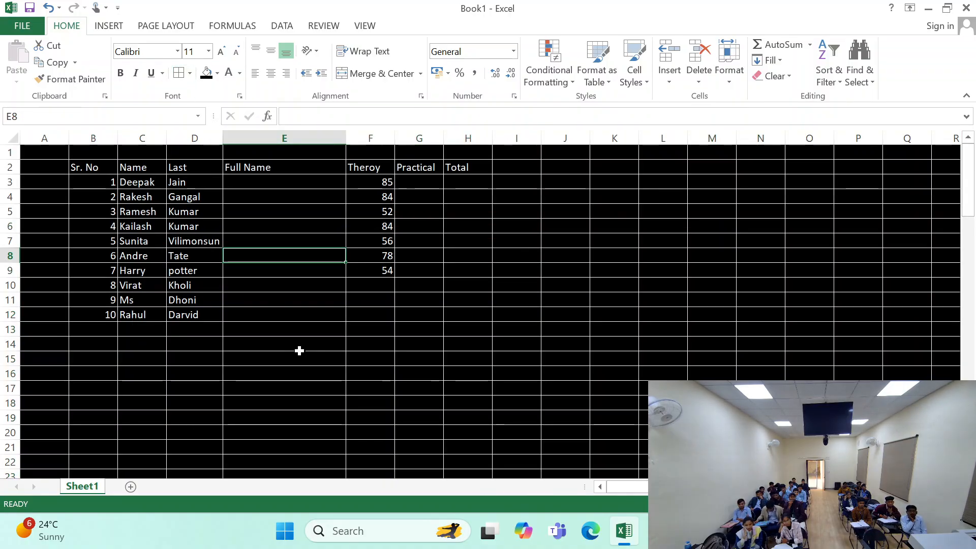
{"action": "left_click", "coordinate": [254, 300]}
{"action": "left_click", "coordinate": [159, 213]}
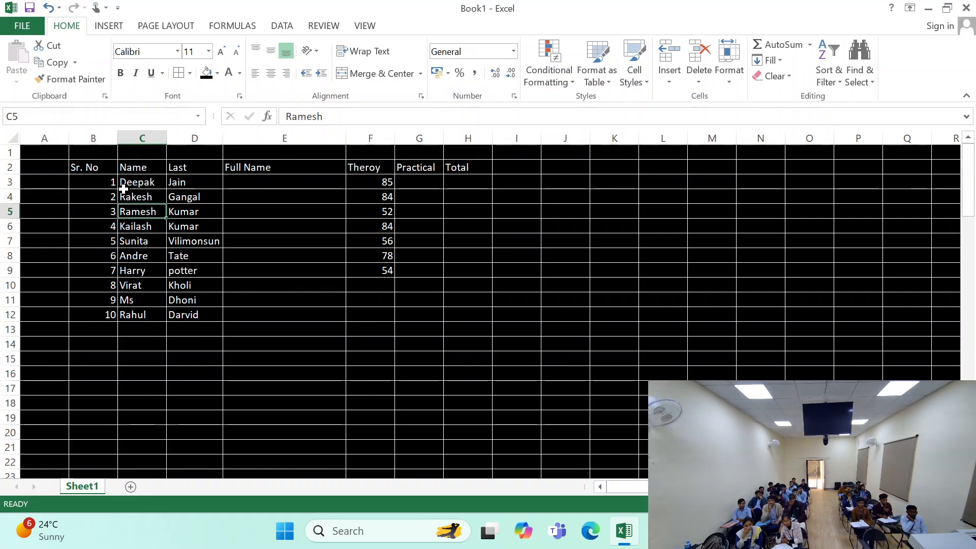
{"action": "left_click_drag", "start_coordinate": [97, 167], "coordinate": [432, 315]}
{"action": "left_click", "coordinate": [425, 196]}
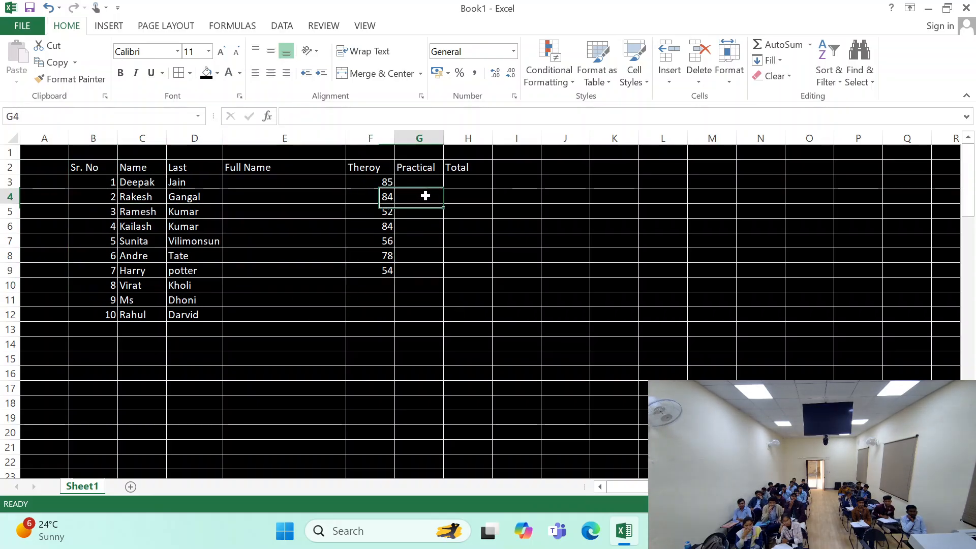
{"action": "left_click", "coordinate": [381, 297]}
- Enter the theory marks 45, 58 and 45 for serial numbers 8 to 10 in F10:F12
{"action": "left_click", "coordinate": [378, 283]}
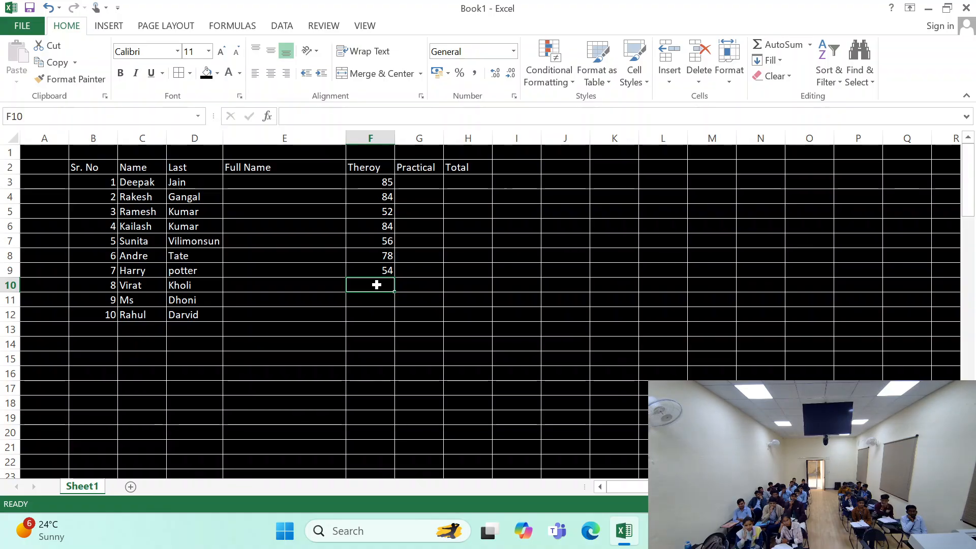
{"action": "type", "text": "45"}
{"action": "key", "text": "Return"}
{"action": "type", "text": "58"}
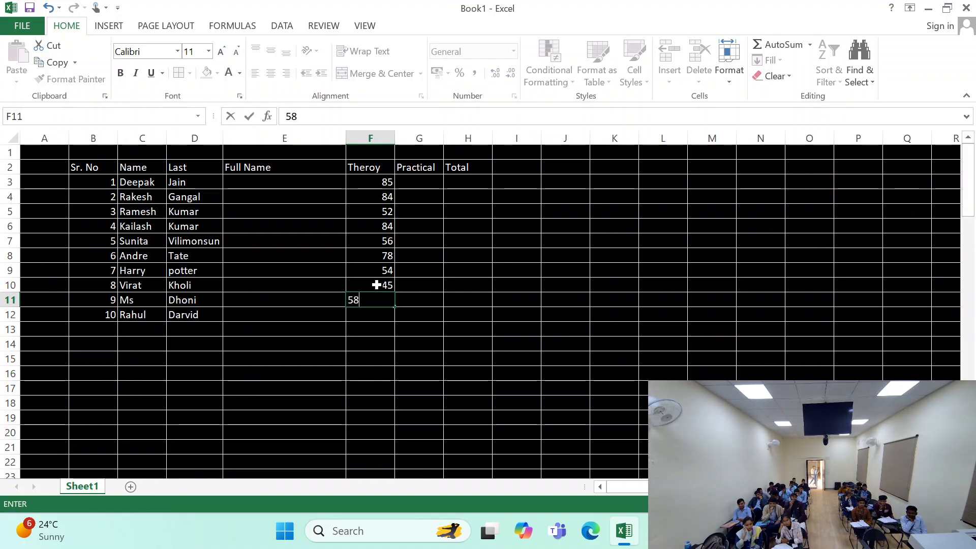
{"action": "key", "text": "Return"}
{"action": "type", "text": "45"}
{"action": "key", "text": "Up"}
{"action": "key", "text": "Up"}
{"action": "key", "text": "Up"}
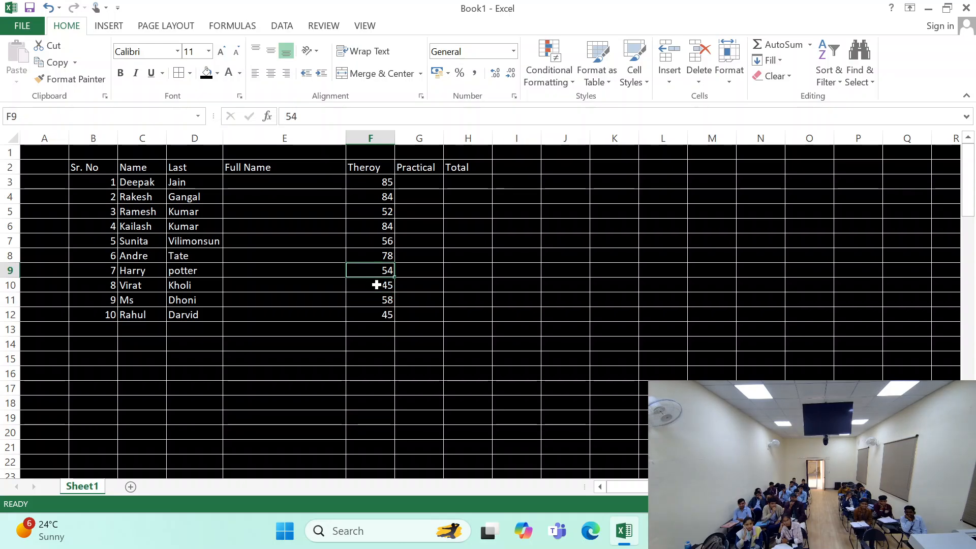
- Enter the practical marks 75, 25 and 45 for serial numbers 1 to 3 in G3:G5
{"action": "key", "text": "Up"}
{"action": "key", "text": "Up"}
{"action": "key", "text": "Up"}
{"action": "key", "text": "Up"}
{"action": "key", "text": "Up"}
{"action": "key", "text": "Up"}
{"action": "key", "text": "Right"}
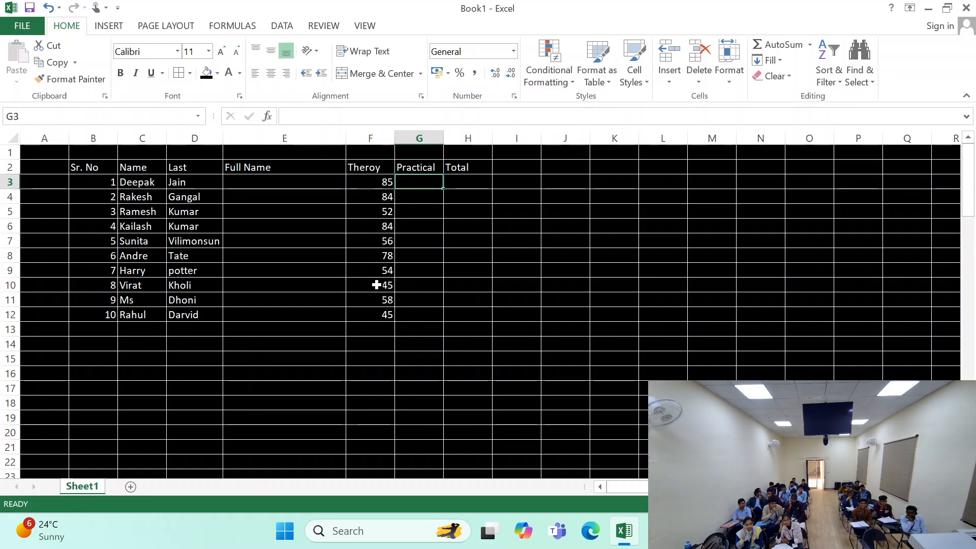
{"action": "type", "text": "75"}
{"action": "key", "text": "Return"}
{"action": "type", "text": "25"}
{"action": "key", "text": "Return"}
{"action": "type", "text": "45"}
{"action": "key", "text": "Return"}
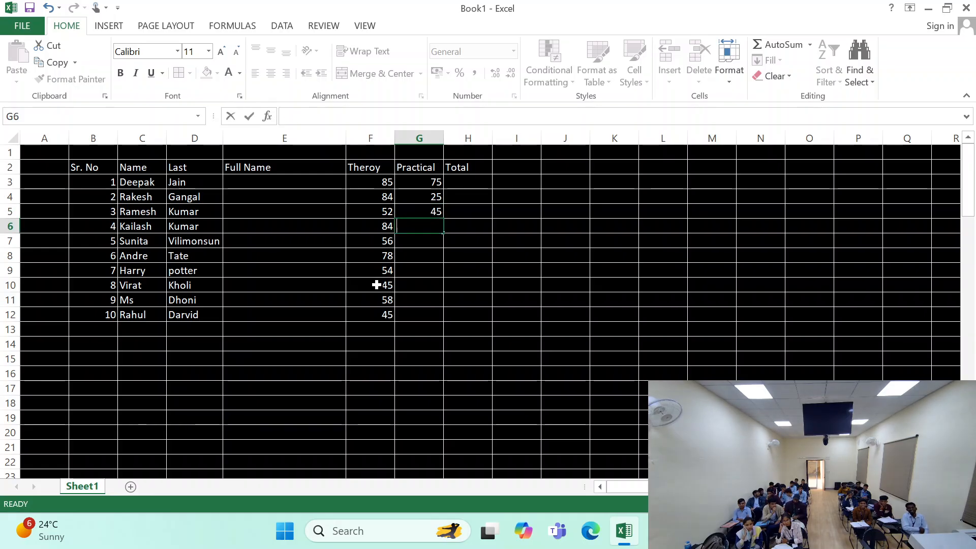
- Enter the practical marks 85, 45 and 65 for serial numbers 4 to 6 in G6:G8
{"action": "type", "text": "85"}
{"action": "key", "text": "Return"}
{"action": "type", "text": "45"}
{"action": "key", "text": "Return"}
{"action": "type", "text": "65"}
{"action": "key", "text": "Return"}
- Enter the practical marks 85, 45 and 75 for serial numbers 7 to 9 in G9:G11
{"action": "type", "text": "8"}
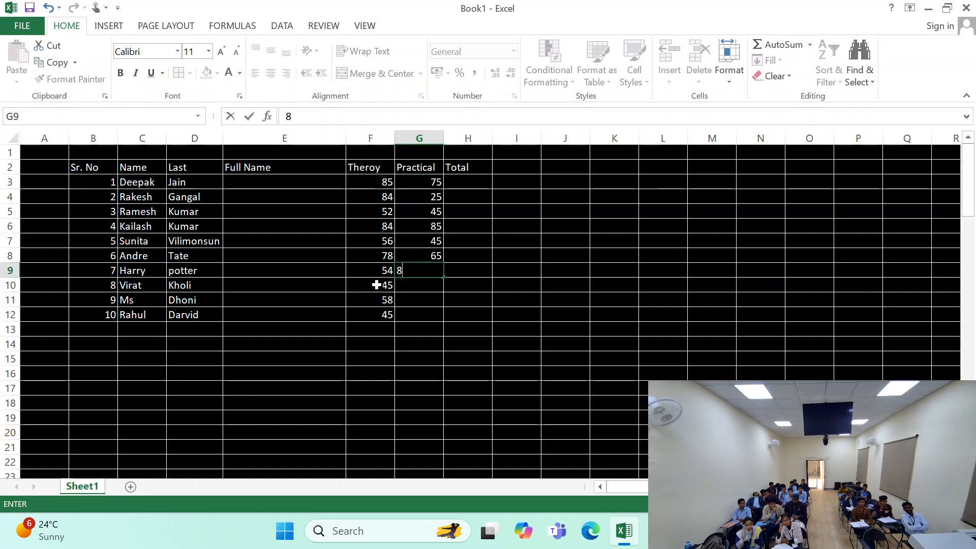
{"action": "type", "text": "5 45"}
{"action": "key", "text": "Return"}
{"action": "type", "text": "75"}
{"action": "key", "text": "Return"}
- Enter the practical mark 25 for serial number 10 in G12 and clear the stray entry in G13
{"action": "type", "text": "2"}
{"action": "key", "text": "Return"}
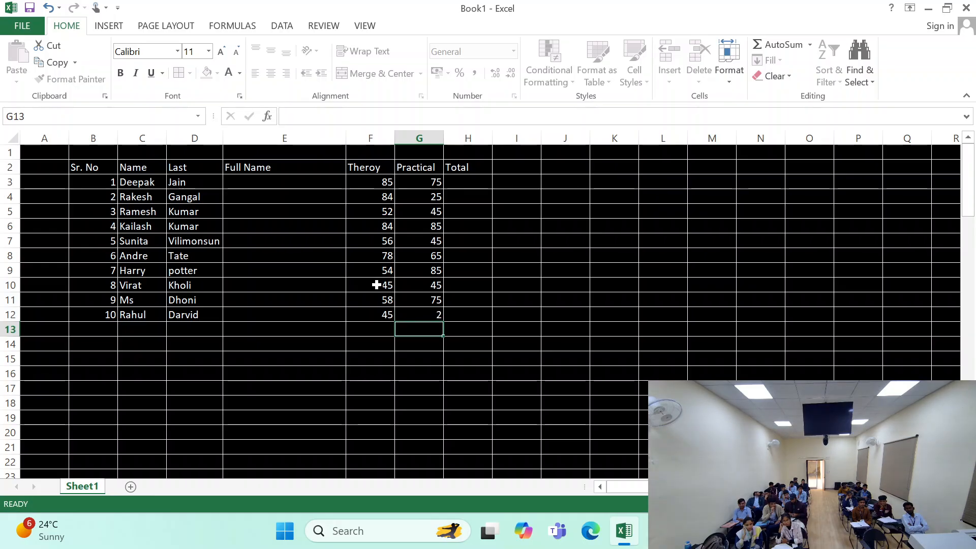
{"action": "type", "text": "5"}
{"action": "key", "text": "Up"}
{"action": "key", "text": "Up"}
{"action": "key", "text": "Down"}
{"action": "type", "text": "25"}
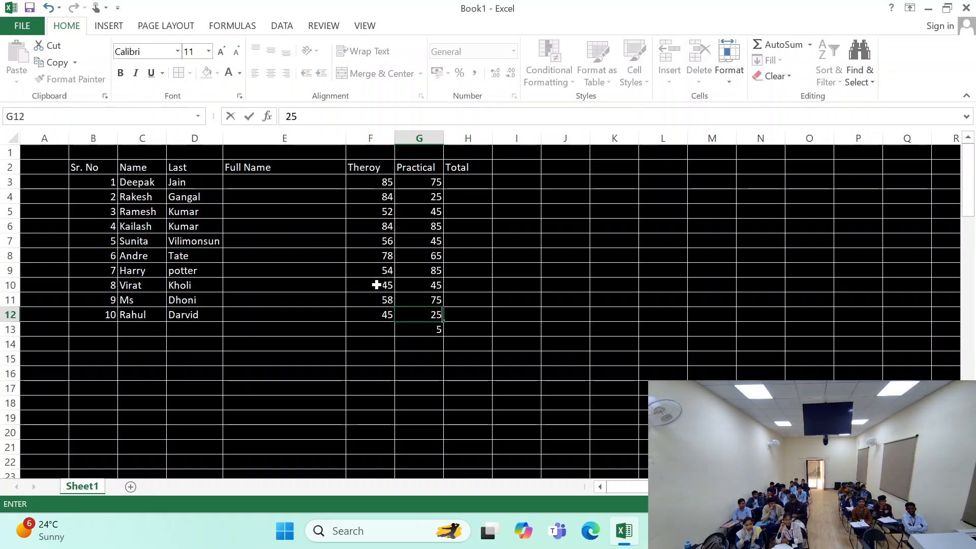
{"action": "key", "text": "Return"}
{"action": "left_click", "coordinate": [407, 281]}
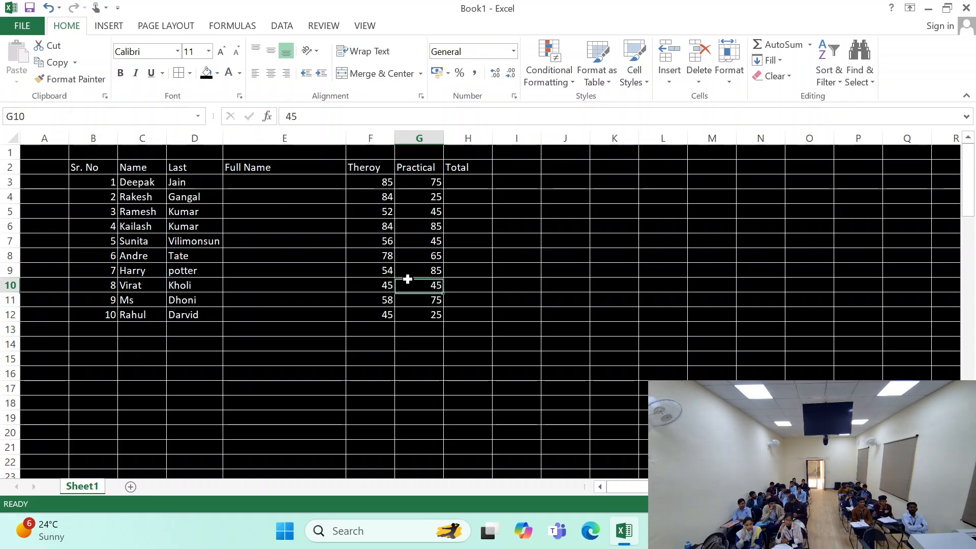
{"action": "left_click", "coordinate": [386, 184]}
{"action": "left_click", "coordinate": [331, 187]}
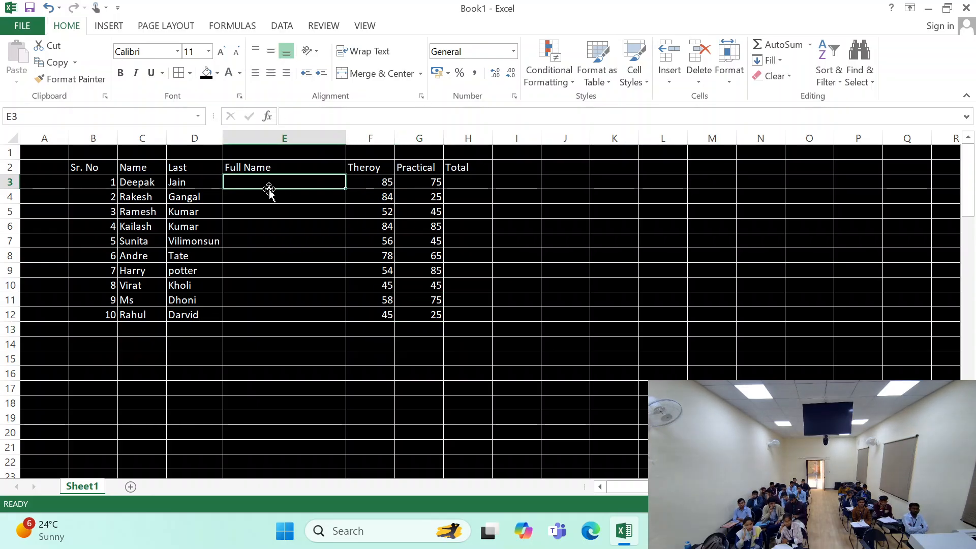
{"action": "left_click", "coordinate": [125, 187]}
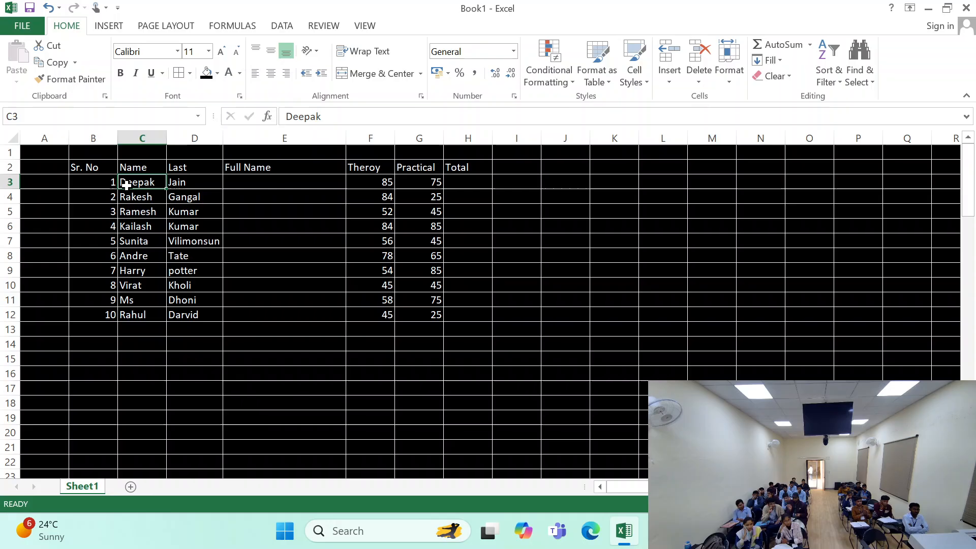
{"action": "left_click", "coordinate": [191, 182]}
{"action": "left_click", "coordinate": [152, 183]}
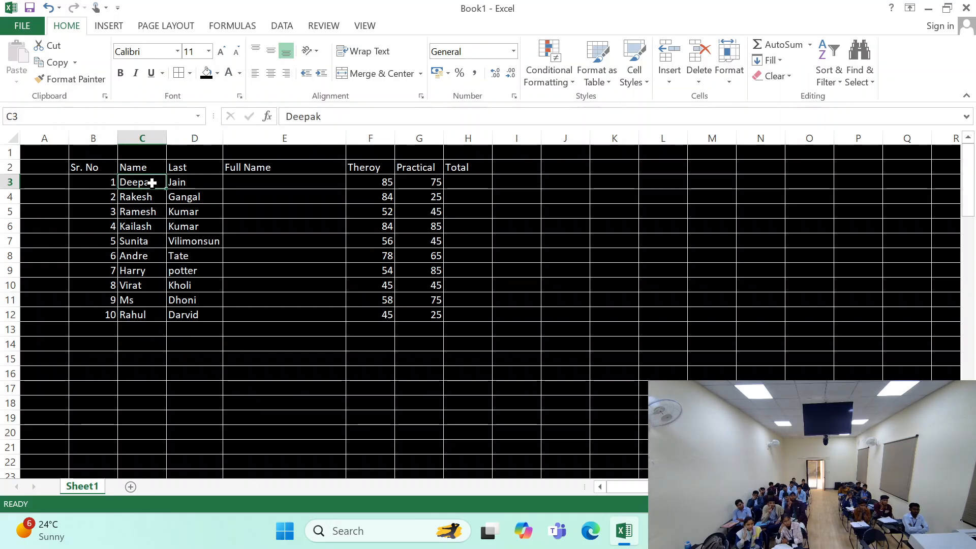
{"action": "left_click", "coordinate": [196, 182]}
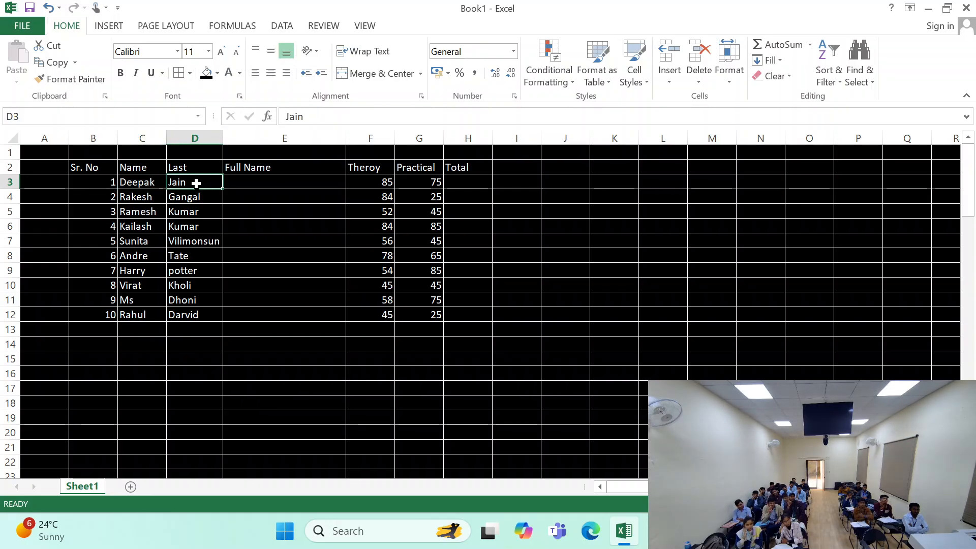
- Change the header in C2 to First Name and fit column C's width to its contents
{"action": "left_click", "coordinate": [150, 170]}
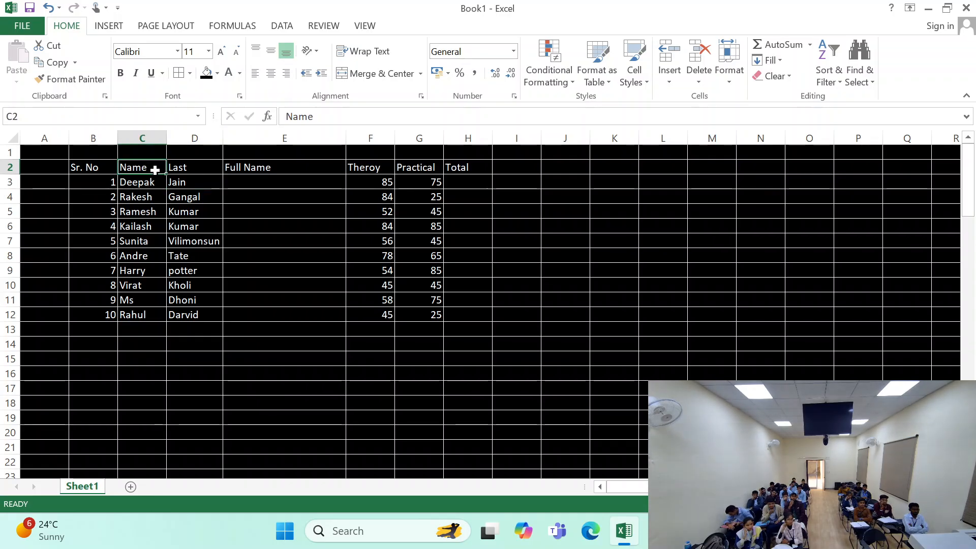
{"action": "type", "text": "First"}
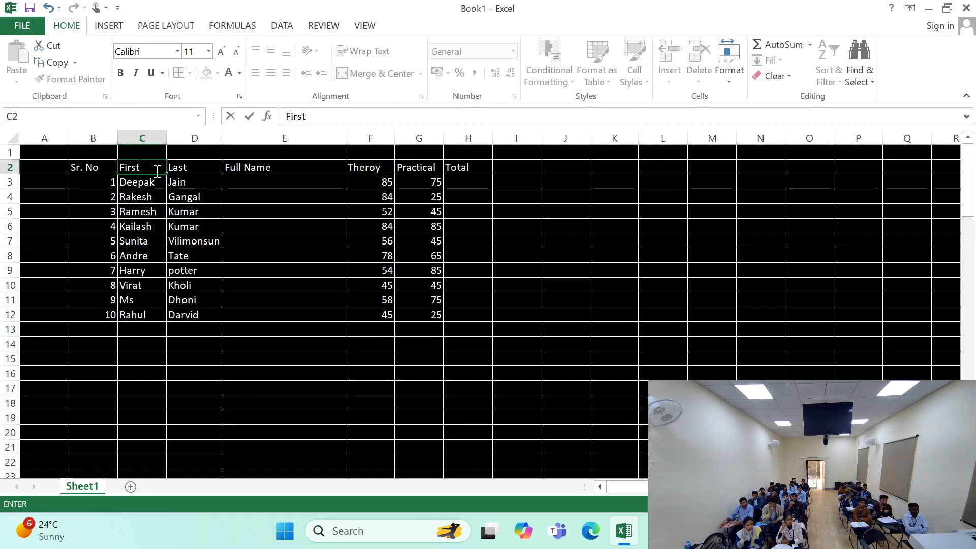
{"action": "type", "text": " Name"}
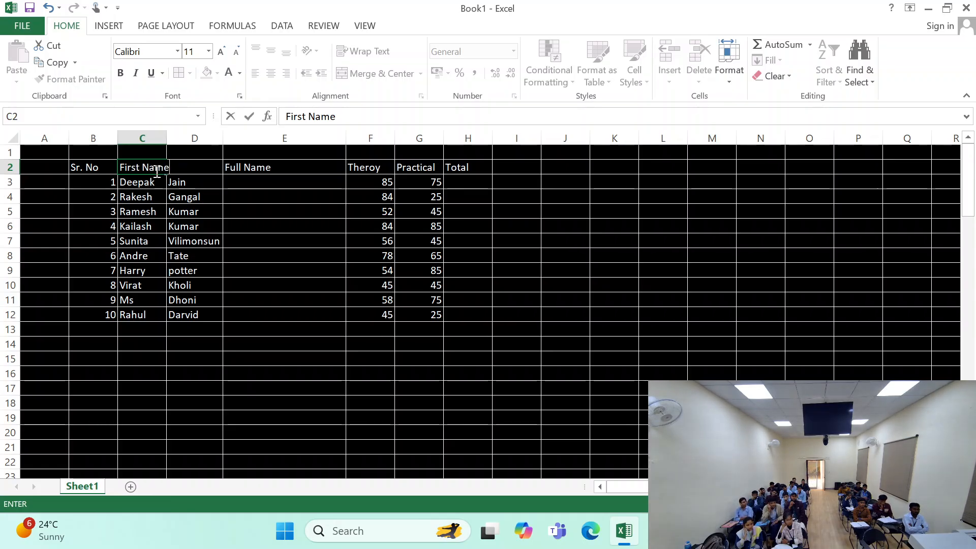
{"action": "left_click", "coordinate": [199, 222]}
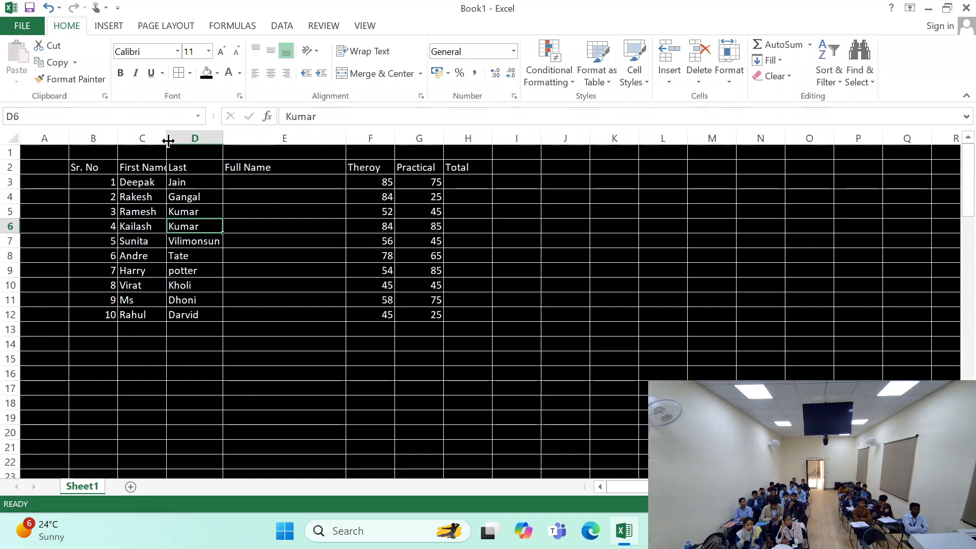
{"action": "double_click", "coordinate": [167, 139]}
{"action": "left_click", "coordinate": [293, 200]}
{"action": "left_click", "coordinate": [252, 180]}
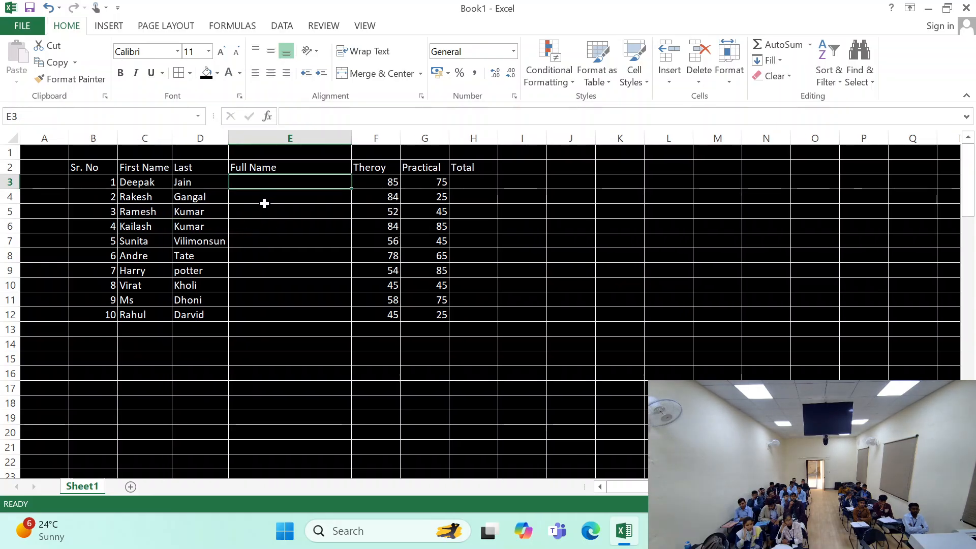
{"action": "left_click", "coordinate": [145, 184]}
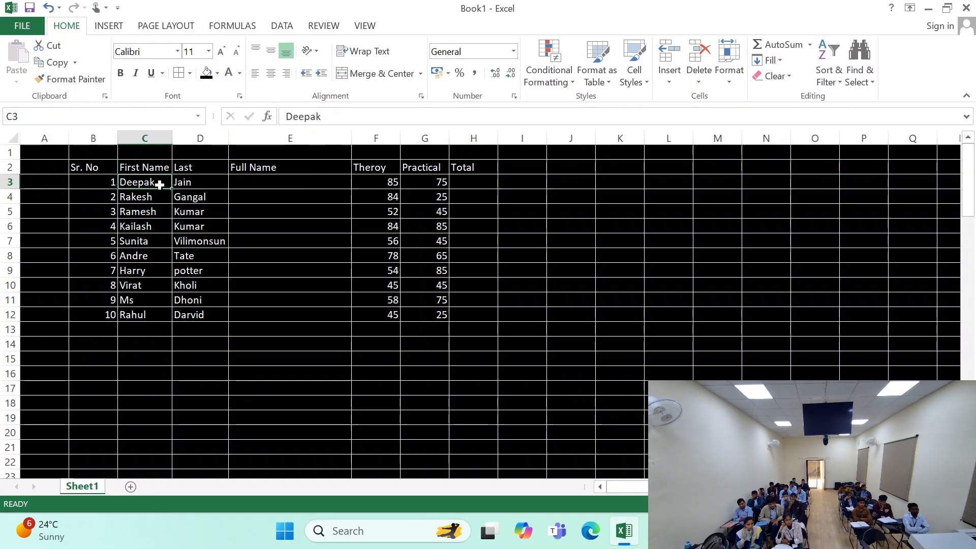
{"action": "left_click", "coordinate": [230, 186]}
- Join the first and last name of serial number 1 in E3 with the formula =CONCATENATE(C3,D3)
{"action": "left_click", "coordinate": [192, 189]}
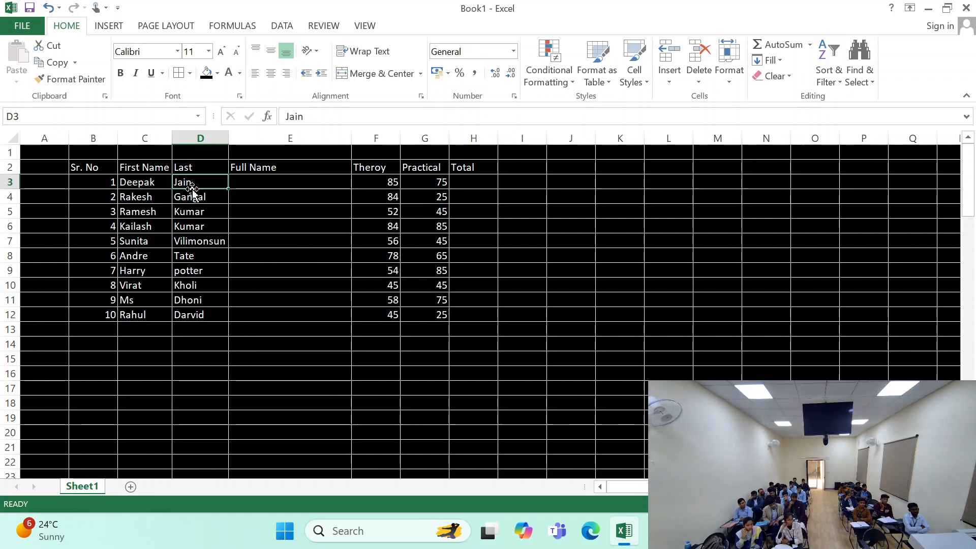
{"action": "key", "text": "Right"}
{"action": "type", "text": "="}
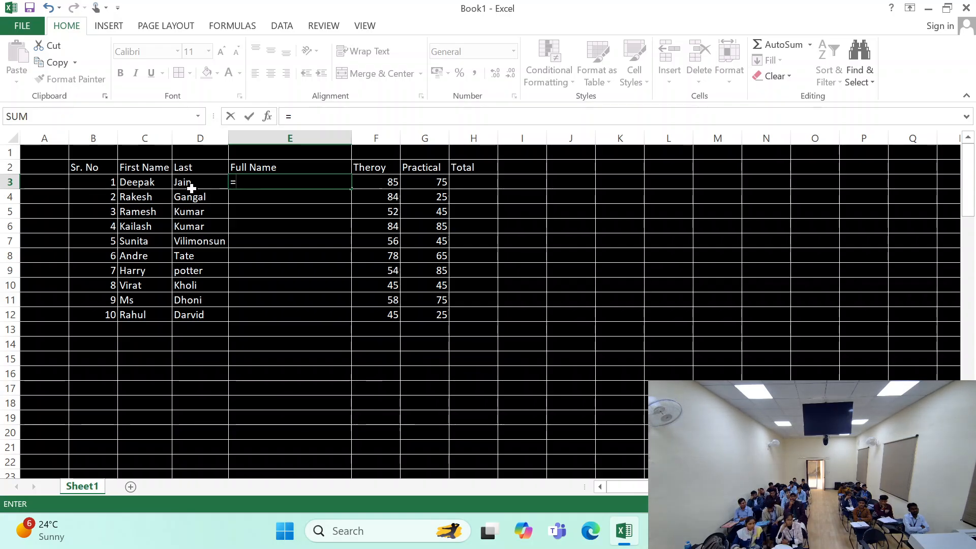
{"action": "type", "text": "con"}
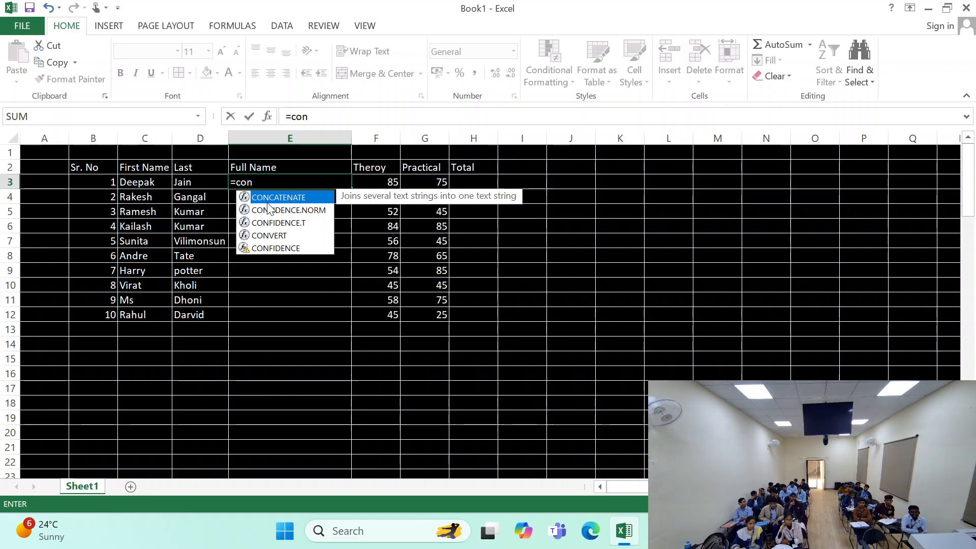
{"action": "key", "text": "Tab"}
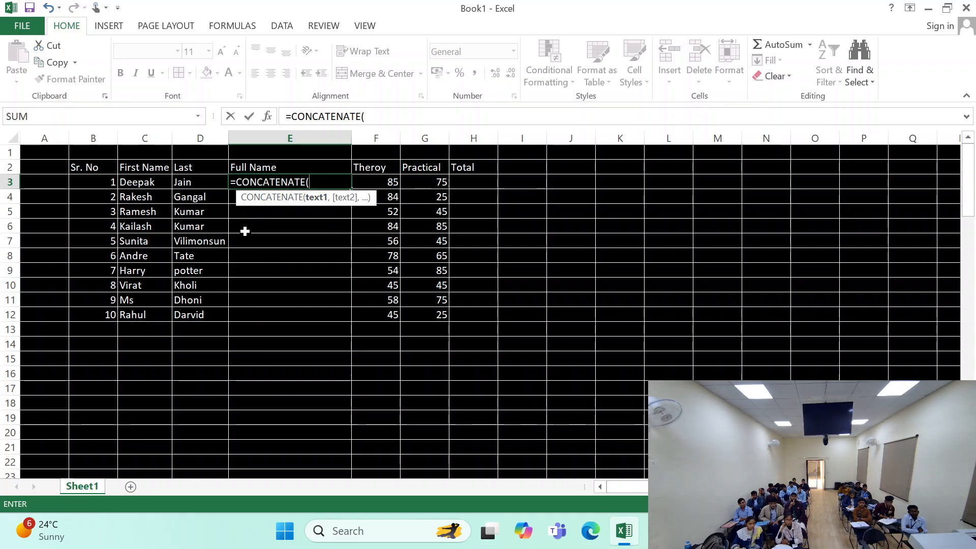
{"action": "left_click", "coordinate": [133, 188]}
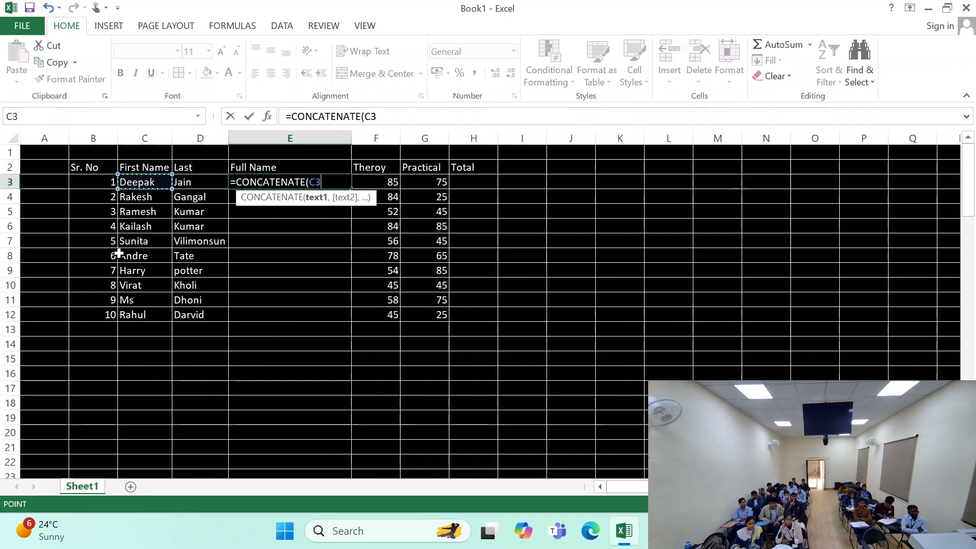
{"action": "type", "text": ","}
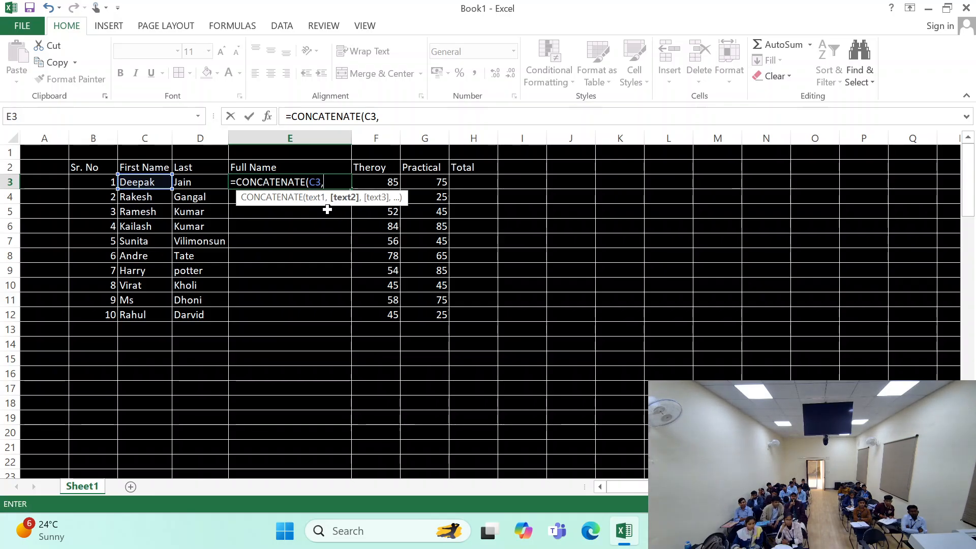
{"action": "left_click", "coordinate": [193, 182]}
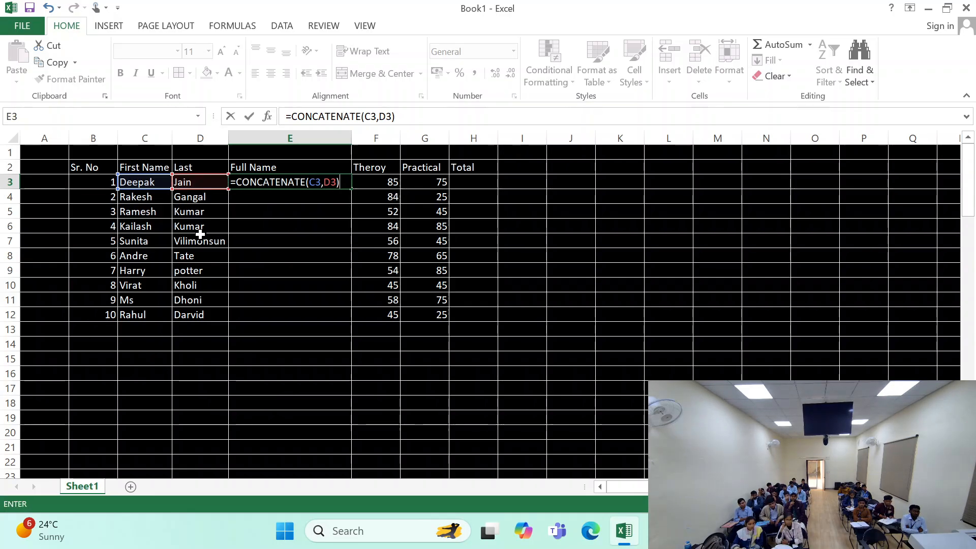
{"action": "key", "text": "Return"}
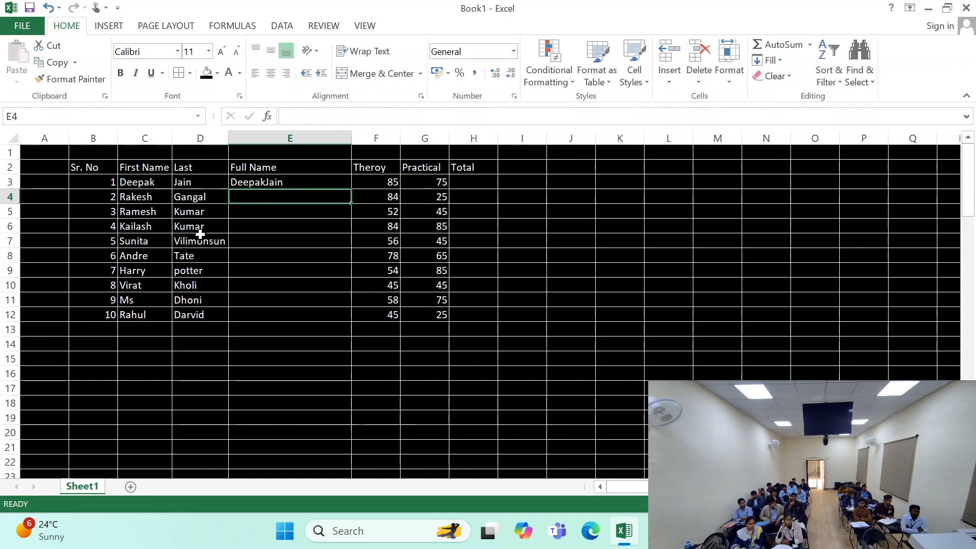
- Fill the full-name formula from E3 down to E12 for all ten serial numbers
{"action": "left_click", "coordinate": [256, 185]}
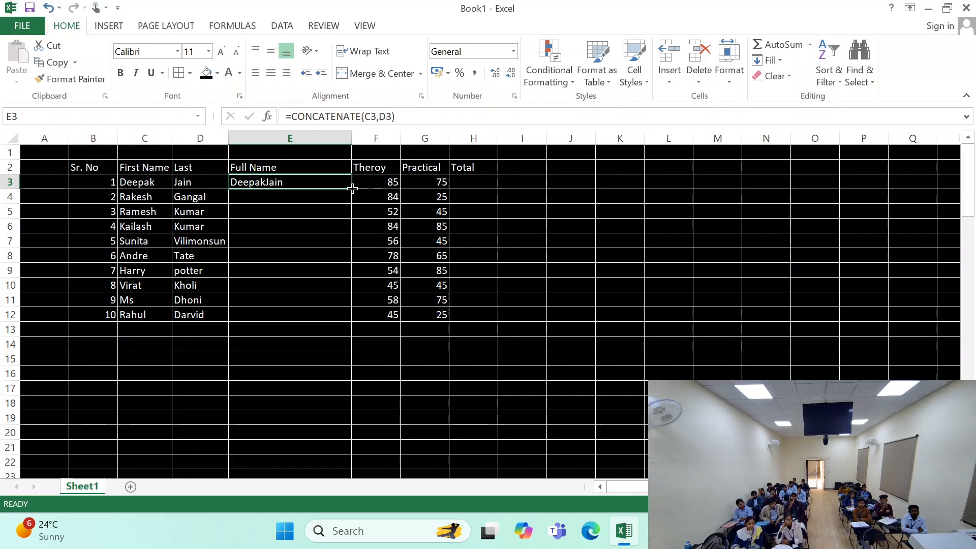
{"action": "mouse_move", "coordinate": [351, 190]}
{"action": "left_mouse_down"}
{"action": "mouse_move", "coordinate": [353, 319]}
{"action": "mouse_move", "coordinate": [349, 184]}
{"action": "left_mouse_up"}
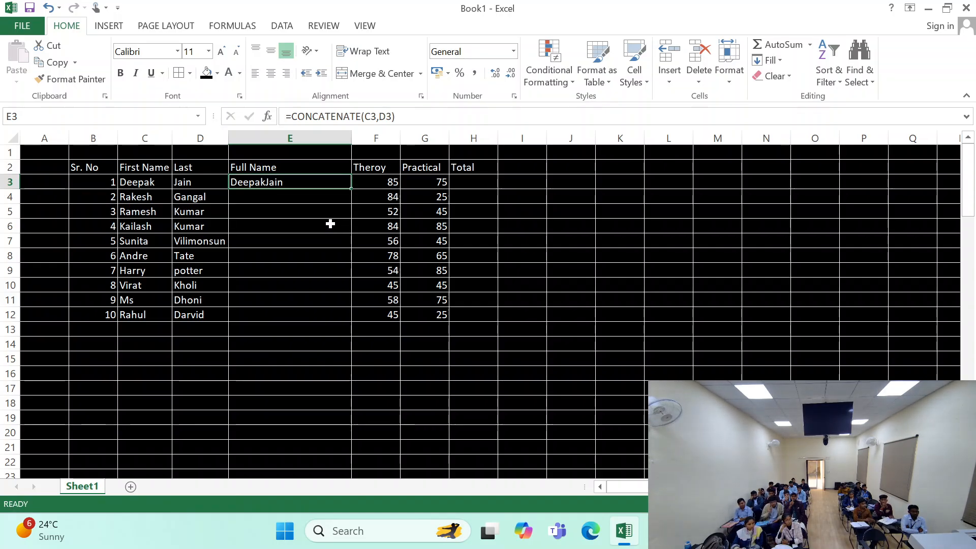
{"action": "double_click", "coordinate": [353, 189]}
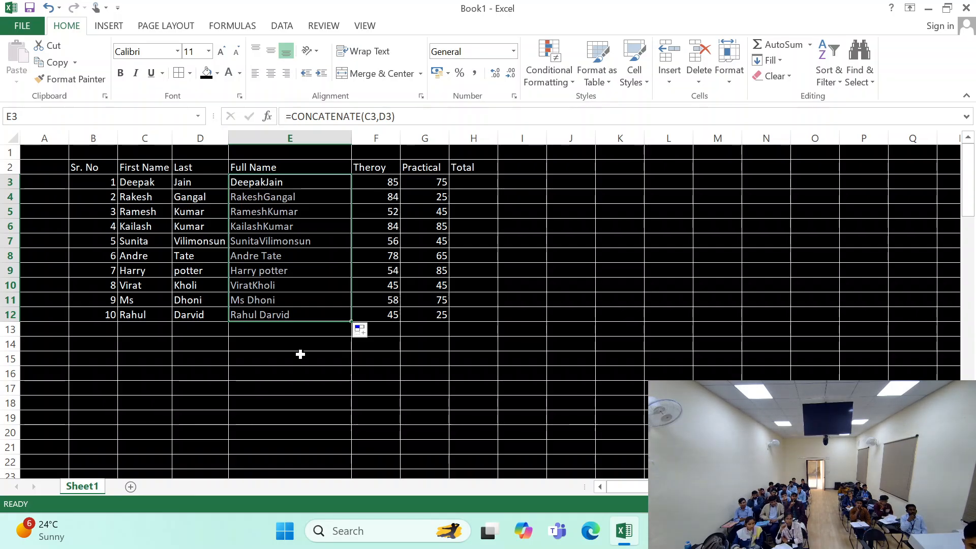
{"action": "left_click", "coordinate": [93, 373]}
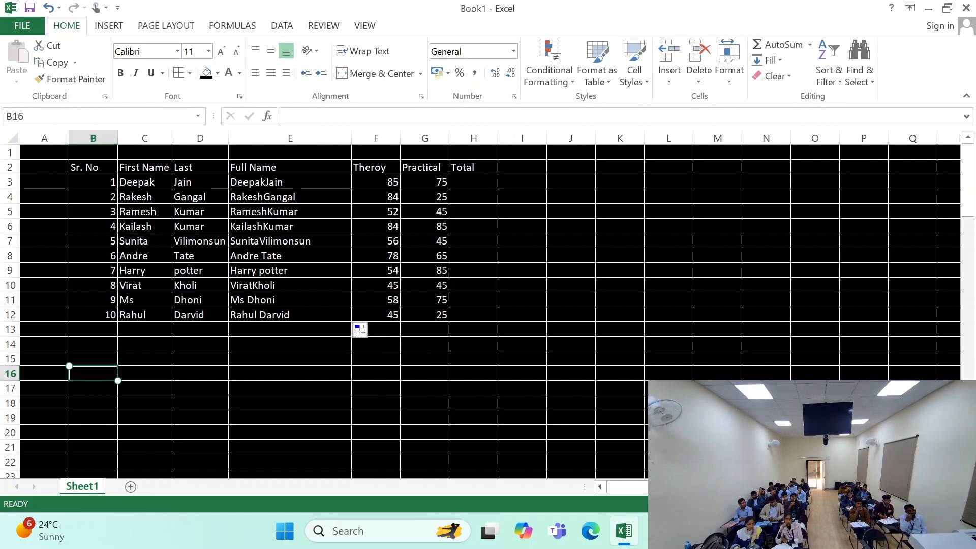
- Undo the fill in the Full Name column and the formula entered in E3
{"action": "left_click", "coordinate": [297, 196]}
{"action": "key", "text": "ctrl+z"}
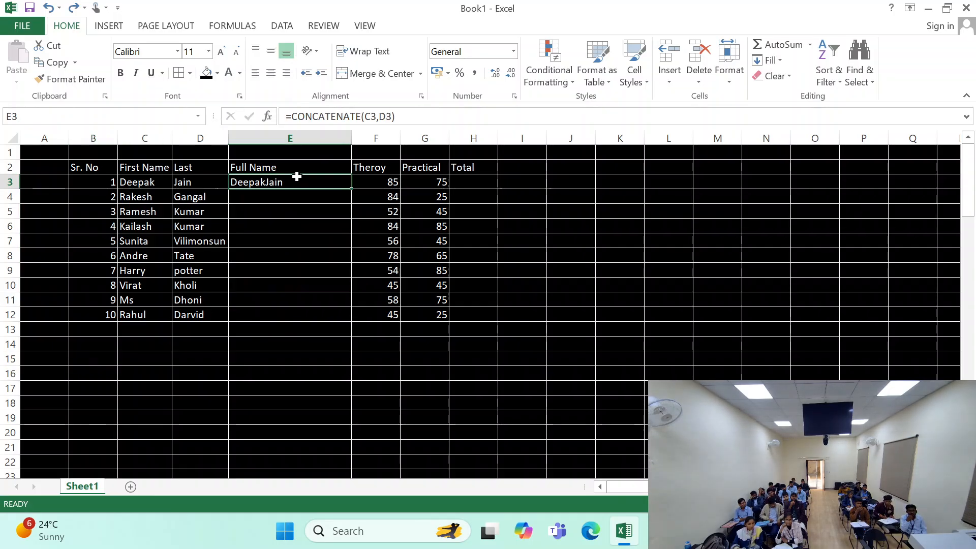
{"action": "key", "text": "ctrl+z"}
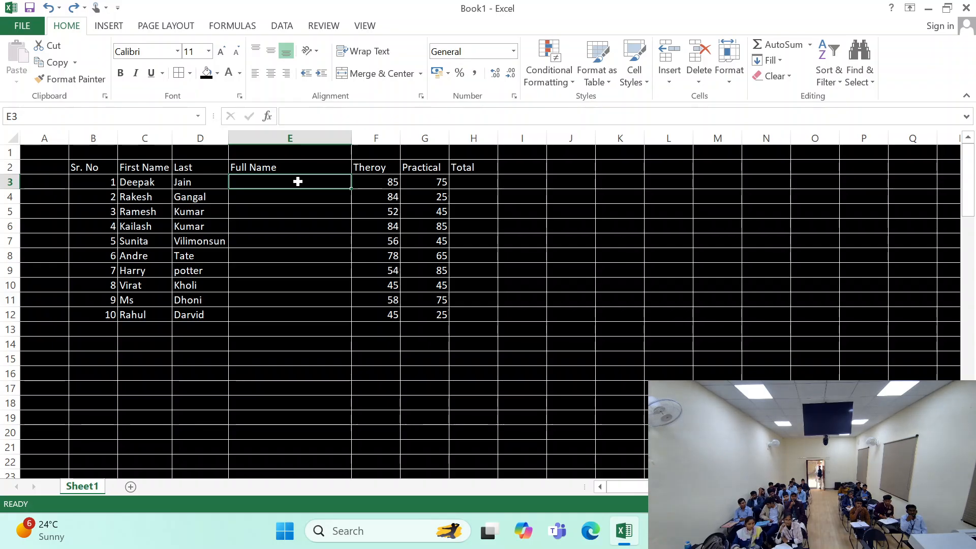
- Join the first and last name of serial number 1 with a space in E3, using =CONCATENATE(C3," ",D3)
{"action": "type", "text": "=c"}
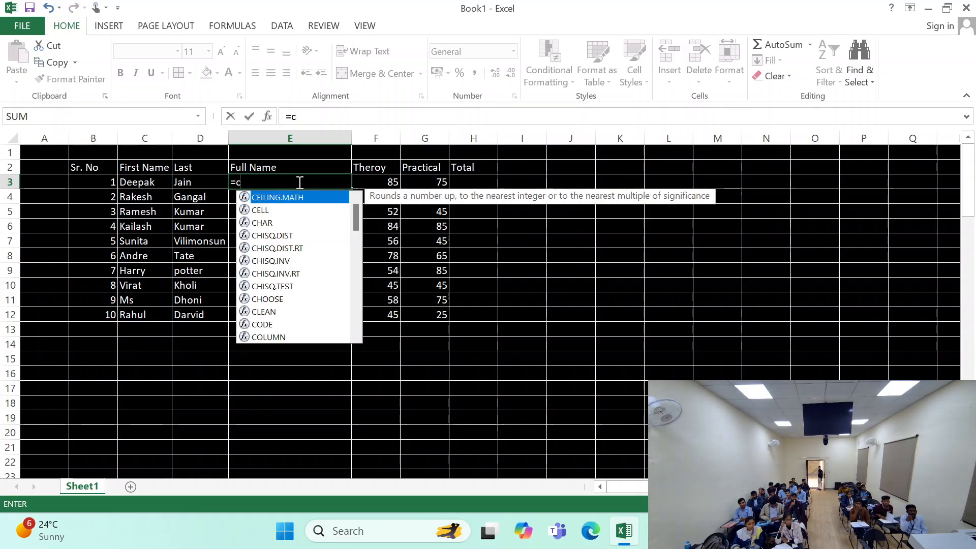
{"action": "type", "text": "on"}
{"action": "key", "text": "Tab"}
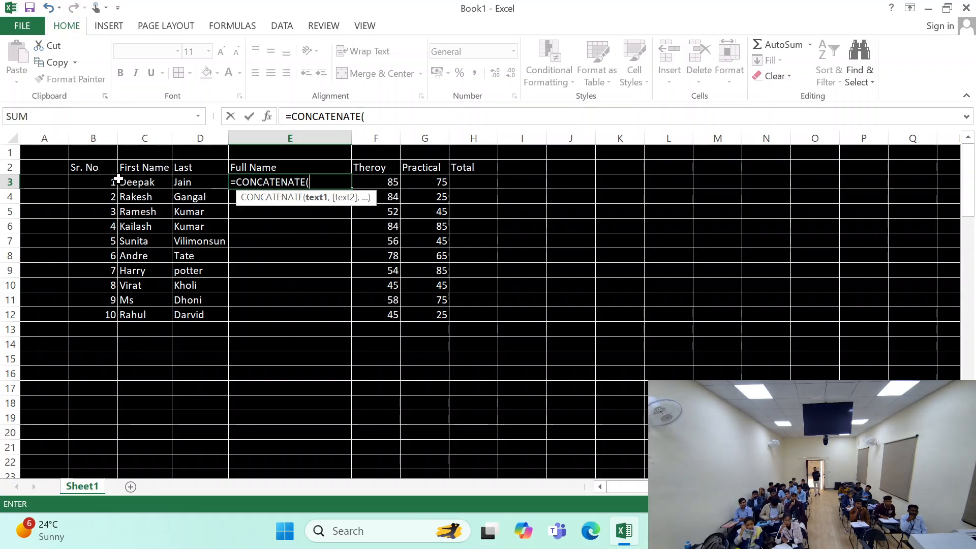
{"action": "left_click", "coordinate": [136, 182]}
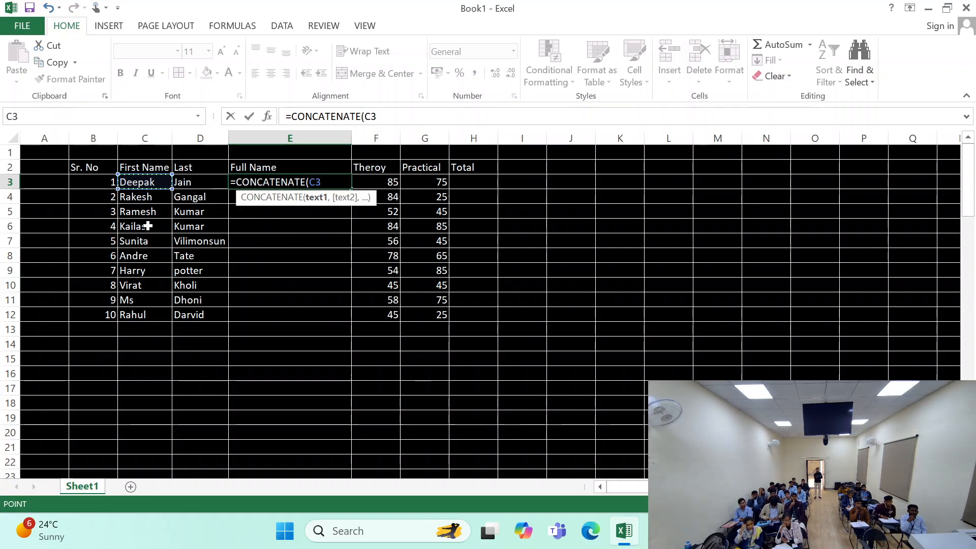
{"action": "type", "text": ","}
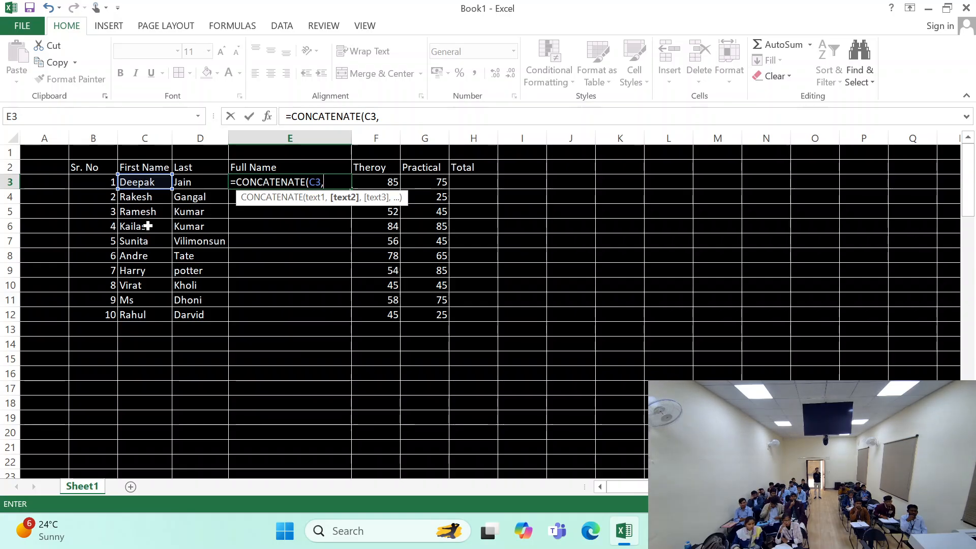
{"action": "type", "text": "\""}
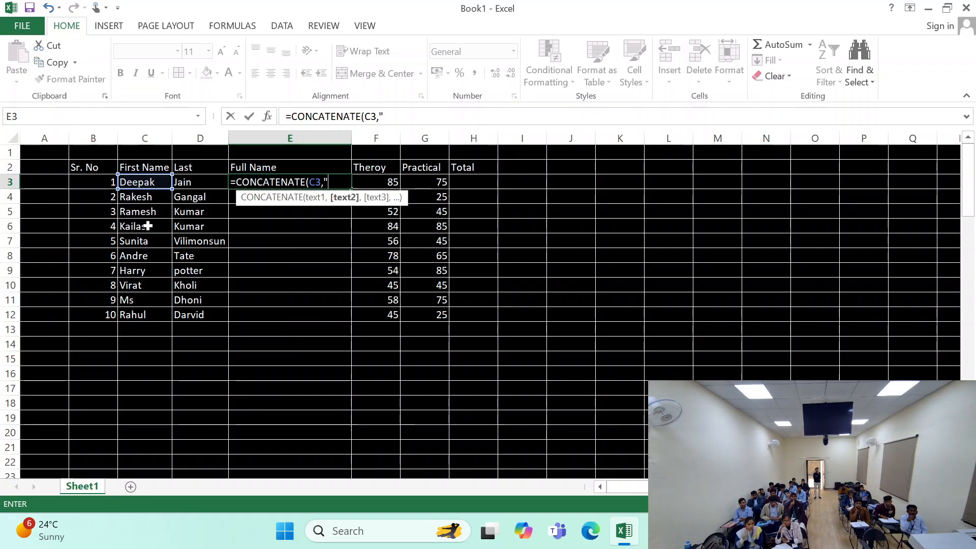
{"action": "type", "text": "\""}
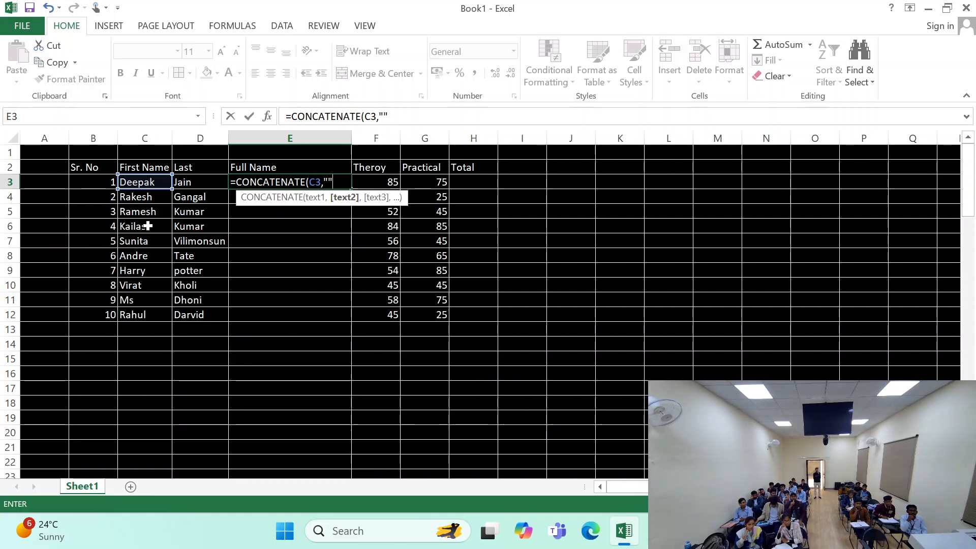
{"action": "key", "text": "Left"}
{"action": "left_click", "coordinate": [294, 181]}
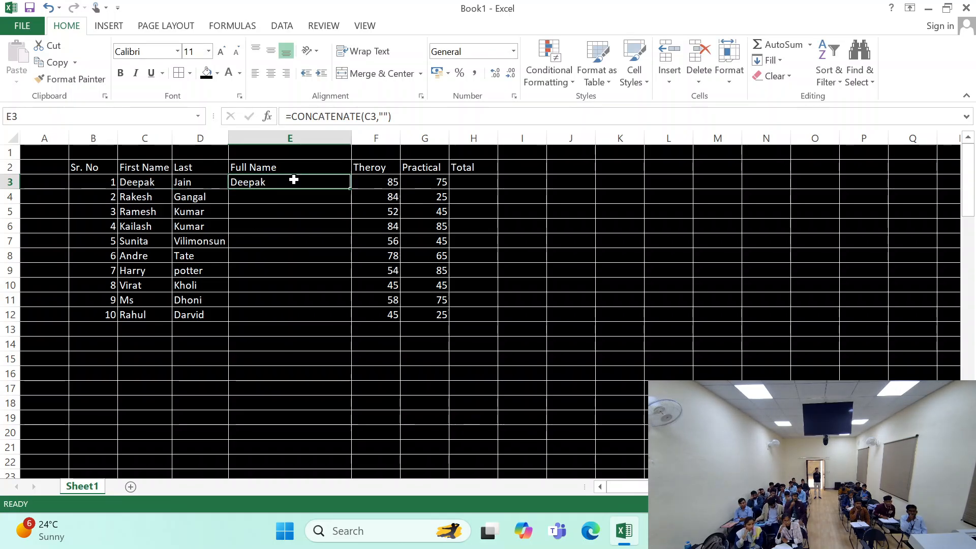
{"action": "double_click", "coordinate": [330, 182]}
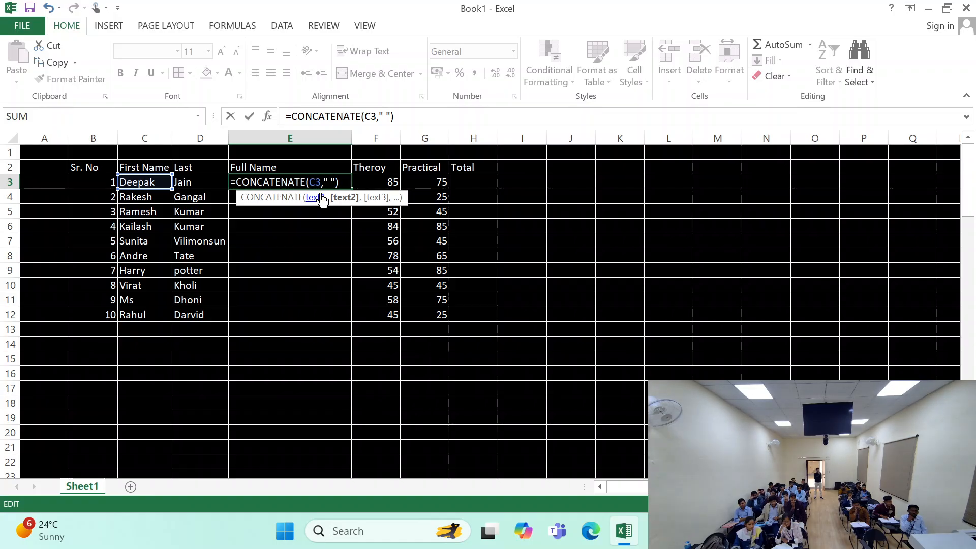
{"action": "type", "text": ","}
{"action": "left_click", "coordinate": [202, 183]}
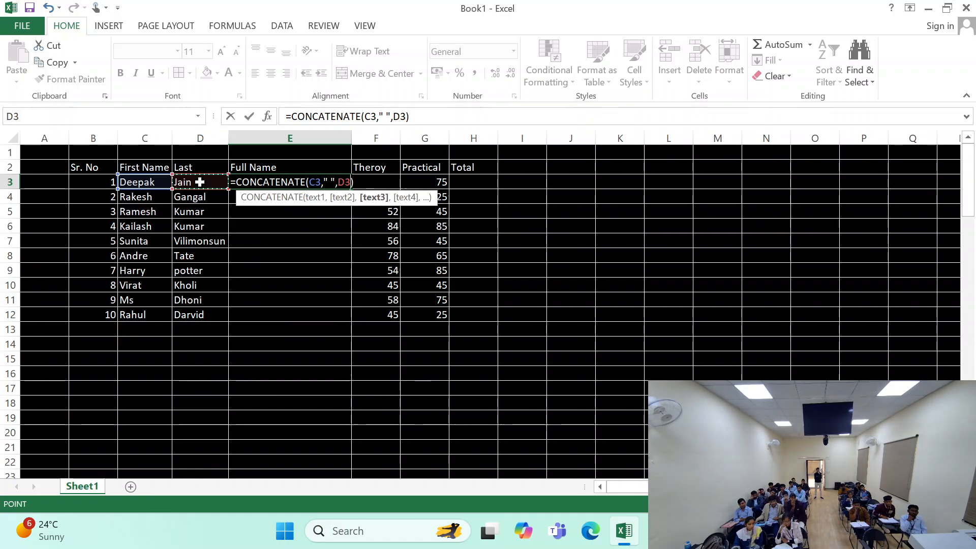
{"action": "key", "text": "Return"}
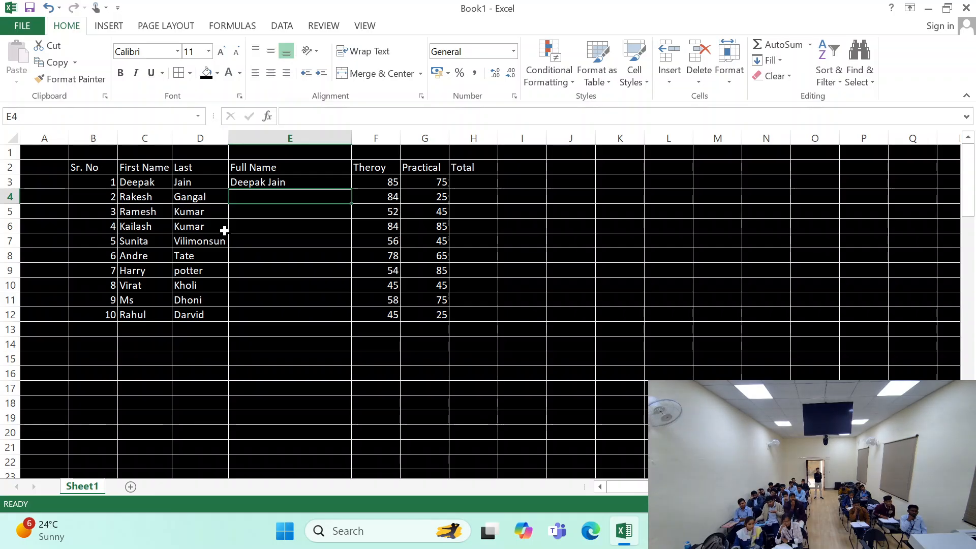
- Fill the spaced full-name formula from E3 down to E12
{"action": "scroll", "coordinate": [224, 231], "scroll_direction": "down", "scroll_amount": 1}
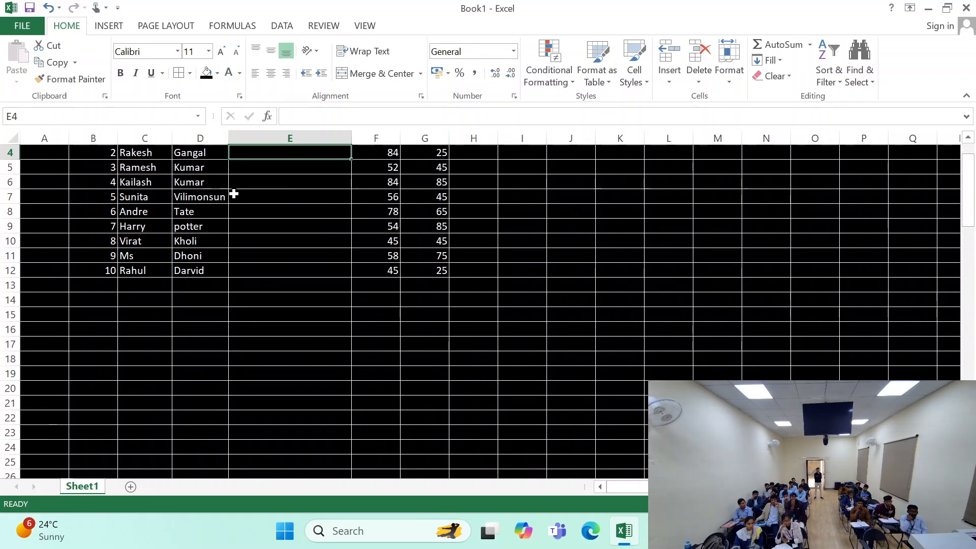
{"action": "scroll", "coordinate": [234, 193], "scroll_direction": "up", "scroll_amount": 1}
{"action": "key", "text": "Up"}
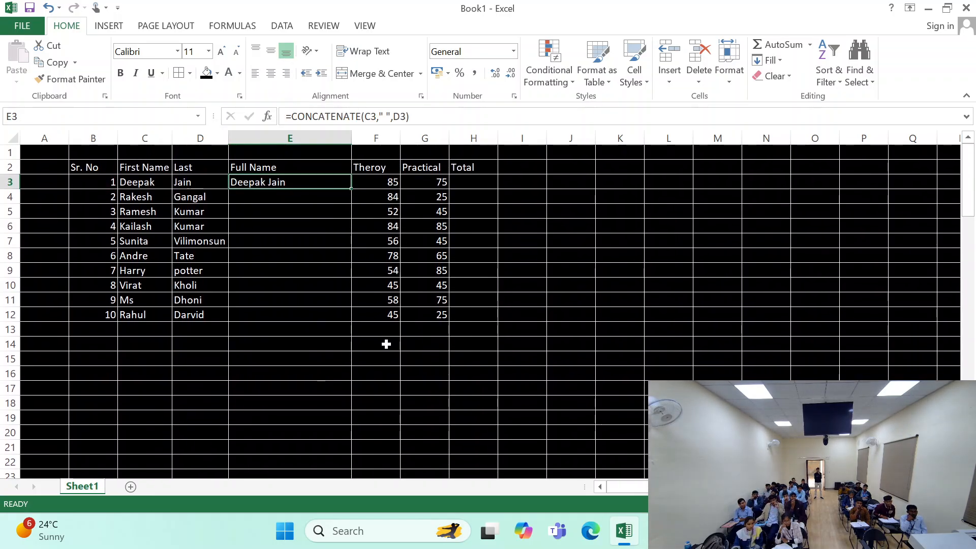
{"action": "double_click", "coordinate": [351, 189]}
{"action": "left_click", "coordinate": [298, 345]}
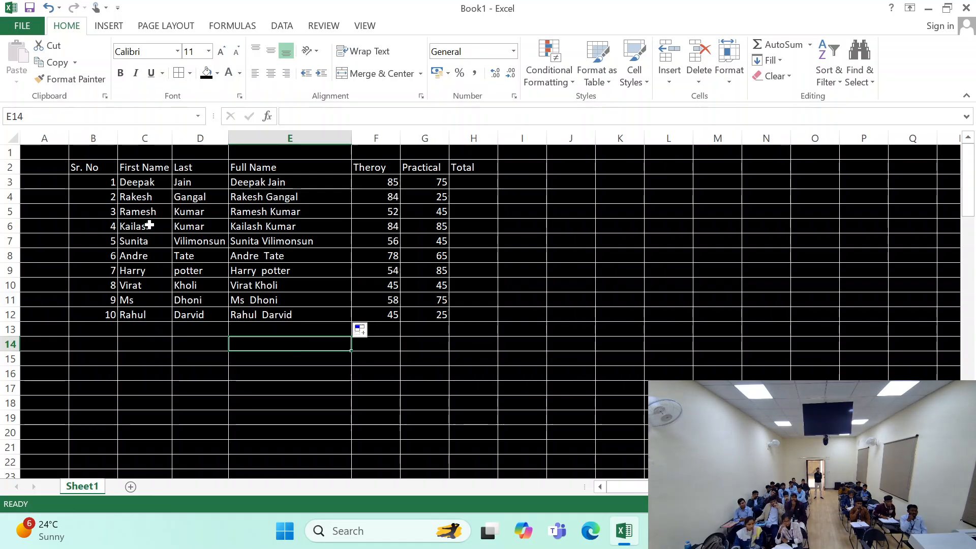
- Replace the first name of serial number 1 in C3 with a different one and check the full name in E3
{"action": "left_click", "coordinate": [138, 184]}
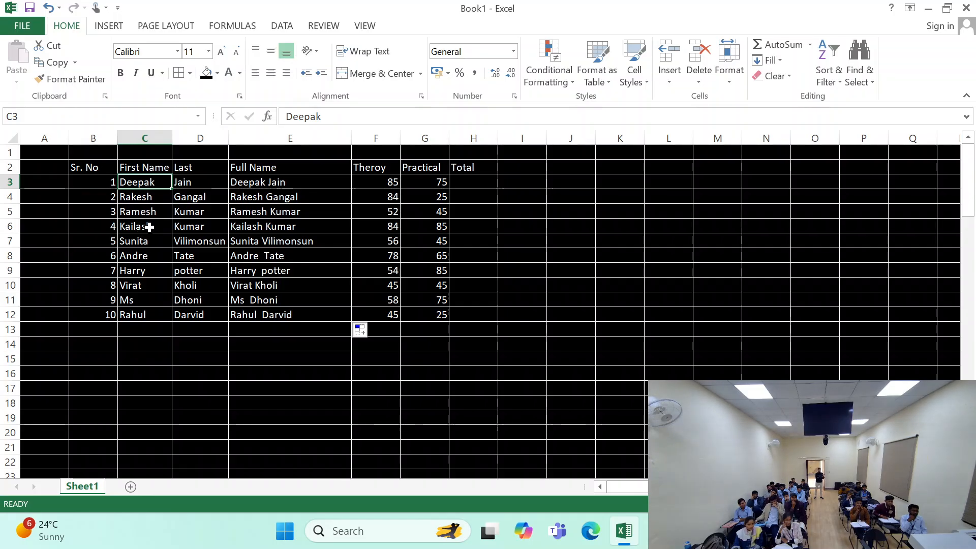
{"action": "type", "text": "Rahul"}
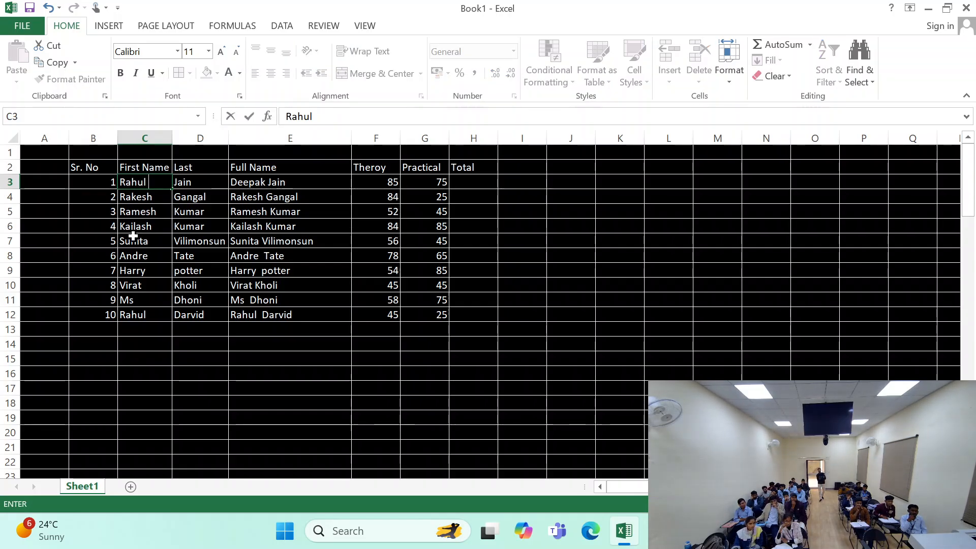
{"action": "key", "text": "Return"}
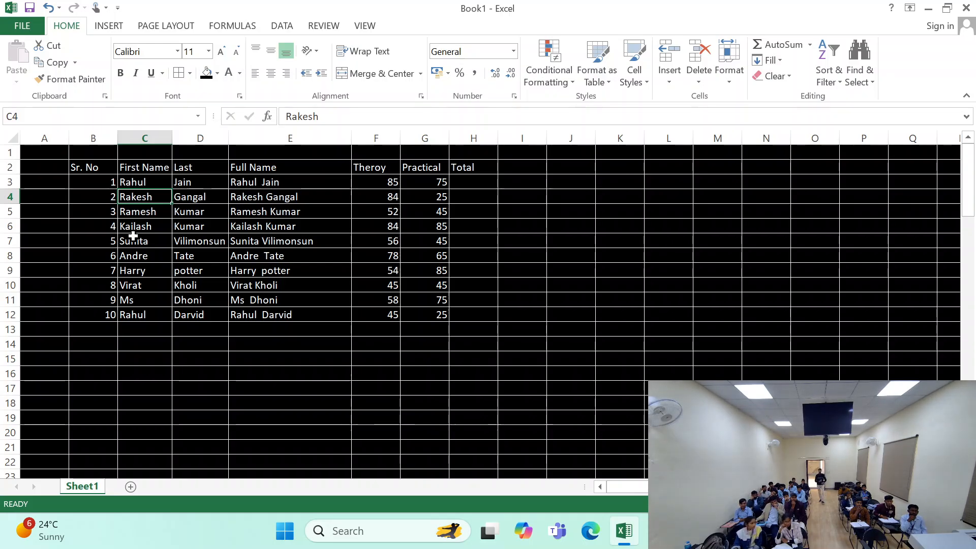
{"action": "left_click", "coordinate": [243, 184]}
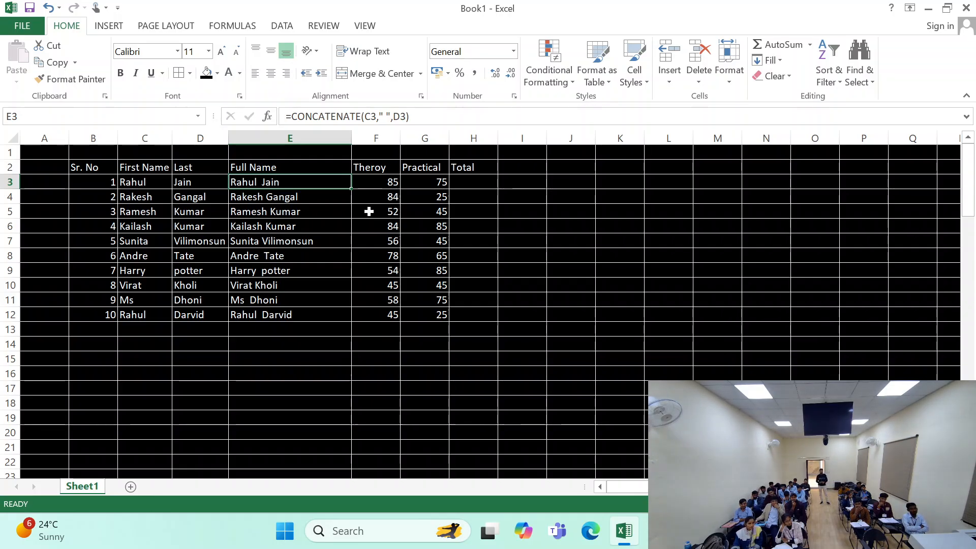
- Total the theory and practical marks of serial number 1 in H3 with the formula =SUM(F3:G3)
{"action": "left_click", "coordinate": [437, 186]}
{"action": "left_click", "coordinate": [460, 184]}
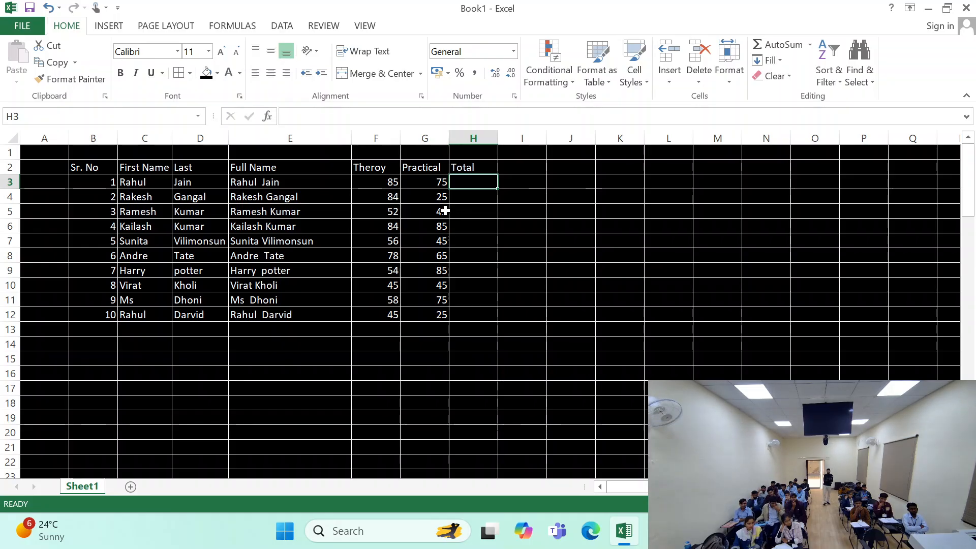
{"action": "type", "text": "=dum"}
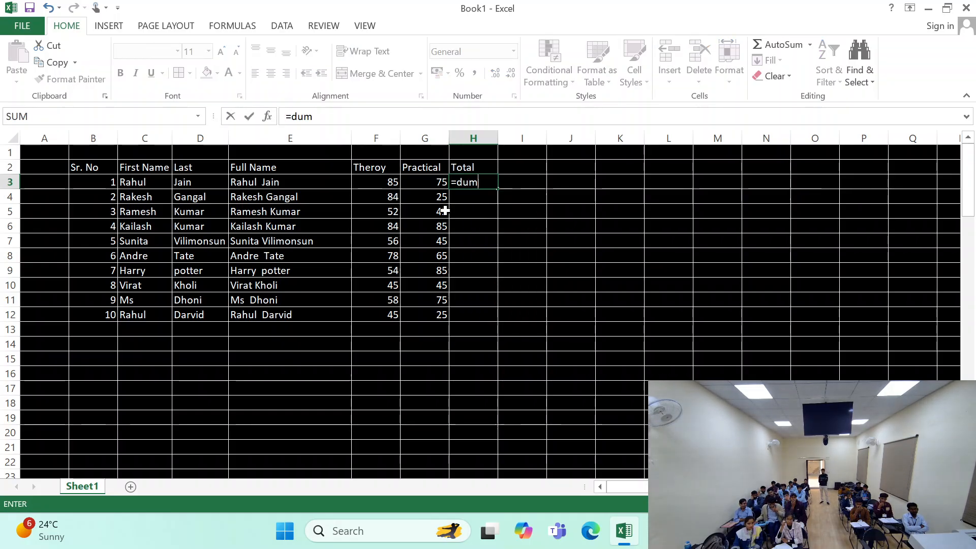
{"action": "key", "text": "BackSpace"}
{"action": "key", "text": "BackSpace"}
{"action": "key", "text": "BackSpace"}
{"action": "type", "text": "sum"}
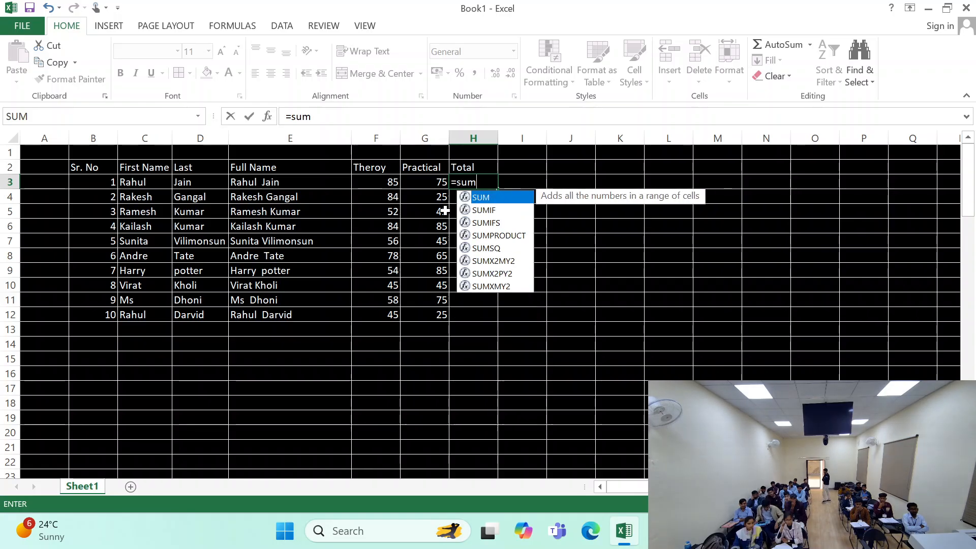
{"action": "key", "text": "Tab"}
{"action": "left_click_drag", "start_coordinate": [383, 183], "coordinate": [421, 188]}
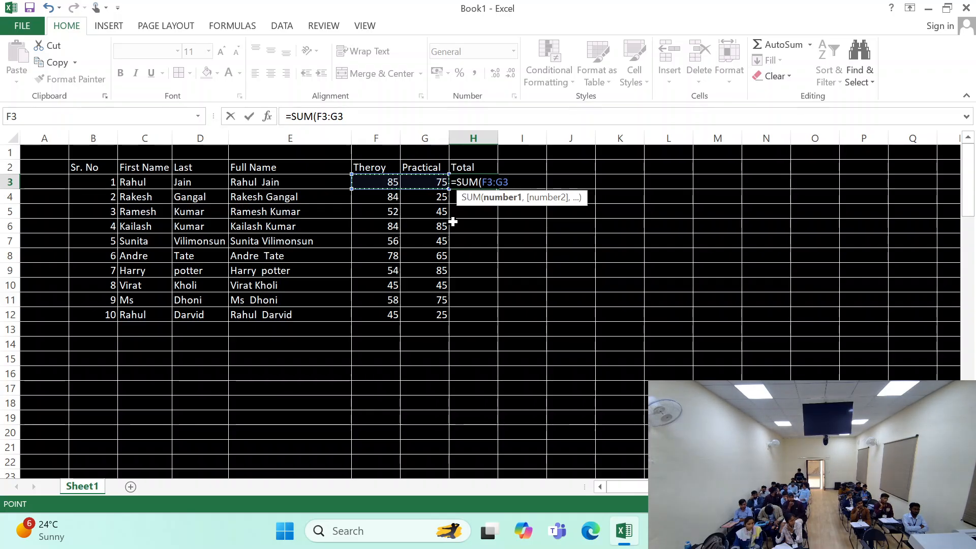
{"action": "key", "text": "Return"}
- Fill the total formula from H3 down to H12 for all ten serial numbers
{"action": "left_click", "coordinate": [491, 186]}
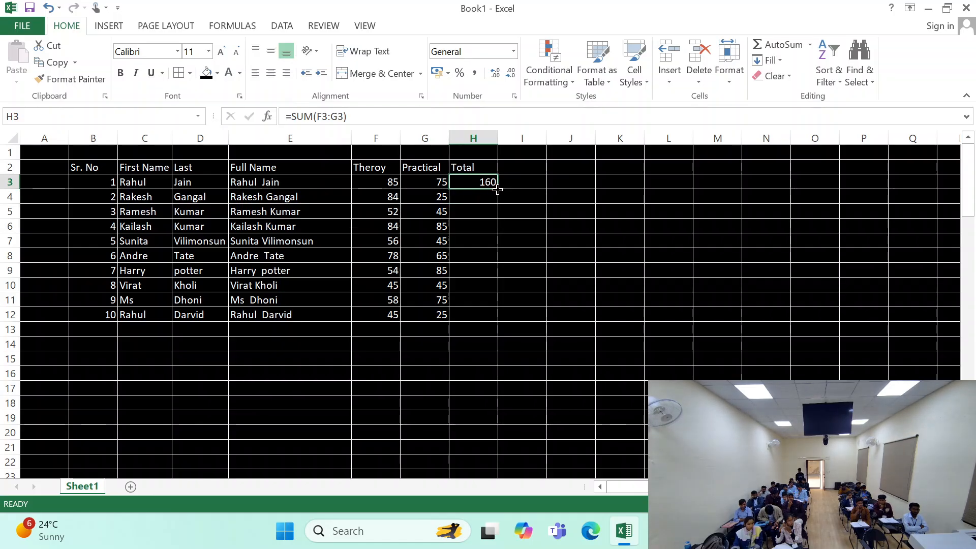
{"action": "double_click", "coordinate": [498, 189]}
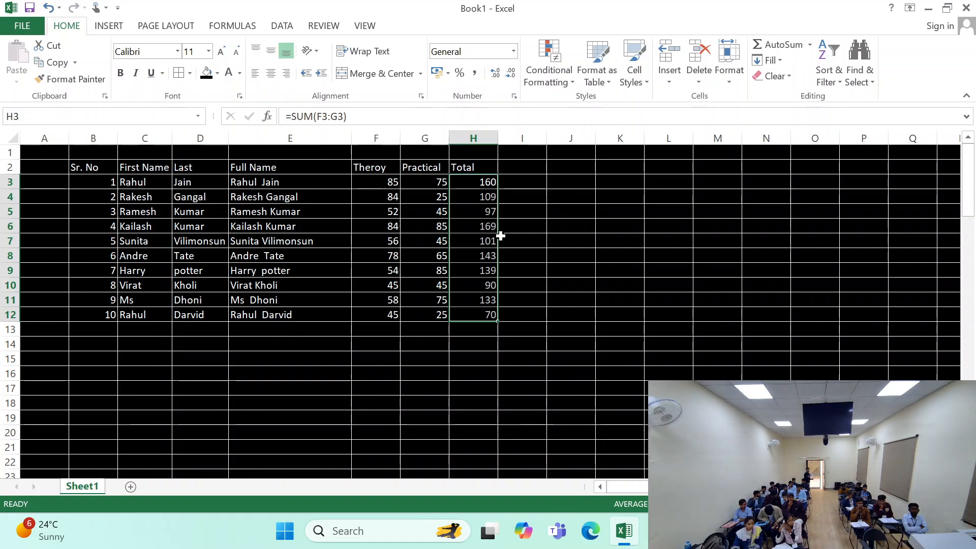
{"action": "key", "text": "ctrl+z"}
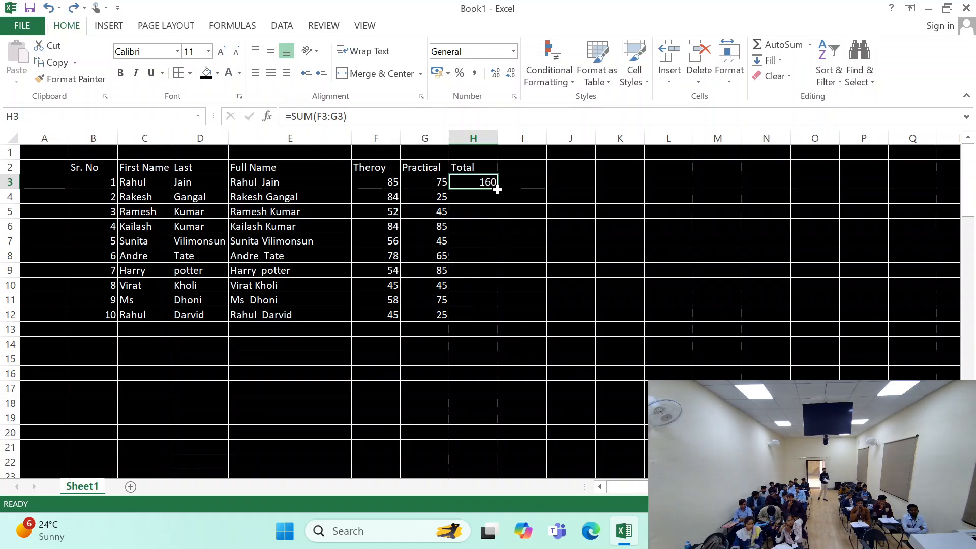
{"action": "left_click_drag", "start_coordinate": [497, 189], "coordinate": [508, 315]}
{"action": "left_click", "coordinate": [472, 367]}
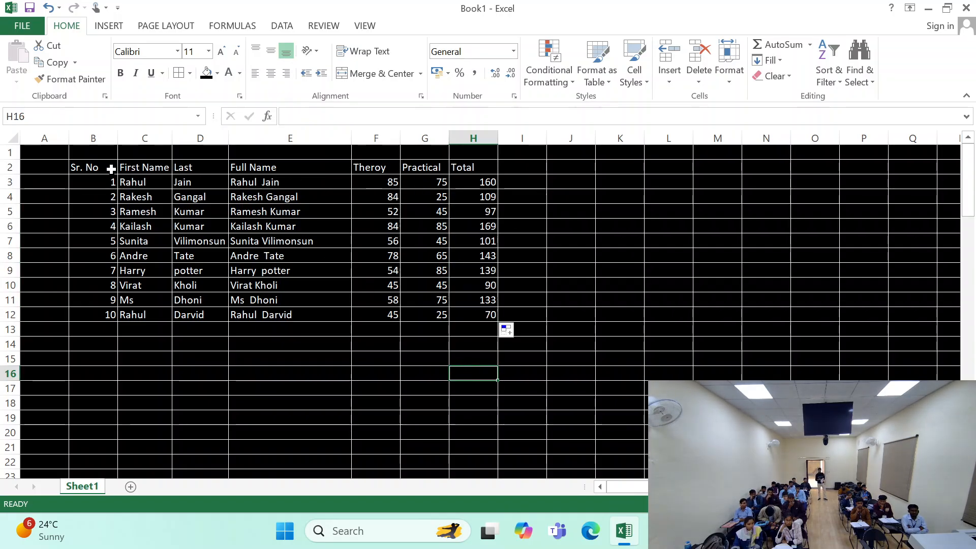
{"action": "left_click_drag", "start_coordinate": [109, 167], "coordinate": [486, 314]}
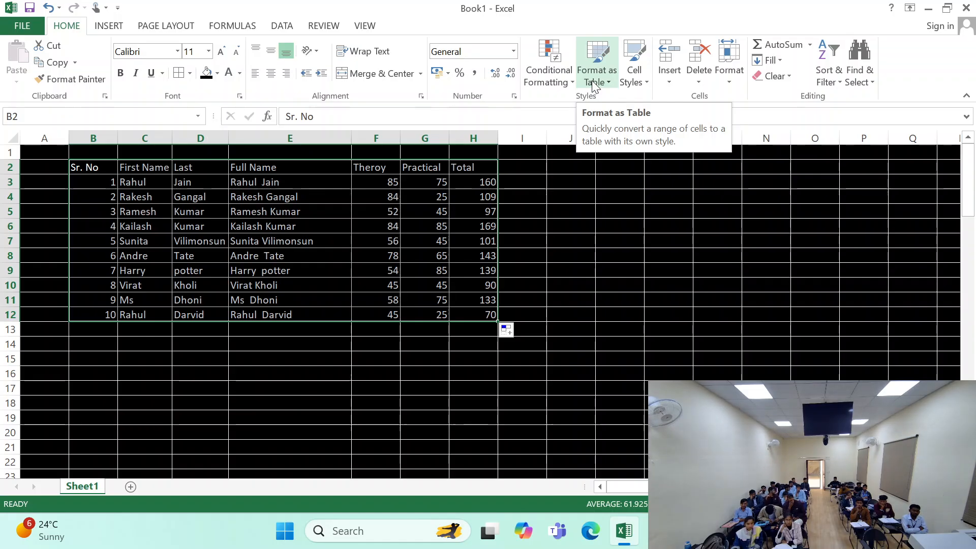
{"action": "left_click", "coordinate": [592, 85]}
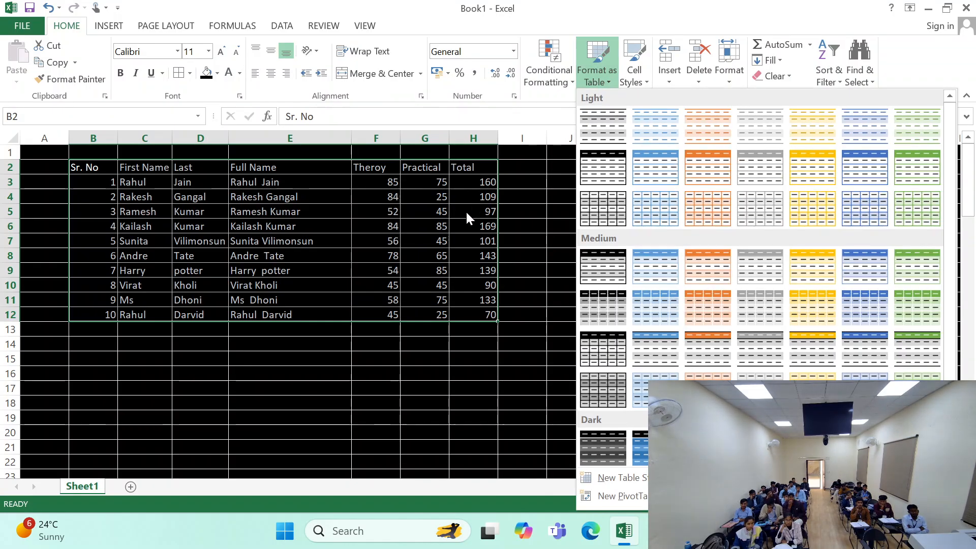
{"action": "key", "text": "Escape"}
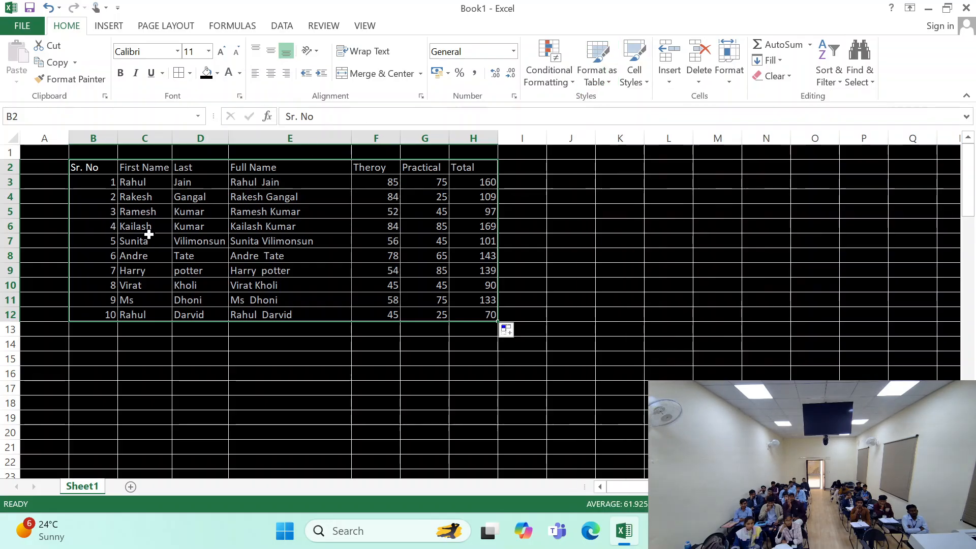
{"action": "left_click_drag", "start_coordinate": [83, 149], "coordinate": [481, 317]}
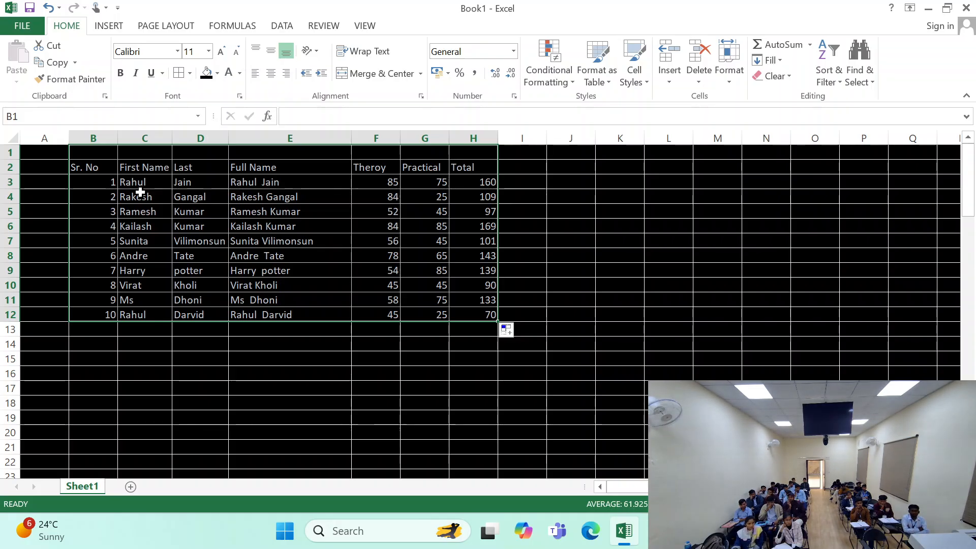
{"action": "left_click", "coordinate": [51, 155]}
{"action": "left_click_drag", "start_coordinate": [76, 167], "coordinate": [471, 167]}
- Format B2:H12 as a table with headers in a light blue gridded style, and switch it to the blue style with a solid header
{"action": "left_click_drag", "start_coordinate": [97, 167], "coordinate": [470, 313]}
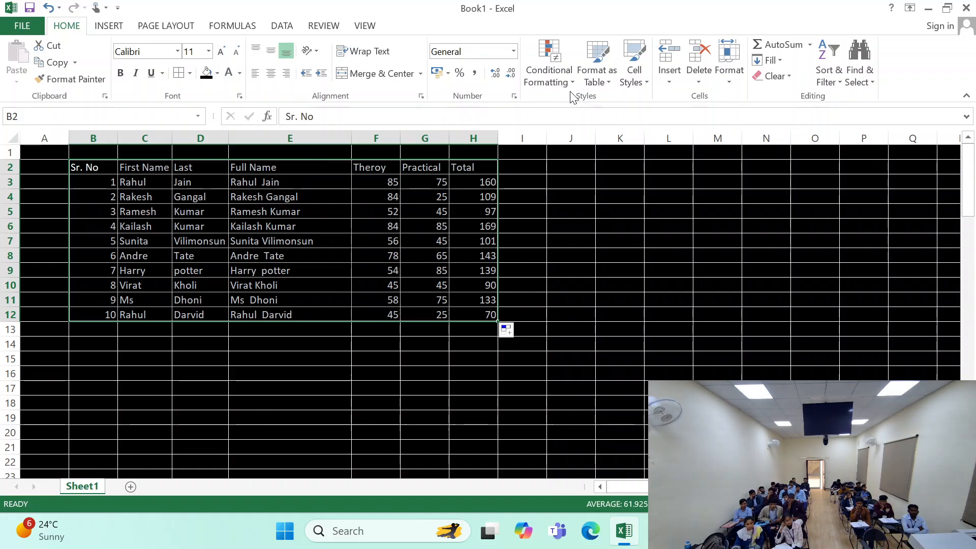
{"action": "left_click", "coordinate": [597, 81]}
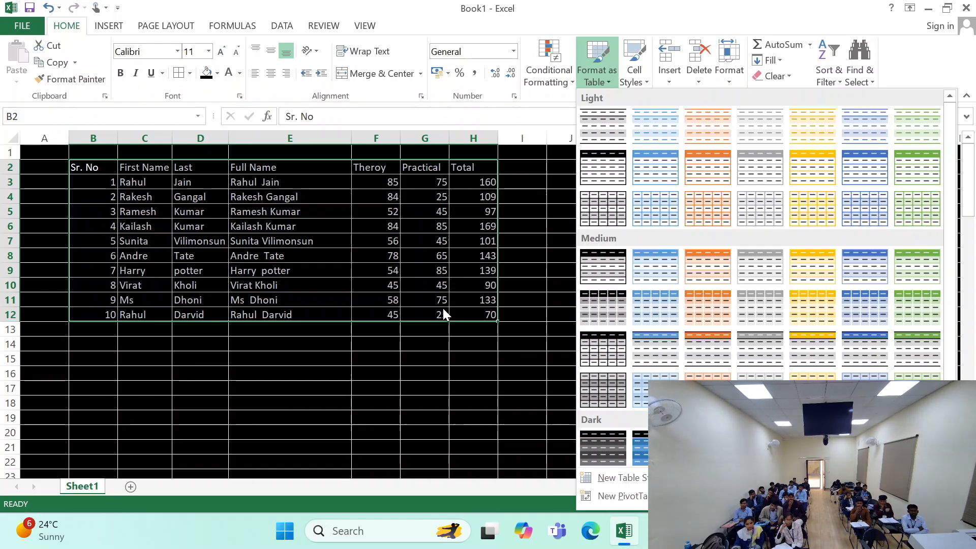
{"action": "left_click", "coordinate": [664, 227]}
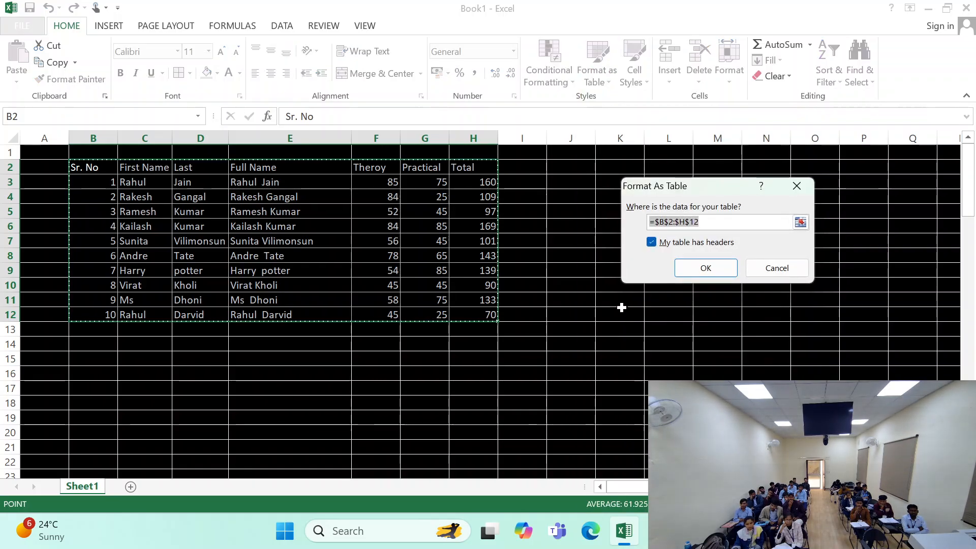
{"action": "left_click_drag", "start_coordinate": [670, 184], "coordinate": [556, 42]}
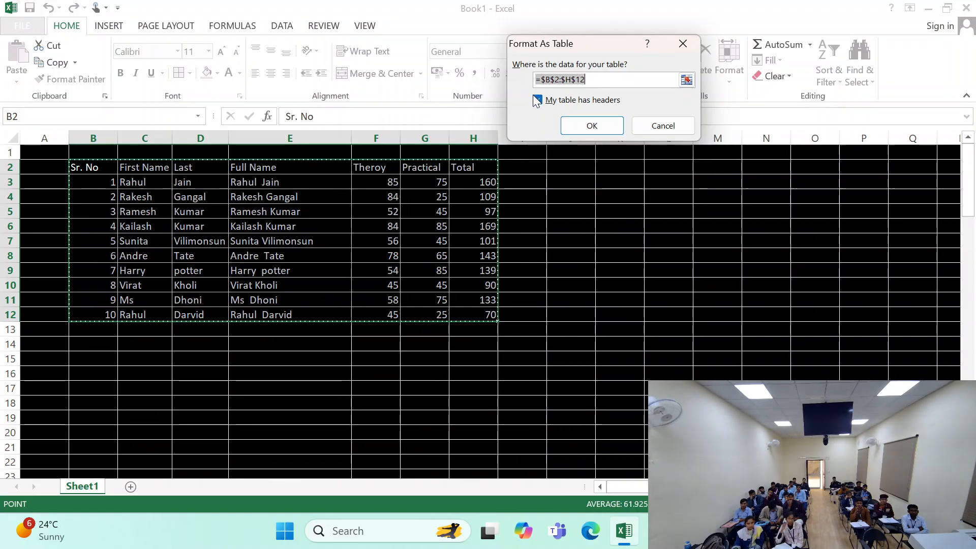
{"action": "left_click", "coordinate": [593, 131]}
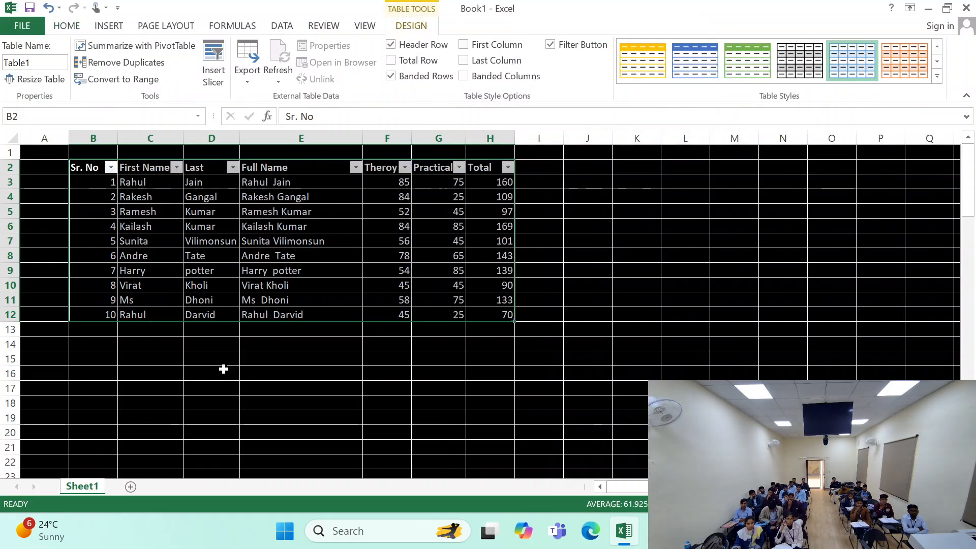
{"action": "left_click", "coordinate": [708, 76]}
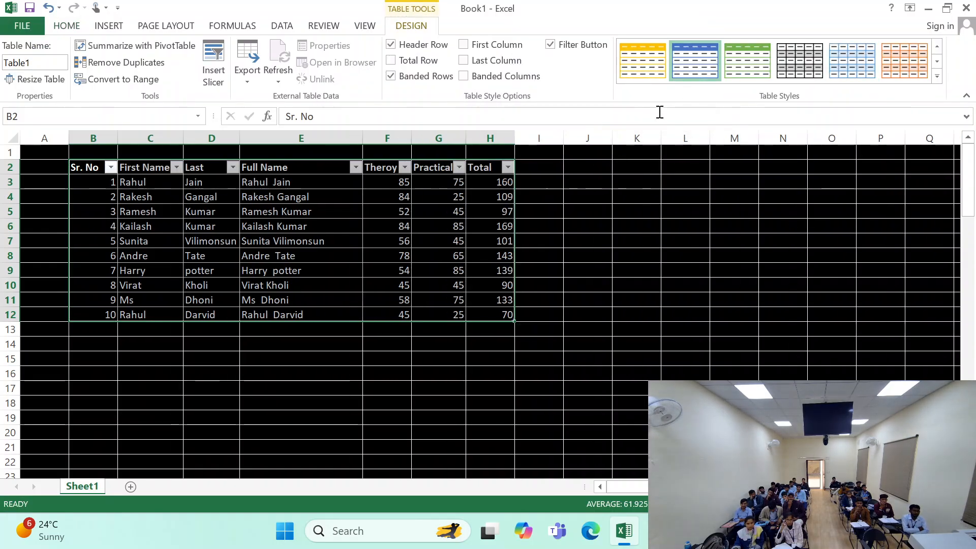
- Try the green table style on the marks table and return it to the blue style with a solid header
{"action": "left_click", "coordinate": [725, 83]}
{"action": "left_click", "coordinate": [697, 66]}
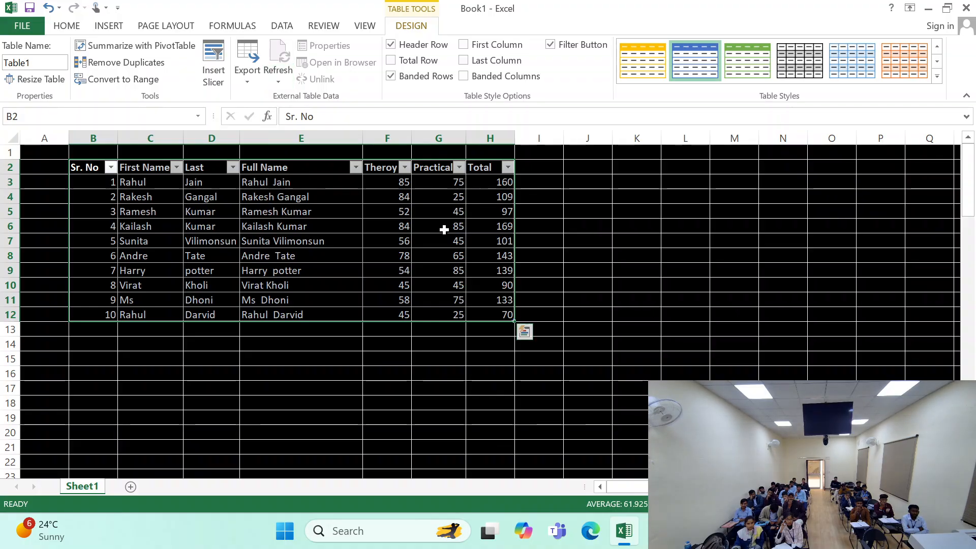
{"action": "left_click", "coordinate": [163, 377]}
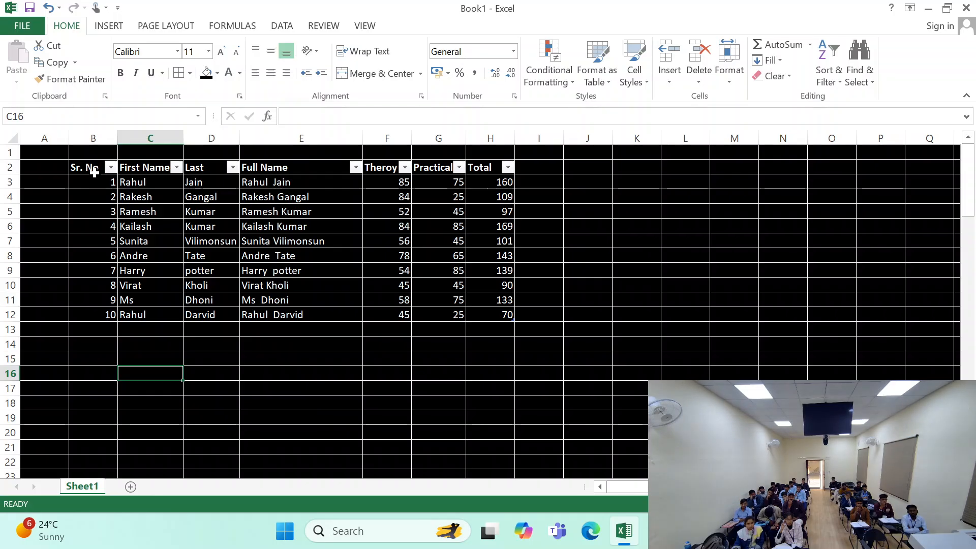
{"action": "left_click", "coordinate": [526, 196]}
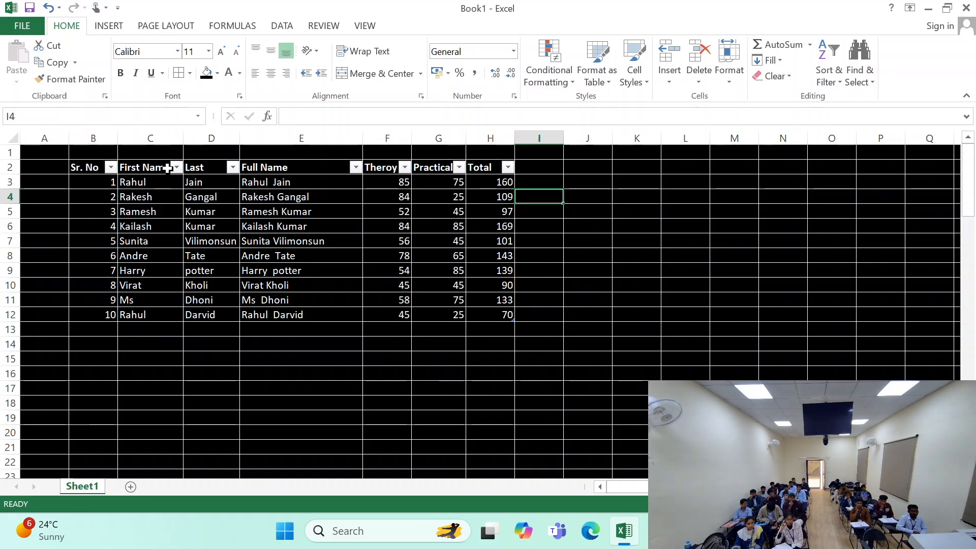
- Sort the table by First Name from A to Z and check the reordered serial numbers, names and marks
{"action": "left_click_drag", "start_coordinate": [152, 183], "coordinate": [151, 316]}
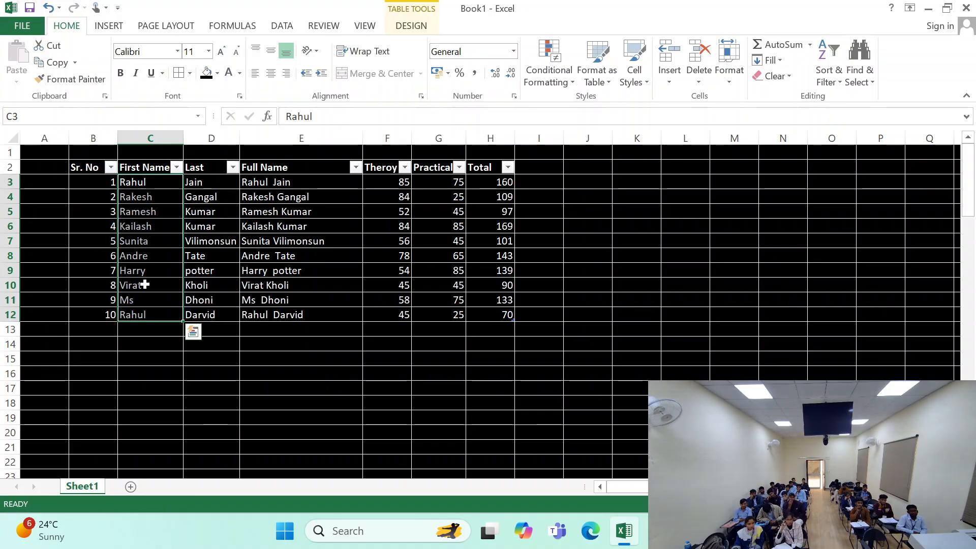
{"action": "left_click", "coordinate": [140, 257]}
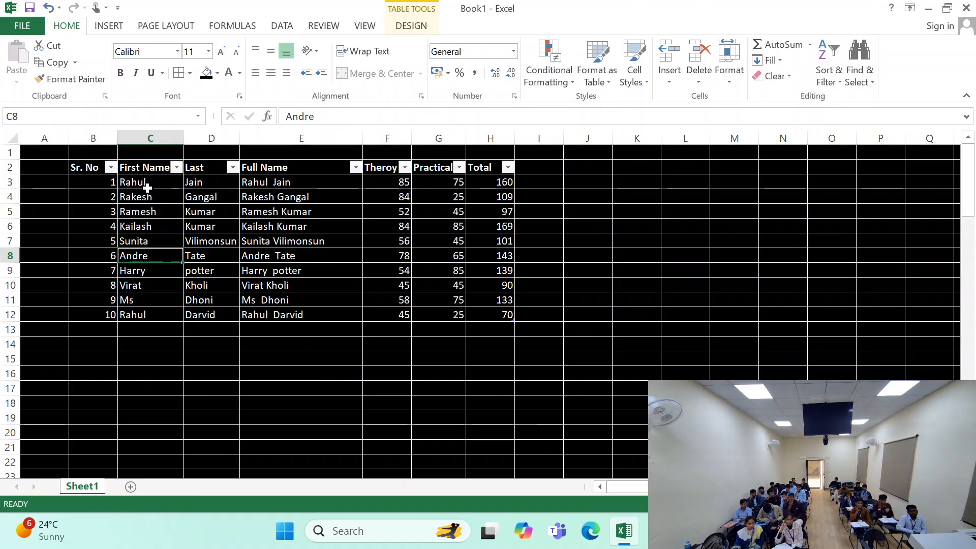
{"action": "left_click", "coordinate": [175, 168]}
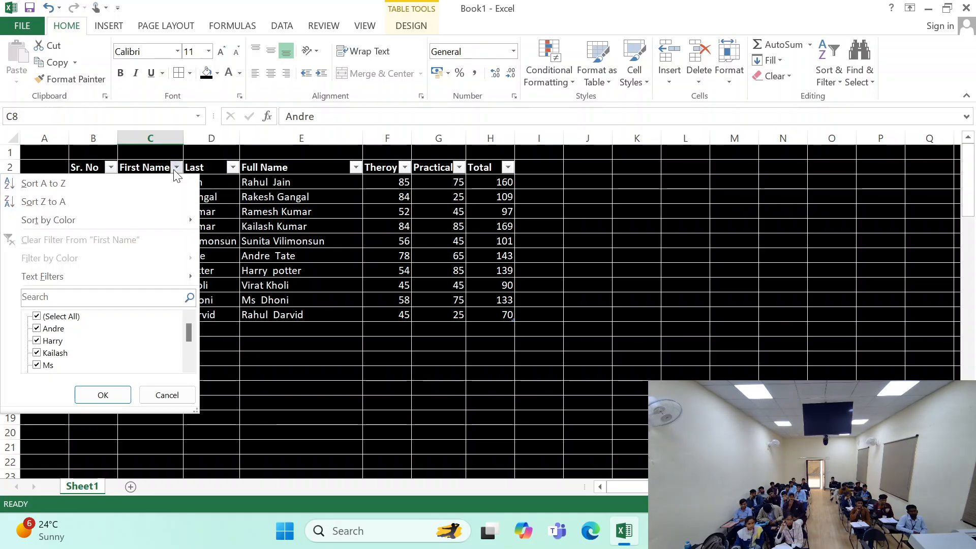
{"action": "left_click", "coordinate": [75, 183]}
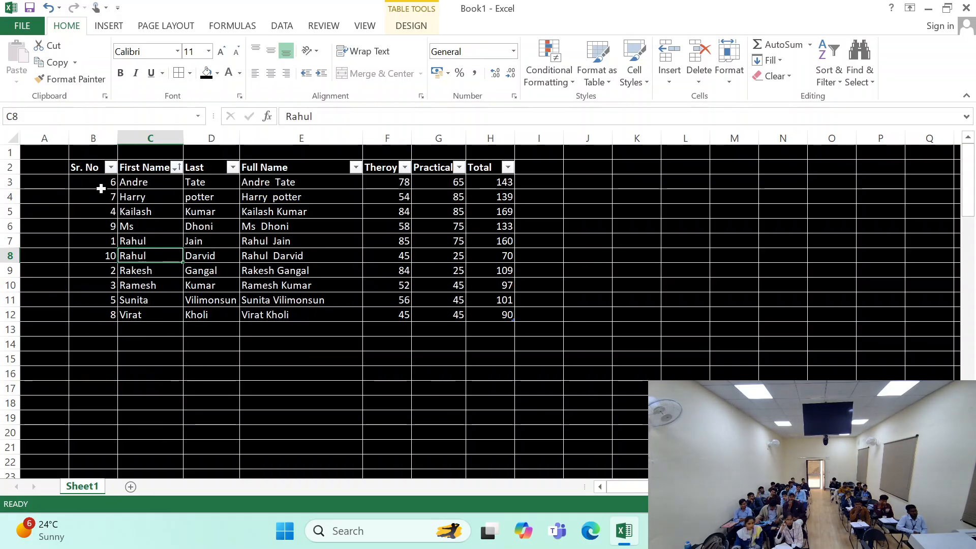
{"action": "left_click_drag", "start_coordinate": [97, 183], "coordinate": [94, 328]}
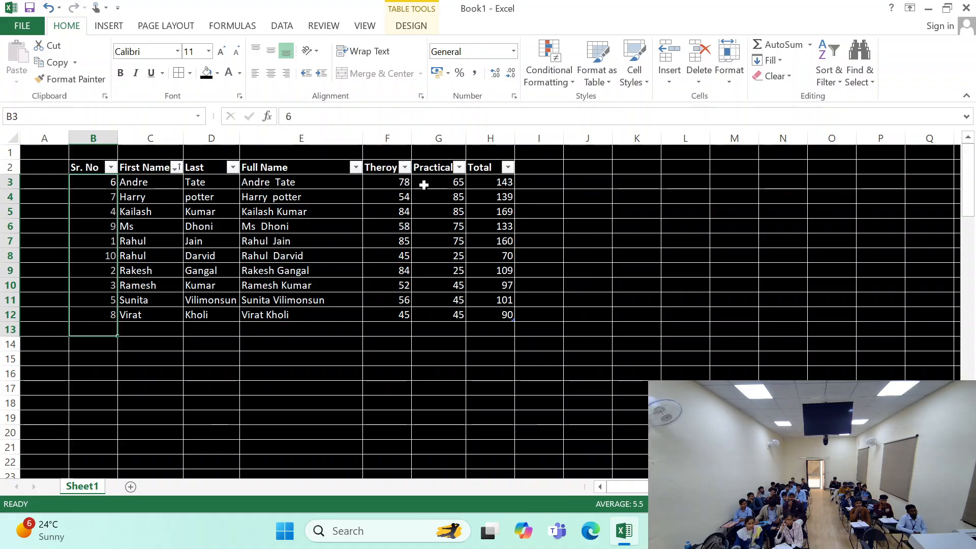
{"action": "left_click_drag", "start_coordinate": [394, 182], "coordinate": [407, 288]}
{"action": "left_click_drag", "start_coordinate": [107, 189], "coordinate": [523, 198]}
{"action": "left_click", "coordinate": [131, 191]}
{"action": "left_click_drag", "start_coordinate": [131, 188], "coordinate": [148, 308]}
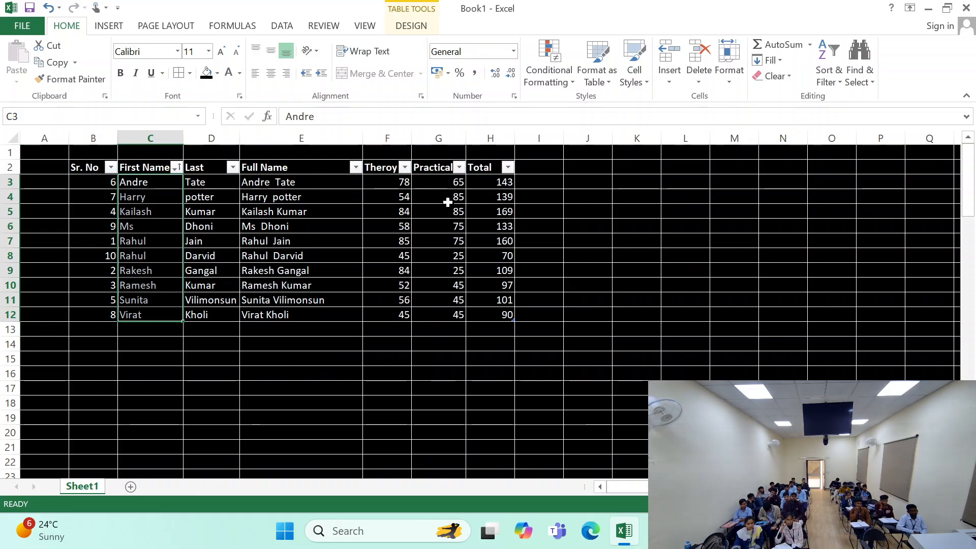
- Sort the table by Total from largest to smallest and review the ranked rows
{"action": "left_click", "coordinate": [507, 169]}
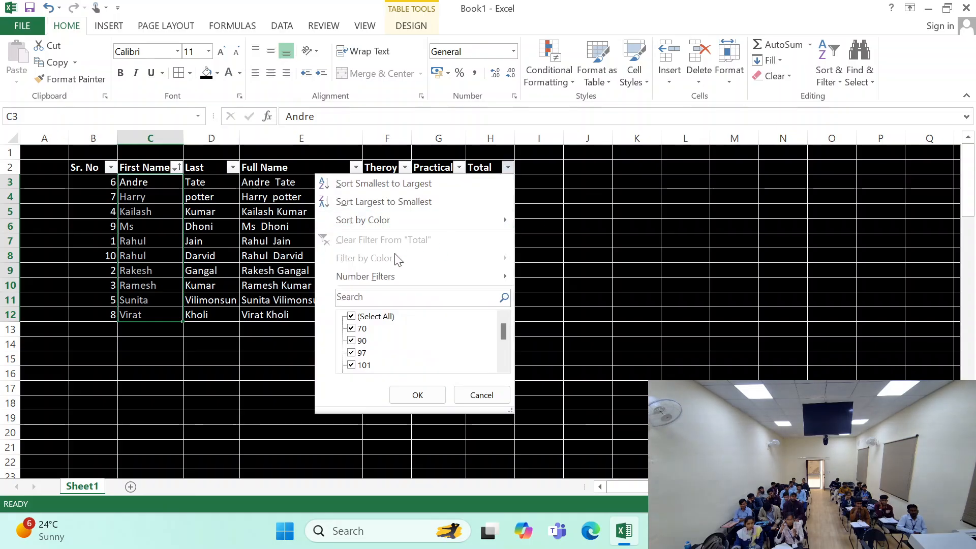
{"action": "left_click", "coordinate": [380, 202]}
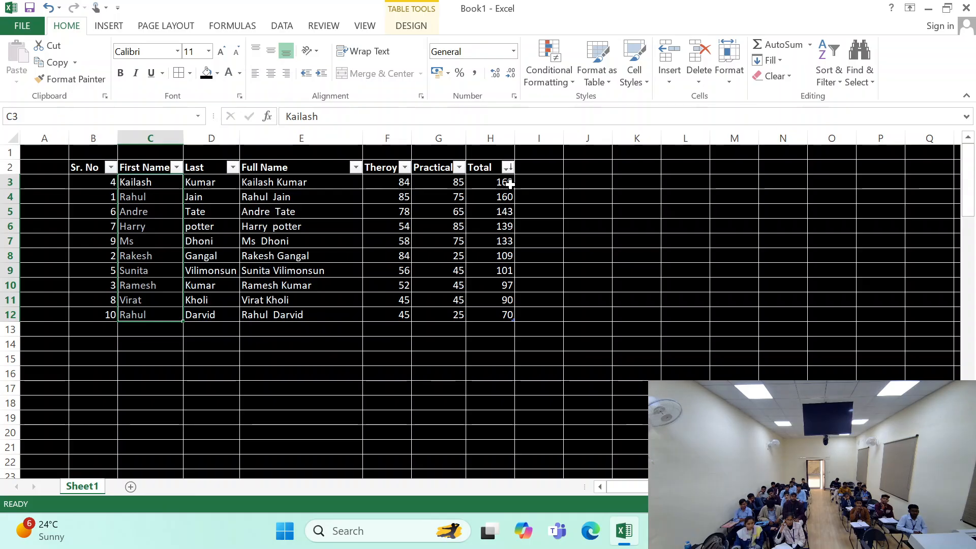
{"action": "left_click_drag", "start_coordinate": [504, 184], "coordinate": [490, 316]}
{"action": "left_click", "coordinate": [513, 183]}
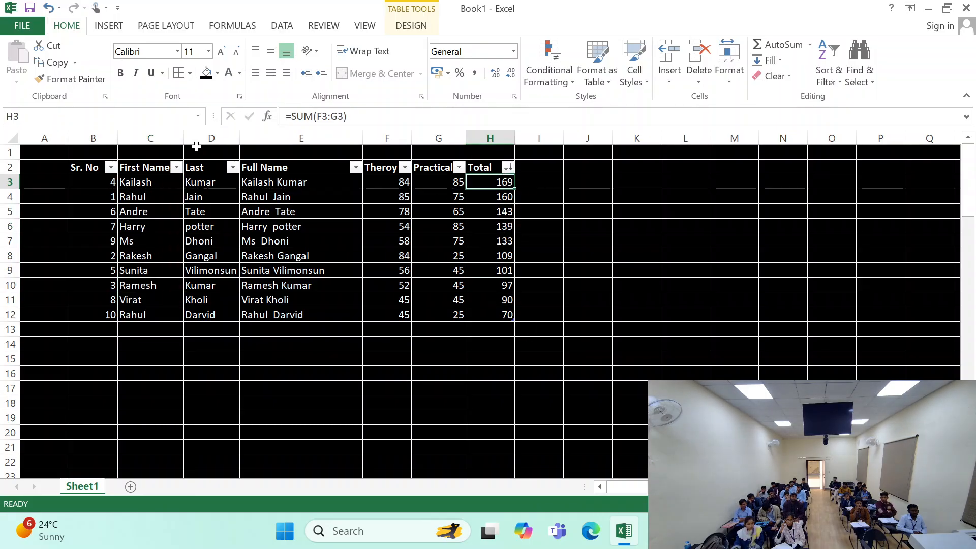
{"action": "left_click_drag", "start_coordinate": [168, 188], "coordinate": [386, 197]}
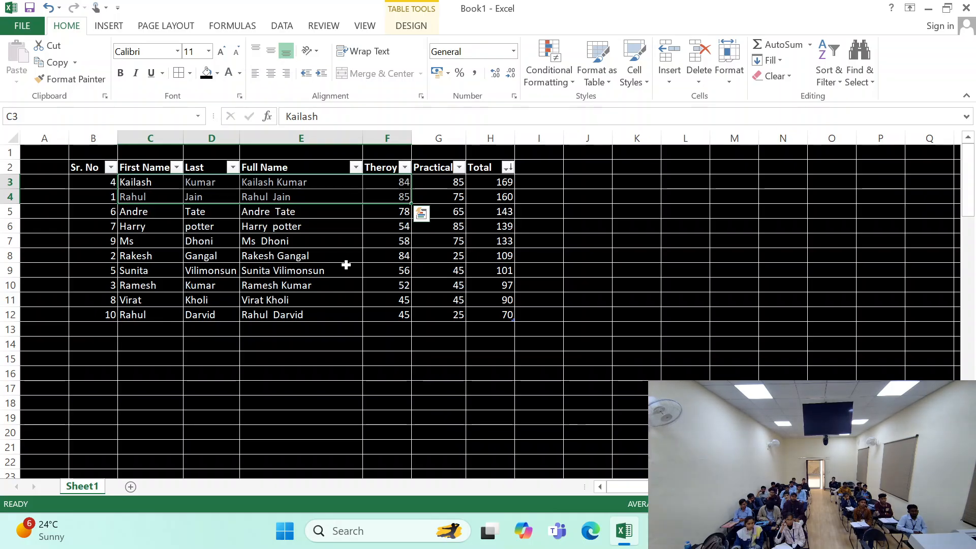
{"action": "scroll", "coordinate": [312, 251], "scroll_direction": "down", "scroll_amount": 1}
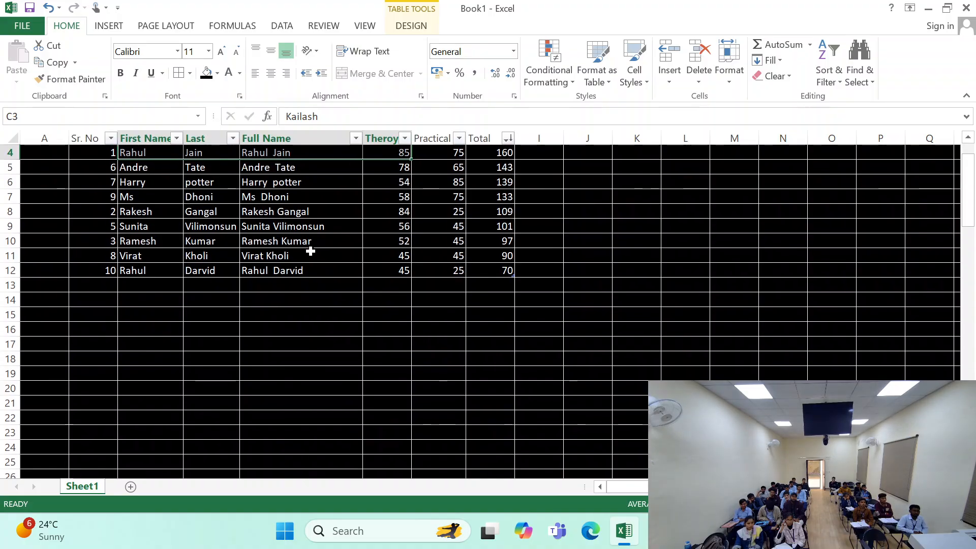
{"action": "scroll", "coordinate": [78, 218], "scroll_direction": "up", "scroll_amount": 1}
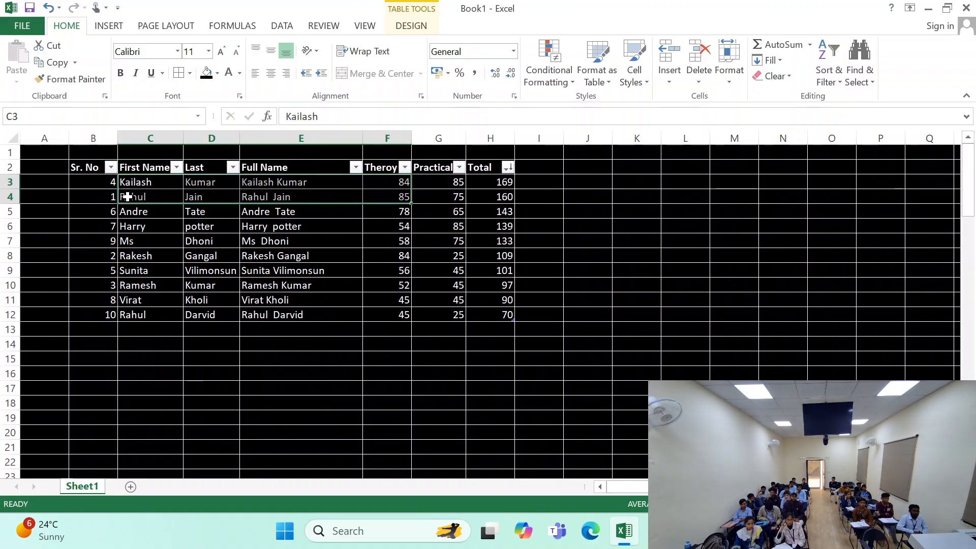
- Filter the First Name column to exclude the first name shared by serial numbers 1 and 10, and review the remaining rows
{"action": "left_click", "coordinate": [176, 167]}
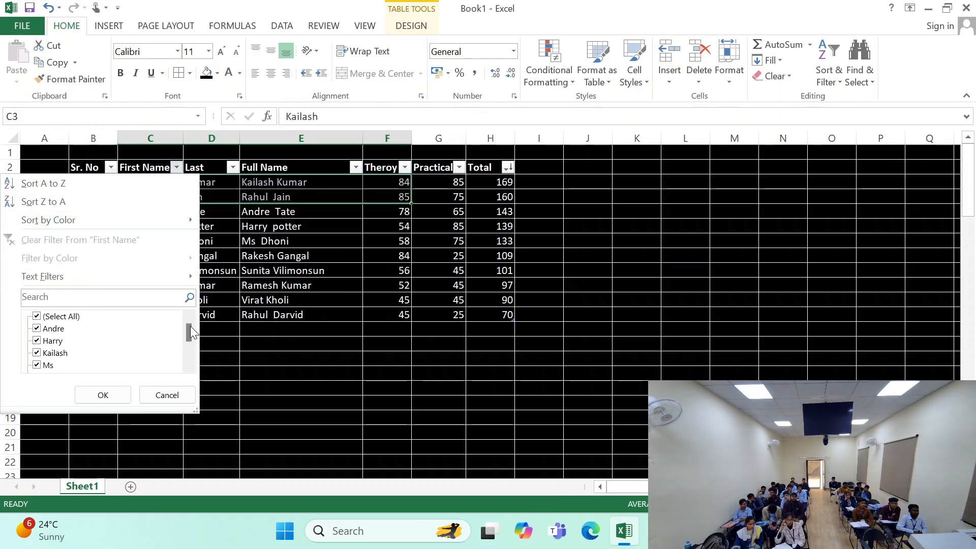
{"action": "left_click_drag", "start_coordinate": [190, 326], "coordinate": [184, 340]}
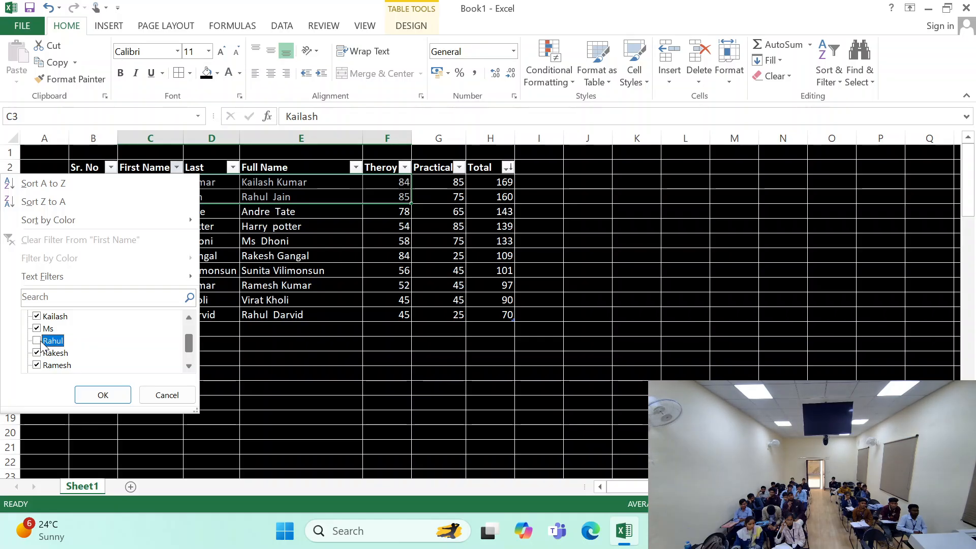
{"action": "left_click", "coordinate": [96, 395]}
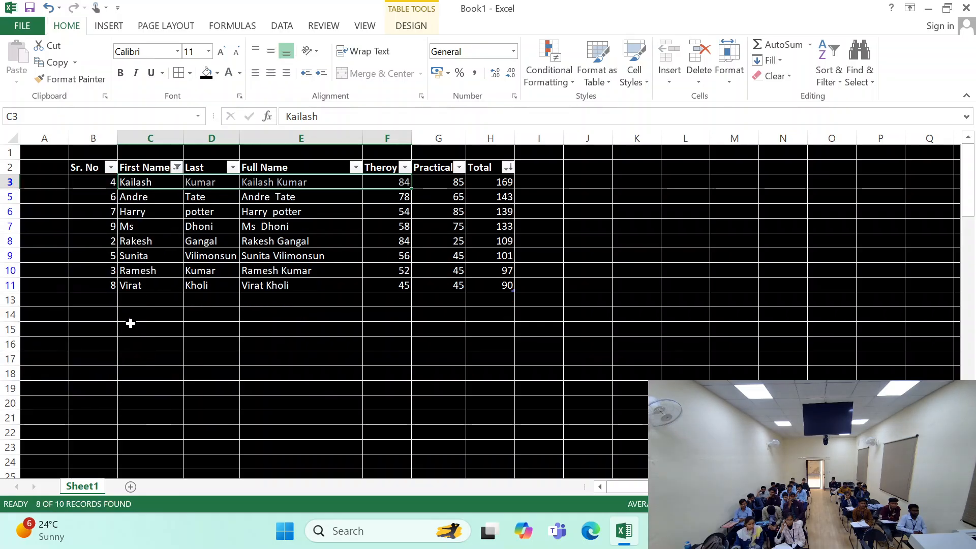
{"action": "left_click_drag", "start_coordinate": [113, 188], "coordinate": [509, 295]}
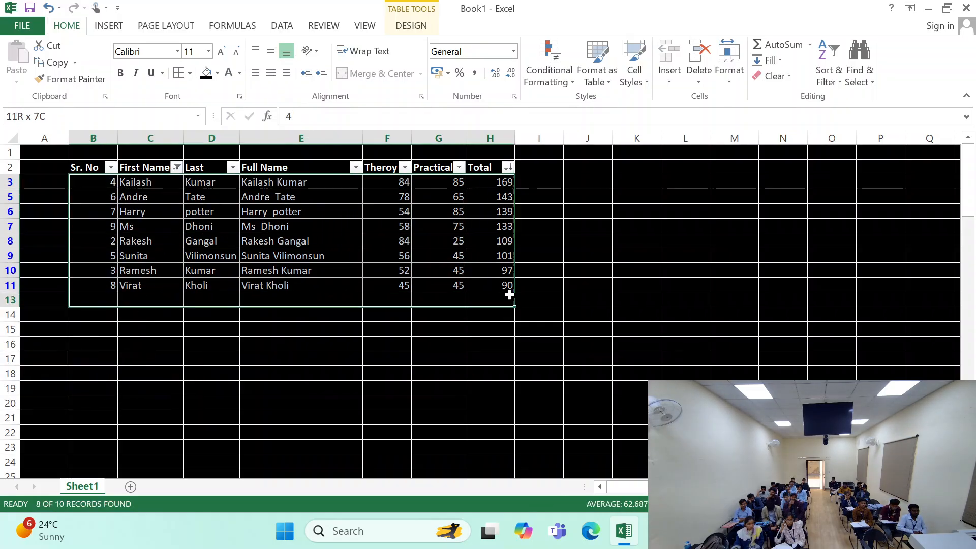
{"action": "left_click", "coordinate": [198, 326]}
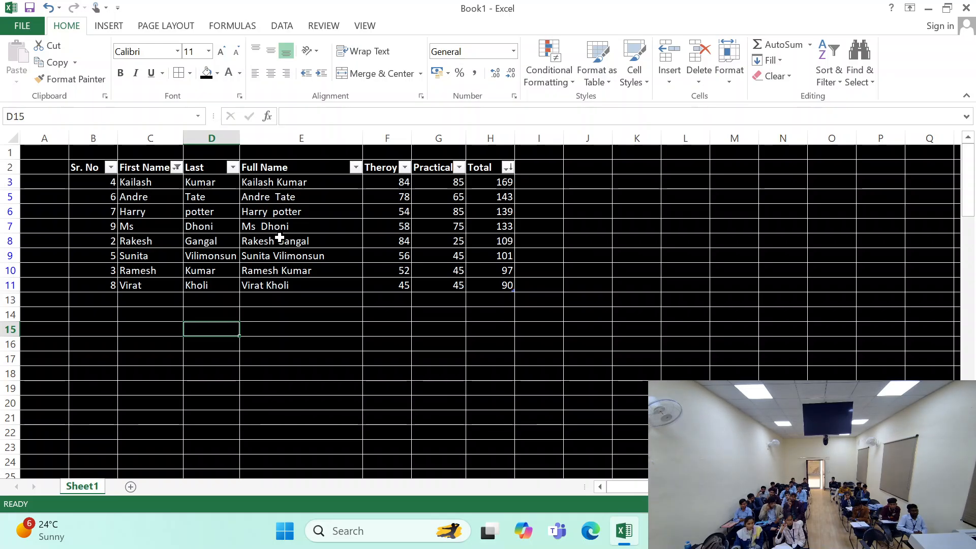
- Undo the filter on the First Name column
{"action": "key", "text": "ctrl+z"}
{"action": "left_click", "coordinate": [218, 298]}
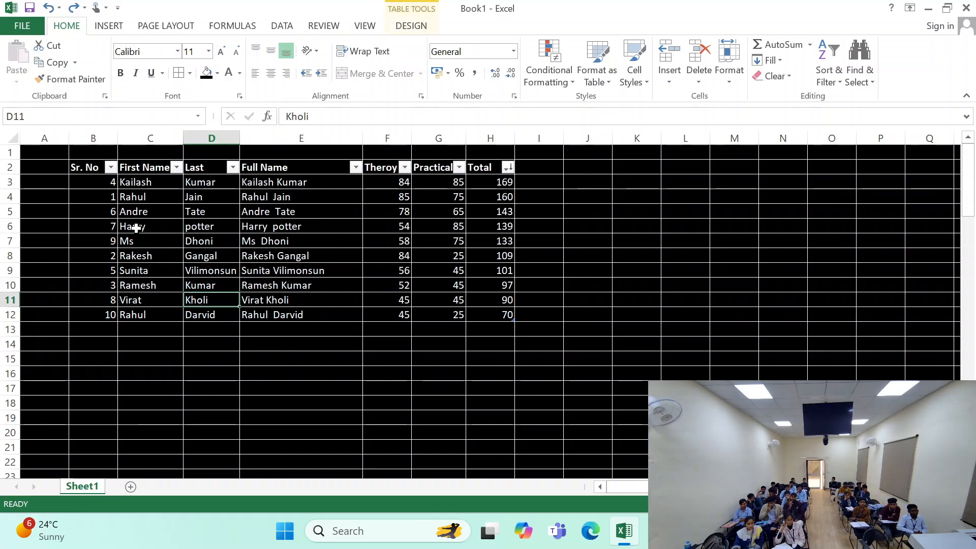
{"action": "left_click", "coordinate": [130, 187]}
- Auto-fit the width of the Full Name column E to its contents
{"action": "left_click_drag", "start_coordinate": [101, 171], "coordinate": [479, 310]}
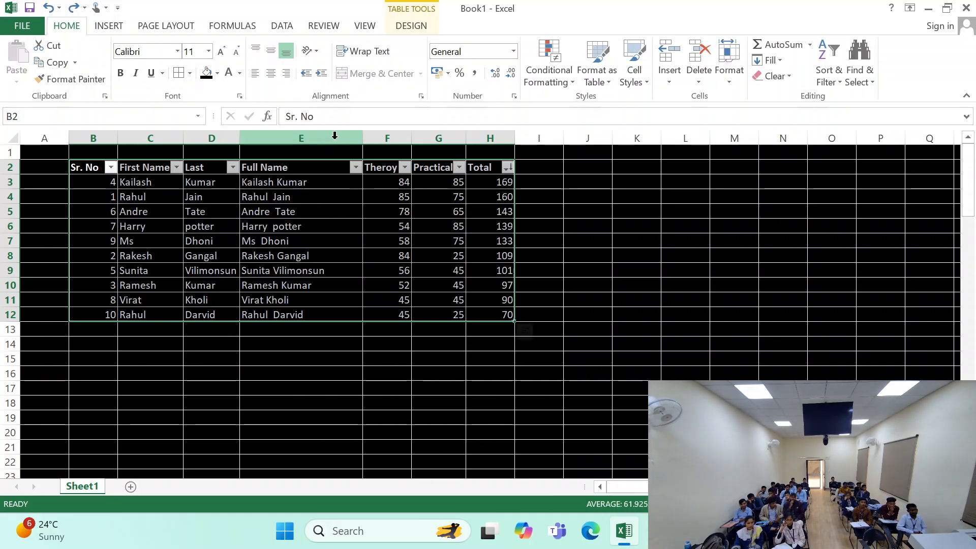
{"action": "double_click", "coordinate": [363, 138]}
{"action": "left_click", "coordinate": [284, 314]}
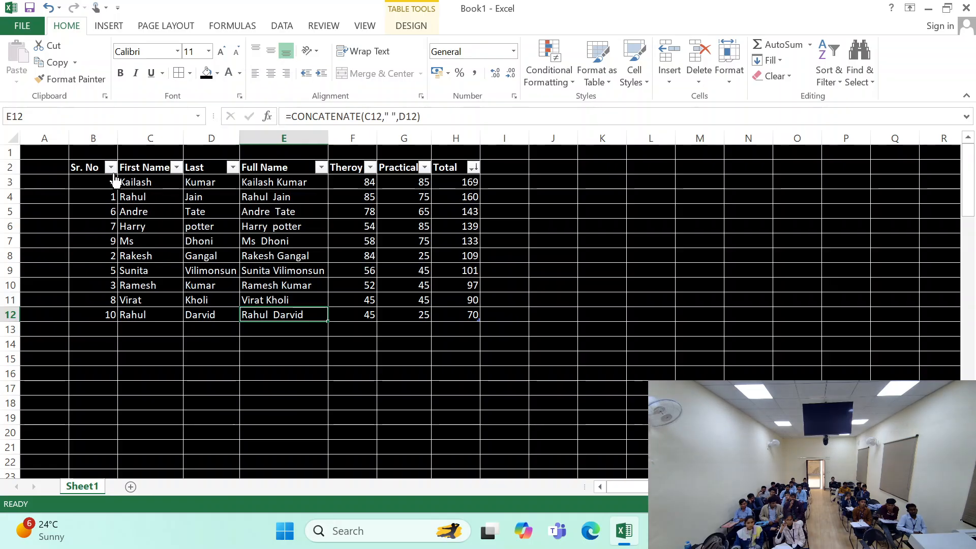
{"action": "left_click_drag", "start_coordinate": [94, 168], "coordinate": [474, 314]}
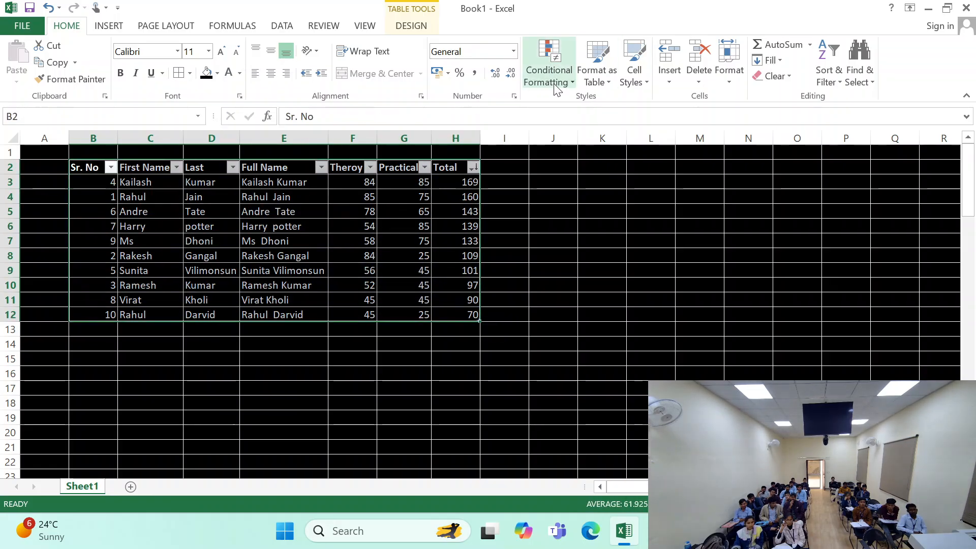
{"action": "left_click", "coordinate": [634, 66]}
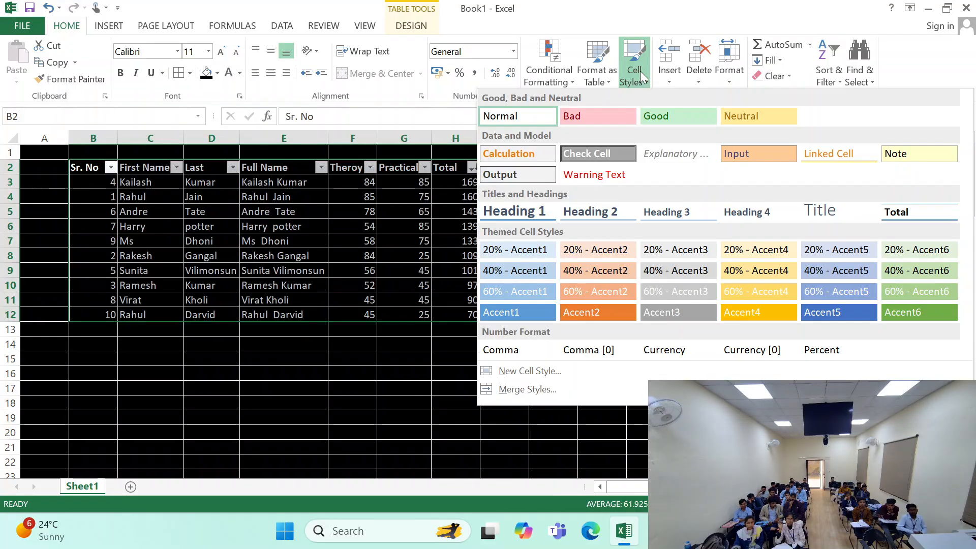
{"action": "left_click", "coordinate": [647, 72]}
{"action": "left_click", "coordinate": [554, 226]}
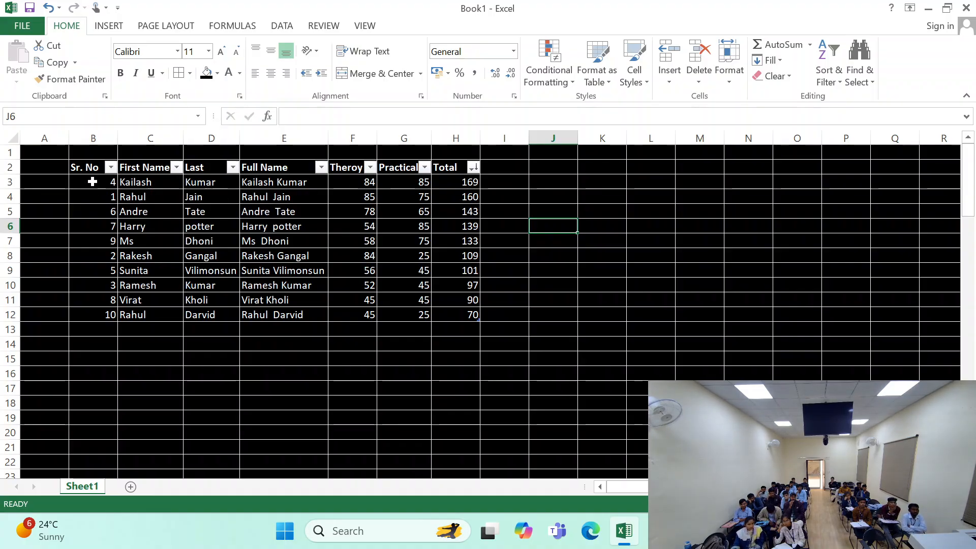
- Open the custom sort settings from the Sr. No column's color sorting options and add a second sort level
{"action": "left_click", "coordinate": [110, 168]}
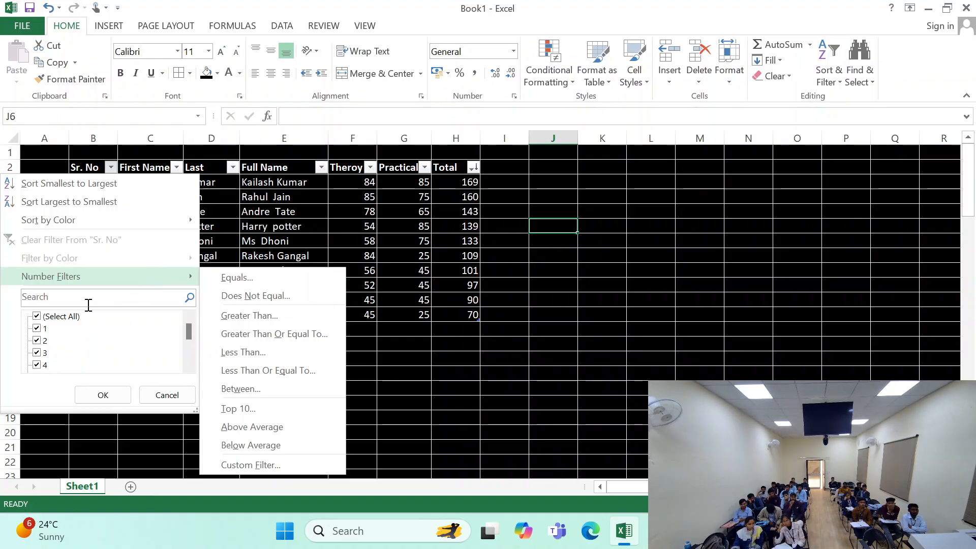
{"action": "mouse_move", "coordinate": [89, 285]}
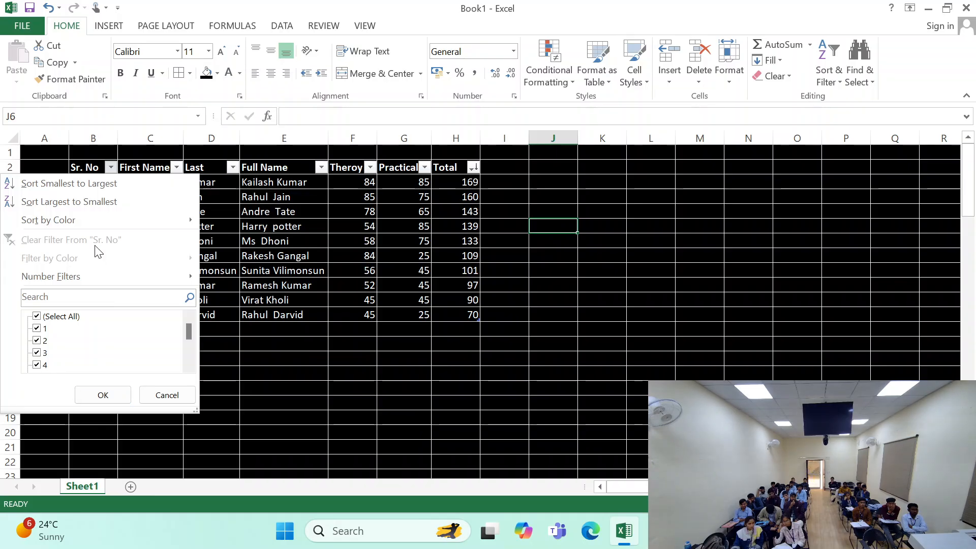
{"action": "mouse_move", "coordinate": [107, 220]}
{"action": "left_click", "coordinate": [227, 222]}
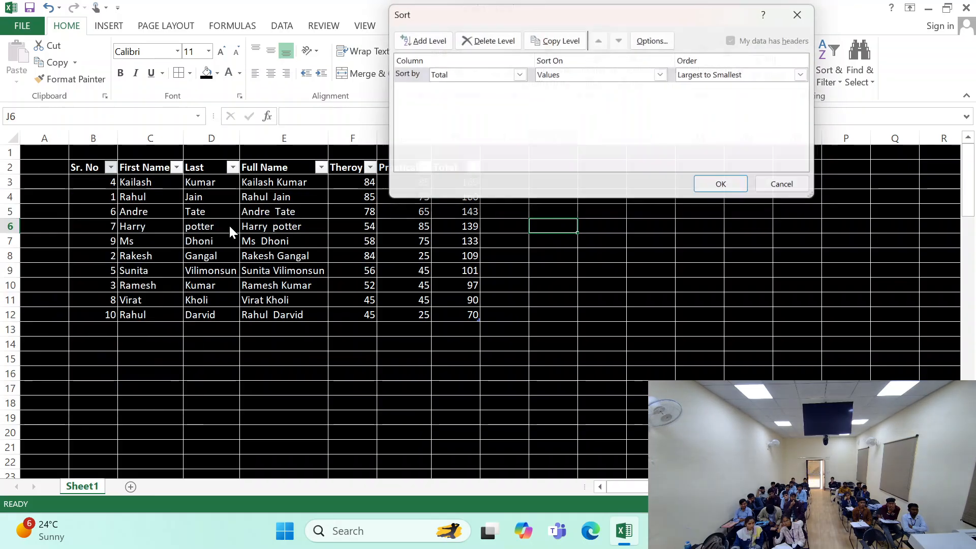
{"action": "left_click_drag", "start_coordinate": [537, 18], "coordinate": [497, 186]}
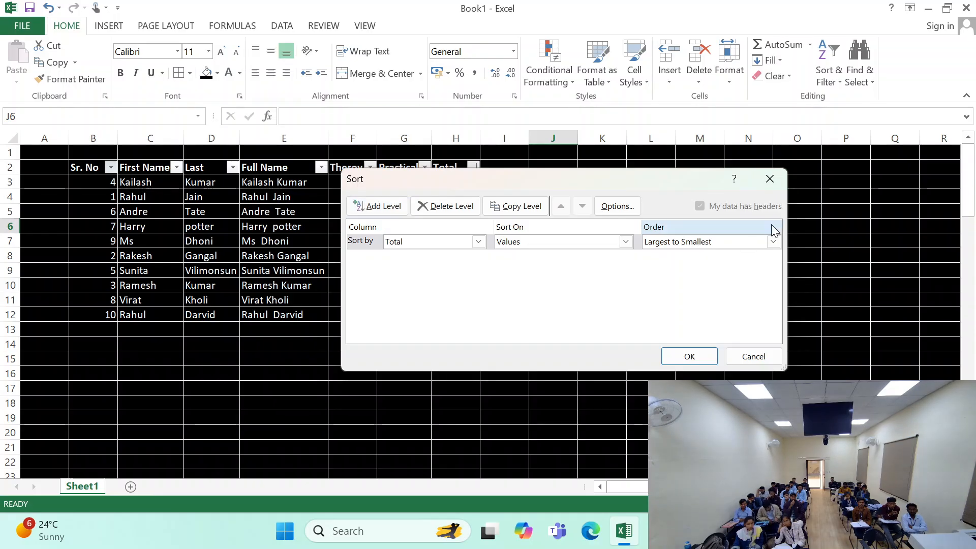
{"action": "left_click", "coordinate": [400, 210]}
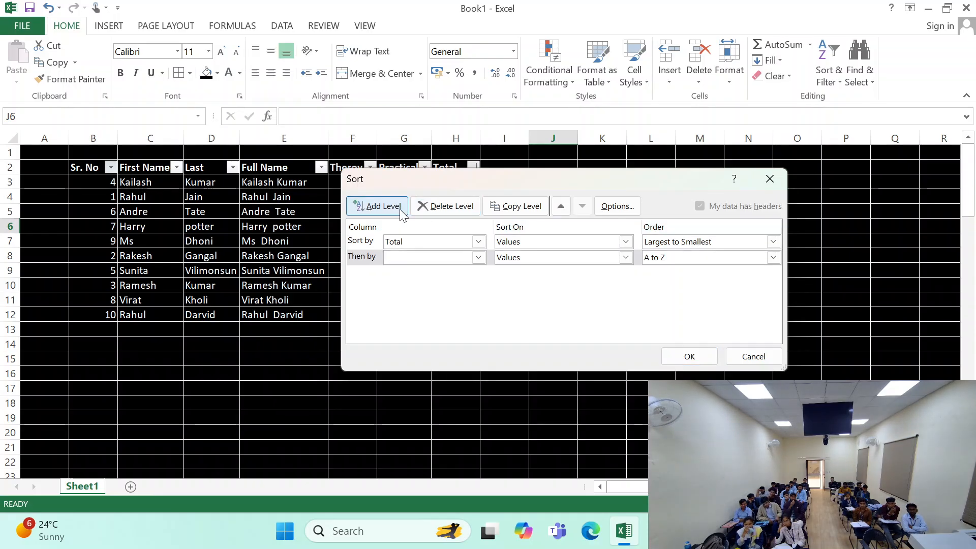
{"action": "left_click", "coordinate": [480, 243]}
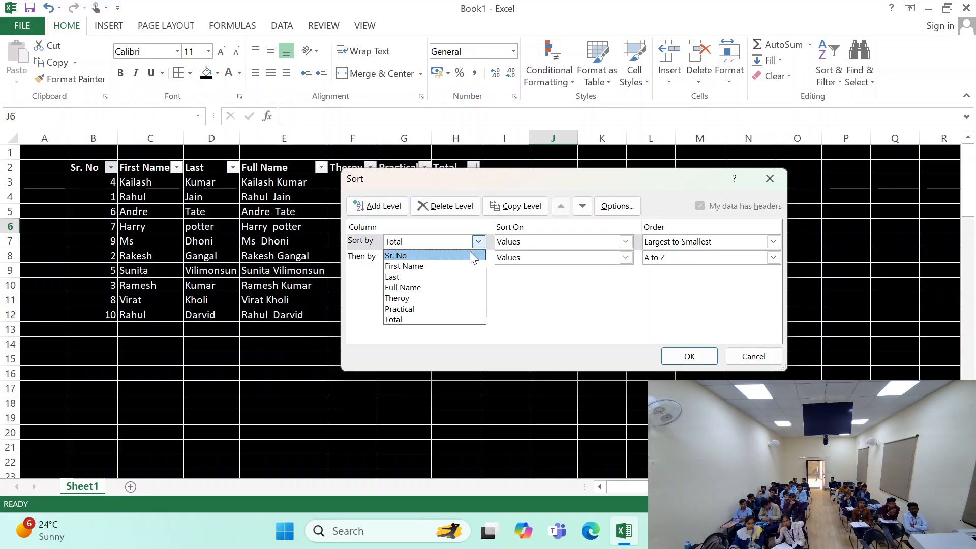
{"action": "left_click", "coordinate": [475, 256]}
{"action": "left_click", "coordinate": [587, 237]}
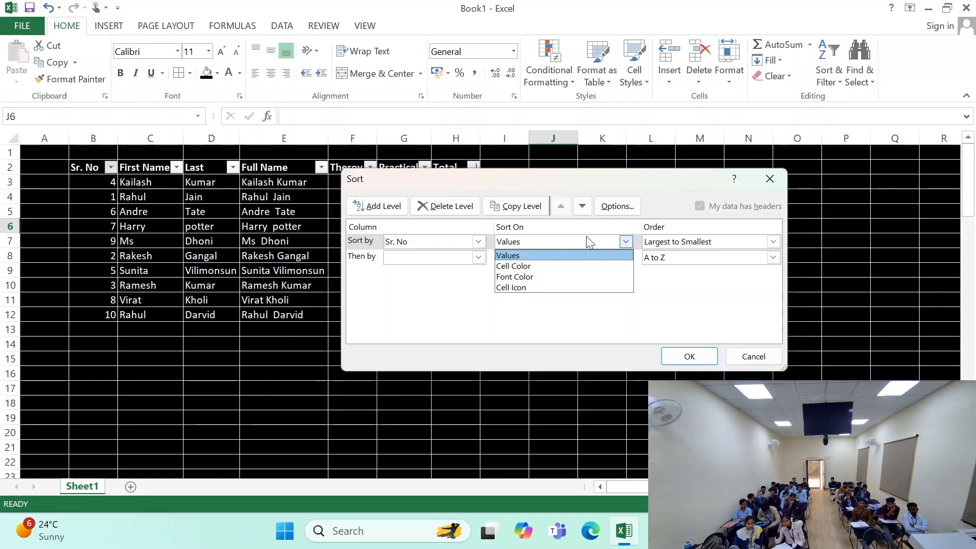
{"action": "left_click", "coordinate": [583, 265]}
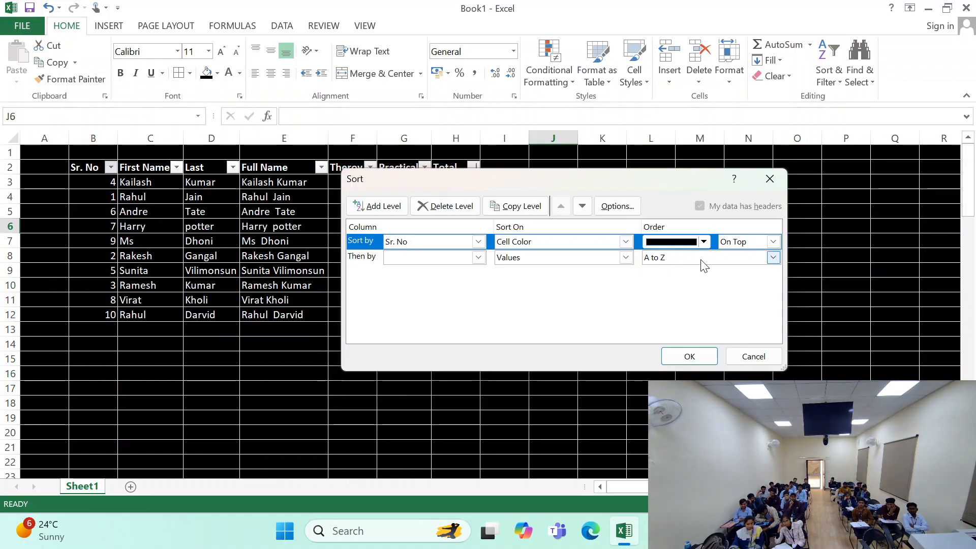
{"action": "left_click", "coordinate": [704, 242]}
{"action": "left_click", "coordinate": [704, 244]}
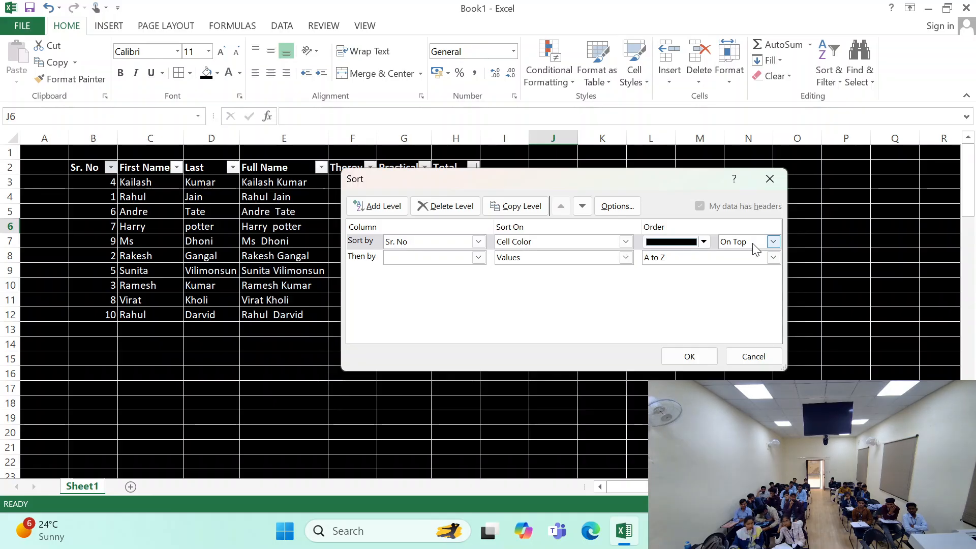
{"action": "left_click", "coordinate": [750, 355]}
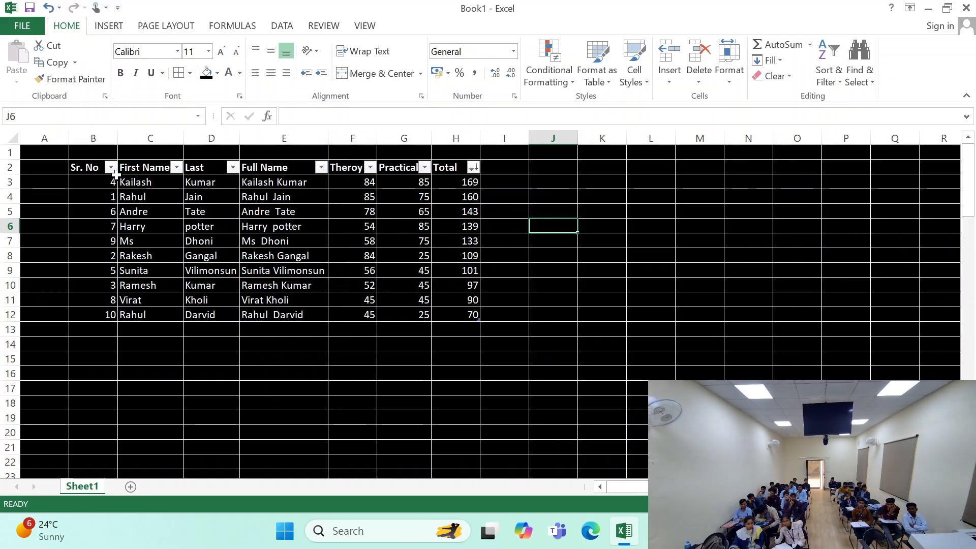
{"action": "left_click", "coordinate": [111, 168]}
{"action": "mouse_move", "coordinate": [86, 219]}
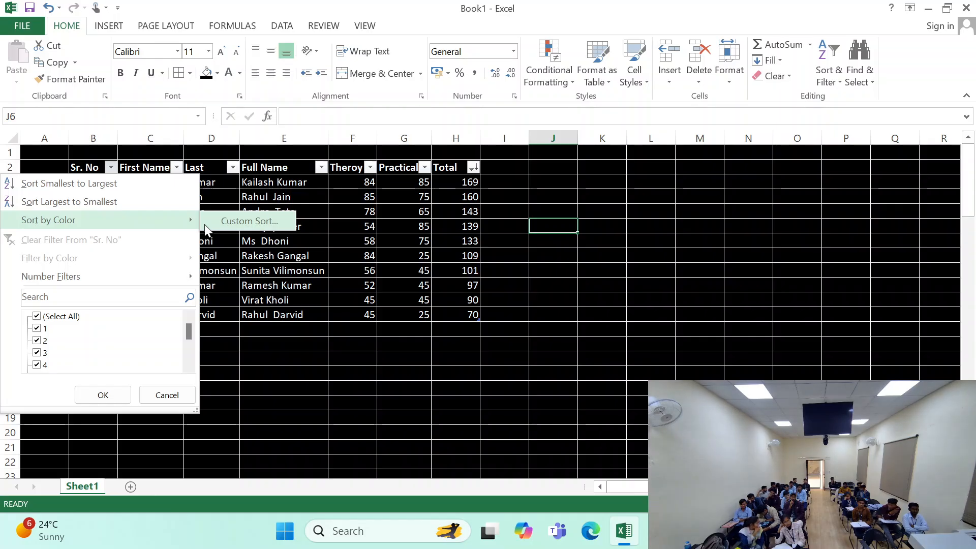
{"action": "left_click", "coordinate": [257, 280]}
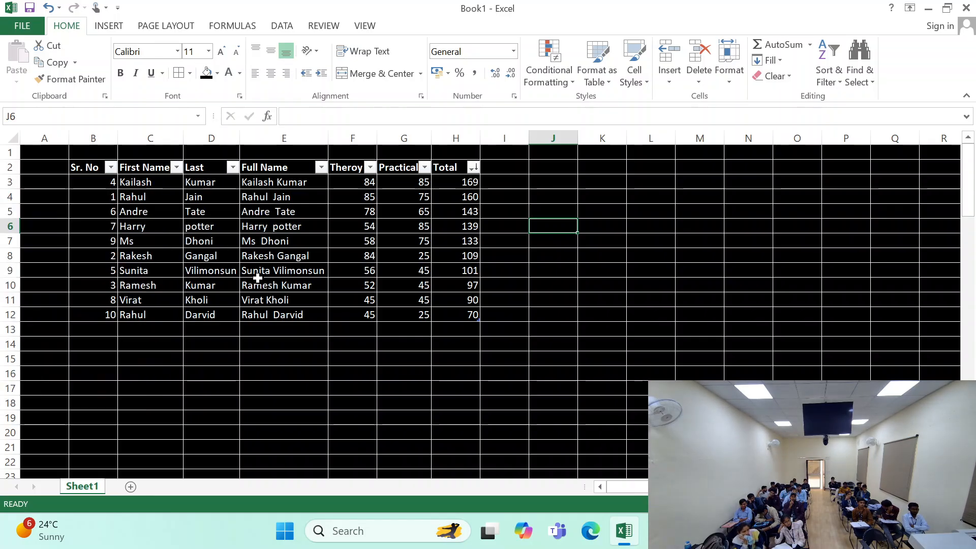
- Remove the fill color from every cell of the sheet
{"action": "left_click_drag", "start_coordinate": [98, 172], "coordinate": [454, 314]}
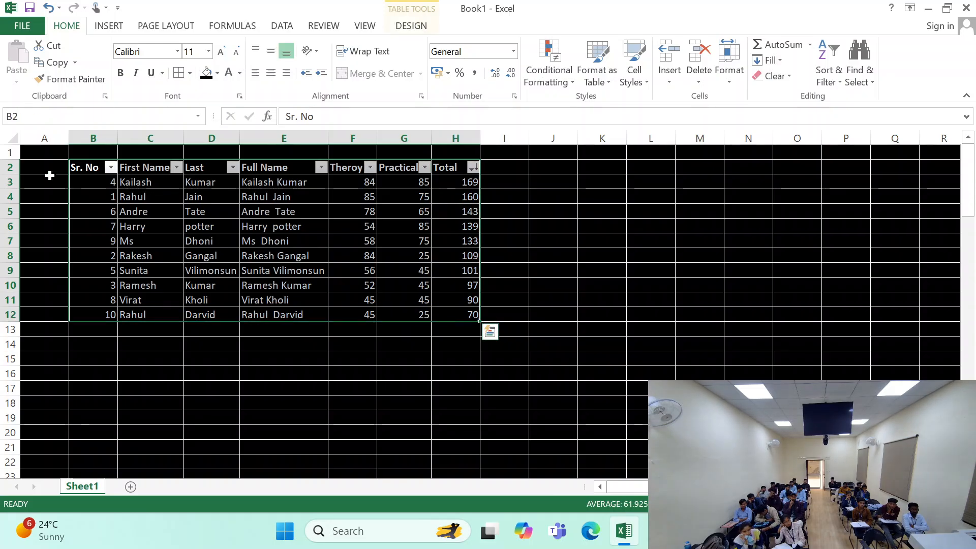
{"action": "left_click", "coordinate": [13, 134]}
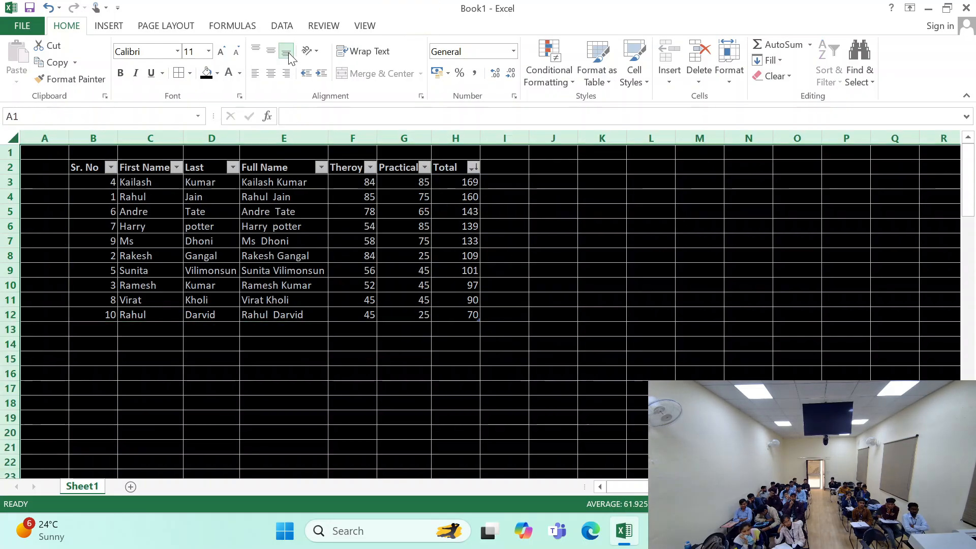
{"action": "left_click", "coordinate": [217, 74]}
{"action": "left_click", "coordinate": [230, 196]}
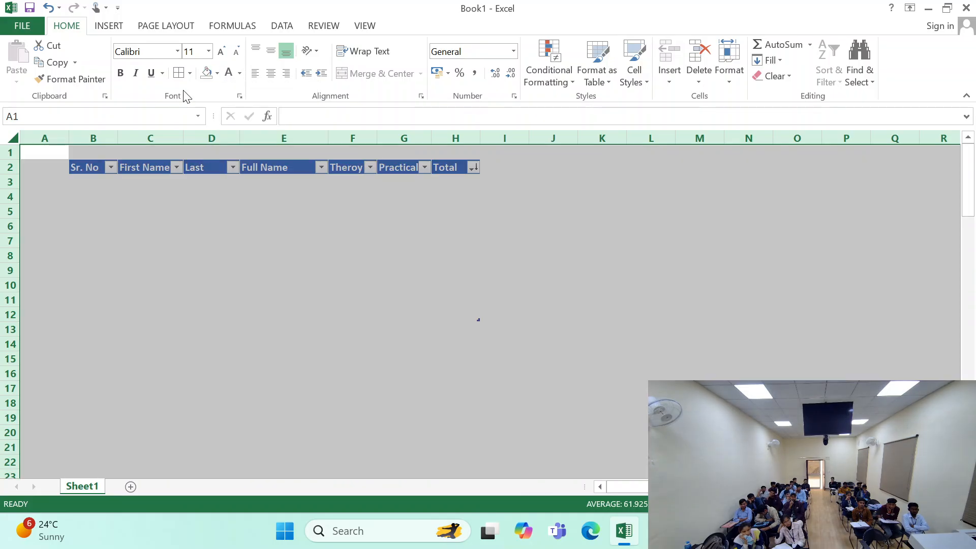
- Set the font color of the entire sheet to black
{"action": "left_click", "coordinate": [189, 73]}
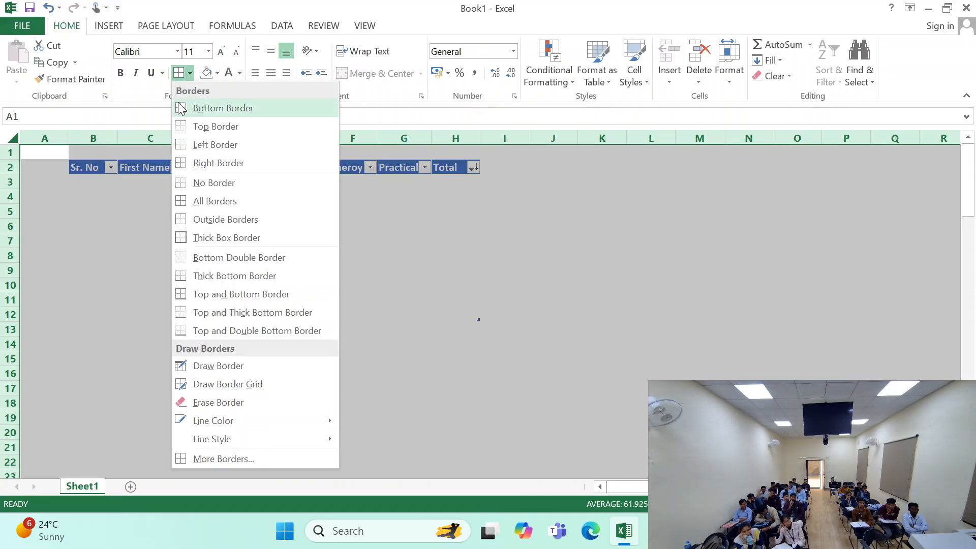
{"action": "left_click", "coordinate": [158, 93]}
{"action": "left_click", "coordinate": [217, 74]}
{"action": "left_click", "coordinate": [217, 74]}
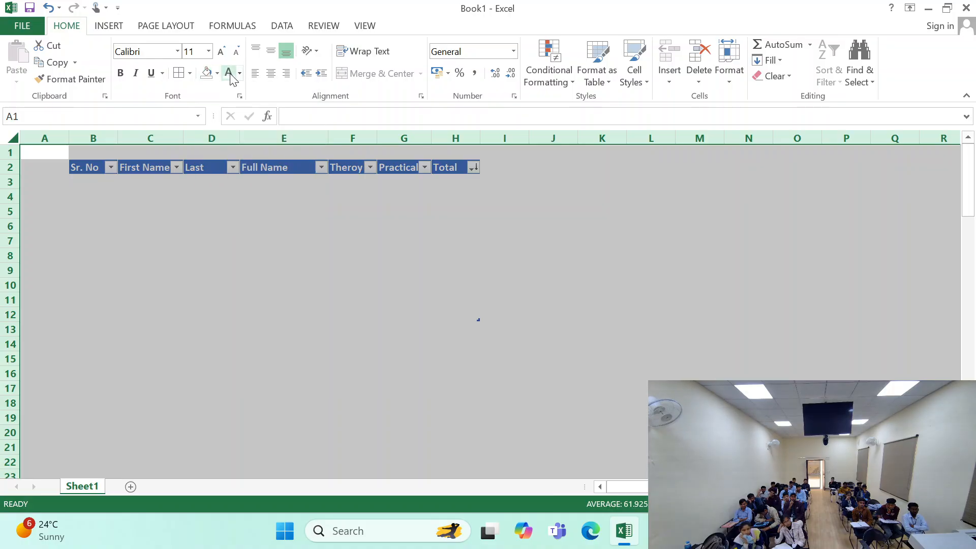
{"action": "left_click", "coordinate": [239, 73]}
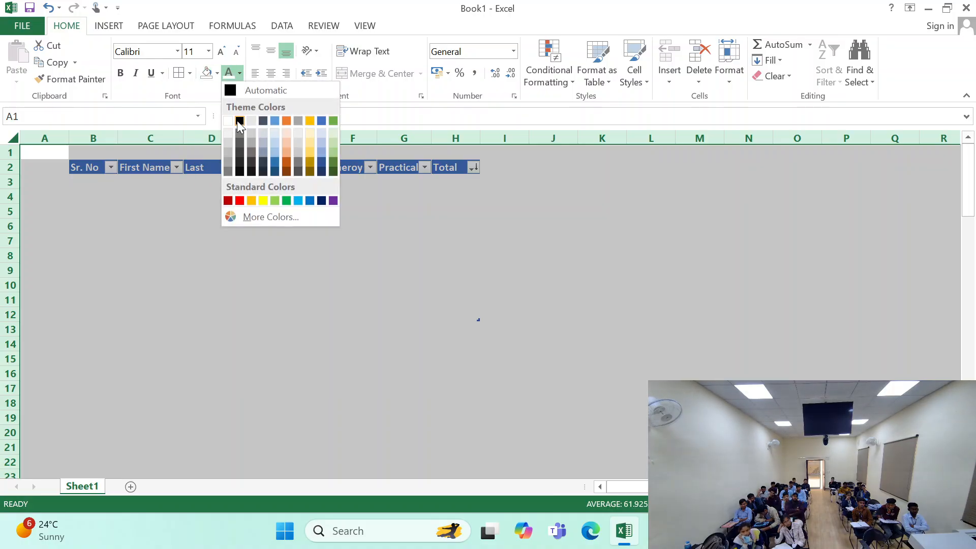
{"action": "left_click", "coordinate": [239, 124]}
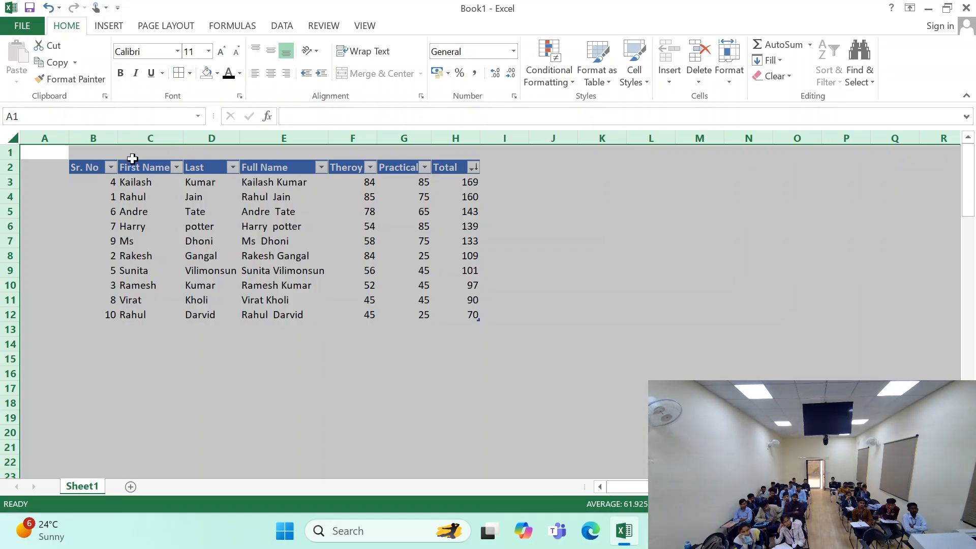
{"action": "left_click", "coordinate": [110, 207]}
- Apply All Borders to the entire sheet with the current line color
{"action": "left_click", "coordinate": [10, 139]}
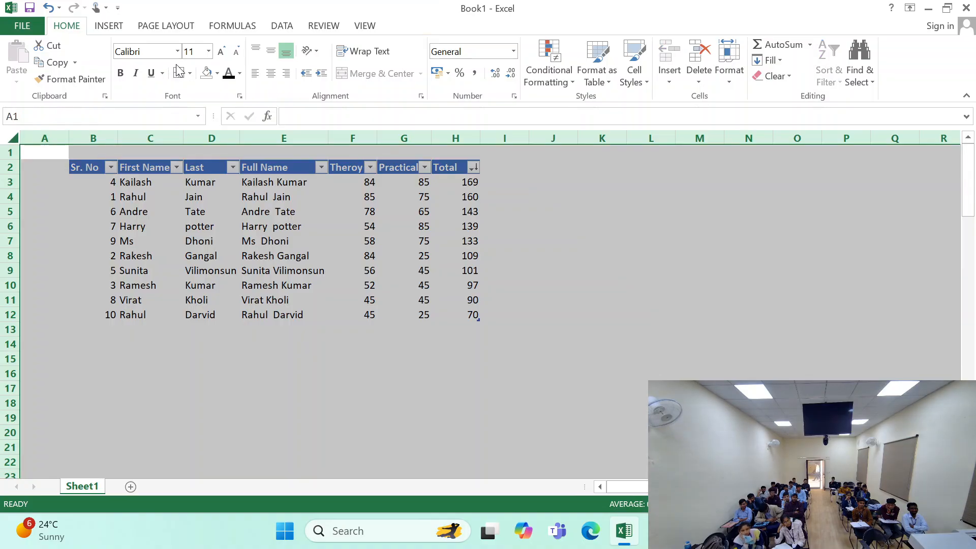
{"action": "left_click", "coordinate": [189, 73]}
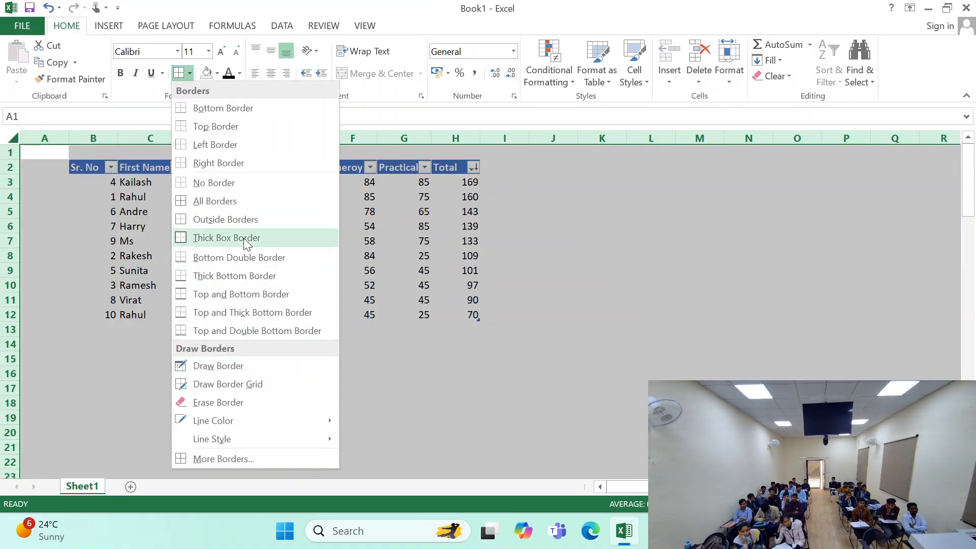
{"action": "left_click", "coordinate": [220, 201]}
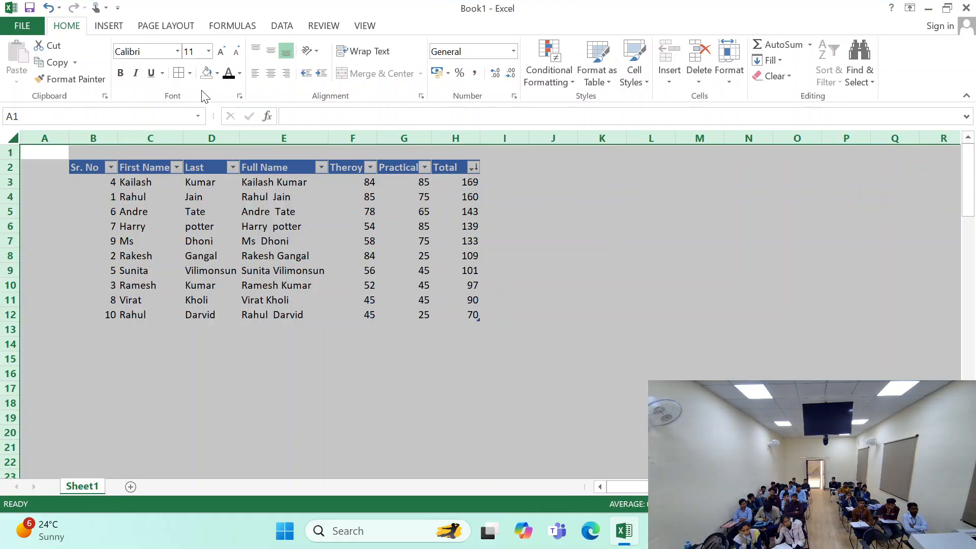
- Set the border line color to black and apply All Borders to every cell of the sheet
{"action": "left_click", "coordinate": [190, 72]}
{"action": "mouse_move", "coordinate": [295, 420]}
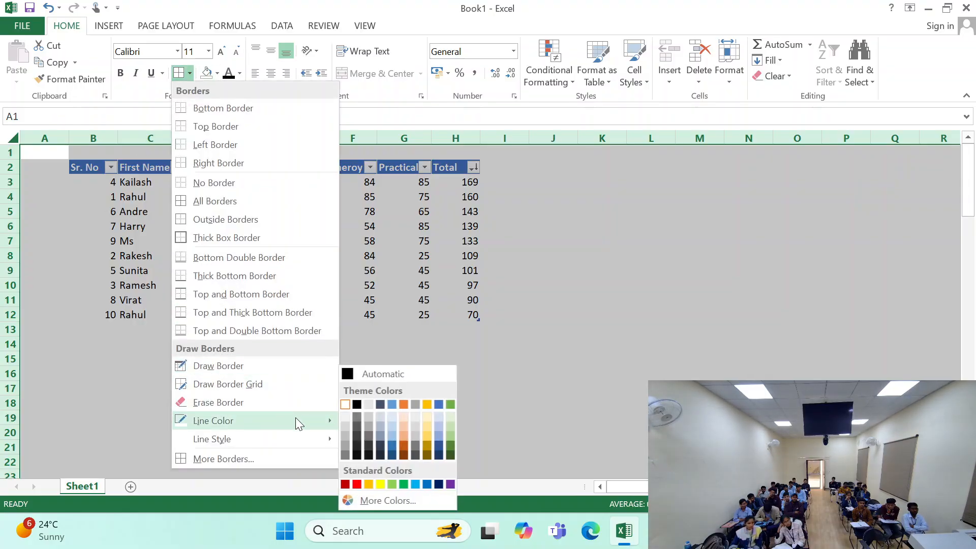
{"action": "left_click", "coordinate": [359, 404]}
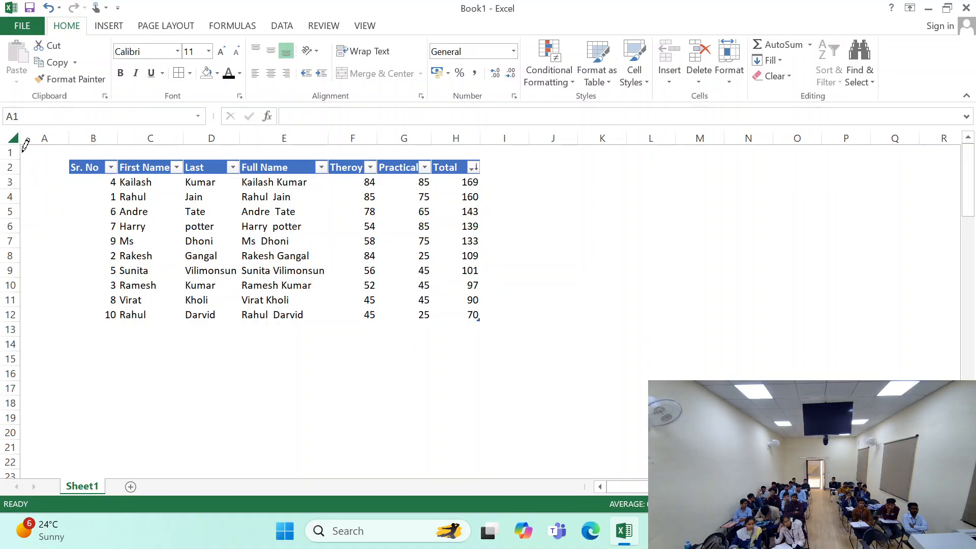
{"action": "left_click", "coordinate": [11, 136]}
{"action": "left_click", "coordinate": [190, 72]}
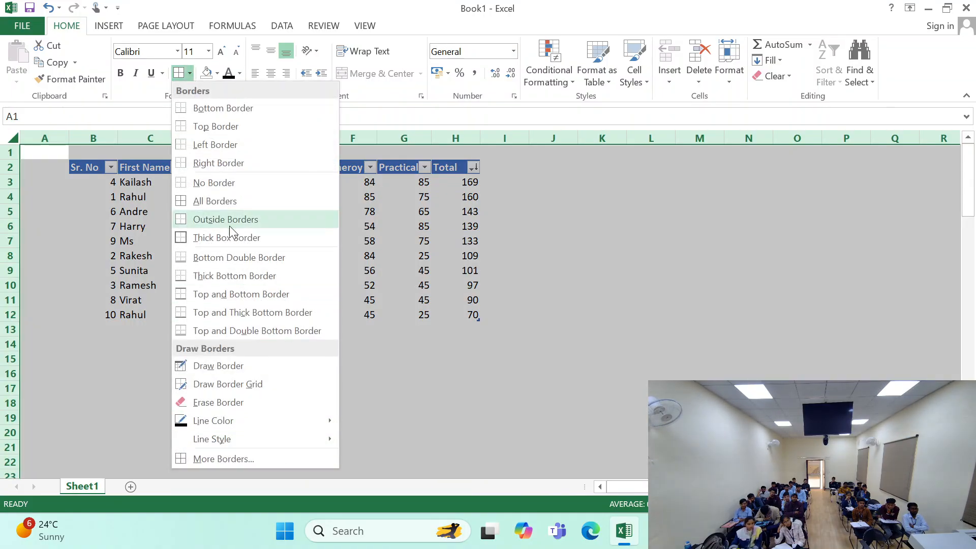
{"action": "left_click", "coordinate": [216, 201]}
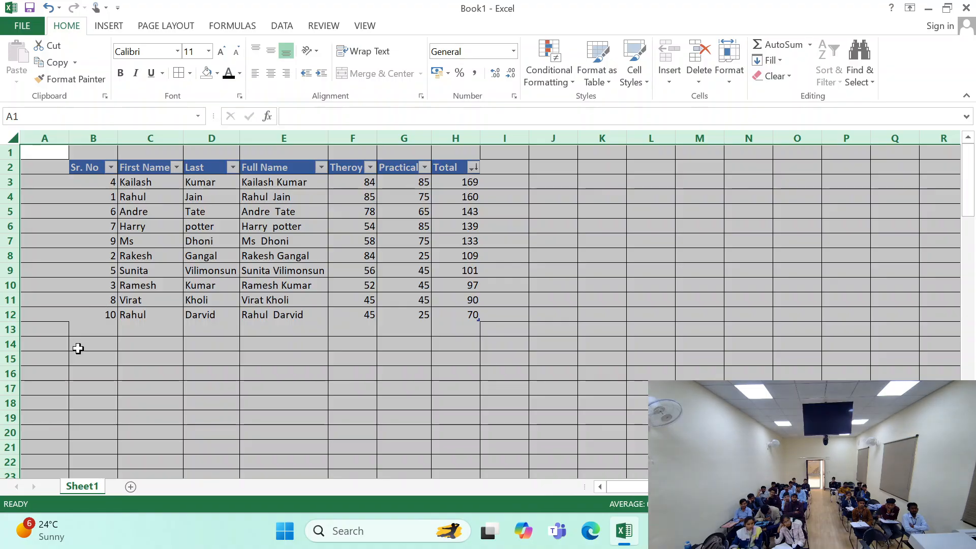
{"action": "left_click", "coordinate": [149, 374]}
{"action": "left_click", "coordinate": [162, 330]}
- Restyle the marks table B2:H12 with the first black banded table style of the Medium group
{"action": "left_click", "coordinate": [101, 167]}
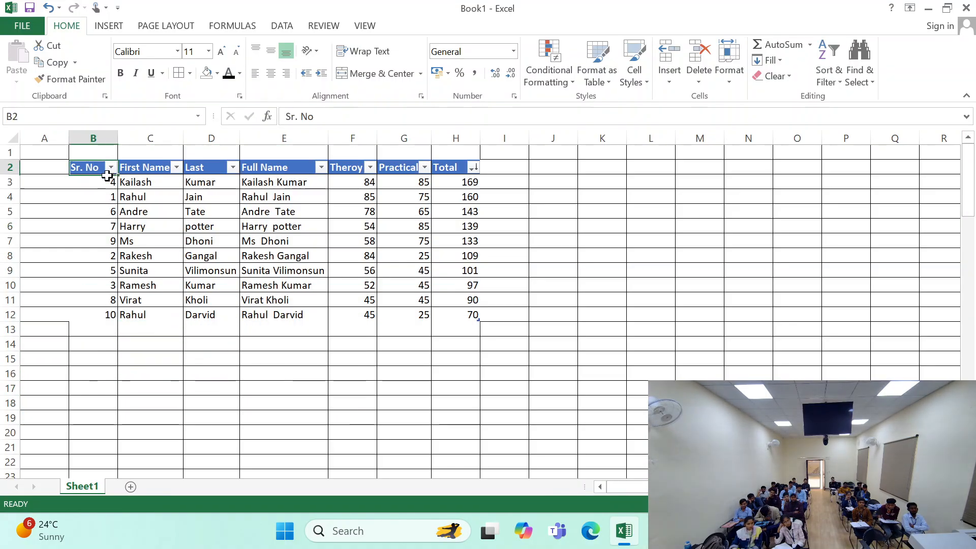
{"action": "left_click_drag", "start_coordinate": [108, 176], "coordinate": [471, 316]}
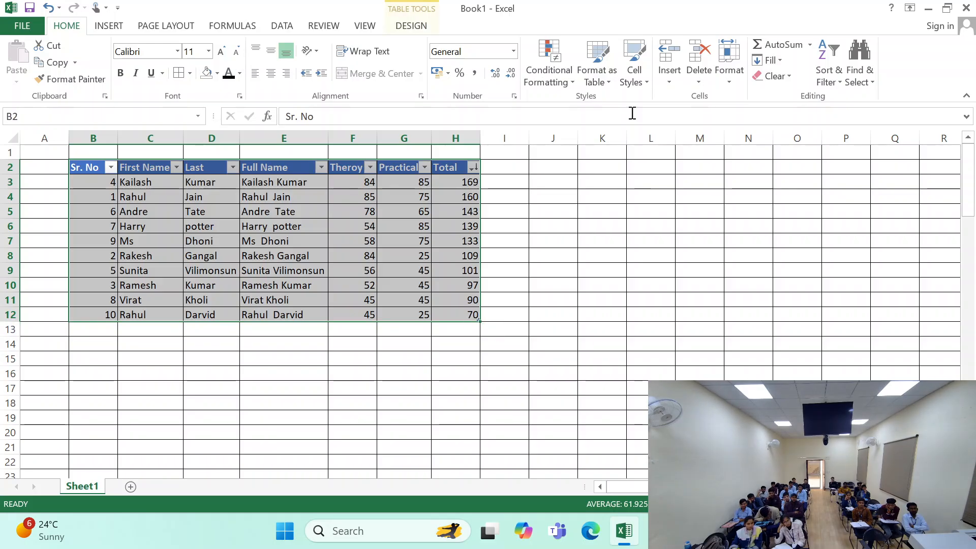
{"action": "left_click", "coordinate": [634, 76]}
{"action": "left_click", "coordinate": [608, 85]}
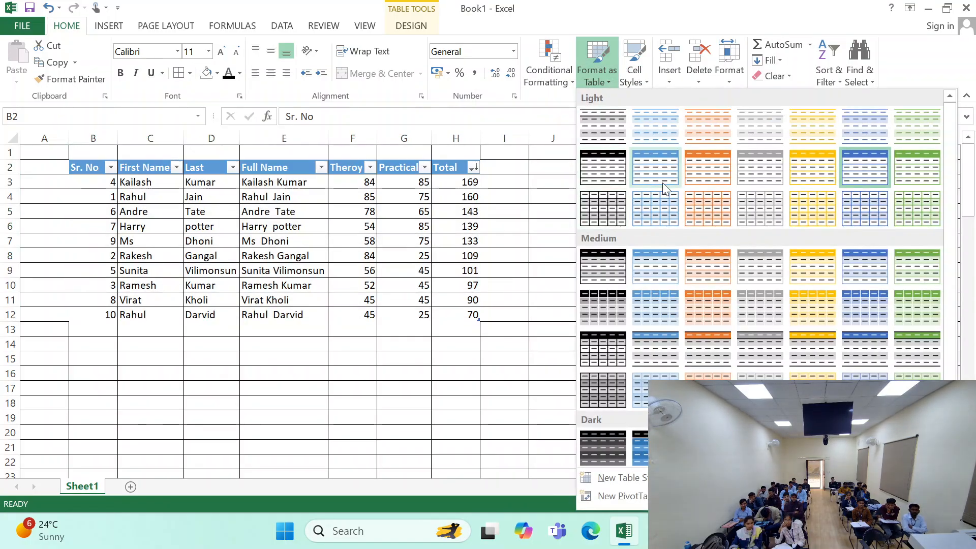
{"action": "left_click", "coordinate": [609, 259]}
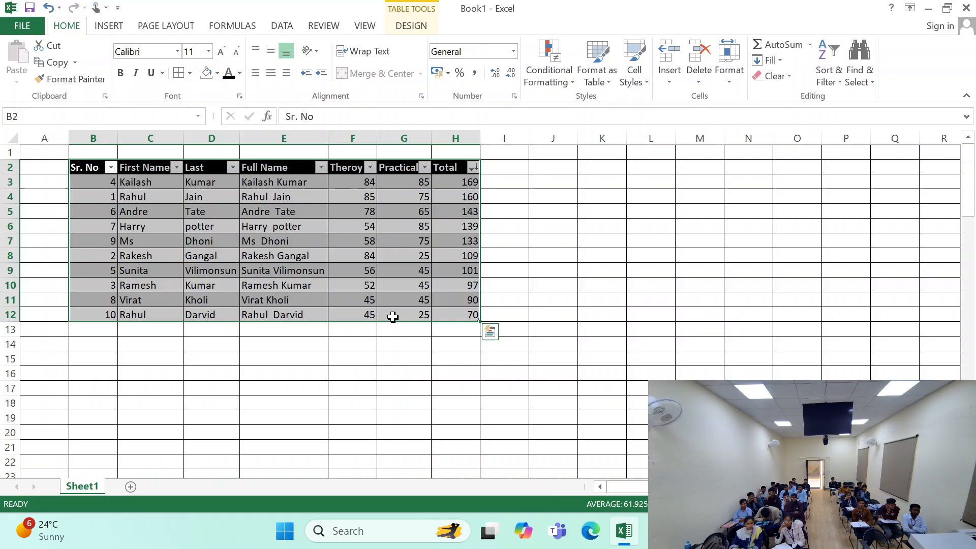
{"action": "left_click", "coordinate": [212, 355]}
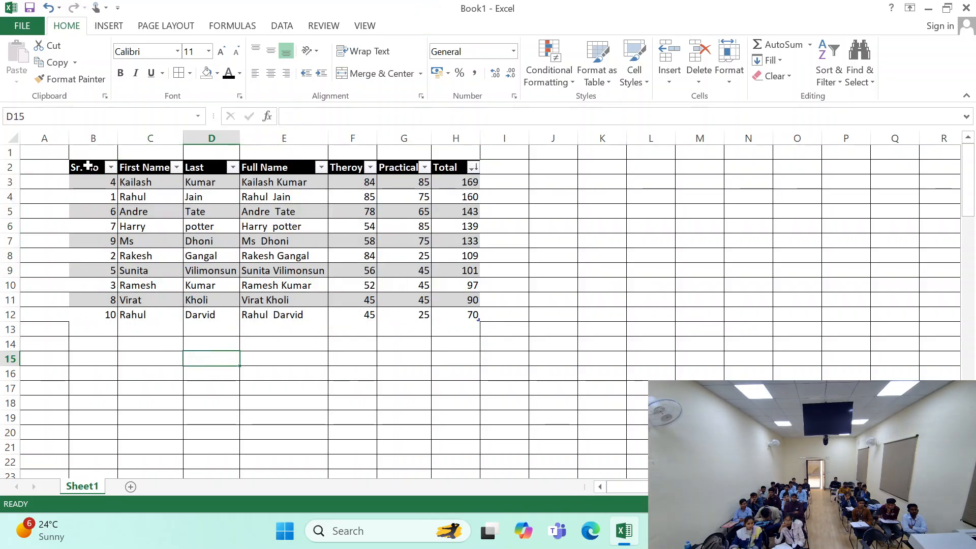
- Add a Thick Box Border around the marks table B2:H12
{"action": "left_click_drag", "start_coordinate": [88, 165], "coordinate": [452, 320]}
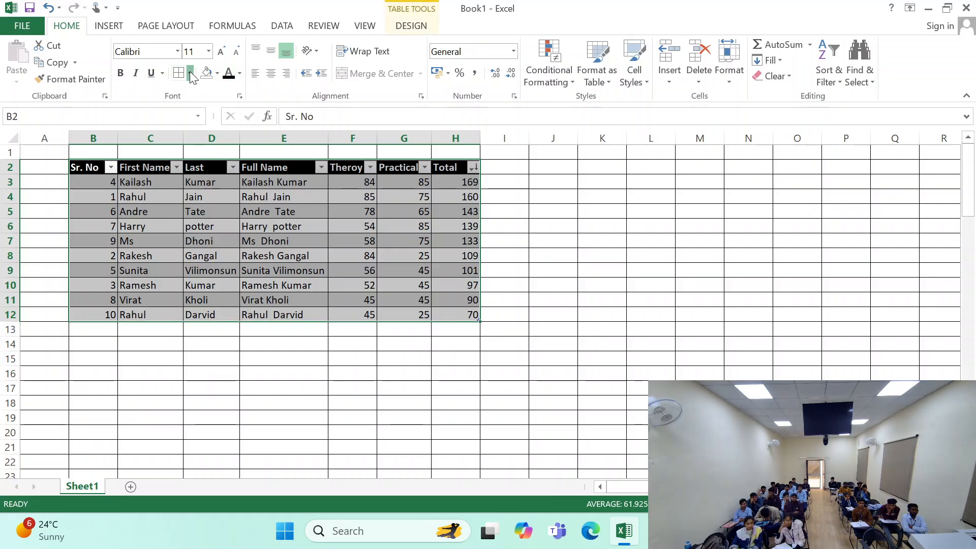
{"action": "left_click", "coordinate": [189, 74]}
{"action": "left_click", "coordinate": [199, 237]}
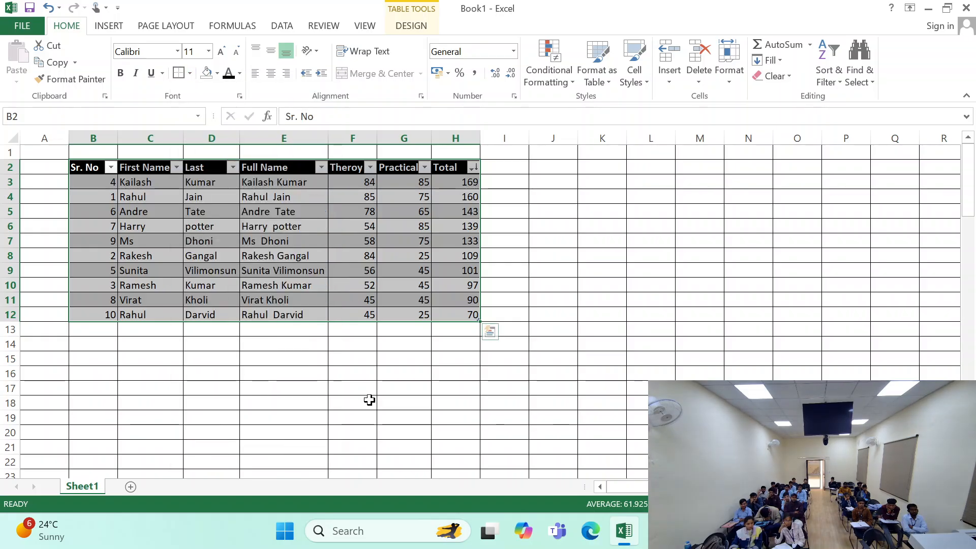
{"action": "left_click", "coordinate": [363, 402]}
{"action": "left_click", "coordinate": [211, 300]}
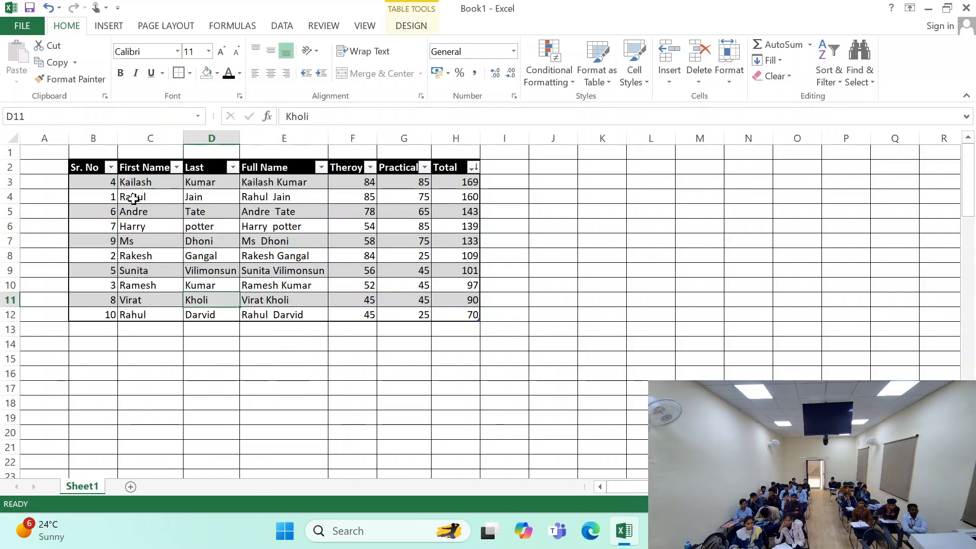
{"action": "left_click", "coordinate": [110, 167]}
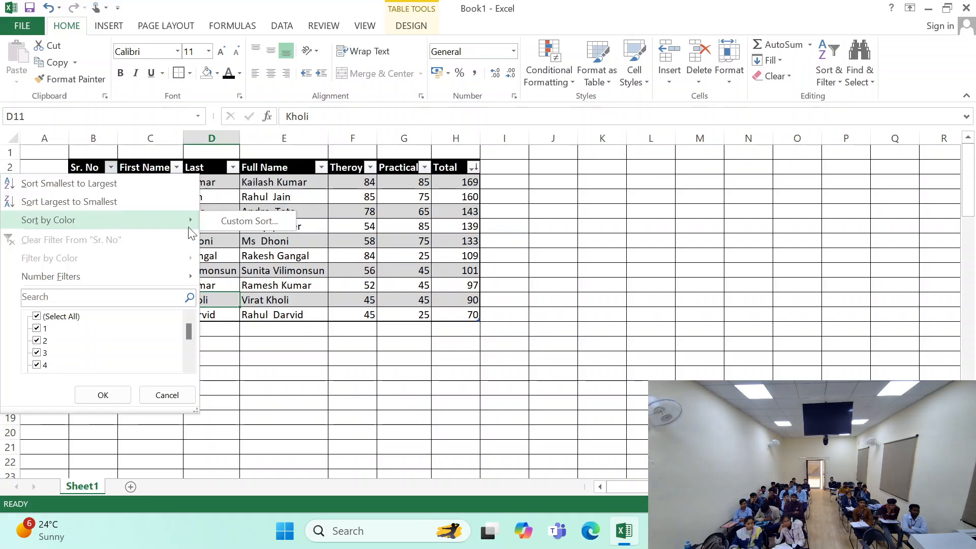
{"action": "left_click", "coordinate": [216, 222]}
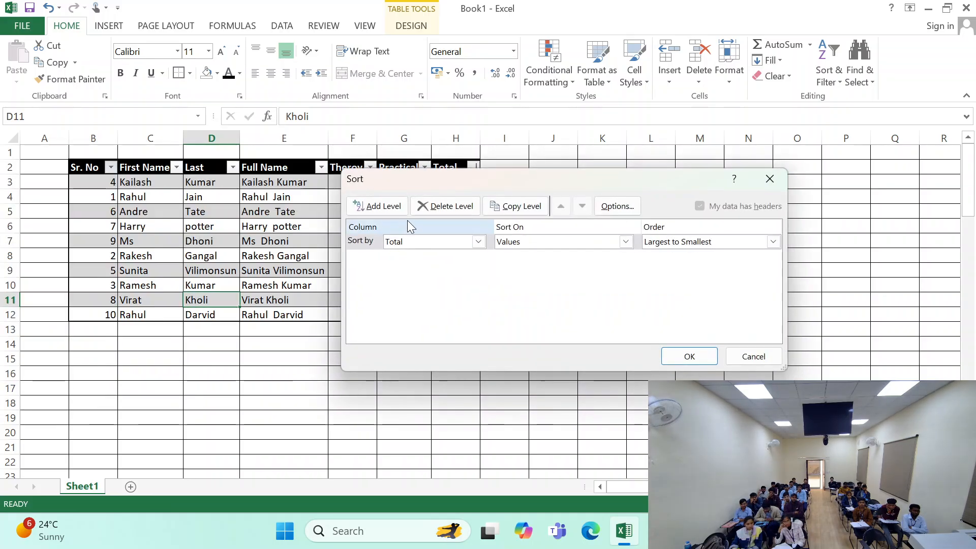
{"action": "left_click", "coordinate": [385, 203]}
{"action": "left_click", "coordinate": [479, 242]}
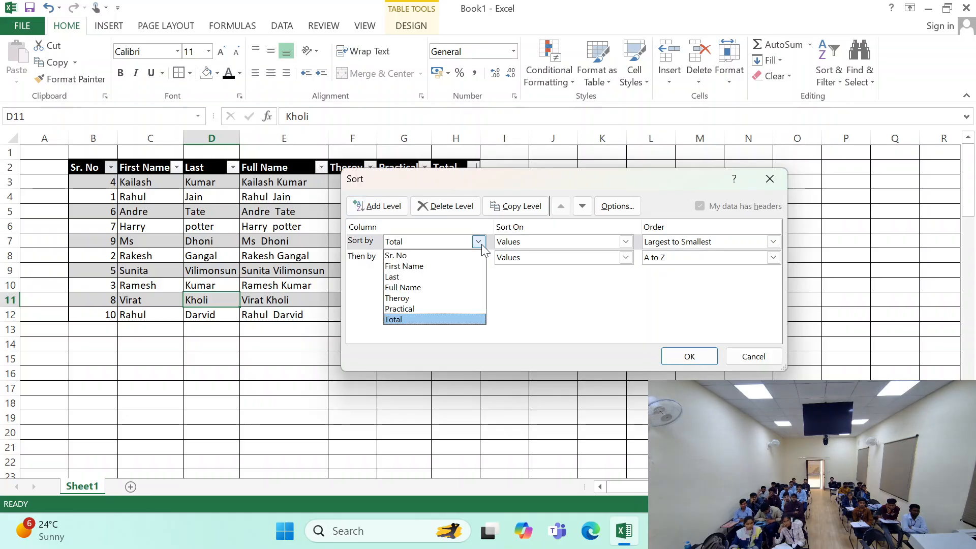
{"action": "left_click", "coordinate": [463, 253]}
{"action": "left_click", "coordinate": [626, 241]}
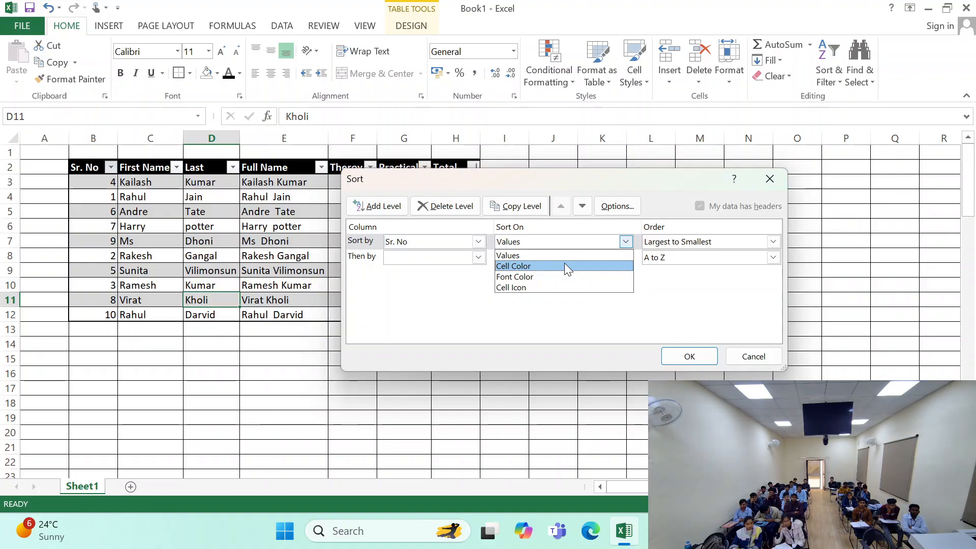
{"action": "left_click", "coordinate": [757, 354]}
{"action": "left_click", "coordinate": [744, 354]}
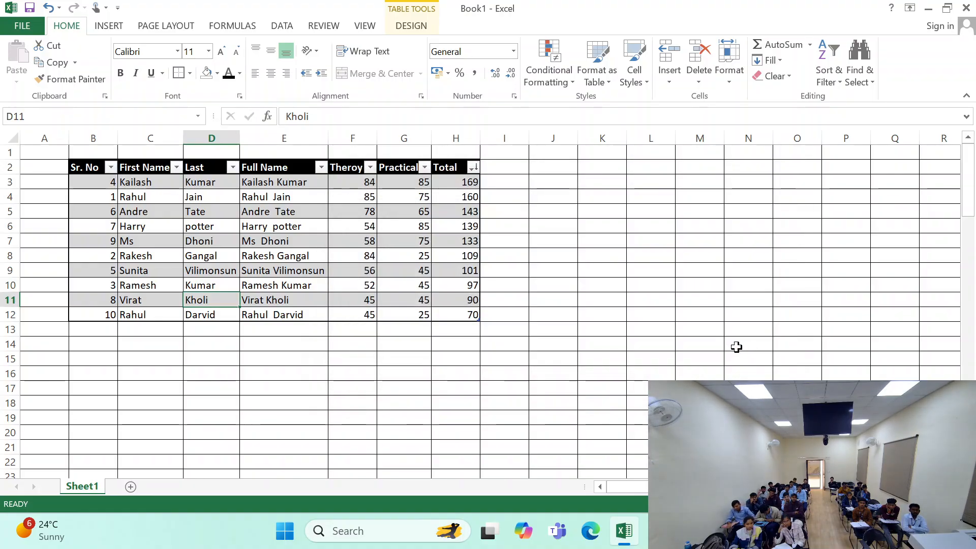
{"action": "left_click", "coordinate": [396, 182]}
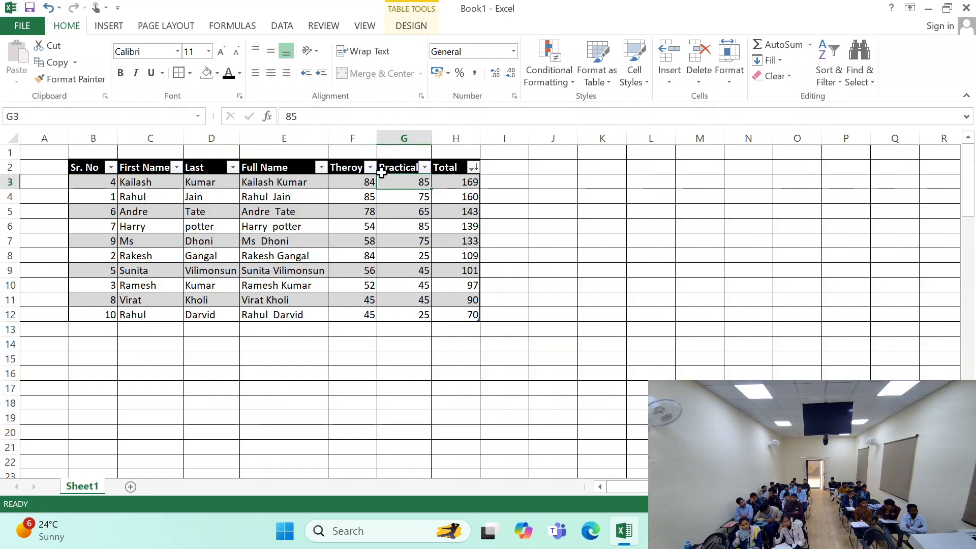
- Highlight the top 3 Practical marks in G3:G12 with a Top Items rule using Light Red Fill with Dark Red Text
{"action": "left_click_drag", "start_coordinate": [416, 182], "coordinate": [405, 298]}
{"action": "left_click_drag", "start_coordinate": [413, 182], "coordinate": [417, 315]}
{"action": "left_click", "coordinate": [559, 76]}
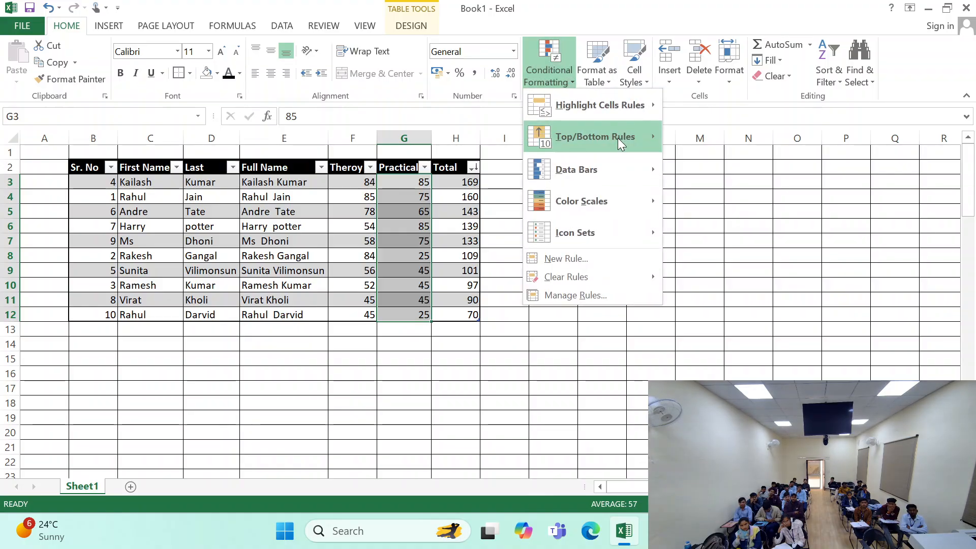
{"action": "mouse_move", "coordinate": [618, 138]}
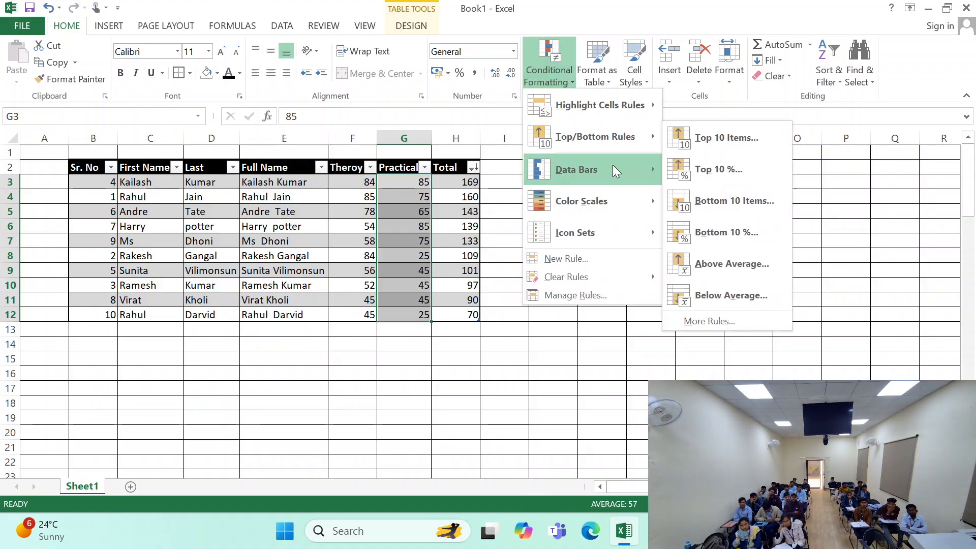
{"action": "left_click", "coordinate": [743, 135]}
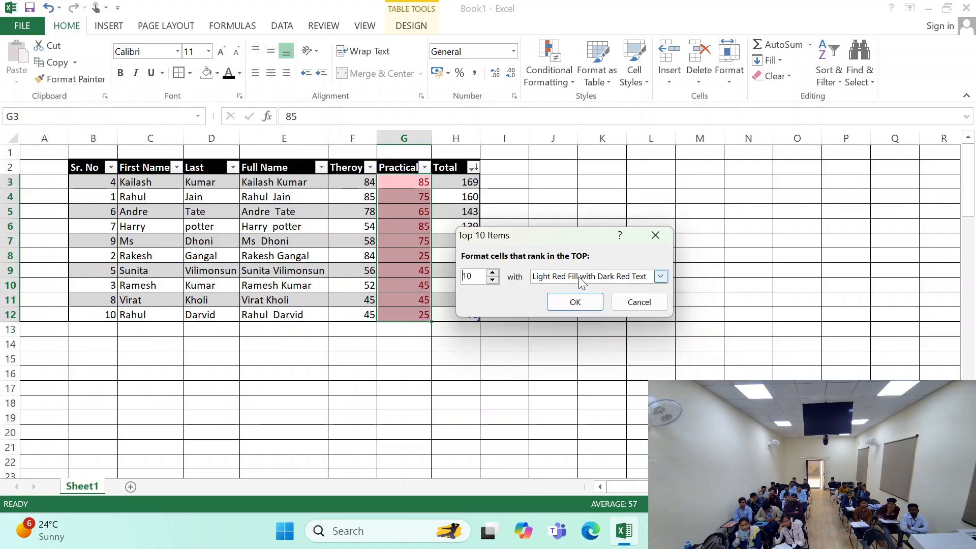
{"action": "left_click", "coordinate": [493, 280]}
{"action": "left_click", "coordinate": [492, 280]}
{"action": "left_click", "coordinate": [493, 280]}
{"action": "left_click", "coordinate": [493, 280]}
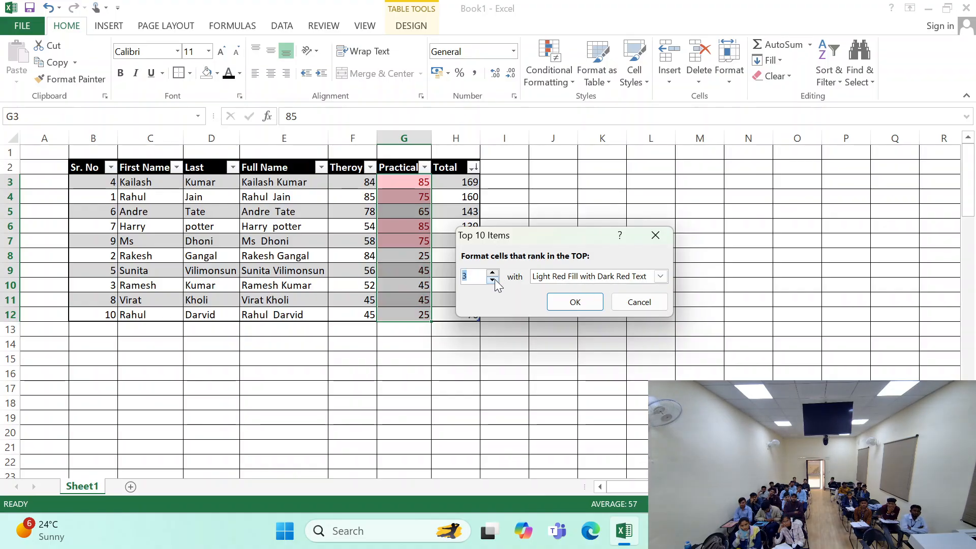
{"action": "left_click", "coordinate": [574, 302]}
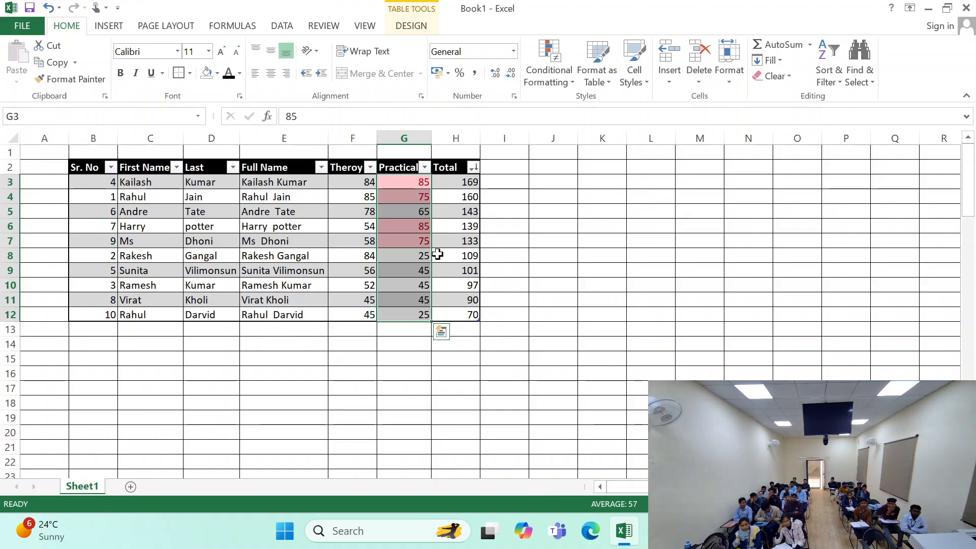
{"action": "left_click", "coordinate": [446, 236]}
- Sort the marks table by the light red cell color in the Practical column
{"action": "left_click_drag", "start_coordinate": [420, 185], "coordinate": [388, 315]}
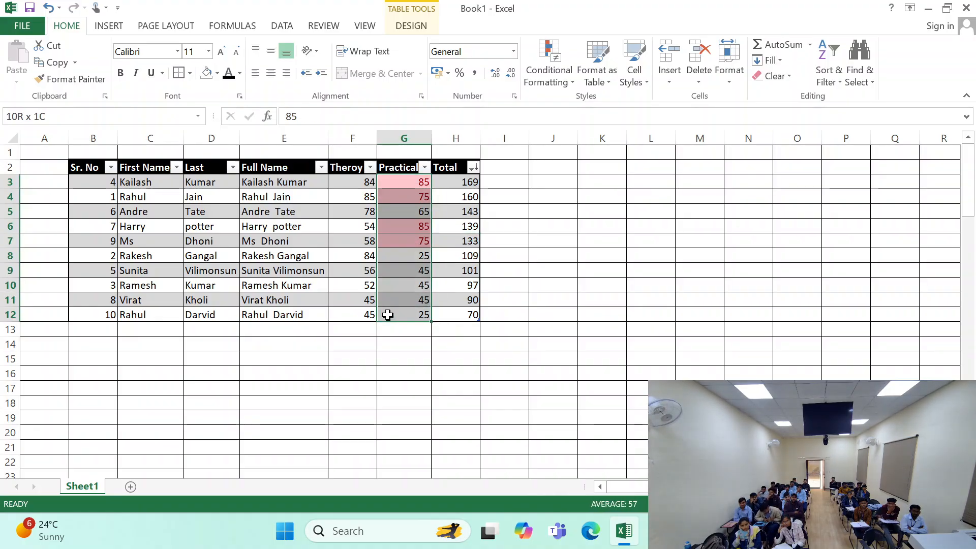
{"action": "left_click", "coordinate": [425, 167]}
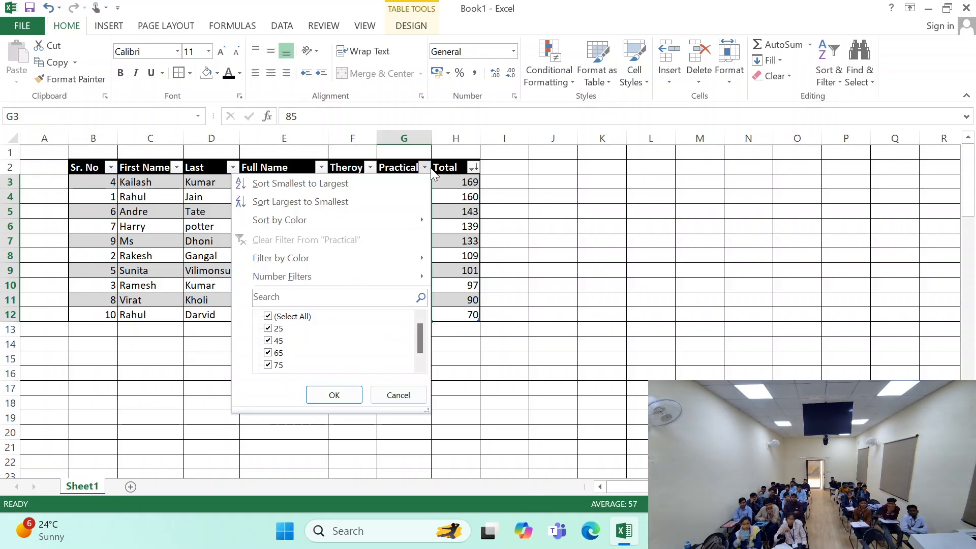
{"action": "mouse_move", "coordinate": [370, 219]}
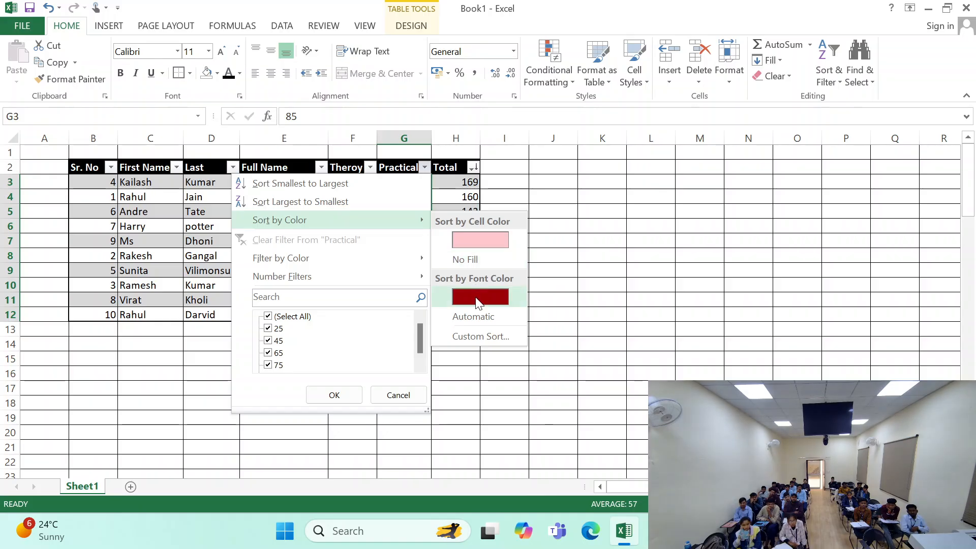
{"action": "left_click", "coordinate": [489, 244]}
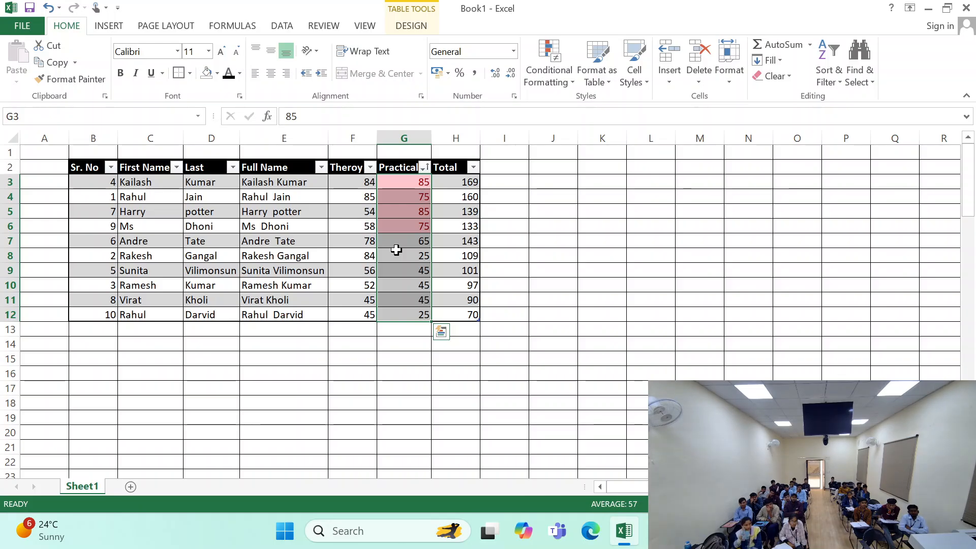
{"action": "left_click_drag", "start_coordinate": [422, 181], "coordinate": [392, 226]}
{"action": "scroll", "coordinate": [392, 226], "scroll_direction": "down", "scroll_amount": 1}
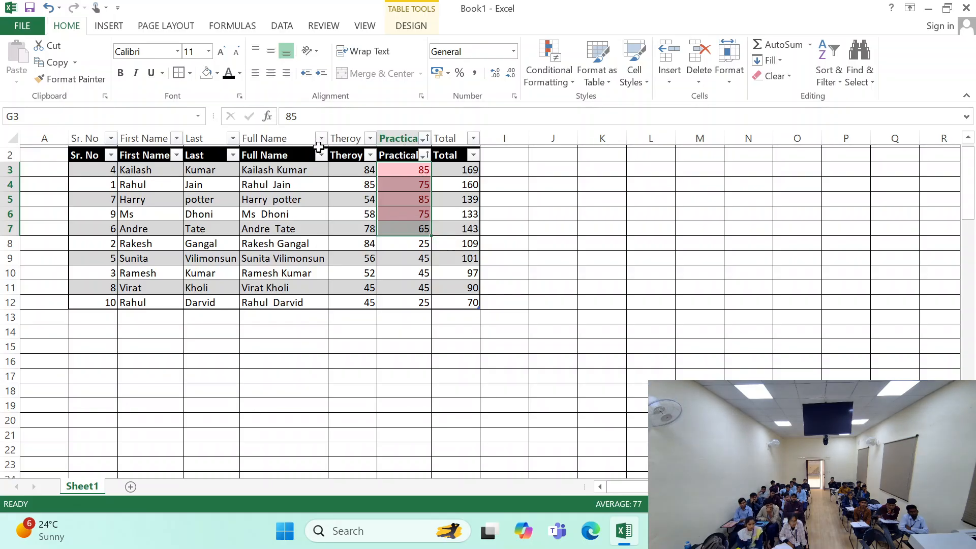
{"action": "scroll", "coordinate": [275, 273], "scroll_direction": "up", "scroll_amount": 1}
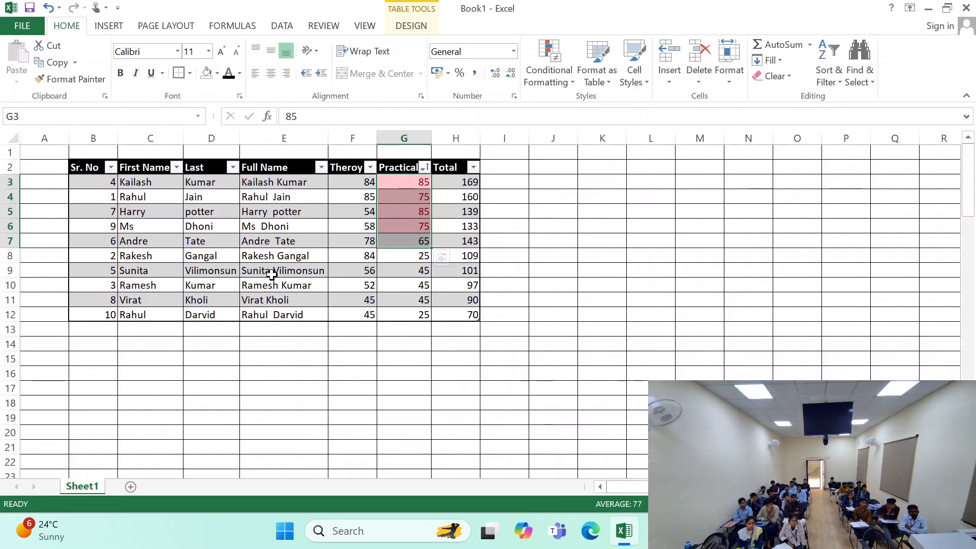
- Undo the color sort and the top-items rule on the Practical column
{"action": "key", "text": "ctrl+z"}
{"action": "key", "text": "ctrl+z"}
{"action": "left_click", "coordinate": [277, 299]}
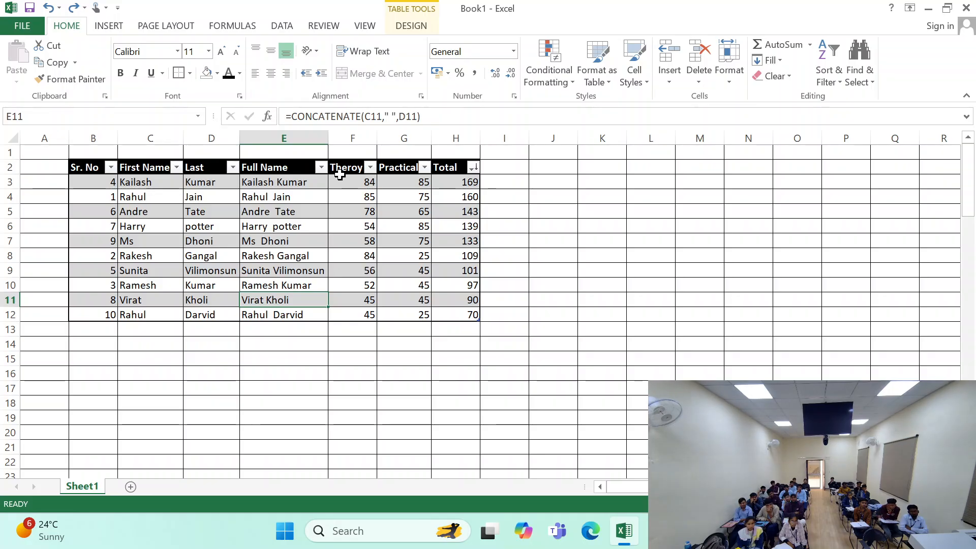
- Set up a Greater Than highlight rule for the totals H3:H12 with threshold 100 and Green Fill with Dark Green Text
{"action": "left_click_drag", "start_coordinate": [340, 181], "coordinate": [353, 312]}
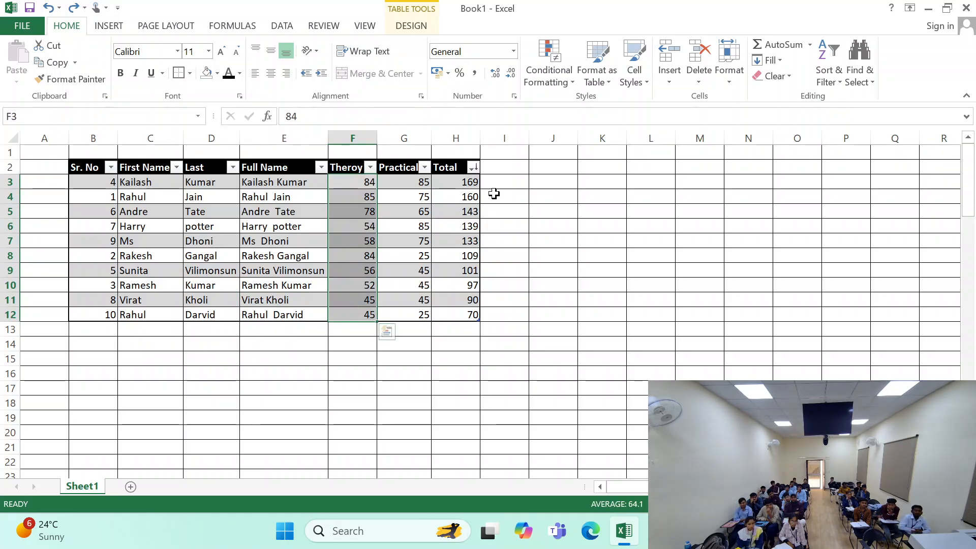
{"action": "left_click_drag", "start_coordinate": [463, 184], "coordinate": [452, 280]}
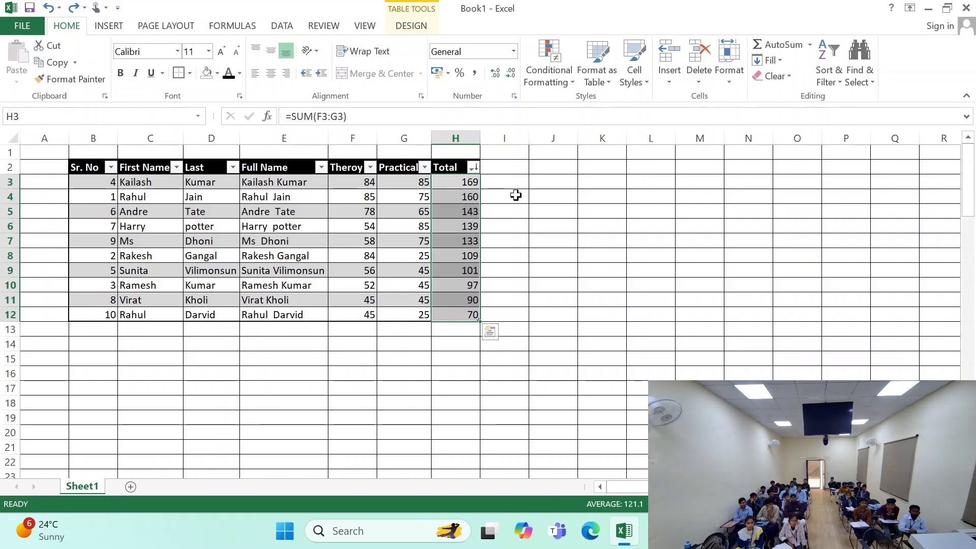
{"action": "left_click", "coordinate": [549, 75]}
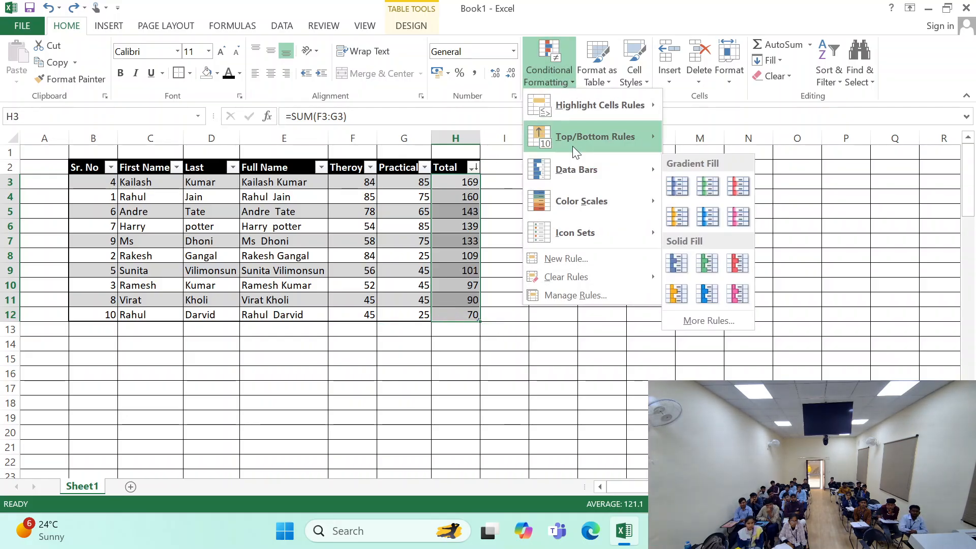
{"action": "mouse_move", "coordinate": [623, 134]}
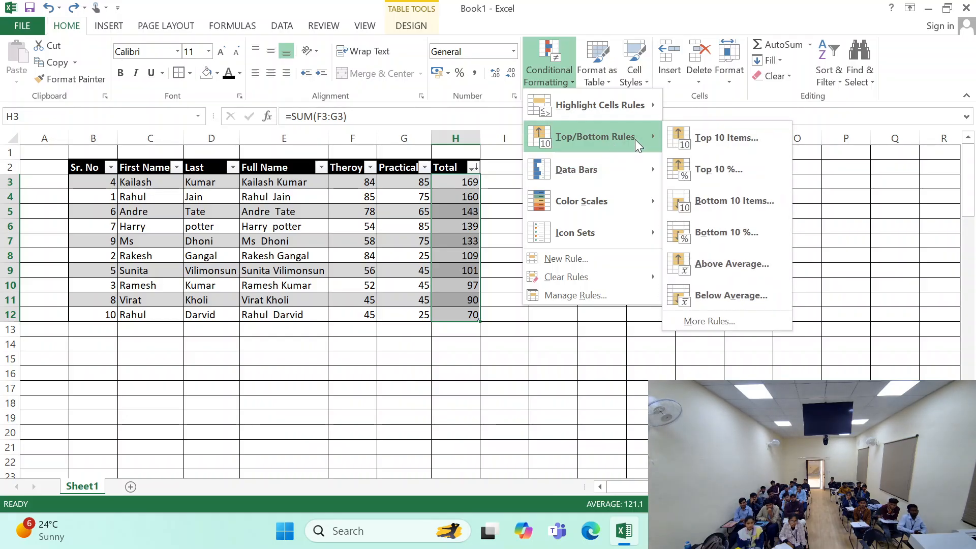
{"action": "mouse_move", "coordinate": [619, 106]}
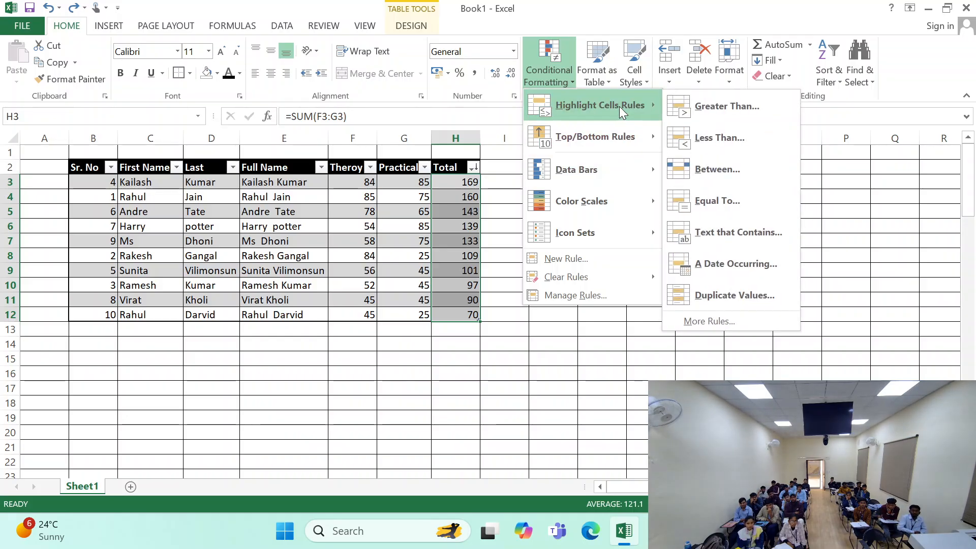
{"action": "left_click", "coordinate": [718, 104]}
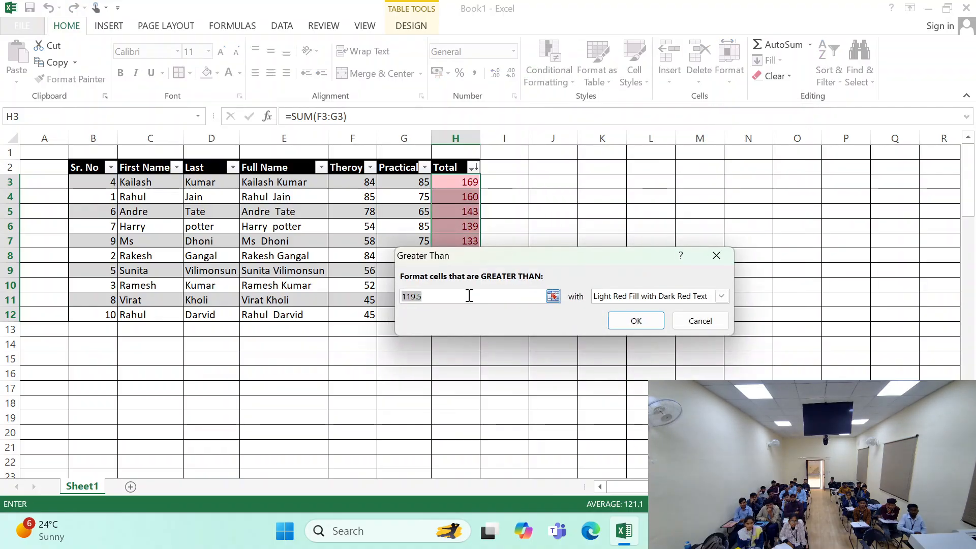
{"action": "type", "text": "100"}
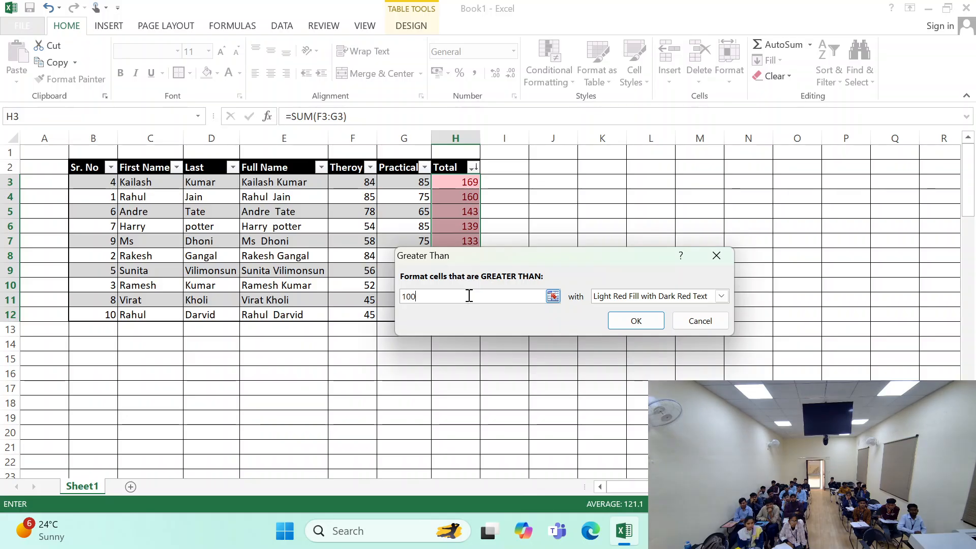
{"action": "left_click", "coordinate": [721, 296]}
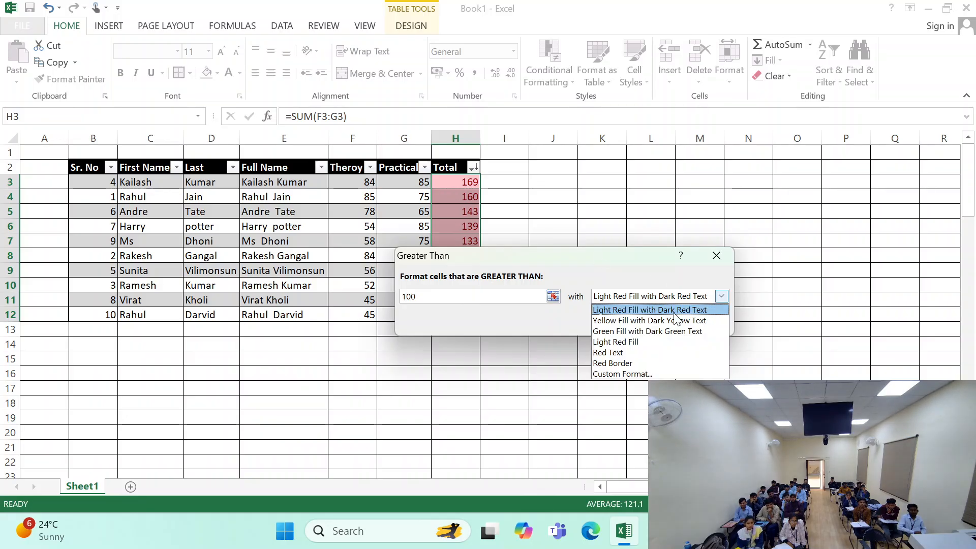
{"action": "left_click", "coordinate": [662, 333]}
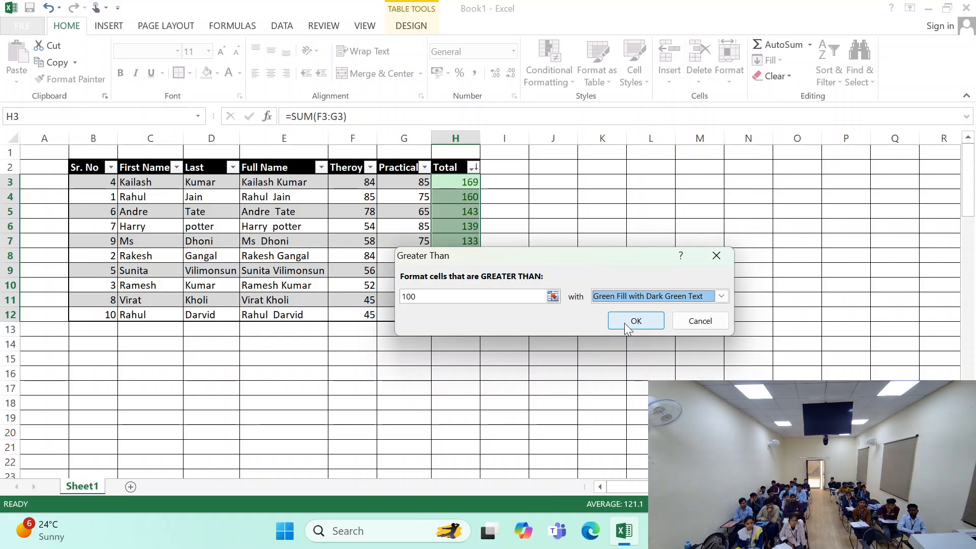
- Try 50 as the Greater Than threshold, then set it to 150 and apply the rule to the totals
{"action": "left_click_drag", "start_coordinate": [560, 260], "coordinate": [693, 184]}
{"action": "left_click_drag", "start_coordinate": [617, 220], "coordinate": [517, 219]}
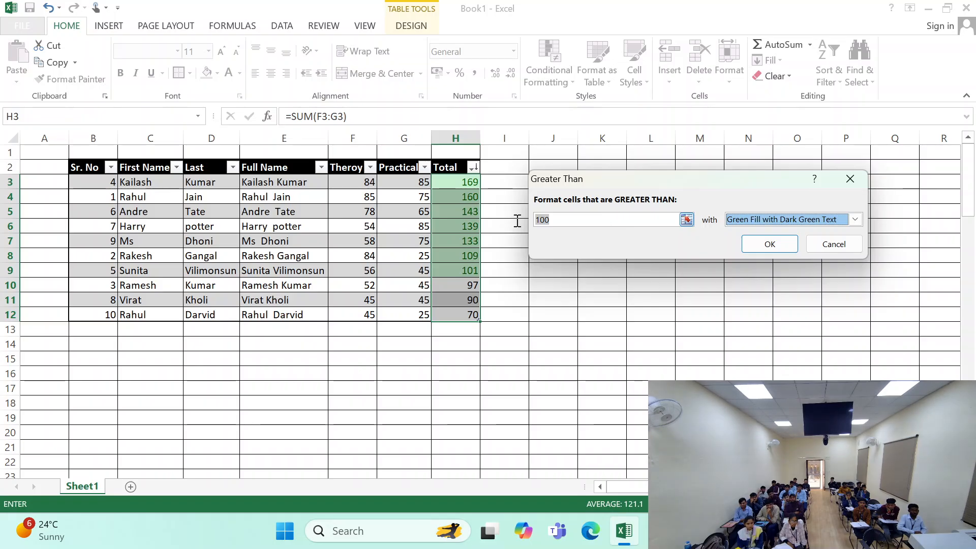
{"action": "type", "text": "50"}
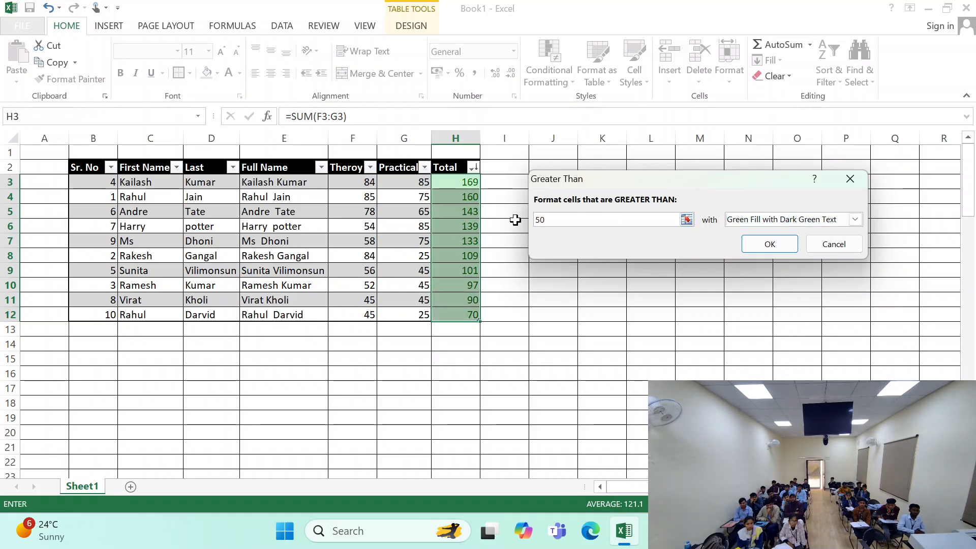
{"action": "key", "text": "BackSpace"}
{"action": "key", "text": "BackSpace"}
{"action": "type", "text": "150"}
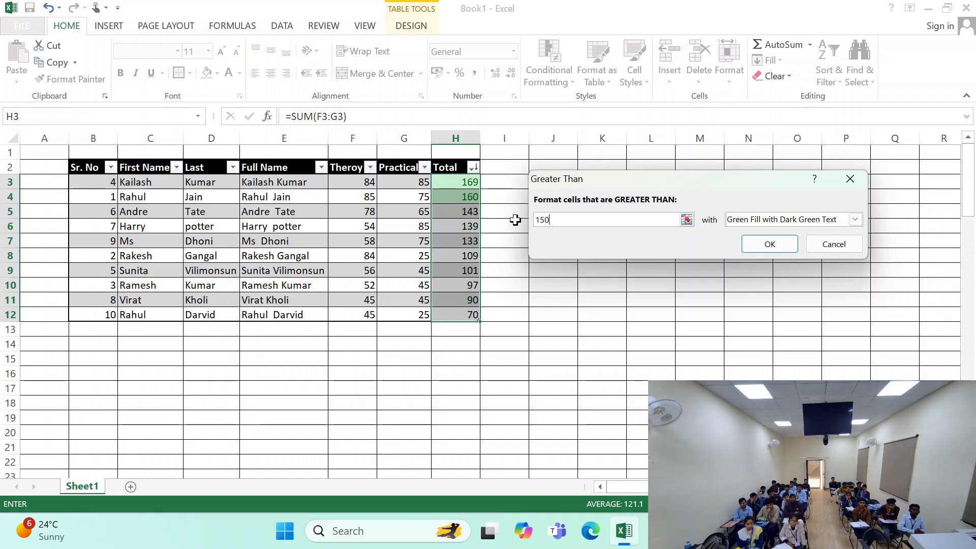
{"action": "left_click", "coordinate": [771, 243]}
{"action": "left_click", "coordinate": [504, 285]}
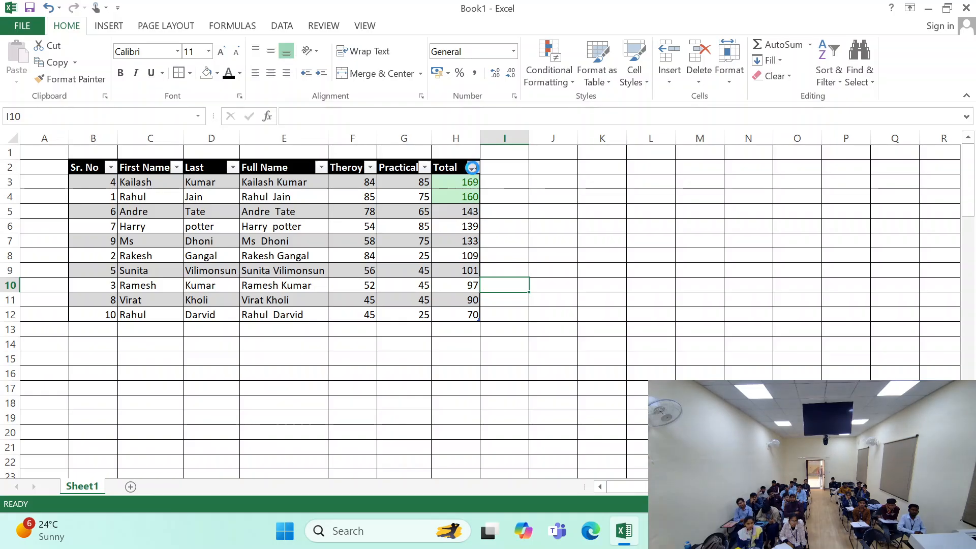
- Sort the marks table by the dark green font color in the Total column
{"action": "left_click", "coordinate": [474, 167]}
{"action": "mouse_move", "coordinate": [376, 224]}
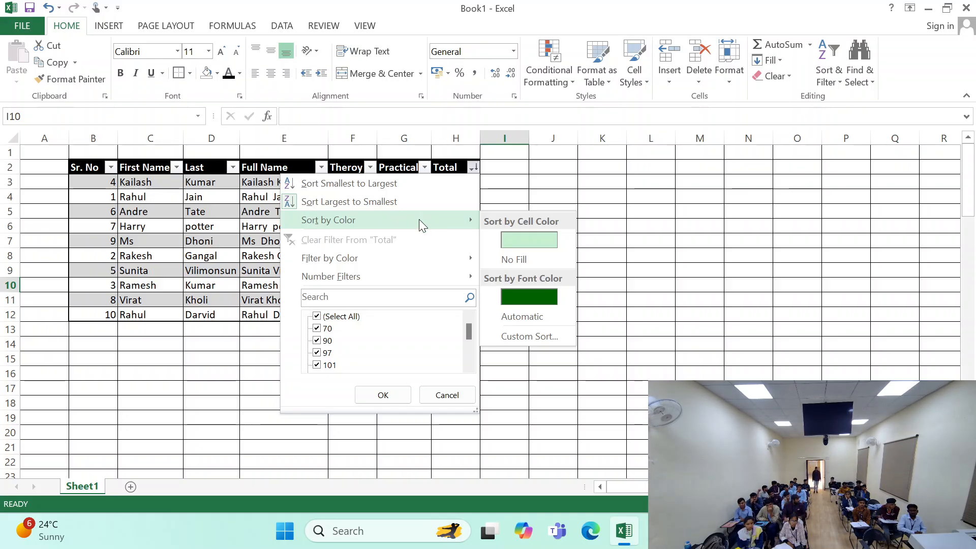
{"action": "left_click", "coordinate": [527, 300]}
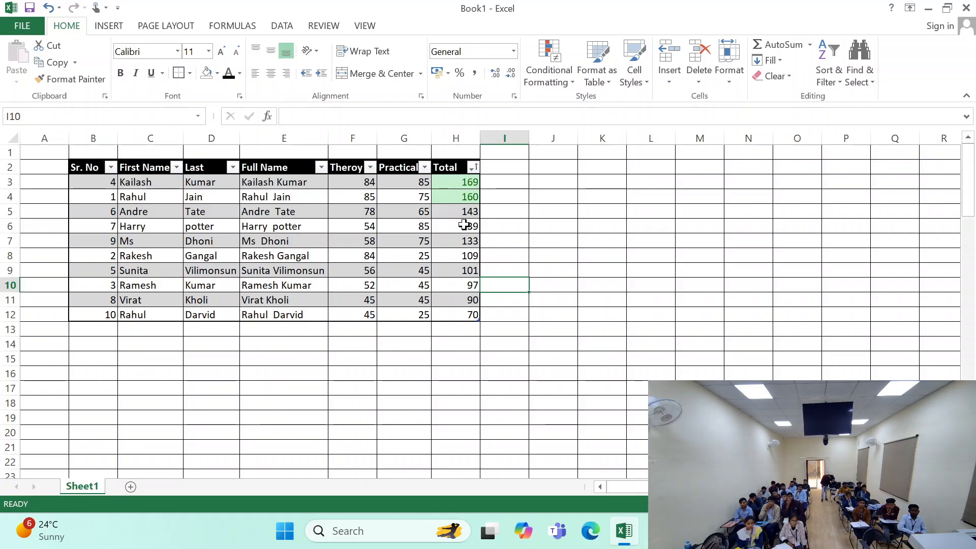
{"action": "left_click", "coordinate": [464, 226]}
{"action": "left_click_drag", "start_coordinate": [466, 186], "coordinate": [457, 316]}
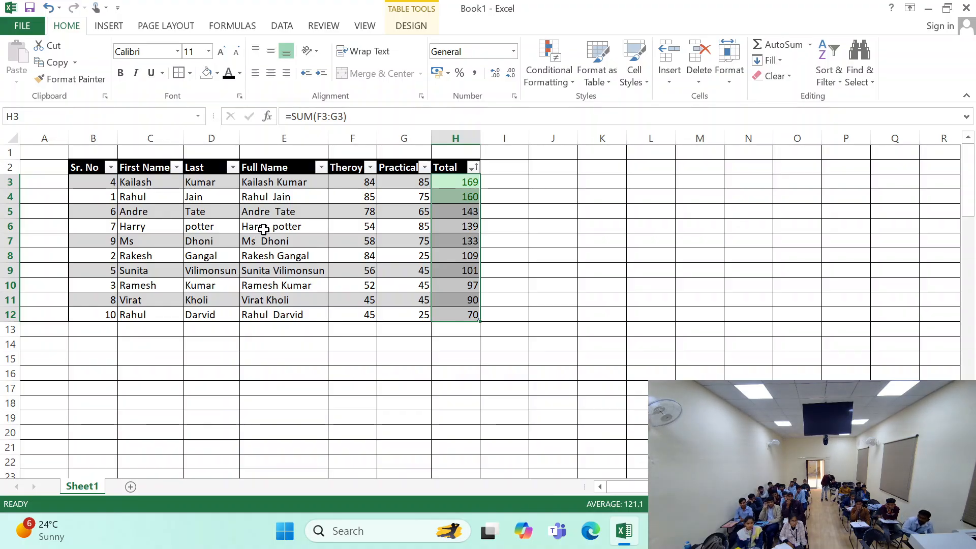
- Filter the Sr. No column to its top 10 items with a number filter
{"action": "left_click", "coordinate": [111, 168]}
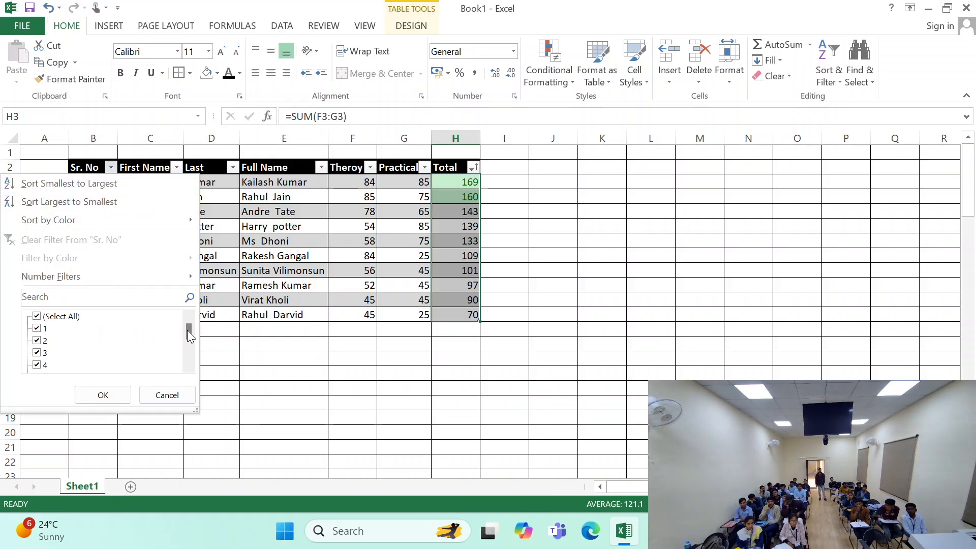
{"action": "mouse_move", "coordinate": [187, 330]}
{"action": "left_mouse_down"}
{"action": "mouse_move", "coordinate": [188, 358]}
{"action": "mouse_move", "coordinate": [188, 327]}
{"action": "left_mouse_up"}
{"action": "mouse_move", "coordinate": [118, 276]}
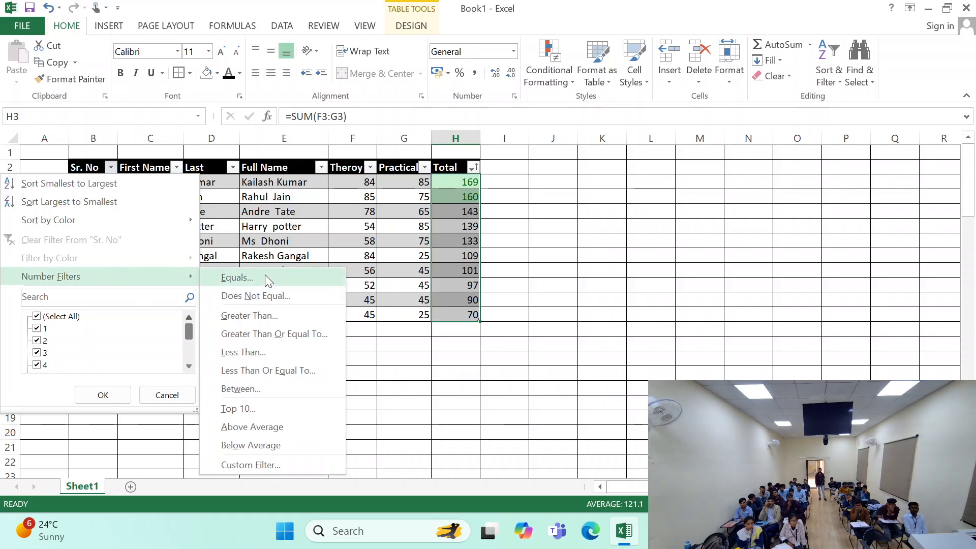
{"action": "left_click", "coordinate": [262, 409]}
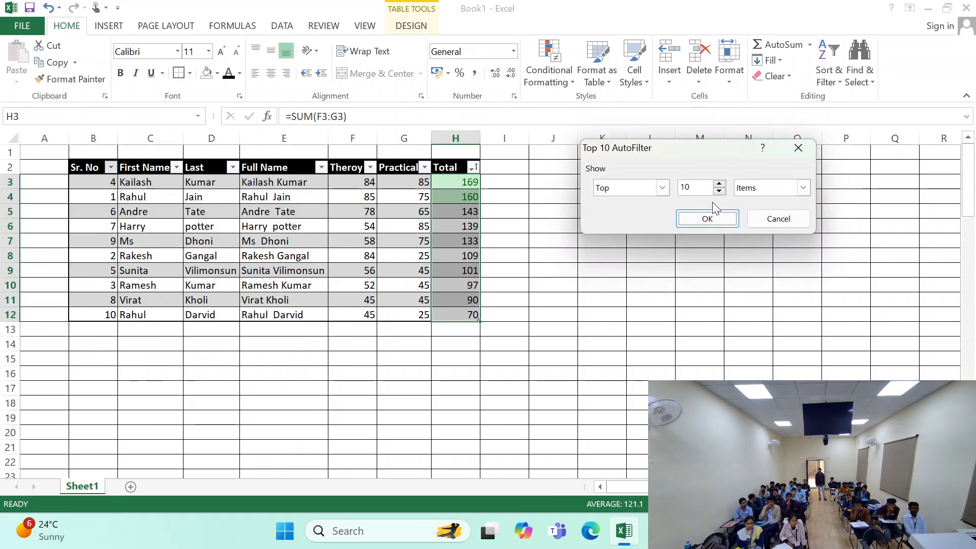
{"action": "left_click", "coordinate": [685, 220]}
{"action": "left_click_drag", "start_coordinate": [143, 179], "coordinate": [470, 314]}
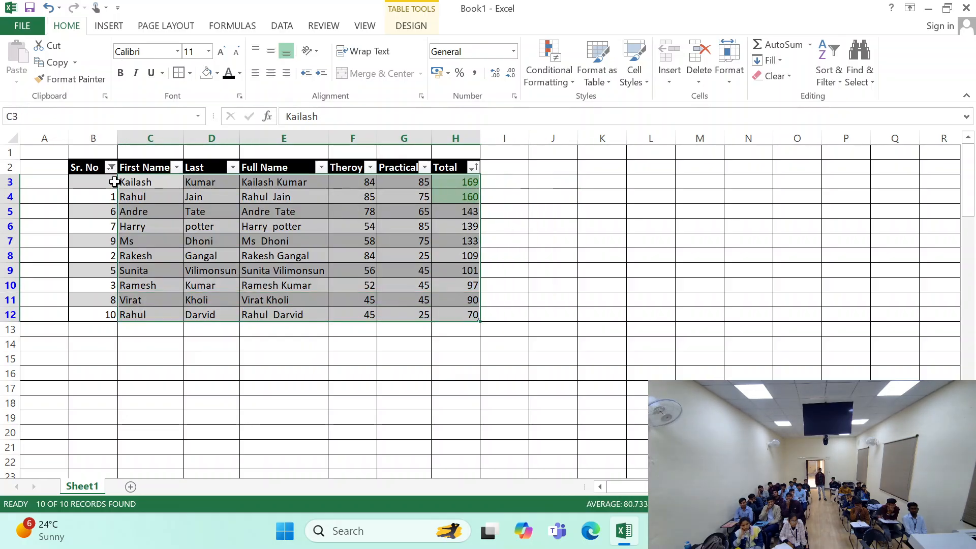
{"action": "left_click", "coordinate": [282, 285]}
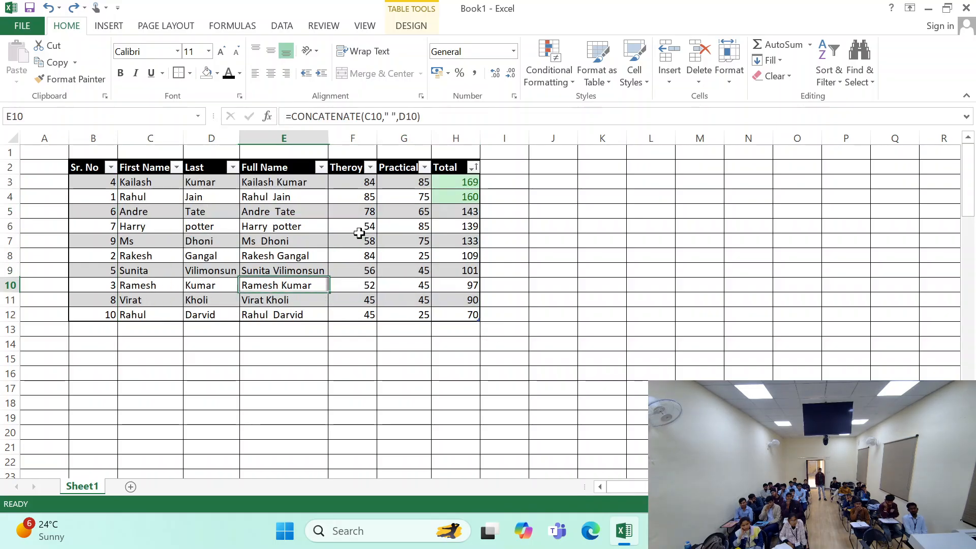
{"action": "left_click", "coordinate": [589, 76]}
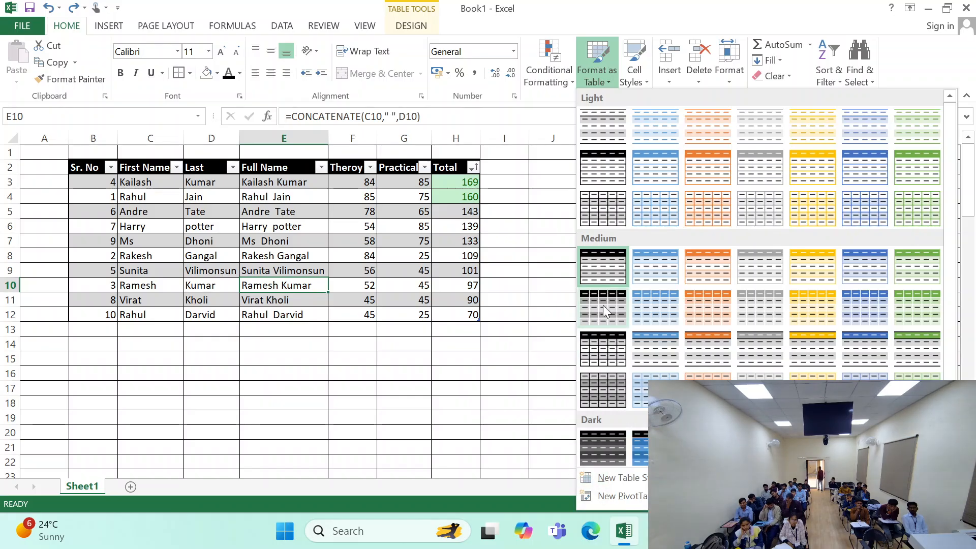
{"action": "left_click", "coordinate": [631, 56]}
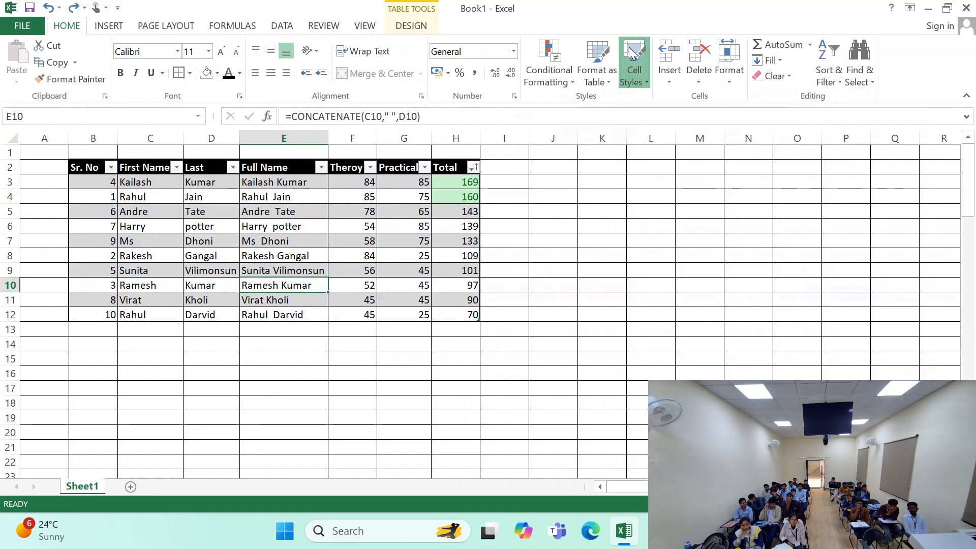
{"action": "left_click", "coordinate": [197, 367]}
- Open the Cell Styles gallery for the marks table's data rows B3:H12
{"action": "left_click", "coordinate": [82, 171]}
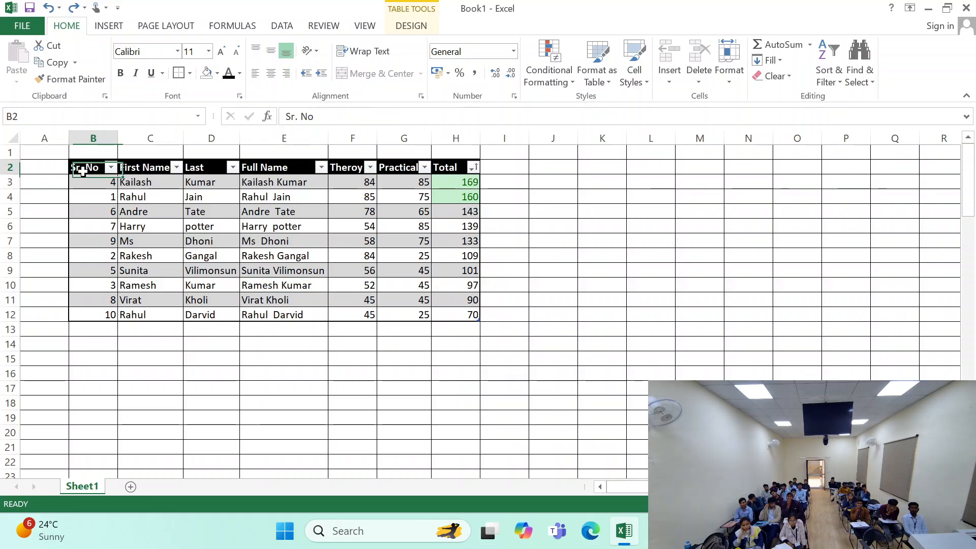
{"action": "left_click_drag", "start_coordinate": [87, 168], "coordinate": [476, 315]}
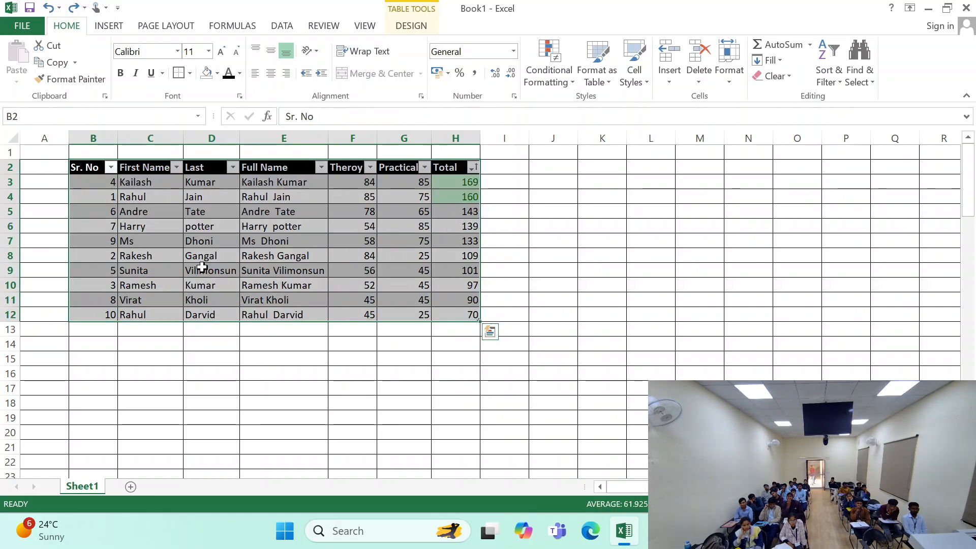
{"action": "left_click", "coordinate": [201, 257]}
{"action": "left_click_drag", "start_coordinate": [114, 183], "coordinate": [464, 318]}
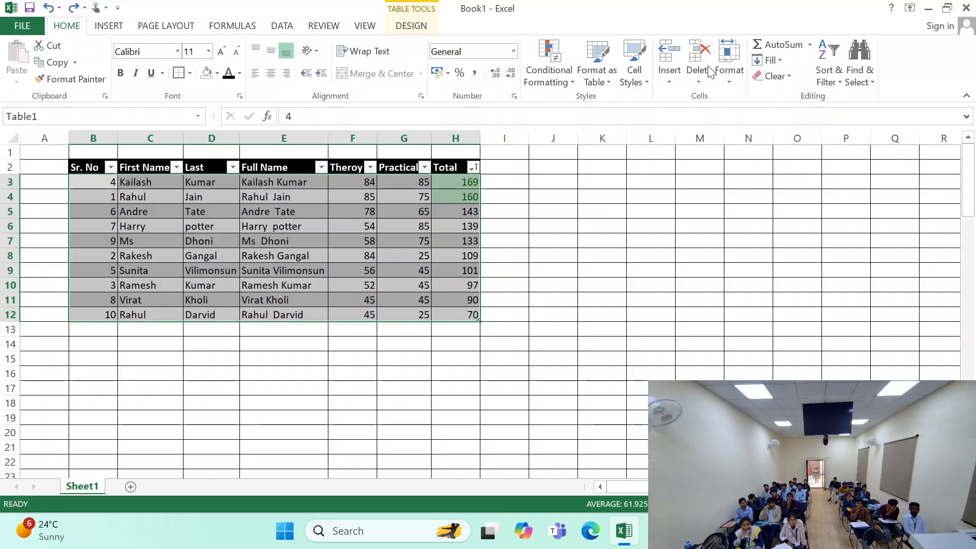
{"action": "left_click", "coordinate": [632, 61]}
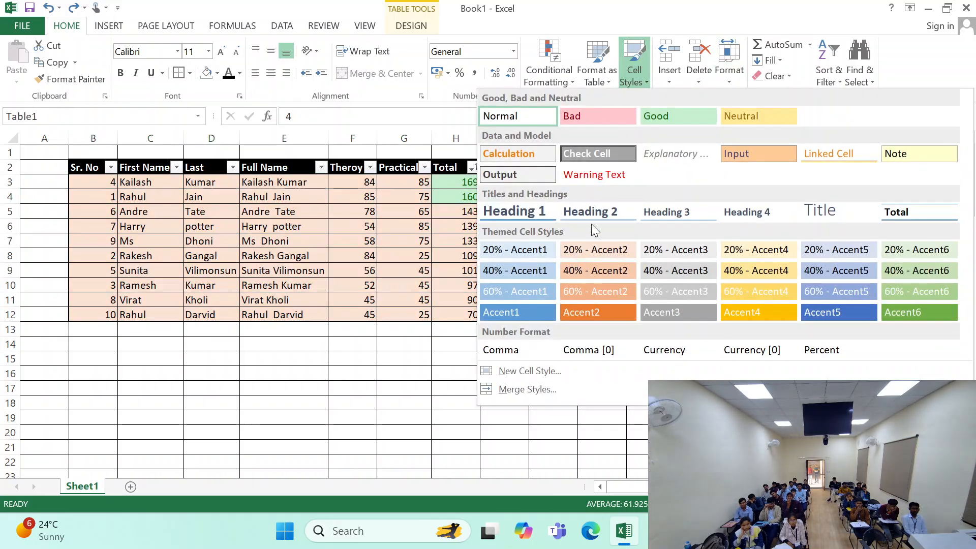
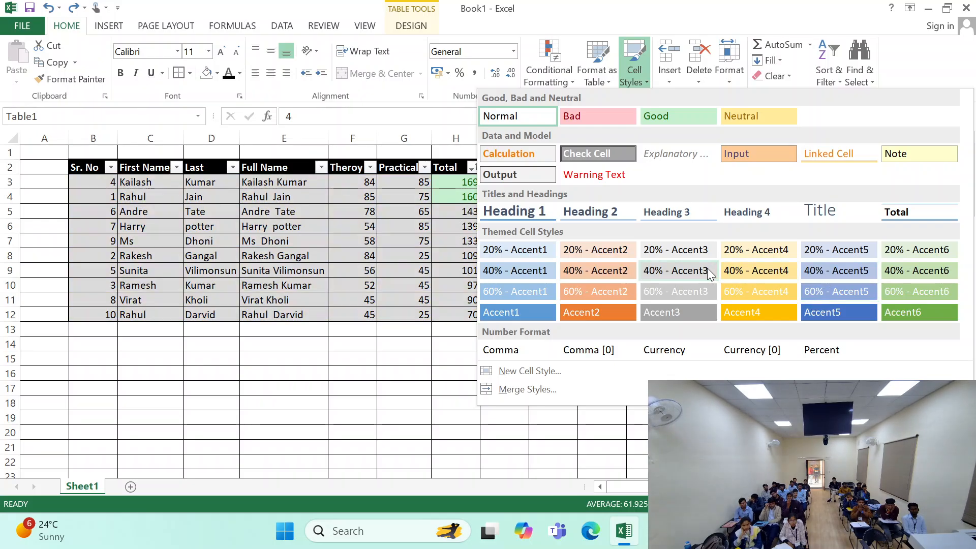
- Apply the 40% - Accent4 cell style to the marks table's data rows B3:H12
{"action": "left_click", "coordinate": [725, 269]}
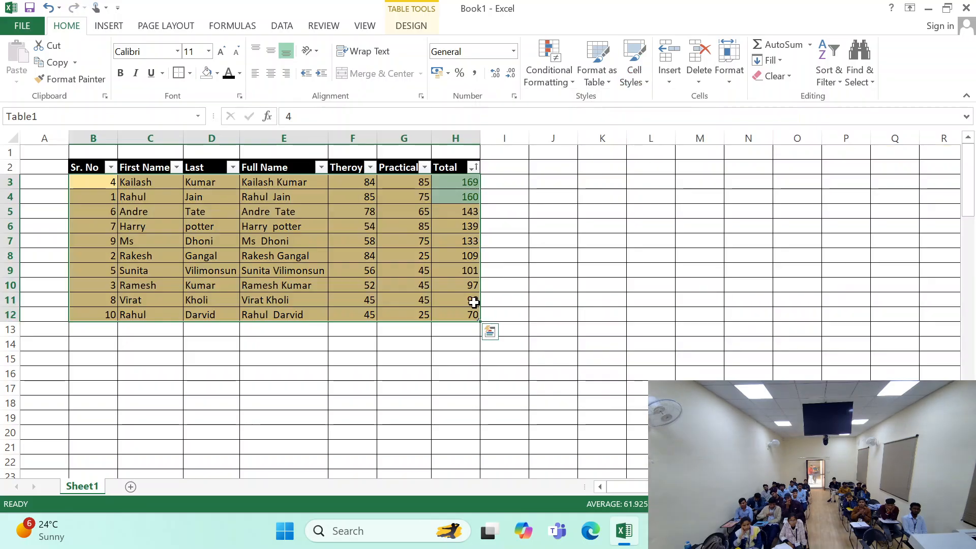
{"action": "left_click", "coordinate": [633, 72]}
{"action": "left_click", "coordinate": [359, 237]}
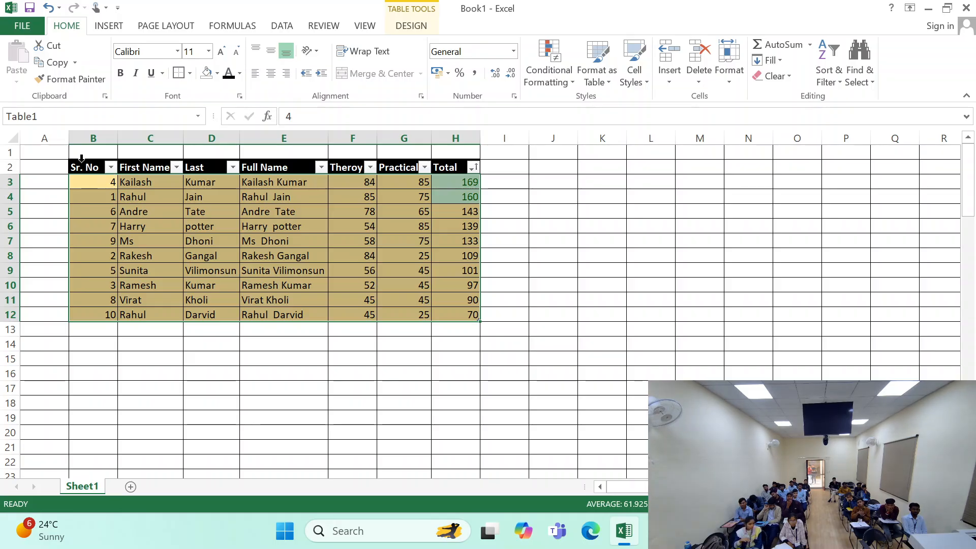
- Apply the Calculation cell style to the marks table's header row B2:H2
{"action": "left_click_drag", "start_coordinate": [79, 165], "coordinate": [442, 163]}
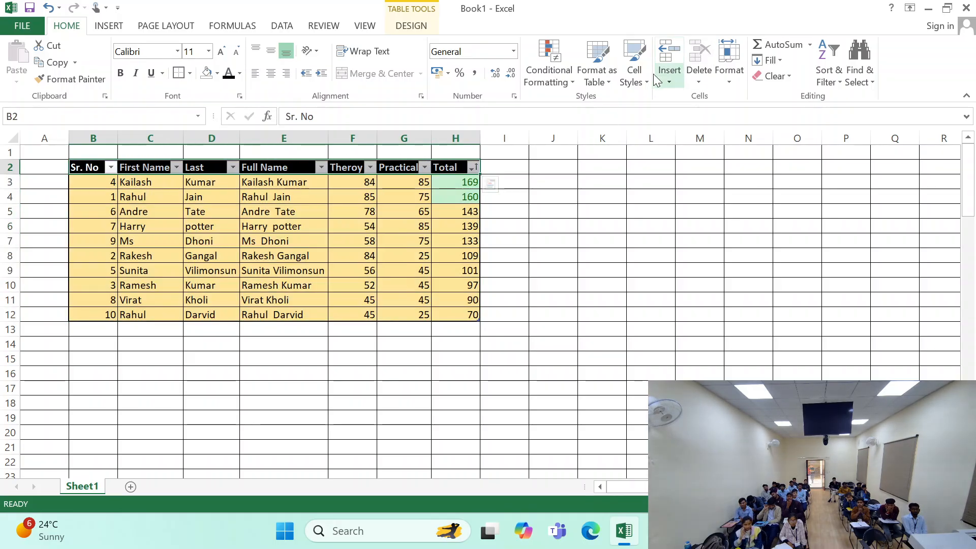
{"action": "left_click", "coordinate": [636, 74]}
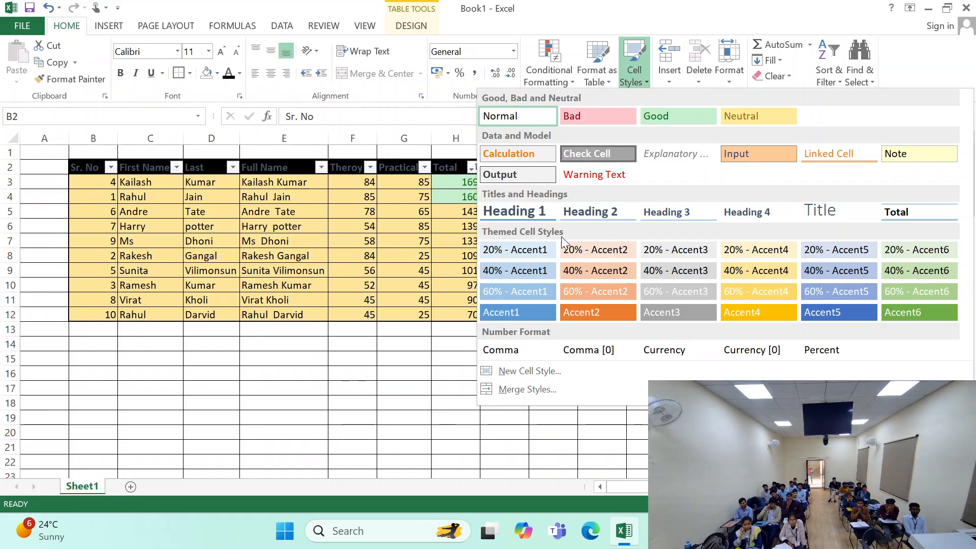
{"action": "left_click", "coordinate": [536, 154]}
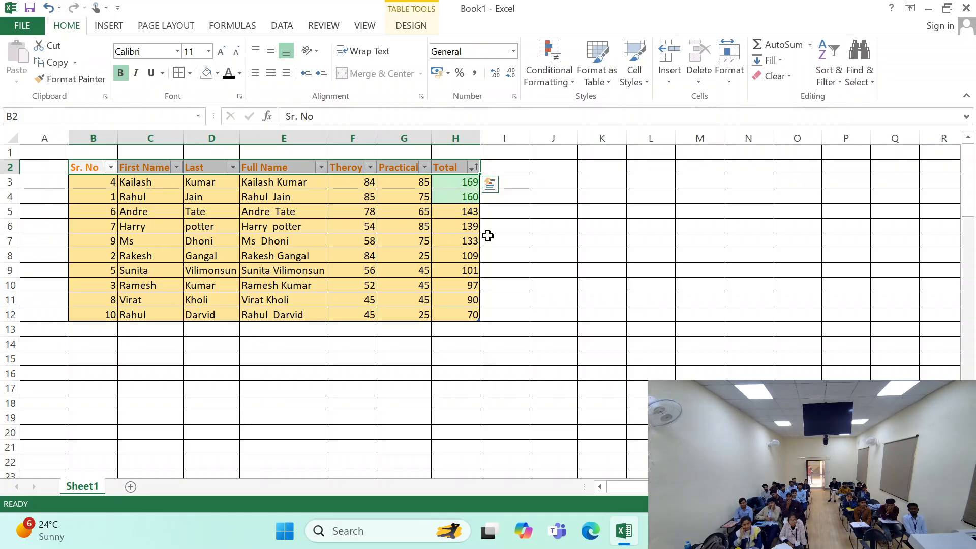
{"action": "left_click", "coordinate": [358, 269]}
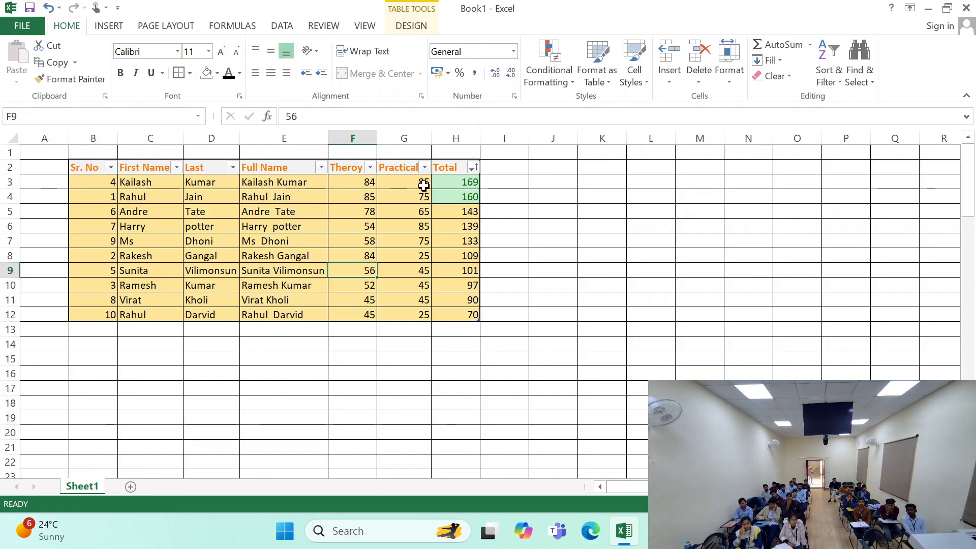
- Review the Cell Styles gallery and its custom style options for the marks table's header and data rows
{"action": "left_click_drag", "start_coordinate": [81, 181], "coordinate": [450, 316]}
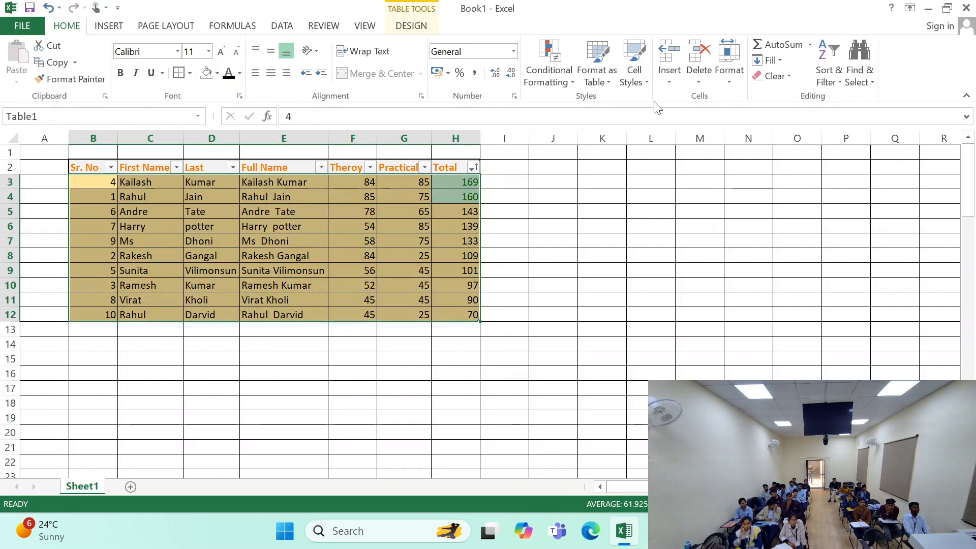
{"action": "left_click", "coordinate": [639, 82]}
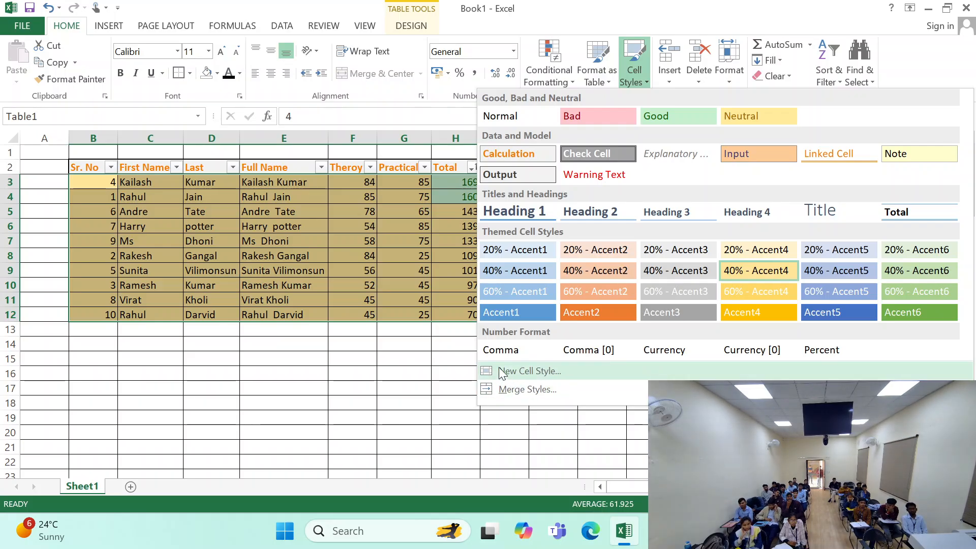
{"action": "left_click", "coordinate": [327, 206]}
{"action": "left_click", "coordinate": [284, 197]}
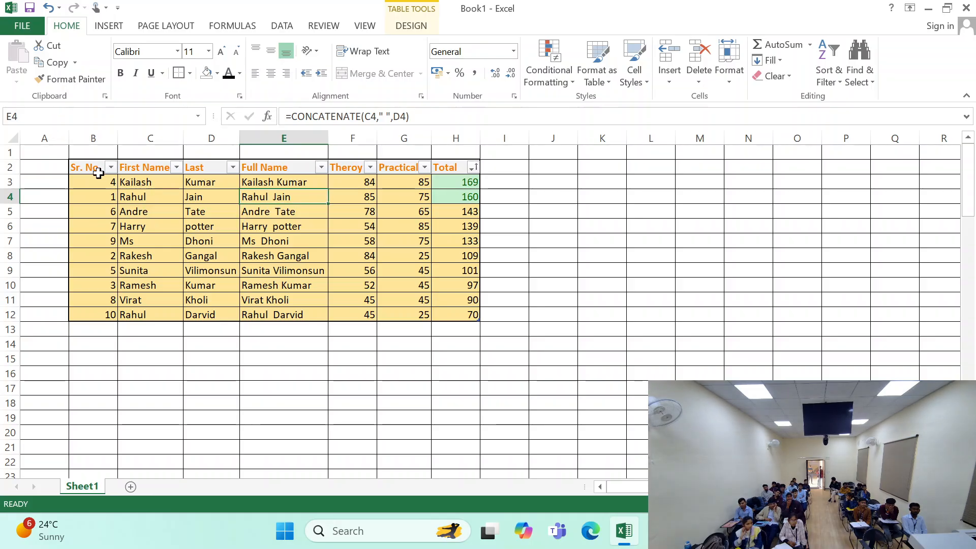
{"action": "left_click_drag", "start_coordinate": [98, 173], "coordinate": [468, 169]}
{"action": "left_click_drag", "start_coordinate": [100, 188], "coordinate": [452, 318]}
{"action": "left_click", "coordinate": [83, 172]}
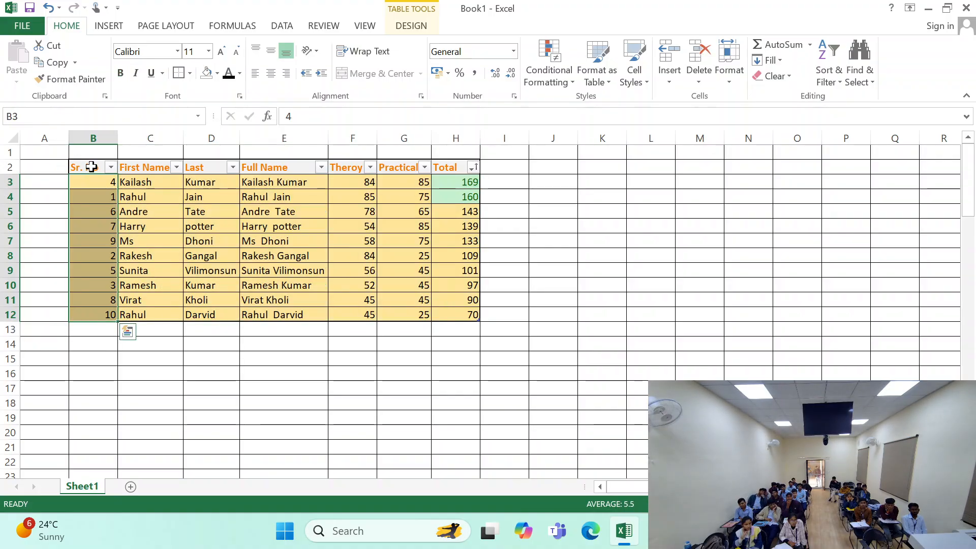
{"action": "left_click", "coordinate": [277, 241]}
{"action": "left_click_drag", "start_coordinate": [101, 168], "coordinate": [474, 320]}
{"action": "left_click", "coordinate": [312, 256]}
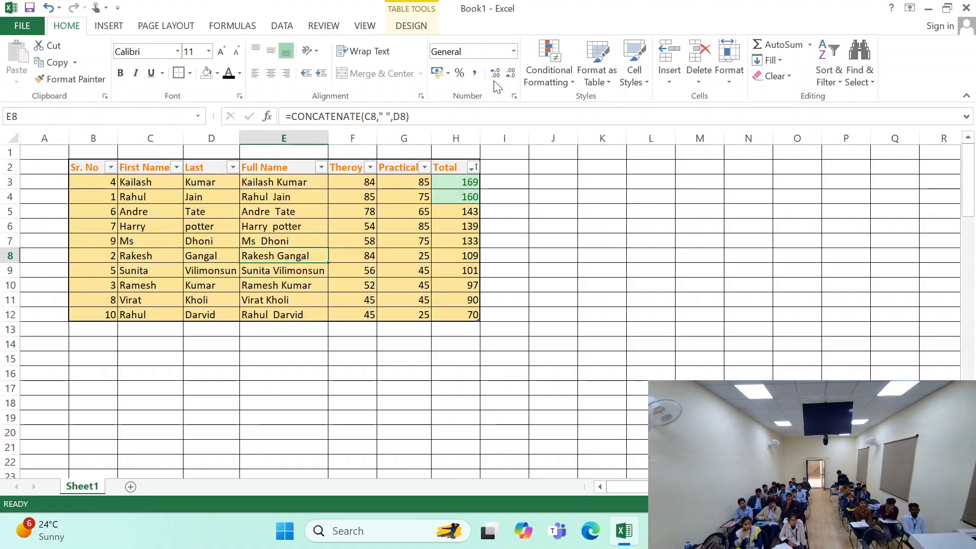
{"action": "left_click", "coordinate": [635, 66]}
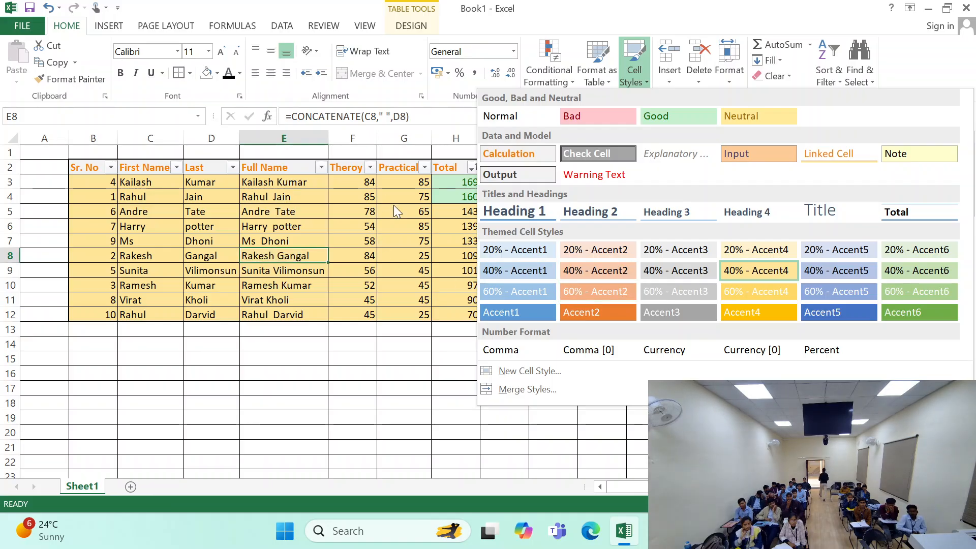
{"action": "left_click", "coordinate": [373, 261]}
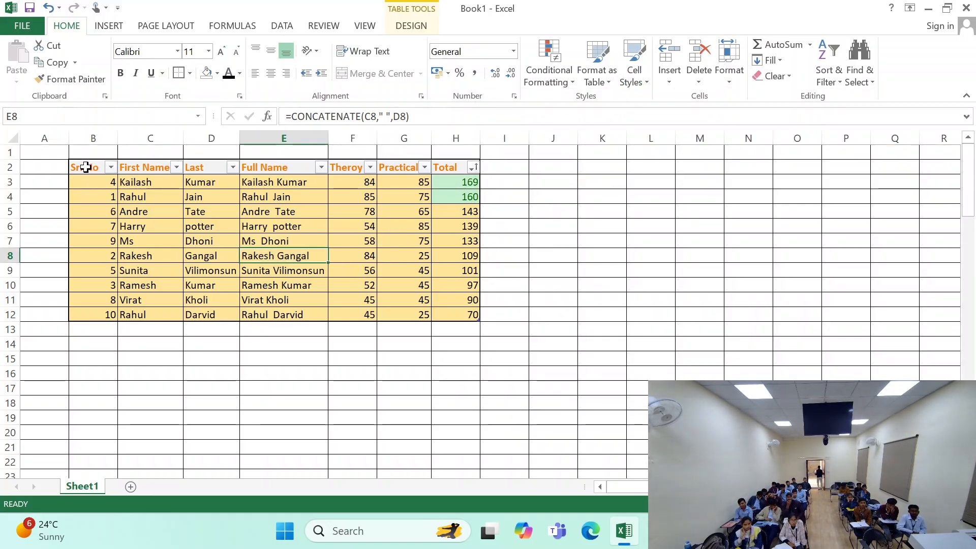
{"action": "left_click_drag", "start_coordinate": [86, 168], "coordinate": [464, 314]}
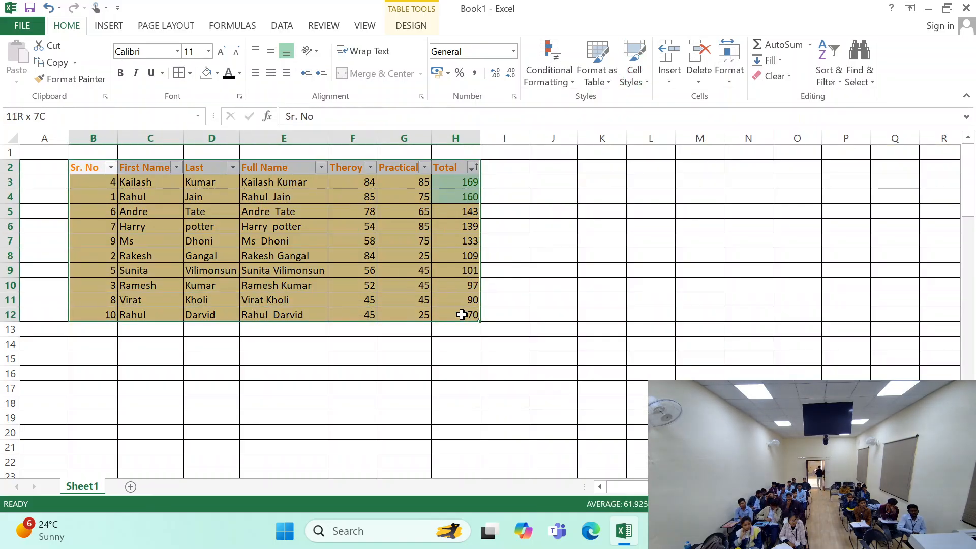
{"action": "left_click", "coordinate": [603, 190]}
{"action": "left_click", "coordinate": [634, 66]}
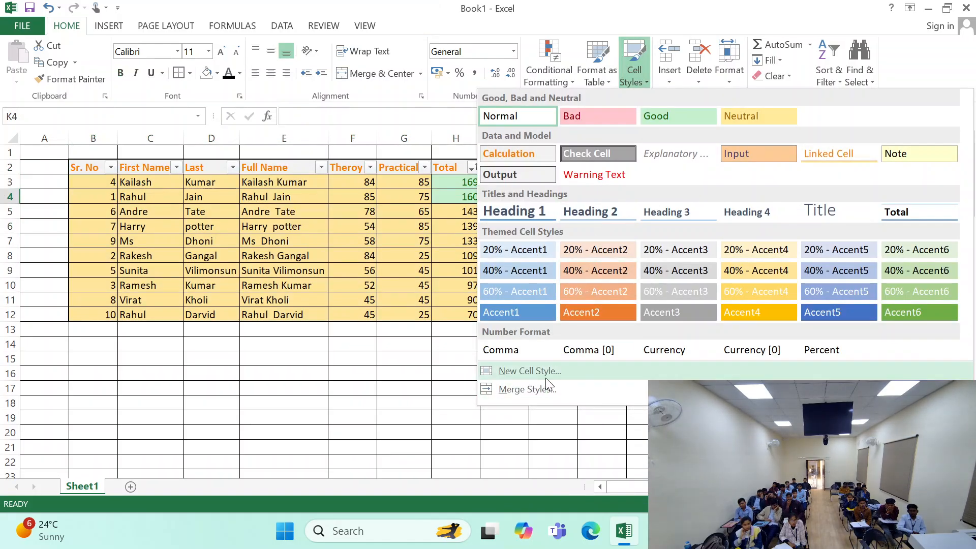
{"action": "left_click", "coordinate": [596, 373]}
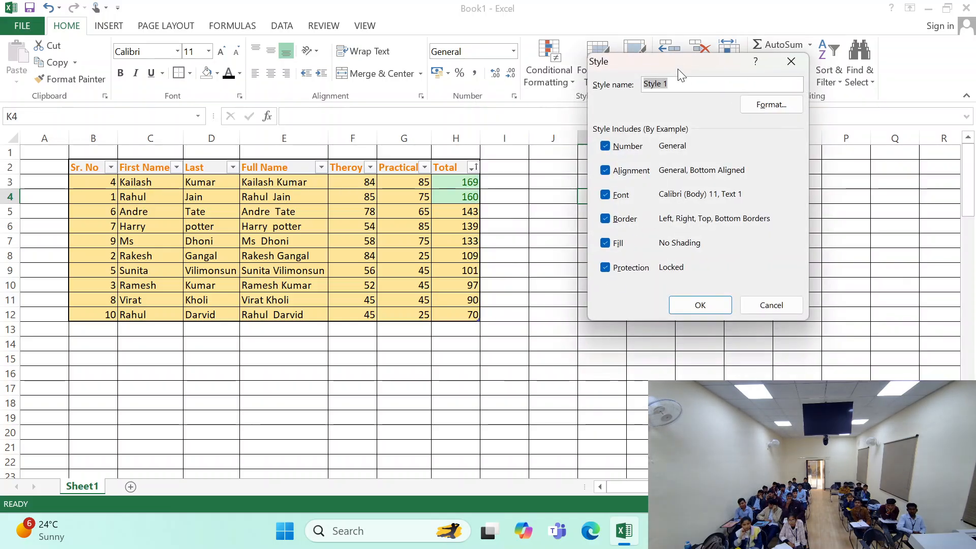
{"action": "left_click_drag", "start_coordinate": [678, 68], "coordinate": [611, 79]}
{"action": "left_click", "coordinate": [577, 100]}
{"action": "left_click", "coordinate": [613, 97]}
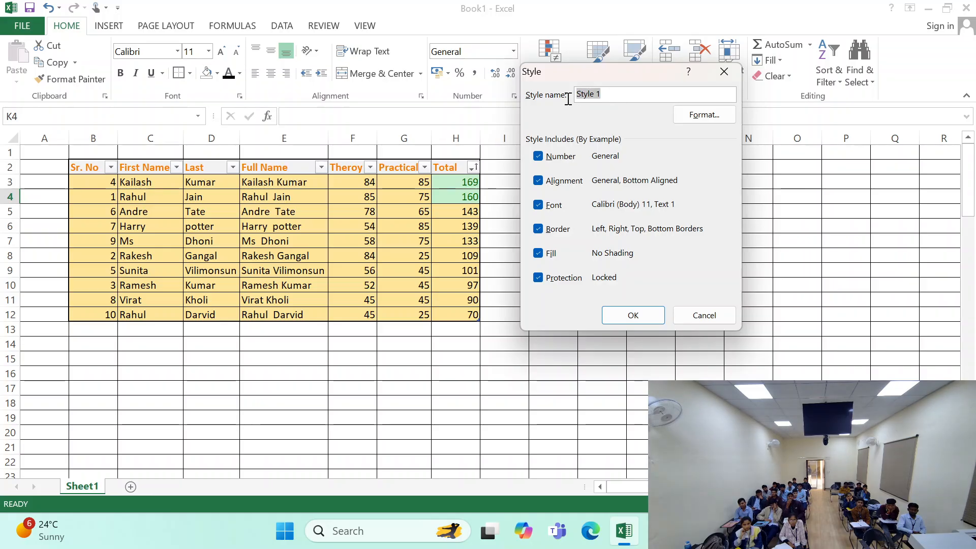
{"action": "type", "text": "My style"}
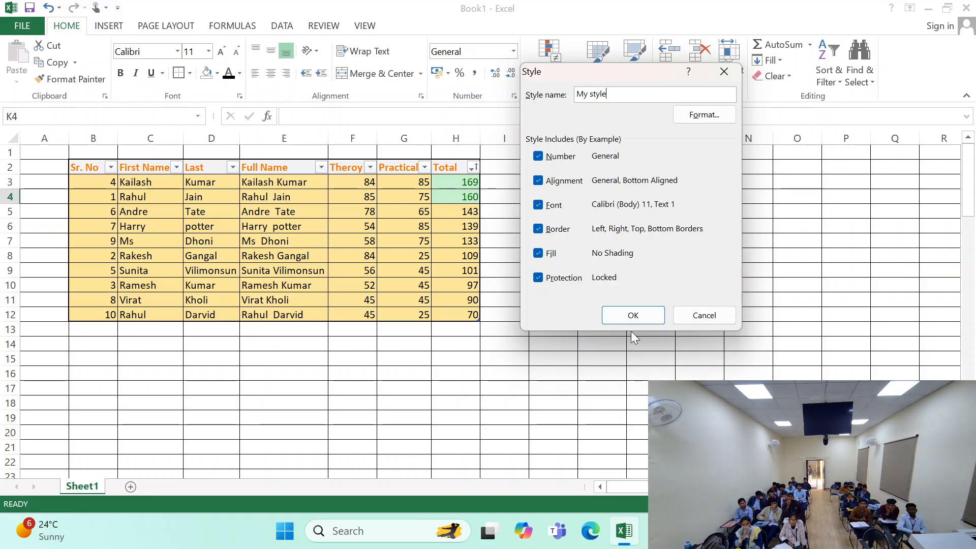
{"action": "left_click", "coordinate": [709, 316]}
- Set the font of the data rows B3:H12 to Times New Roman at size 14
{"action": "left_click_drag", "start_coordinate": [110, 186], "coordinate": [448, 319]}
{"action": "left_click", "coordinate": [178, 52]}
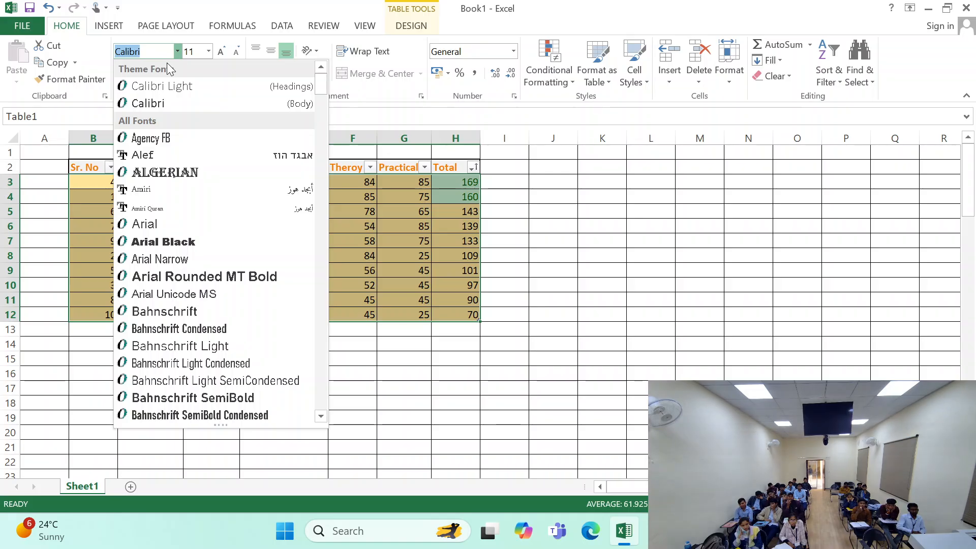
{"action": "type", "text": "Times New Ro"}
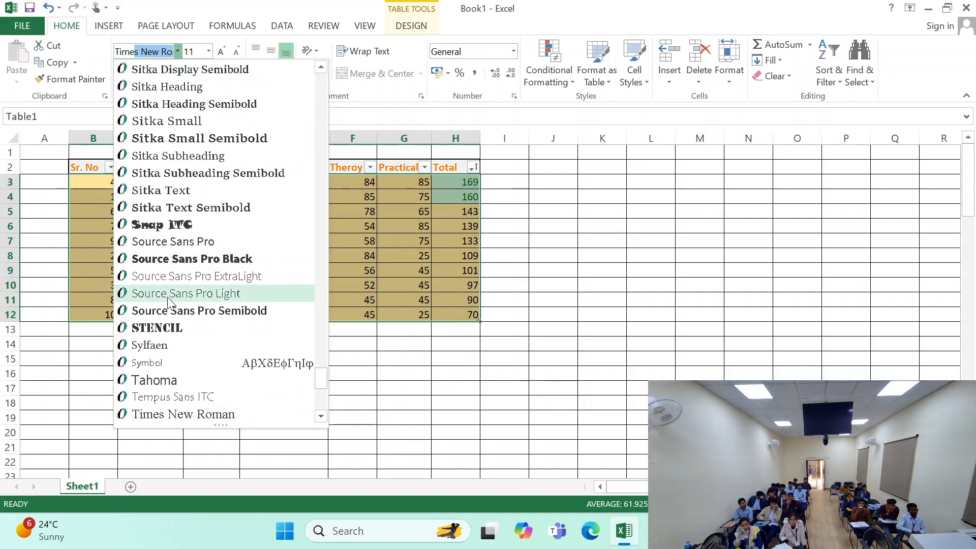
{"action": "key", "text": "Return"}
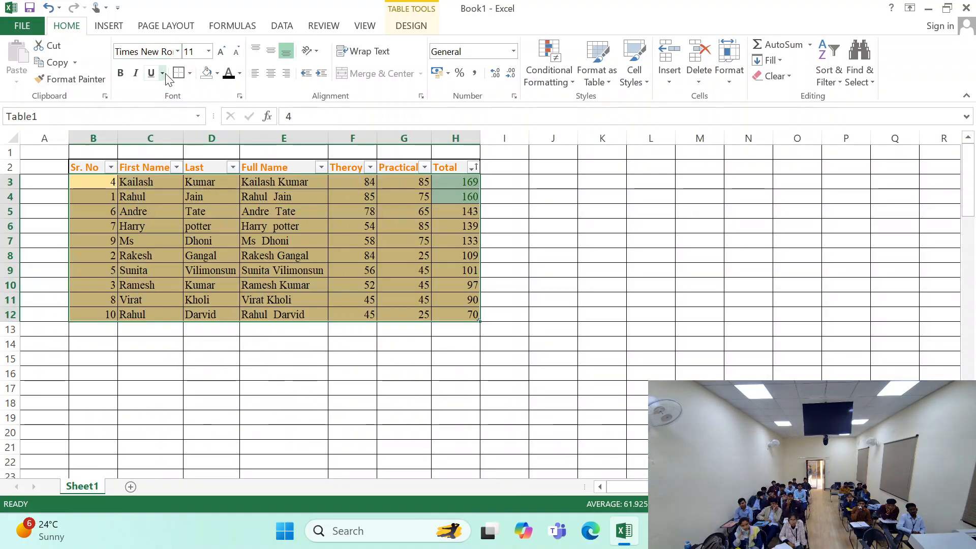
{"action": "left_click", "coordinate": [208, 52]}
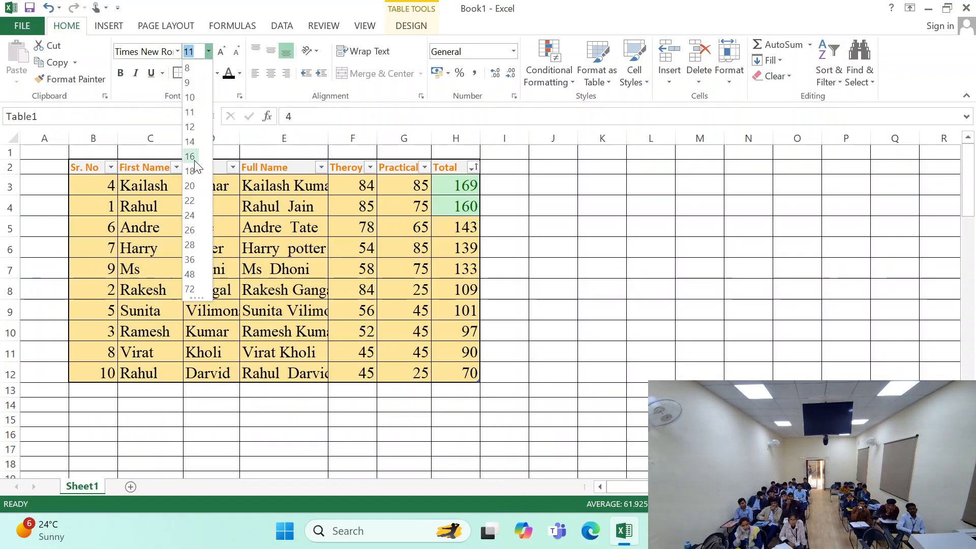
{"action": "left_click", "coordinate": [189, 141]}
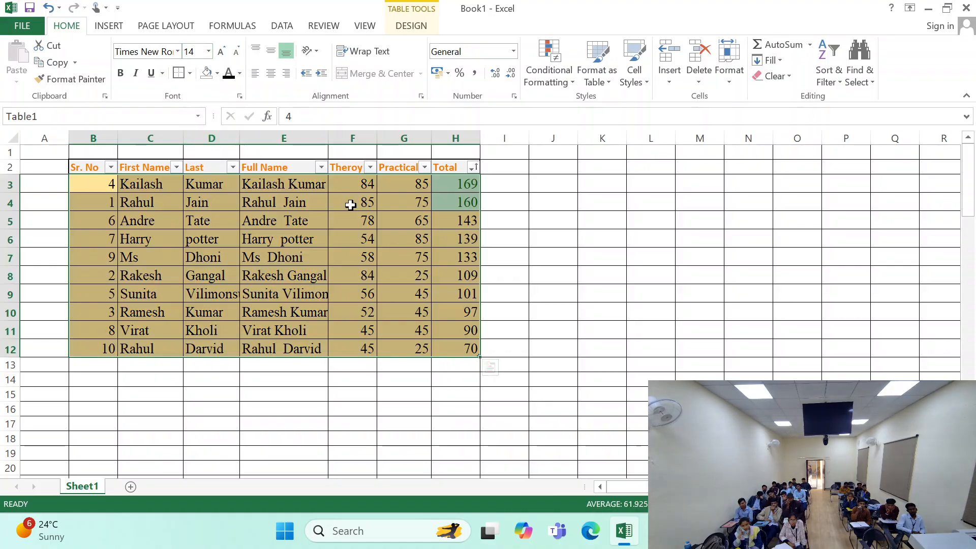
{"action": "left_click", "coordinate": [368, 257]}
- Enlarge the font size of the marks table's header row B2:H2
{"action": "left_click_drag", "start_coordinate": [89, 167], "coordinate": [452, 167]}
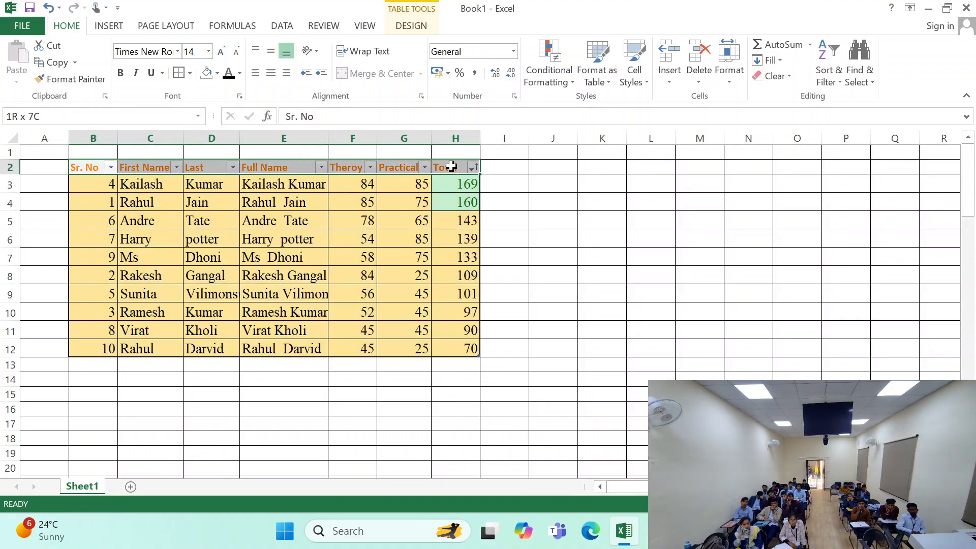
{"action": "left_click", "coordinate": [220, 52]}
{"action": "left_click", "coordinate": [138, 150]}
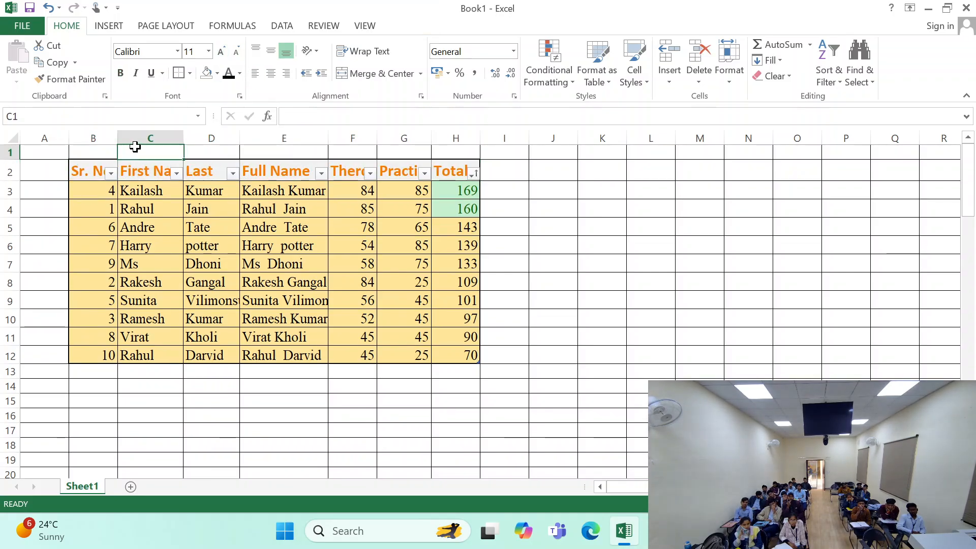
- AutoFit the widths of columns B to H to their contents
{"action": "left_click_drag", "start_coordinate": [93, 138], "coordinate": [456, 138]}
{"action": "double_click", "coordinate": [182, 137]}
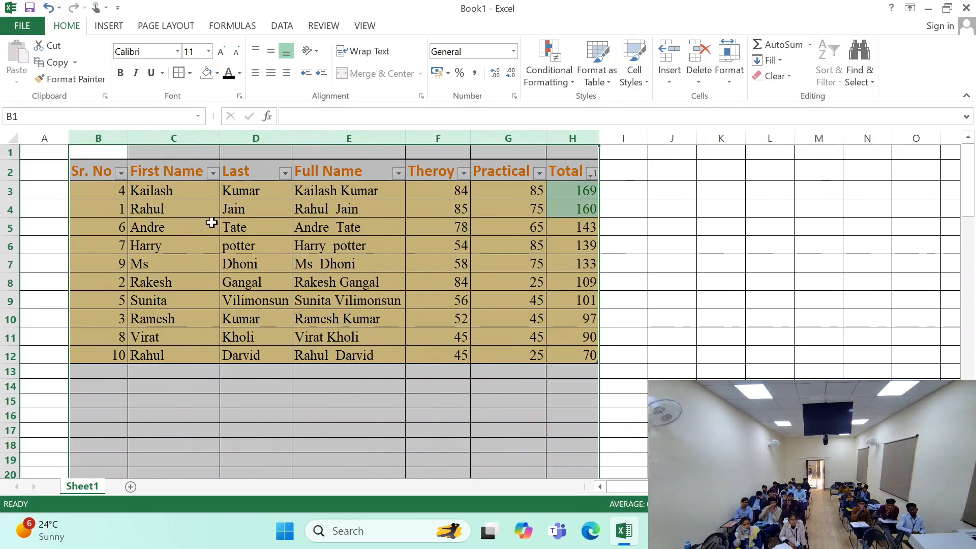
{"action": "left_click", "coordinate": [206, 263]}
{"action": "left_click", "coordinate": [104, 186]}
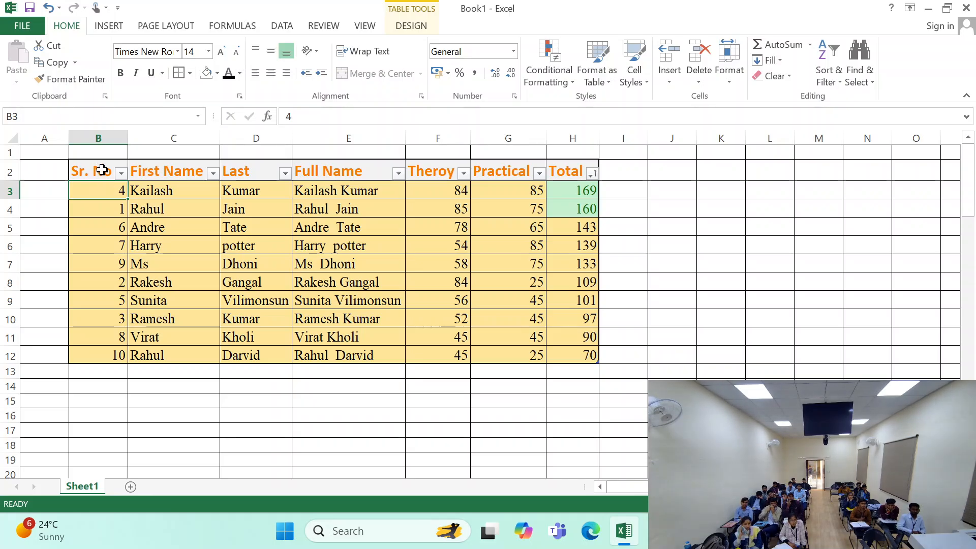
{"action": "left_click", "coordinate": [103, 169]}
{"action": "left_click_drag", "start_coordinate": [113, 190], "coordinate": [589, 356]}
- Create a new cell style named My style from an empty cell and check for it in the Cell Styles gallery
{"action": "left_click", "coordinate": [770, 263]}
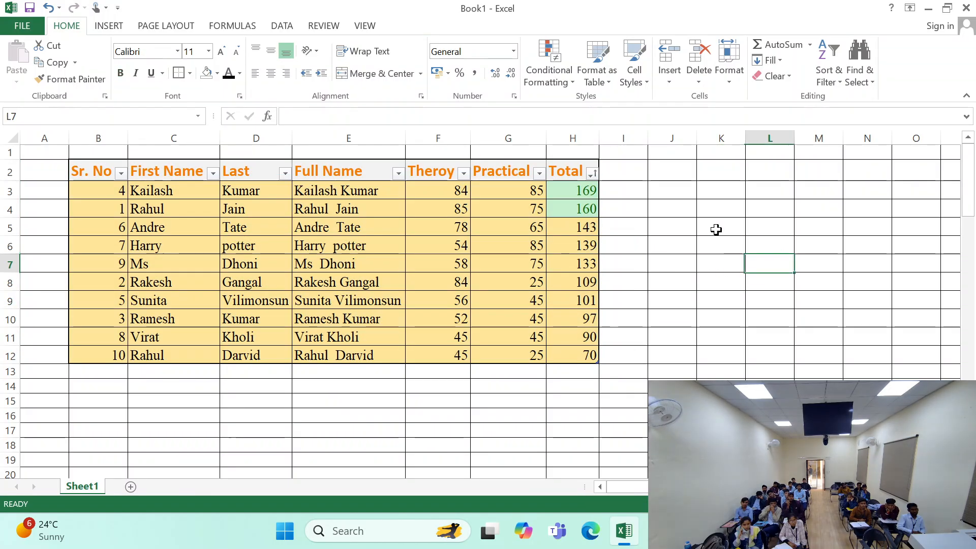
{"action": "left_click", "coordinate": [634, 70]}
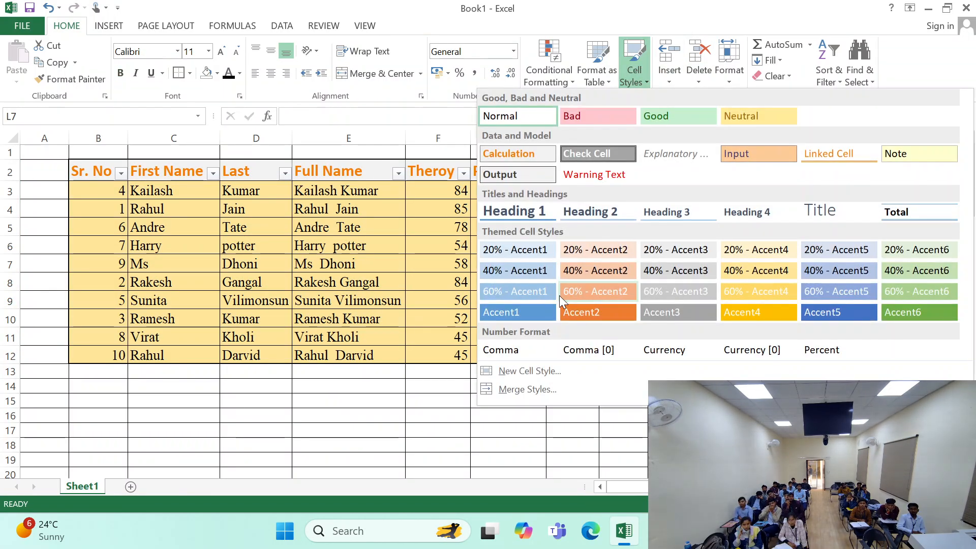
{"action": "left_click", "coordinate": [541, 376]}
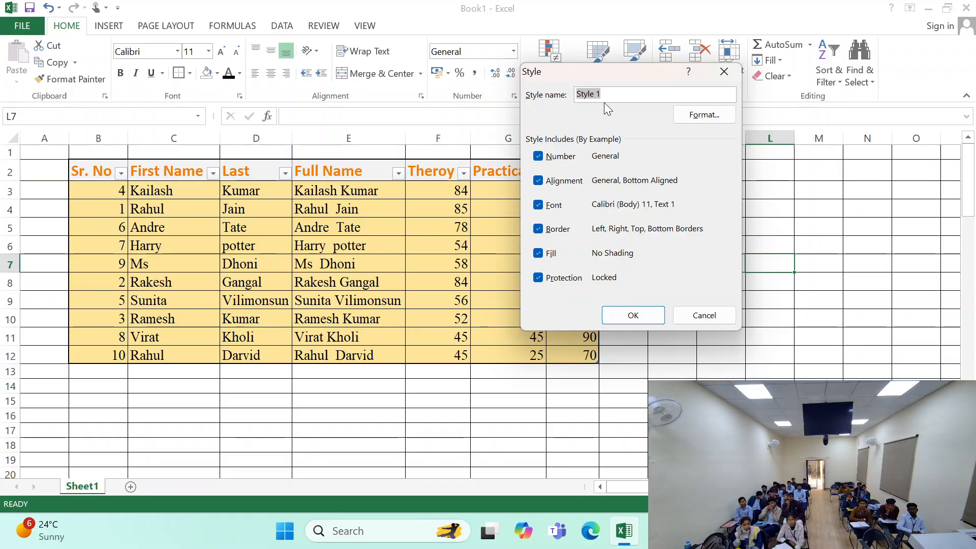
{"action": "type", "text": "My style"}
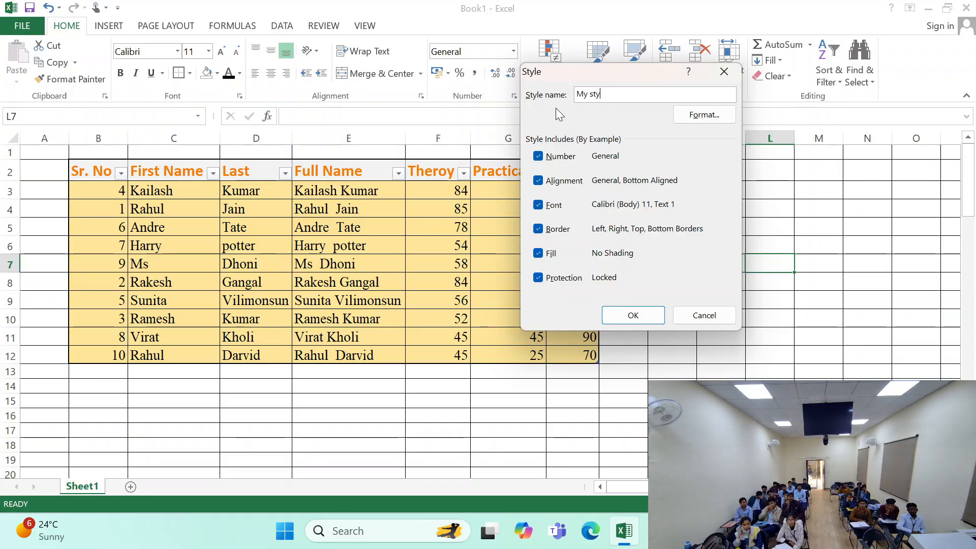
{"action": "left_click", "coordinate": [630, 314]}
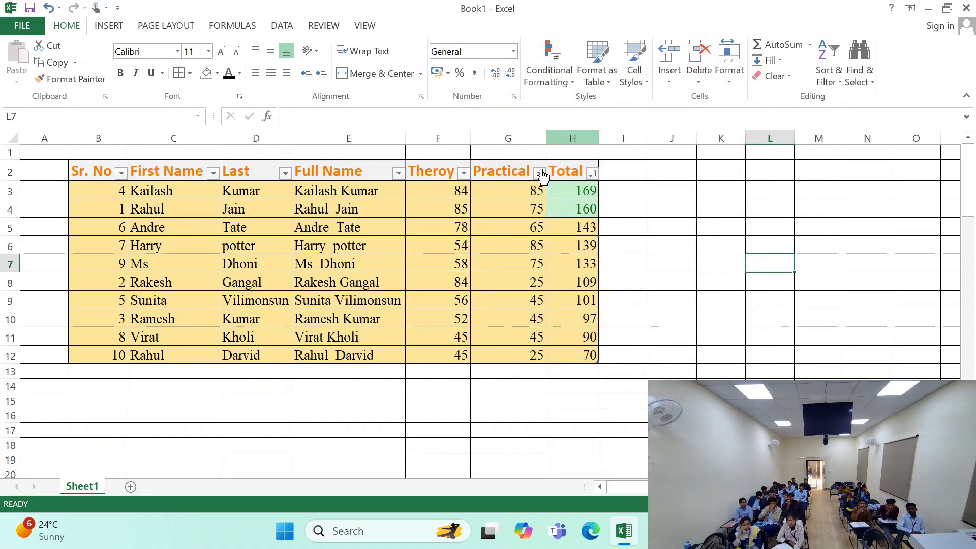
{"action": "left_click", "coordinate": [645, 79]}
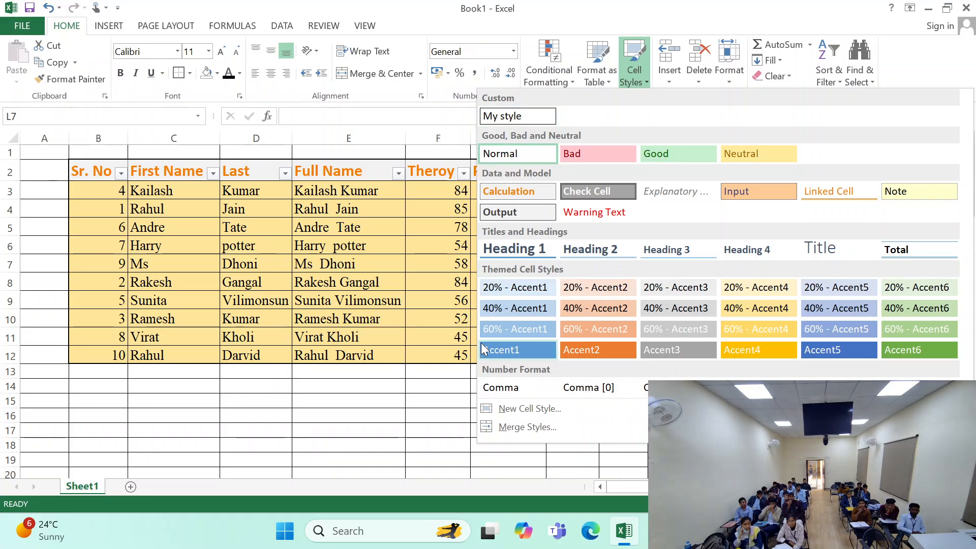
{"action": "left_click", "coordinate": [386, 403]}
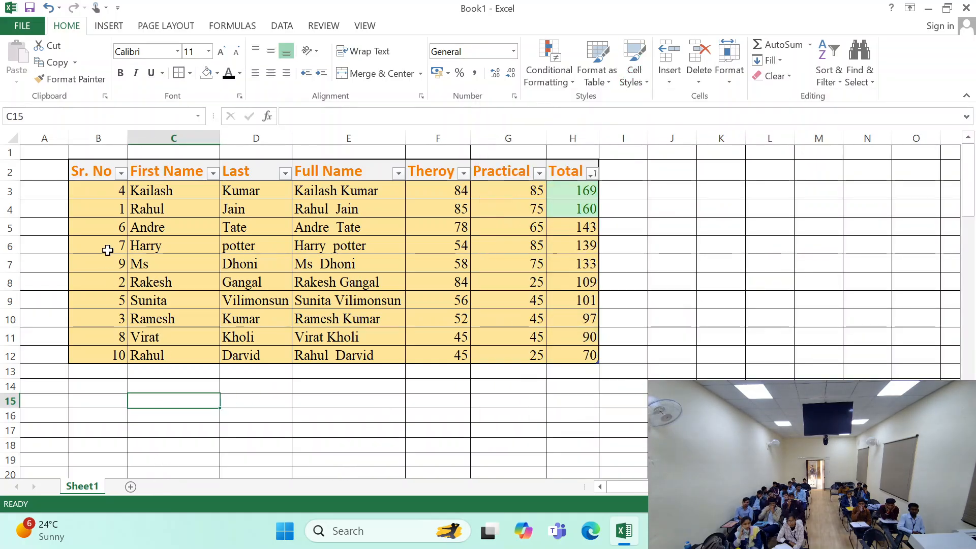
- Copy the marks data B3:H12 to cell B2 of a new sheet, pasting only the formulas without their formatting
{"action": "left_click_drag", "start_coordinate": [117, 192], "coordinate": [587, 360]}
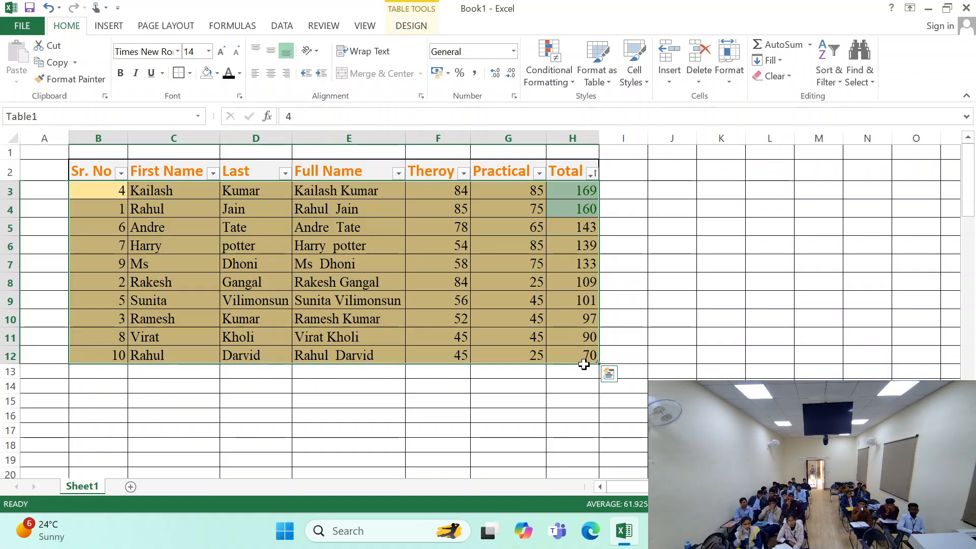
{"action": "key", "text": "ctrl+c"}
{"action": "left_click", "coordinate": [130, 487]}
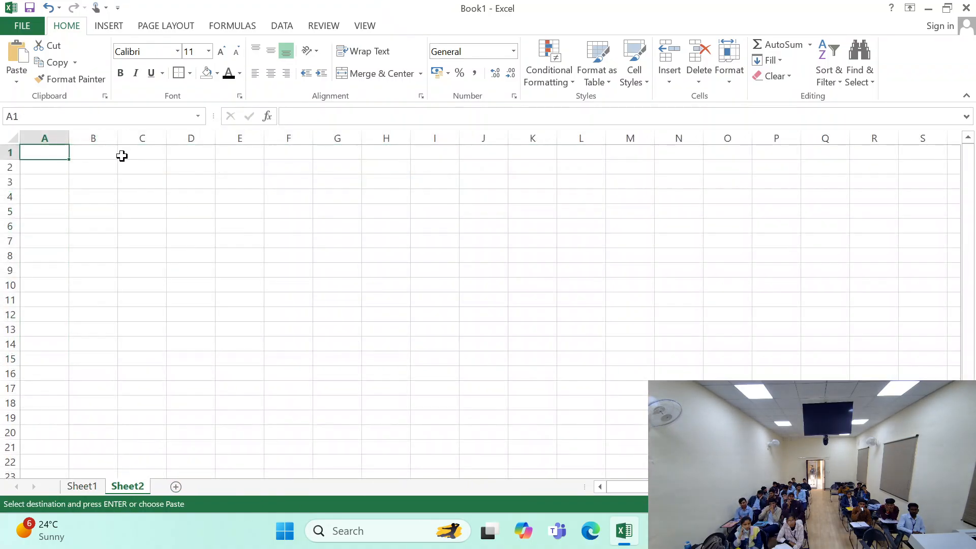
{"action": "left_click", "coordinate": [113, 169]}
{"action": "key", "text": "ctrl+v"}
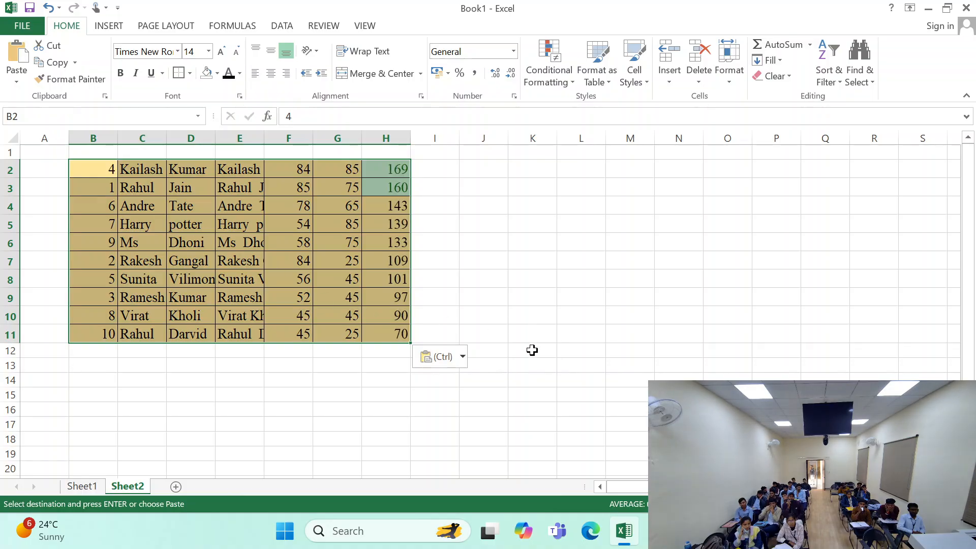
{"action": "left_click", "coordinate": [462, 357]}
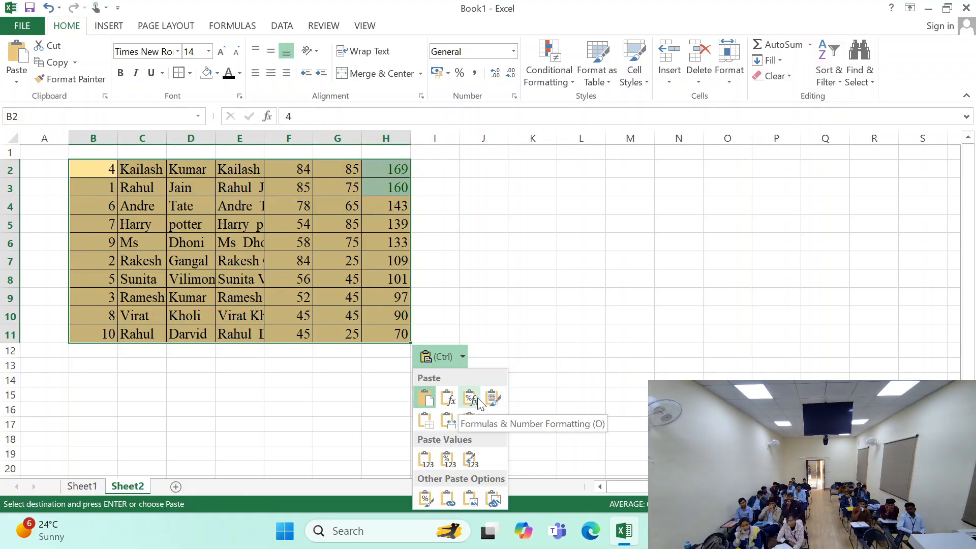
{"action": "left_click", "coordinate": [449, 402]}
{"action": "left_click", "coordinate": [553, 256]}
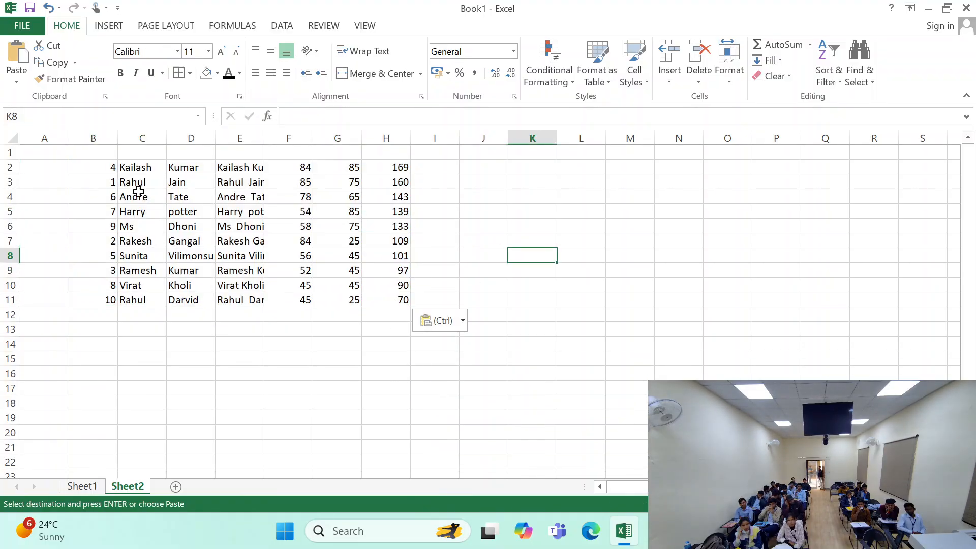
- Apply the custom cell style My style to the range B2:H12 on Sheet2
{"action": "left_click_drag", "start_coordinate": [102, 170], "coordinate": [386, 315]}
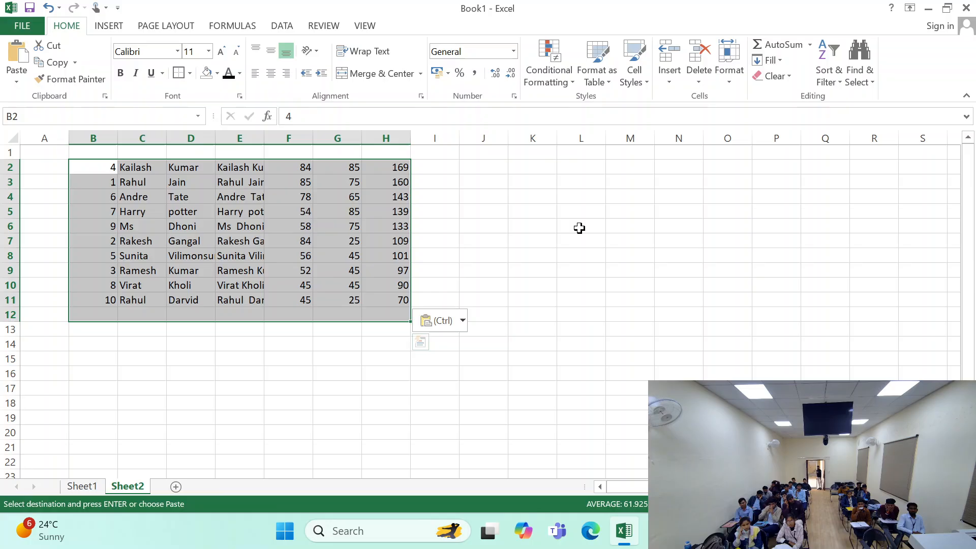
{"action": "left_click", "coordinate": [642, 74]}
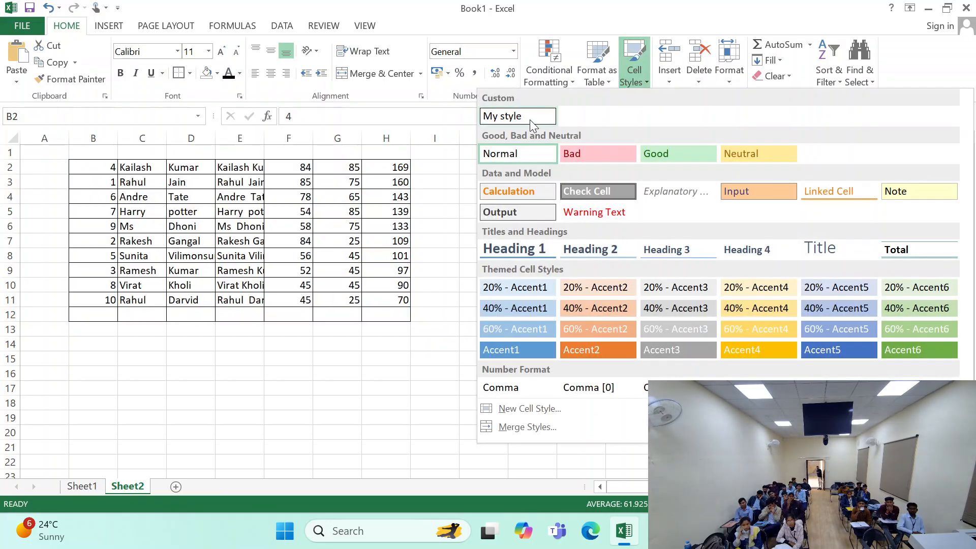
{"action": "left_click", "coordinate": [529, 120]}
{"action": "left_click", "coordinate": [634, 77]}
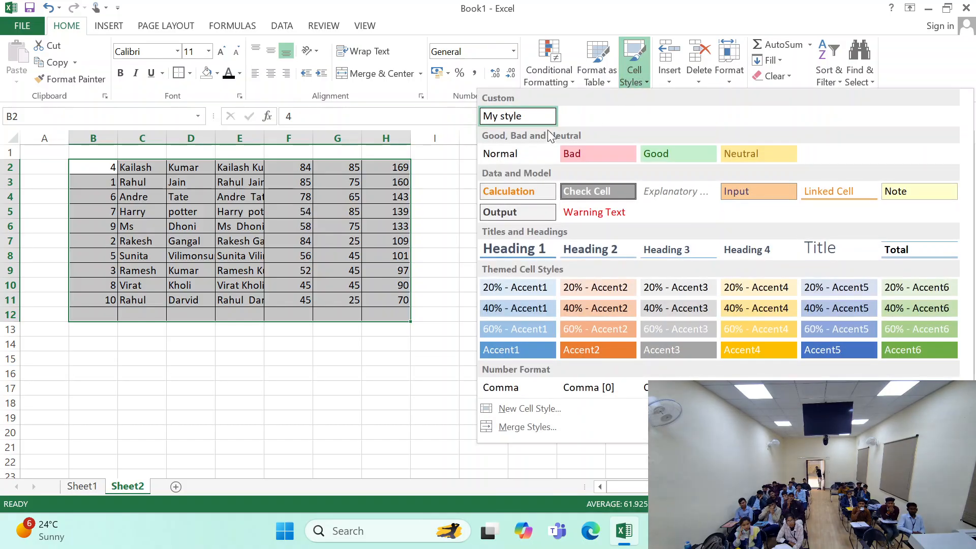
{"action": "left_click", "coordinate": [532, 121]}
{"action": "left_click", "coordinate": [434, 226]}
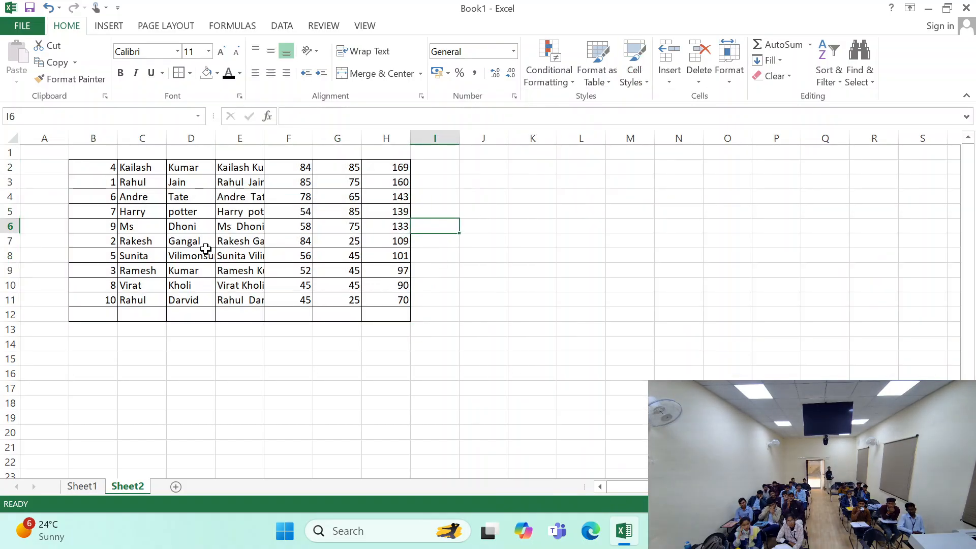
{"action": "left_click", "coordinate": [192, 227]}
- Format B2:H12 as a table with the black banded light style, leaving the existing-headers option off
{"action": "left_click_drag", "start_coordinate": [83, 166], "coordinate": [386, 314]}
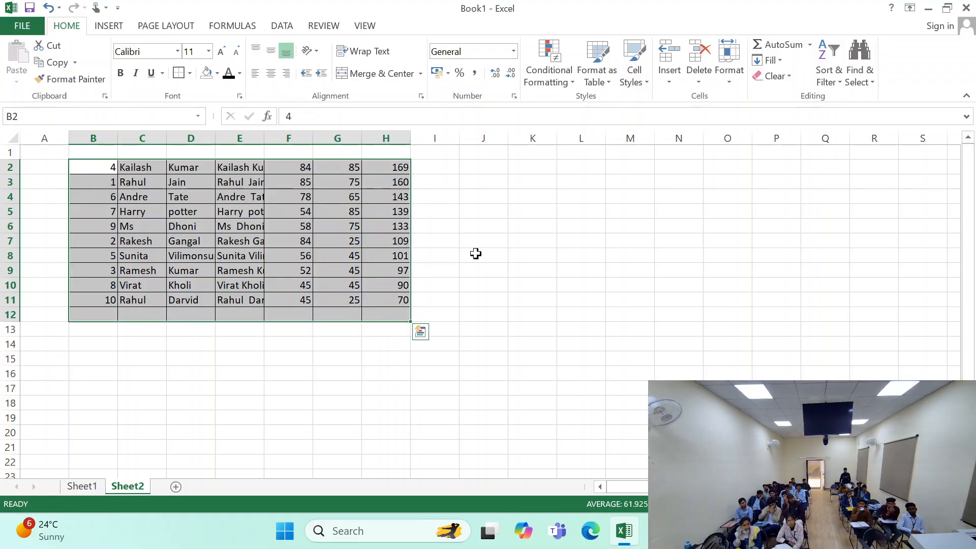
{"action": "left_click", "coordinate": [583, 81]}
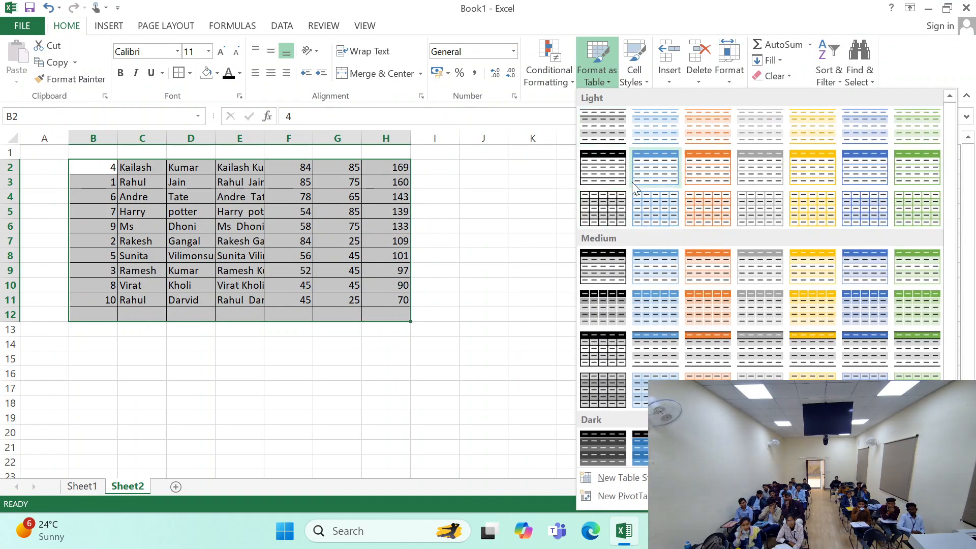
{"action": "left_click", "coordinate": [618, 131]}
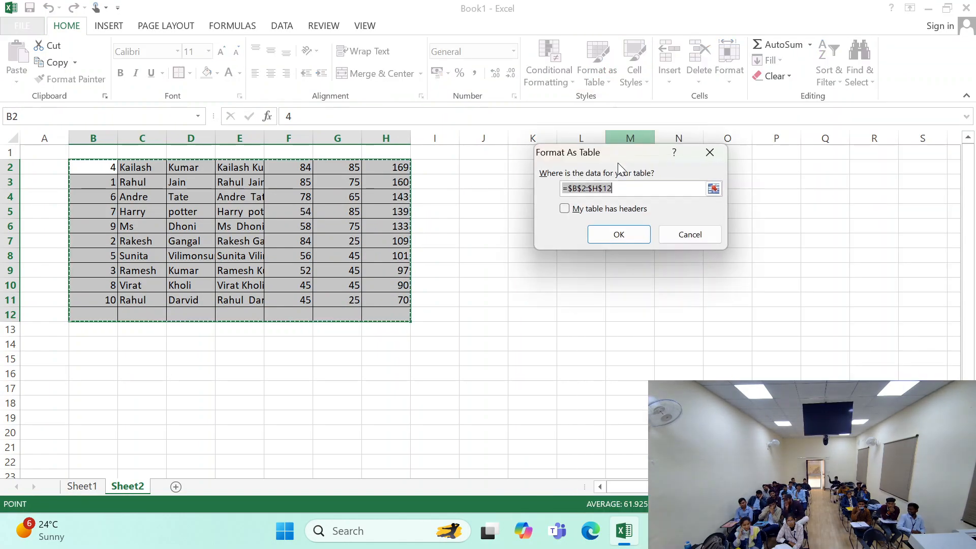
{"action": "left_click", "coordinate": [618, 233]}
{"action": "left_click", "coordinate": [555, 172]}
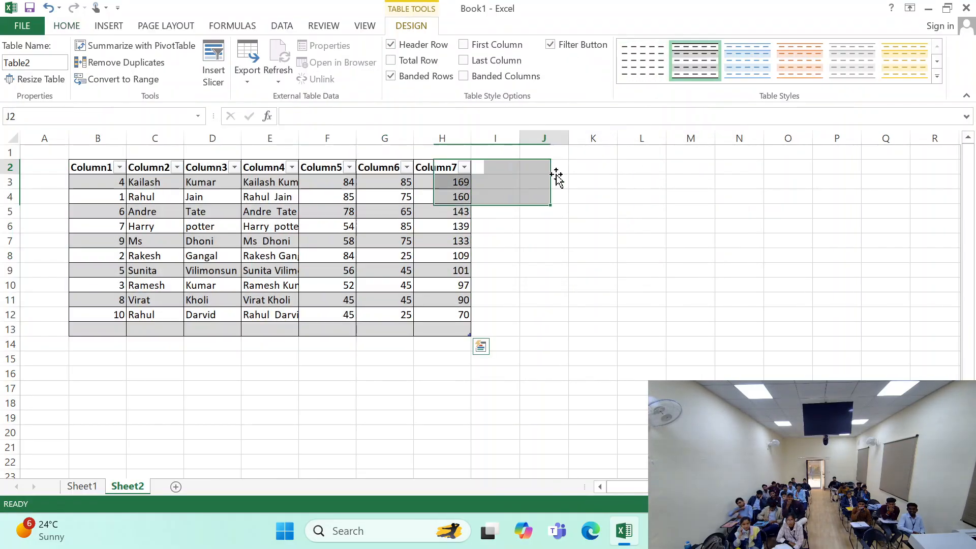
- Apply the My style cell style to the new table's data rows B3:H13
{"action": "left_click_drag", "start_coordinate": [116, 162], "coordinate": [433, 328]}
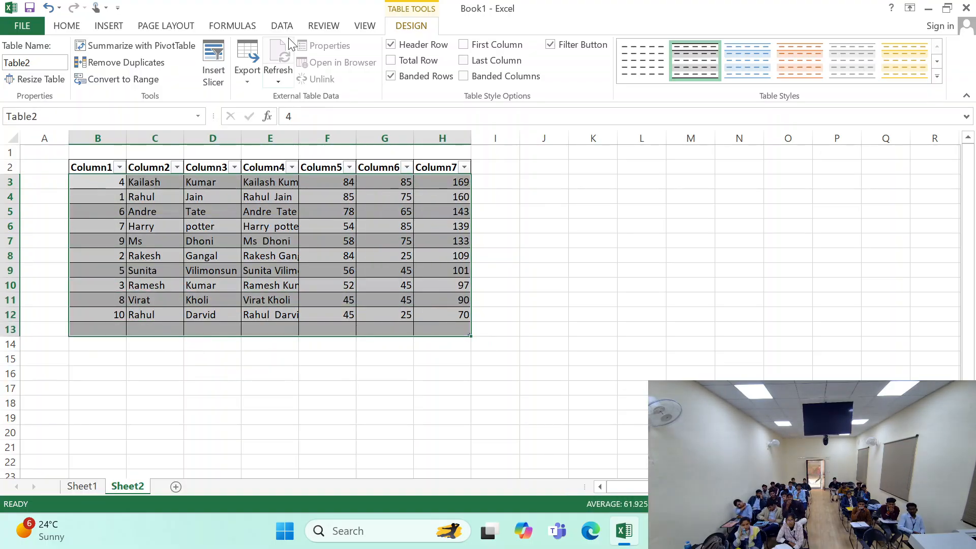
{"action": "left_click", "coordinate": [78, 26]}
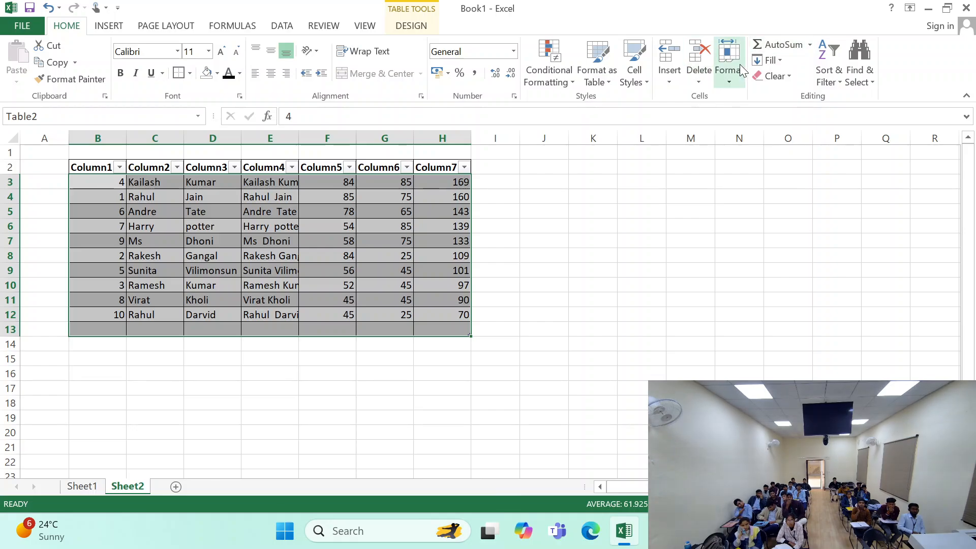
{"action": "left_click", "coordinate": [635, 72]}
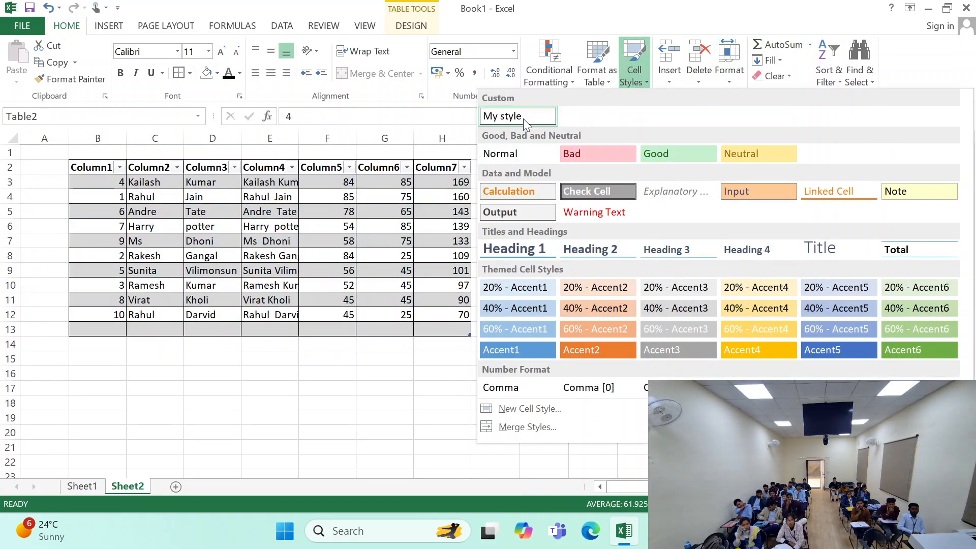
{"action": "left_click", "coordinate": [535, 124]}
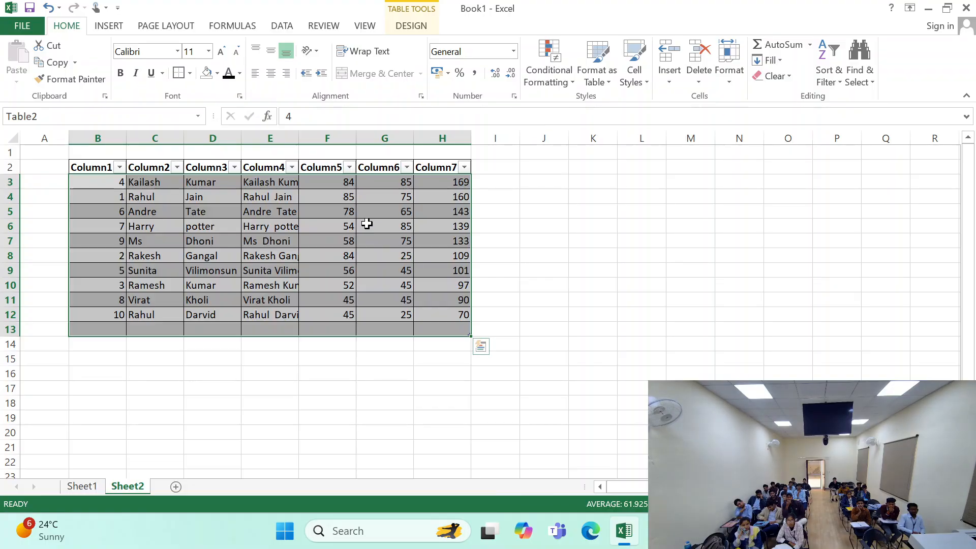
{"action": "left_click", "coordinate": [384, 229]}
- Apply the 20% - Accent2 cell style to the whole table B2:H13, including its header row
{"action": "left_click_drag", "start_coordinate": [84, 166], "coordinate": [442, 325]}
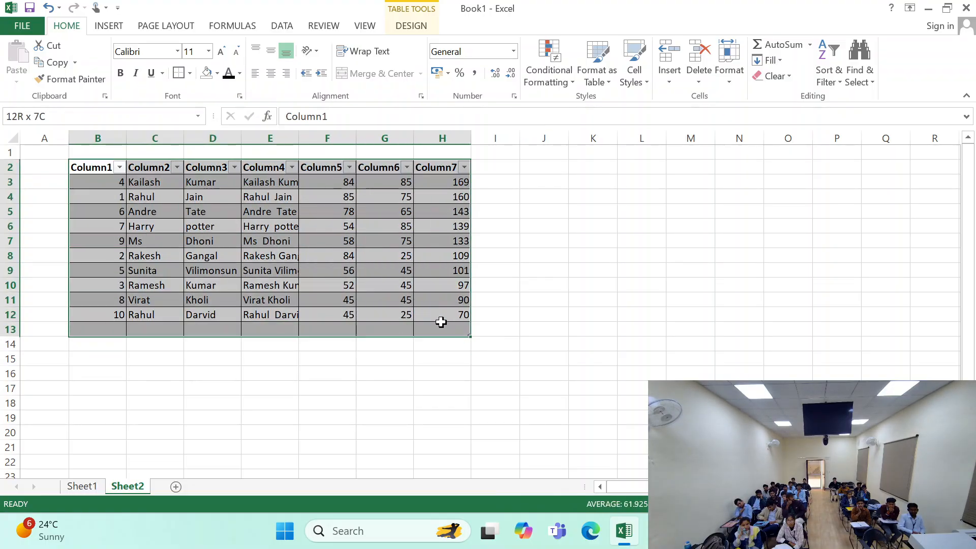
{"action": "left_click", "coordinate": [630, 71]}
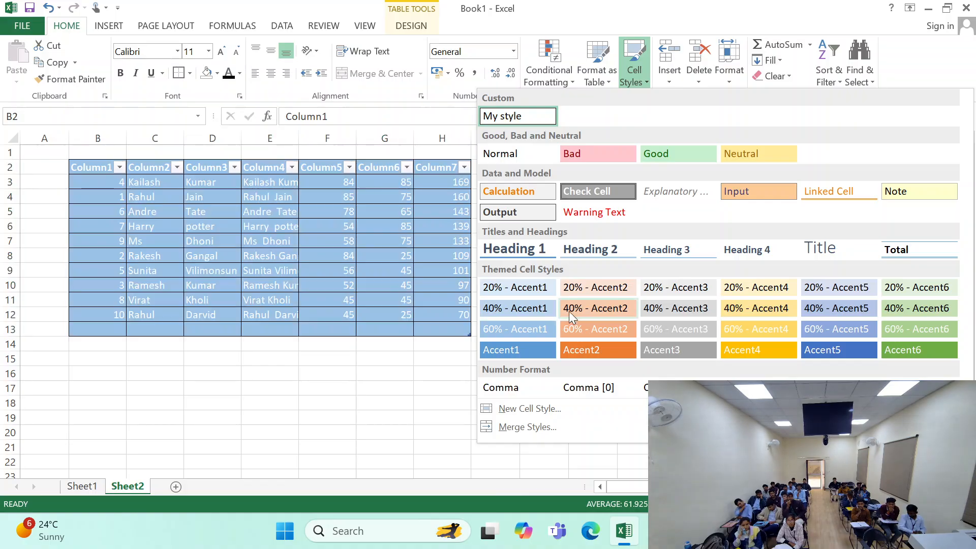
{"action": "left_click", "coordinate": [572, 301]}
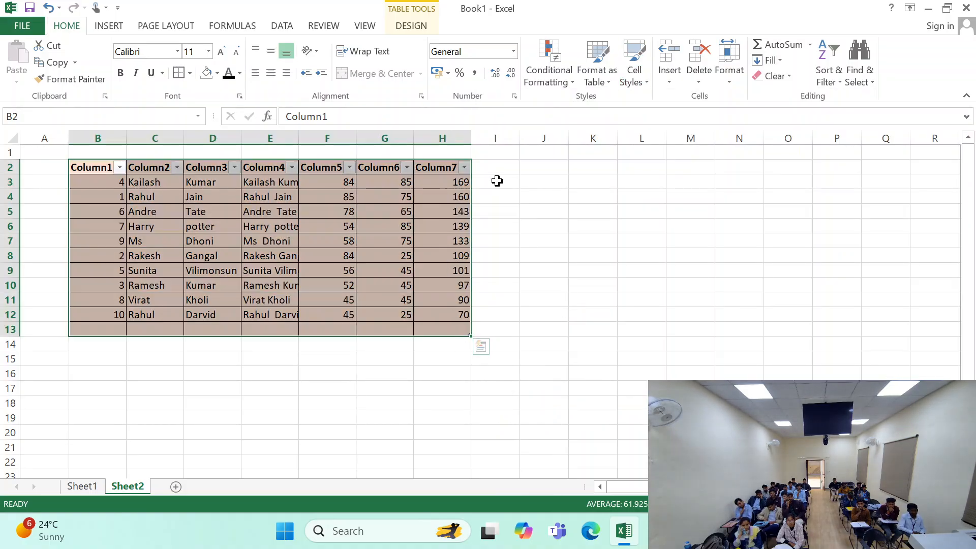
{"action": "left_click", "coordinate": [455, 184]}
- Apply the Bad cell style to the table's header row B2:H2
{"action": "left_click_drag", "start_coordinate": [79, 167], "coordinate": [460, 167]}
{"action": "left_click", "coordinate": [597, 63]}
{"action": "left_click", "coordinate": [634, 64]}
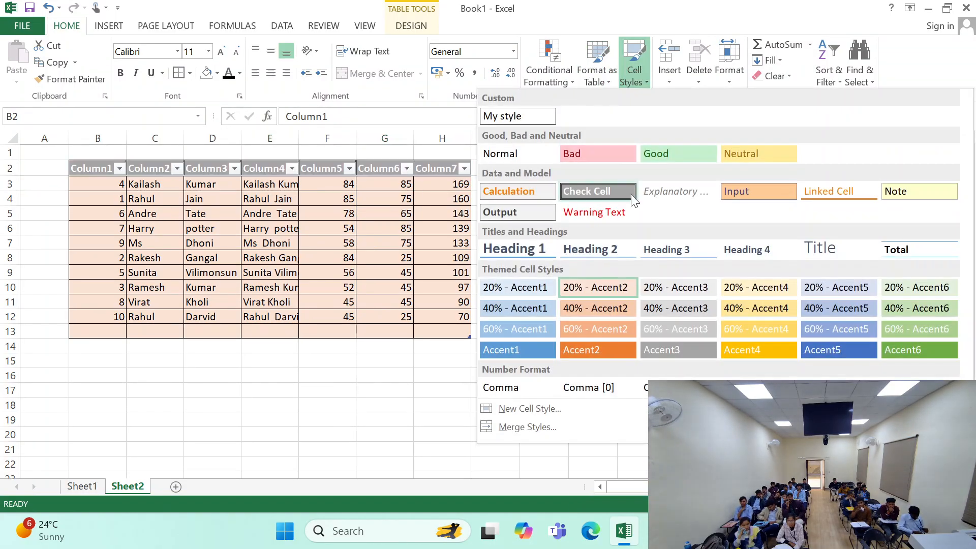
{"action": "left_click", "coordinate": [606, 145]}
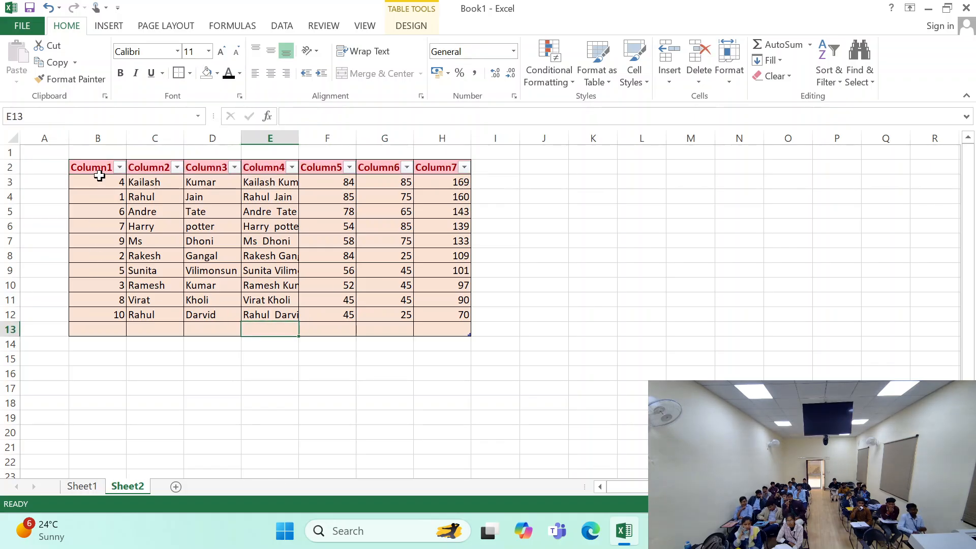
{"action": "left_click_drag", "start_coordinate": [96, 168], "coordinate": [427, 330]}
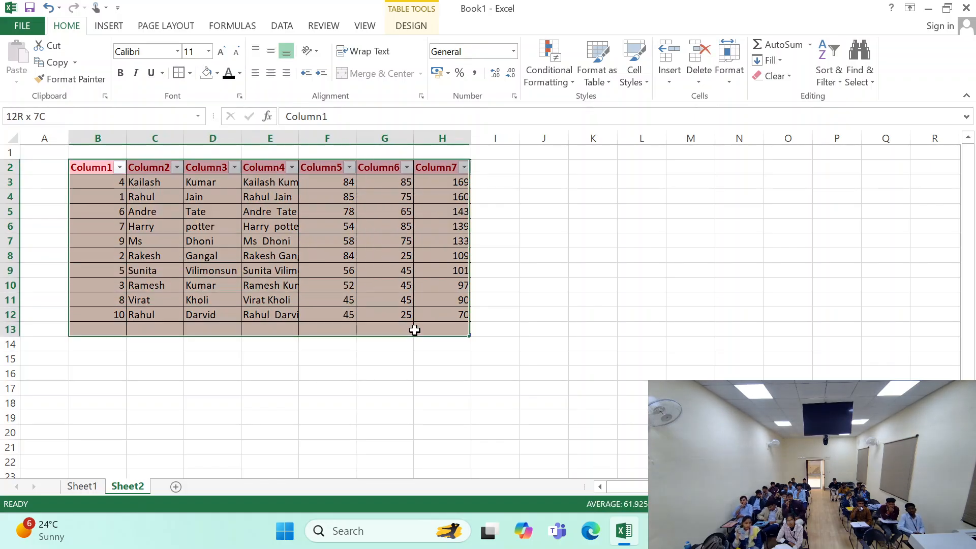
{"action": "left_click", "coordinate": [610, 79]}
{"action": "left_click", "coordinate": [630, 75]}
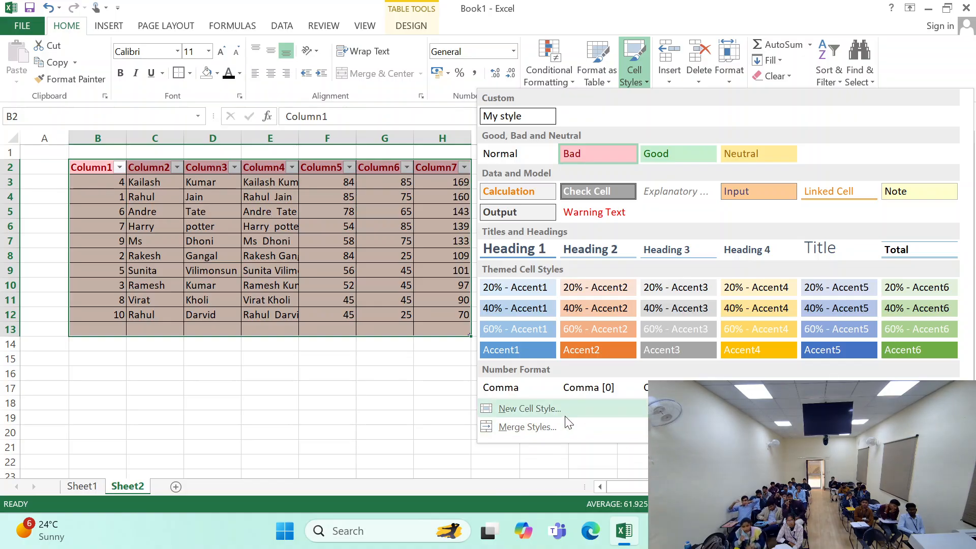
{"action": "left_click", "coordinate": [566, 417]}
{"action": "left_click", "coordinate": [553, 205]}
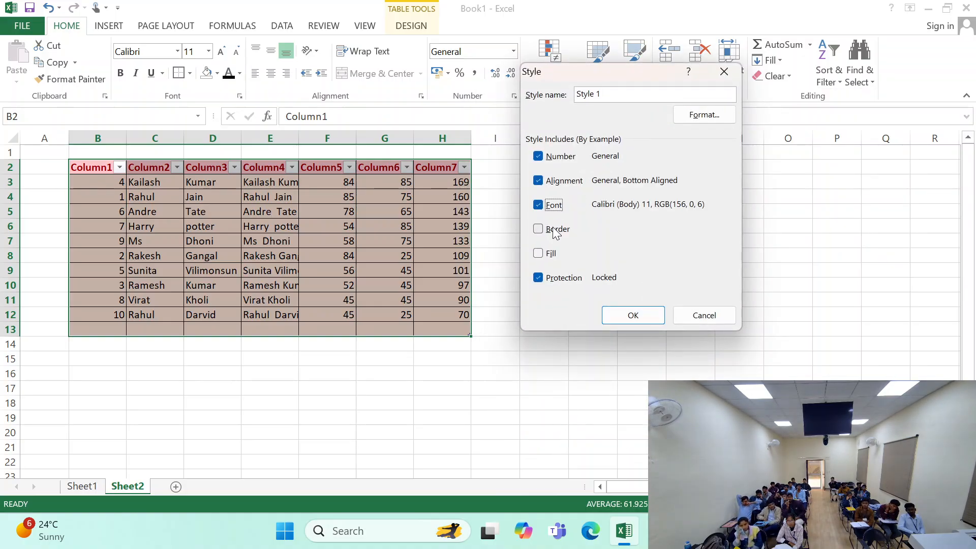
{"action": "left_click", "coordinate": [688, 316]}
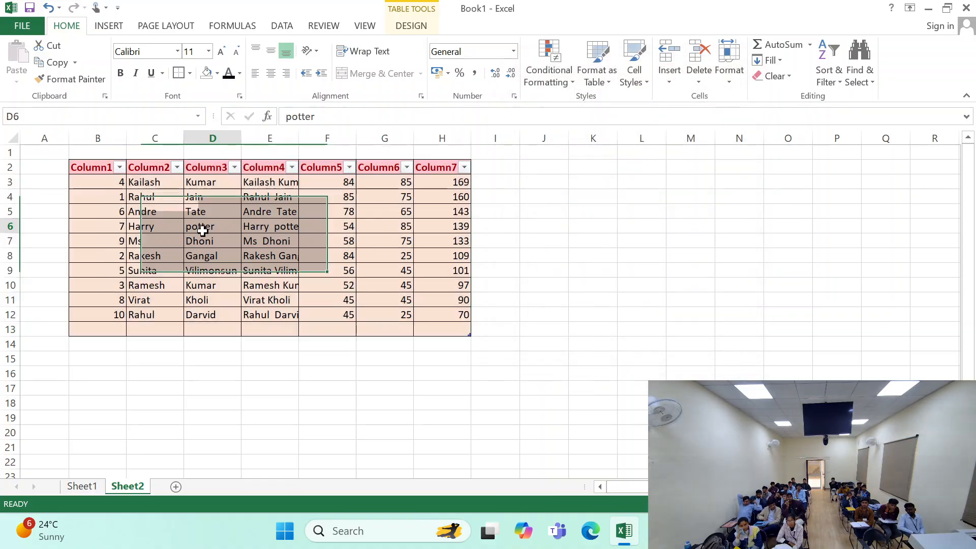
{"action": "left_click", "coordinate": [200, 227]}
- Set the font of the whole table B2:H13 to Arial Black
{"action": "left_click_drag", "start_coordinate": [104, 170], "coordinate": [443, 335]}
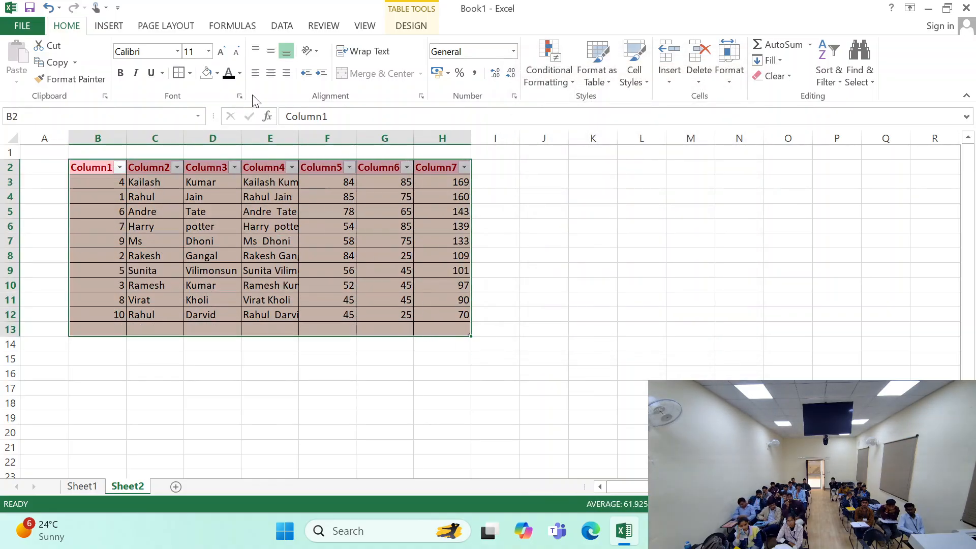
{"action": "left_click", "coordinate": [178, 52]}
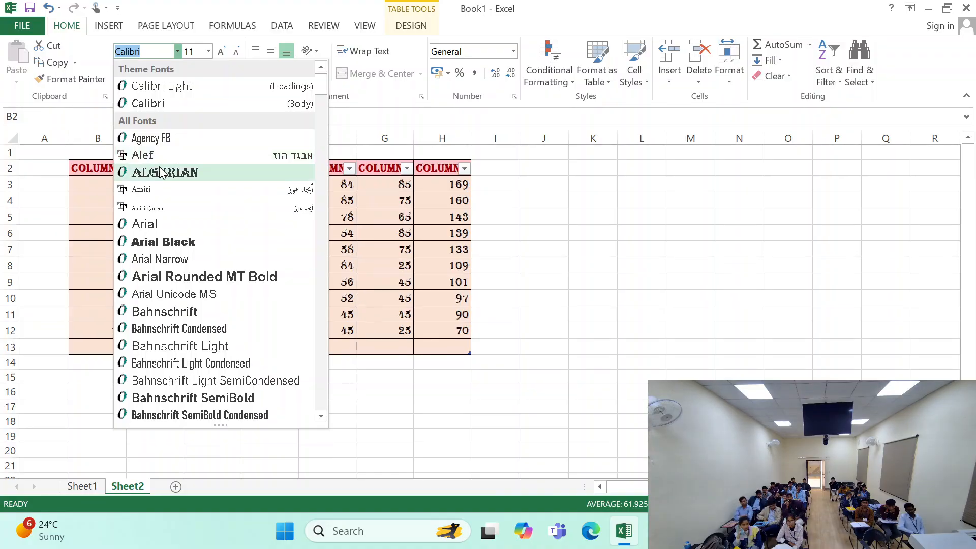
{"action": "left_click", "coordinate": [162, 241]}
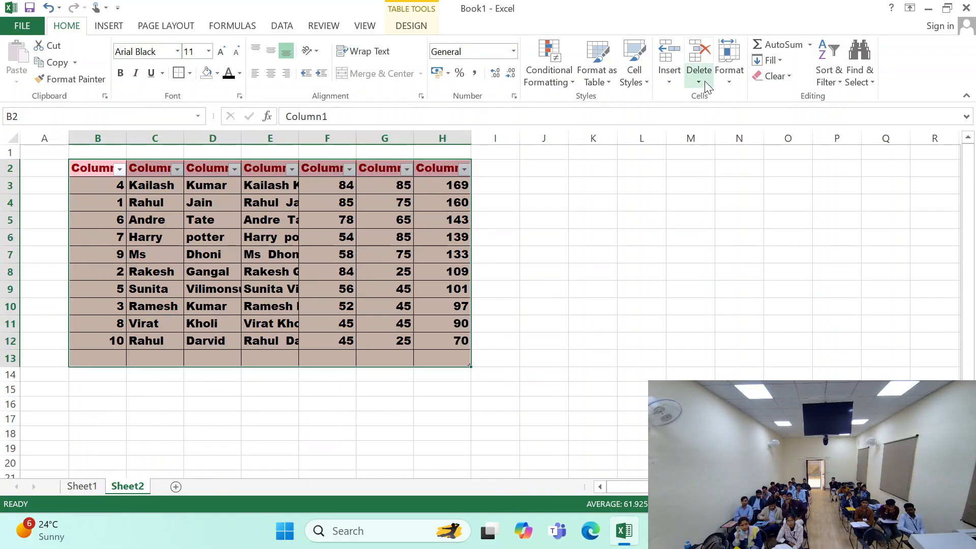
- Create a new cell style from the formatted table under the suggested name, including number, alignment, font, border, fill and protection
{"action": "left_click", "coordinate": [633, 64]}
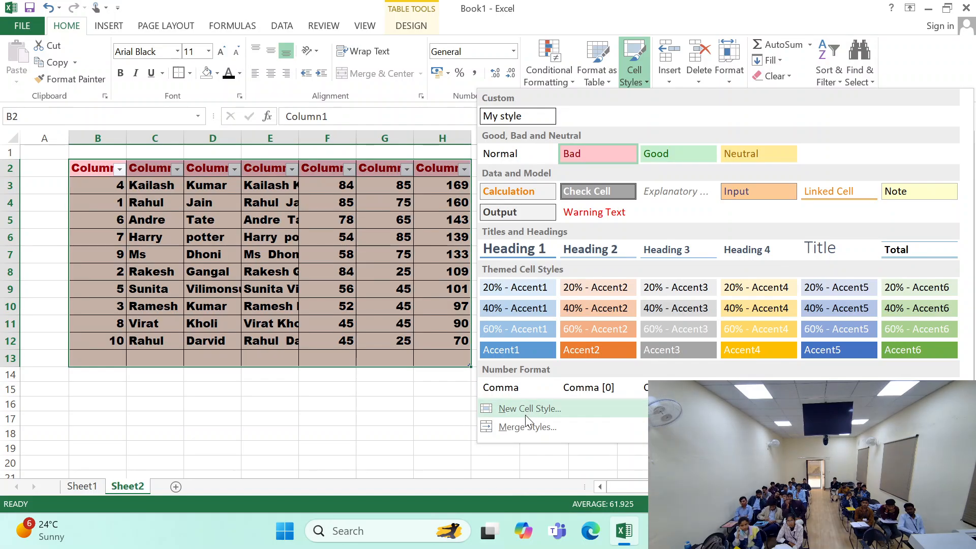
{"action": "left_click", "coordinate": [528, 407]}
{"action": "left_click", "coordinate": [543, 206]}
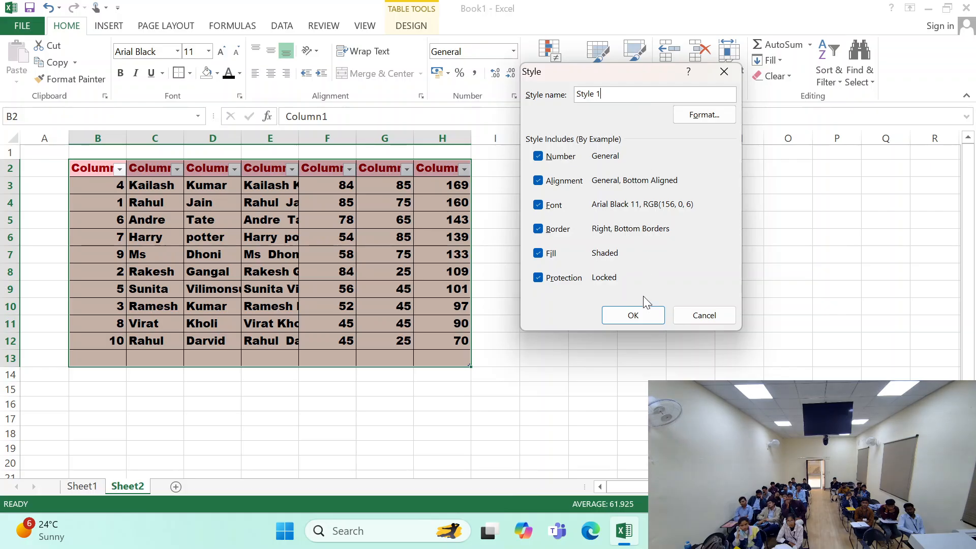
{"action": "left_click", "coordinate": [635, 313]}
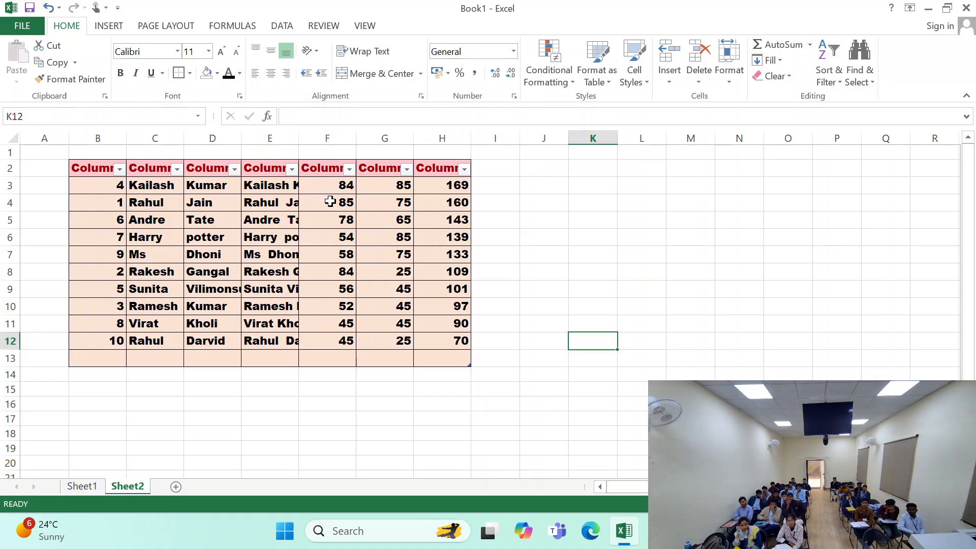
{"action": "left_click_drag", "start_coordinate": [323, 185], "coordinate": [451, 305]}
{"action": "left_click", "coordinate": [592, 237]}
- Enter the numbers 1 to 10 down column K in cells K3:K12 of Sheet2
{"action": "left_click", "coordinate": [604, 185]}
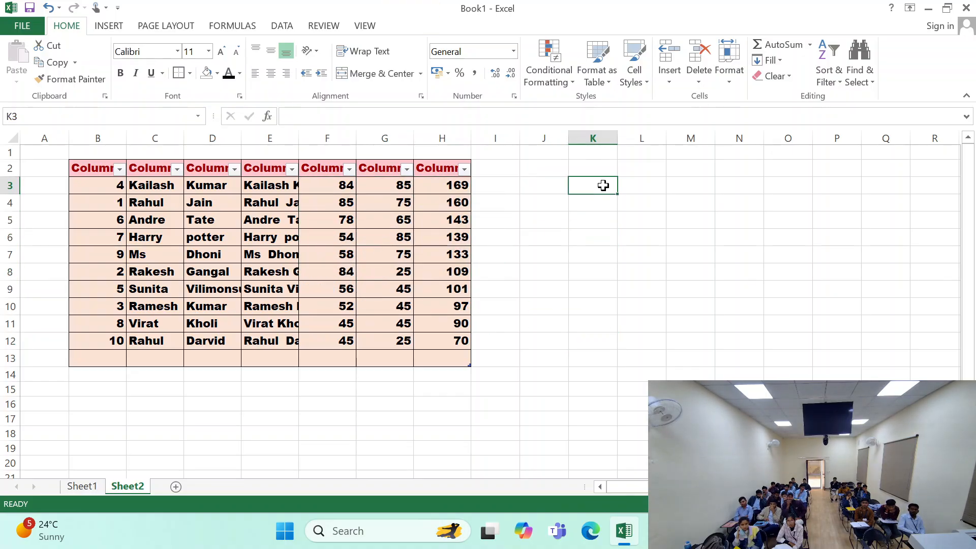
{"action": "type", "text": "1"}
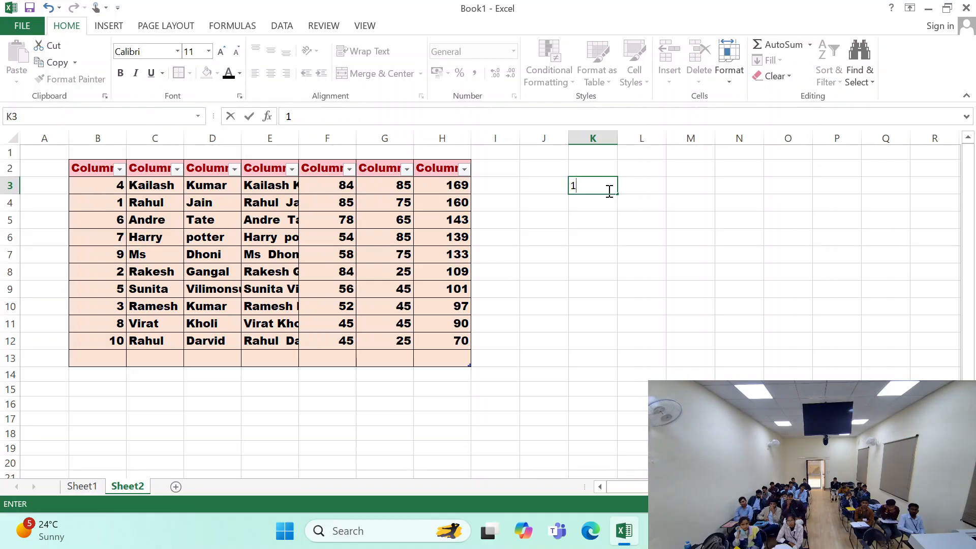
{"action": "key", "text": "Return"}
{"action": "type", "text": "2"}
{"action": "key", "text": "Return"}
{"action": "type", "text": "3"}
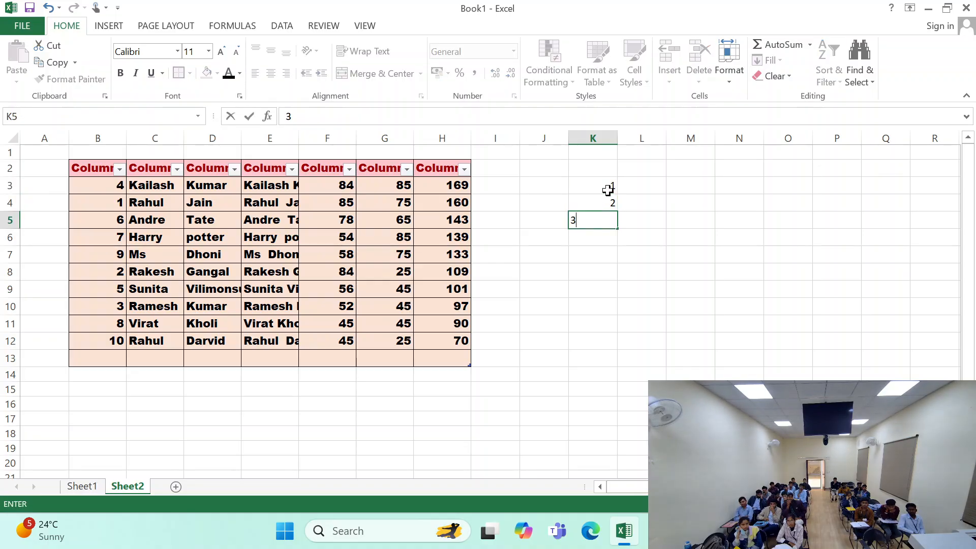
{"action": "key", "text": "Return"}
{"action": "type", "text": "4"}
{"action": "key", "text": "Return"}
{"action": "type", "text": "5"}
{"action": "key", "text": "Return"}
{"action": "type", "text": "6"}
{"action": "key", "text": "Return"}
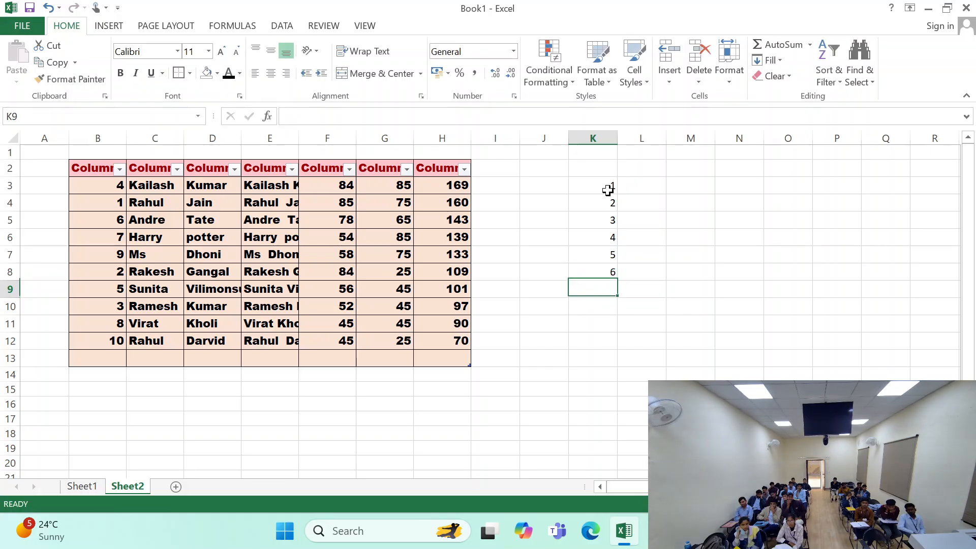
{"action": "type", "text": "7"}
{"action": "key", "text": "Return"}
{"action": "type", "text": "8"}
{"action": "key", "text": "Return"}
{"action": "type", "text": "9"}
{"action": "key", "text": "Return"}
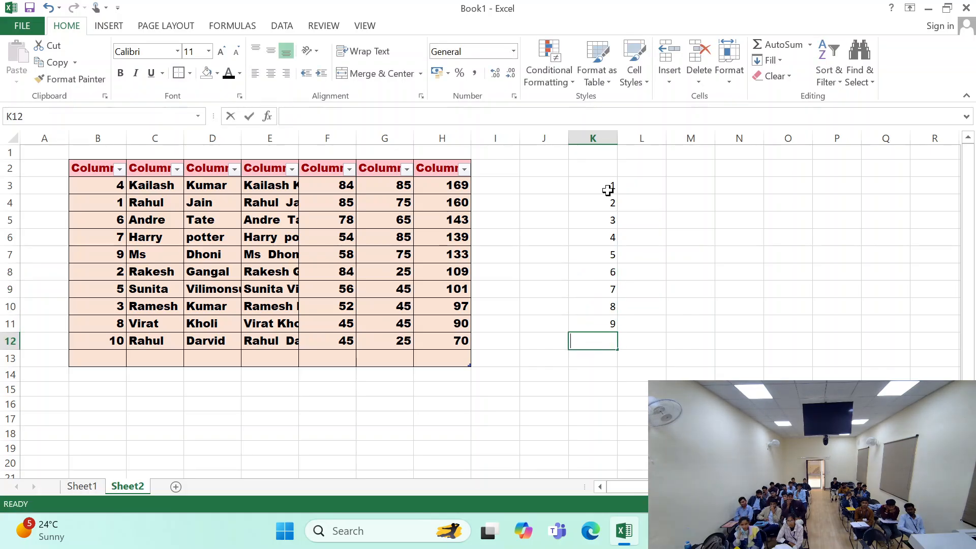
{"action": "type", "text": "10"}
- Apply the custom cell style Style 1 to the numbers in K3:K12
{"action": "left_click_drag", "start_coordinate": [608, 191], "coordinate": [579, 340]}
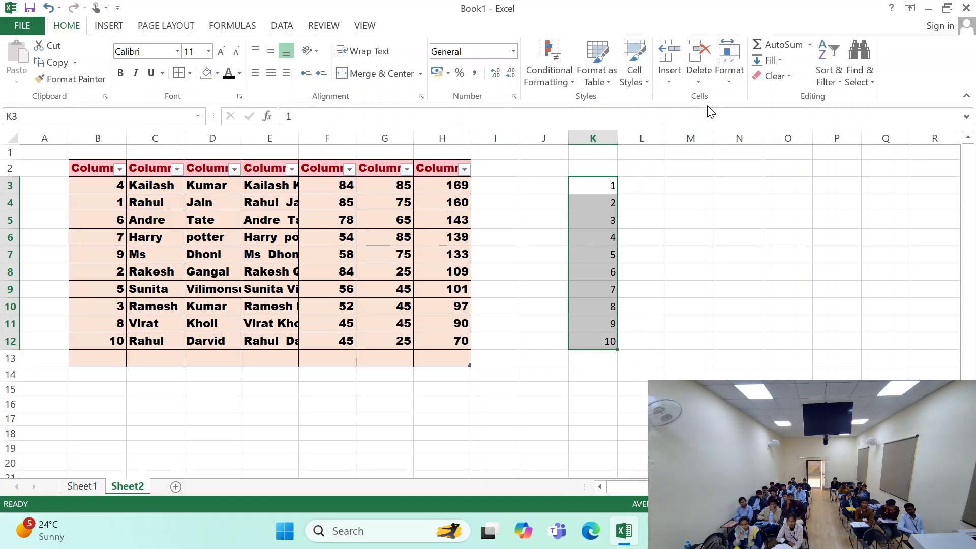
{"action": "left_click", "coordinate": [634, 75]}
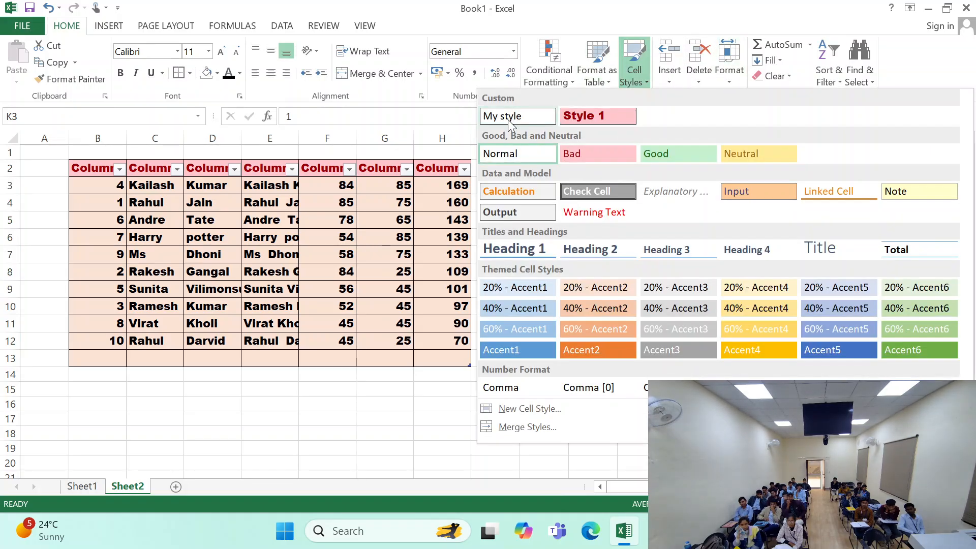
{"action": "left_click", "coordinate": [581, 113]}
{"action": "left_click", "coordinate": [681, 287]}
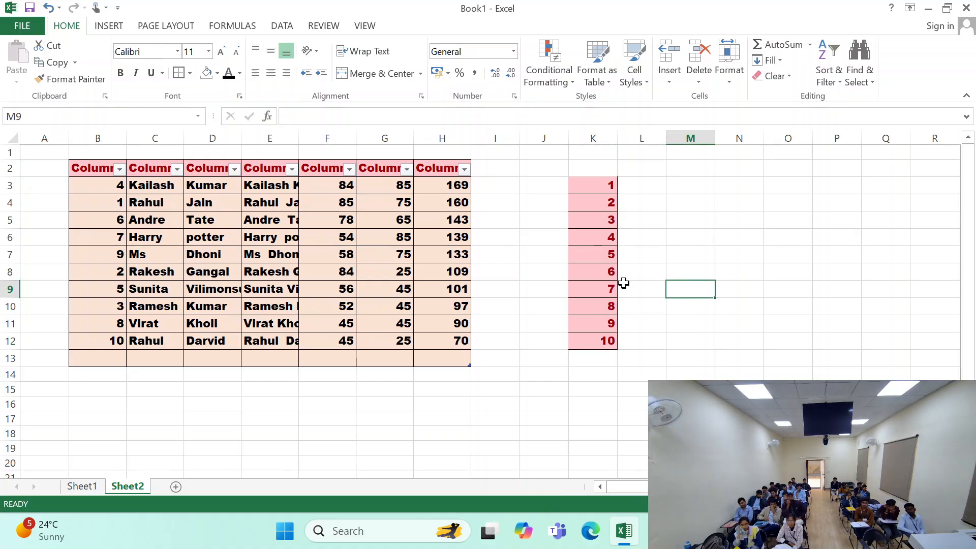
- Delete the custom cell style My style from the workbook's cell styles
{"action": "left_click_drag", "start_coordinate": [606, 186], "coordinate": [608, 340]}
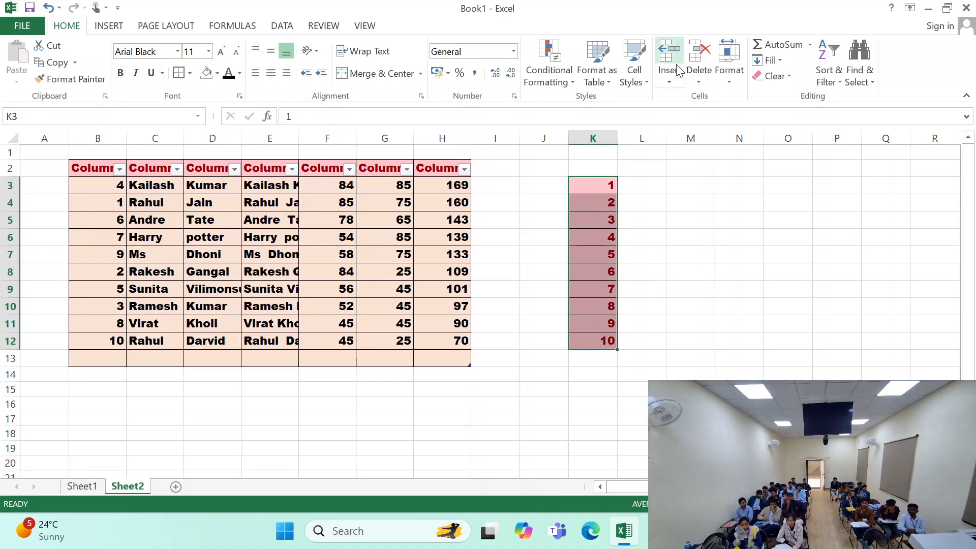
{"action": "left_click", "coordinate": [634, 74]}
{"action": "right_click", "coordinate": [530, 119]}
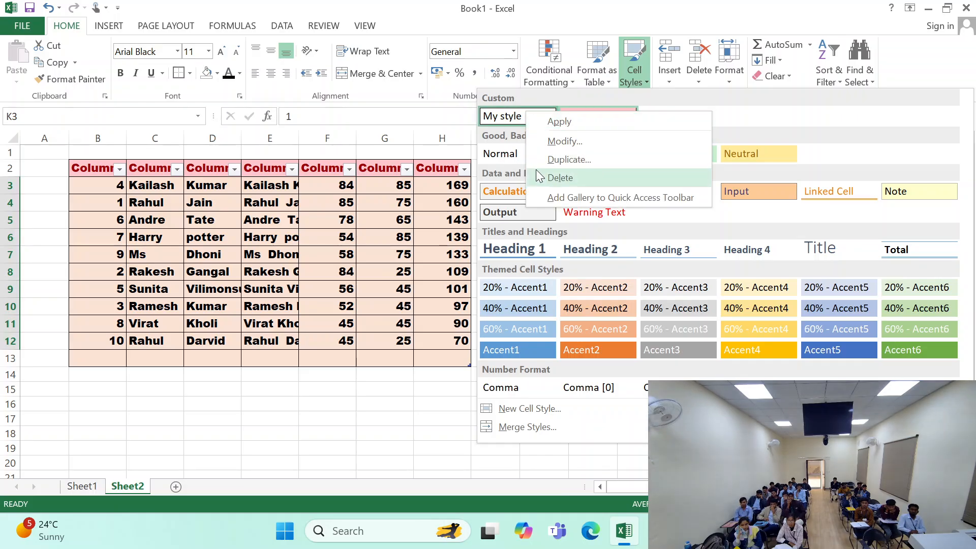
{"action": "left_click", "coordinate": [635, 178]}
{"action": "left_click", "coordinate": [641, 157]}
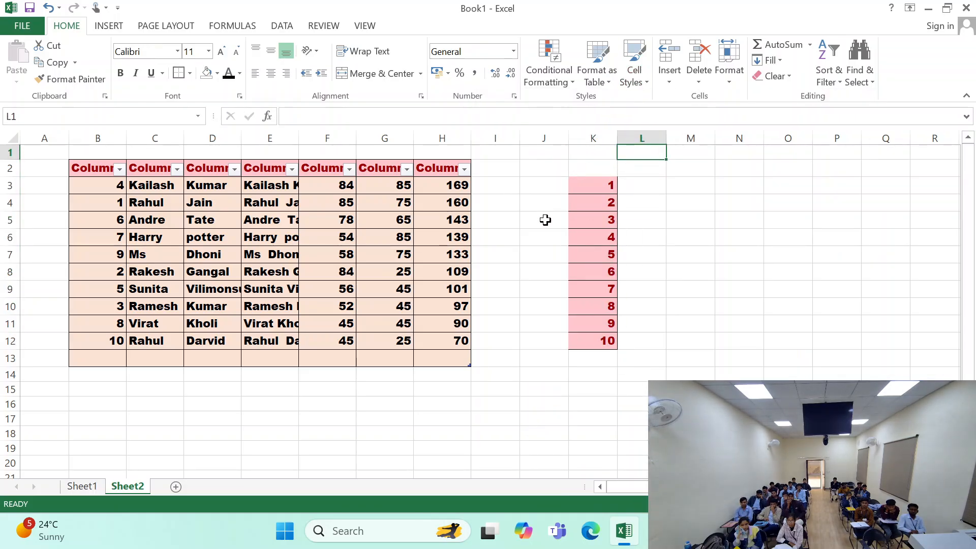
{"action": "left_click_drag", "start_coordinate": [581, 177], "coordinate": [580, 325]}
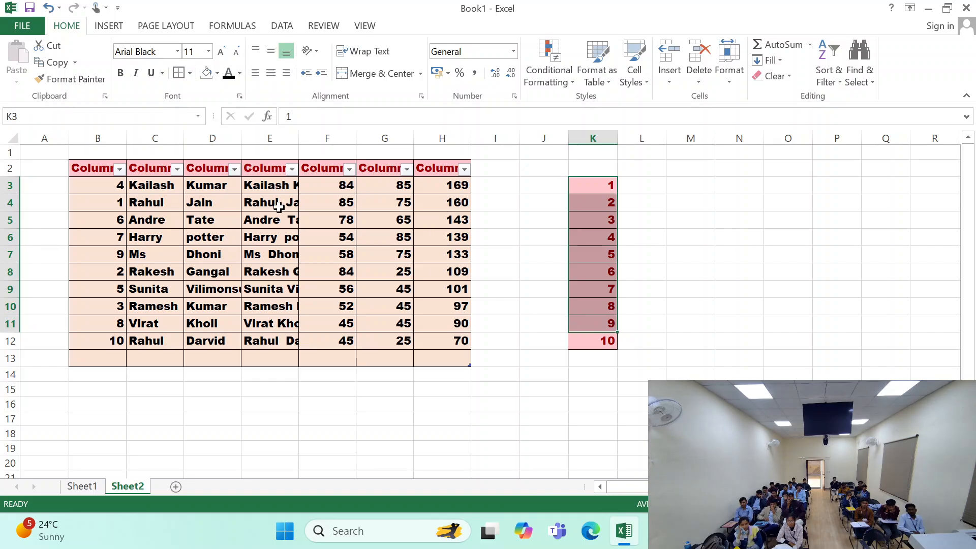
{"action": "left_click_drag", "start_coordinate": [84, 167], "coordinate": [438, 341]}
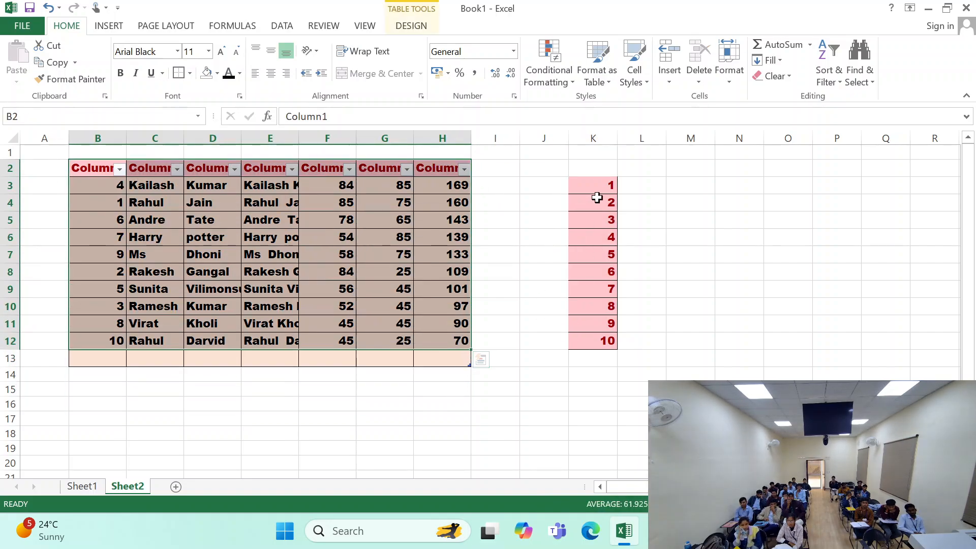
{"action": "left_click_drag", "start_coordinate": [592, 169], "coordinate": [607, 340]}
{"action": "left_click", "coordinate": [690, 202]}
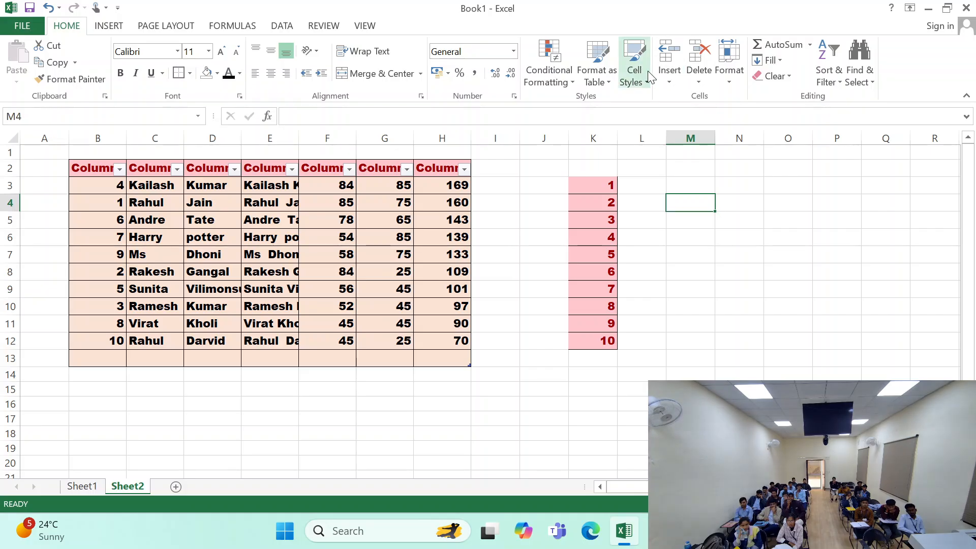
- Examine the format settings of the custom style Style 1 in its modification dialog and leave without changing them
{"action": "left_click", "coordinate": [633, 74]}
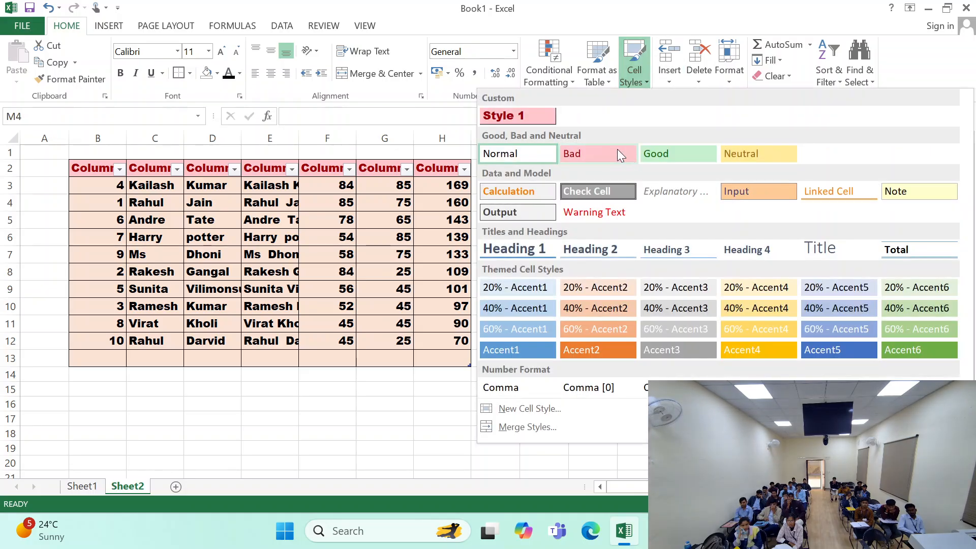
{"action": "right_click", "coordinate": [509, 124]}
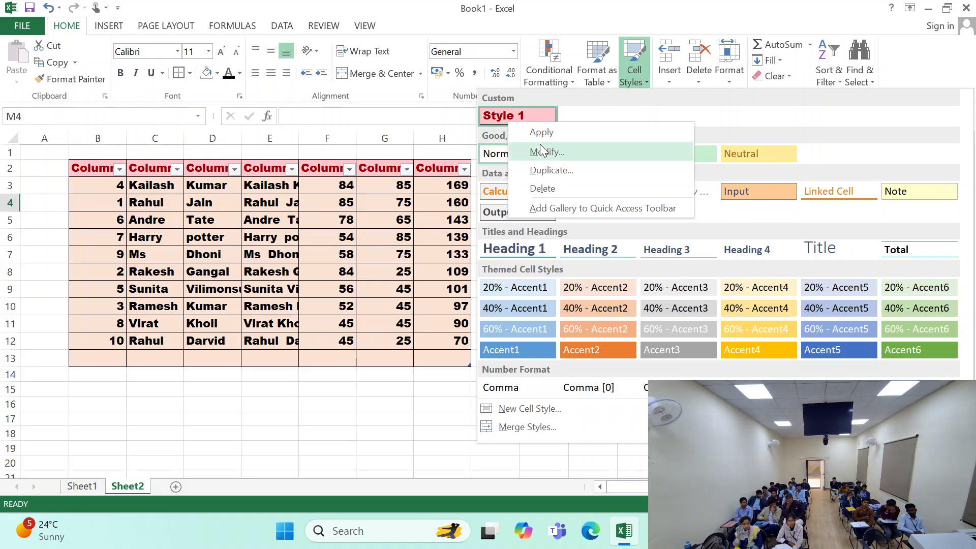
{"action": "left_click", "coordinate": [566, 148]}
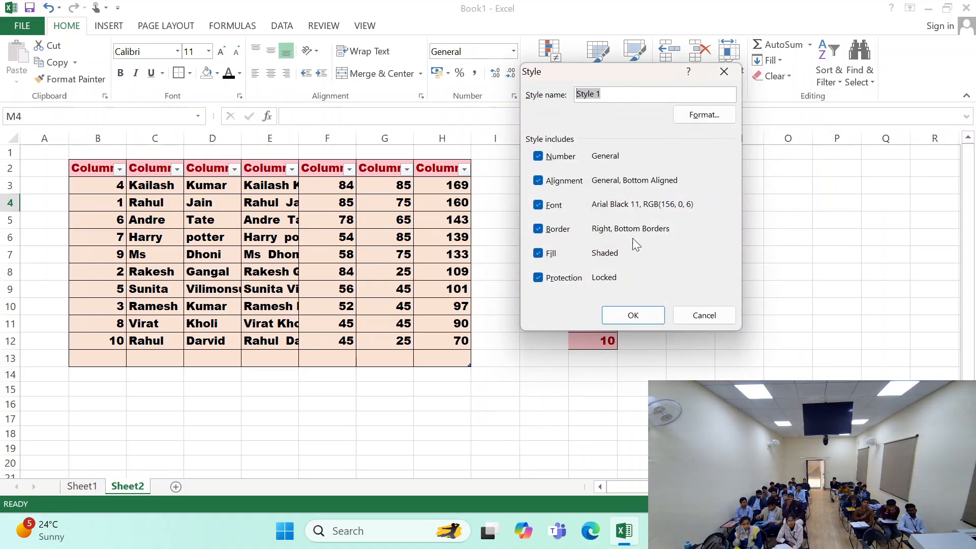
{"action": "left_click", "coordinate": [705, 316]}
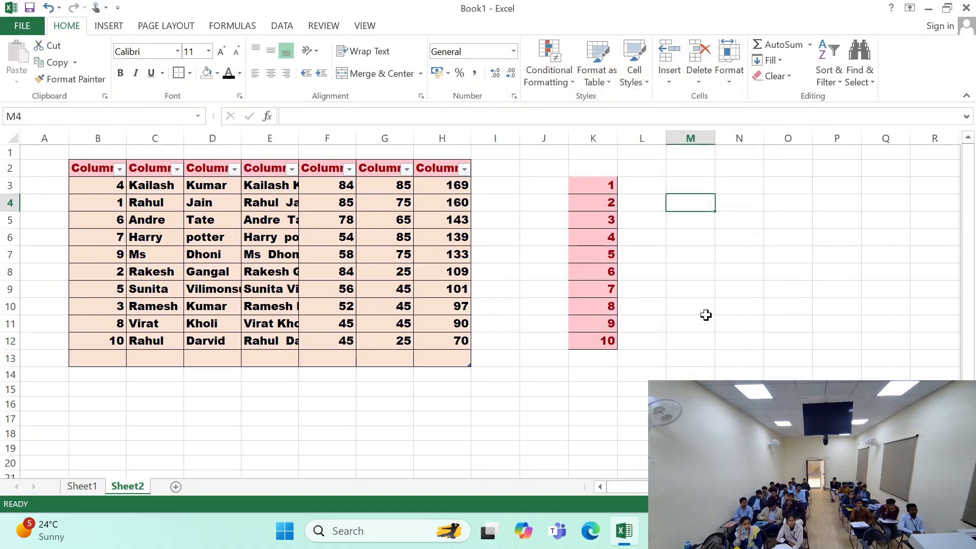
- Switch to Sheet1, check which workbooks are offered for merging cell styles, and cancel the merge
{"action": "left_click", "coordinate": [91, 487]}
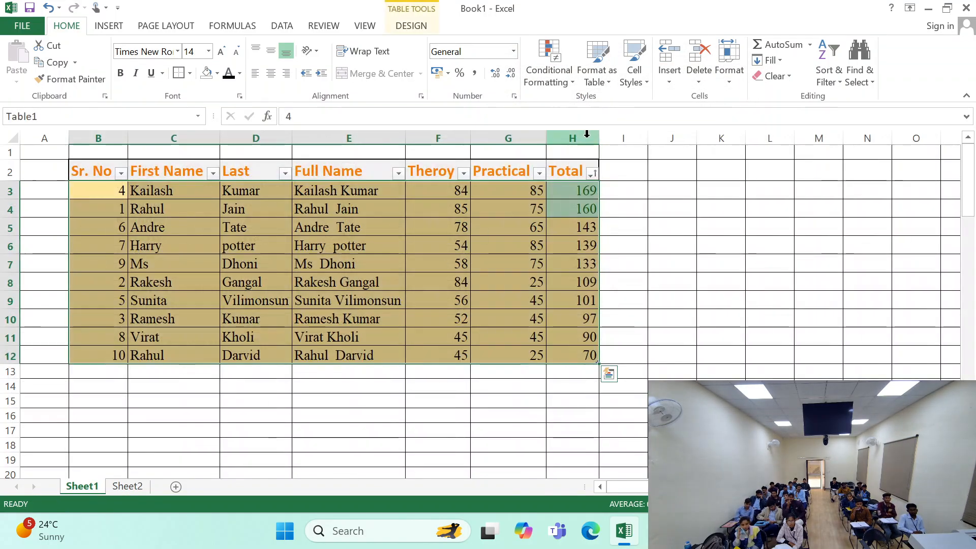
{"action": "left_click", "coordinate": [642, 87]}
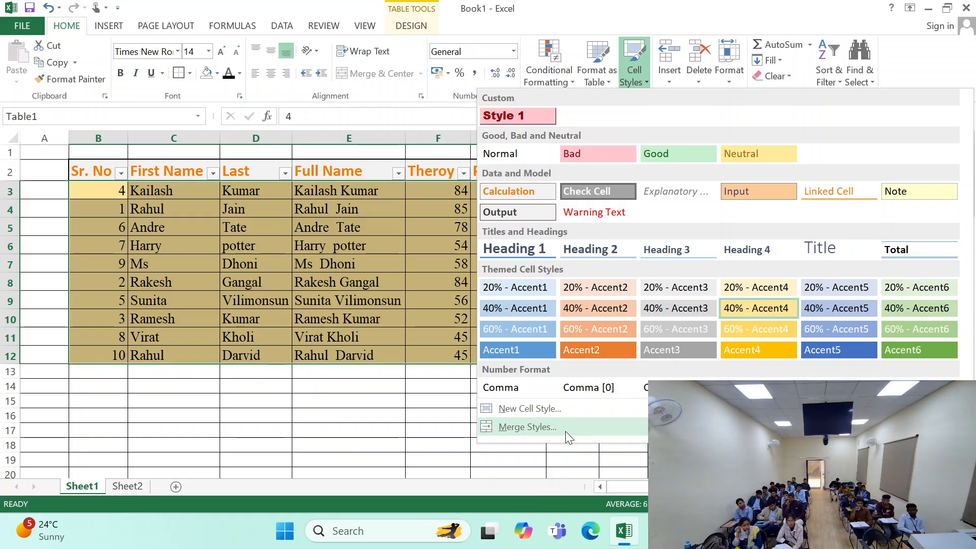
{"action": "left_click", "coordinate": [565, 431]}
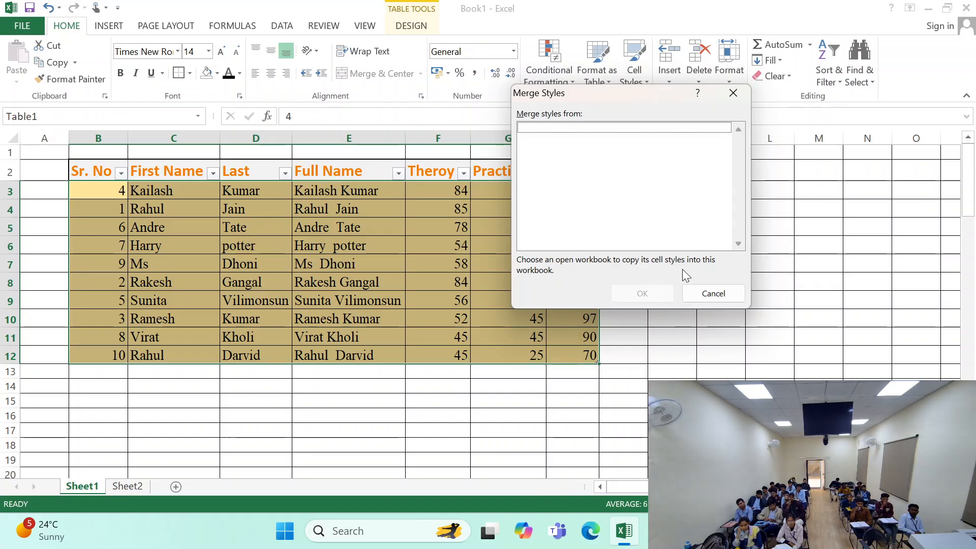
{"action": "left_click", "coordinate": [704, 292]}
{"action": "left_click", "coordinate": [476, 319]}
{"action": "left_click", "coordinate": [195, 245]}
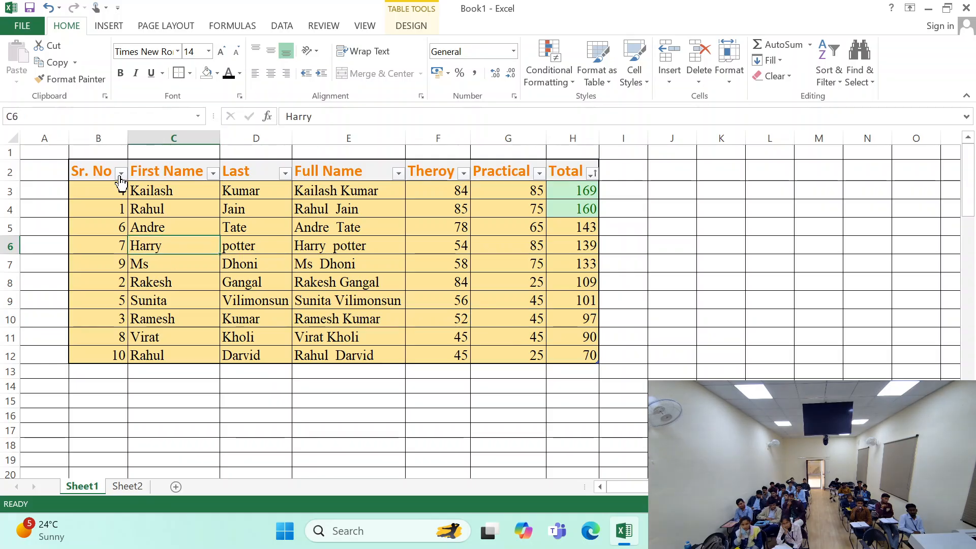
{"action": "left_click_drag", "start_coordinate": [102, 168], "coordinate": [592, 355]}
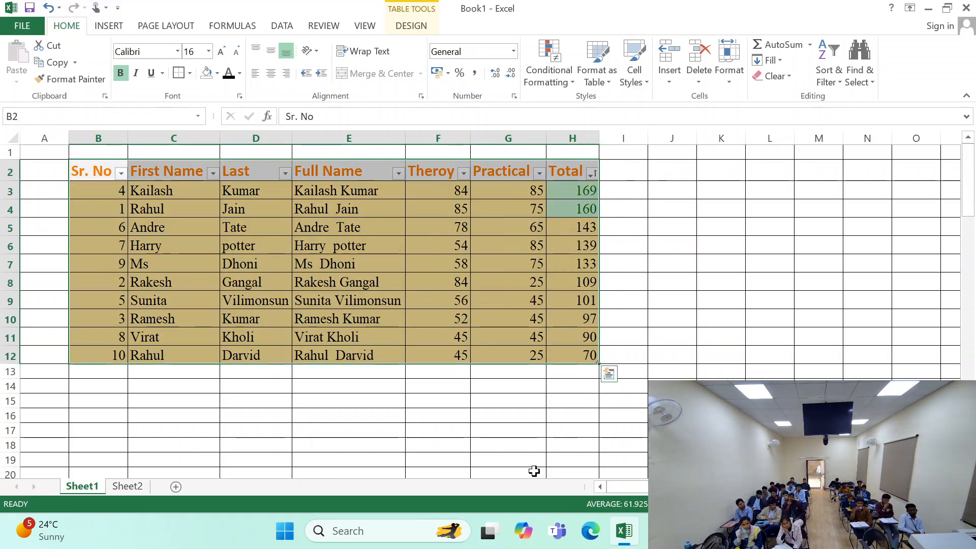
{"action": "scroll", "coordinate": [488, 305], "scroll_direction": "right", "scroll_amount": 1}
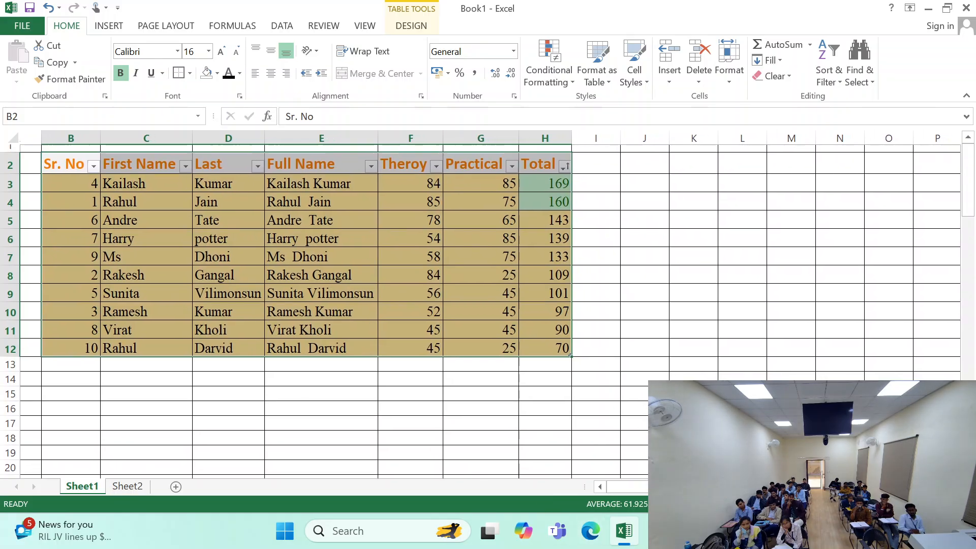
{"action": "left_click", "coordinate": [144, 313]}
{"action": "scroll", "coordinate": [488, 305], "scroll_direction": "left", "scroll_amount": 1}
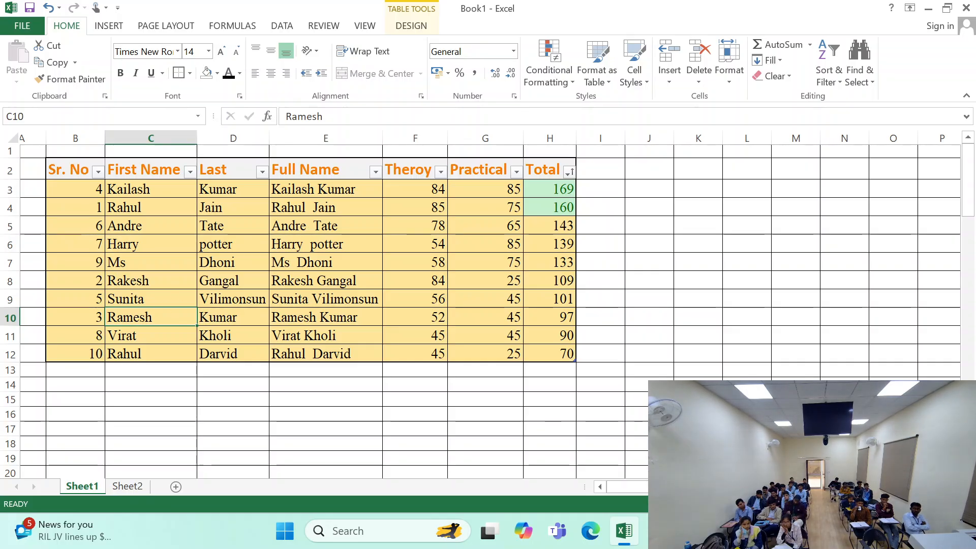
{"action": "scroll", "coordinate": [223, 345], "scroll_direction": "left", "scroll_amount": 1}
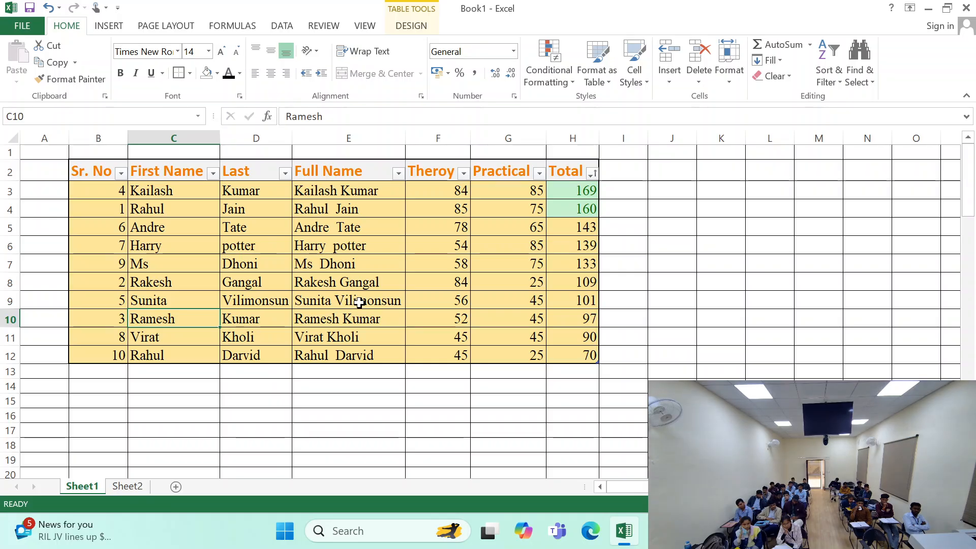
{"action": "left_click", "coordinate": [444, 415]}
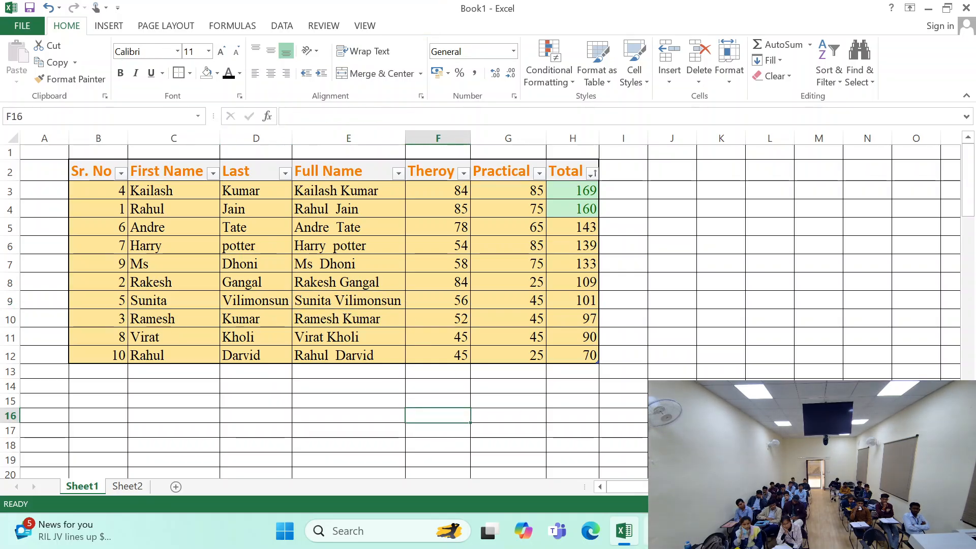
{"action": "left_click", "coordinate": [657, 530]}
{"action": "left_click", "coordinate": [658, 531]}
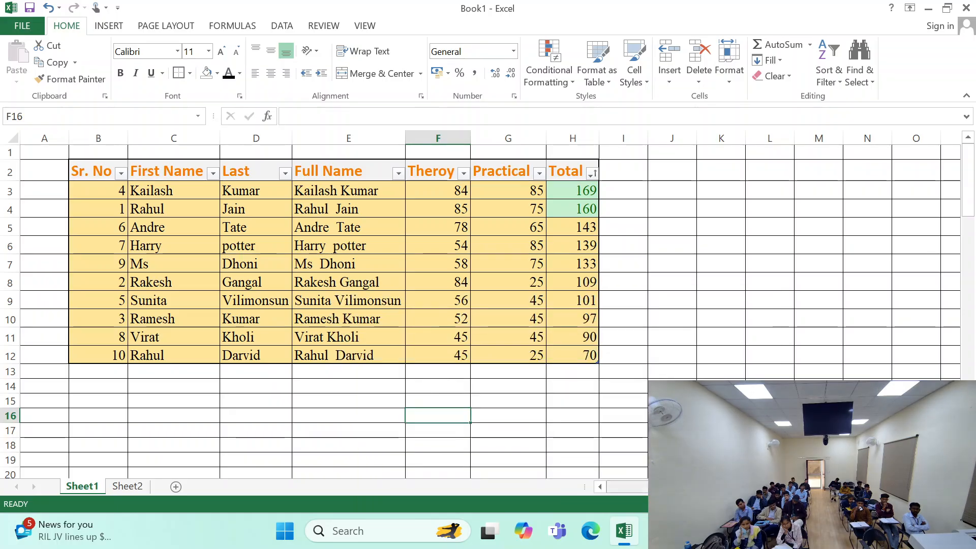
{"action": "left_click", "coordinate": [658, 530]}
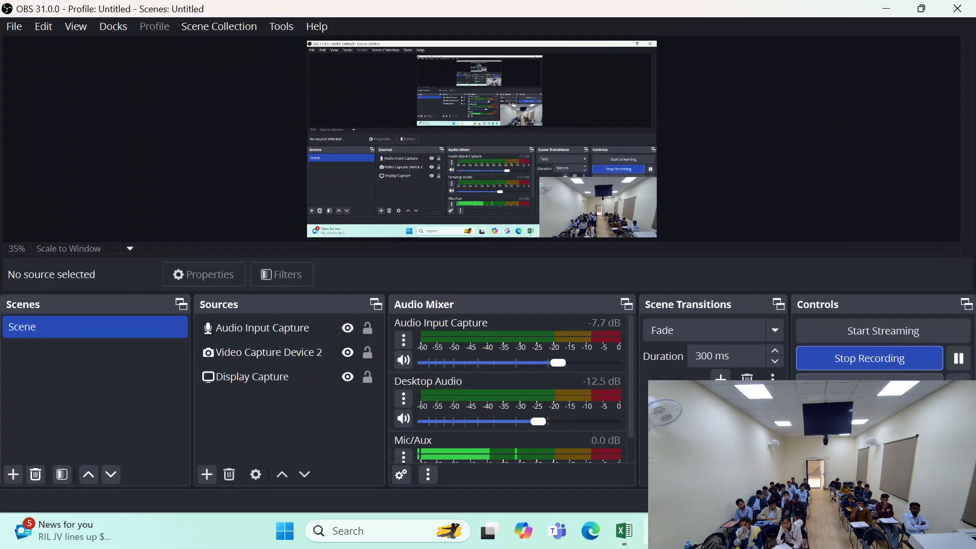
{"action": "left_click", "coordinate": [657, 531]}
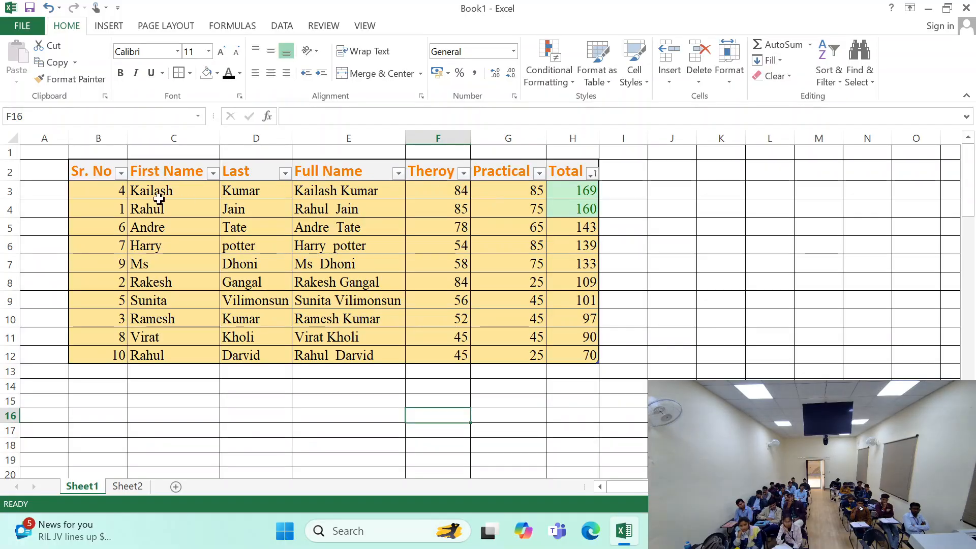
{"action": "left_click", "coordinate": [142, 209]}
{"action": "left_click_drag", "start_coordinate": [100, 170], "coordinate": [593, 358]}
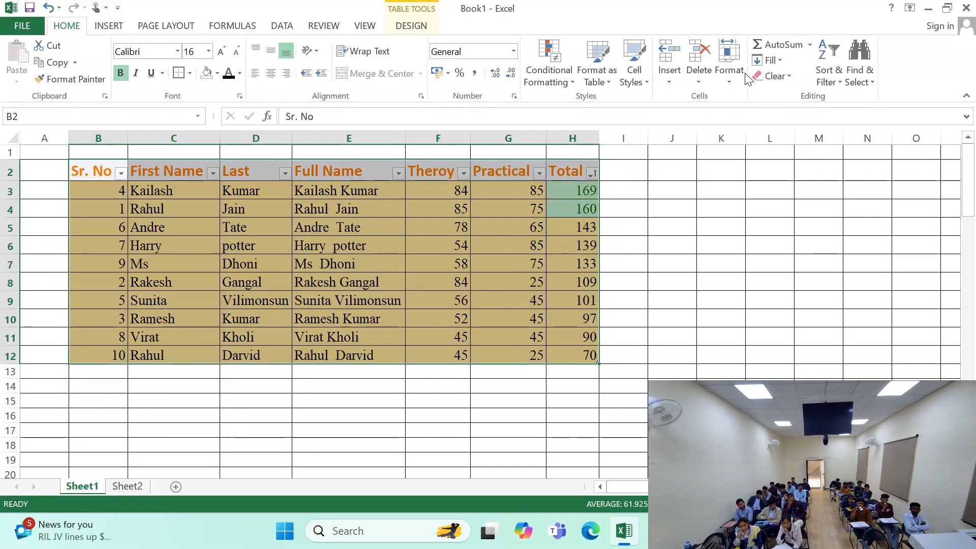
- Search for Excel from the desktop to launch Excel 2013, and return to the Book1 workbook
{"action": "key", "text": "super+d"}
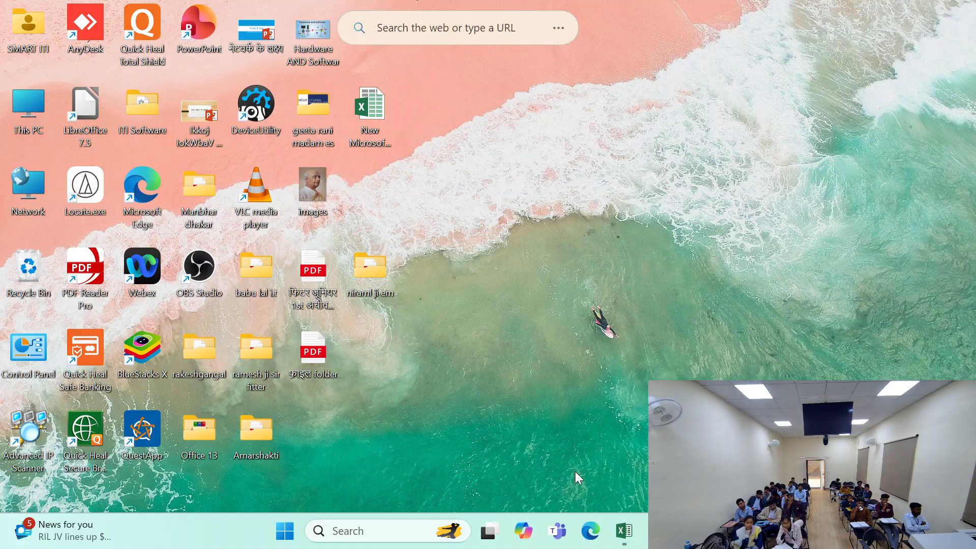
{"action": "key", "text": "super"}
{"action": "type", "text": "exce"}
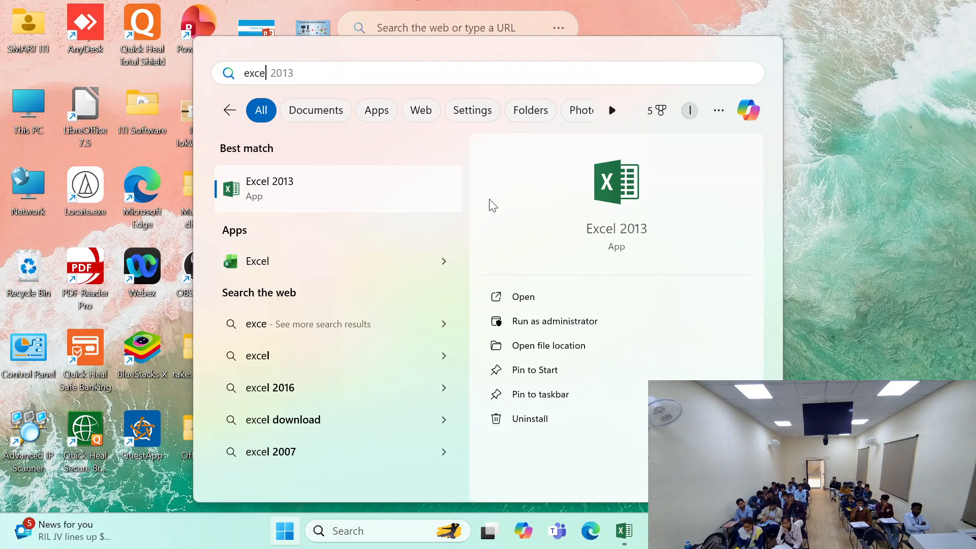
{"action": "key", "text": "Return"}
{"action": "left_click", "coordinate": [625, 533]}
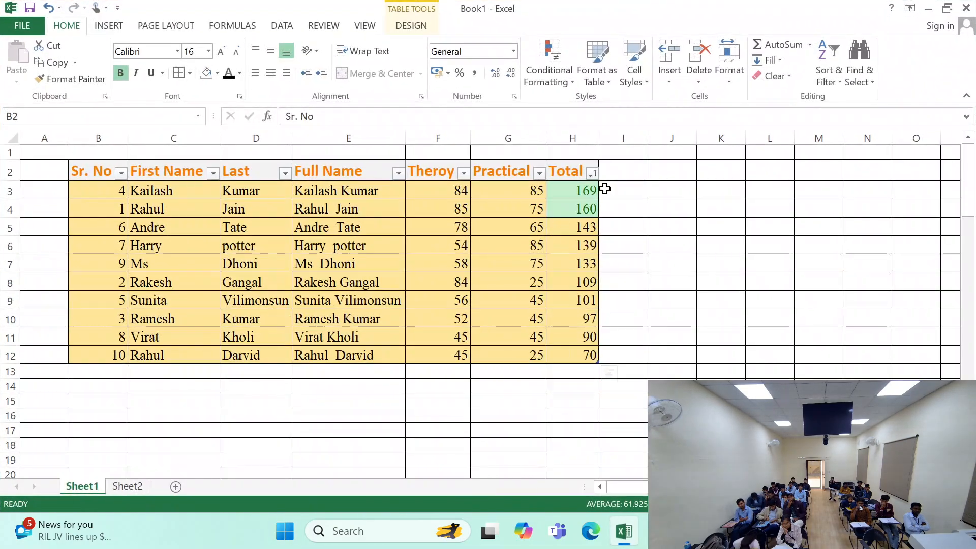
- Select the marks table B2:H12, view the cell styles available for it, and leave without applying one
{"action": "left_click", "coordinate": [618, 171]}
{"action": "left_click_drag", "start_coordinate": [96, 171], "coordinate": [589, 356]}
{"action": "left_click", "coordinate": [635, 66]}
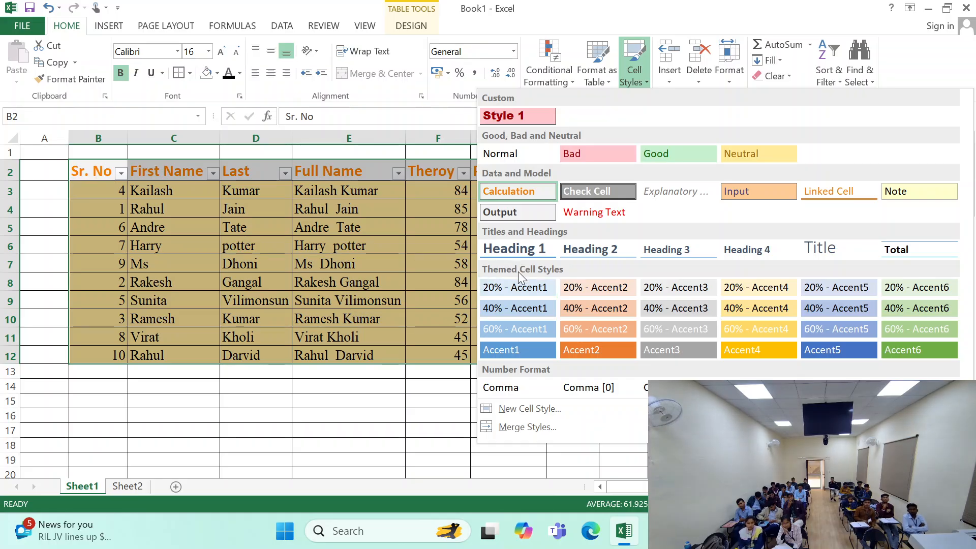
{"action": "left_click", "coordinate": [581, 79]}
{"action": "left_click", "coordinate": [638, 81]}
{"action": "left_click", "coordinate": [640, 79]}
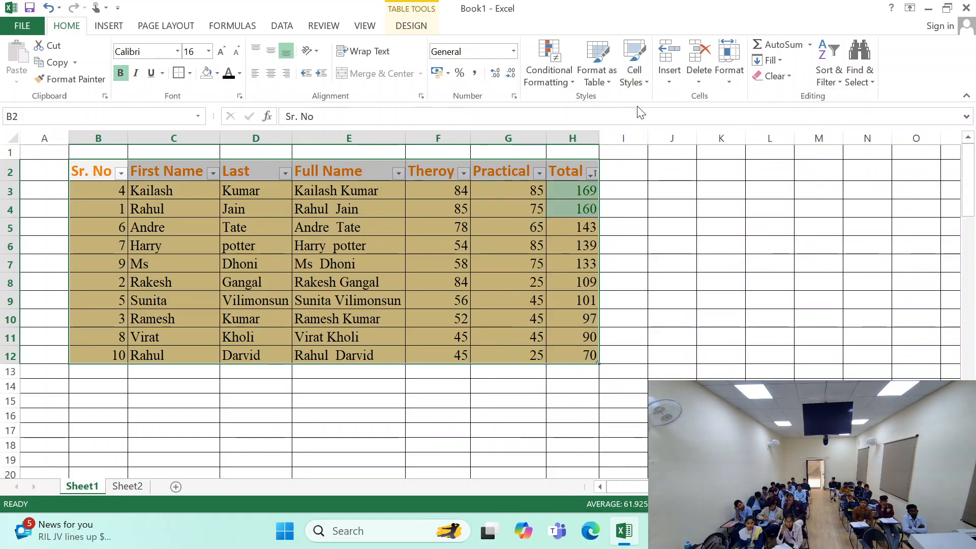
{"action": "left_click", "coordinate": [650, 174]}
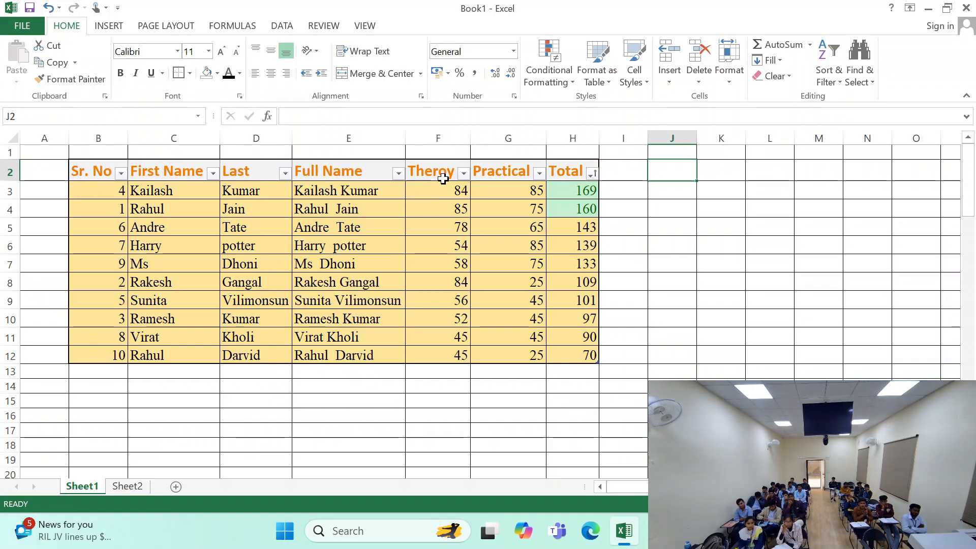
{"action": "left_click", "coordinate": [443, 178]}
{"action": "left_click", "coordinate": [475, 174]}
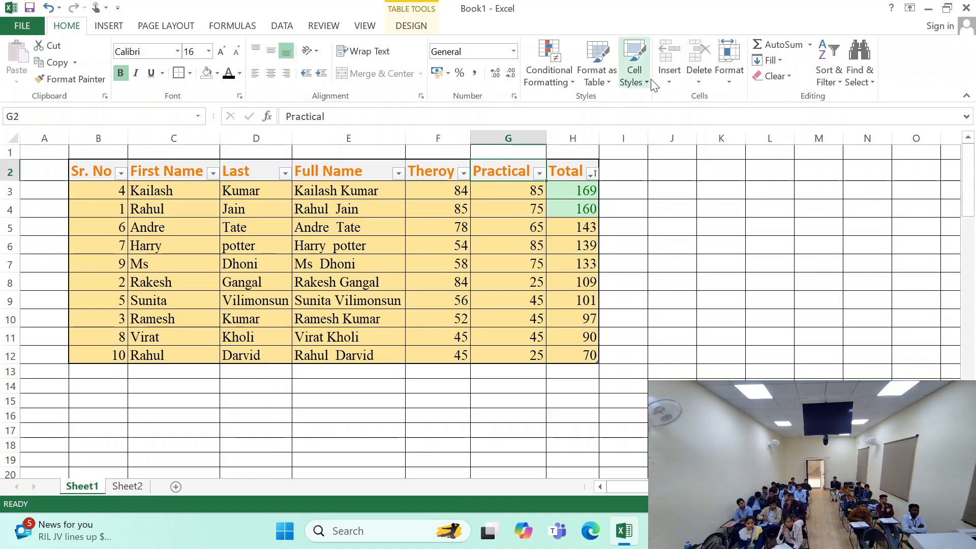
{"action": "left_click", "coordinate": [501, 138]}
{"action": "left_click", "coordinate": [509, 193]}
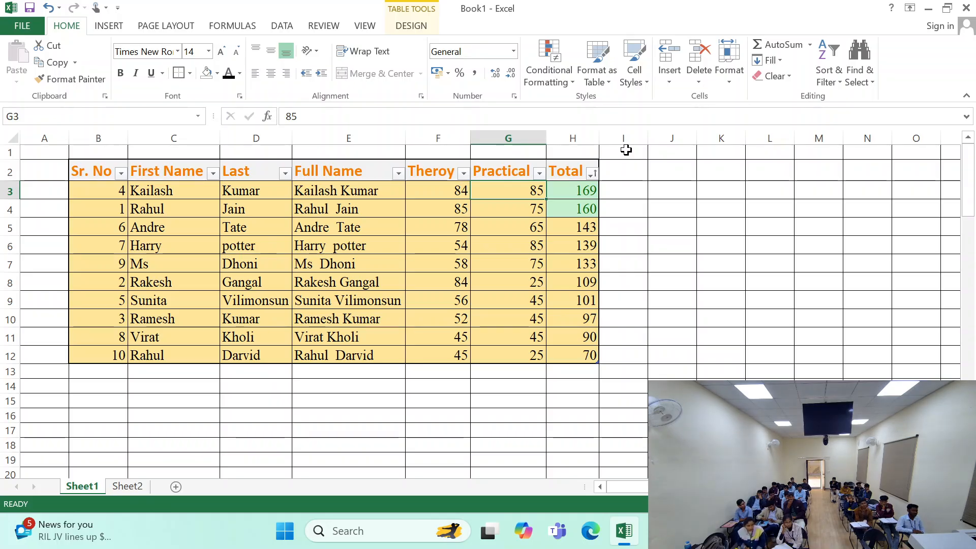
- Move the marks table B2:H12 one column over so that it starts at cell A2
{"action": "left_click_drag", "start_coordinate": [102, 172], "coordinate": [589, 356]}
{"action": "key", "text": "ctrl+c"}
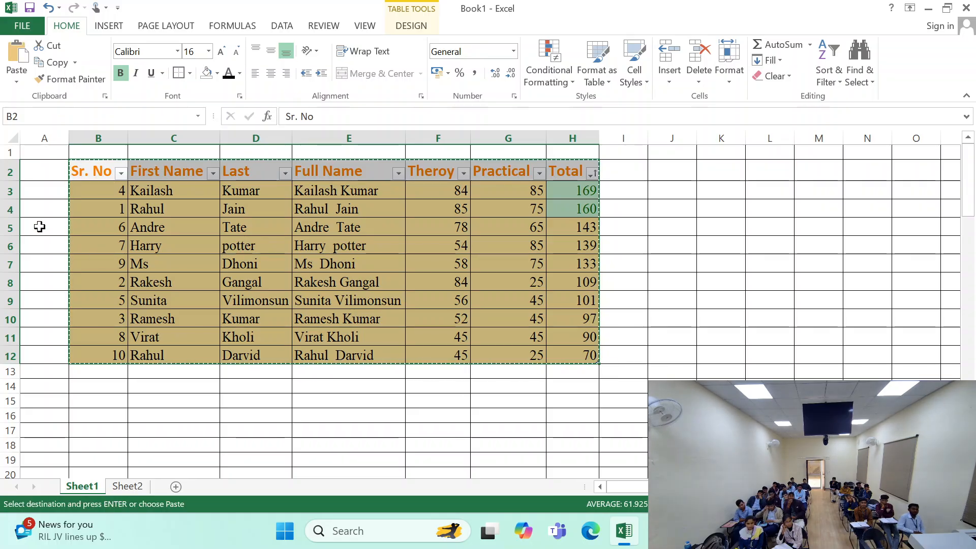
{"action": "left_click", "coordinate": [42, 169]}
{"action": "key", "text": "Return"}
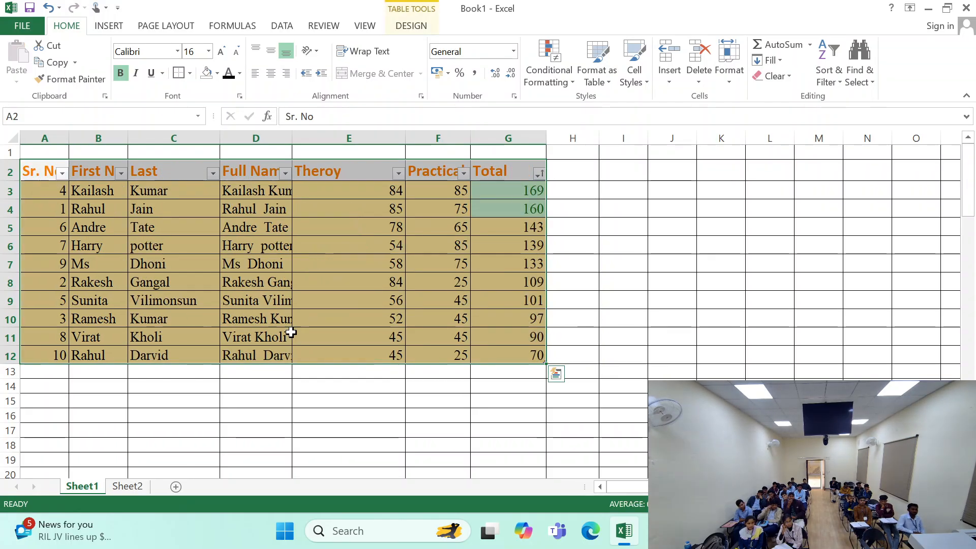
{"action": "left_click", "coordinate": [298, 385]}
{"action": "left_click", "coordinate": [47, 209]}
{"action": "left_click", "coordinate": [47, 186]}
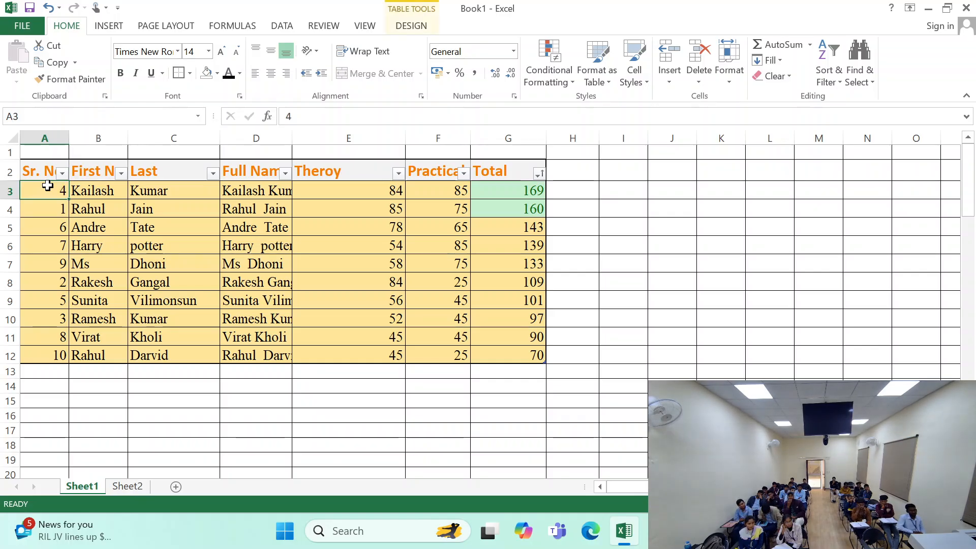
- Undo the move of the marks table and clear the pending selection border around it
{"action": "left_click", "coordinate": [916, 416]}
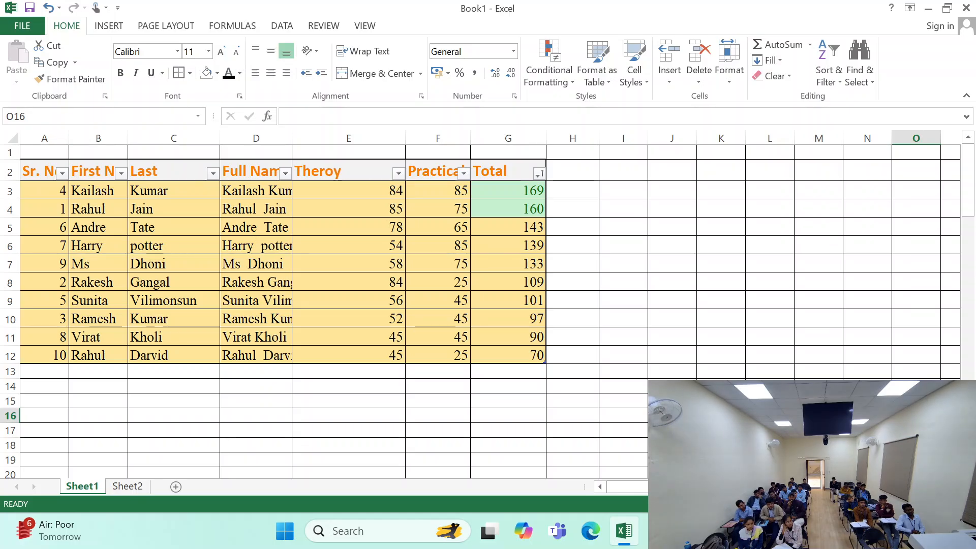
{"action": "left_click", "coordinate": [44, 227]}
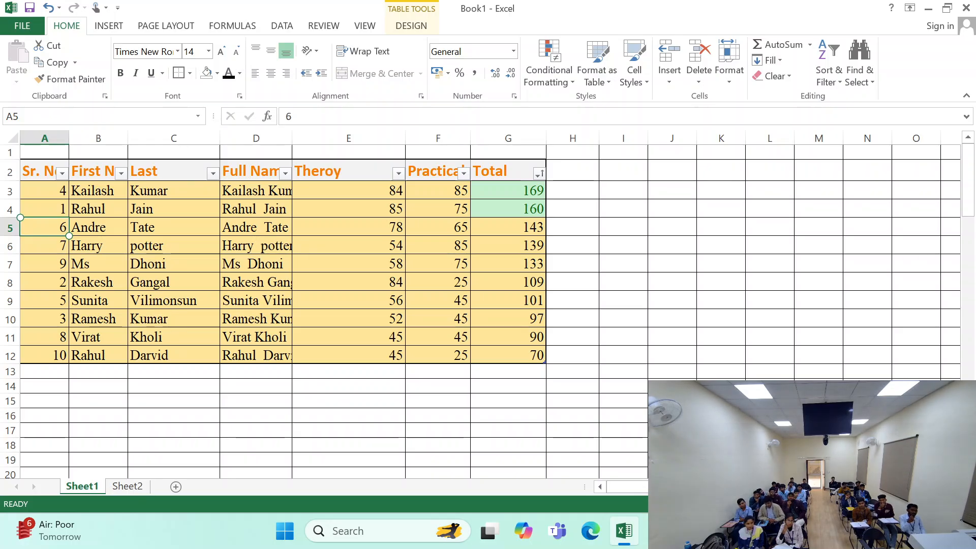
{"action": "left_click", "coordinate": [45, 153]}
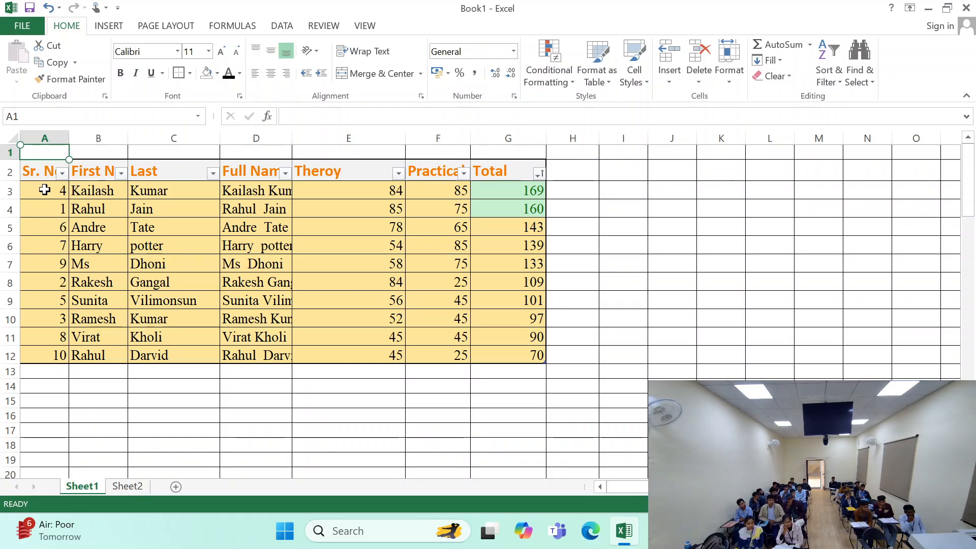
{"action": "key", "text": "ctrl+z"}
{"action": "left_click", "coordinate": [88, 238]}
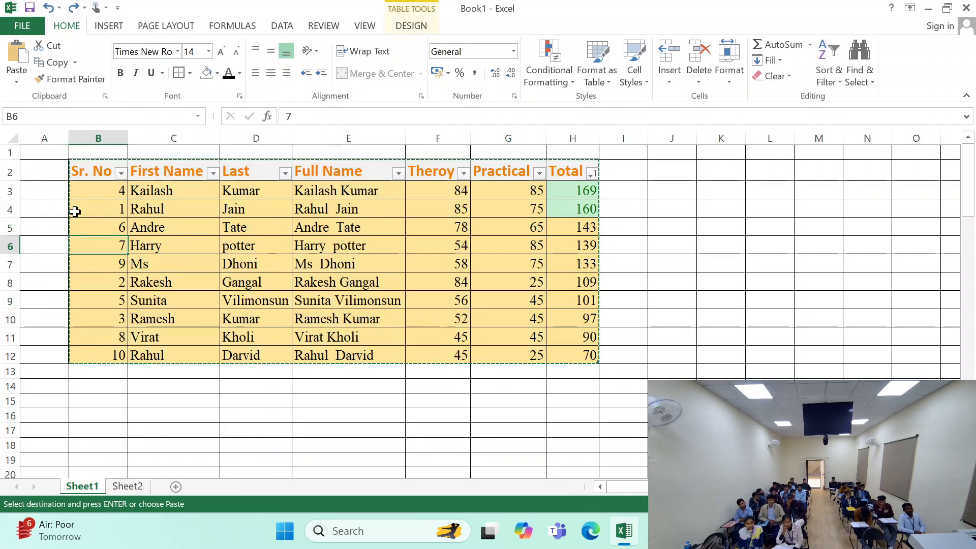
{"action": "left_click", "coordinate": [87, 185]}
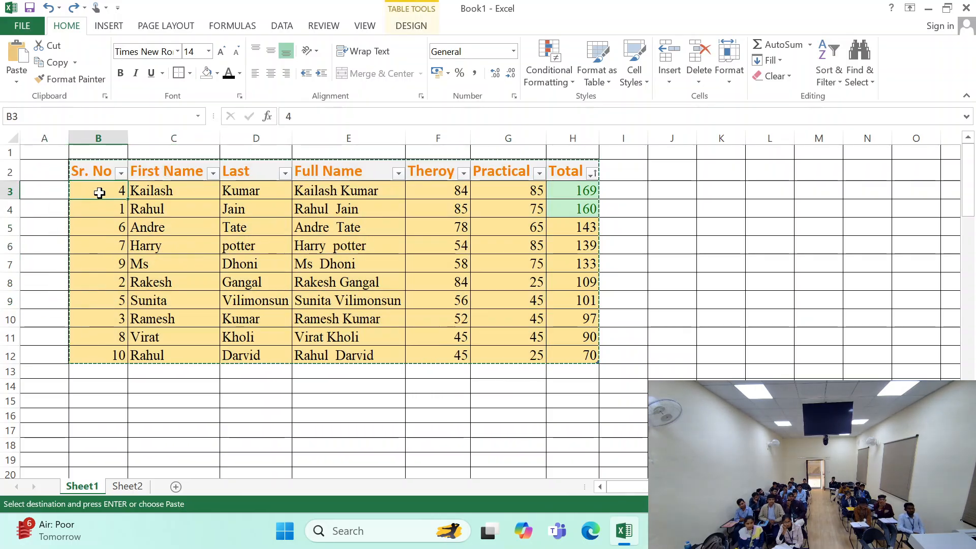
{"action": "left_click", "coordinate": [346, 281]}
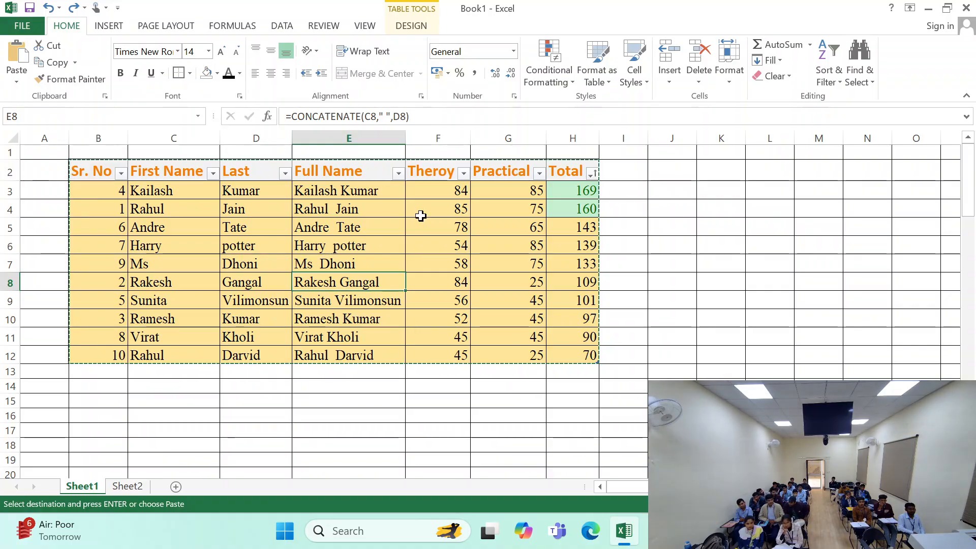
{"action": "left_click", "coordinate": [664, 284]}
{"action": "key", "text": "Escape"}
{"action": "left_click", "coordinate": [351, 213]}
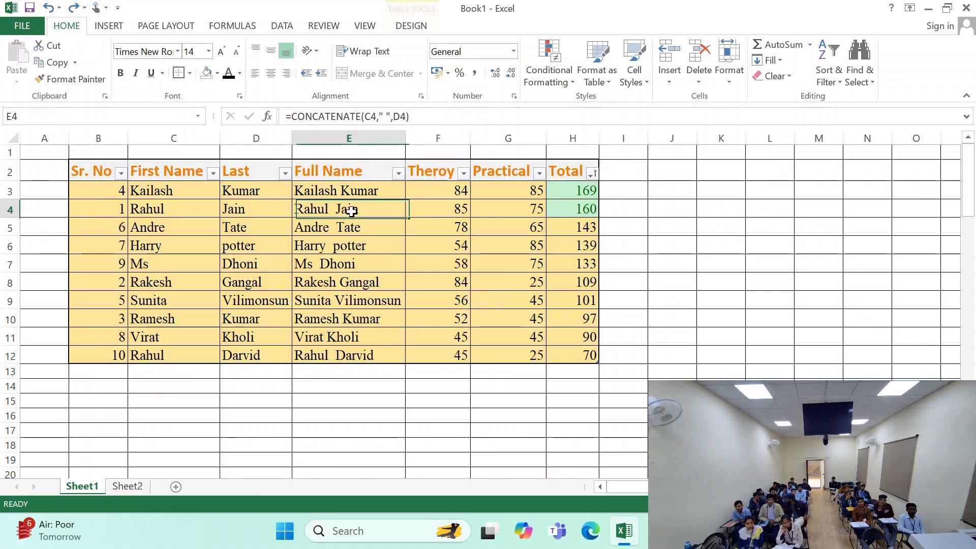
- Insert a blank table row above row 4 from cell G4, check the new row, and undo the insertion
{"action": "left_click", "coordinate": [487, 203]}
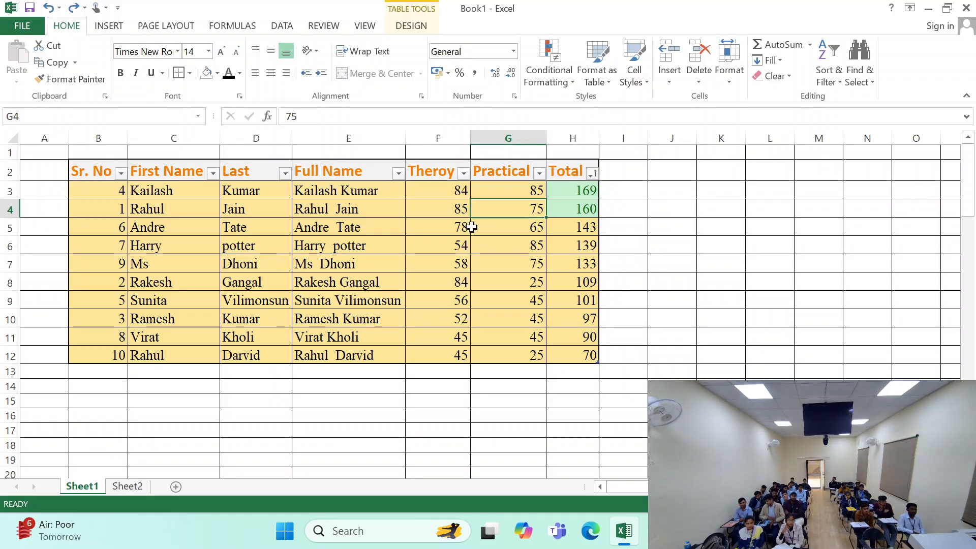
{"action": "left_click", "coordinate": [669, 75]}
{"action": "left_click", "coordinate": [670, 81]}
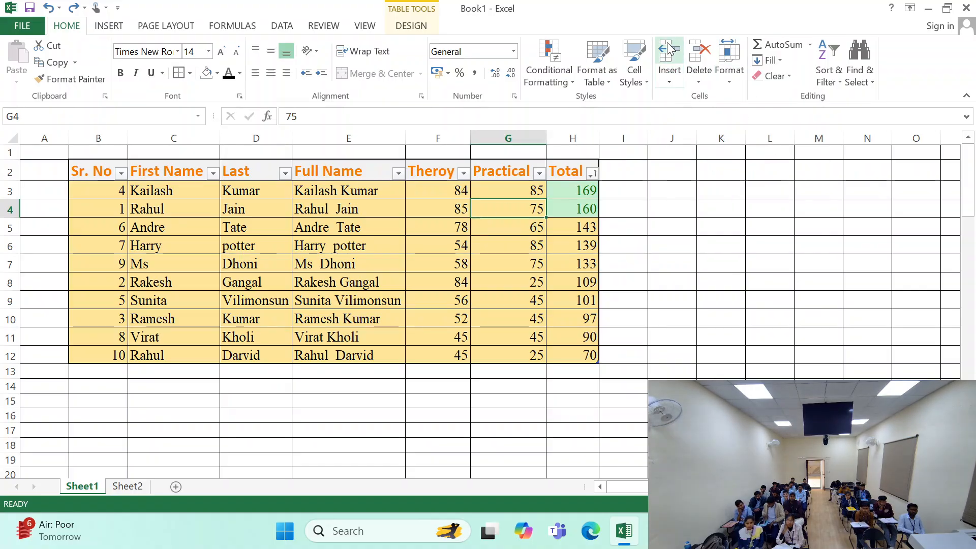
{"action": "left_click", "coordinate": [670, 49]}
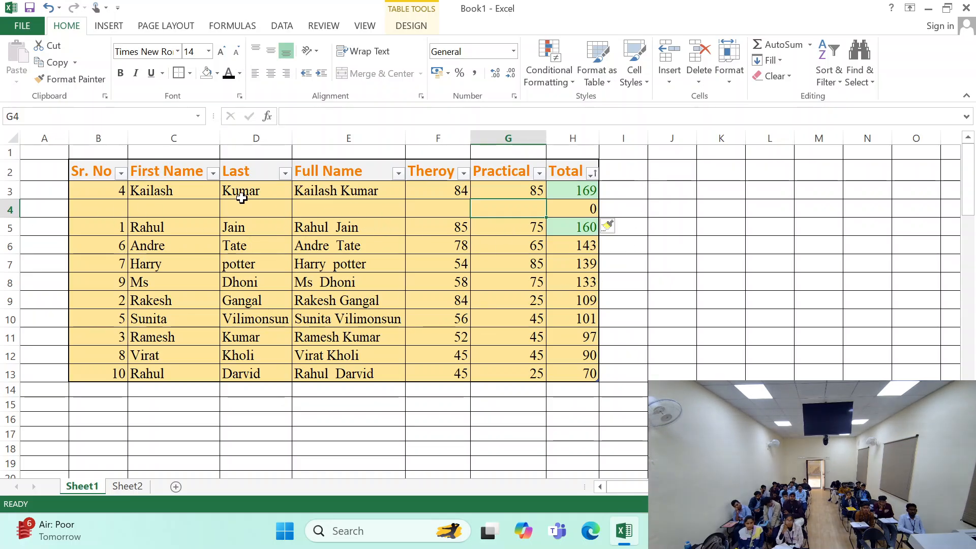
{"action": "left_click_drag", "start_coordinate": [90, 212], "coordinate": [356, 208]}
{"action": "key", "text": "ctrl+z"}
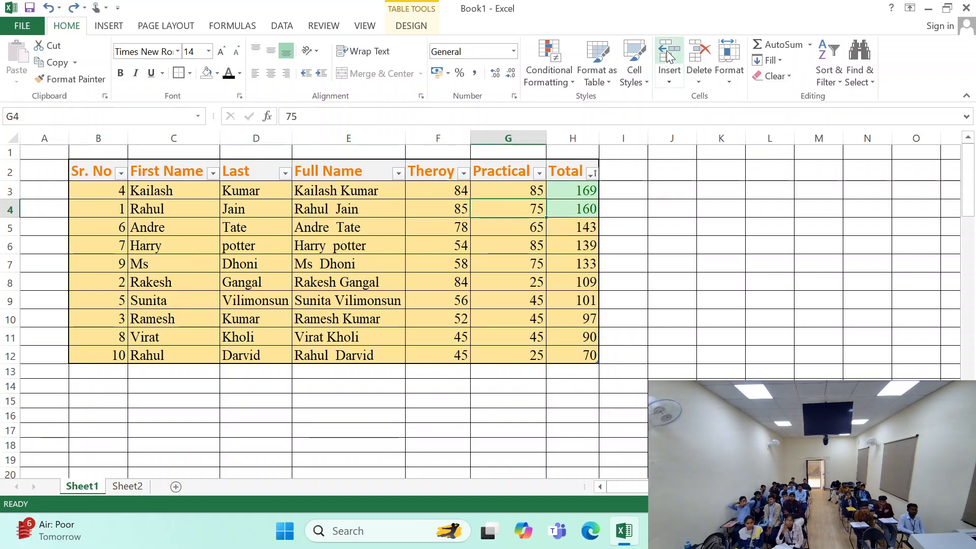
- Insert a sheet column before the Practical column and inspect the new column G and its header
{"action": "left_click", "coordinate": [675, 80]}
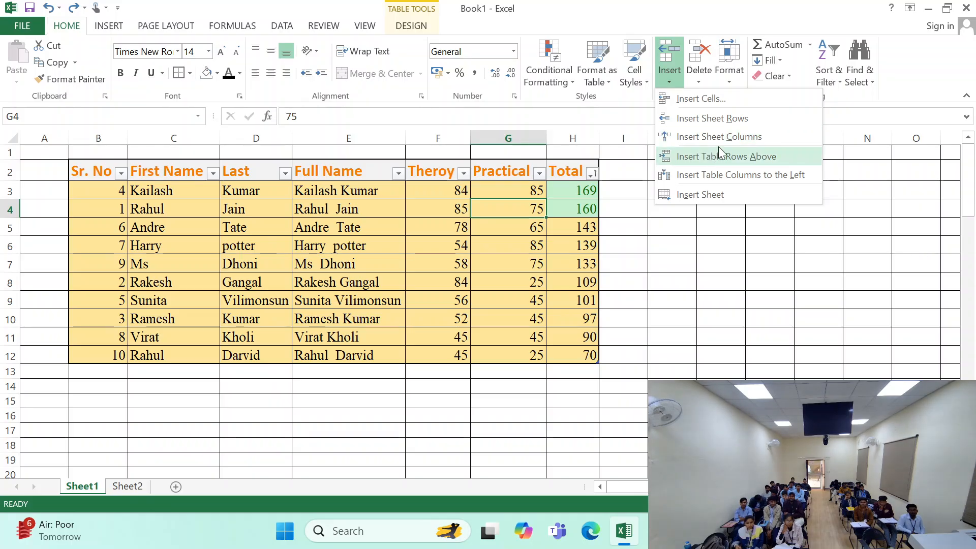
{"action": "left_click", "coordinate": [746, 138]}
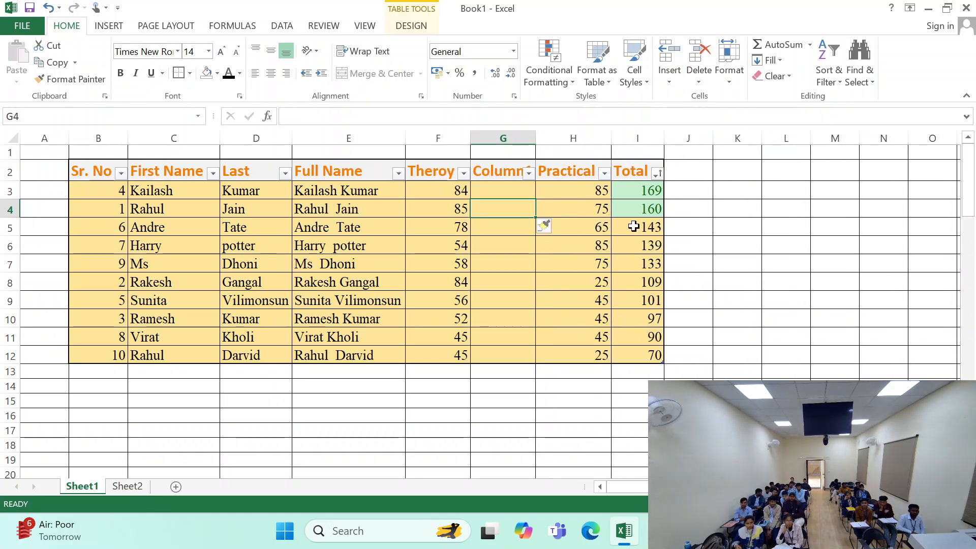
{"action": "left_click_drag", "start_coordinate": [514, 150], "coordinate": [517, 446]}
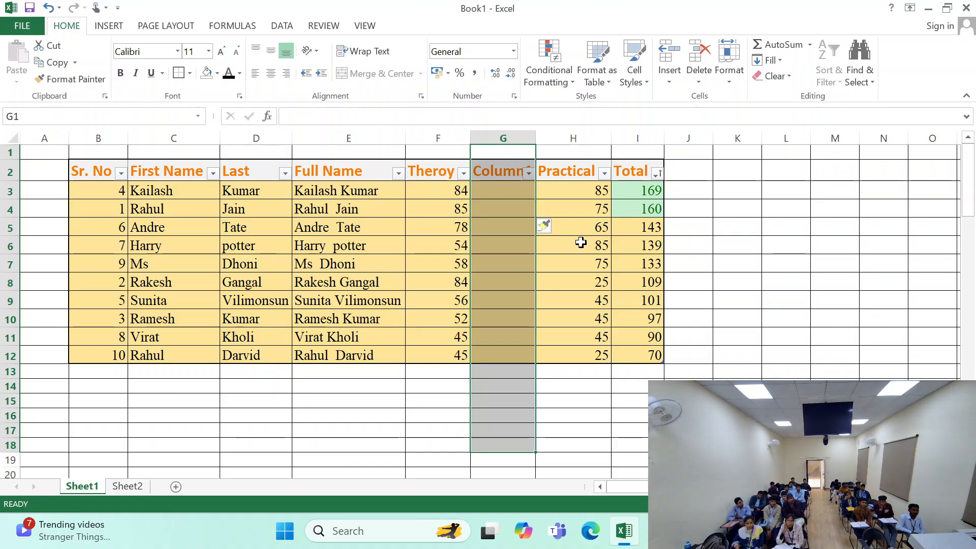
{"action": "left_click", "coordinate": [582, 243]}
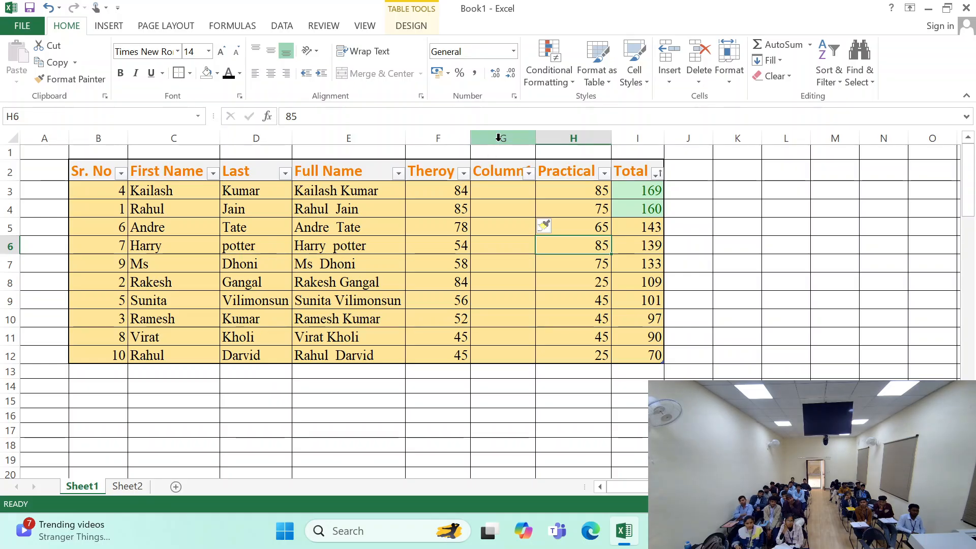
{"action": "left_click", "coordinate": [503, 169]}
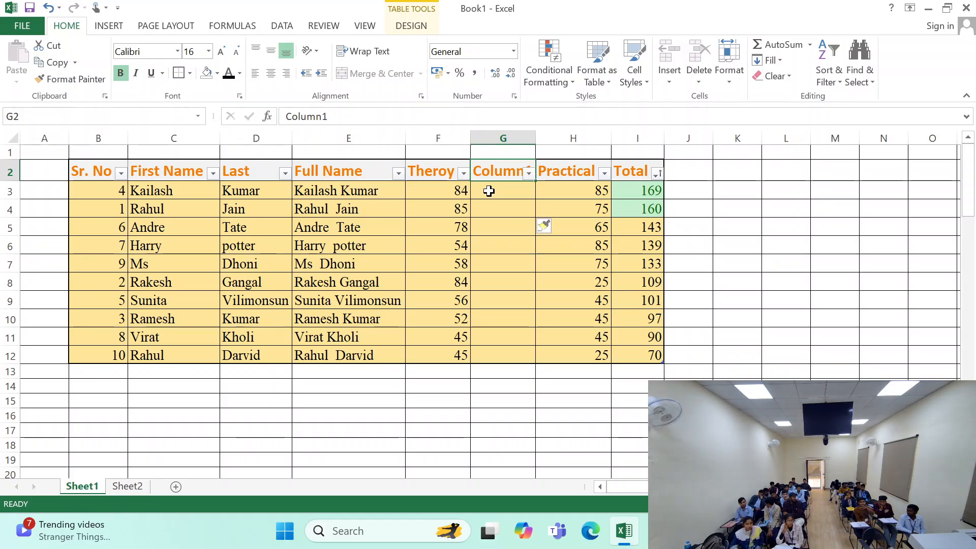
- Apply Clear Formatting to the inserted column G, and undo both the clearing and the column insertion
{"action": "left_click", "coordinate": [549, 228]}
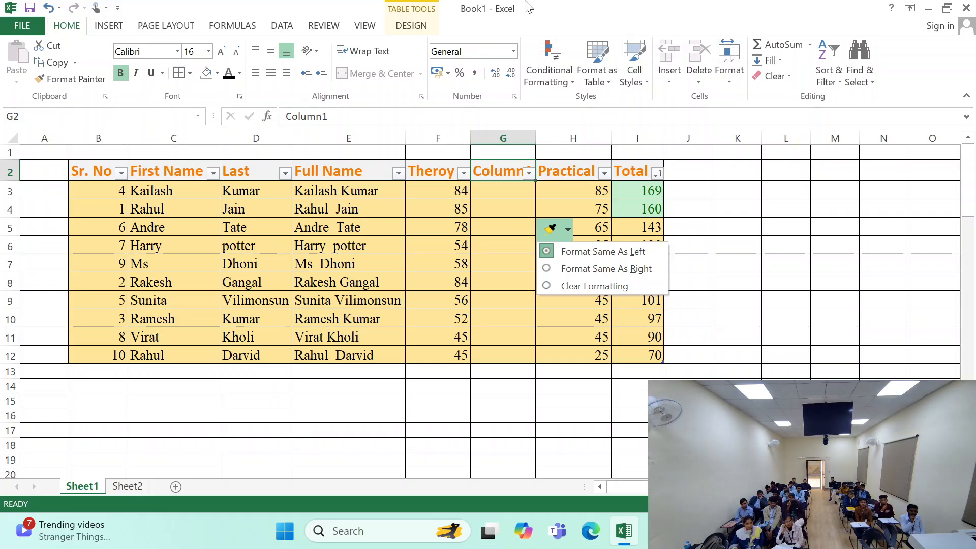
{"action": "left_click", "coordinate": [568, 288]}
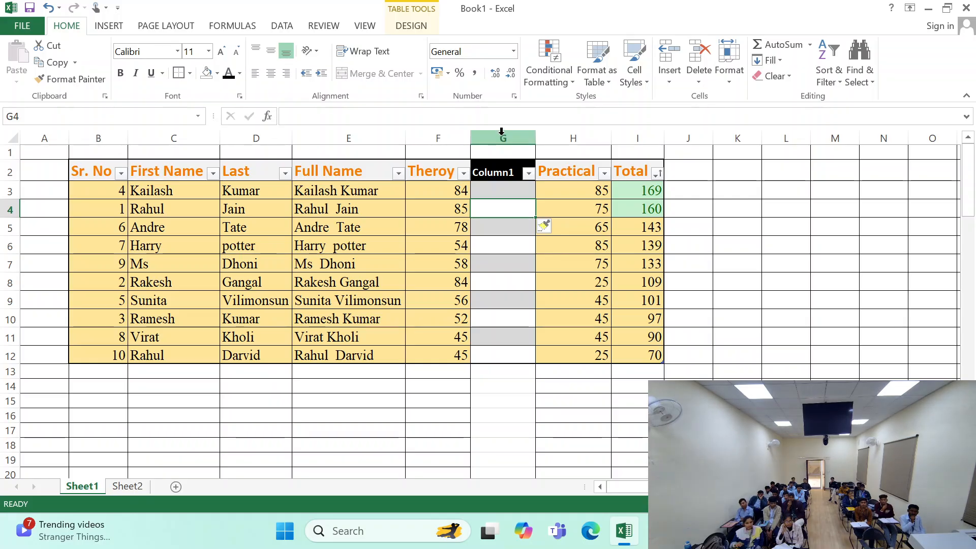
{"action": "left_click_drag", "start_coordinate": [496, 172], "coordinate": [487, 367]}
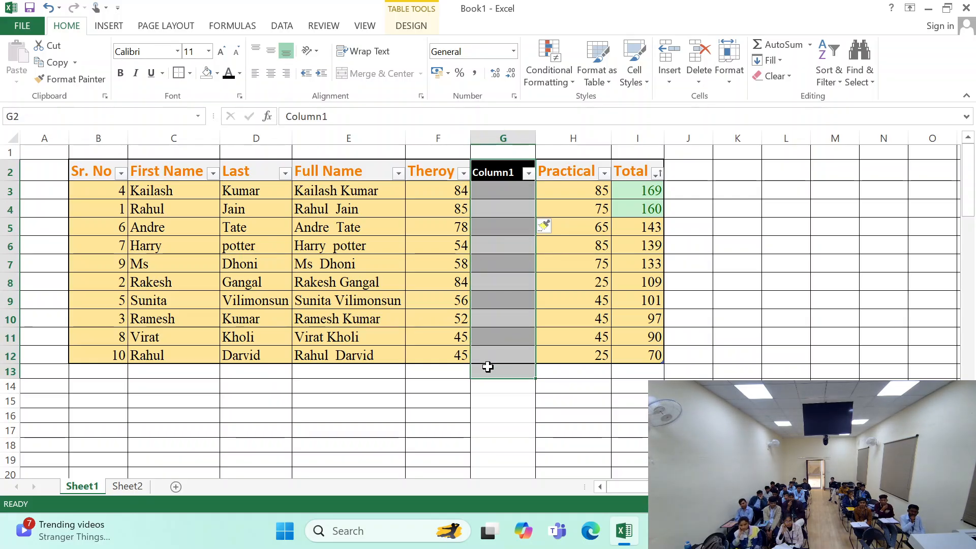
{"action": "key", "text": "ctrl+z"}
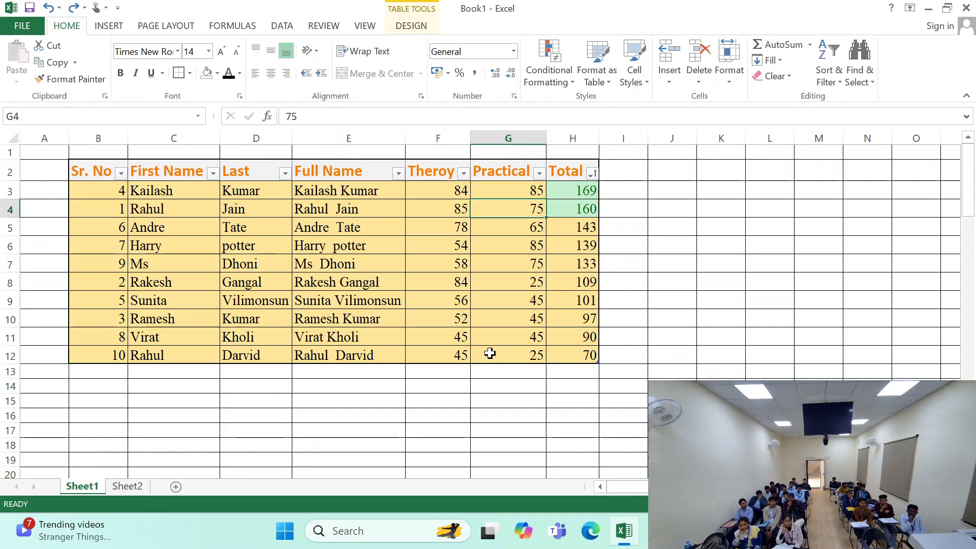
{"action": "left_click", "coordinate": [504, 160]}
{"action": "left_click", "coordinate": [508, 139]}
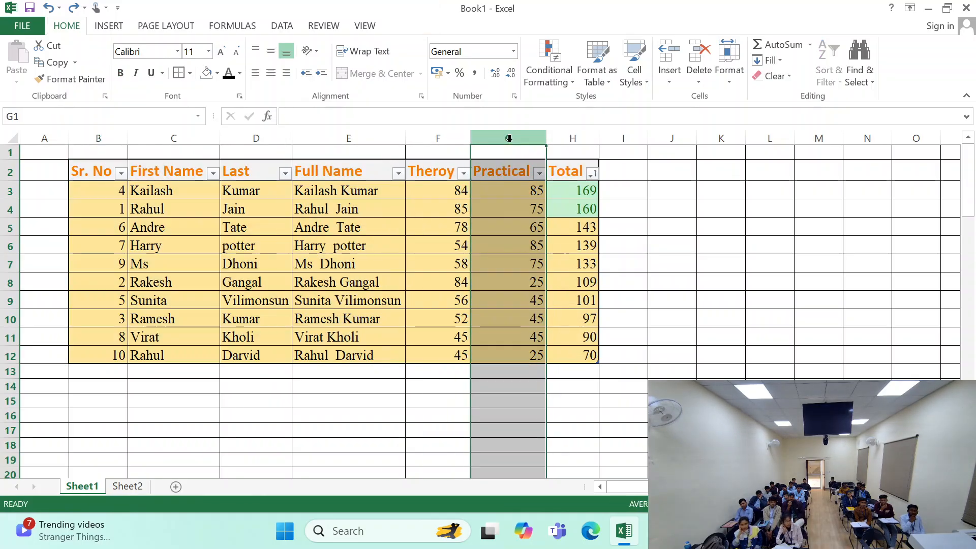
{"action": "left_click", "coordinate": [504, 208]}
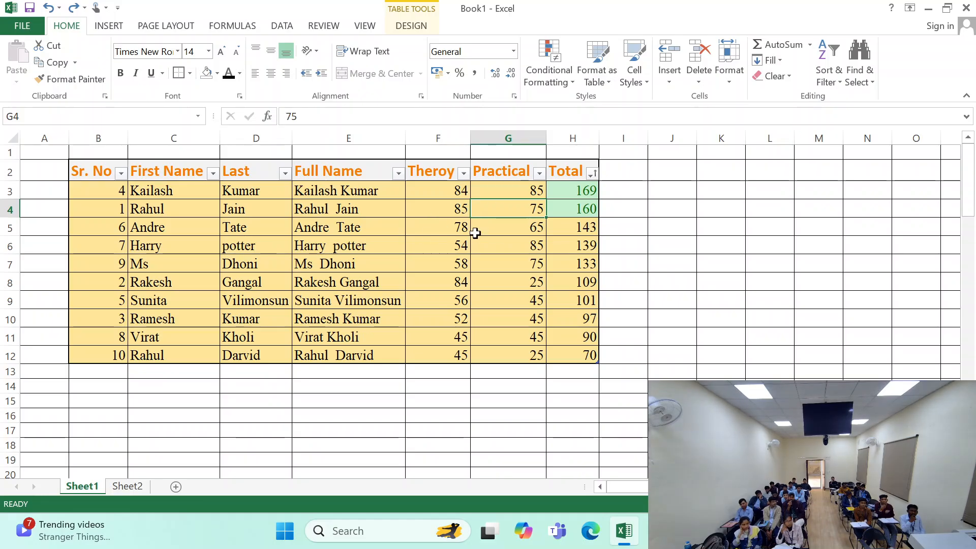
- Insert a sheet column at cell M3 outside the table and view its insert formatting options without changing them
{"action": "left_click", "coordinate": [820, 189]}
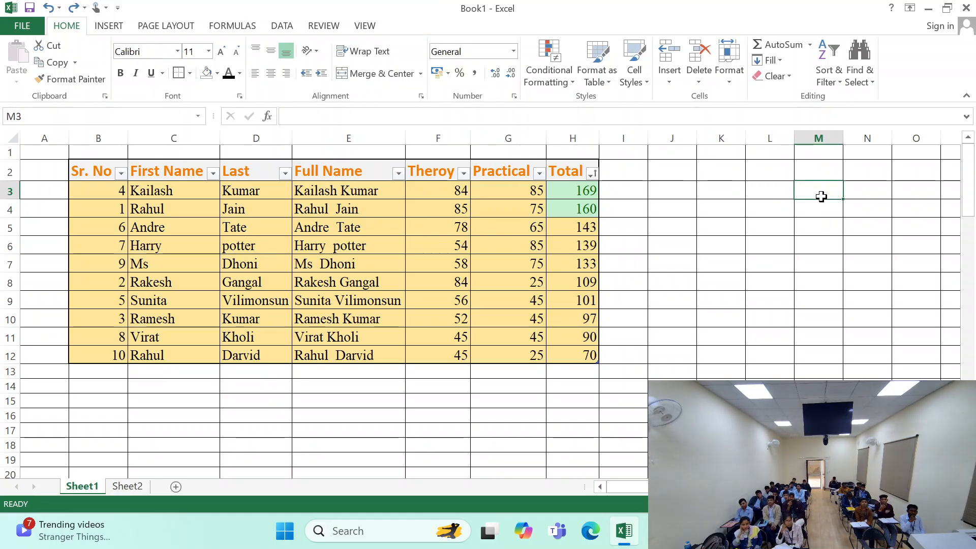
{"action": "left_click", "coordinate": [677, 76]}
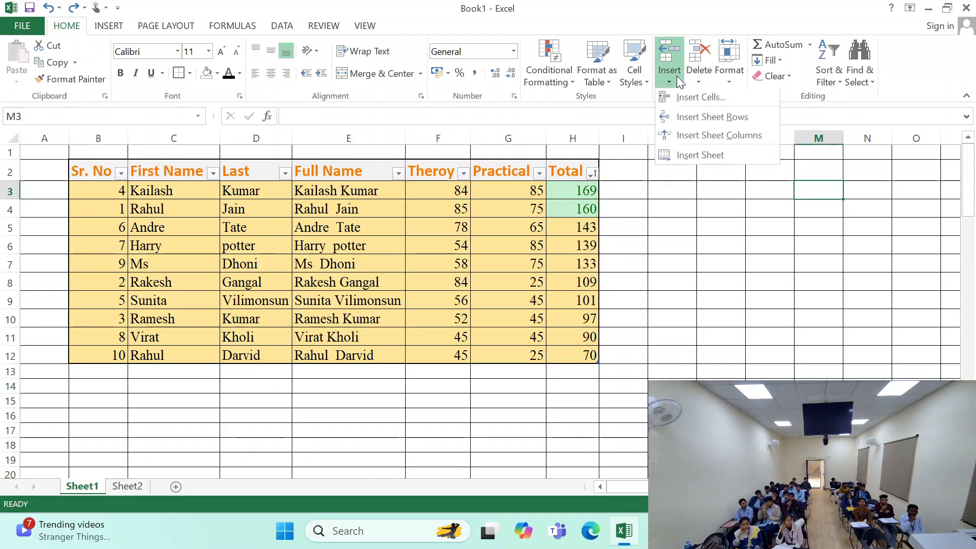
{"action": "left_click", "coordinate": [694, 136]}
{"action": "left_click", "coordinate": [857, 211]}
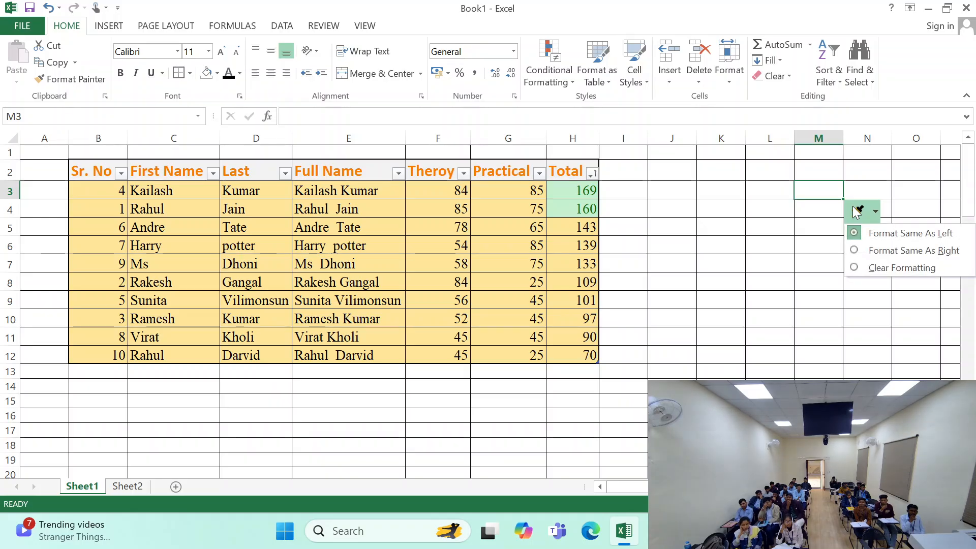
{"action": "left_click", "coordinate": [818, 219]}
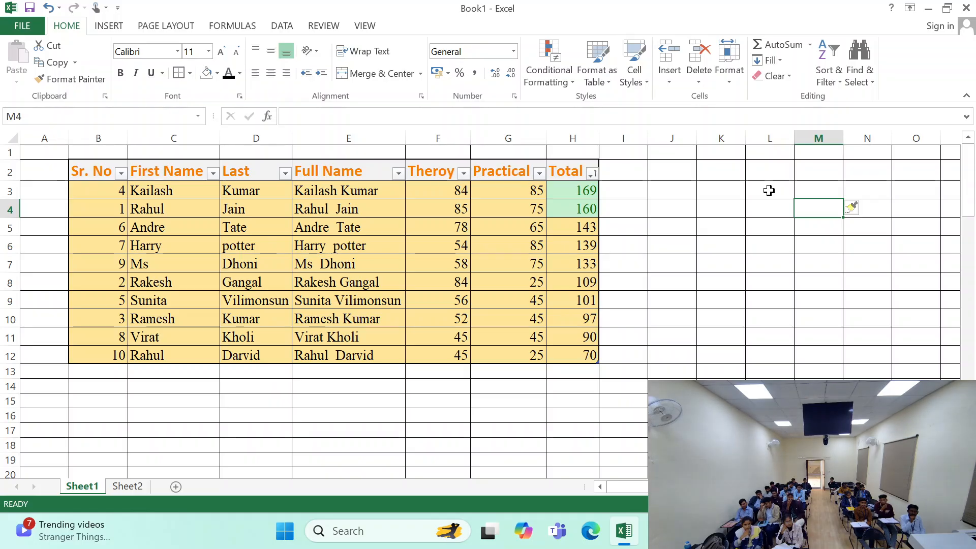
{"action": "left_click", "coordinate": [515, 223]}
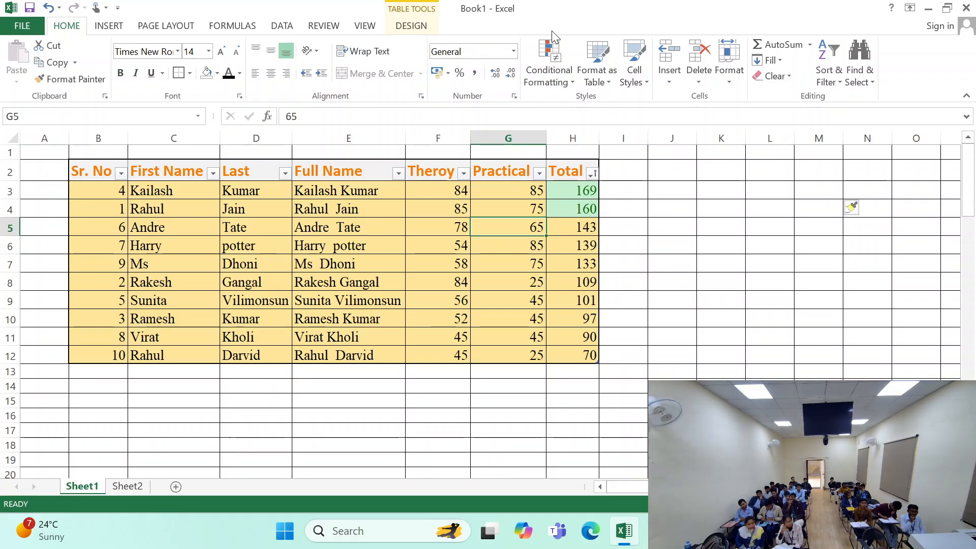
- Insert a sheet column before Practical at cell G5, apply Format Same As Right to it, and undo the insertion
{"action": "left_click", "coordinate": [637, 85]}
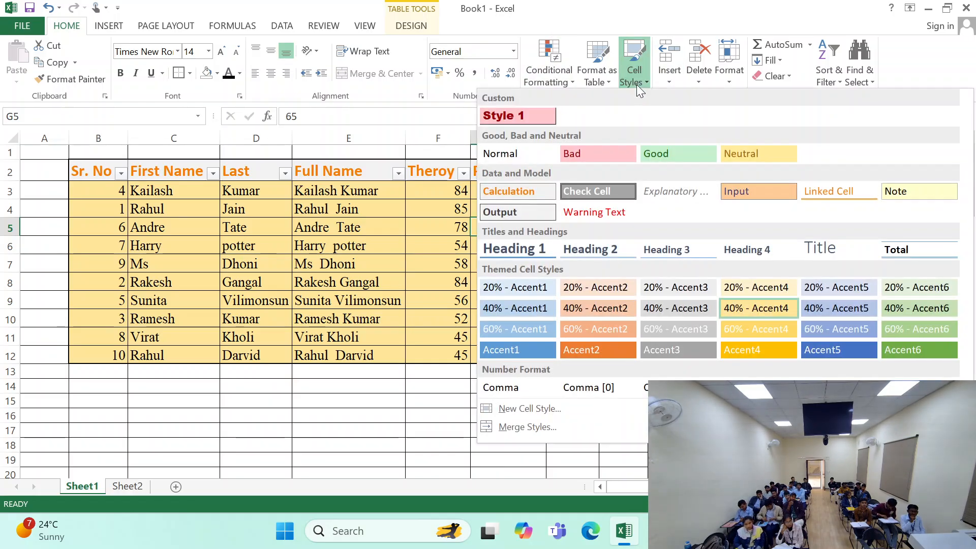
{"action": "left_click", "coordinate": [688, 91]}
{"action": "left_click", "coordinate": [671, 80]}
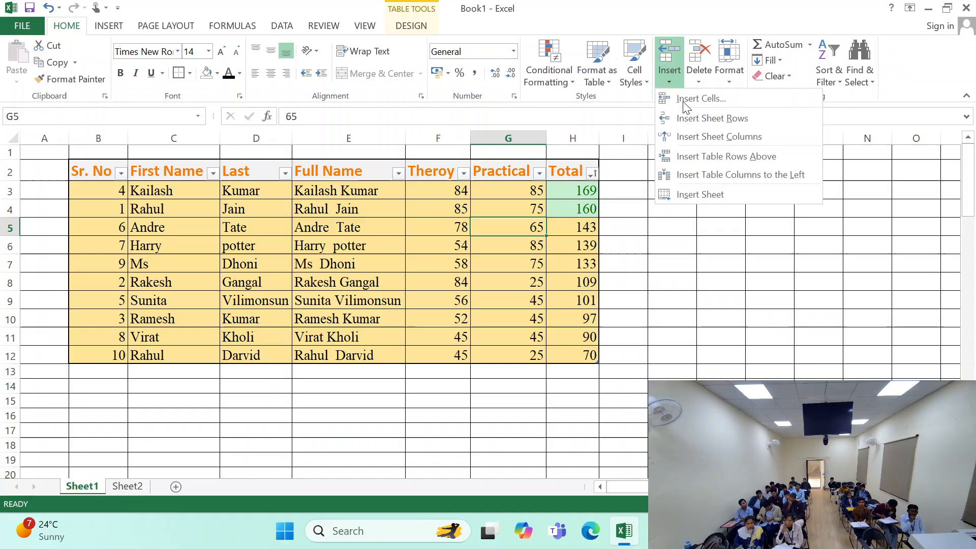
{"action": "left_click", "coordinate": [703, 139]}
{"action": "left_click", "coordinate": [566, 248]}
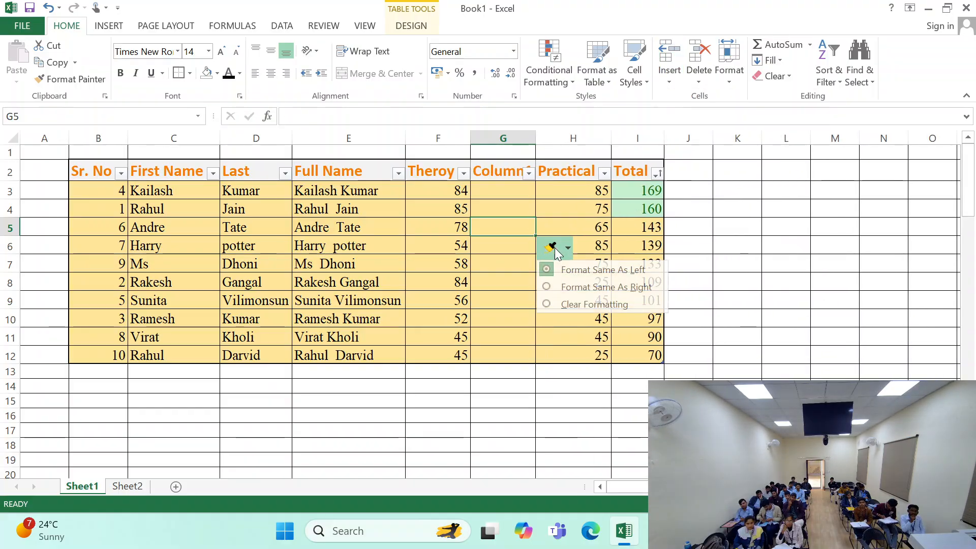
{"action": "left_click", "coordinate": [581, 288]}
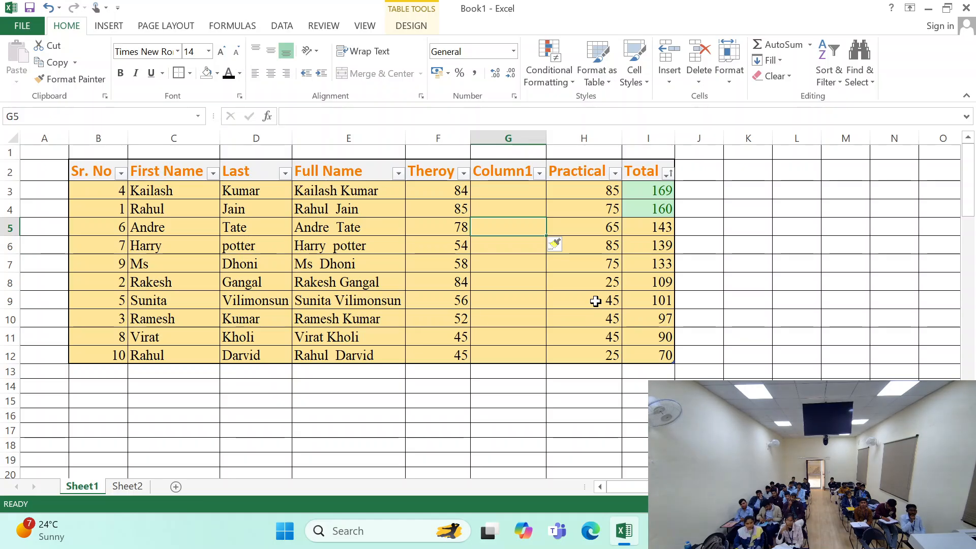
{"action": "key", "text": "ctrl+z"}
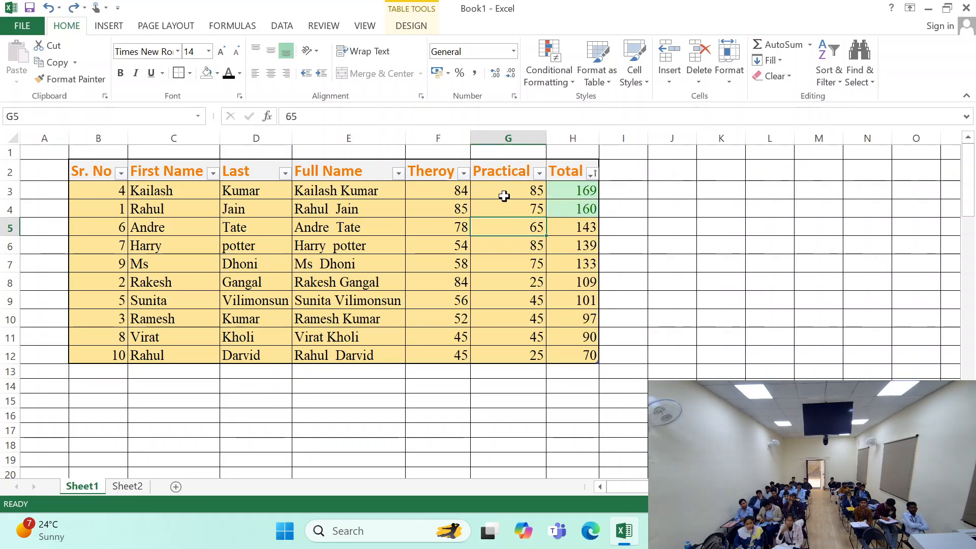
- Insert a sheet row above row 4 from cell G4 and undo the insertion
{"action": "left_click", "coordinate": [505, 176]}
{"action": "left_click", "coordinate": [505, 209]}
{"action": "left_click", "coordinate": [669, 76]}
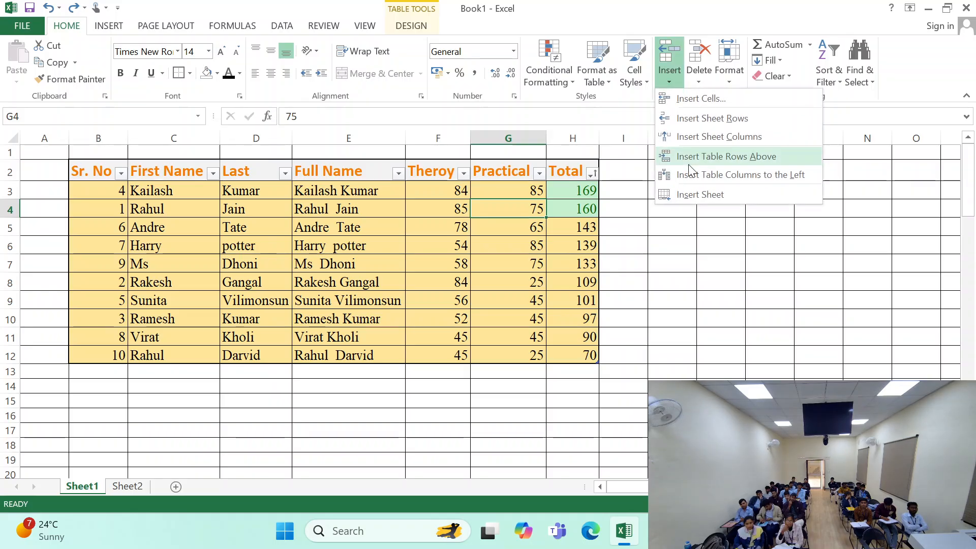
{"action": "left_click", "coordinate": [709, 118]}
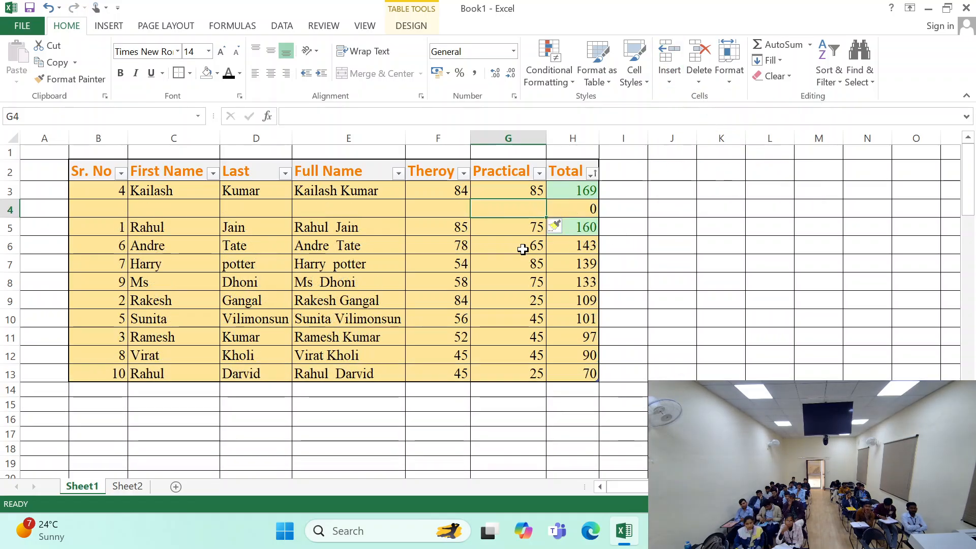
{"action": "key", "text": "ctrl+z"}
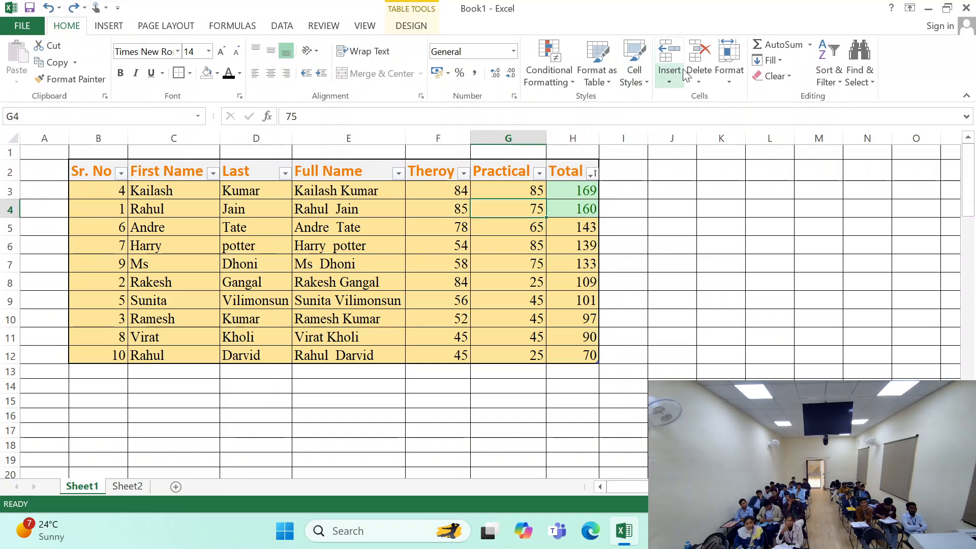
- Insert a sheet column before the Practical column and select the new column's cells from its header to row 13
{"action": "left_click", "coordinate": [670, 76]}
{"action": "left_click", "coordinate": [702, 136]}
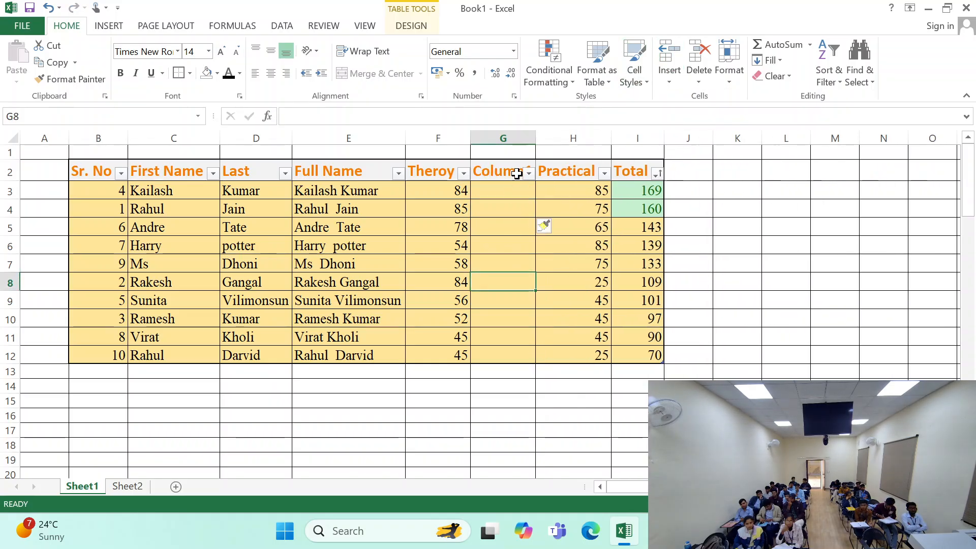
{"action": "left_click_drag", "start_coordinate": [515, 171], "coordinate": [503, 371]}
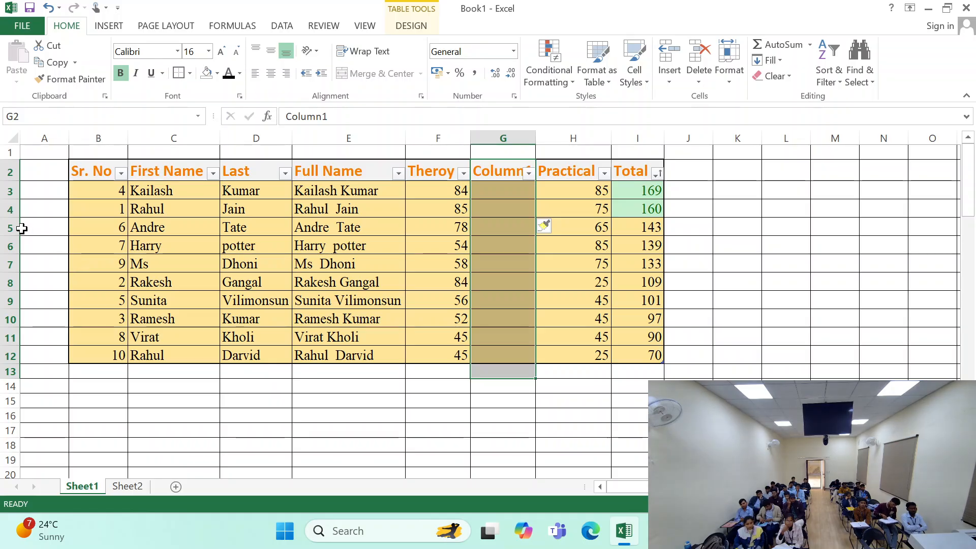
- Insert a sheet row above row 4 from cell F4, check the shifted row below it, and undo the insertion
{"action": "left_click", "coordinate": [425, 206]}
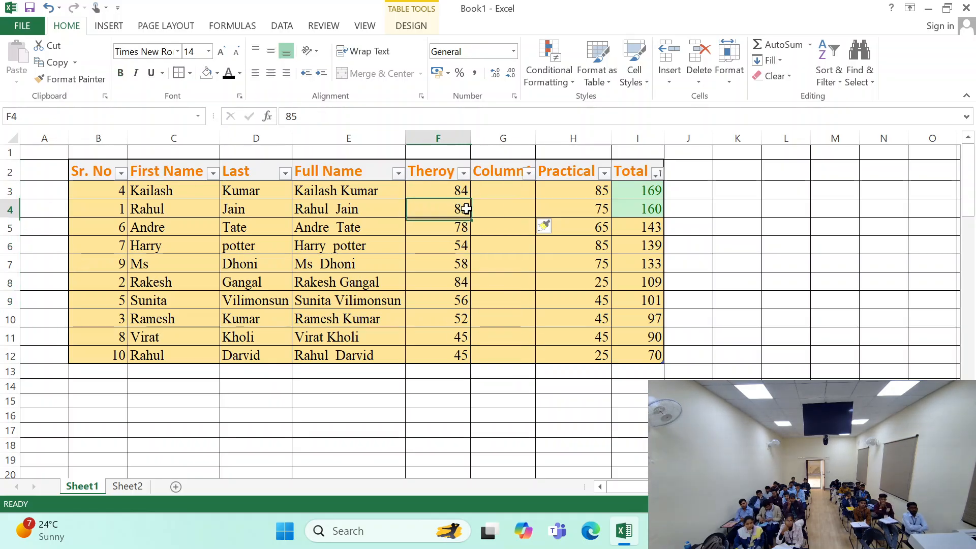
{"action": "left_click", "coordinate": [669, 73]}
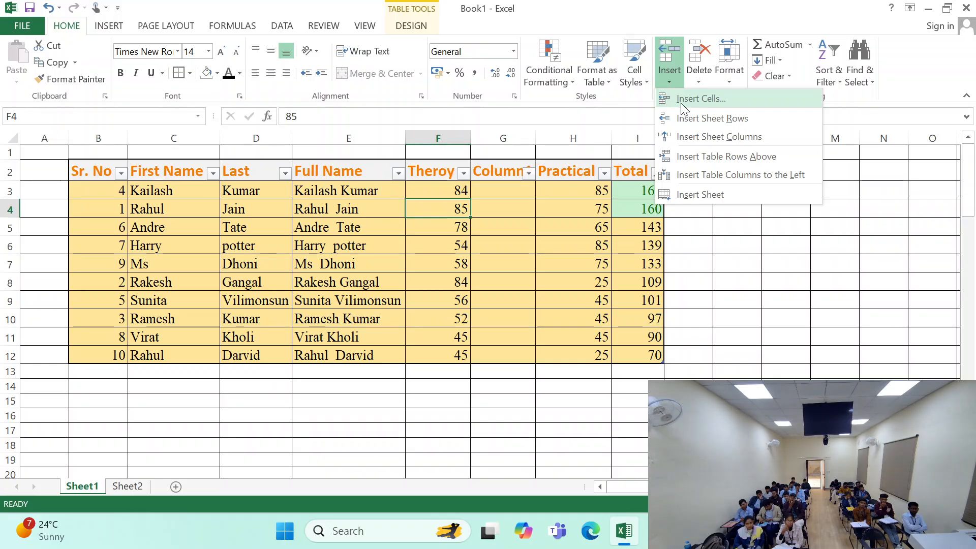
{"action": "left_click", "coordinate": [689, 119]}
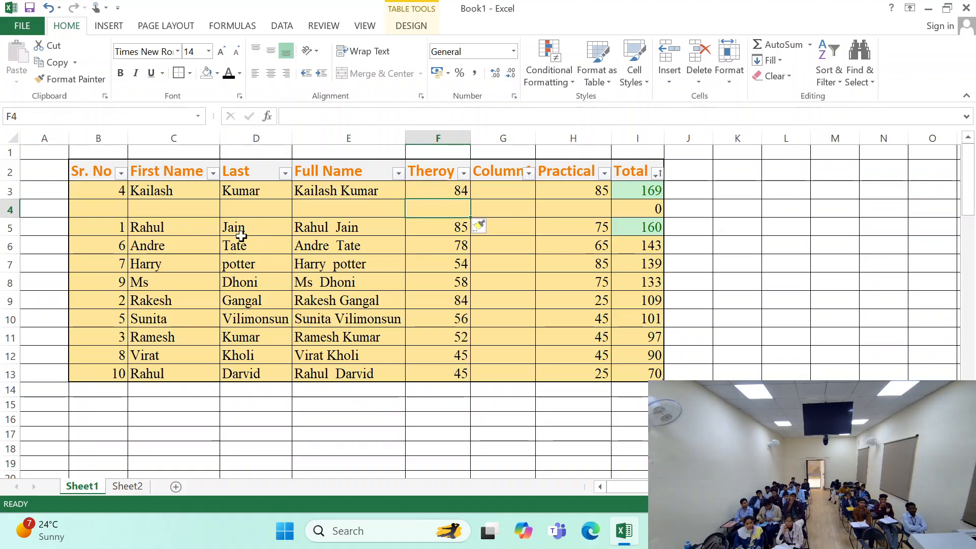
{"action": "left_click", "coordinate": [427, 226]}
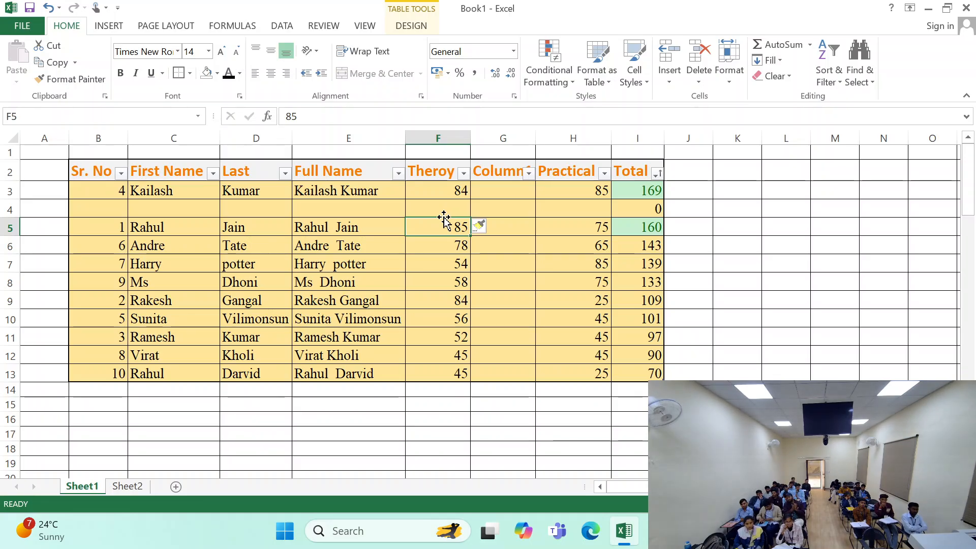
{"action": "key", "text": "ctrl+z"}
- Sort the table by Sr. No from smallest to largest and check the first serial numbers
{"action": "left_click", "coordinate": [121, 173]}
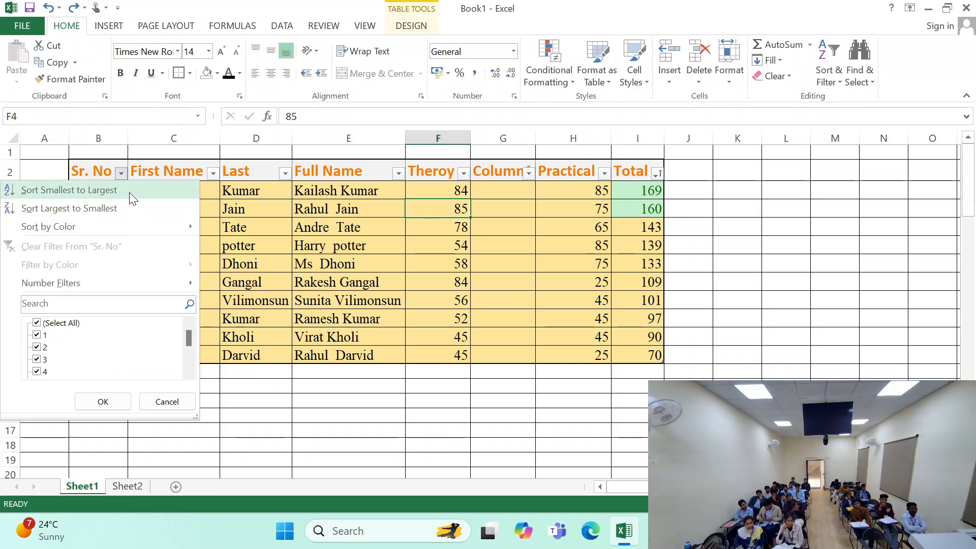
{"action": "left_click", "coordinate": [129, 190]}
{"action": "left_click", "coordinate": [153, 227]}
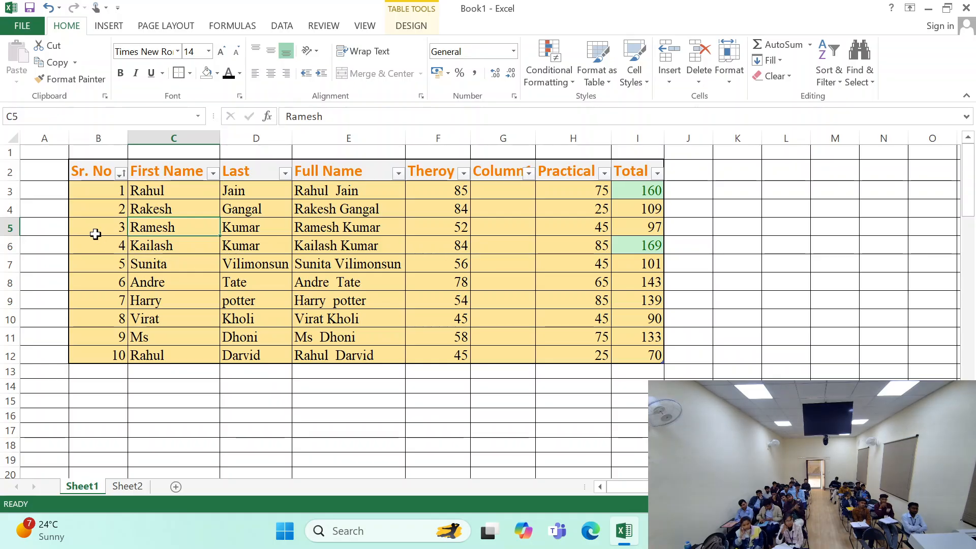
{"action": "left_click", "coordinate": [102, 205]}
{"action": "left_click", "coordinate": [96, 222]}
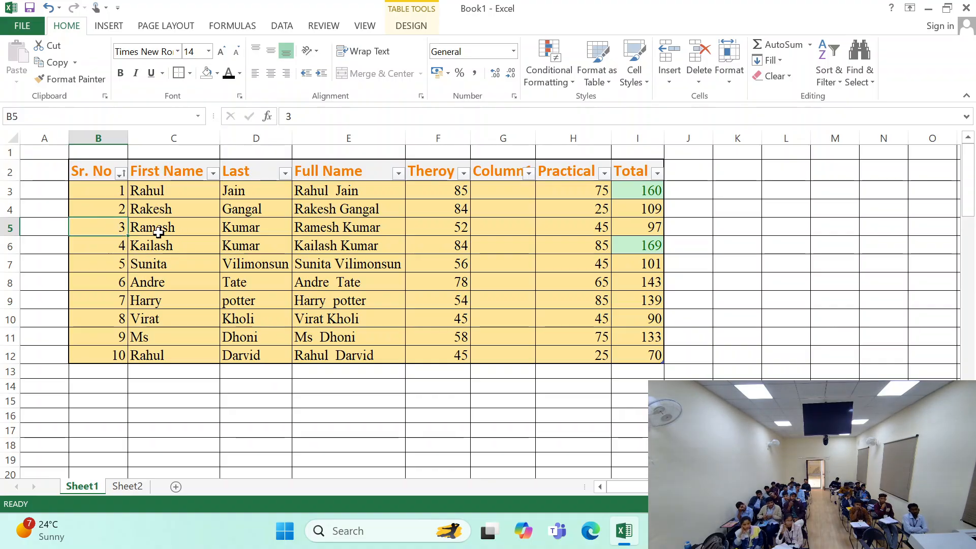
- Insert a blank row above serial number 3 from cell C5 and undo the insertion
{"action": "left_click", "coordinate": [184, 219]}
{"action": "key", "text": "Right"}
{"action": "key", "text": "Right"}
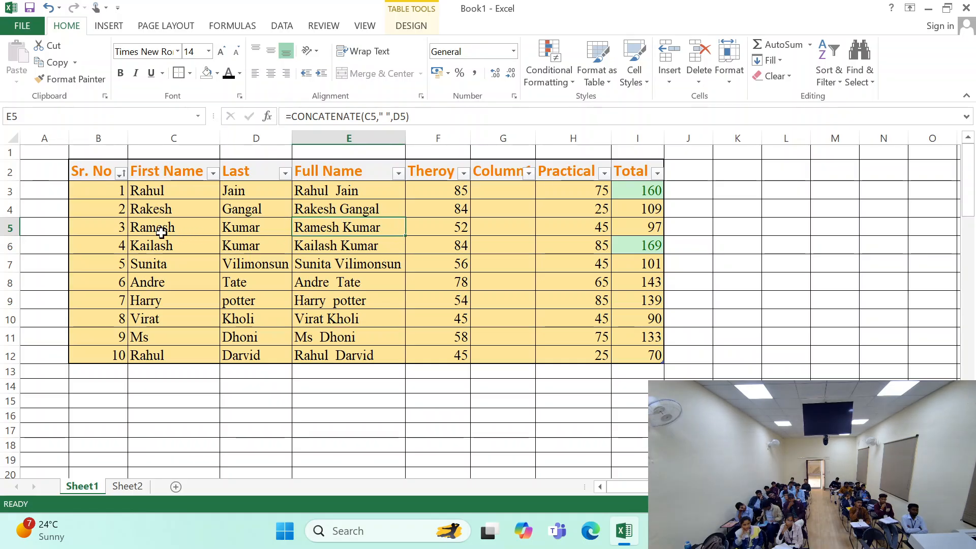
{"action": "left_click", "coordinate": [188, 238]}
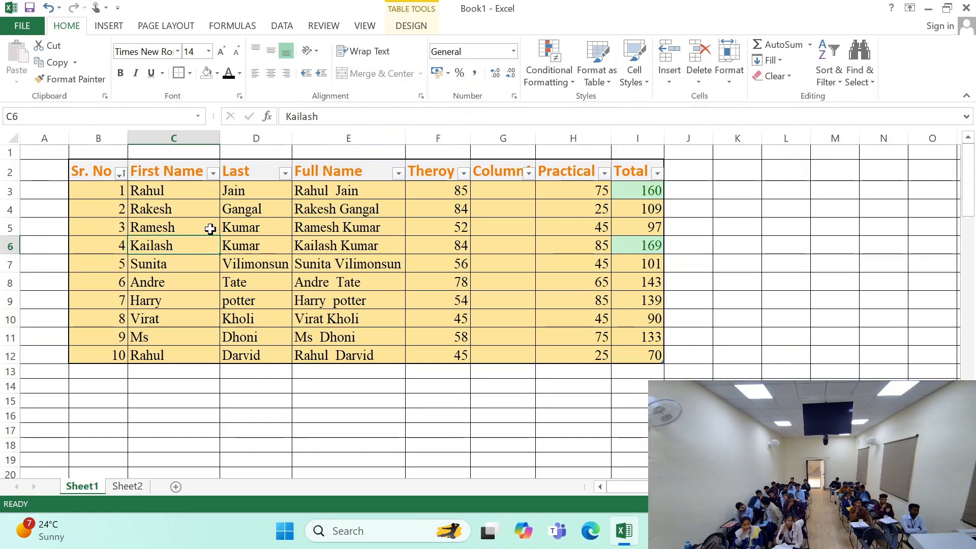
{"action": "left_click", "coordinate": [201, 225]}
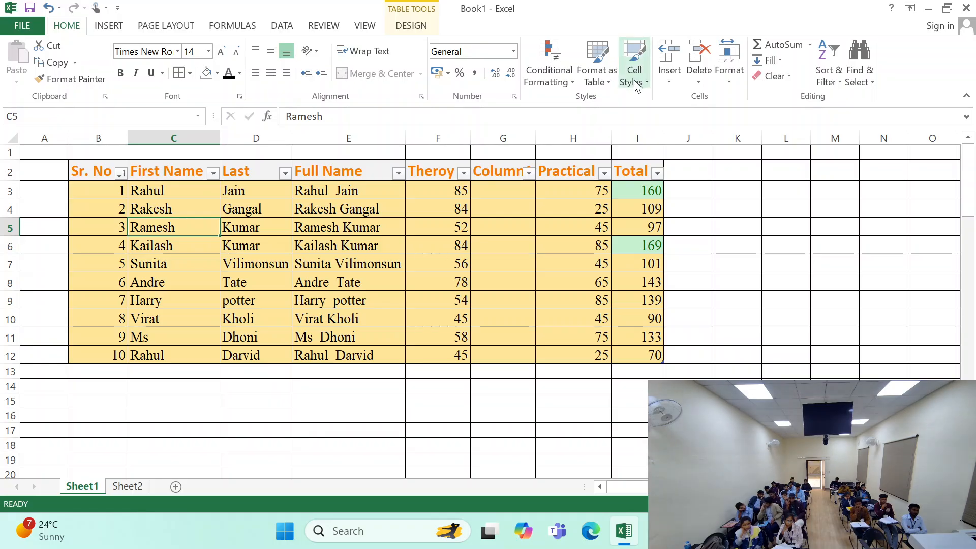
{"action": "left_click", "coordinate": [670, 54]}
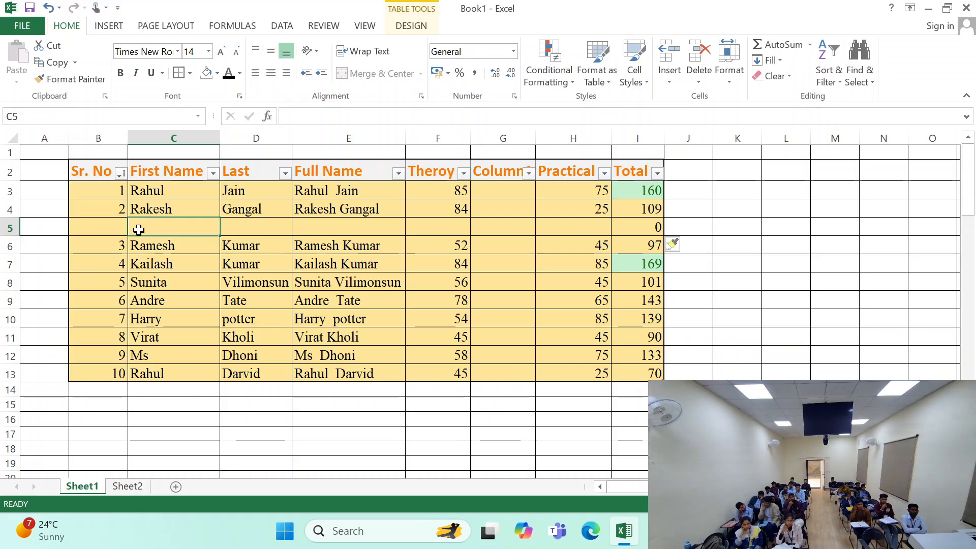
{"action": "key", "text": "ctrl+z"}
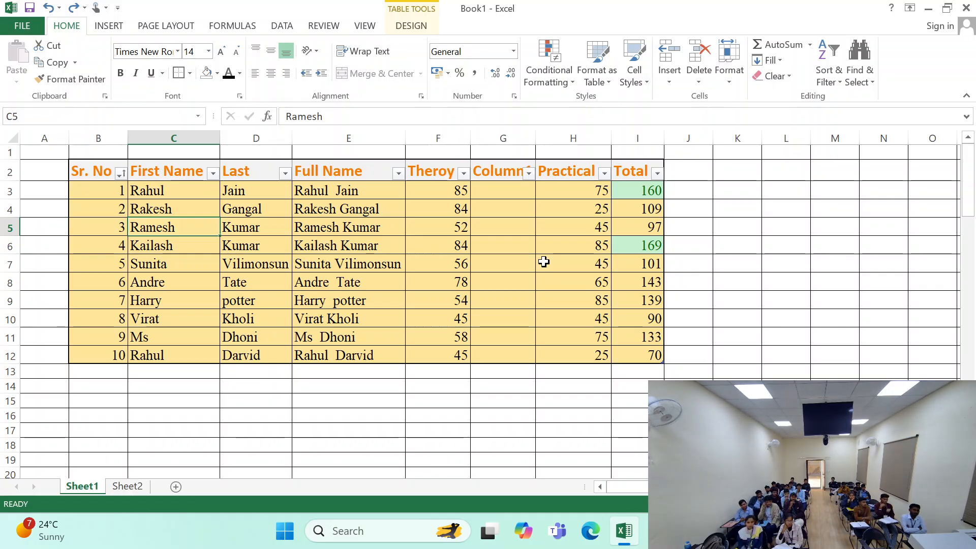
- Compare the insert options offered for table cell C5 with those for the Sr. No header cell
{"action": "left_click", "coordinate": [669, 77]}
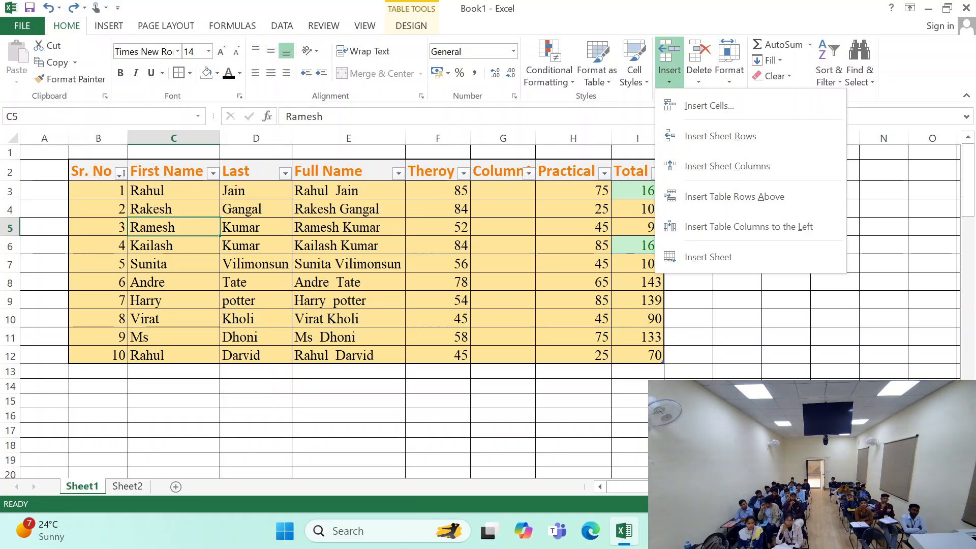
{"action": "left_click", "coordinate": [558, 343]}
{"action": "left_click", "coordinate": [673, 81]}
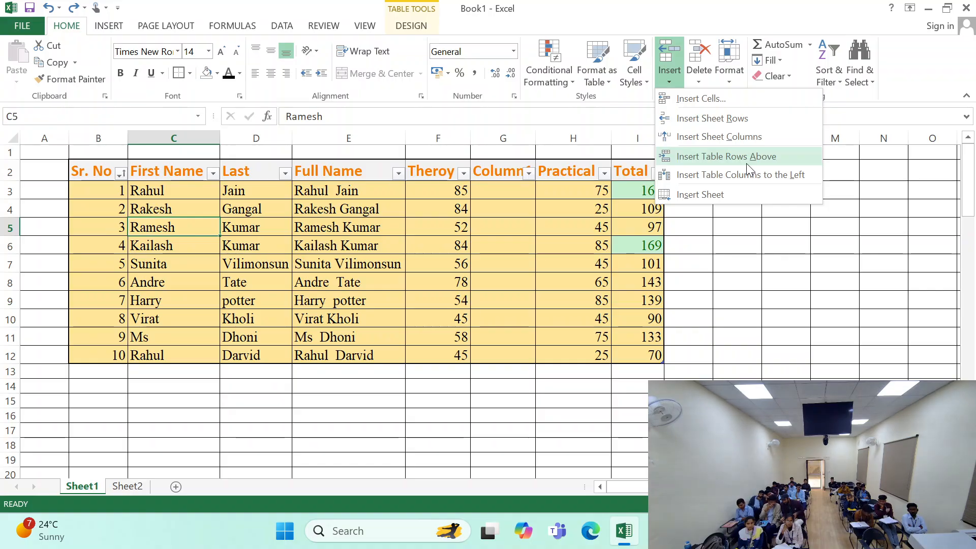
{"action": "left_click", "coordinate": [368, 224]}
{"action": "left_click", "coordinate": [97, 172]}
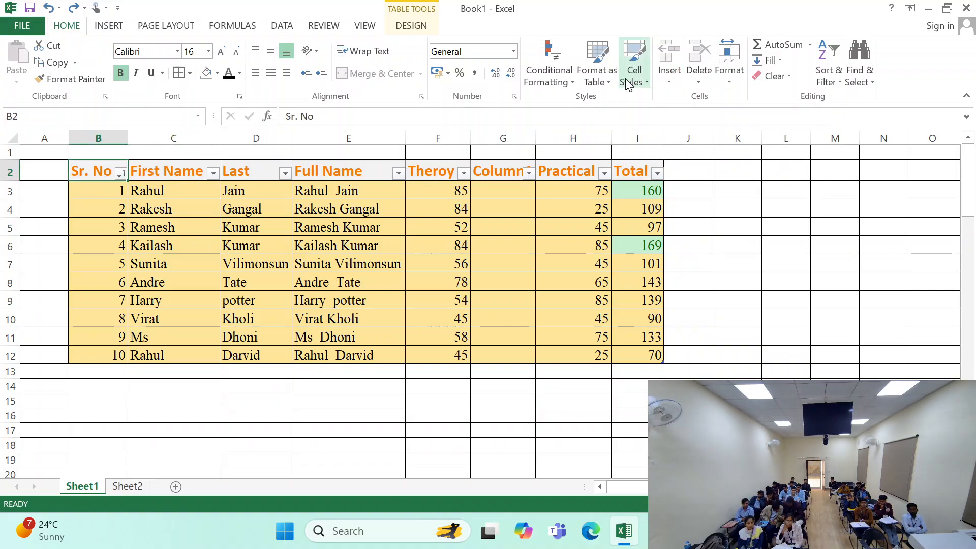
{"action": "left_click", "coordinate": [634, 66]}
{"action": "left_click", "coordinate": [669, 76]}
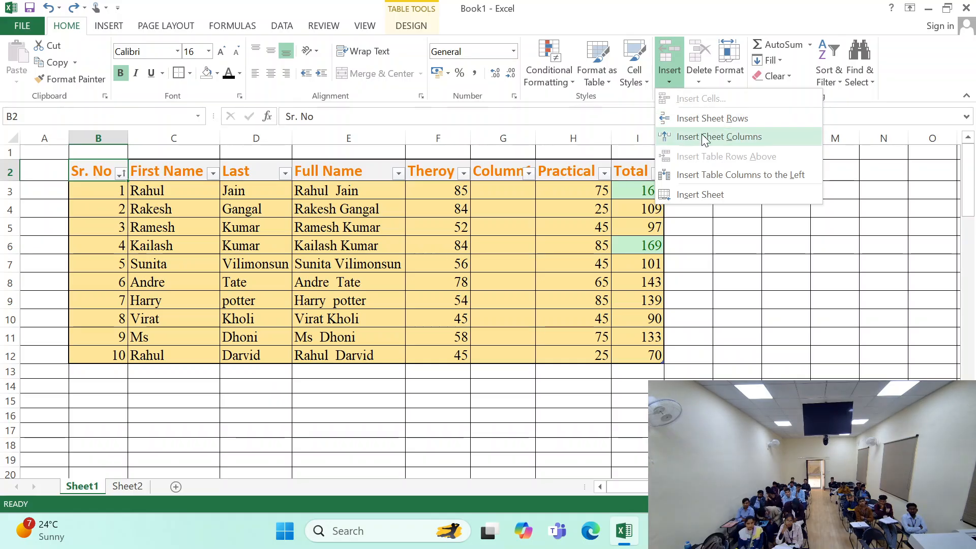
- Insert a table row above the first record from cell D3 and undo the insertion
{"action": "left_click", "coordinate": [231, 189]}
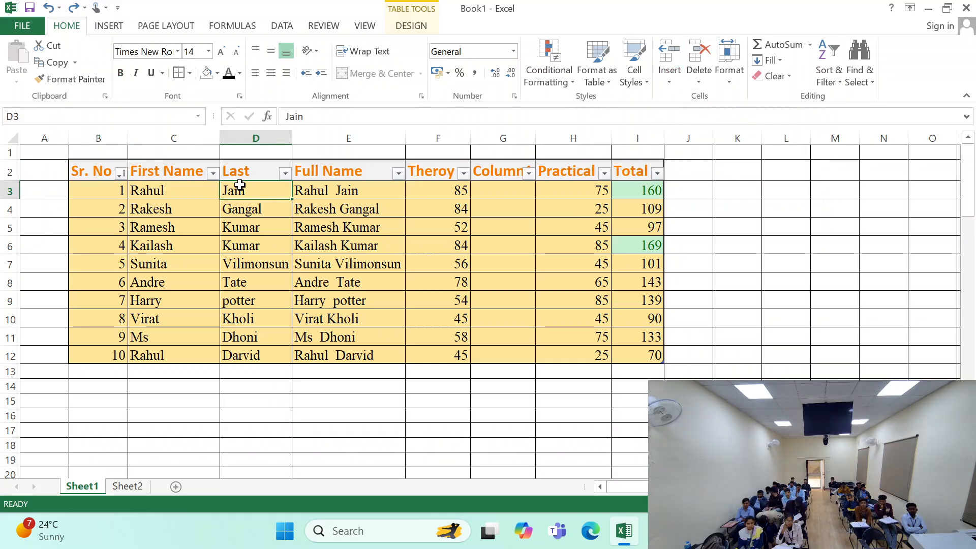
{"action": "left_click", "coordinate": [677, 77]}
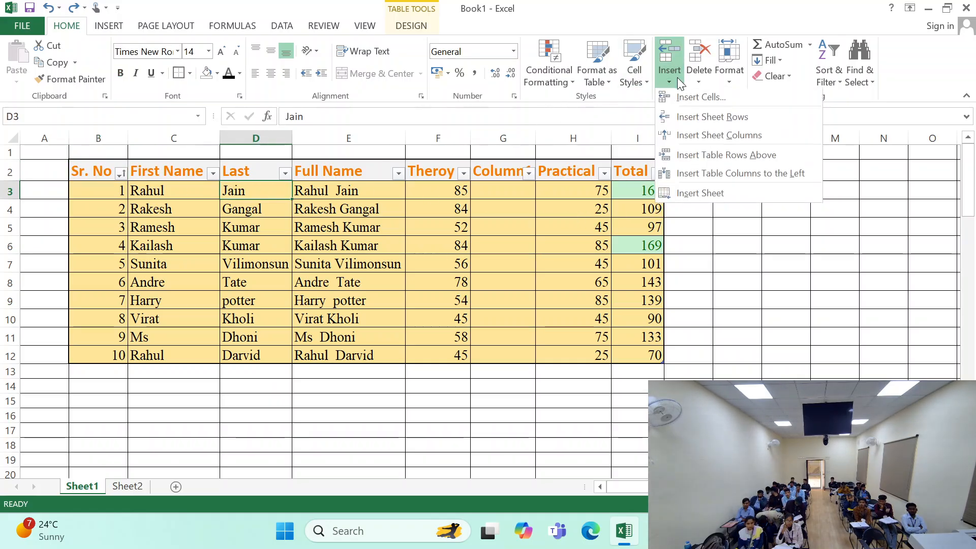
{"action": "left_click", "coordinate": [738, 154]}
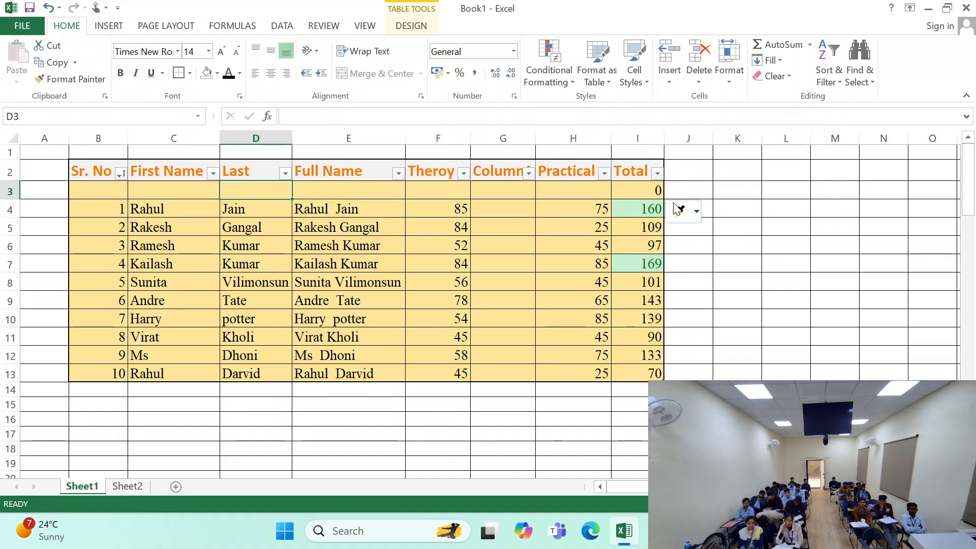
{"action": "key", "text": "ctrl+z"}
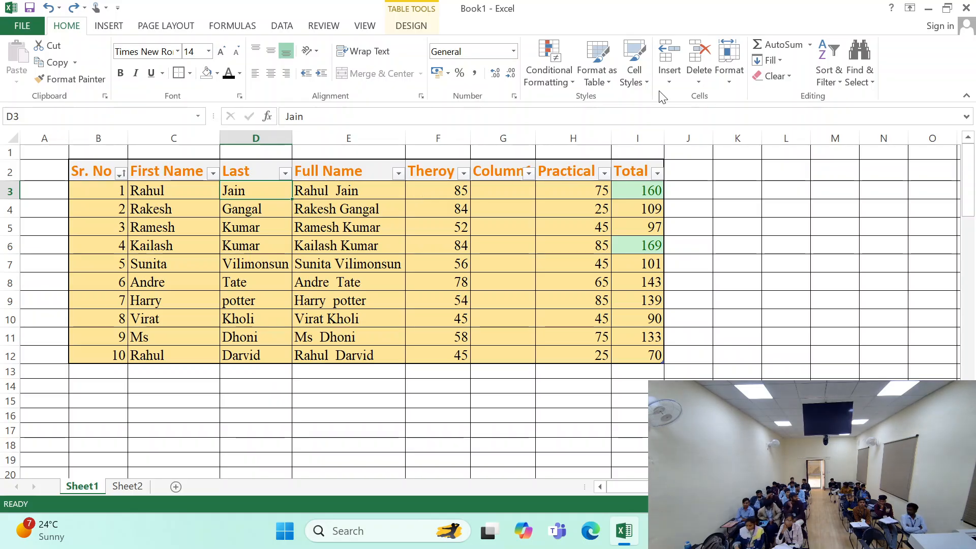
- Compare the insert options offered for table cell D3 with those for cell F15 outside the table
{"action": "left_click", "coordinate": [669, 77]}
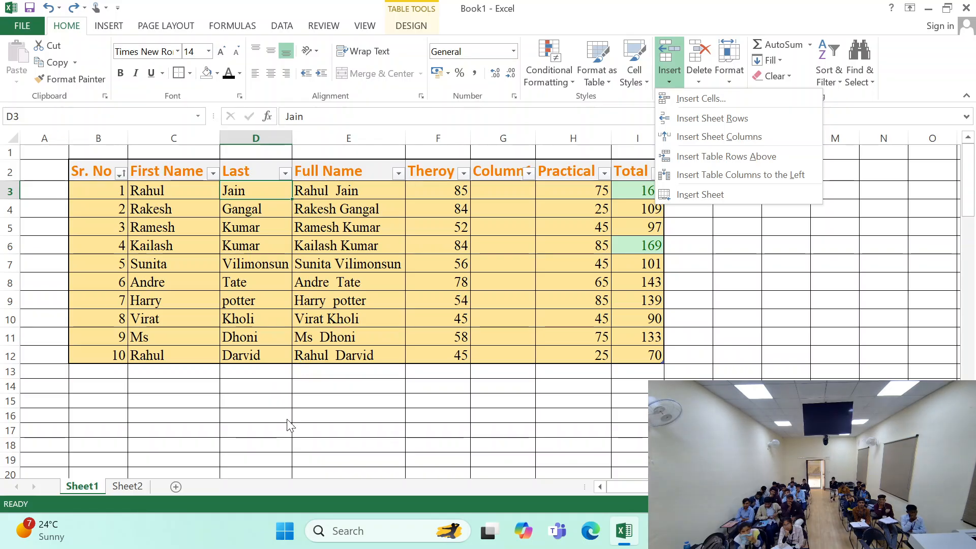
{"action": "left_click", "coordinate": [426, 402]}
{"action": "left_click", "coordinate": [426, 402]}
{"action": "left_click", "coordinate": [669, 75]}
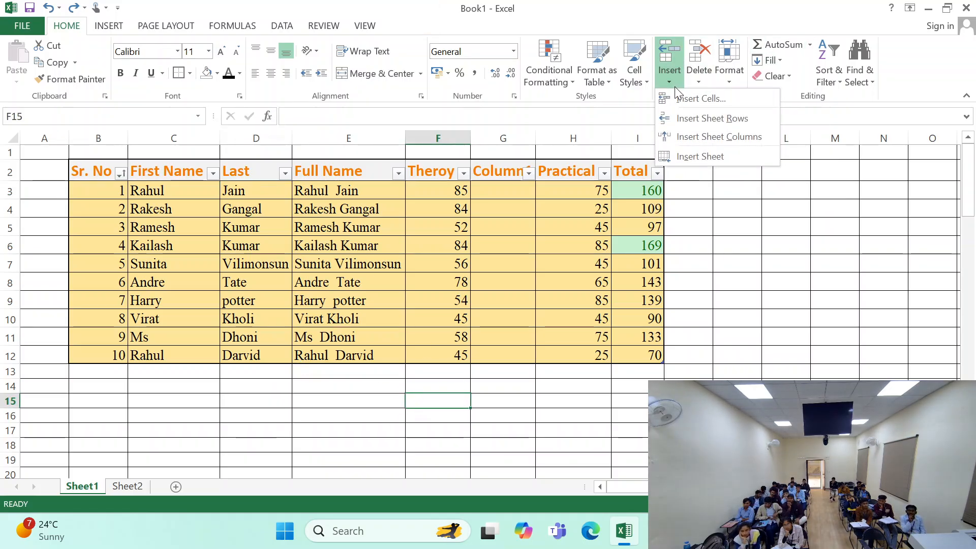
{"action": "left_click", "coordinate": [378, 239]}
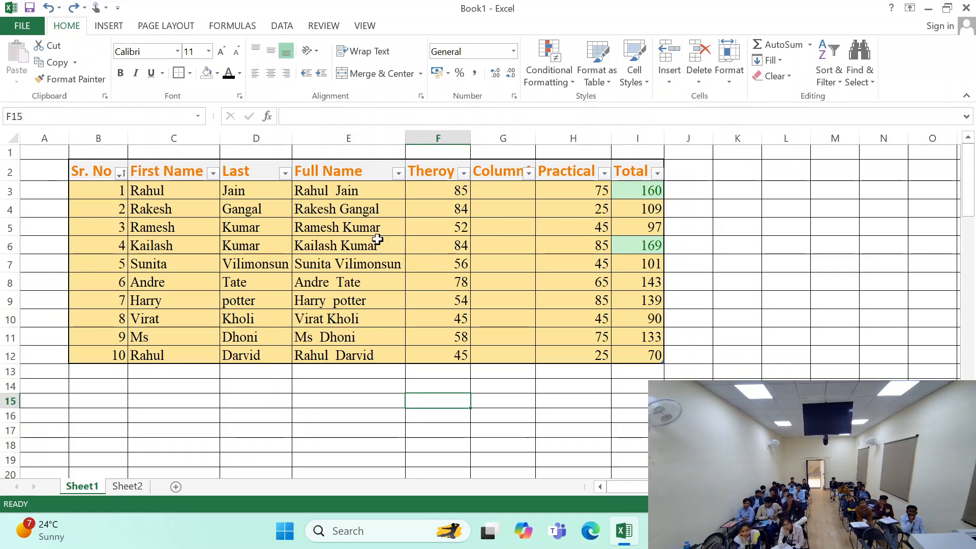
- Insert a table row above the record with serial number 2 from cell D4
{"action": "left_click_drag", "start_coordinate": [96, 168], "coordinate": [641, 357]}
{"action": "left_click", "coordinate": [244, 205]}
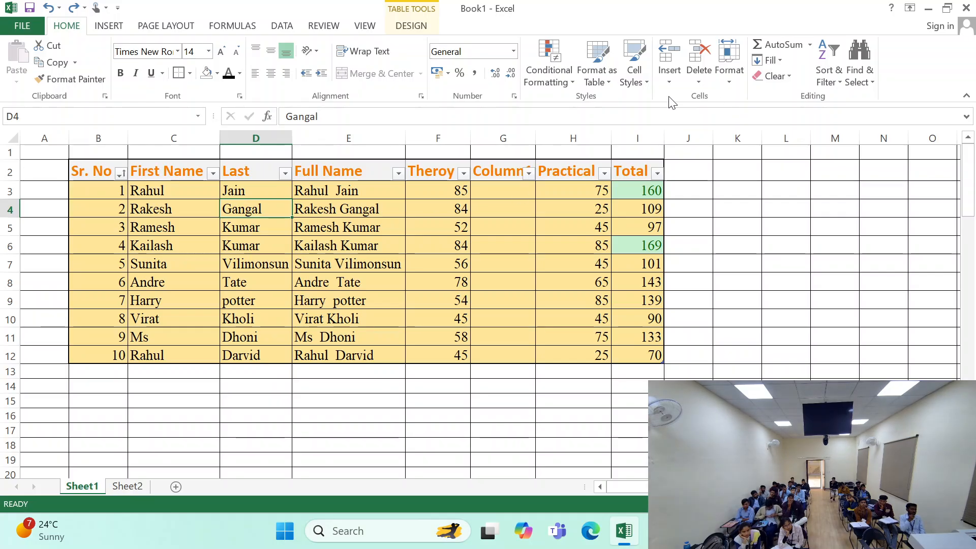
{"action": "left_click", "coordinate": [670, 85]}
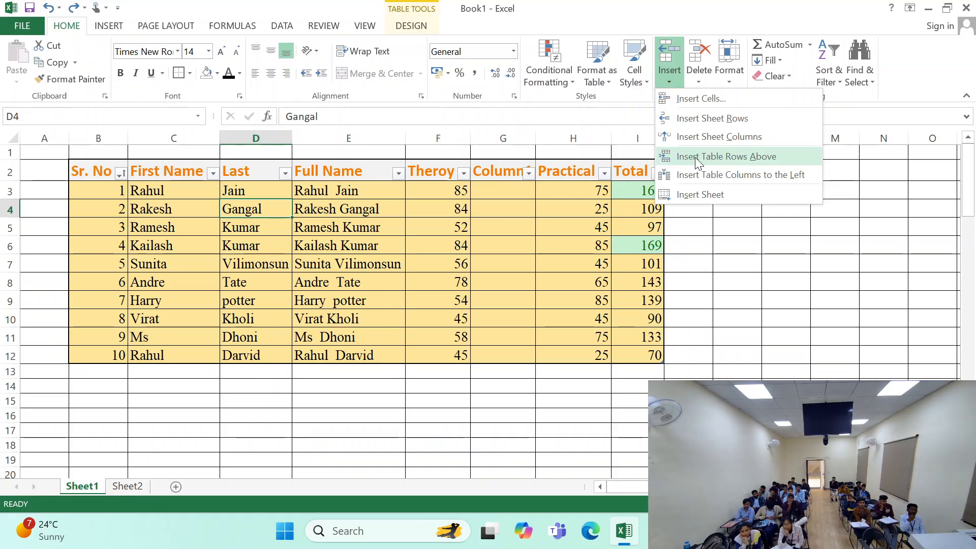
{"action": "left_click", "coordinate": [755, 157]}
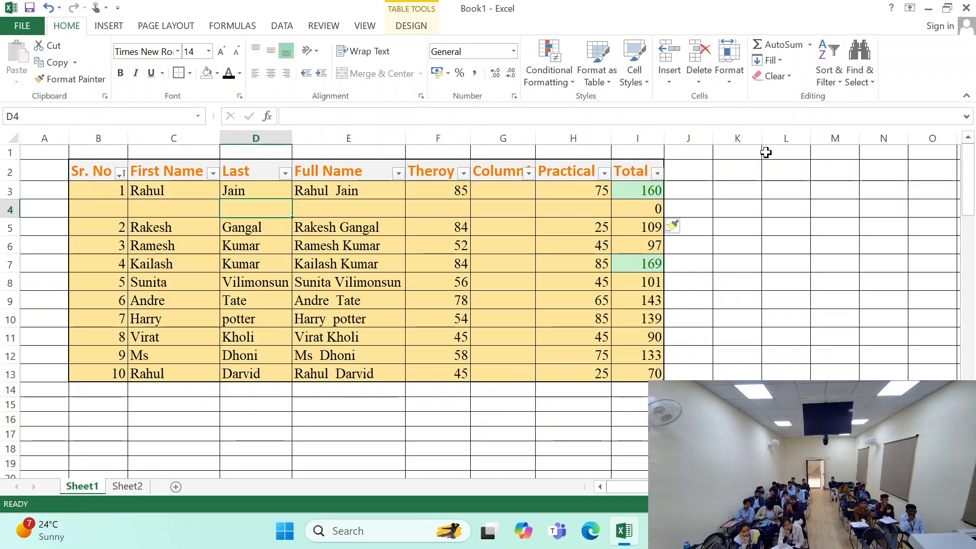
- Check the insert options offered for empty cell F19 below the table
{"action": "scroll", "coordinate": [419, 303], "scroll_direction": "down", "scroll_amount": 3}
{"action": "left_click", "coordinate": [419, 303]}
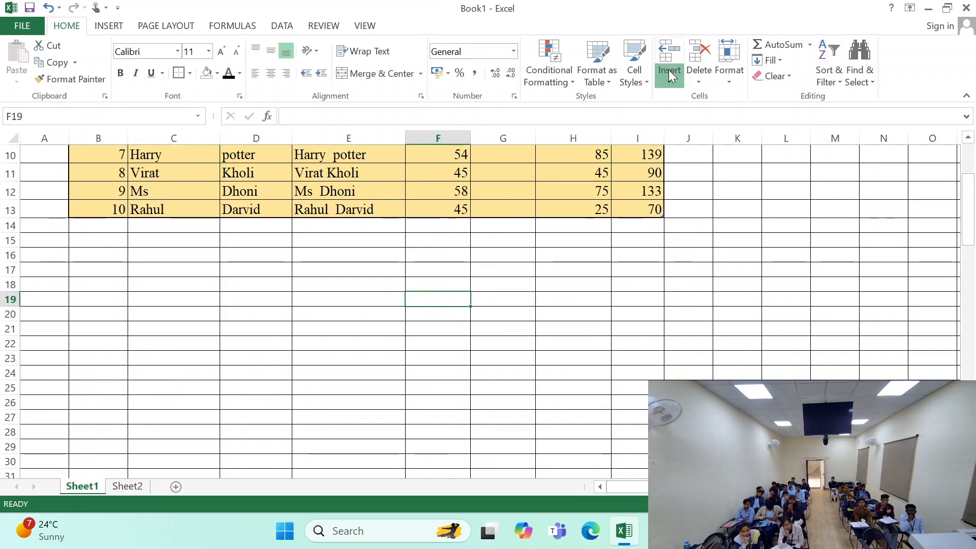
{"action": "left_click", "coordinate": [669, 70]}
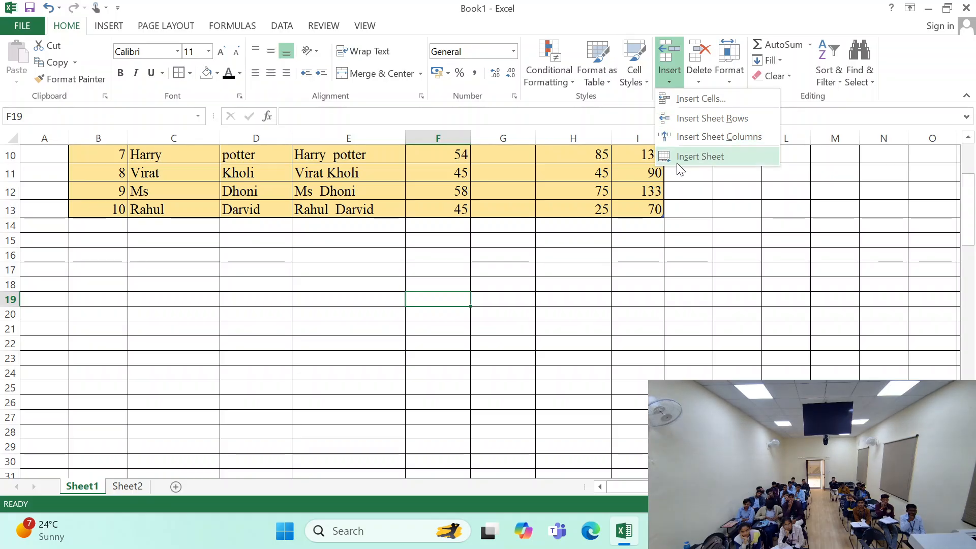
- Insert a table column before the Practical column from cell H11
{"action": "left_click", "coordinate": [567, 166]}
{"action": "left_click", "coordinate": [568, 168]}
{"action": "left_click", "coordinate": [670, 77]}
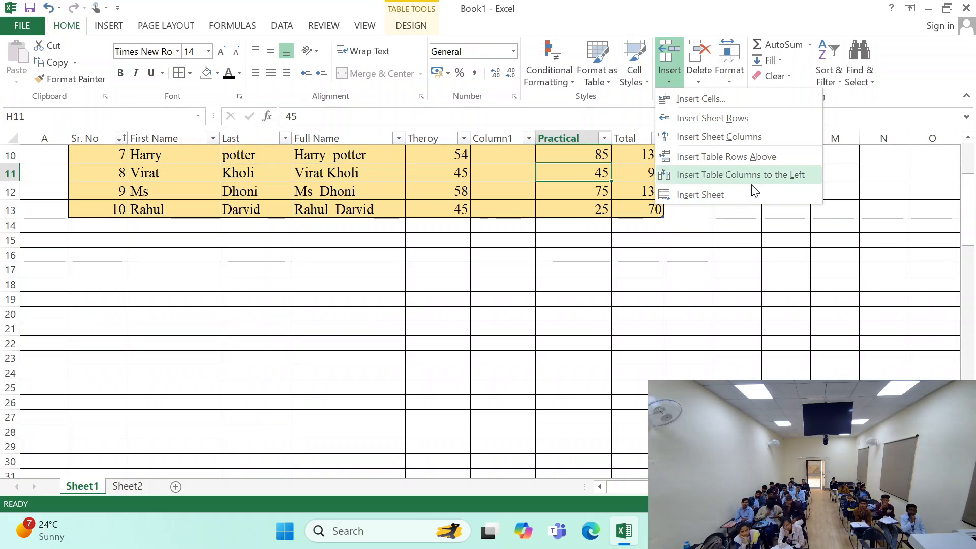
{"action": "left_click", "coordinate": [717, 176]}
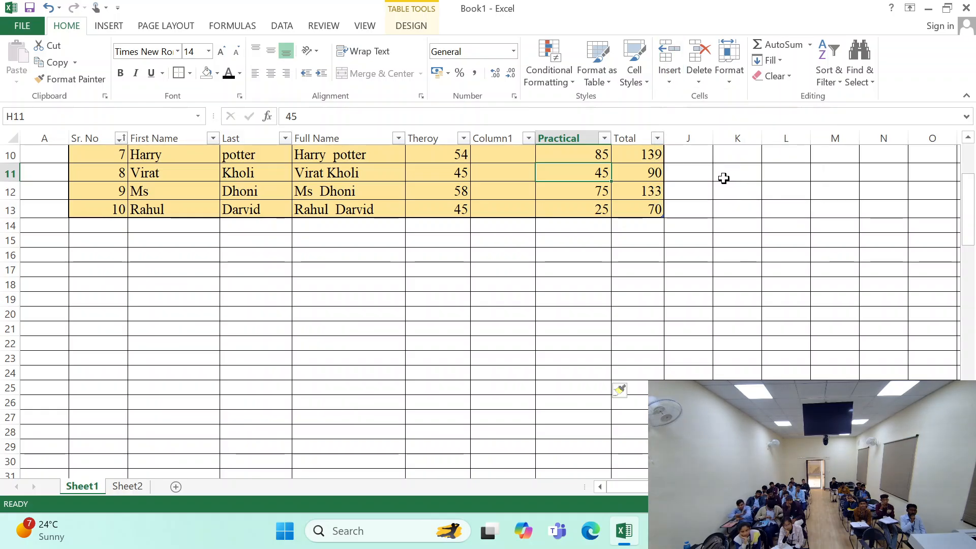
{"action": "scroll", "coordinate": [723, 179], "scroll_direction": "up", "scroll_amount": 3}
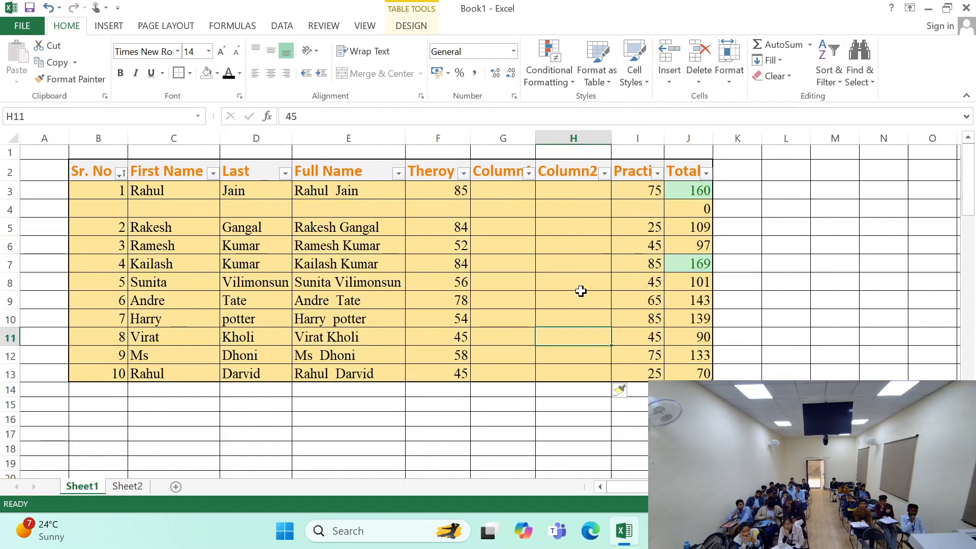
- Undo the table column and row insertions, the serial number sort and the earlier Column1 insertion
{"action": "key", "text": "ctrl+z"}
{"action": "key", "text": "ctrl+z"}
{"action": "key", "text": "ctrl+z"}
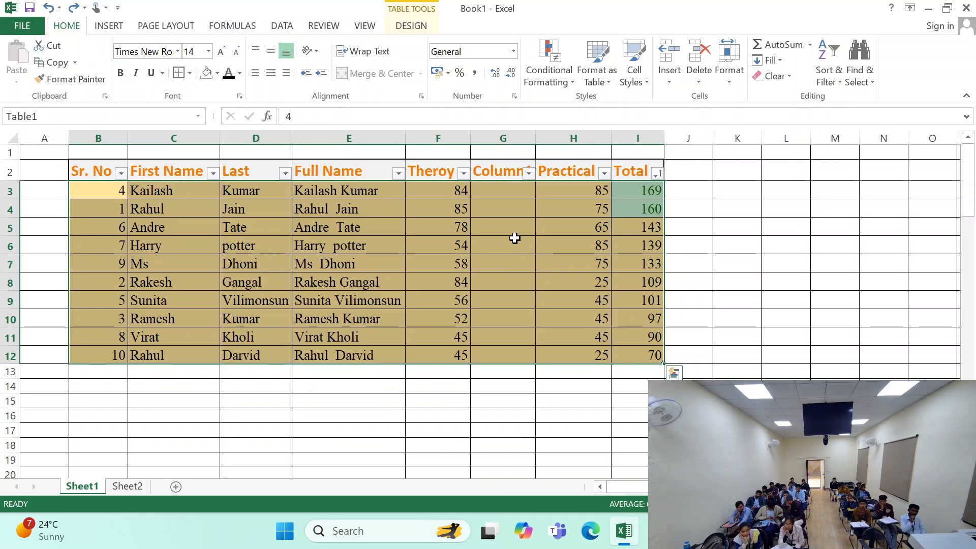
{"action": "key", "text": "ctrl+z"}
- Check the insert options offered for table cell G4 and view Sheet2 before returning to Sheet1
{"action": "left_click", "coordinate": [669, 79]}
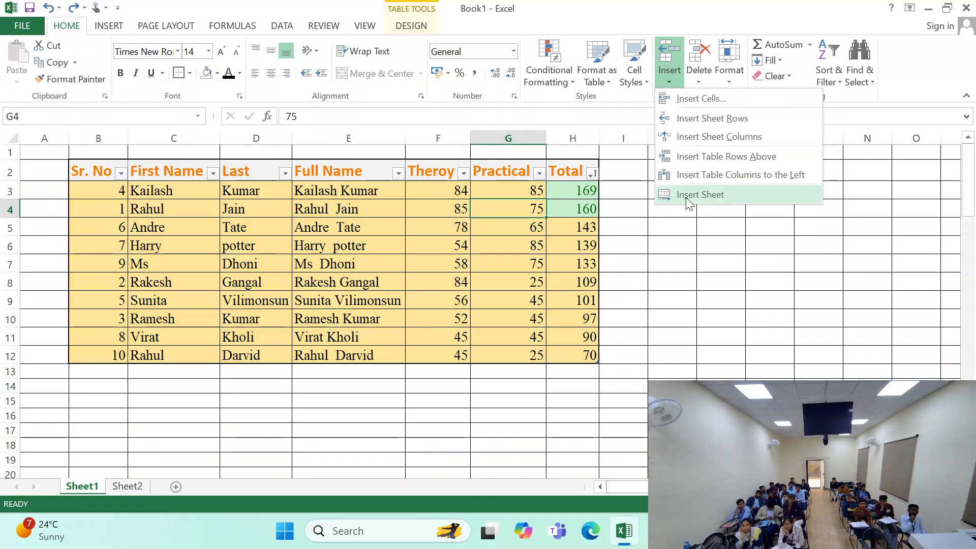
{"action": "left_click", "coordinate": [693, 229]}
{"action": "left_click", "coordinate": [669, 79]}
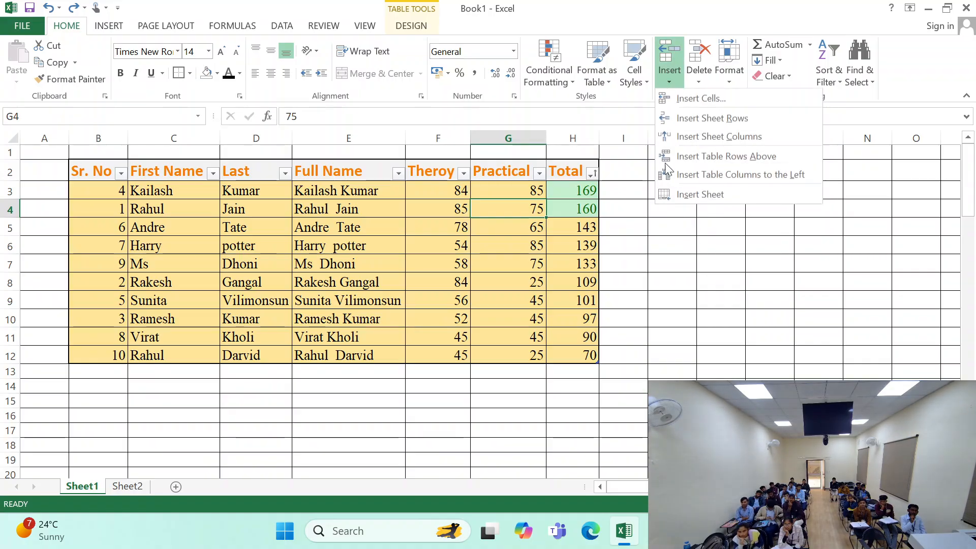
{"action": "left_click", "coordinate": [126, 487]}
{"action": "left_click", "coordinate": [125, 489]}
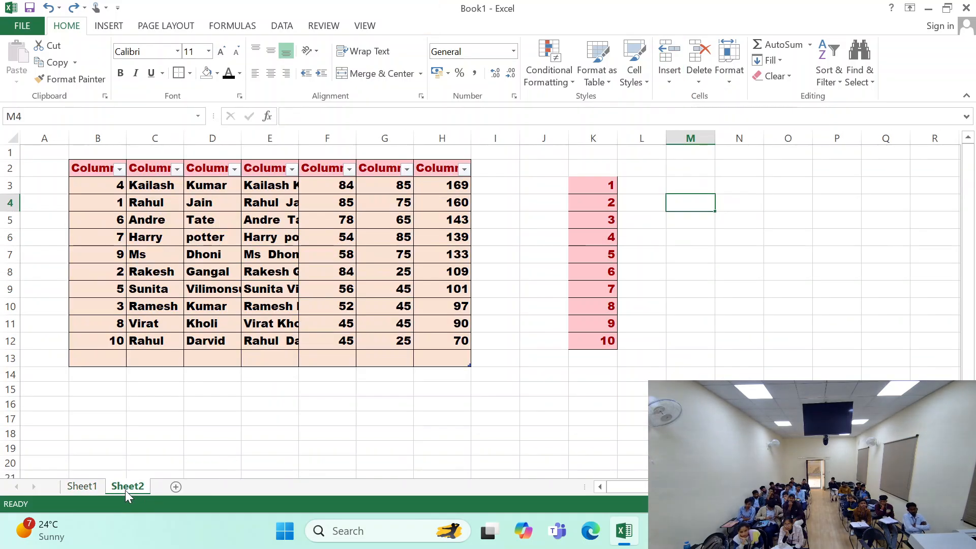
{"action": "left_click", "coordinate": [81, 487]}
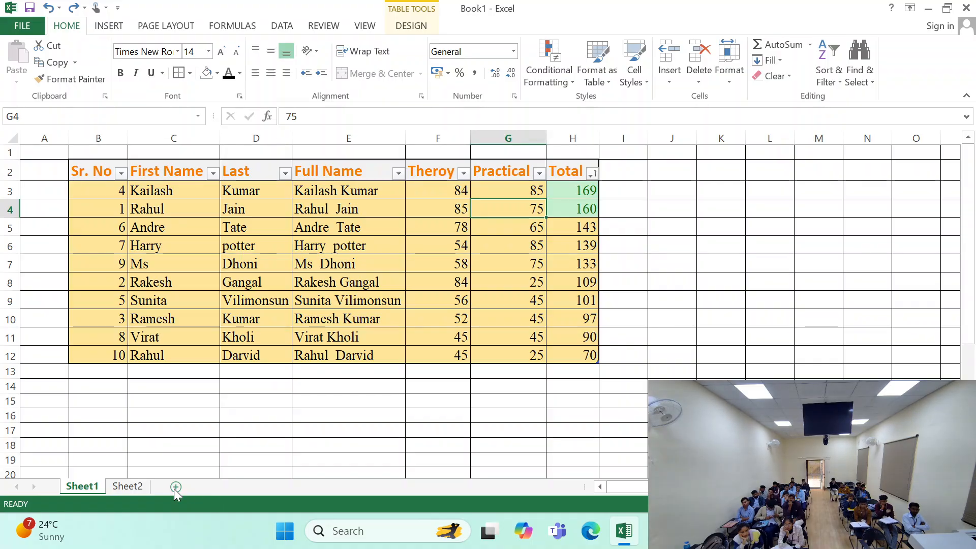
- Add a blank worksheet after Sheet1 and another one before it, and return to Sheet1
{"action": "left_click", "coordinate": [175, 487]}
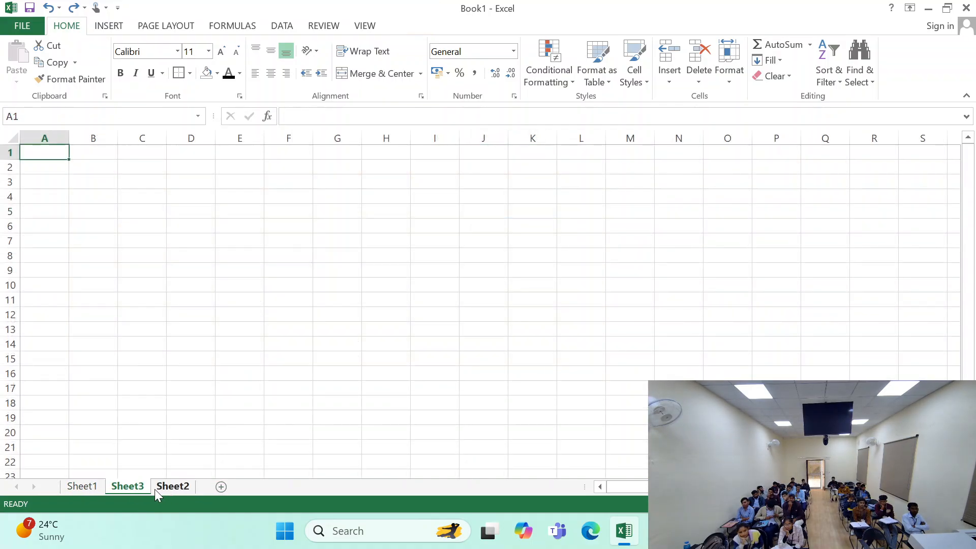
{"action": "key", "text": "ctrl+Page_Up"}
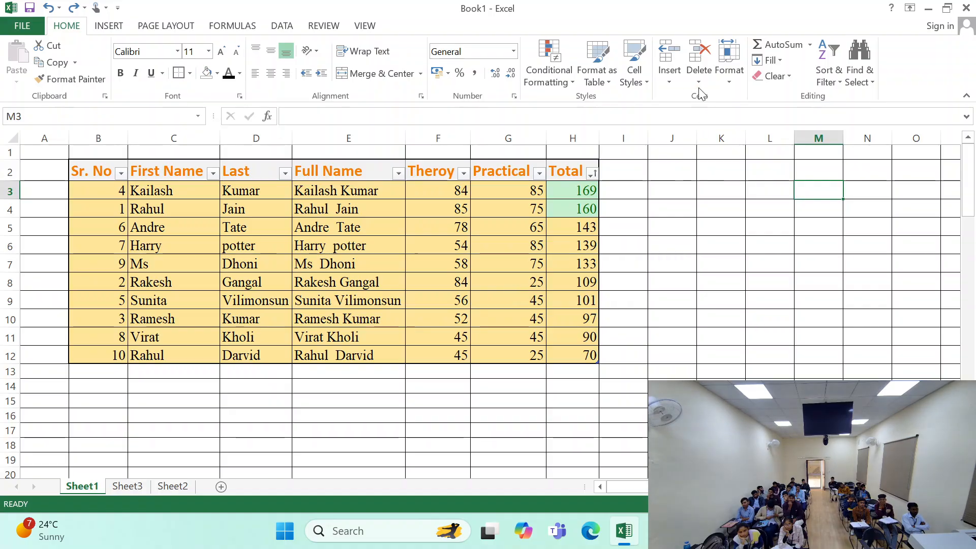
{"action": "left_click", "coordinate": [675, 83]}
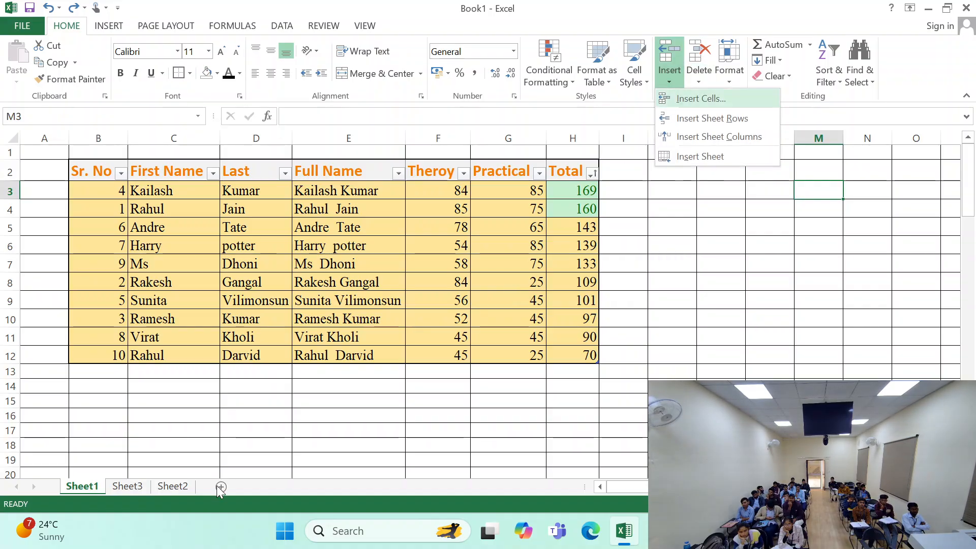
{"action": "left_click", "coordinate": [682, 162]}
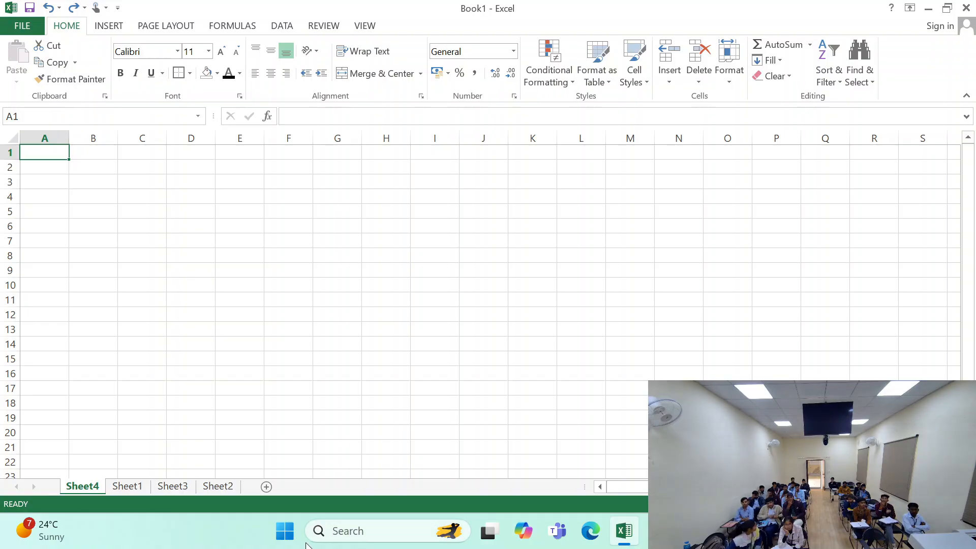
{"action": "left_click", "coordinate": [133, 485]}
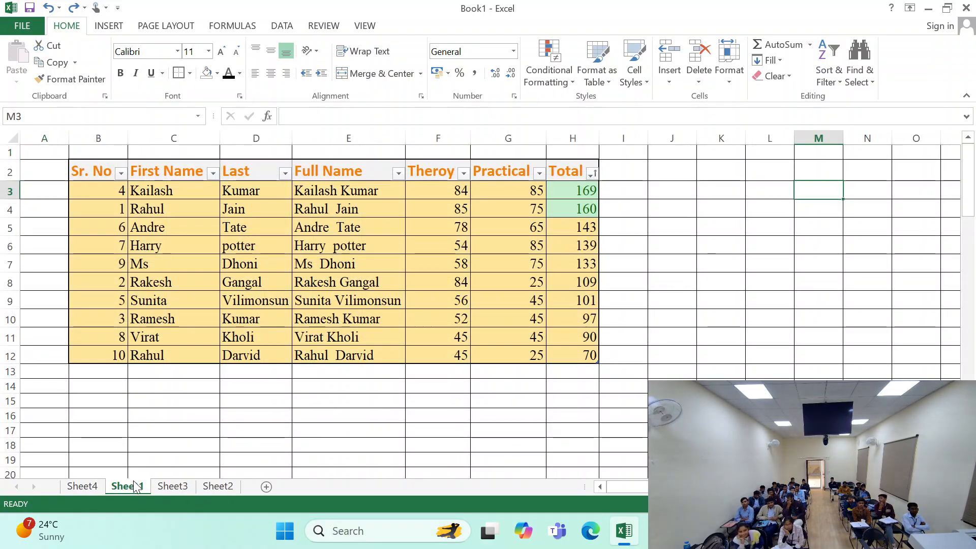
- Review the cell formatting and insert options offered for table cell E11
{"action": "left_click", "coordinate": [389, 340]}
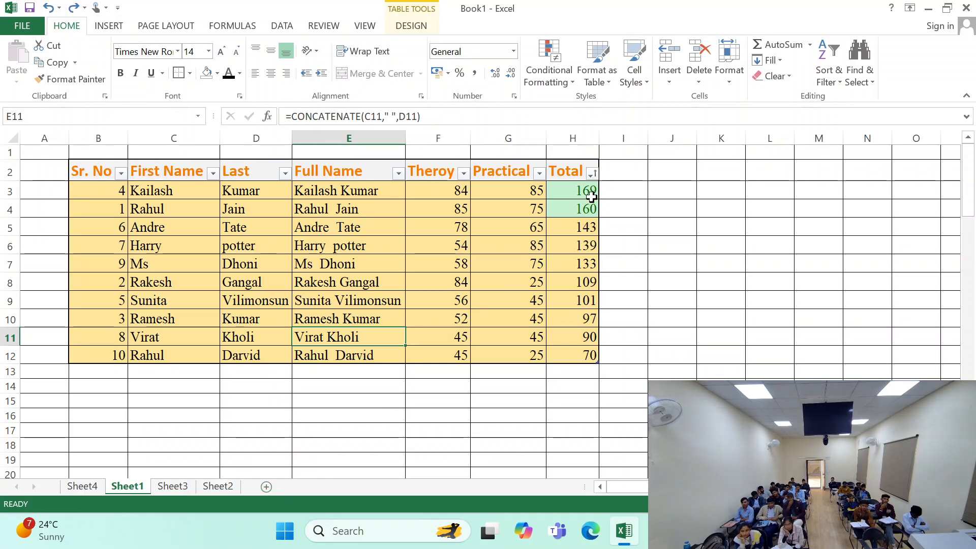
{"action": "left_click", "coordinate": [728, 74]}
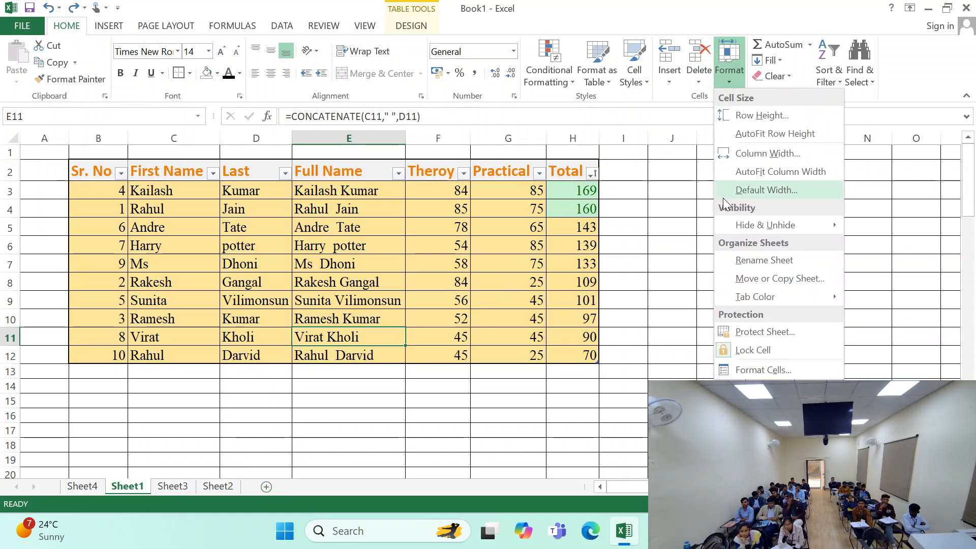
{"action": "left_click", "coordinate": [669, 81]}
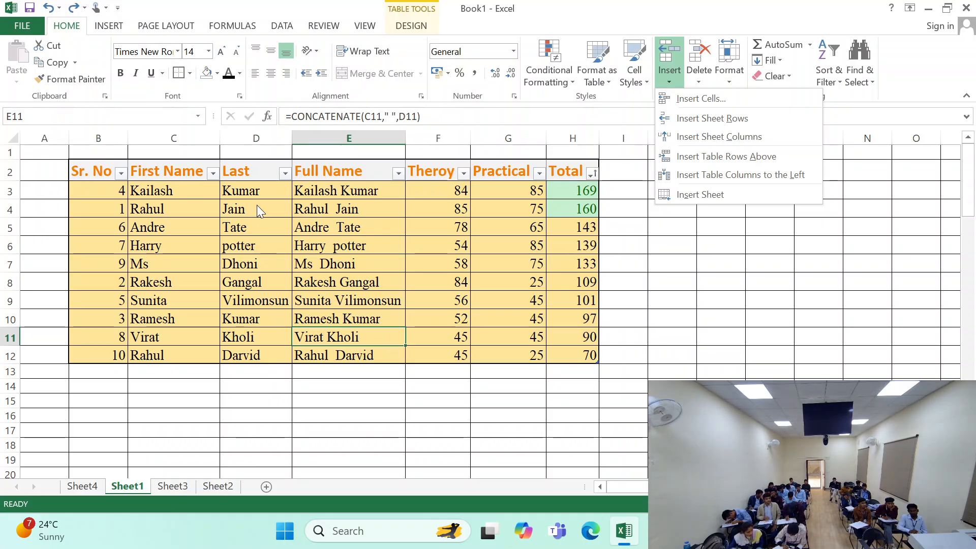
{"action": "left_click", "coordinate": [161, 270]}
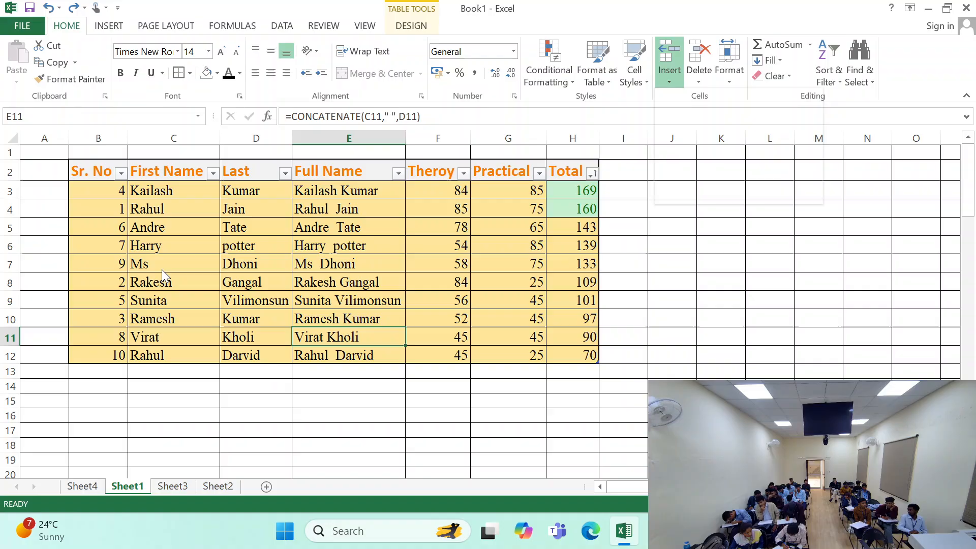
{"action": "left_click", "coordinate": [243, 251]}
{"action": "left_click", "coordinate": [244, 256]}
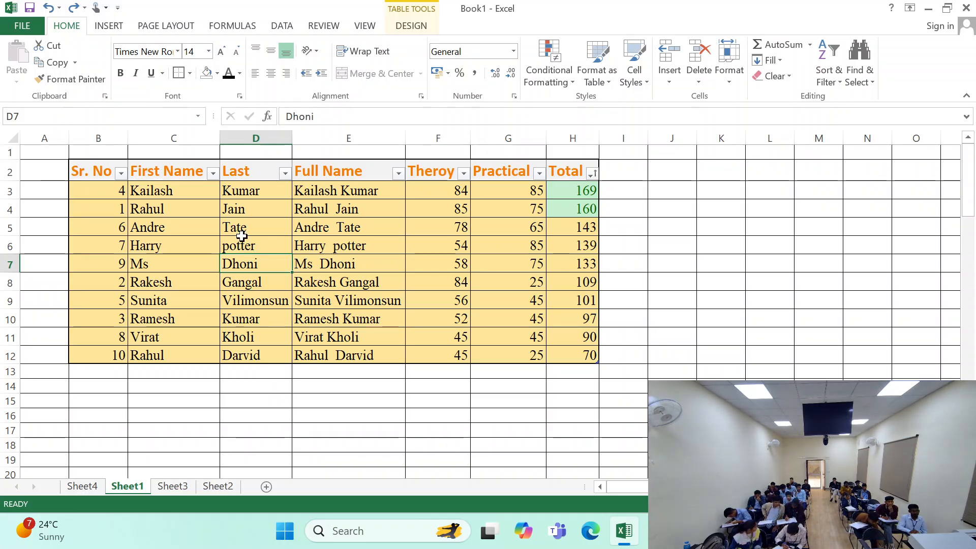
{"action": "left_click", "coordinate": [244, 245]}
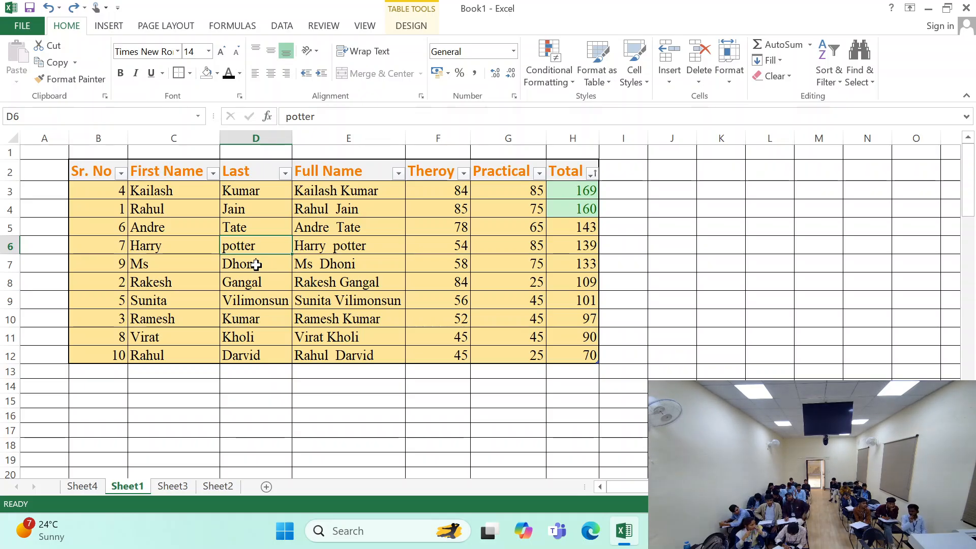
- Review the insert options offered for table cell E5
{"action": "left_click", "coordinate": [388, 223]}
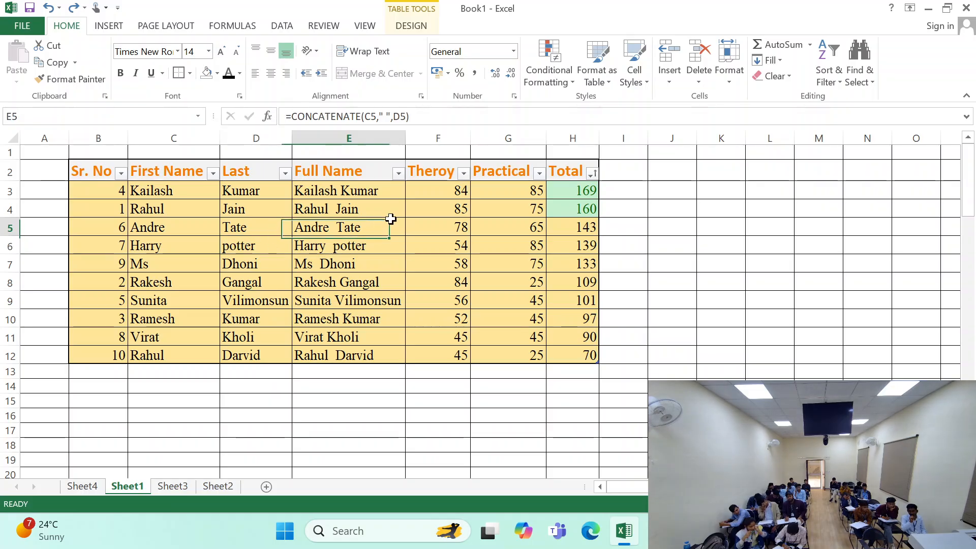
{"action": "left_click", "coordinate": [672, 86]}
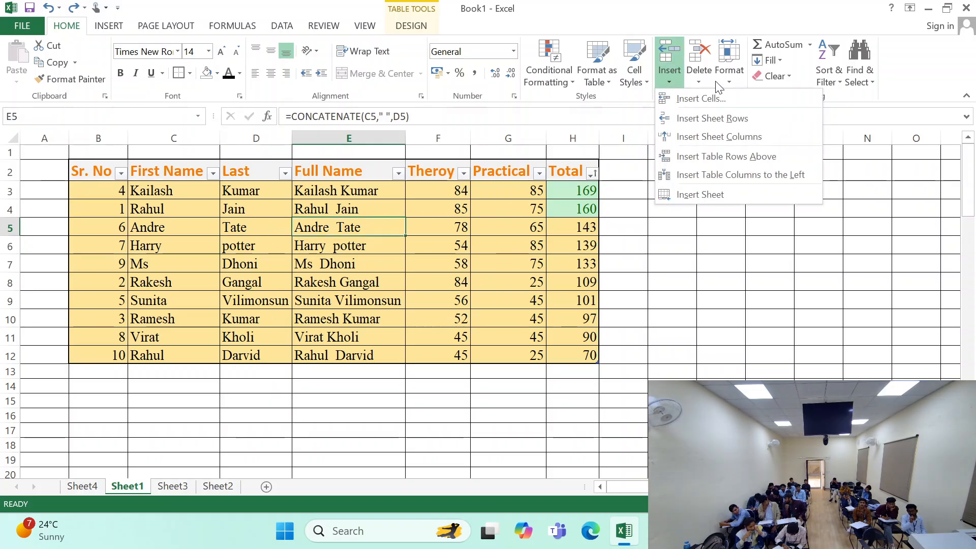
{"action": "left_click", "coordinate": [709, 83]}
{"action": "left_click", "coordinate": [670, 86]}
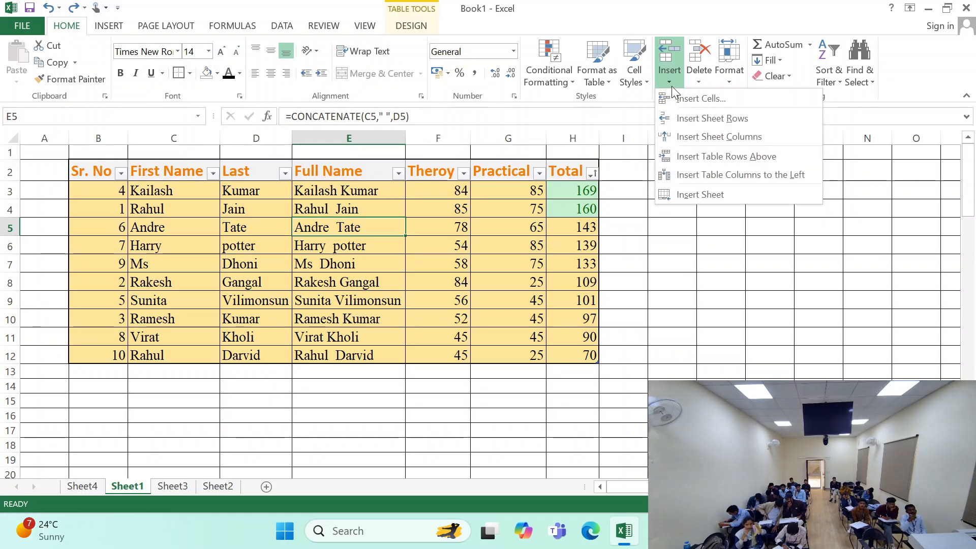
{"action": "left_click", "coordinate": [498, 199]}
{"action": "left_click", "coordinate": [382, 152]}
- Review the delete options offered for table cell E3
{"action": "left_click", "coordinate": [346, 195]}
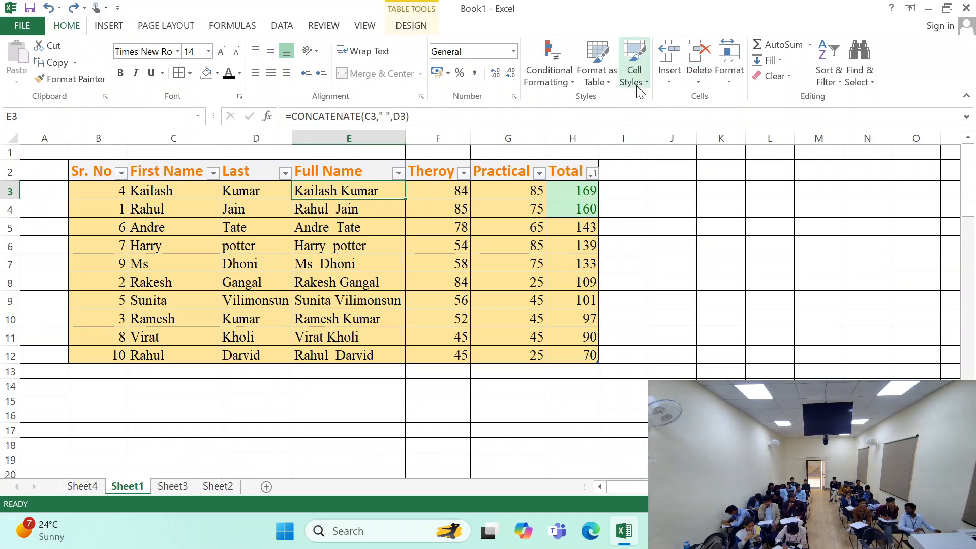
{"action": "left_click", "coordinate": [691, 79]}
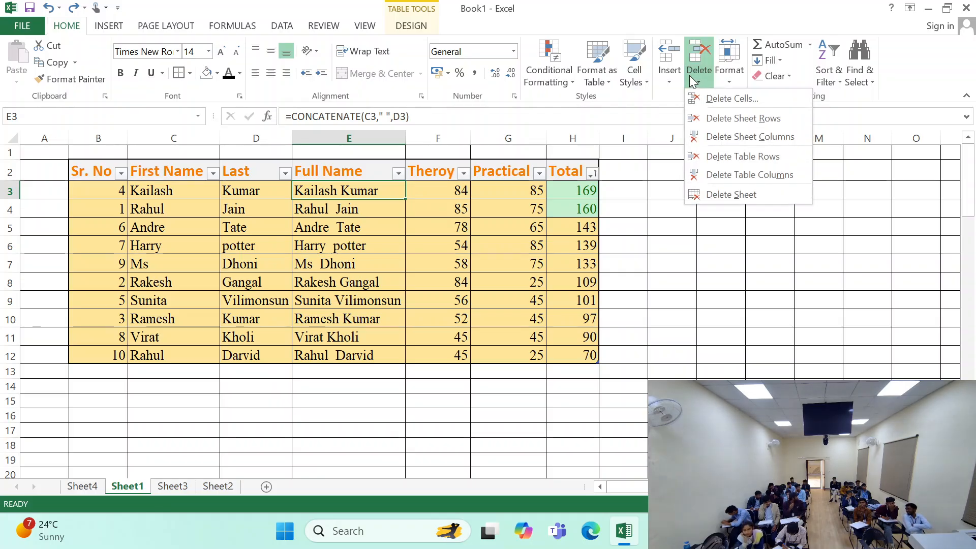
{"action": "left_click", "coordinate": [538, 244]}
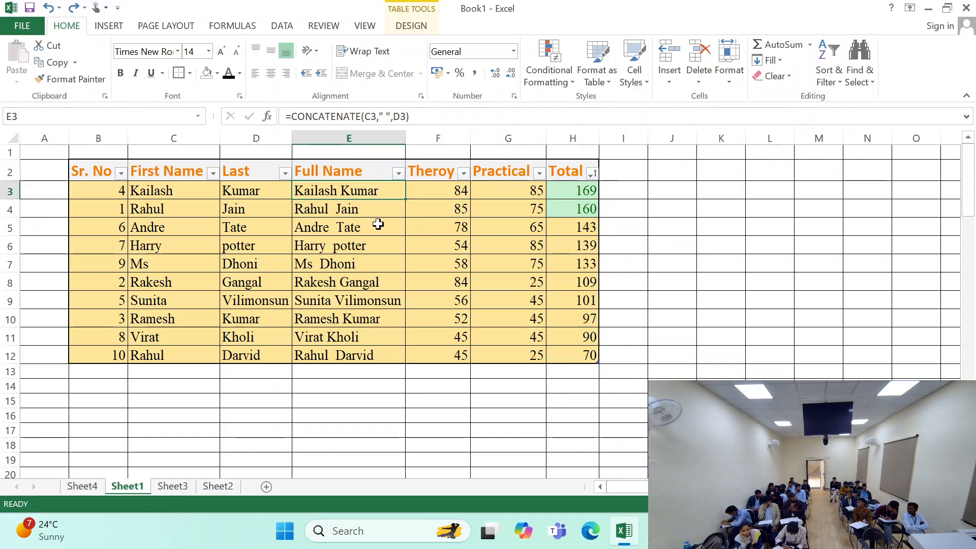
- Delete the row of serial number 6 from cell E5 and undo the deletion
{"action": "left_click_drag", "start_coordinate": [438, 192], "coordinate": [432, 401]}
{"action": "left_click", "coordinate": [512, 246]}
{"action": "left_click", "coordinate": [348, 227]}
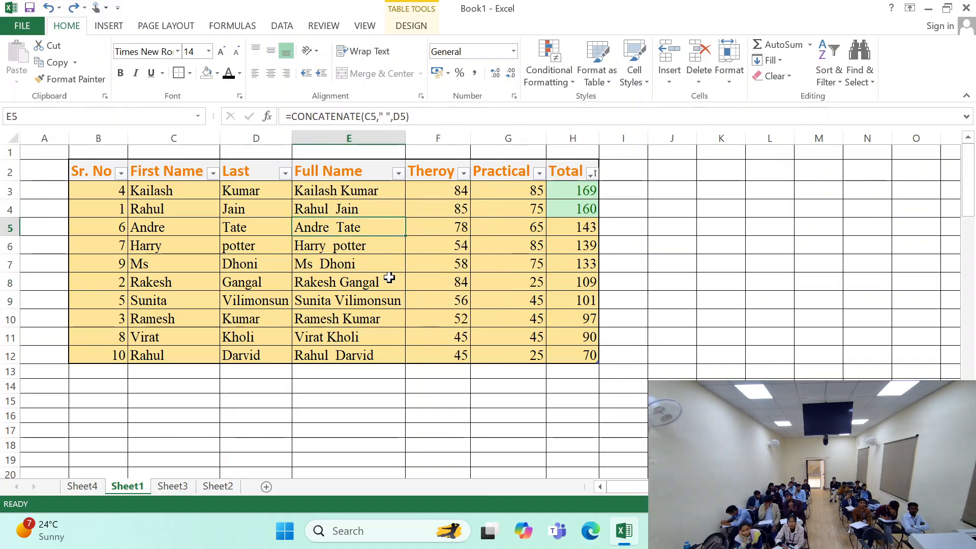
{"action": "left_click", "coordinate": [699, 79]}
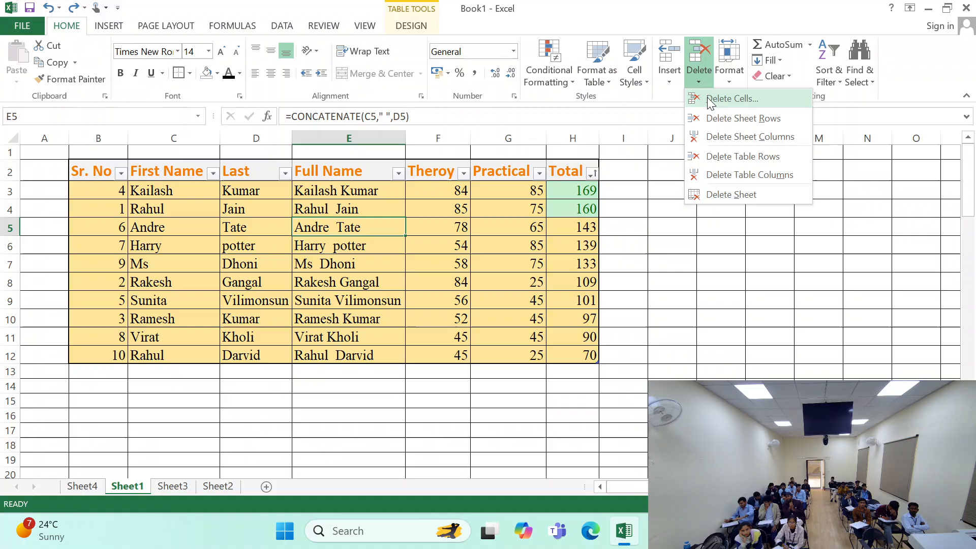
{"action": "left_click", "coordinate": [754, 100]}
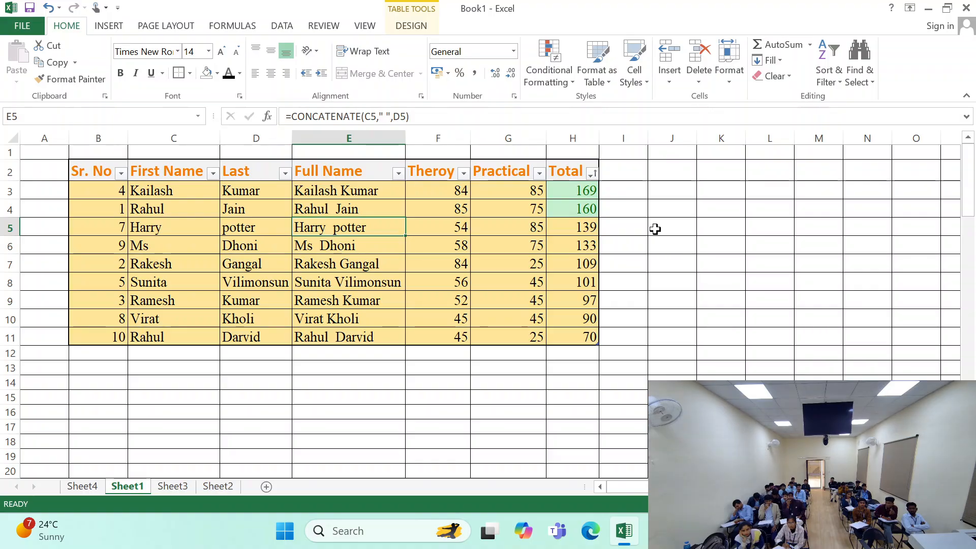
{"action": "key", "text": "ctrl+z"}
- Check the delete options offered for empty cell J4 outside the table
{"action": "left_click", "coordinate": [364, 409]}
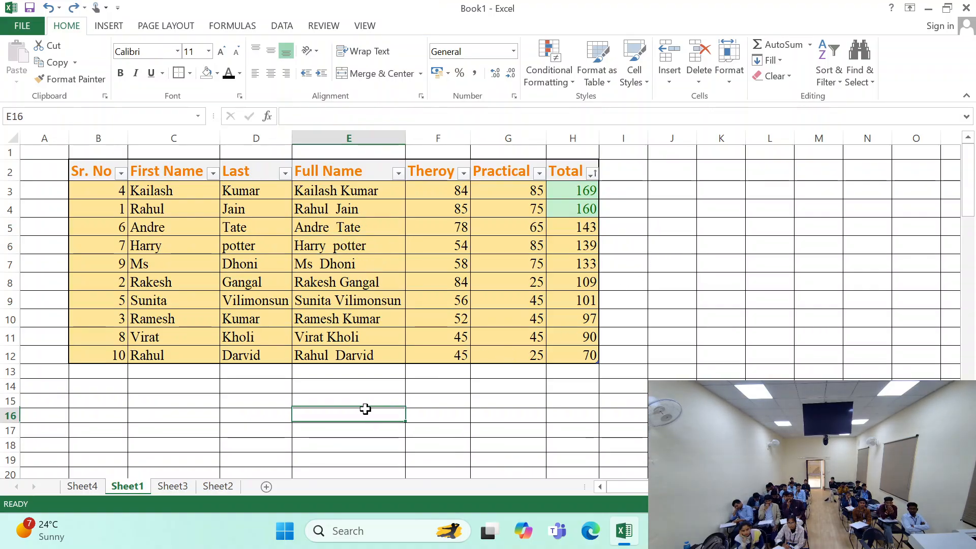
{"action": "left_click", "coordinate": [663, 207]}
{"action": "left_click", "coordinate": [697, 79]}
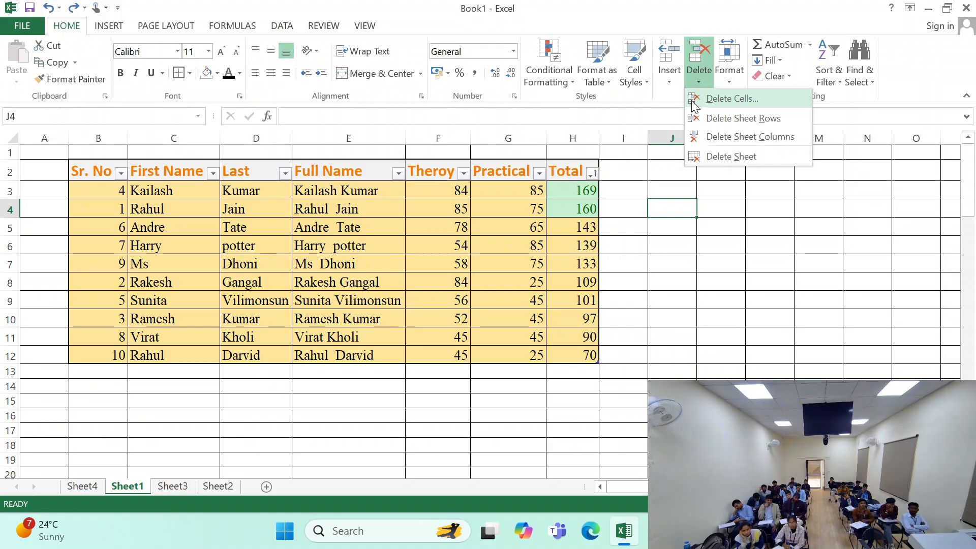
- Review the delete choices for empty cell I13 and cancel without deleting anything
{"action": "left_click", "coordinate": [638, 371]}
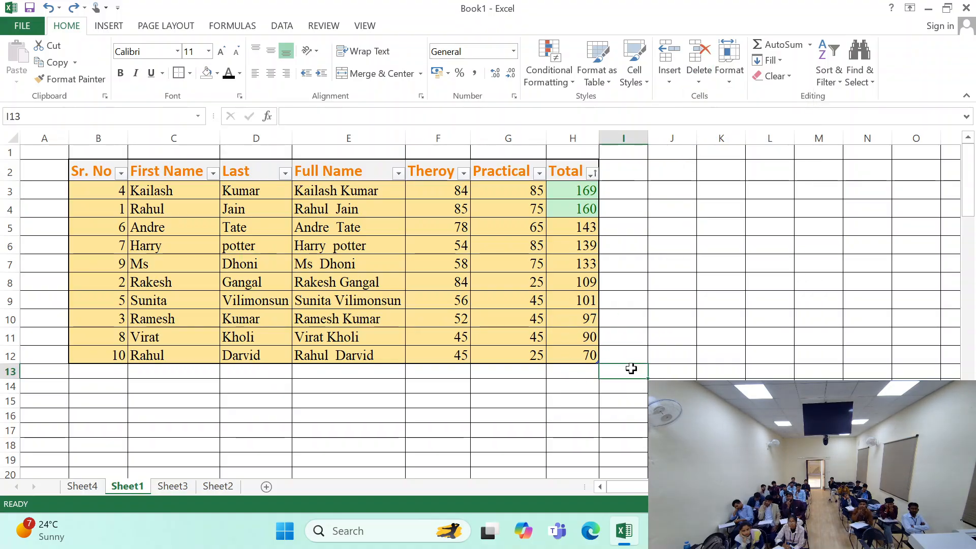
{"action": "key", "text": "ctrl+minus"}
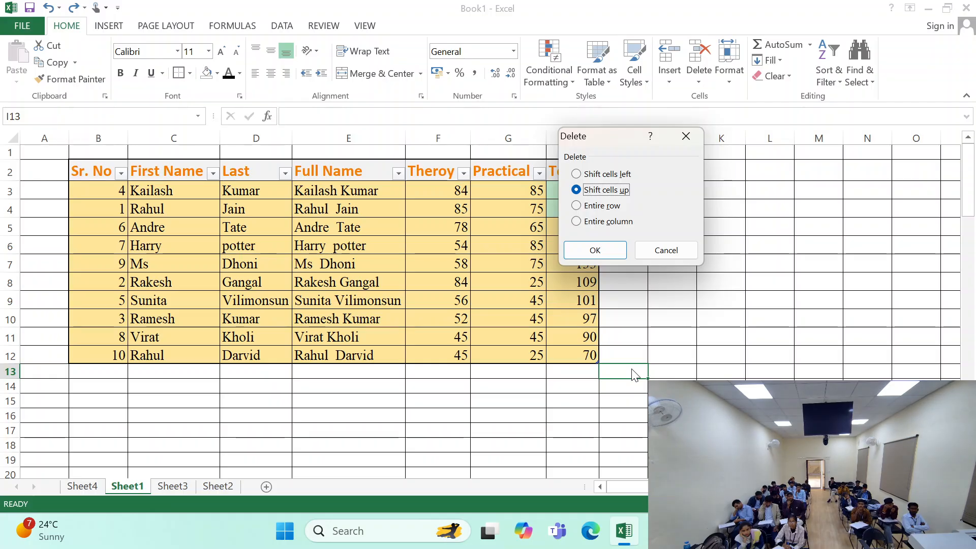
{"action": "left_click", "coordinate": [659, 247]}
- Look over the cell format and delete commands available for empty cell I13 outside the table
{"action": "left_click", "coordinate": [729, 77]}
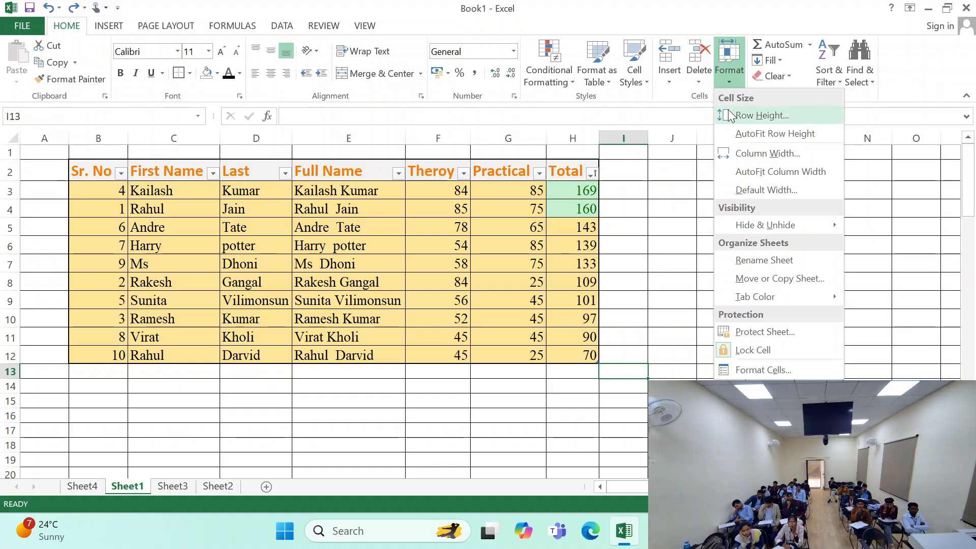
{"action": "left_click", "coordinate": [738, 80]}
{"action": "left_click", "coordinate": [707, 78]}
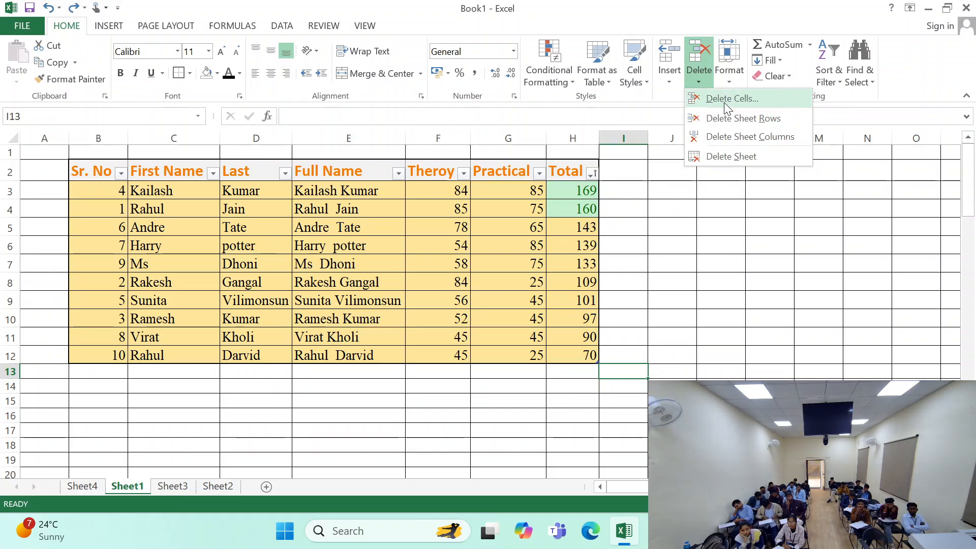
{"action": "left_click", "coordinate": [682, 189]}
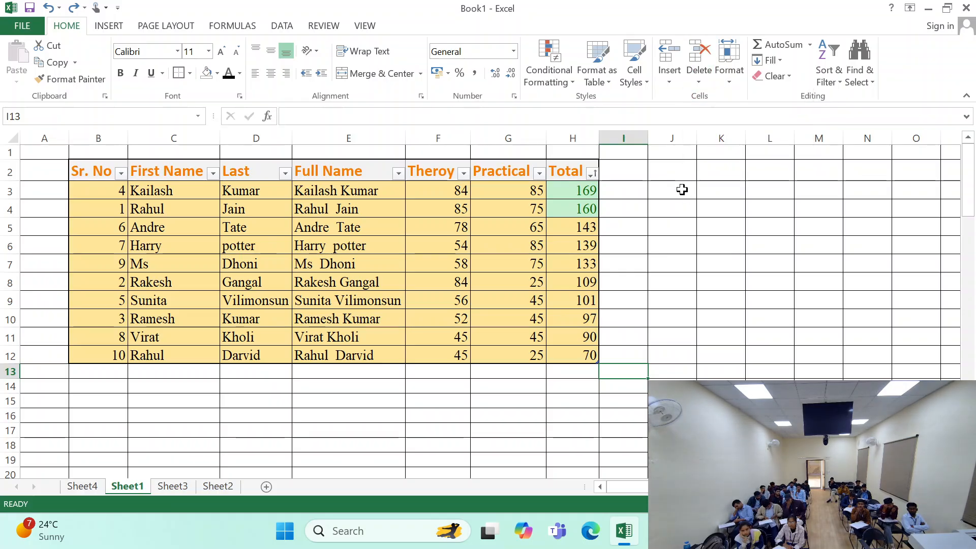
{"action": "left_click", "coordinate": [682, 189]}
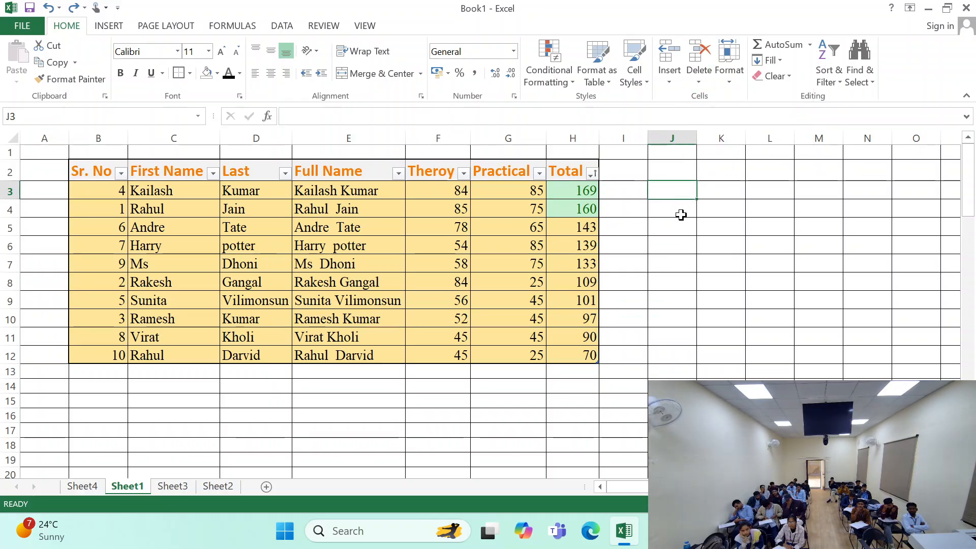
- Delete the entire Theroy column F from the sheet and undo the deletion
{"action": "left_click", "coordinate": [457, 223]}
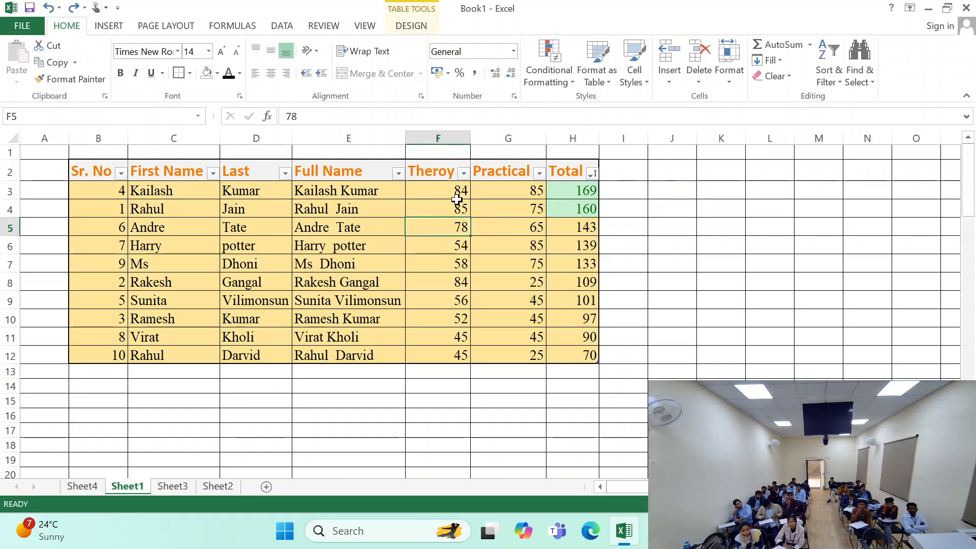
{"action": "left_click", "coordinate": [457, 139]}
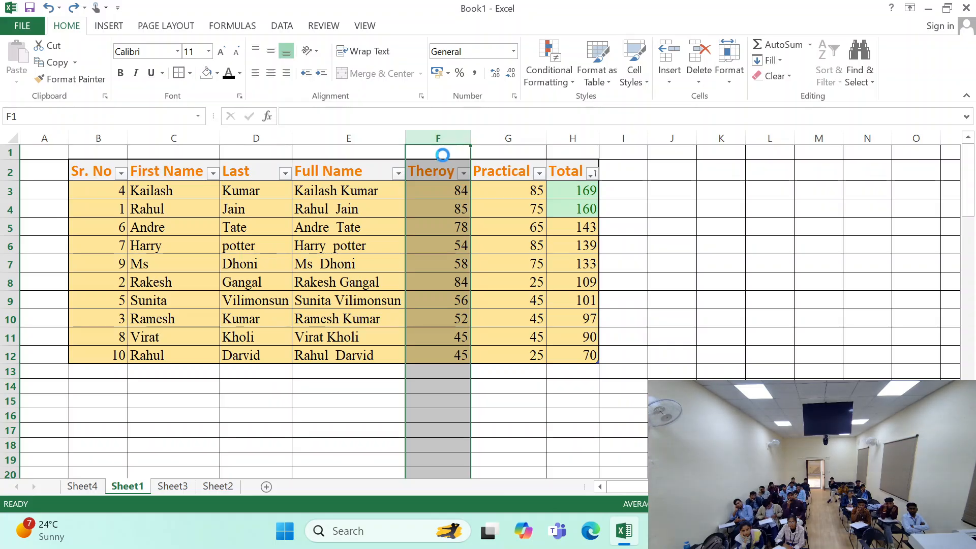
{"action": "key", "text": "ctrl+minus"}
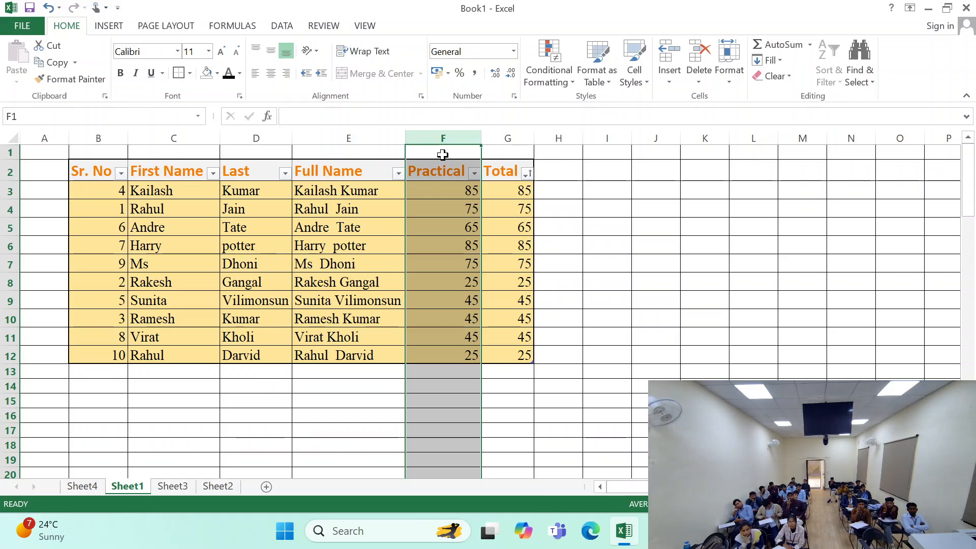
{"action": "key", "text": "ctrl+z"}
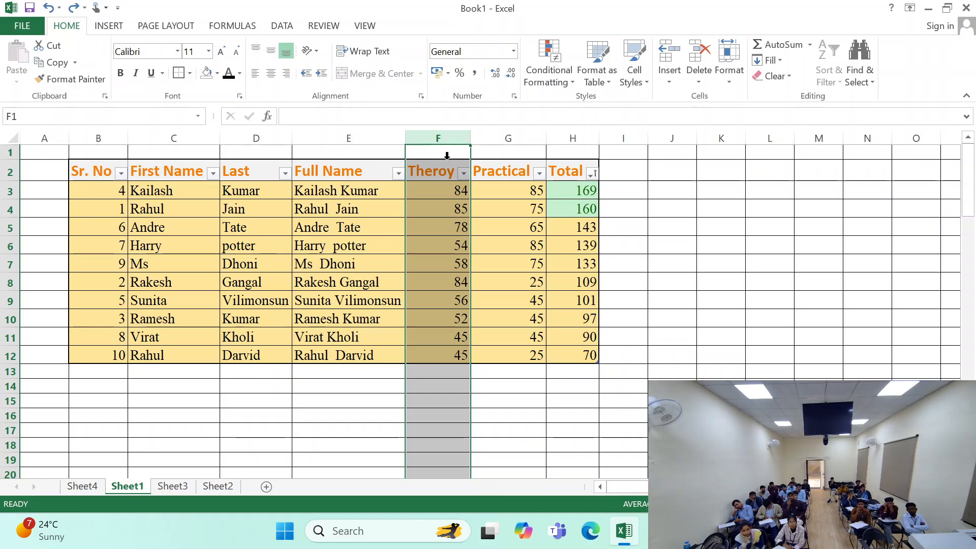
- Delete entire sheet row 5, insert a blank row in its place, and undo both changes
{"action": "left_click", "coordinate": [95, 227]}
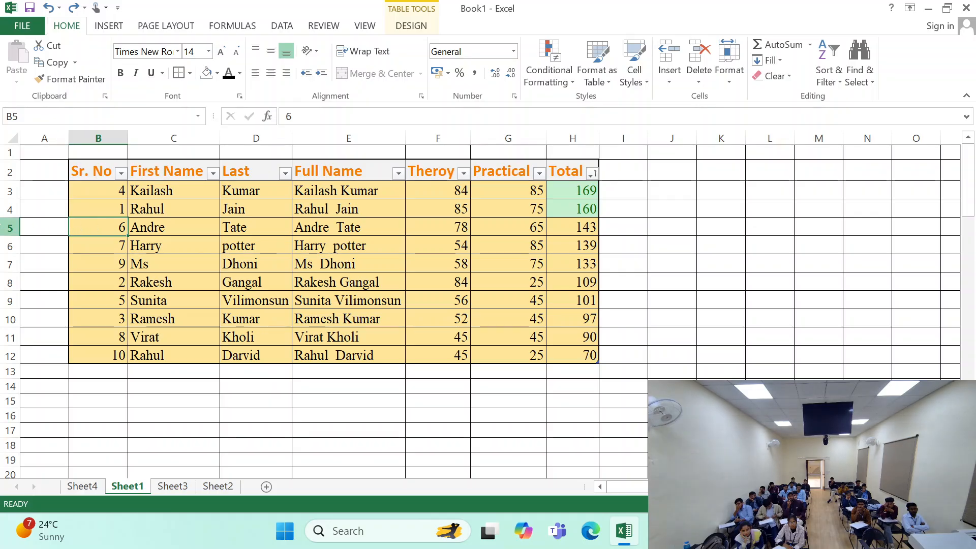
{"action": "left_click", "coordinate": [9, 227]}
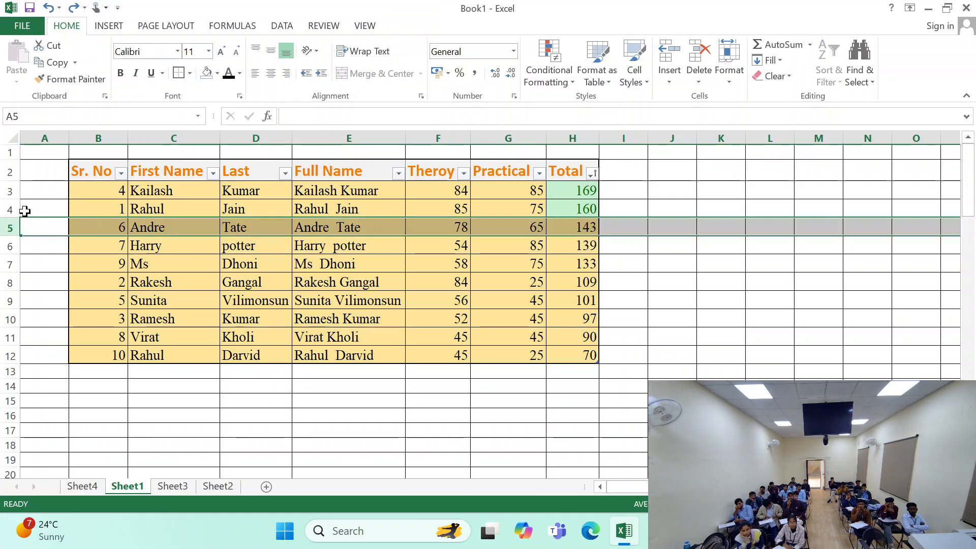
{"action": "key", "text": "ctrl+minus"}
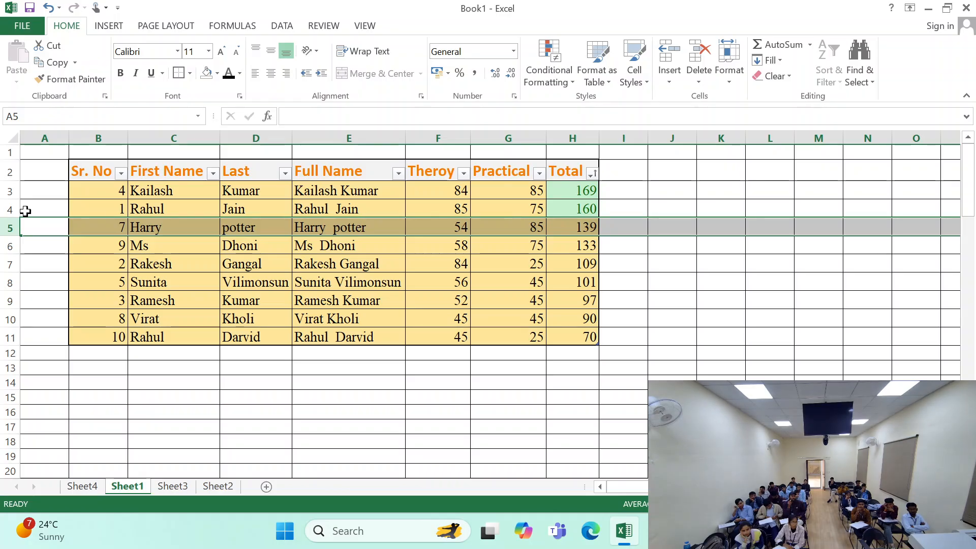
{"action": "key", "text": "ctrl+shift+plus"}
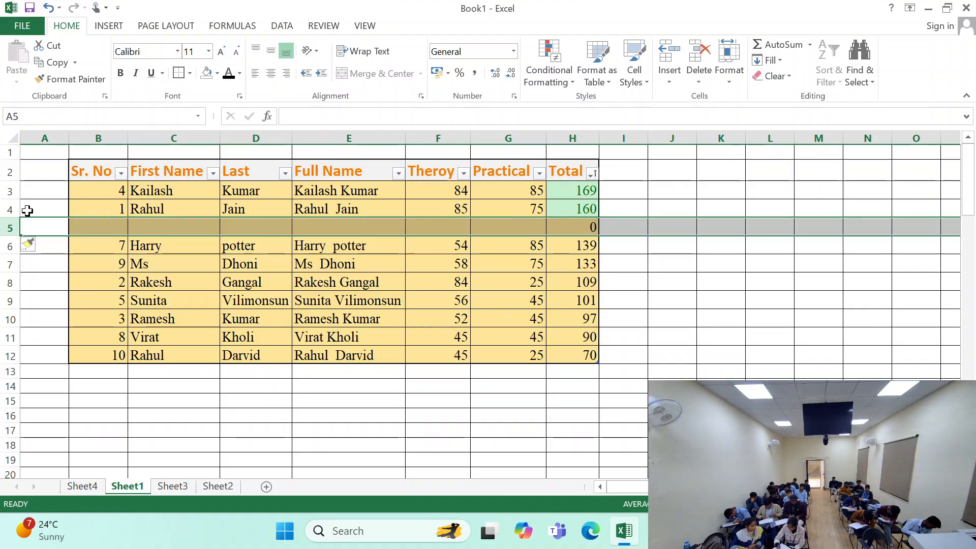
{"action": "key", "text": "ctrl+z"}
{"action": "key", "text": "ctrl+z"}
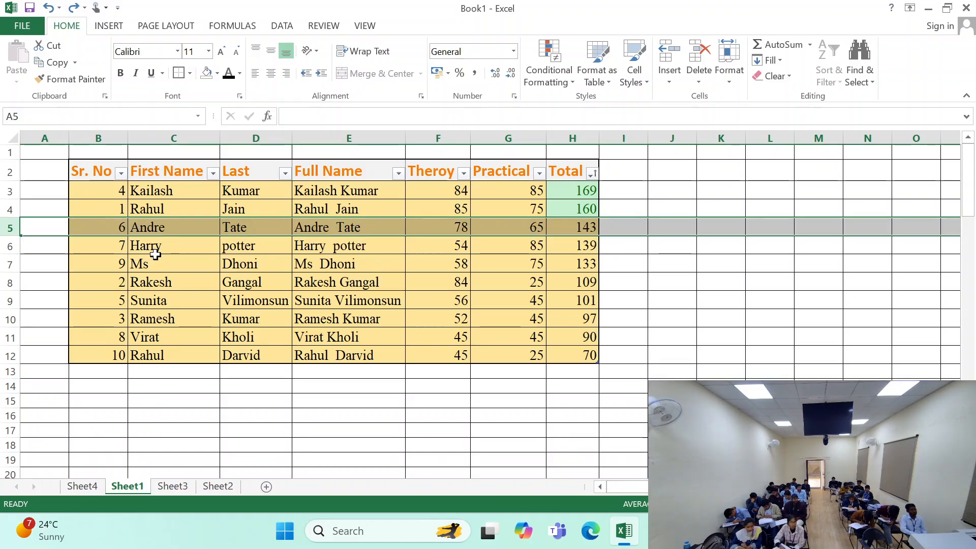
- Delete entire sheet row 7, the record with serial number 9, and undo the deletion
{"action": "left_click", "coordinate": [349, 265]}
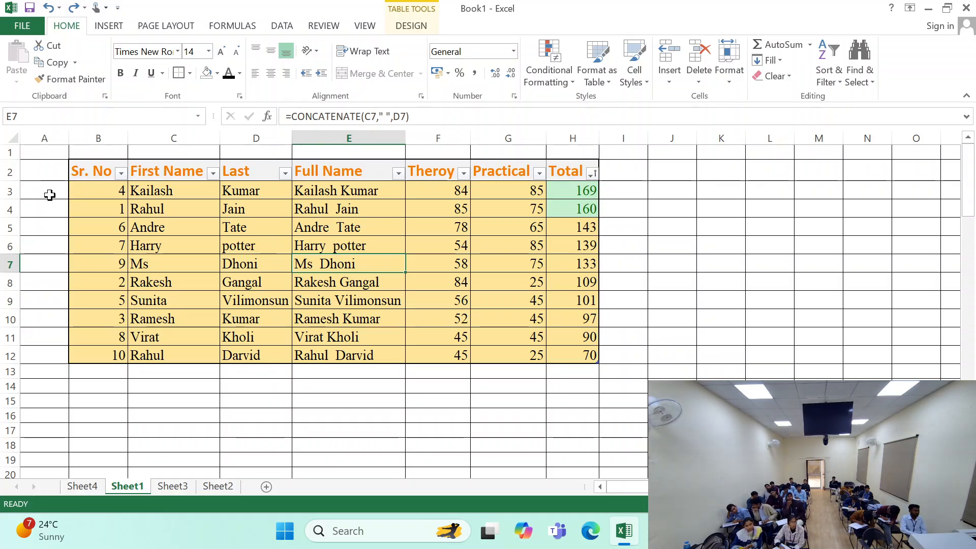
{"action": "left_click", "coordinate": [169, 135]}
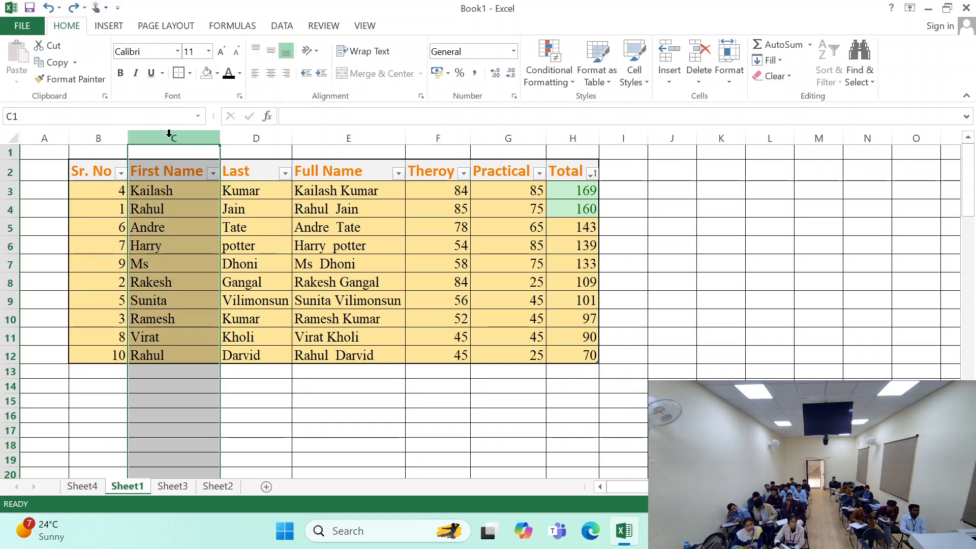
{"action": "left_click", "coordinate": [3, 265]}
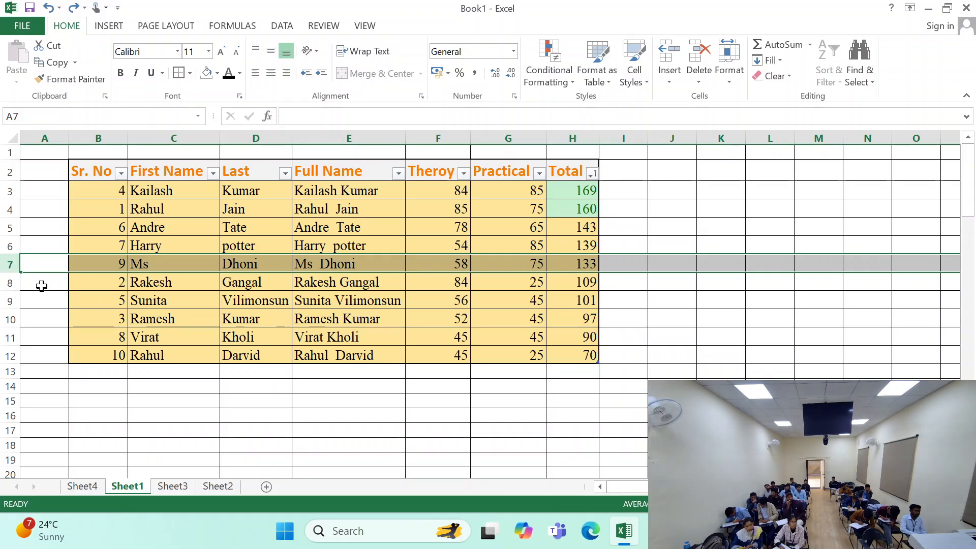
{"action": "key", "text": "ctrl+minus"}
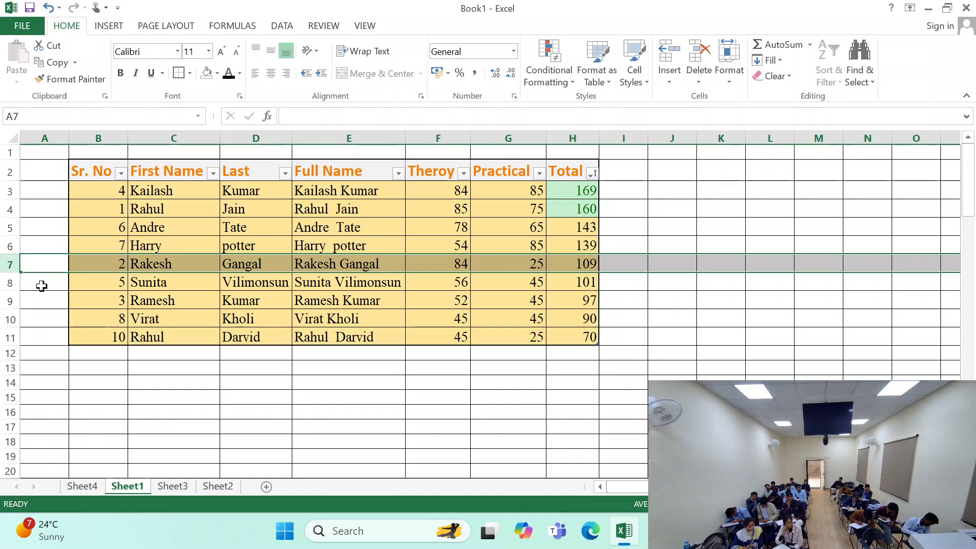
{"action": "key", "text": "ctrl+z"}
- Delete the table row at cell F4 with only that cell selected, and undo the deletion
{"action": "left_click", "coordinate": [437, 138]}
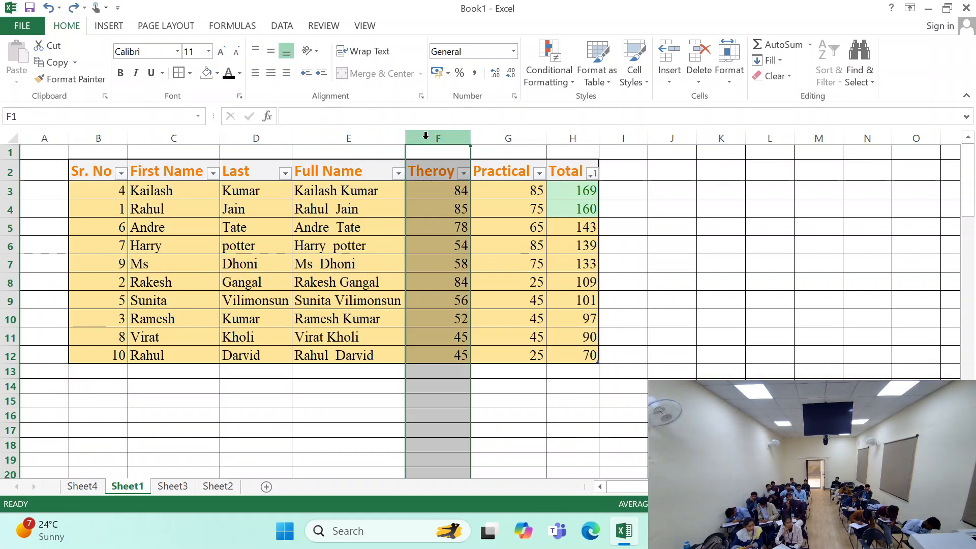
{"action": "left_click", "coordinate": [437, 212]}
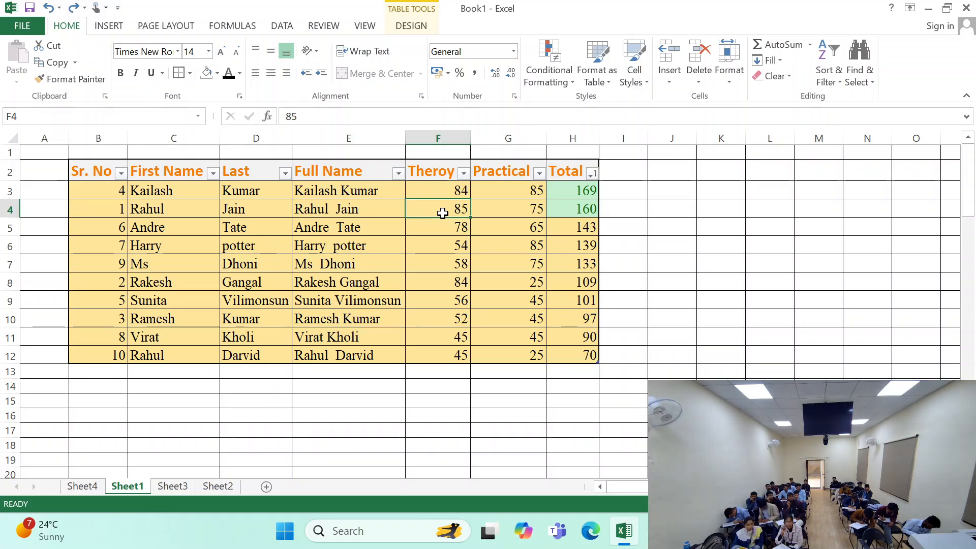
{"action": "key", "text": "ctrl+minus"}
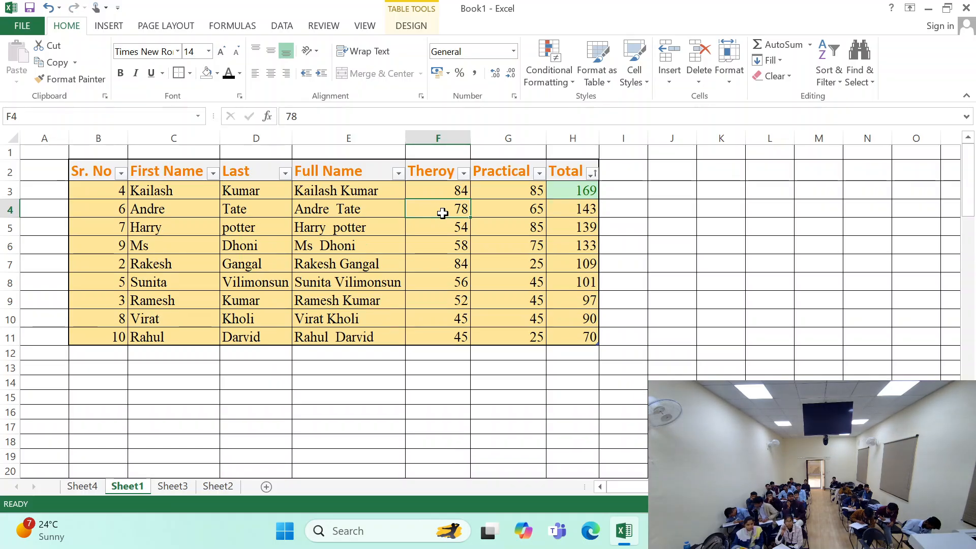
{"action": "key", "text": "ctrl+z"}
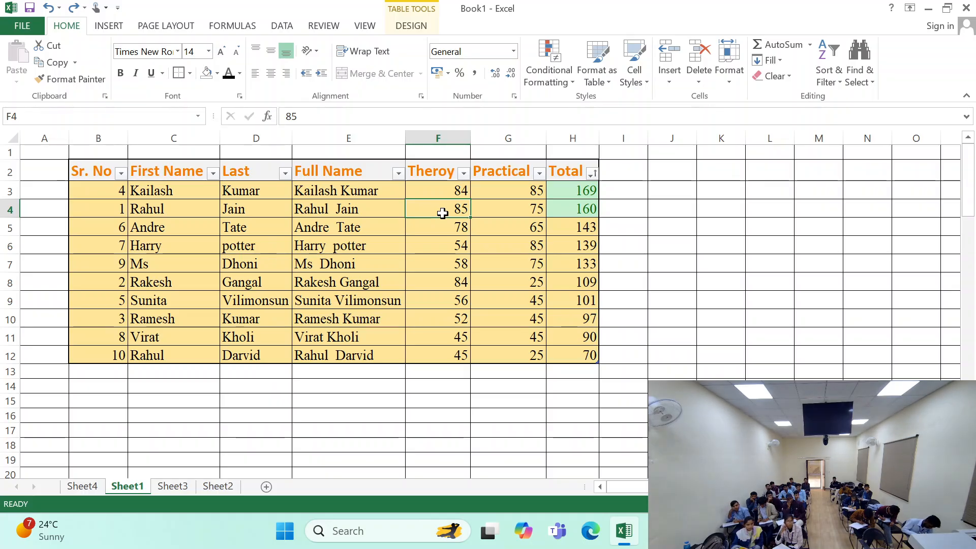
- Delete the first data row of the table from cell B3 and undo the deletion
{"action": "left_click_drag", "start_coordinate": [100, 190], "coordinate": [397, 199]}
{"action": "left_click", "coordinate": [232, 224]}
{"action": "left_click", "coordinate": [87, 190]}
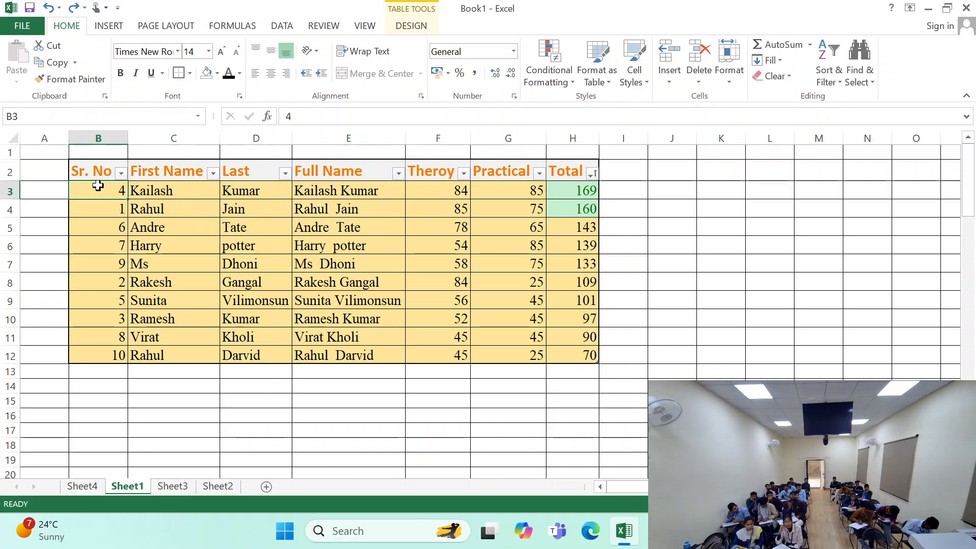
{"action": "key", "text": "ctrl+minus"}
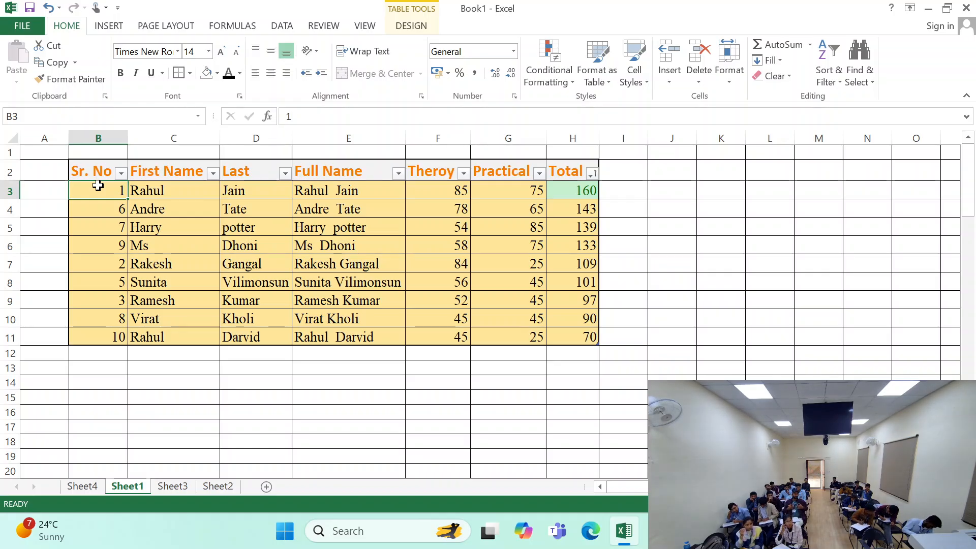
{"action": "key", "text": "ctrl+z"}
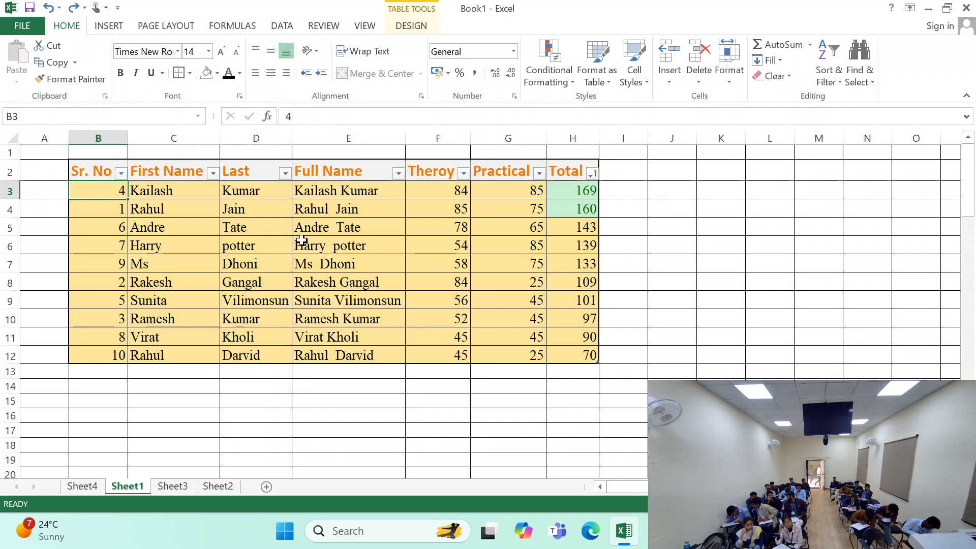
{"action": "left_click", "coordinate": [333, 137]}
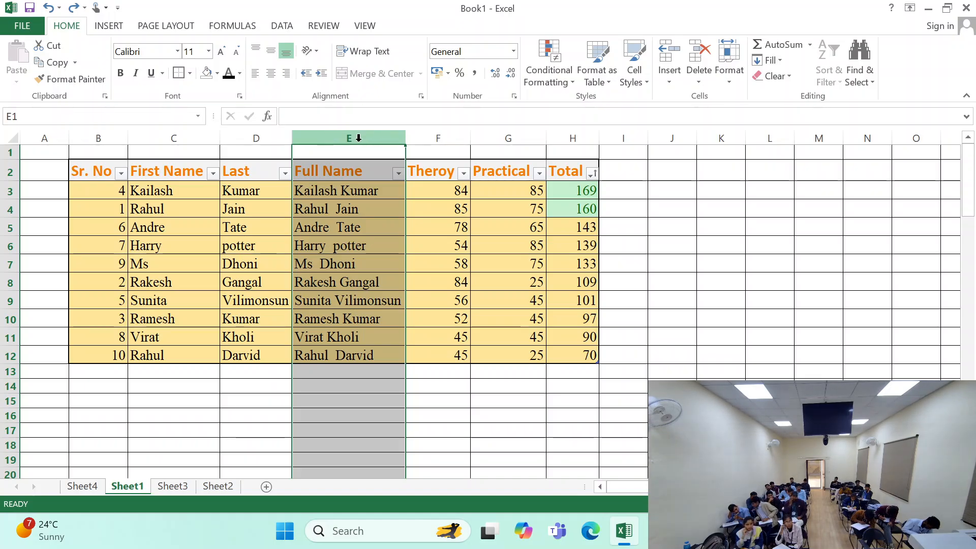
{"action": "left_click", "coordinate": [9, 337]}
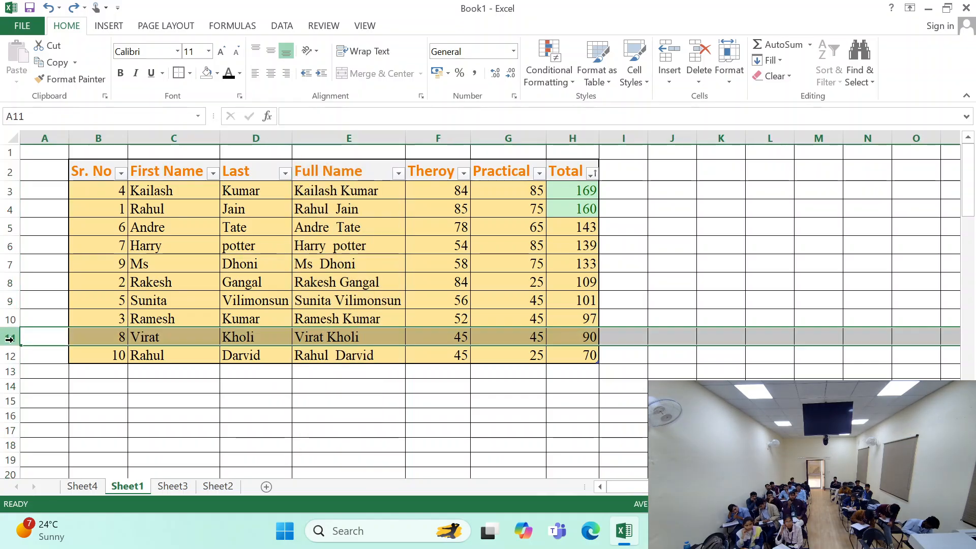
{"action": "left_click", "coordinate": [439, 171]}
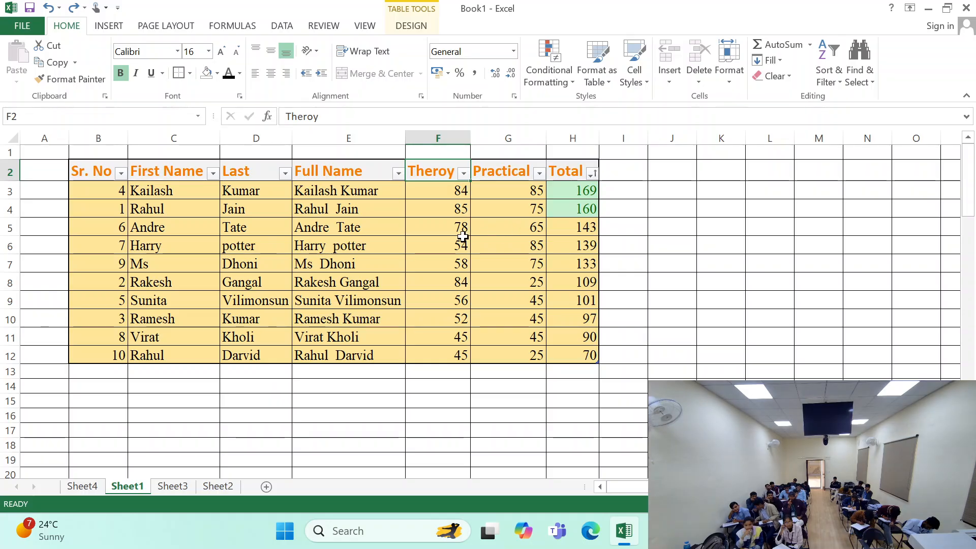
{"action": "left_click_drag", "start_coordinate": [104, 171], "coordinate": [542, 358]}
{"action": "left_click", "coordinate": [565, 312]}
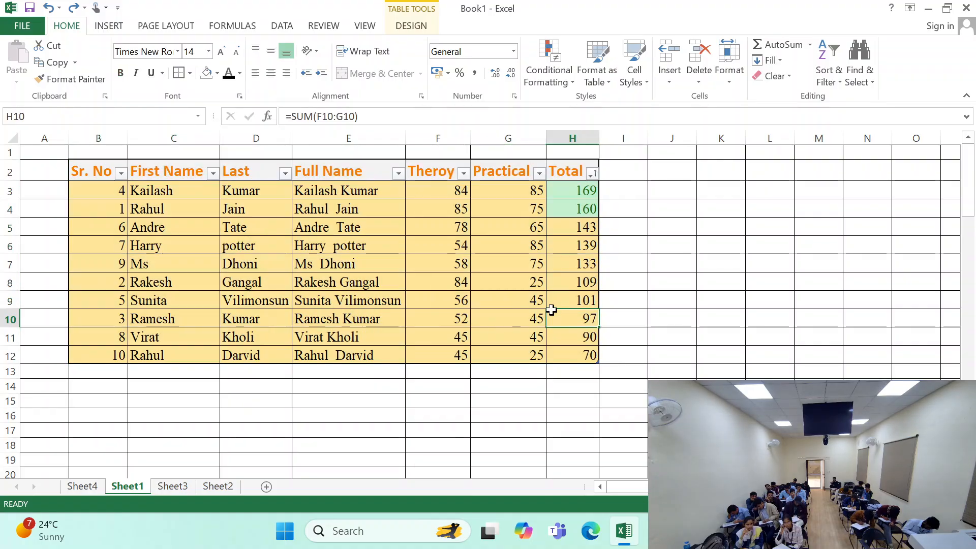
{"action": "left_click", "coordinate": [501, 274]}
{"action": "left_click", "coordinate": [589, 359]}
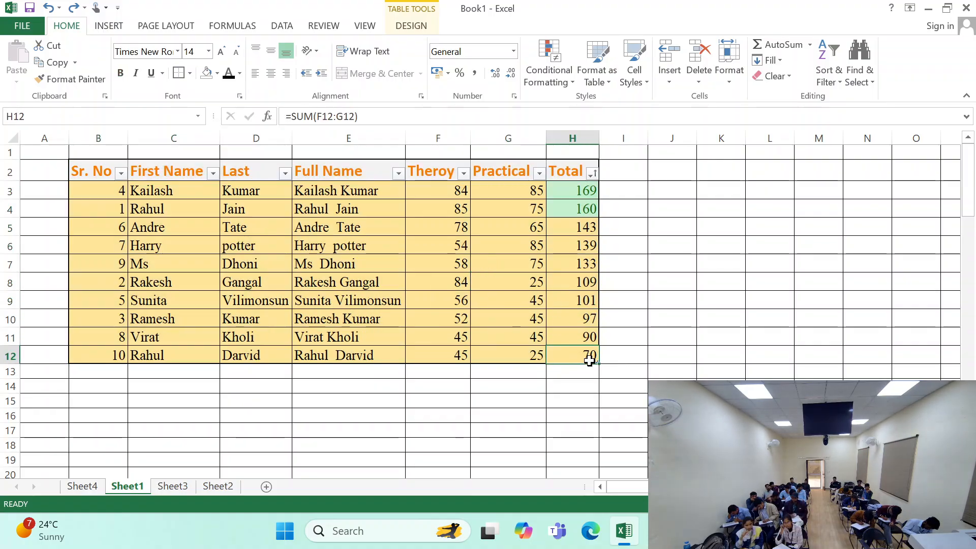
- Open the delete options for Full Name cell E5 inside the table
{"action": "left_click", "coordinate": [445, 240]}
{"action": "left_click", "coordinate": [394, 230]}
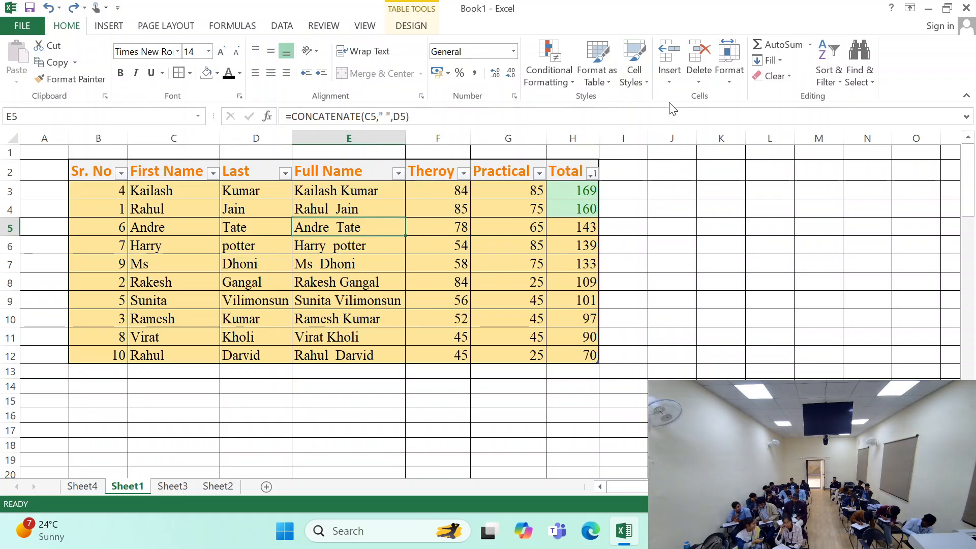
{"action": "left_click", "coordinate": [698, 80]}
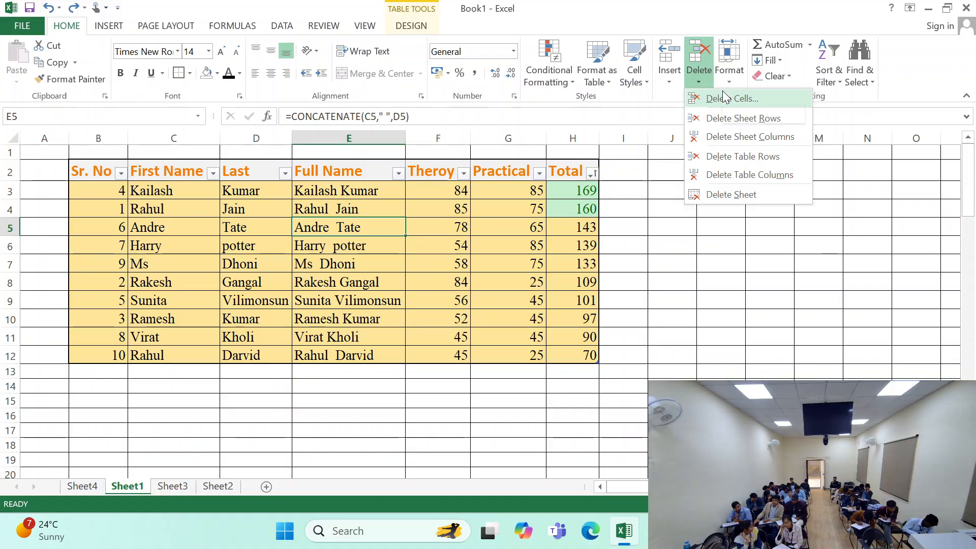
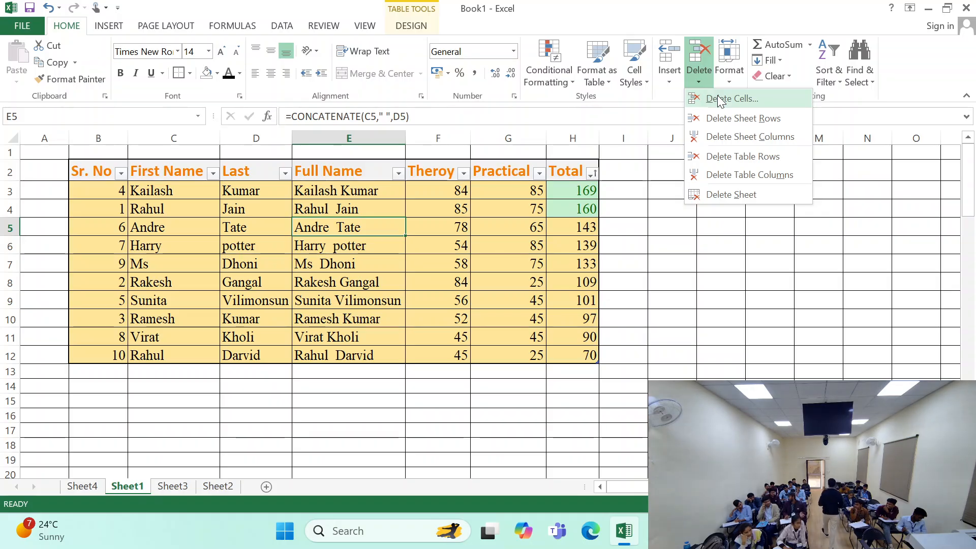
{"action": "key", "text": "Up"}
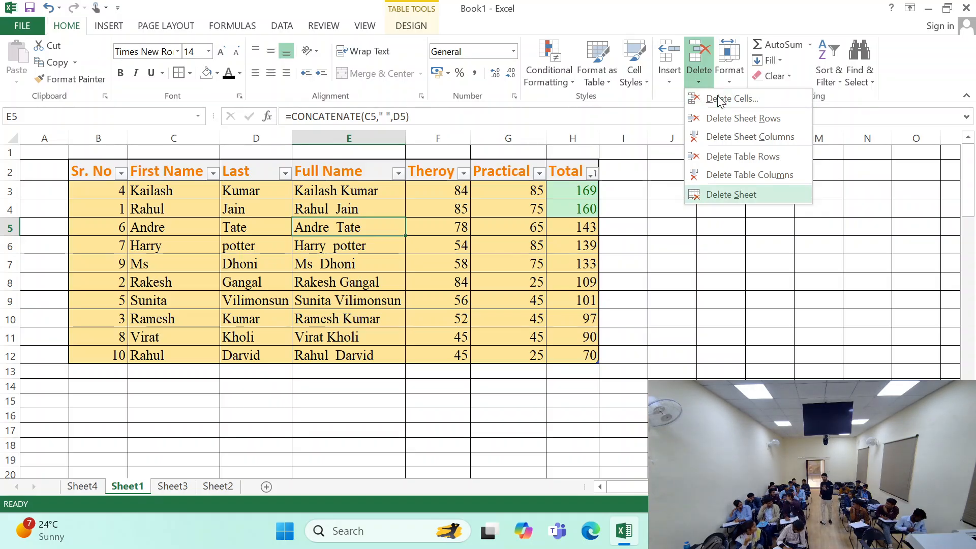
{"action": "left_click", "coordinate": [401, 271]}
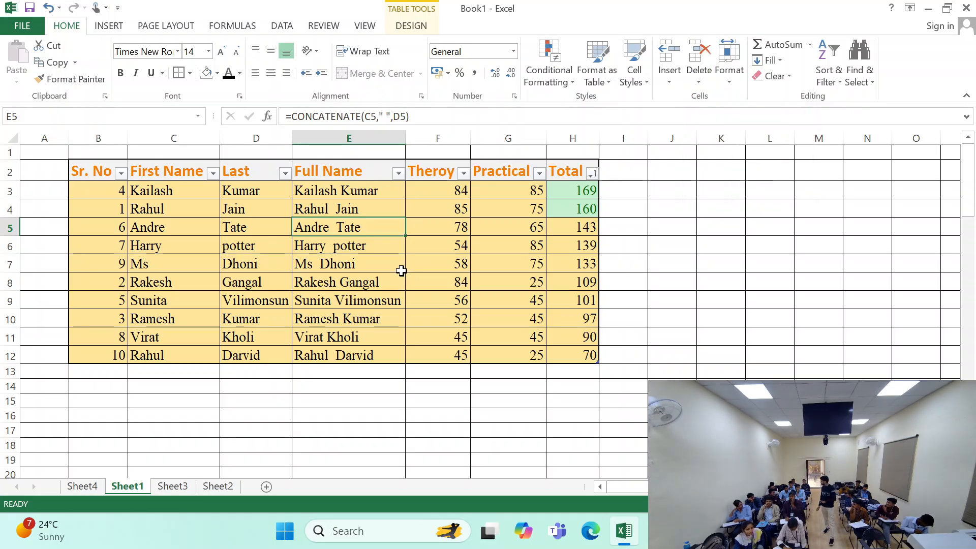
{"action": "key", "text": "Up"}
{"action": "key", "text": "Left"}
{"action": "key", "text": "Up"}
{"action": "key", "text": "Left"}
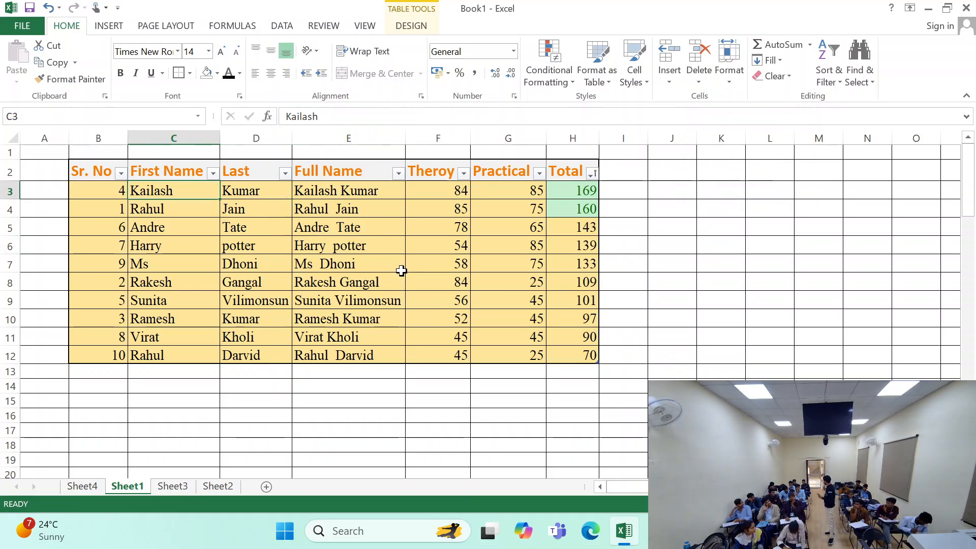
{"action": "key", "text": "Up"}
{"action": "key", "text": "Left"}
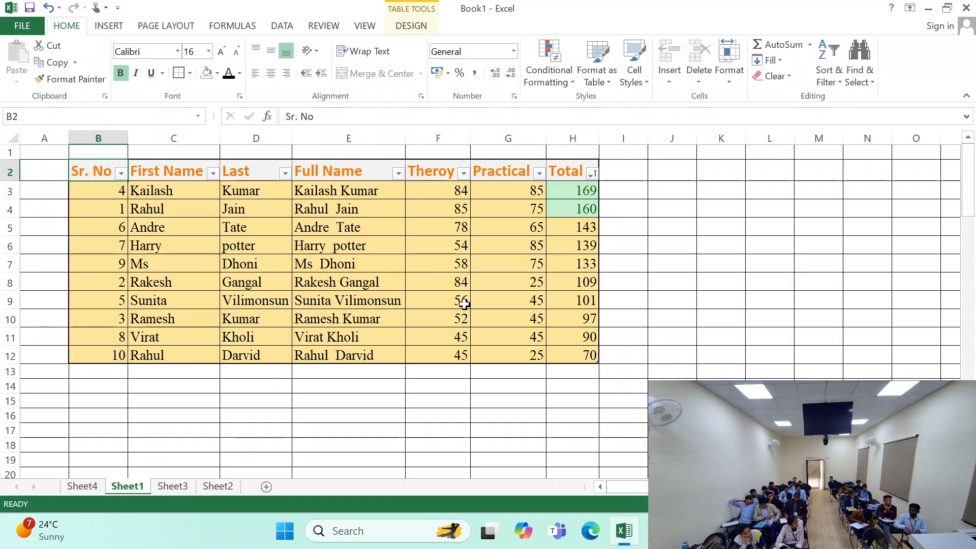
{"action": "left_click", "coordinate": [394, 298]}
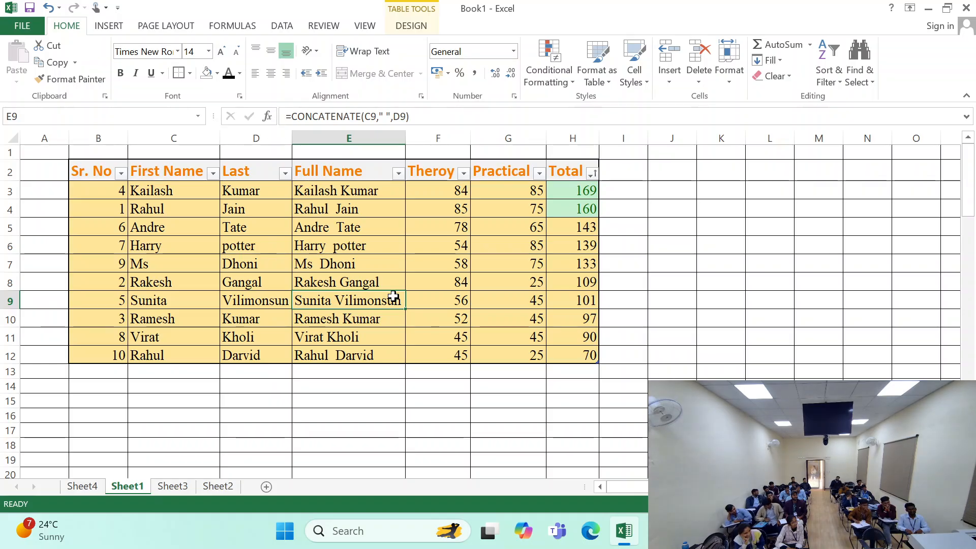
{"action": "left_click", "coordinate": [30, 8]}
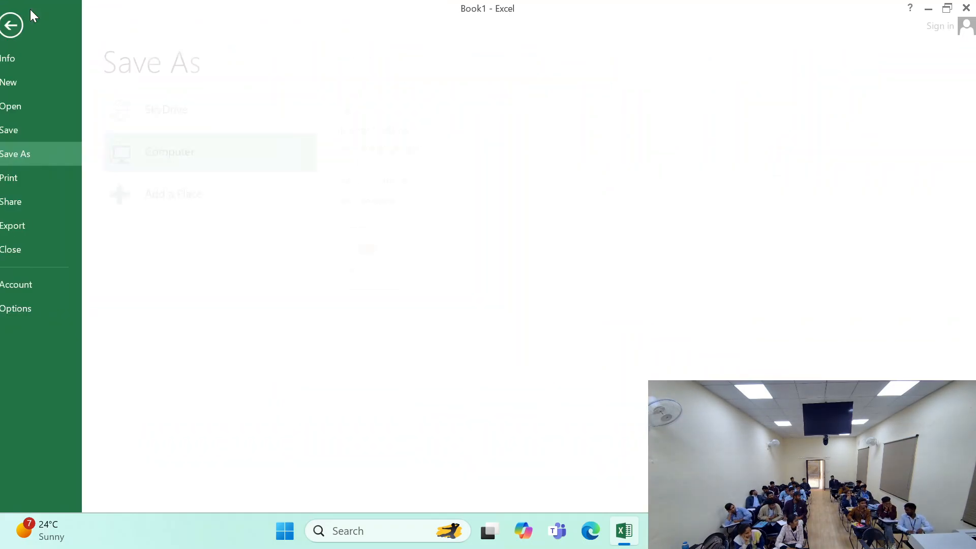
{"action": "left_click", "coordinate": [35, 24]}
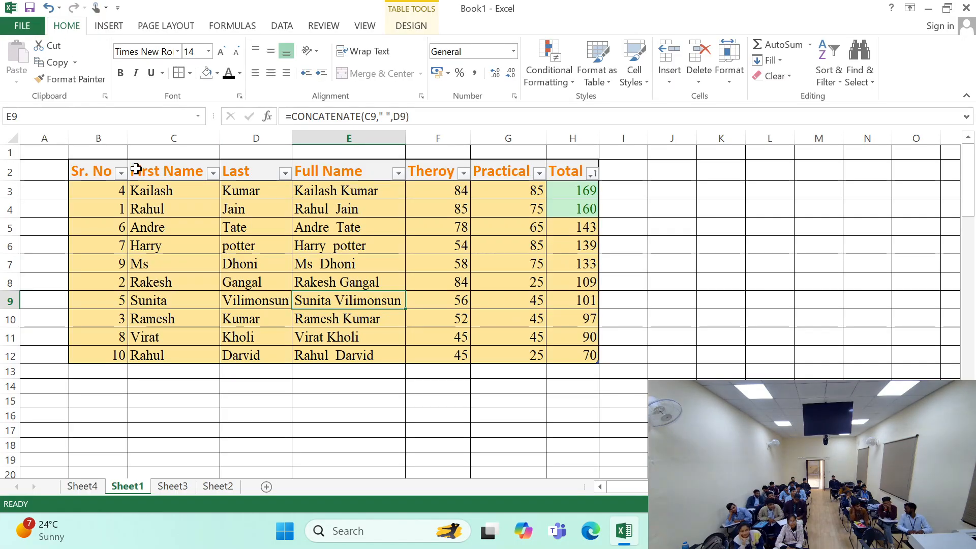
{"action": "left_click", "coordinate": [237, 279]}
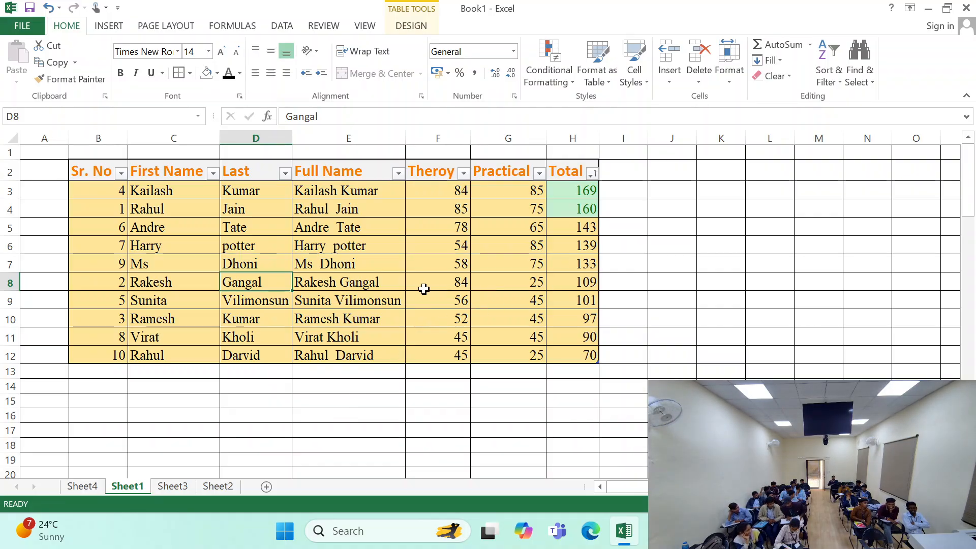
{"action": "left_click", "coordinate": [440, 264]}
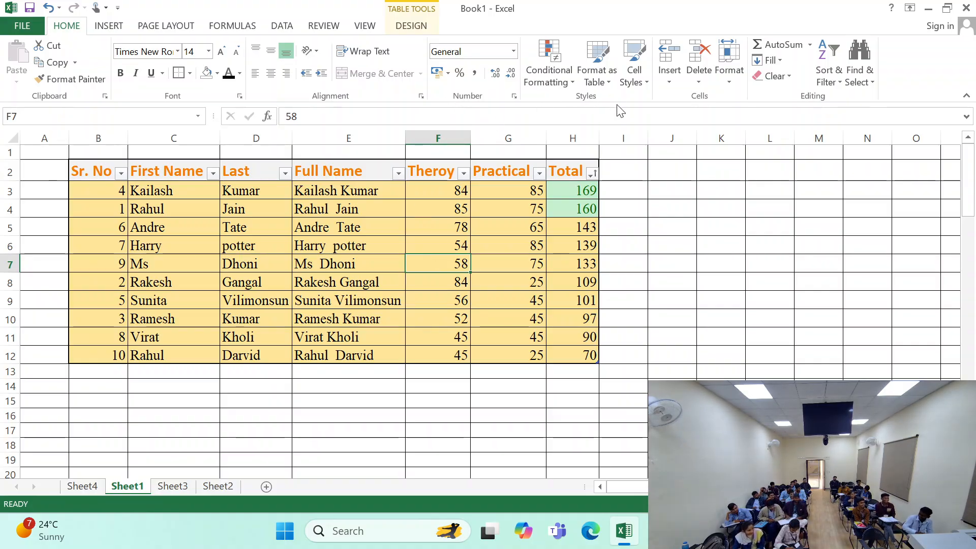
{"action": "left_click", "coordinate": [733, 87]}
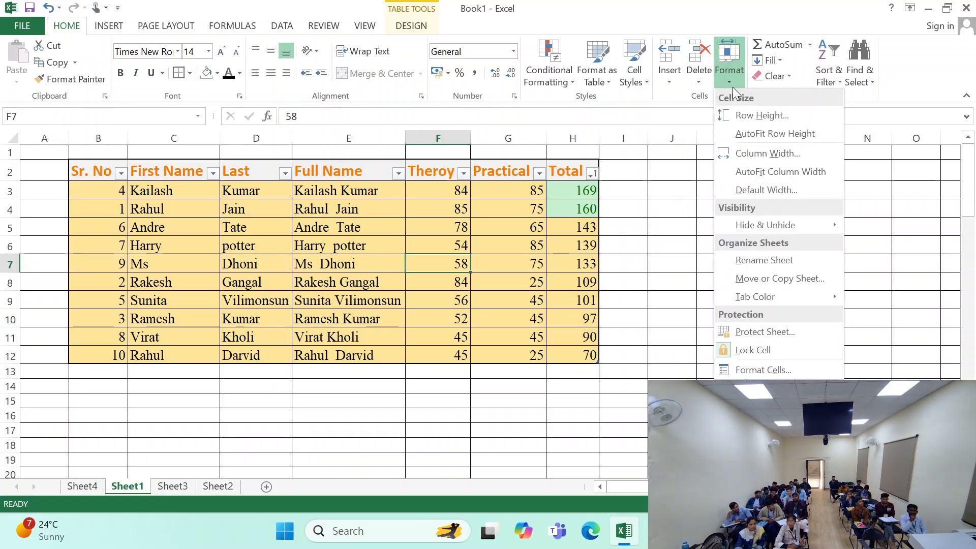
{"action": "left_click", "coordinate": [707, 84]}
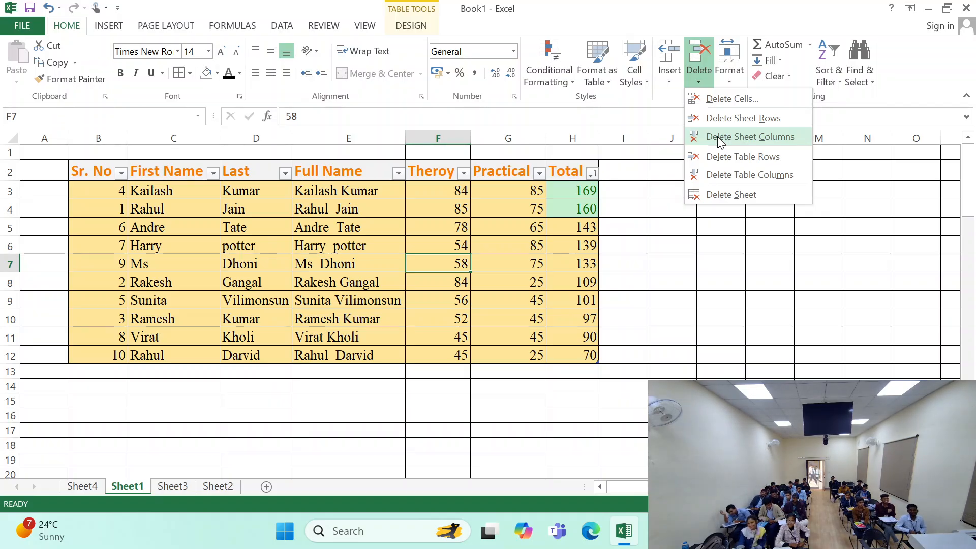
{"action": "left_click", "coordinate": [667, 81]}
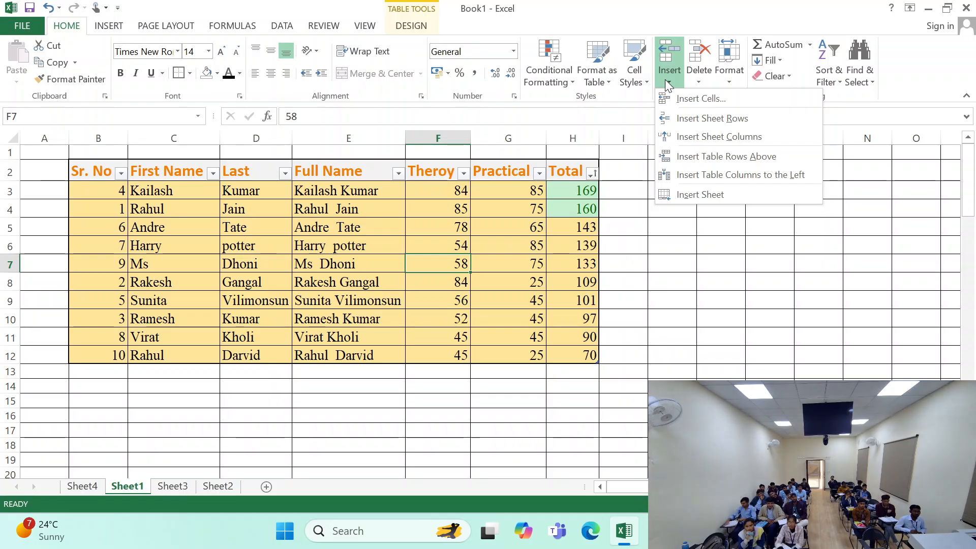
{"action": "left_click", "coordinate": [697, 76]}
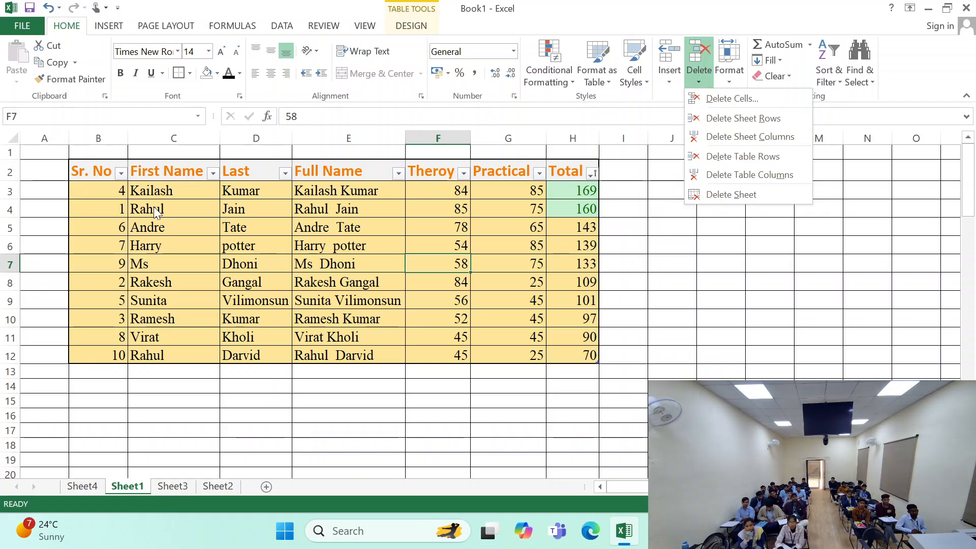
- Delete entire sheet row 6, the record with serial number 7
{"action": "left_click", "coordinate": [28, 241]}
{"action": "left_click", "coordinate": [10, 245]}
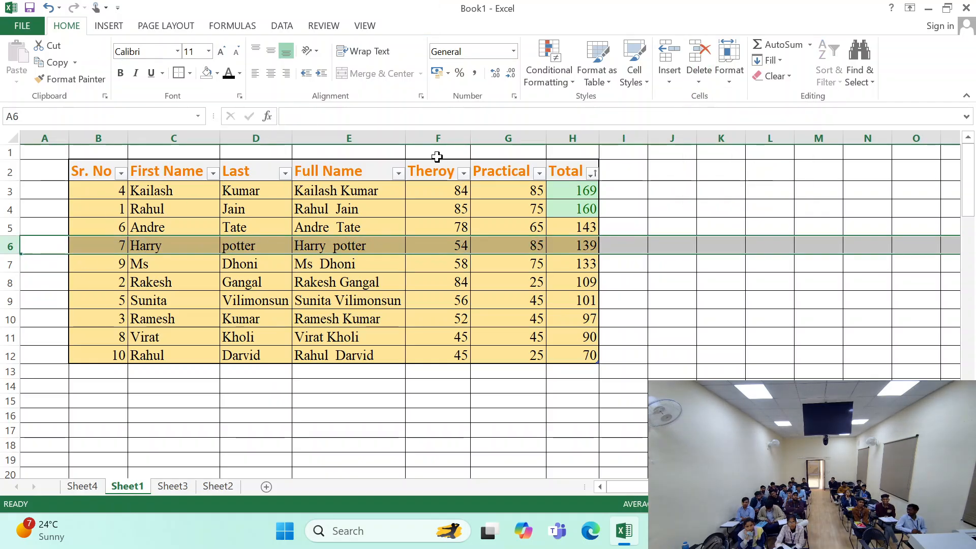
{"action": "left_click", "coordinate": [700, 78]}
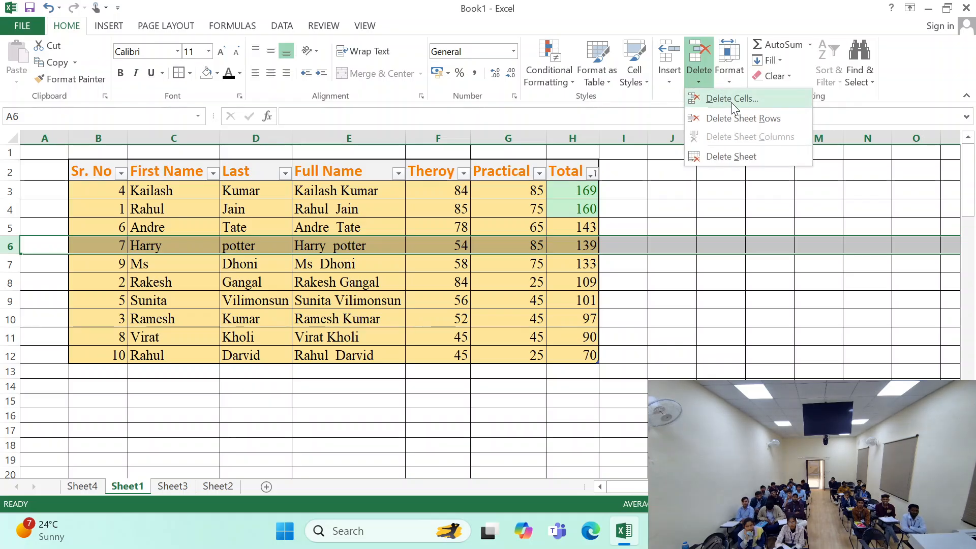
{"action": "left_click", "coordinate": [729, 117]}
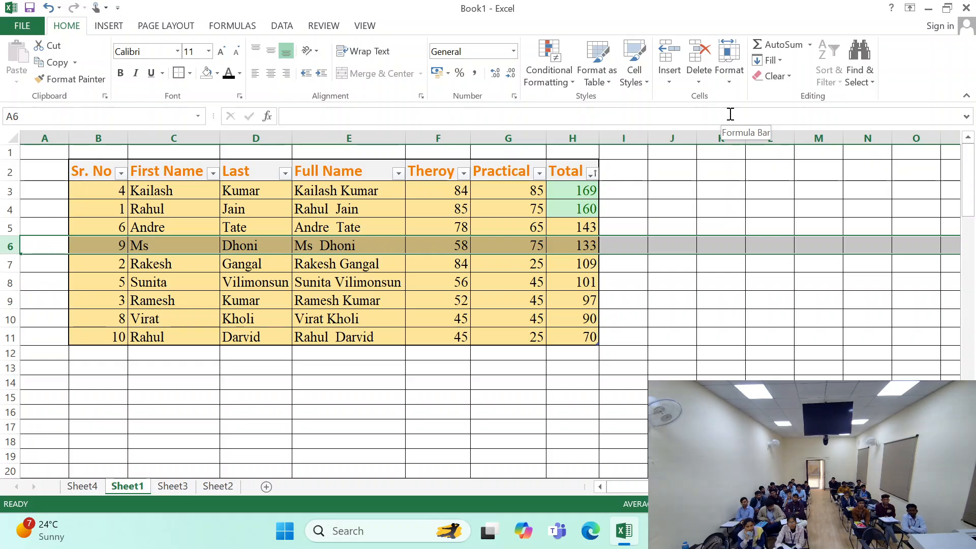
- Insert a blank sheet row at row 6, then delete that row again
{"action": "left_click", "coordinate": [671, 76]}
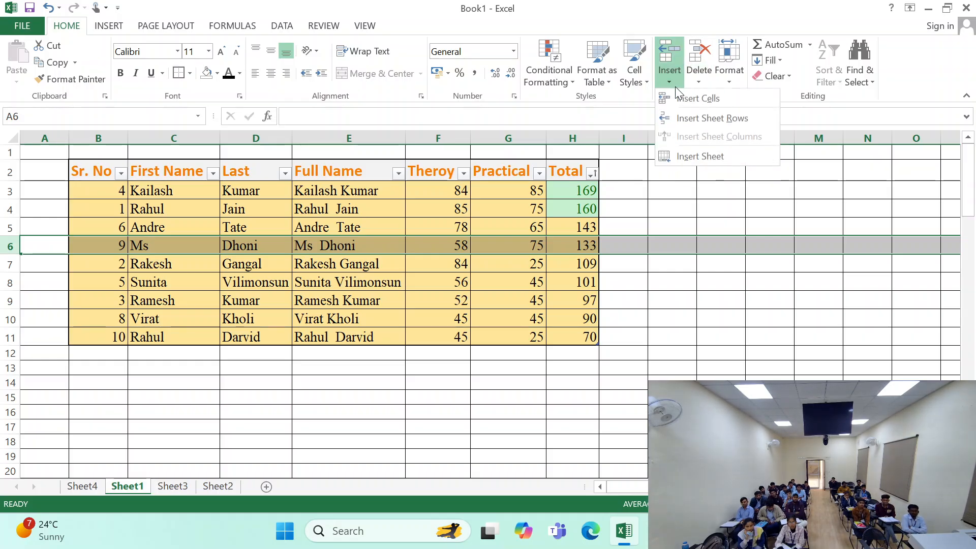
{"action": "left_click", "coordinate": [687, 117]}
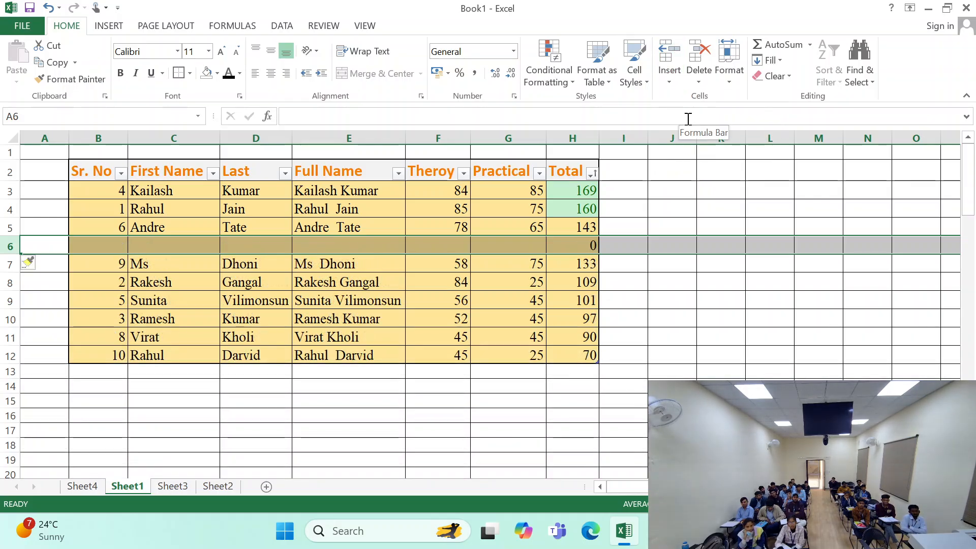
{"action": "left_click", "coordinate": [700, 78]}
{"action": "left_click", "coordinate": [714, 115]}
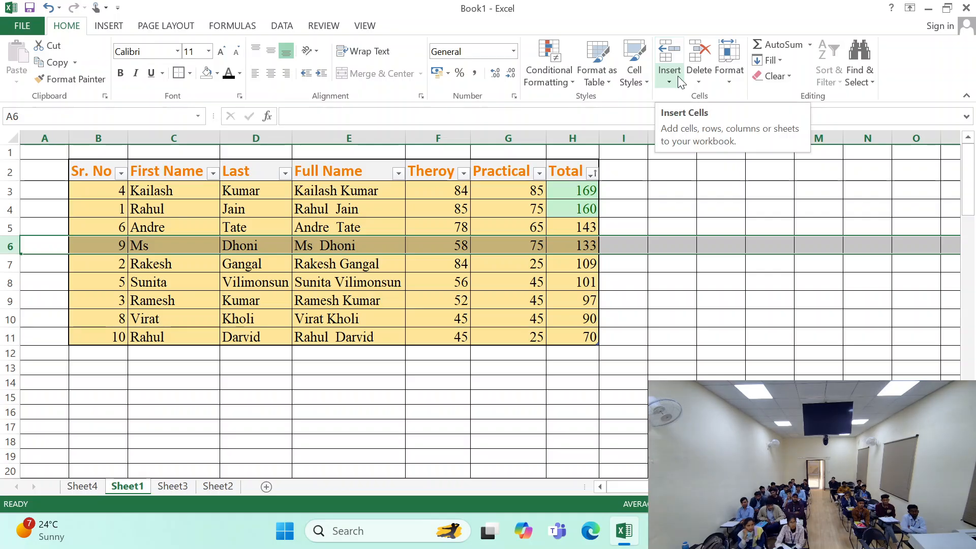
{"action": "left_click", "coordinate": [701, 79]}
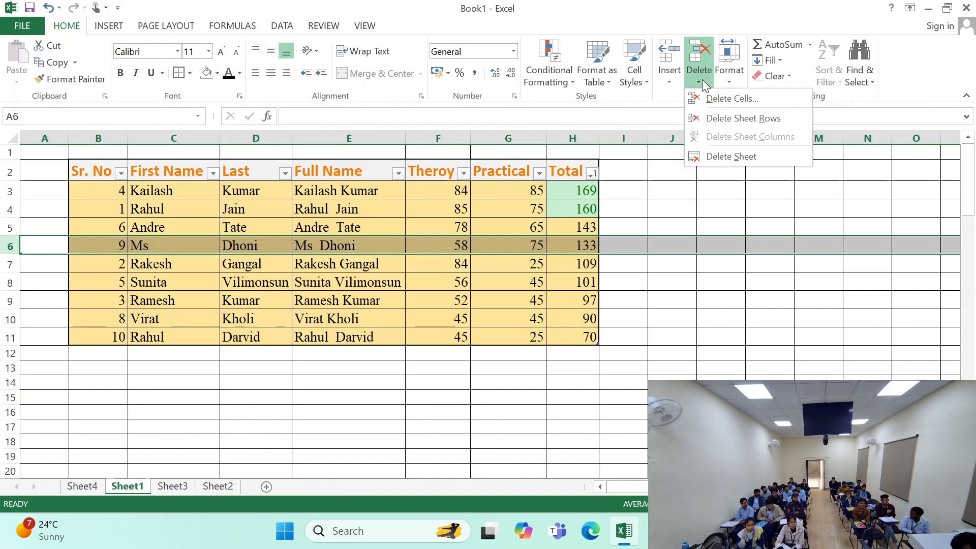
{"action": "key", "text": "Escape"}
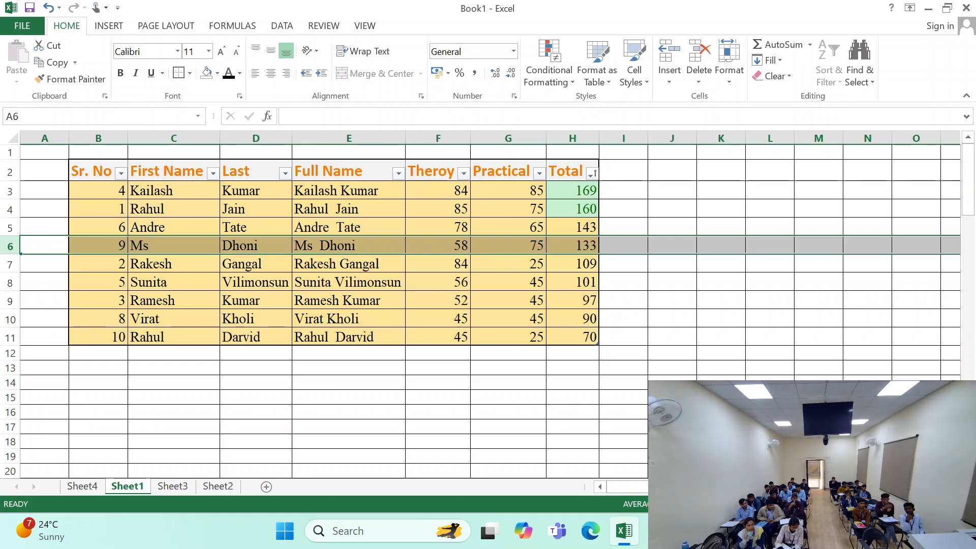
{"action": "key", "text": "Up"}
{"action": "key", "text": "Up"}
{"action": "key", "text": "Up"}
{"action": "key", "text": "Up"}
{"action": "key", "text": "Up"}
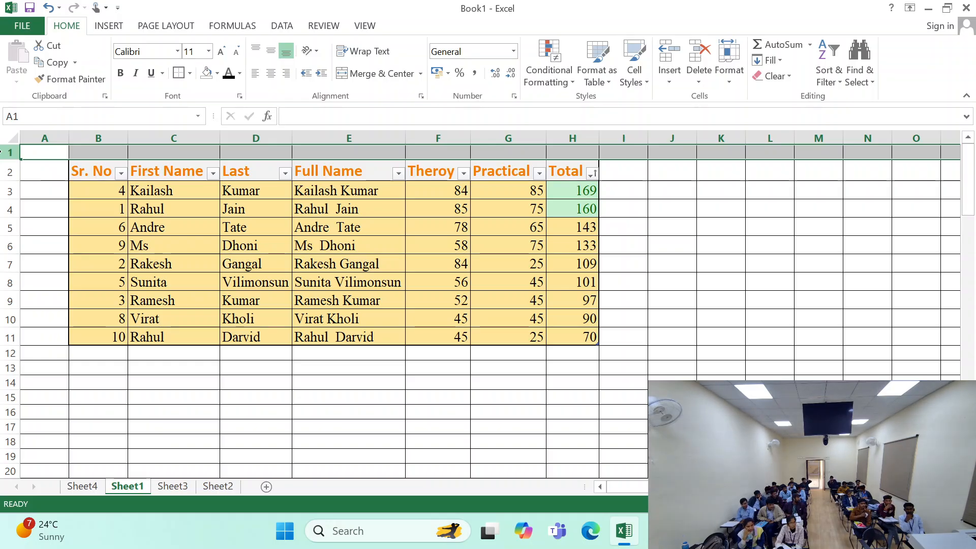
- Enter "sr no" in cell A1 and "name" in cell B1, above the table
{"action": "left_click", "coordinate": [44, 153]}
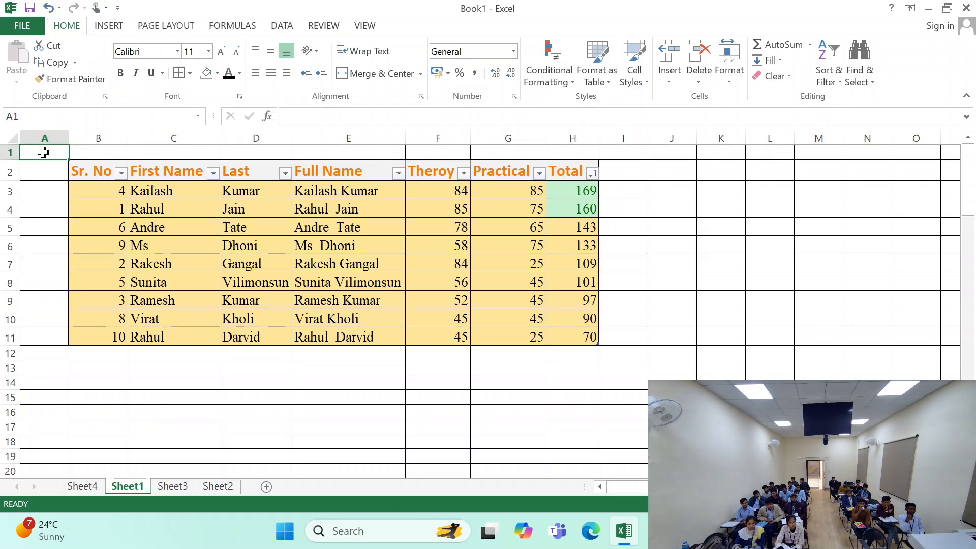
{"action": "type", "text": "sr no"}
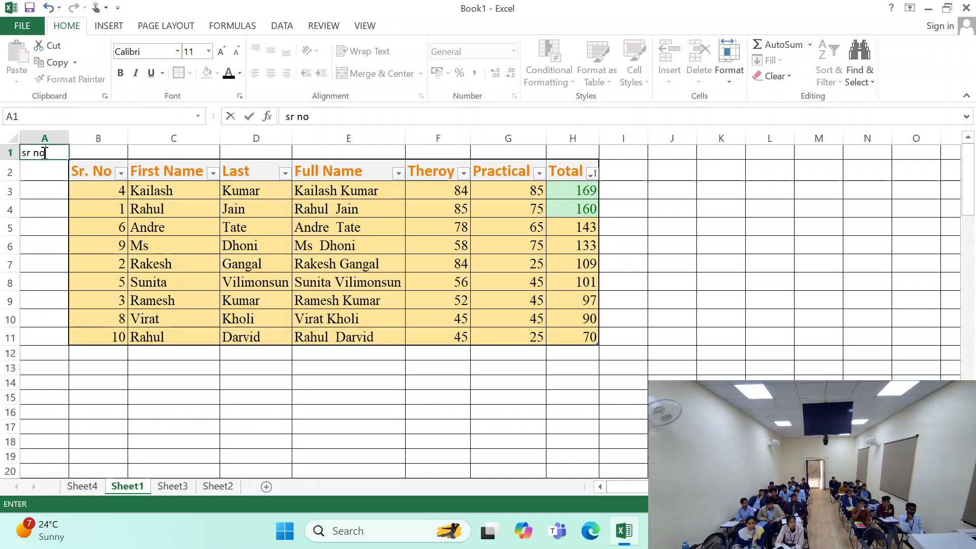
{"action": "key", "text": "Tab"}
{"action": "type", "text": "name"}
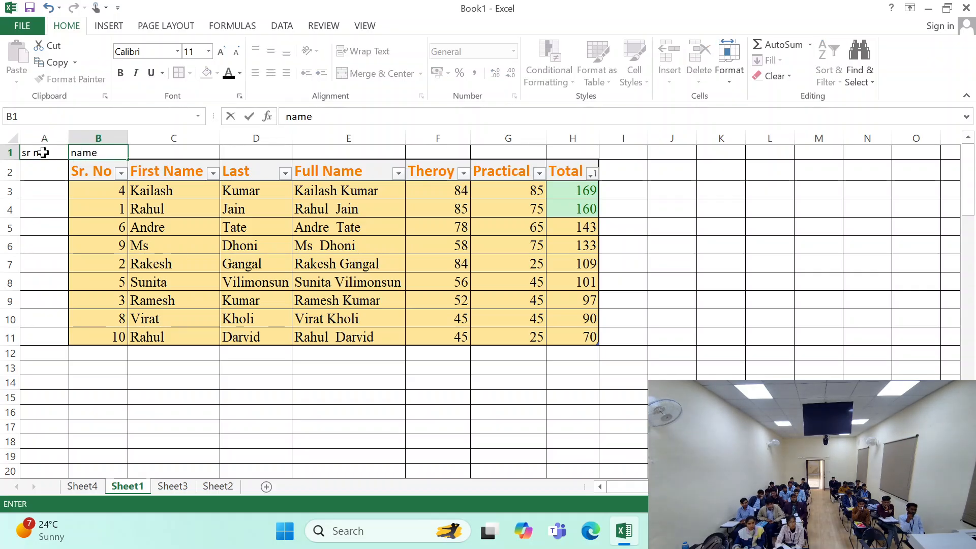
{"action": "key", "text": "Tab"}
- Delete entire sheet row 1 with only cell A1 selected, and undo the deletion
{"action": "left_click", "coordinate": [5, 152]}
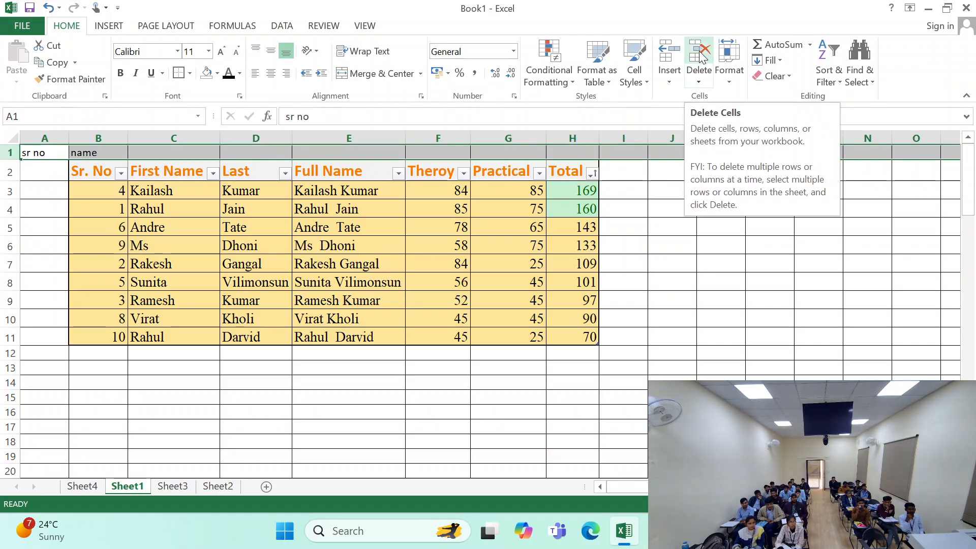
{"action": "left_click", "coordinate": [175, 317]}
{"action": "left_click", "coordinate": [49, 152]}
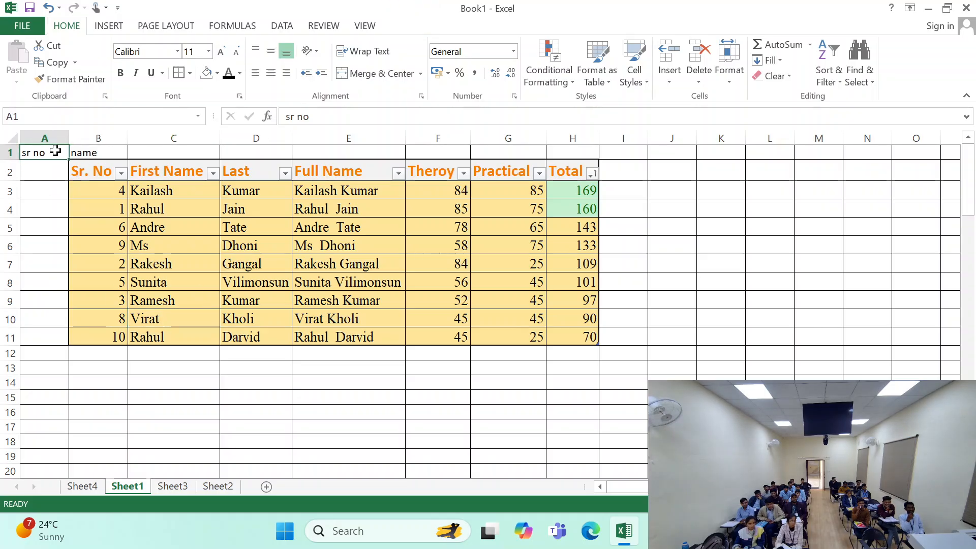
{"action": "left_click", "coordinate": [699, 81]}
{"action": "left_click", "coordinate": [314, 195]}
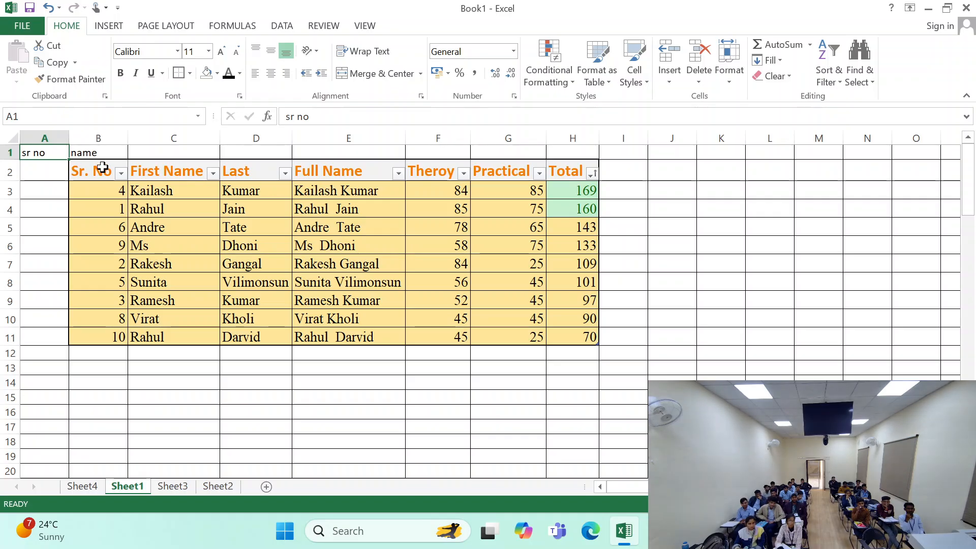
{"action": "left_click", "coordinate": [703, 78]}
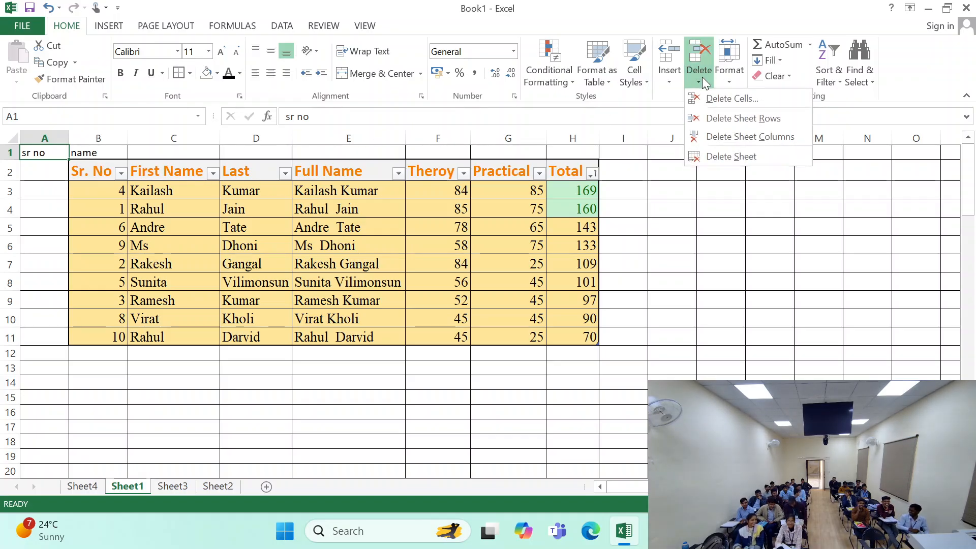
{"action": "left_click", "coordinate": [736, 120]}
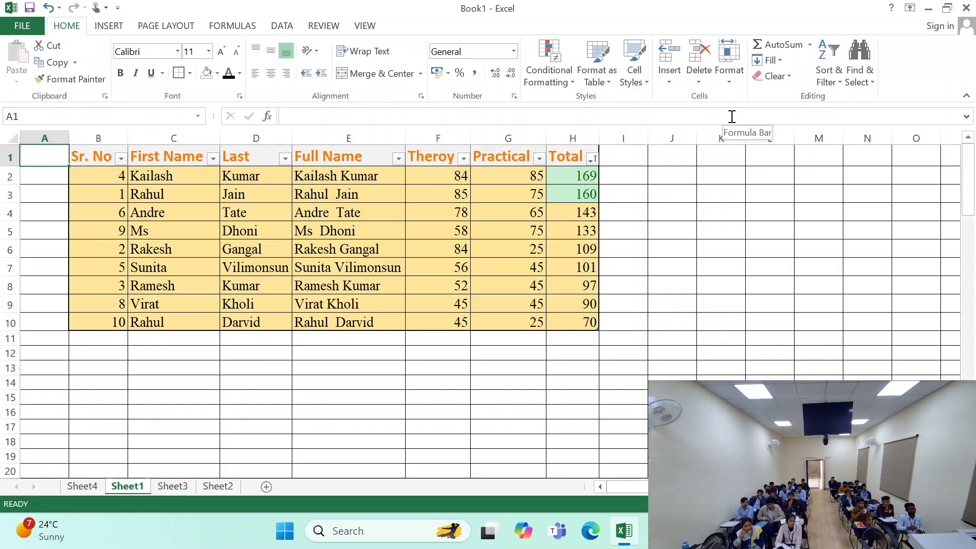
{"action": "key", "text": "ctrl+z"}
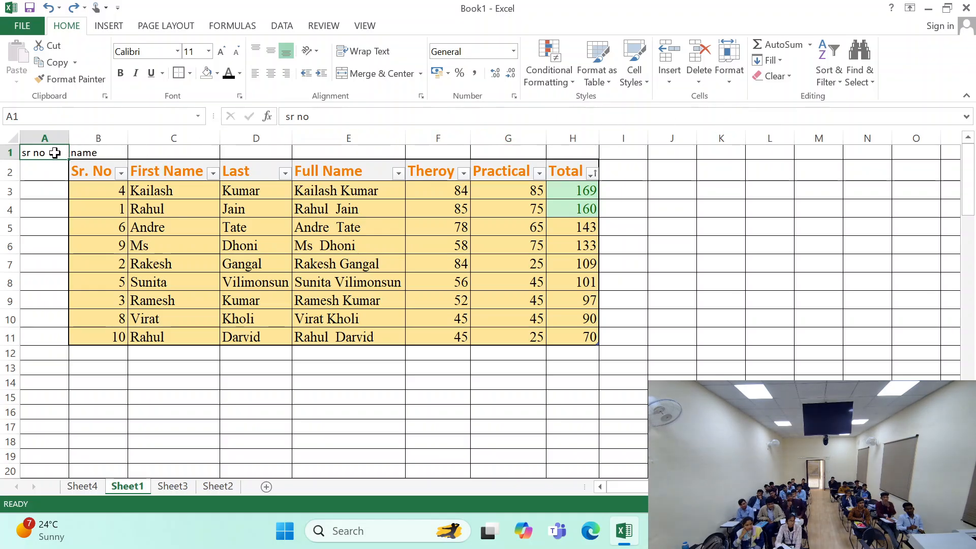
- Delete only cell A1, which holds "sr no", keeping the rest of row 1
{"action": "left_click", "coordinate": [41, 166]}
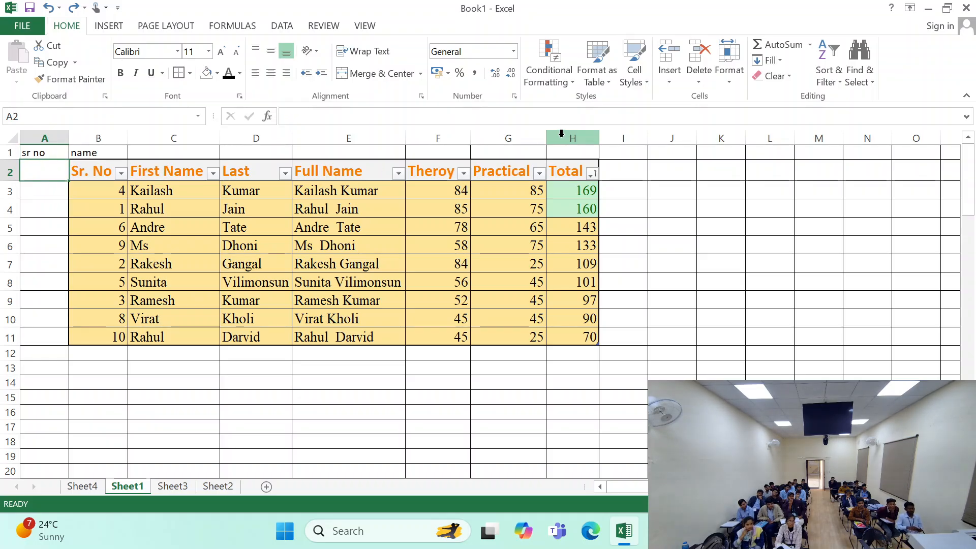
{"action": "left_click", "coordinate": [47, 155]}
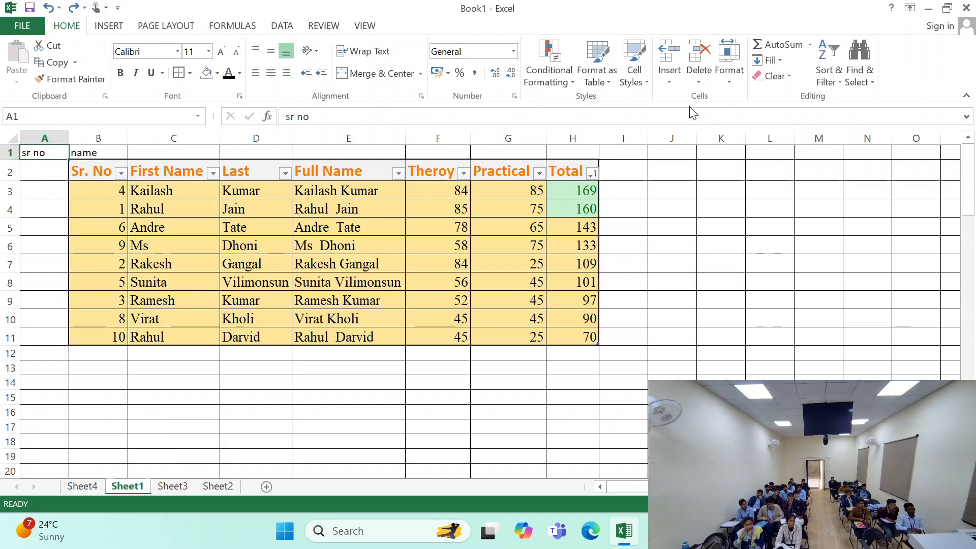
{"action": "left_click", "coordinate": [705, 55]}
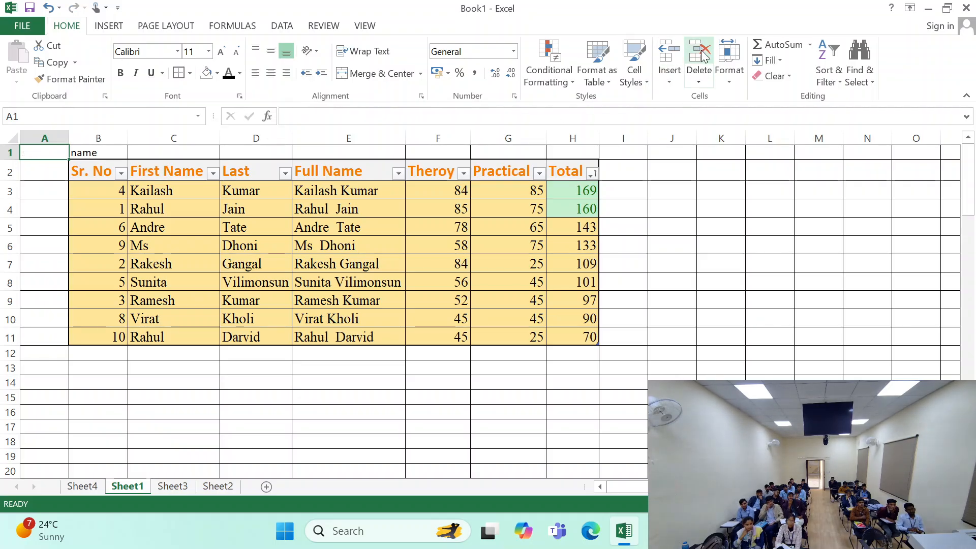
- Delete entire sheet row 1 above the table, and check the row height of the table's header row
{"action": "left_click", "coordinate": [699, 82]}
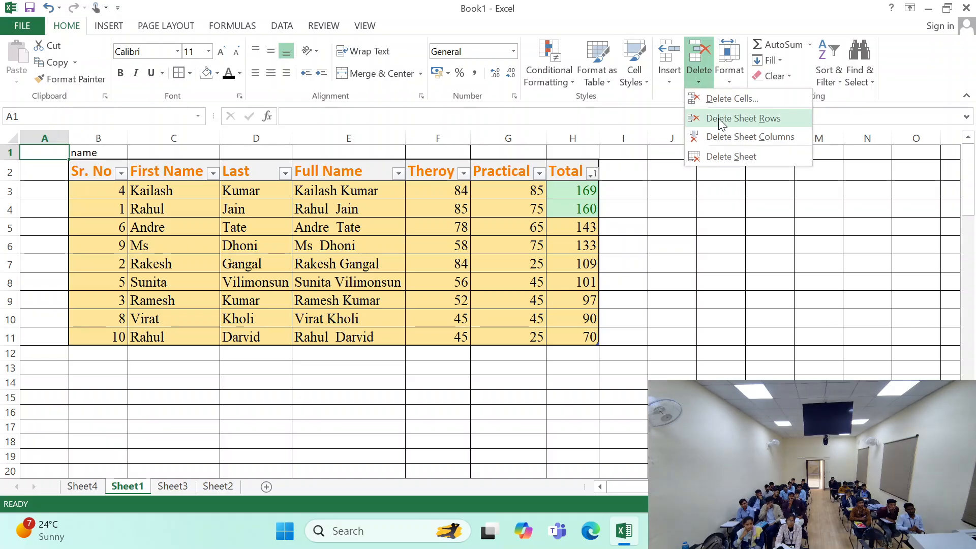
{"action": "left_click", "coordinate": [717, 118]}
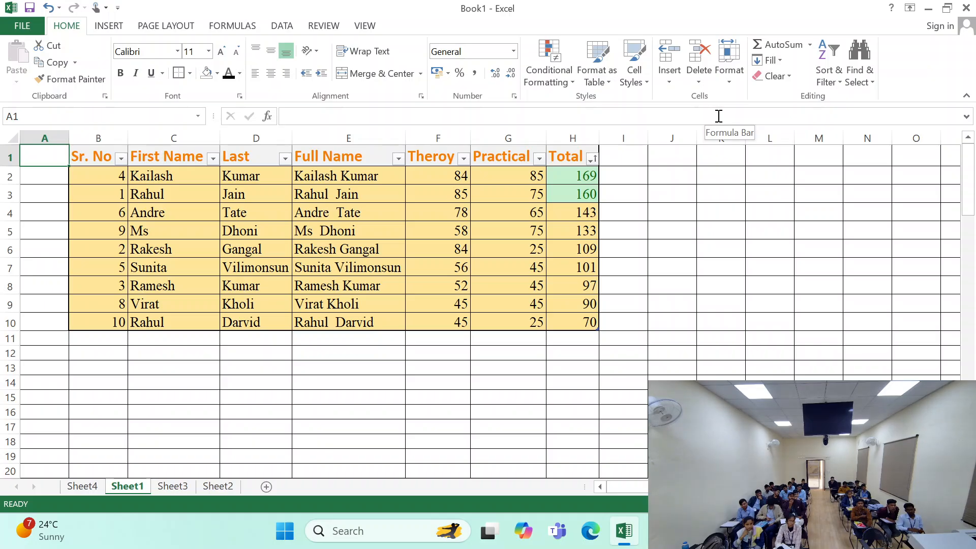
{"action": "left_click", "coordinate": [724, 80]}
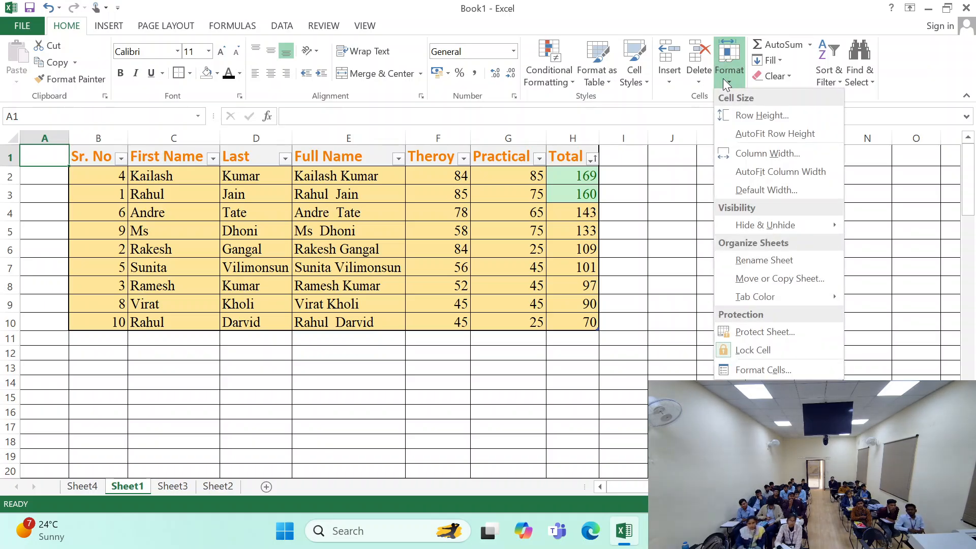
{"action": "left_click", "coordinate": [743, 116]}
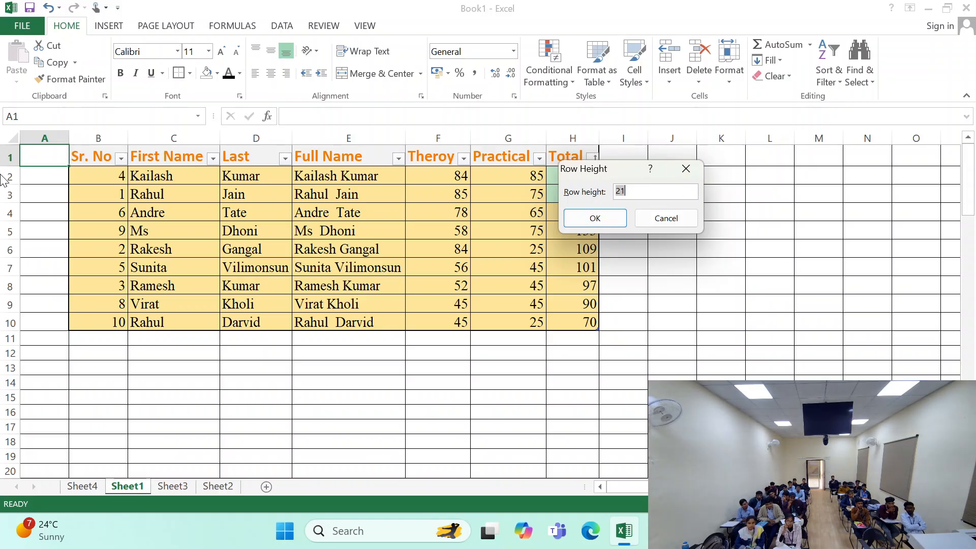
{"action": "left_click", "coordinate": [666, 218]}
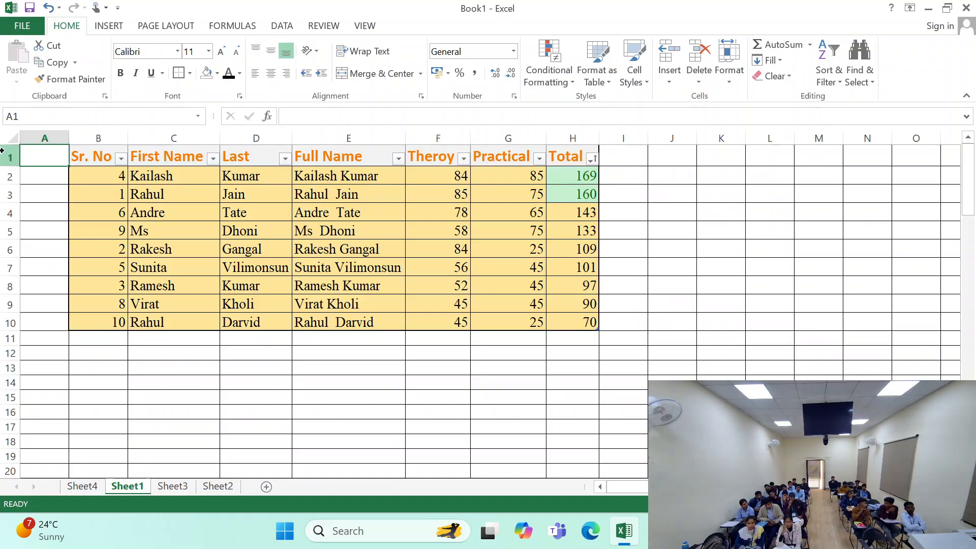
- Insert a new worksheet, check the row height of its empty row 1, and return to Sheet1
{"action": "left_click_drag", "start_coordinate": [10, 157], "coordinate": [14, 320]}
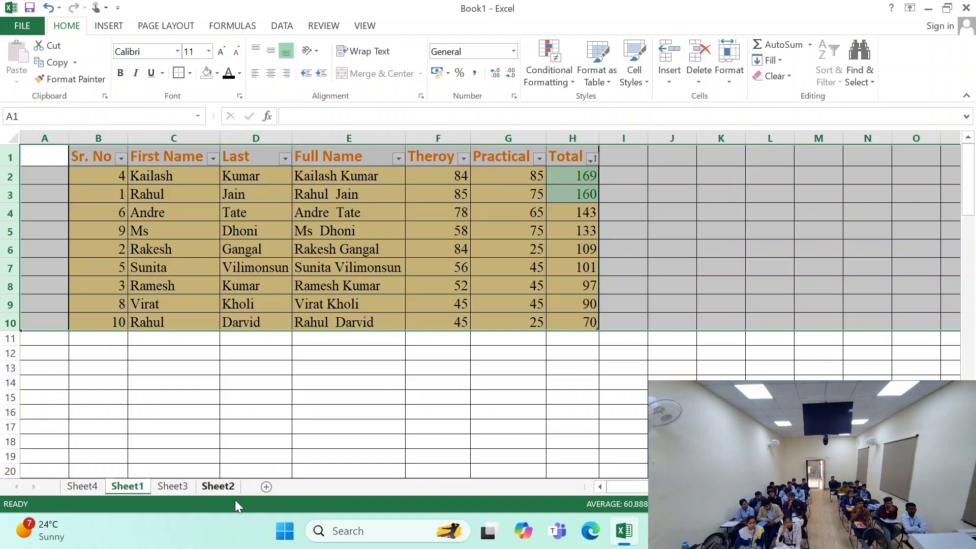
{"action": "left_click", "coordinate": [265, 486]}
{"action": "left_click", "coordinate": [173, 318]}
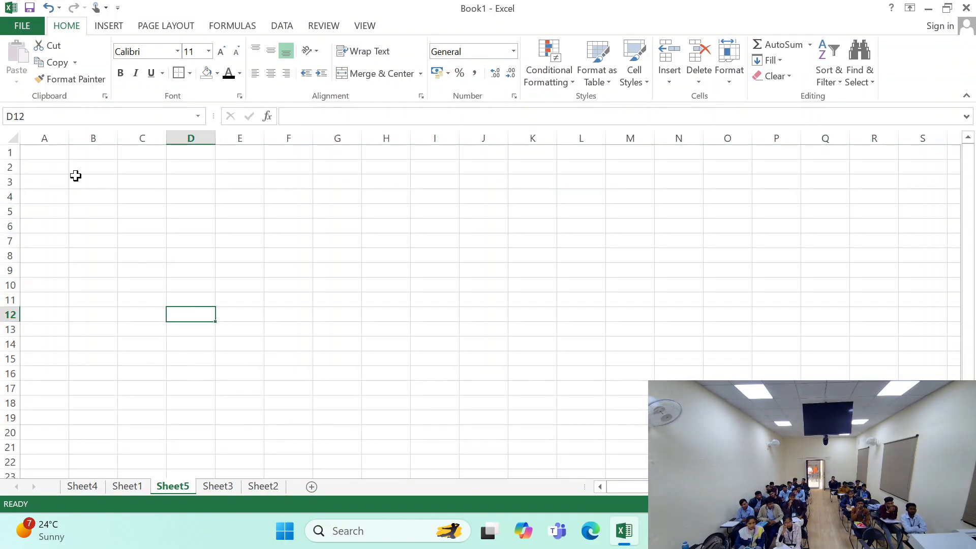
{"action": "left_click", "coordinate": [55, 153]}
{"action": "left_click", "coordinate": [724, 76]}
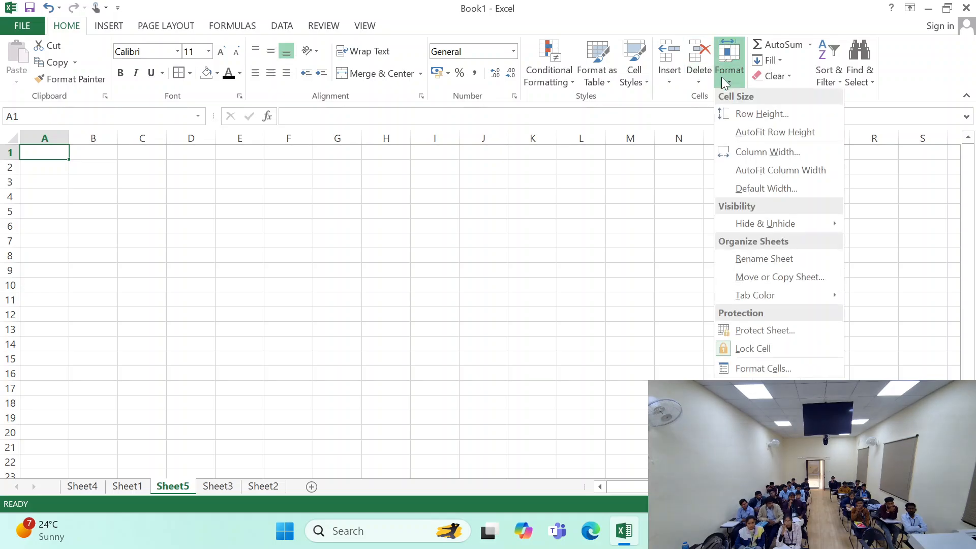
{"action": "left_click", "coordinate": [737, 114]}
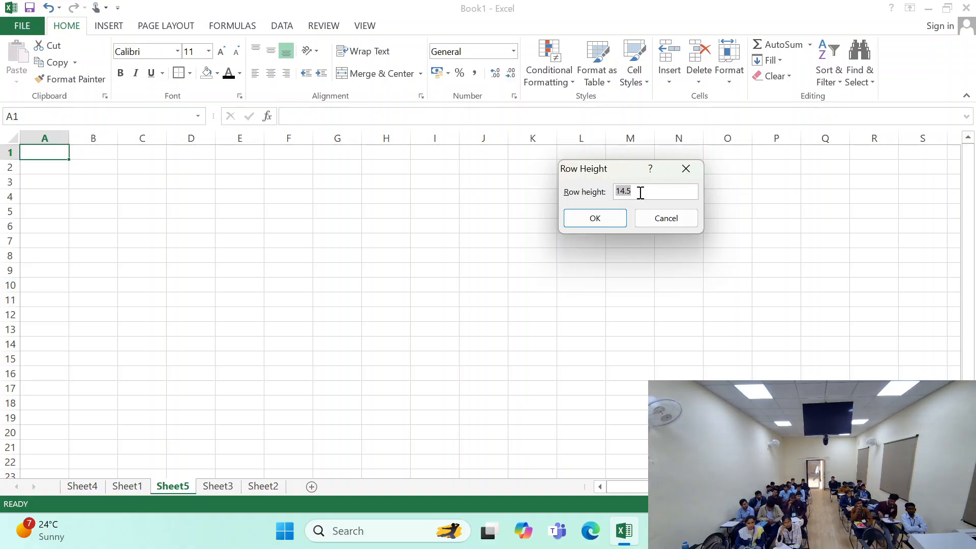
{"action": "left_click", "coordinate": [684, 170]}
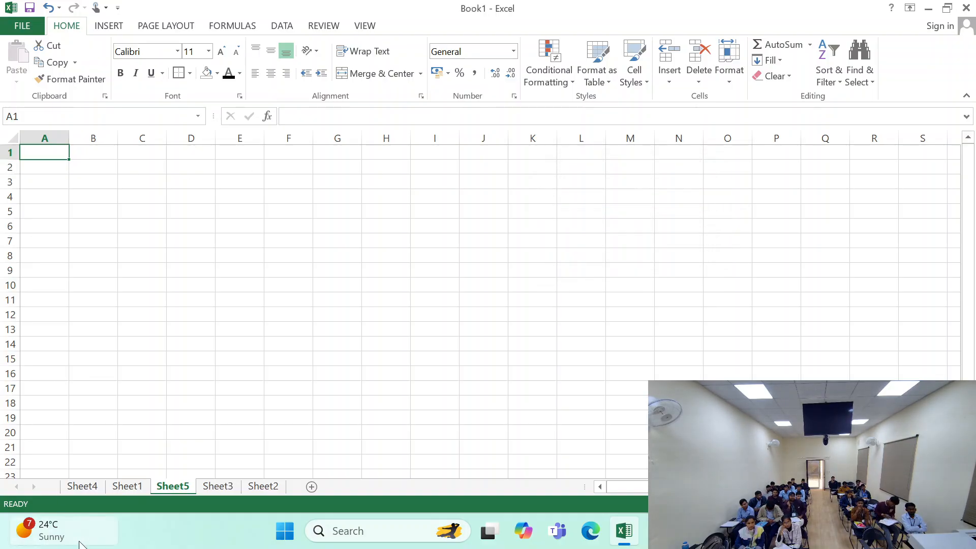
{"action": "left_click", "coordinate": [82, 486]}
{"action": "left_click", "coordinate": [128, 486]}
{"action": "left_click", "coordinate": [87, 228]}
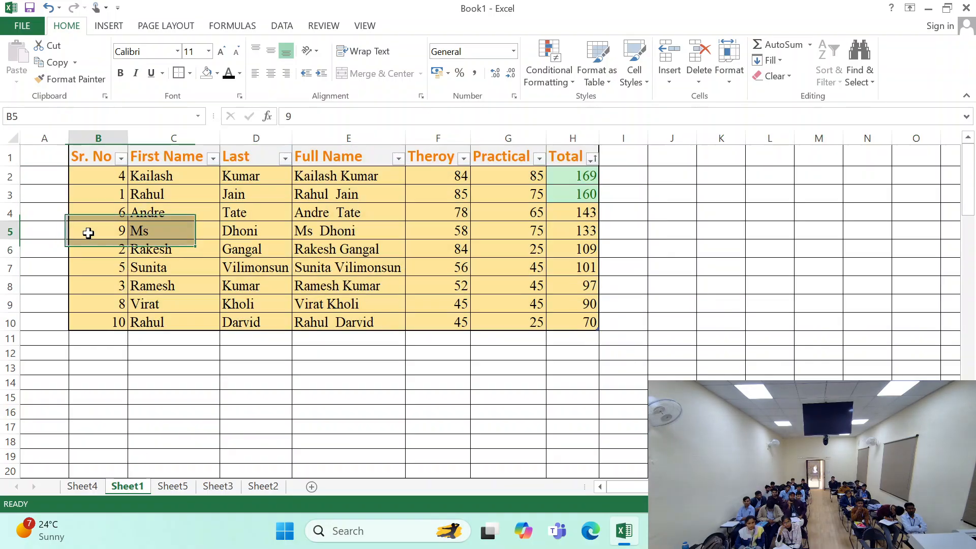
- Enlarge the height of sheet rows 2 to 10 together by hand, and undo the resizing
{"action": "left_click_drag", "start_coordinate": [10, 173], "coordinate": [10, 322]}
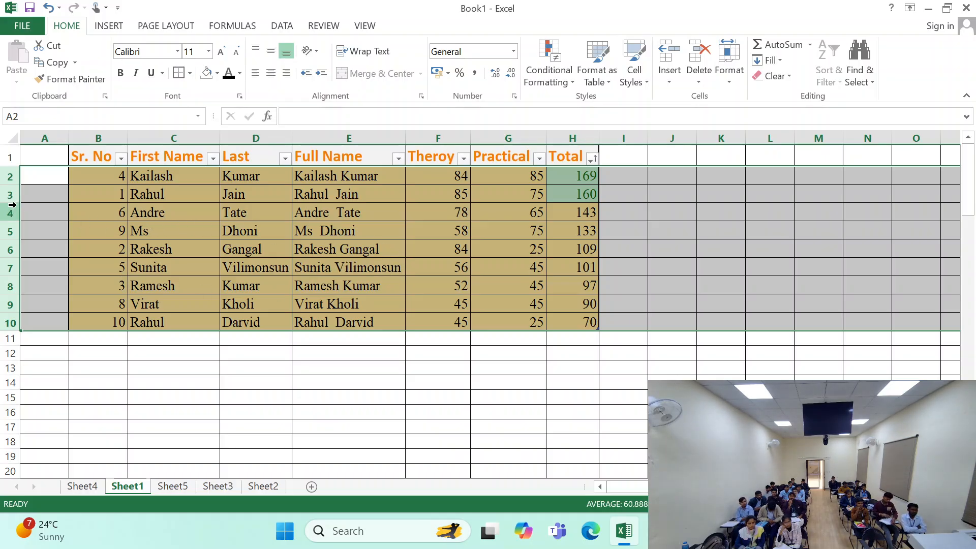
{"action": "left_click_drag", "start_coordinate": [14, 203], "coordinate": [9, 218]}
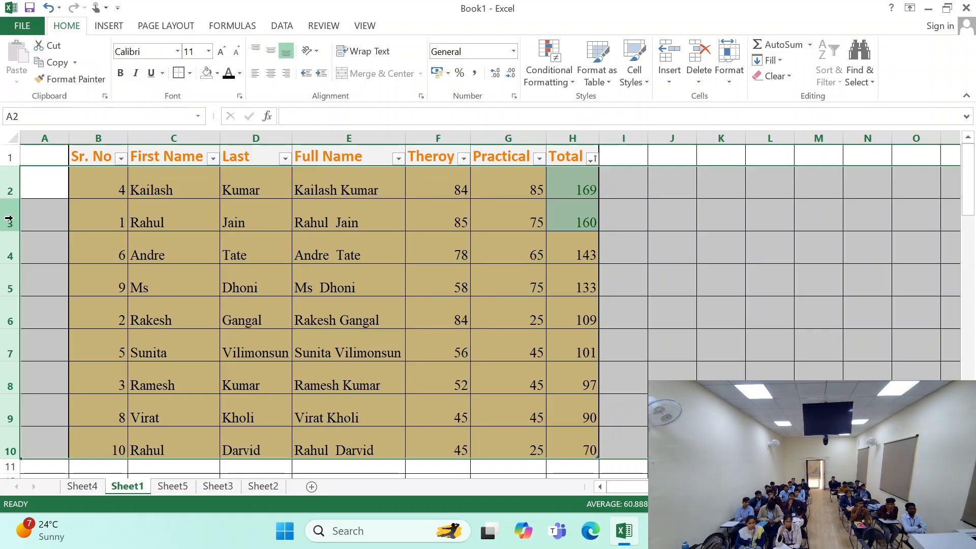
{"action": "key", "text": "ctrl+z"}
- Set one uniform, slightly larger row height for sheet rows 2 to 10 by value
{"action": "left_click", "coordinate": [732, 71]}
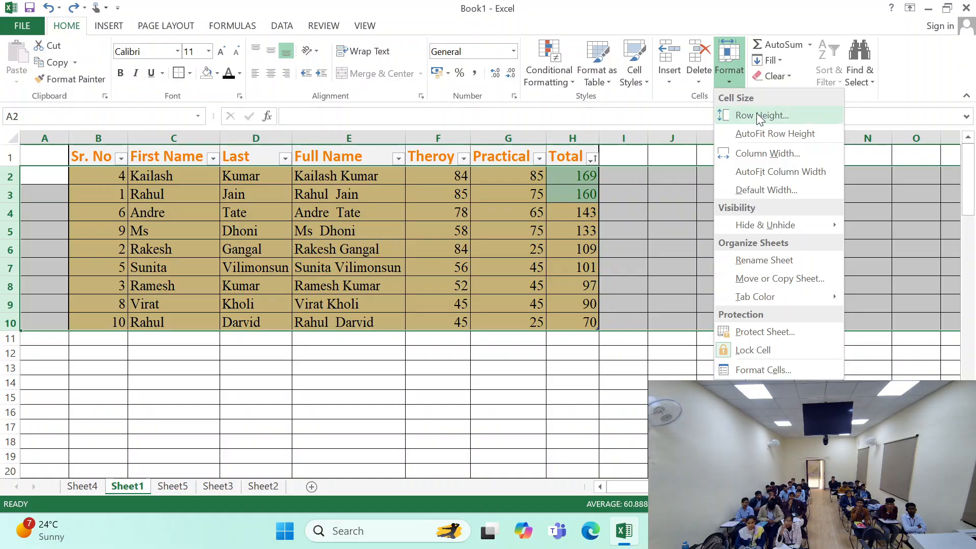
{"action": "left_click", "coordinate": [760, 115]}
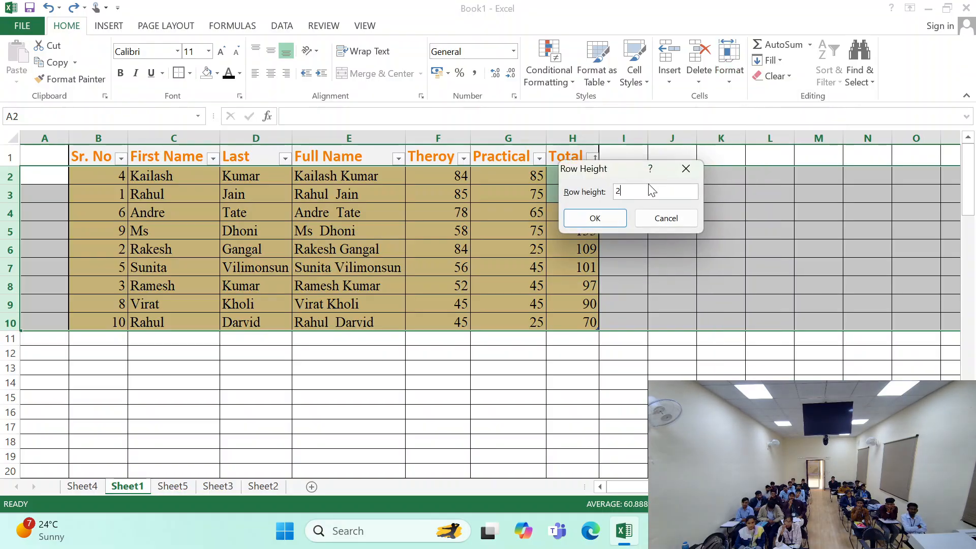
{"action": "key", "text": "Return"}
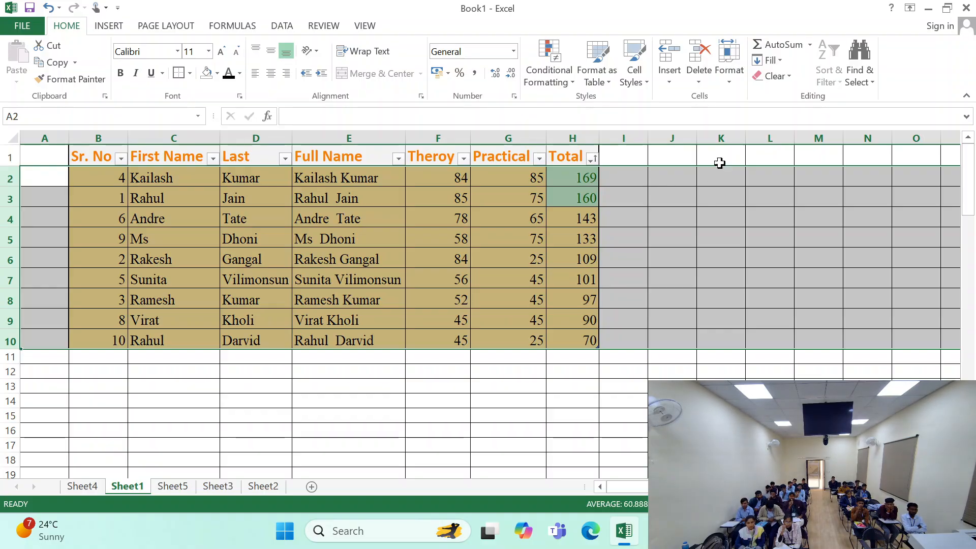
{"action": "left_click", "coordinate": [729, 66]}
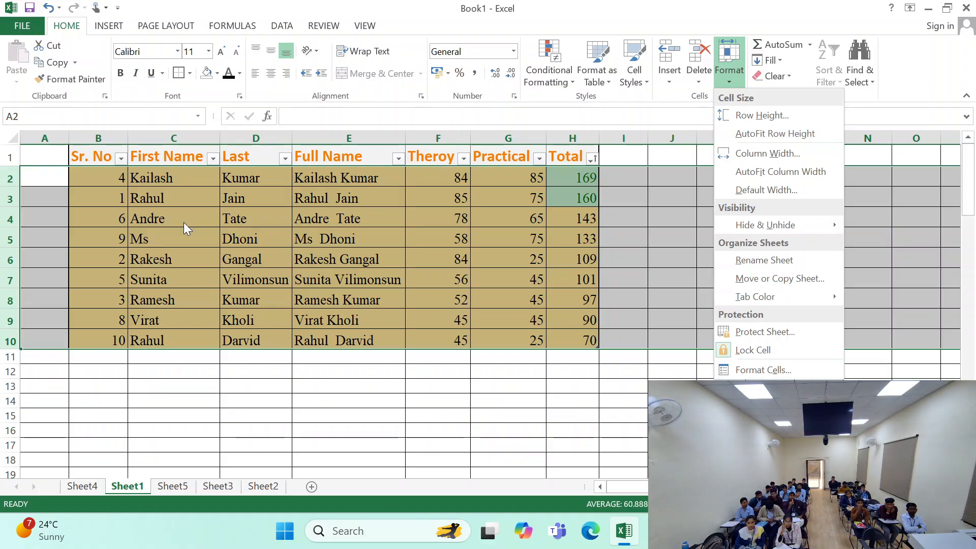
{"action": "left_click", "coordinate": [75, 200]}
{"action": "left_click", "coordinate": [42, 232]}
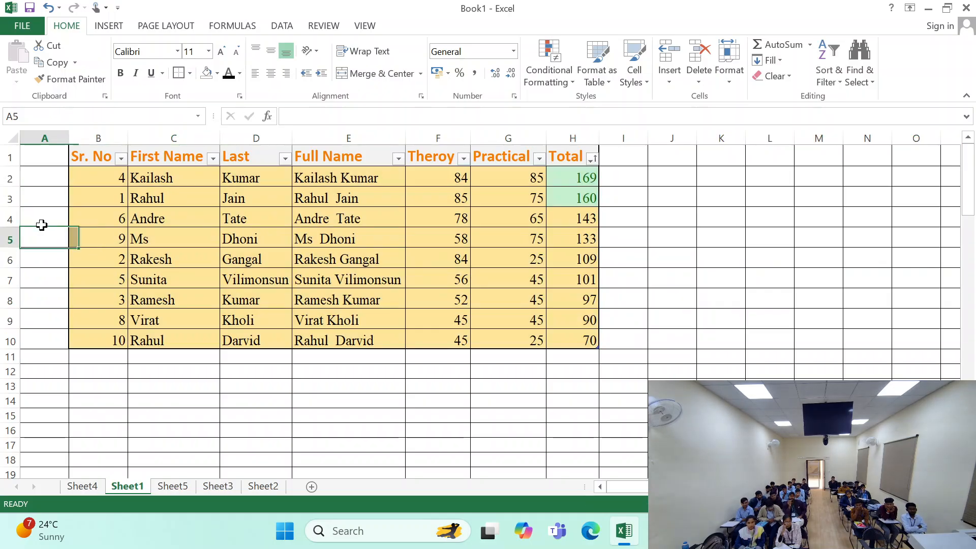
- Make row 2 and row 4 taller individually by hand so the table's row heights are uneven
{"action": "left_click_drag", "start_coordinate": [12, 180], "coordinate": [10, 205]}
{"action": "left_click", "coordinate": [24, 200]}
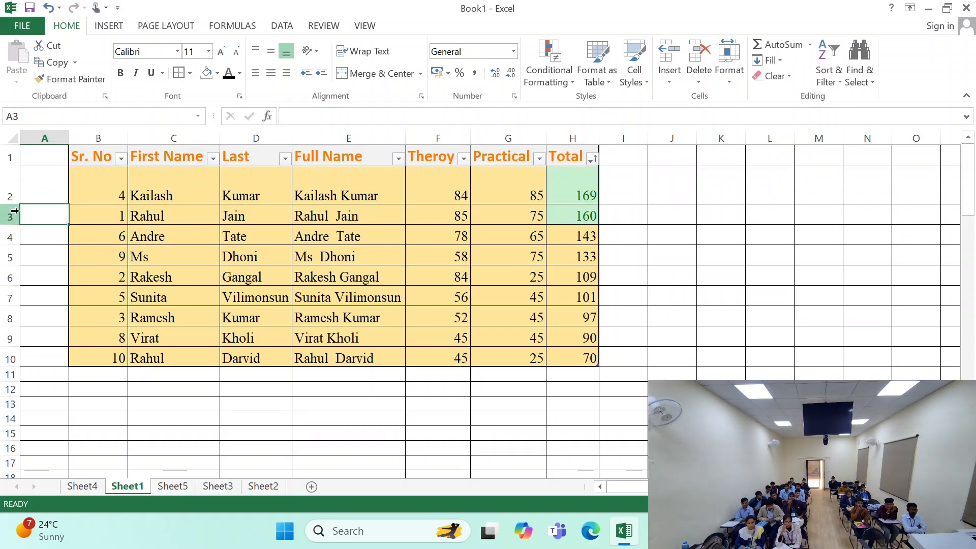
{"action": "left_click_drag", "start_coordinate": [11, 243], "coordinate": [10, 310]}
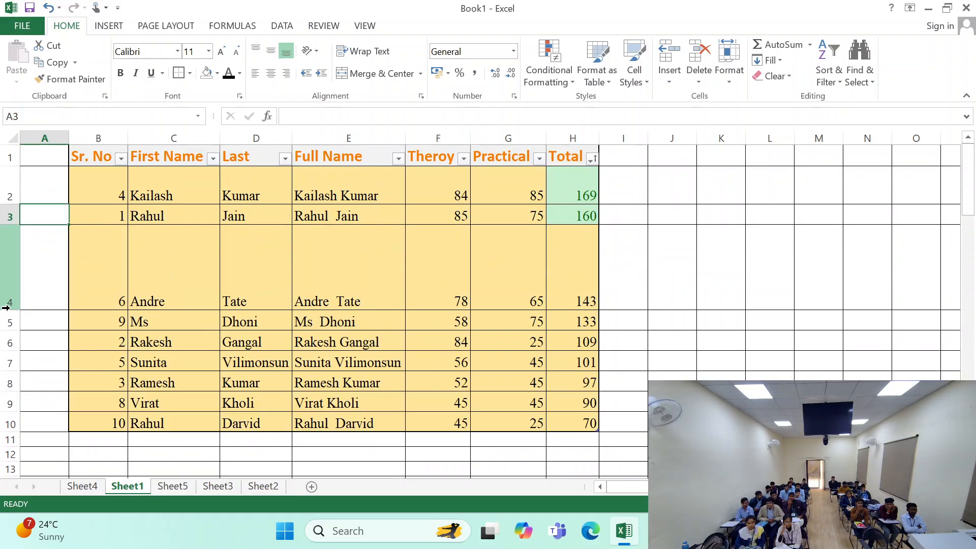
{"action": "left_click", "coordinate": [54, 341]}
- AutoFit the row height of sheet rows 2 to 10
{"action": "left_click_drag", "start_coordinate": [10, 201], "coordinate": [10, 427]}
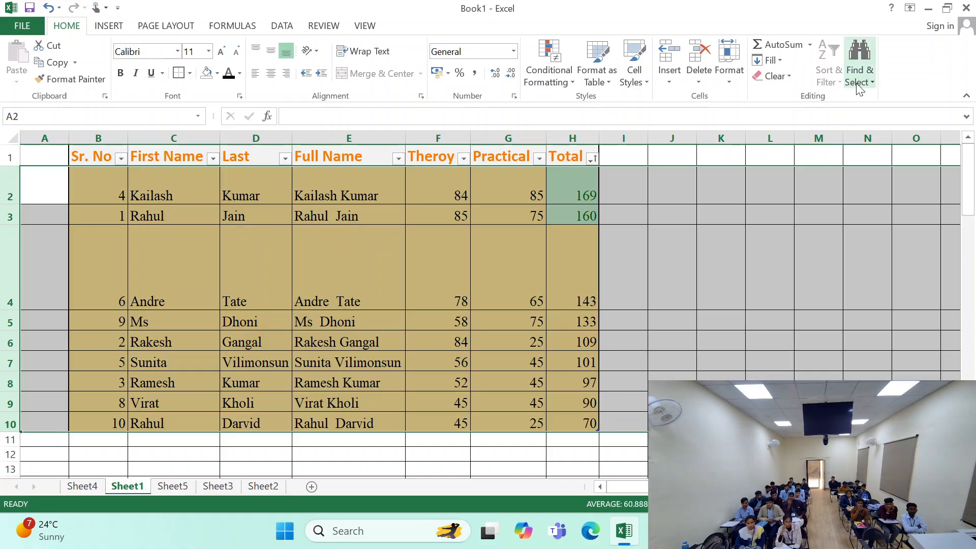
{"action": "left_click", "coordinate": [739, 82]}
{"action": "left_click", "coordinate": [757, 133]}
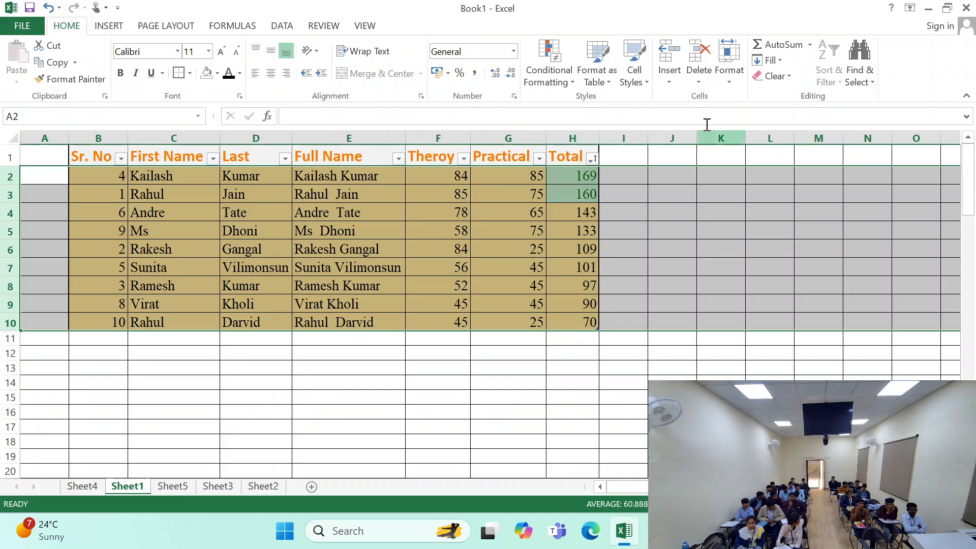
{"action": "left_click", "coordinate": [701, 78]}
{"action": "left_click", "coordinate": [737, 80]}
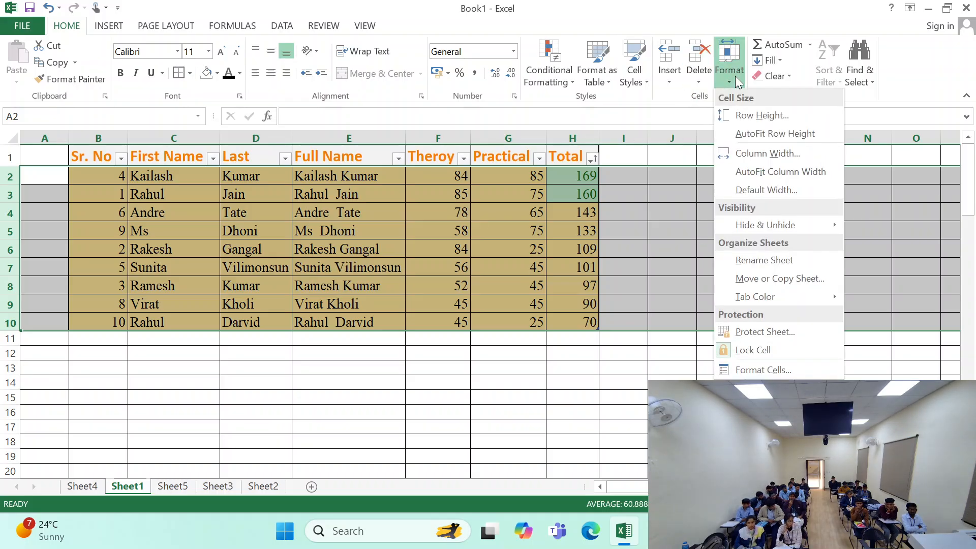
{"action": "left_click", "coordinate": [752, 152]}
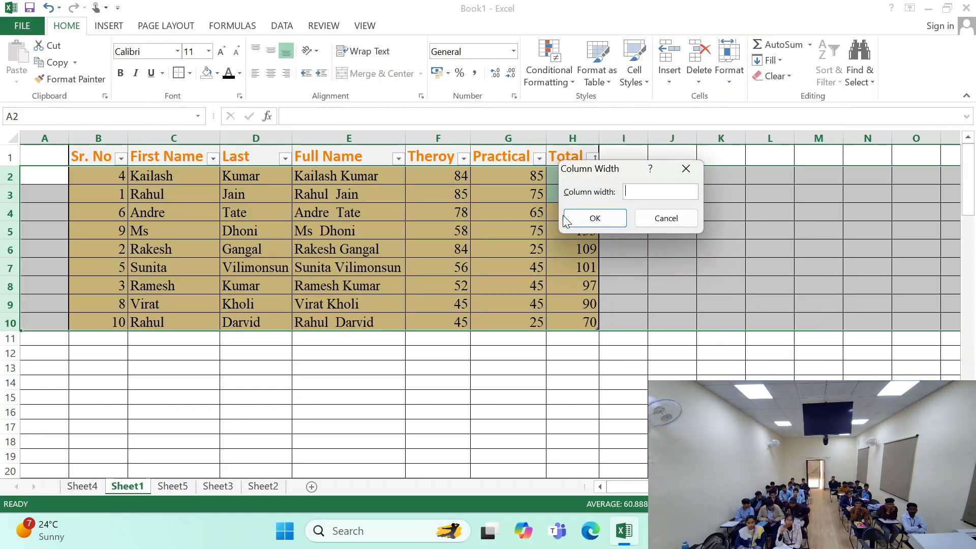
{"action": "left_click", "coordinate": [662, 219]}
{"action": "left_click", "coordinate": [661, 265]}
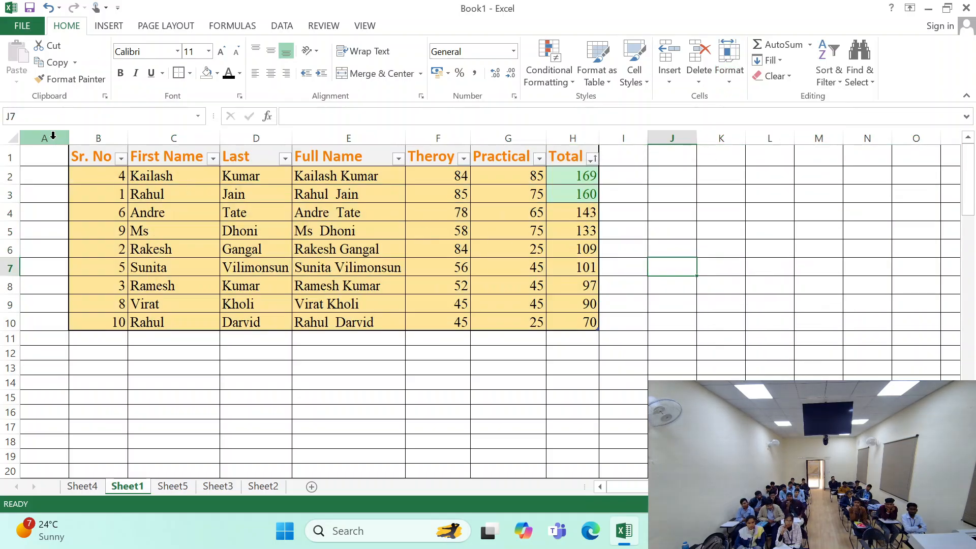
- Set the column width of columns A to H to 30
{"action": "left_click_drag", "start_coordinate": [44, 137], "coordinate": [572, 137]}
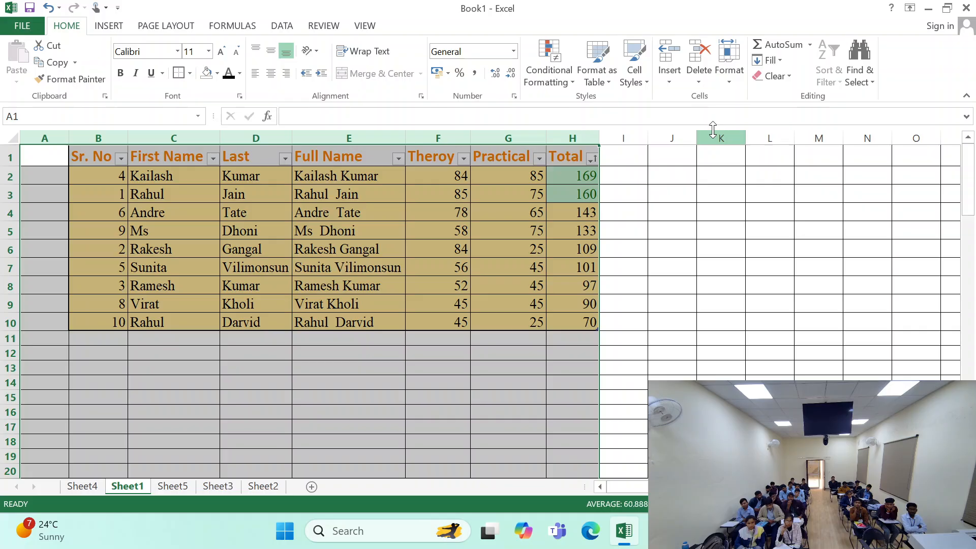
{"action": "left_click", "coordinate": [729, 71]}
{"action": "left_click", "coordinate": [752, 152]}
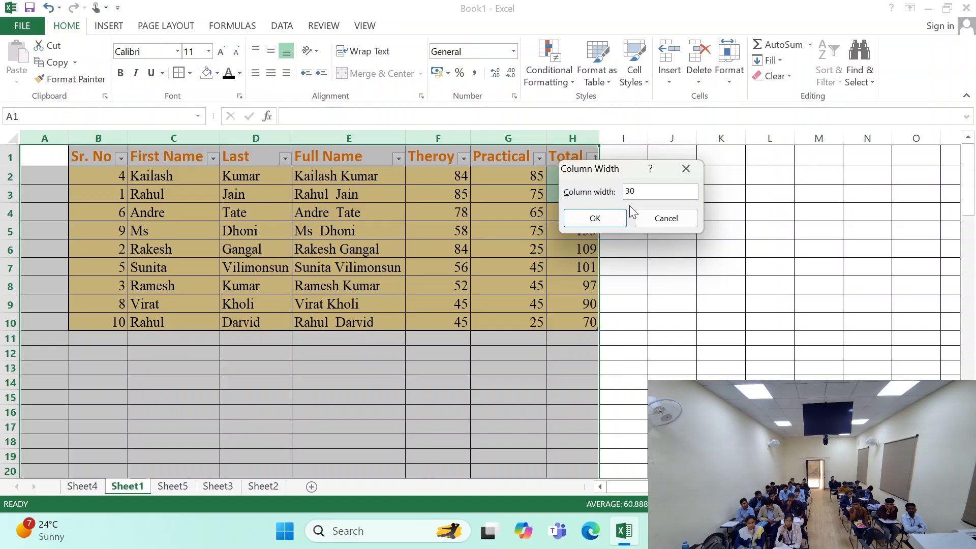
{"action": "key", "text": "Return"}
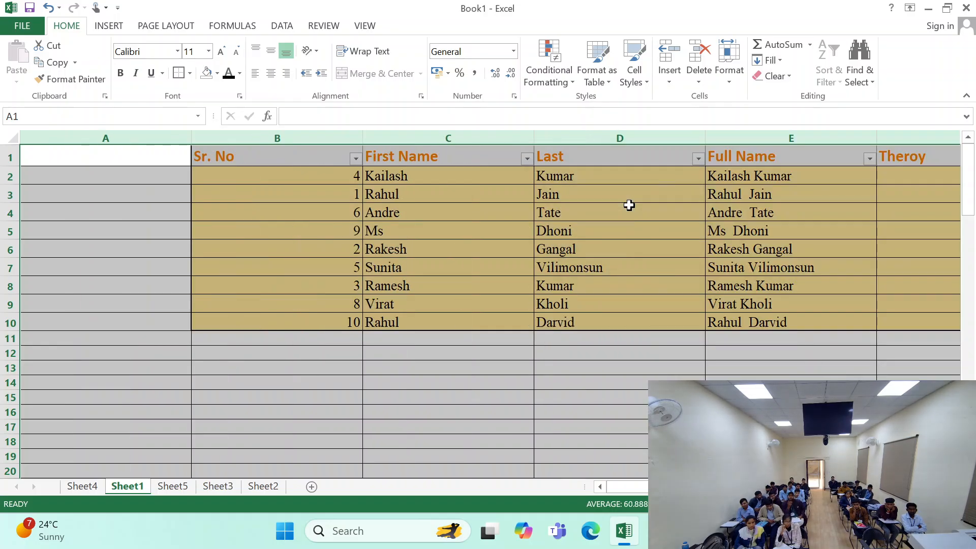
- AutoFit the widths of columns A to H, and undo that AutoFit
{"action": "left_click", "coordinate": [727, 74]}
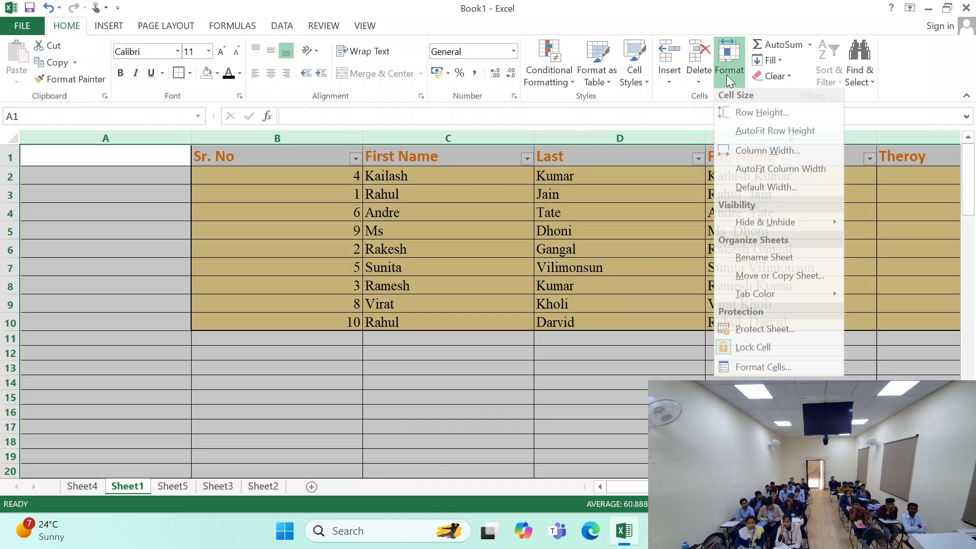
{"action": "left_click", "coordinate": [748, 170]}
{"action": "left_click", "coordinate": [562, 351]}
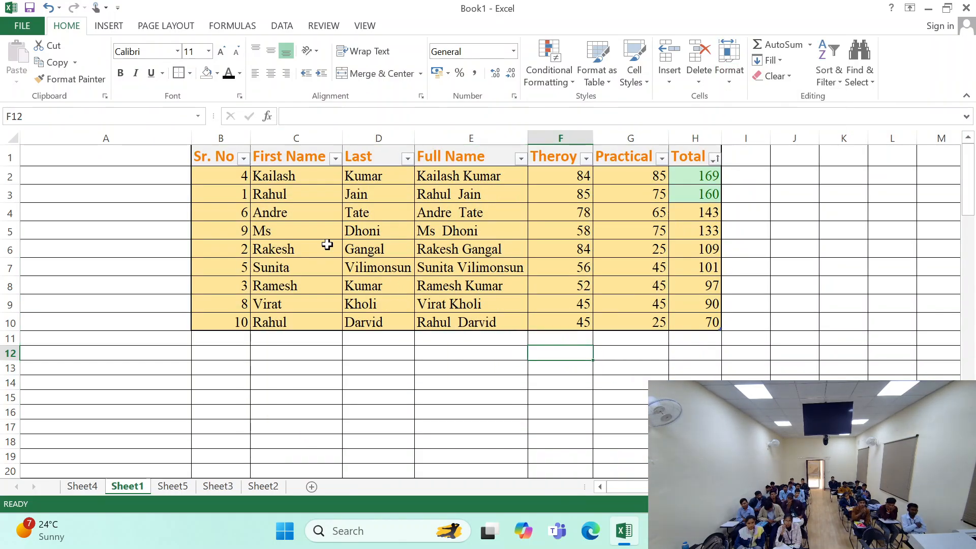
{"action": "left_click", "coordinate": [244, 176]}
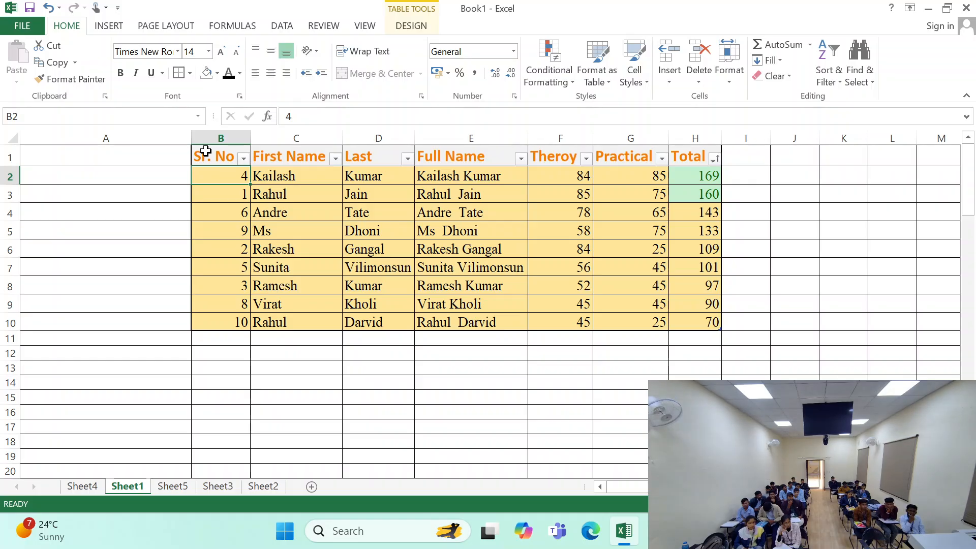
{"action": "key", "text": "ctrl+z"}
{"action": "key", "text": "ctrl+z"}
- Select columns A to H again and AutoFit their column widths to the table's contents
{"action": "left_click_drag", "start_coordinate": [52, 137], "coordinate": [699, 163]}
{"action": "left_click", "coordinate": [729, 65]}
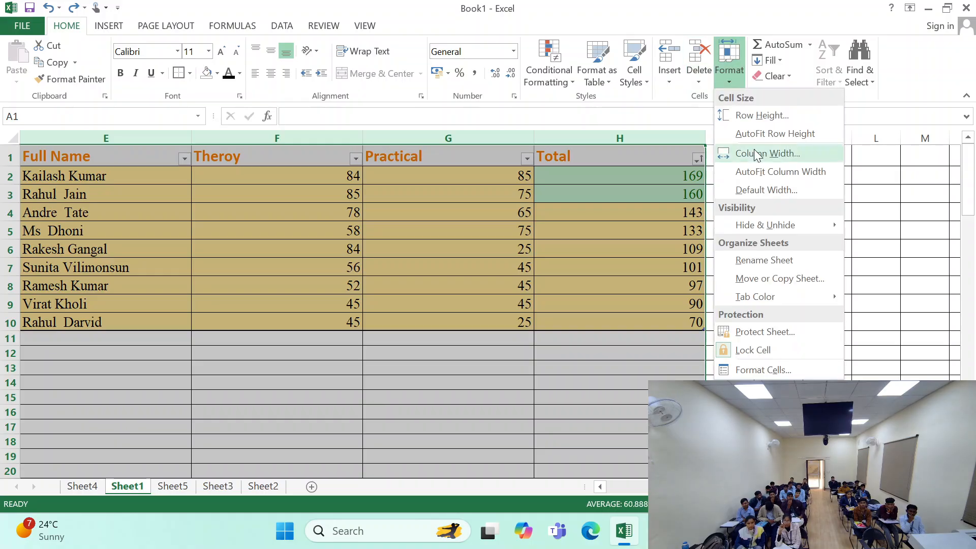
{"action": "left_click", "coordinate": [763, 171]}
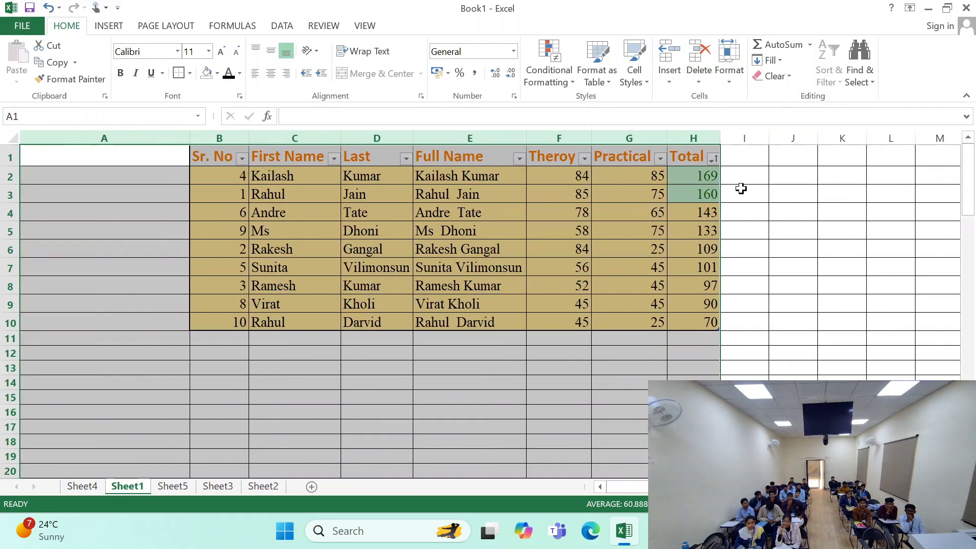
{"action": "left_click", "coordinate": [376, 267]}
- Enter the heading "sr no" in cell A1, beside the marks table
{"action": "left_click", "coordinate": [152, 157]}
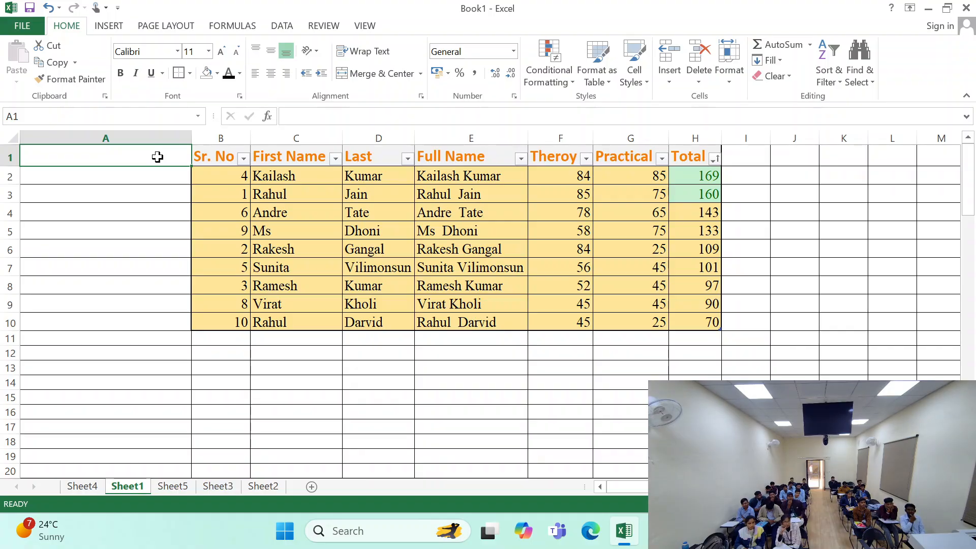
{"action": "double_click", "coordinate": [158, 157]}
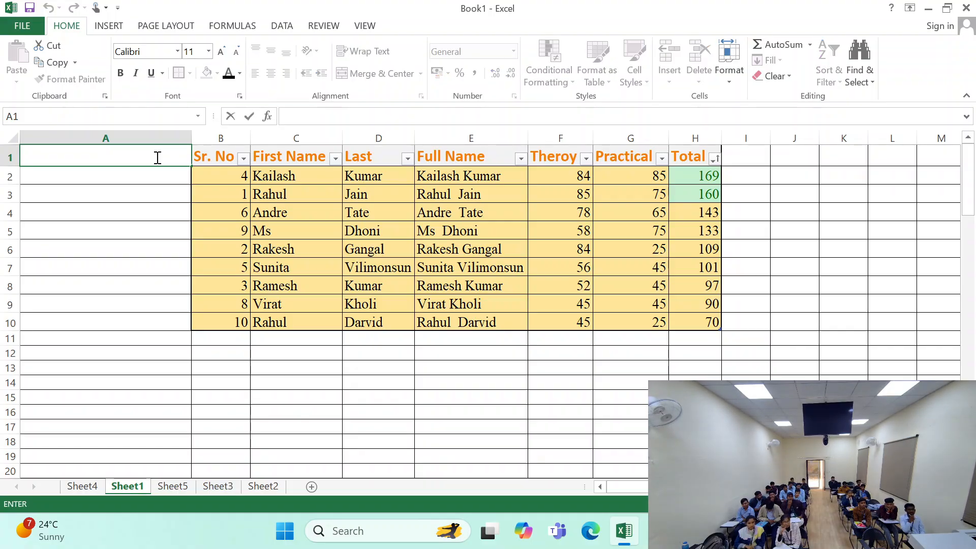
{"action": "type", "text": "sr "}
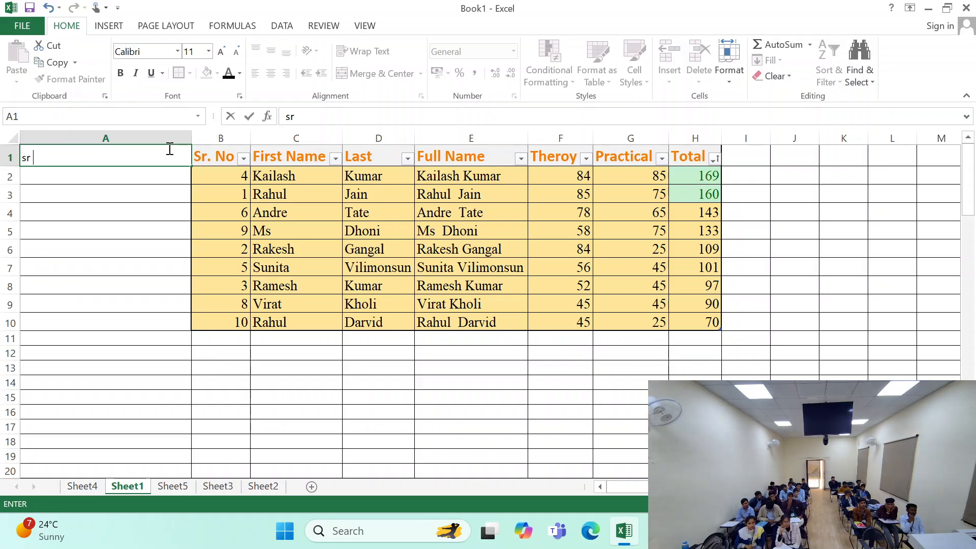
{"action": "type", "text": "no"}
{"action": "key", "text": "Tab"}
{"action": "left_click", "coordinate": [169, 149]}
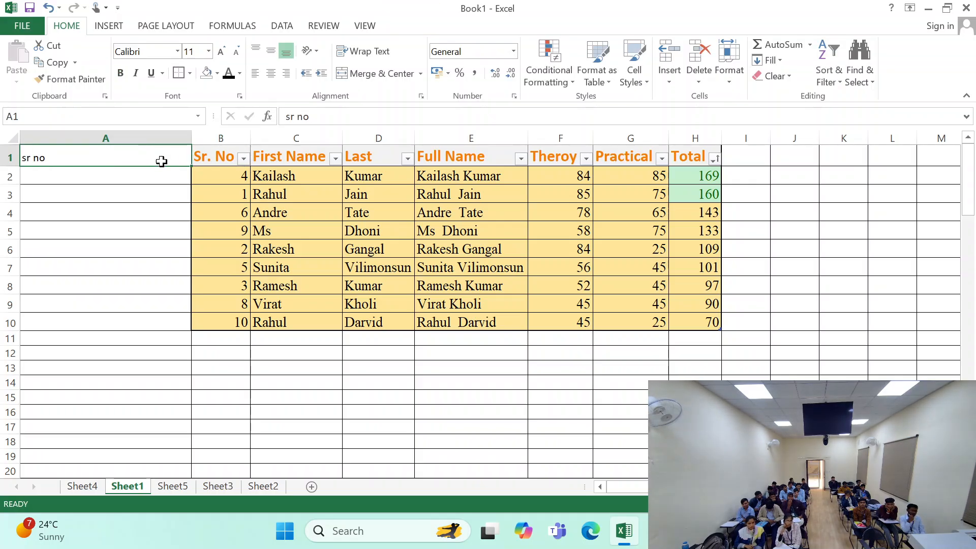
{"action": "left_click", "coordinate": [229, 157]}
{"action": "left_click", "coordinate": [210, 169]}
{"action": "left_click", "coordinate": [127, 148]}
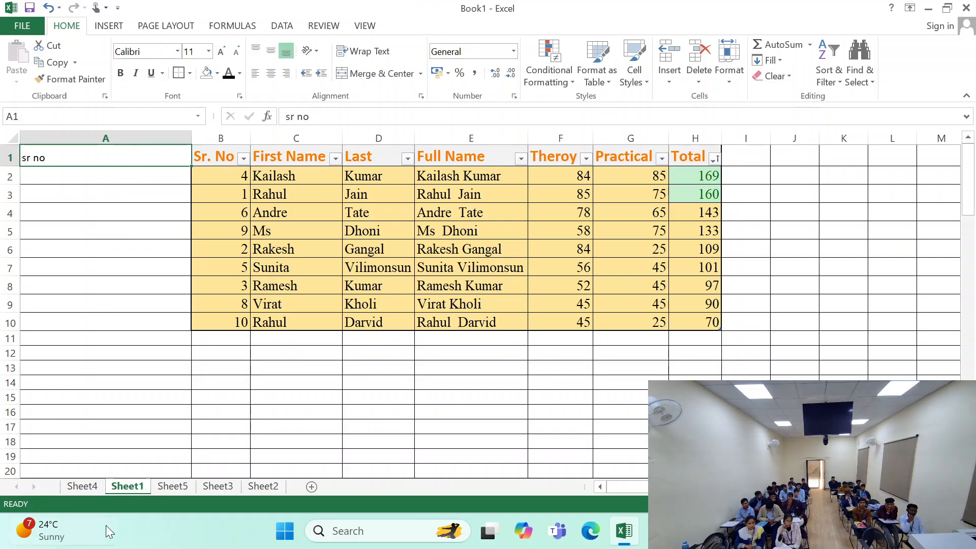
- Look through Sheet2, Sheet3 and Sheet5 for an empty sheet
{"action": "left_click", "coordinate": [229, 487]}
{"action": "left_click", "coordinate": [252, 486]}
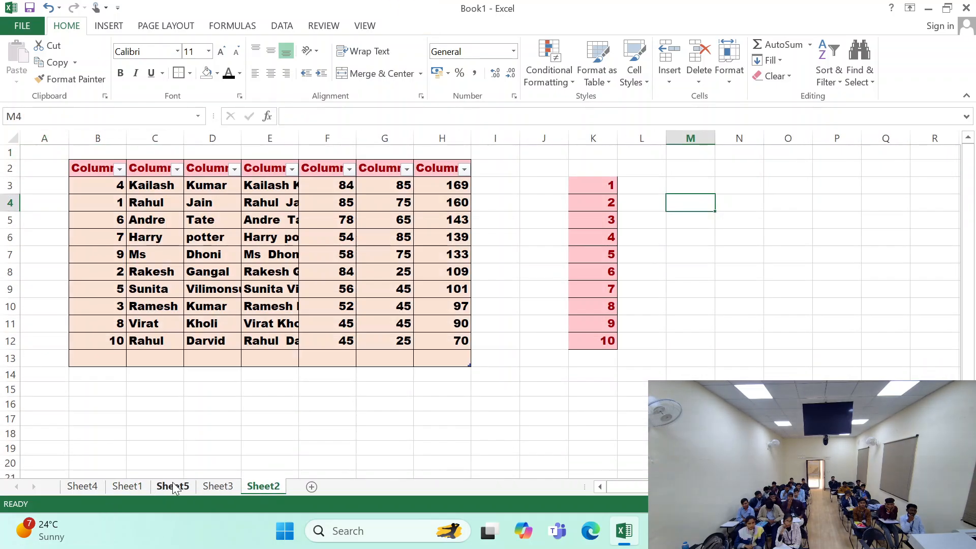
{"action": "left_click", "coordinate": [173, 487]}
{"action": "left_click", "coordinate": [220, 487]}
{"action": "left_click", "coordinate": [264, 486]}
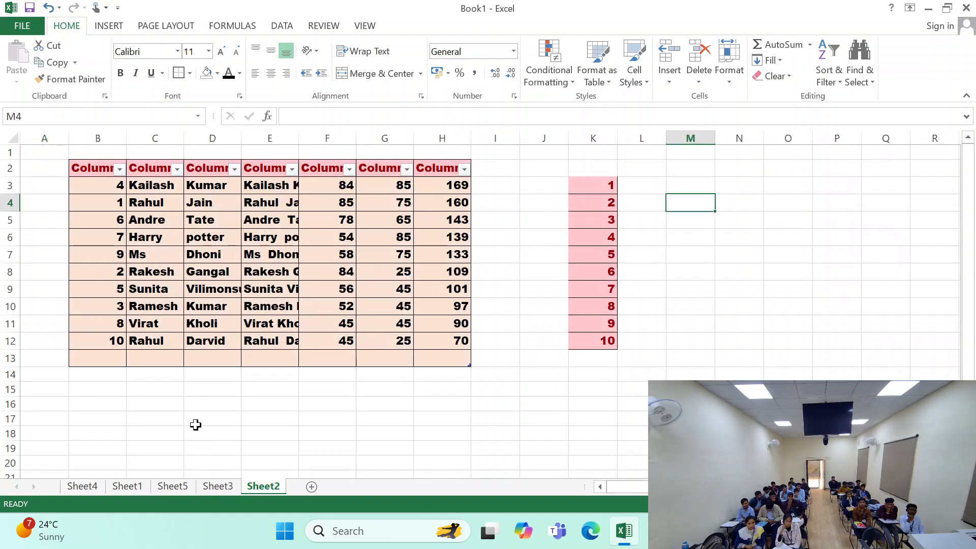
{"action": "left_click", "coordinate": [219, 487]}
{"action": "left_click", "coordinate": [173, 487]}
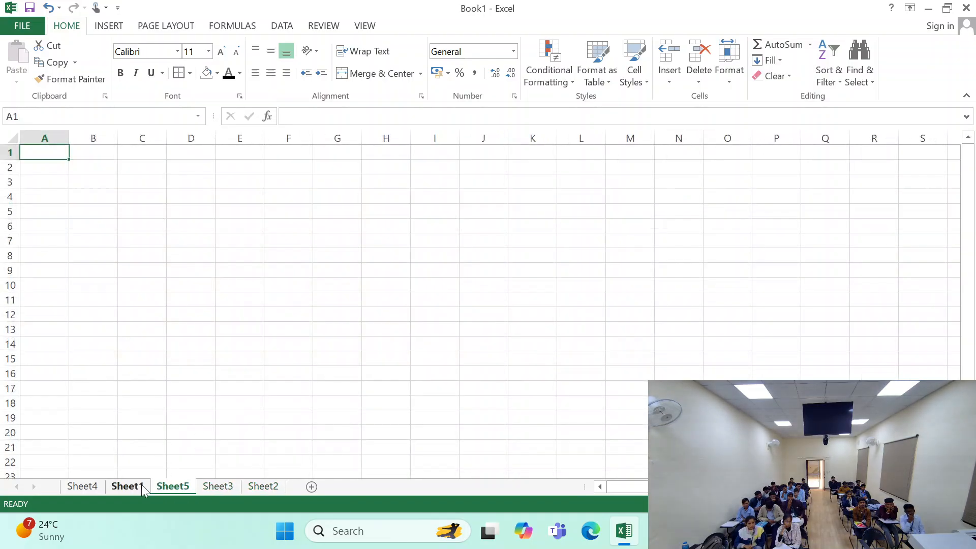
- Copy the marks table's data rows B2:H10 from Sheet1 and paste them into Sheet3 at cell A1
{"action": "left_click", "coordinate": [128, 487]}
{"action": "left_click_drag", "start_coordinate": [237, 178], "coordinate": [682, 322]}
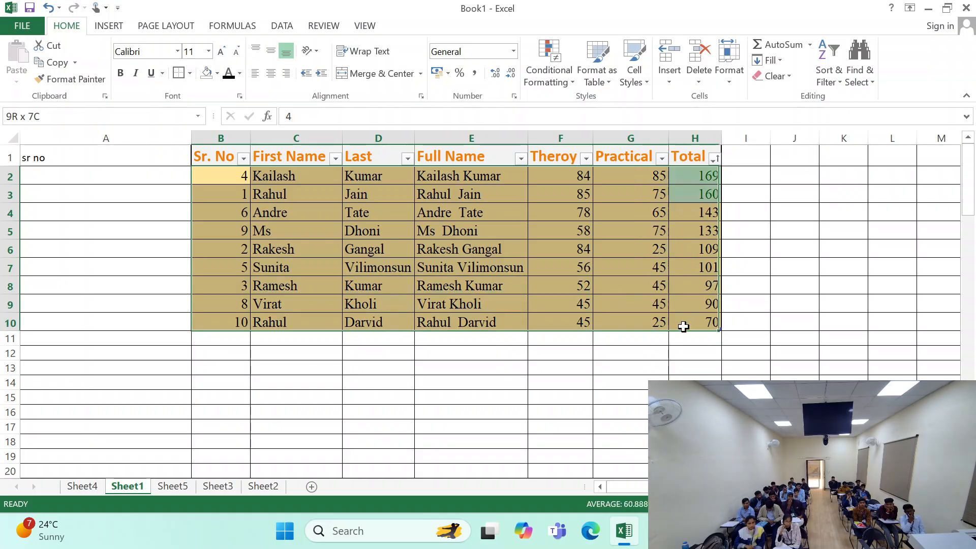
{"action": "key", "text": "ctrl+c"}
{"action": "left_click", "coordinate": [257, 488]}
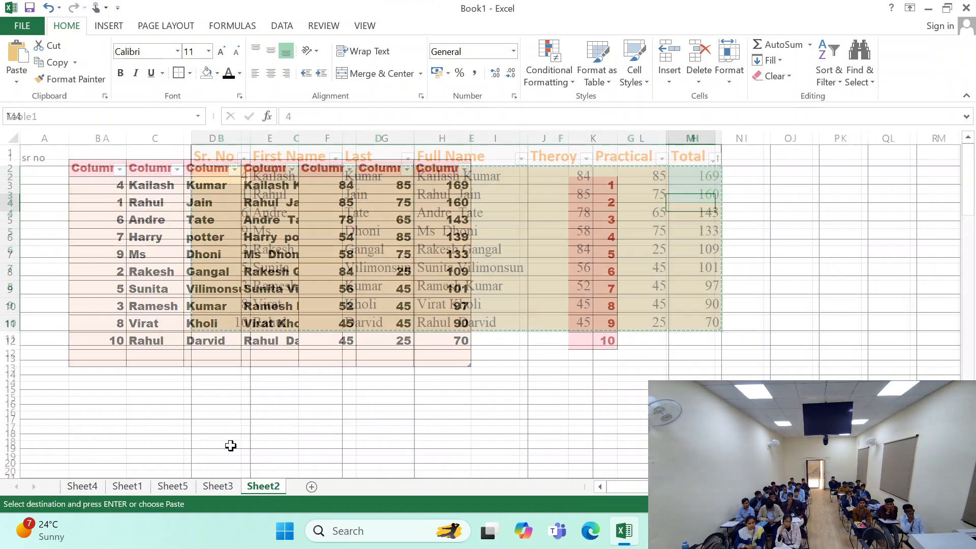
{"action": "left_click", "coordinate": [189, 419]}
{"action": "left_click", "coordinate": [219, 487]}
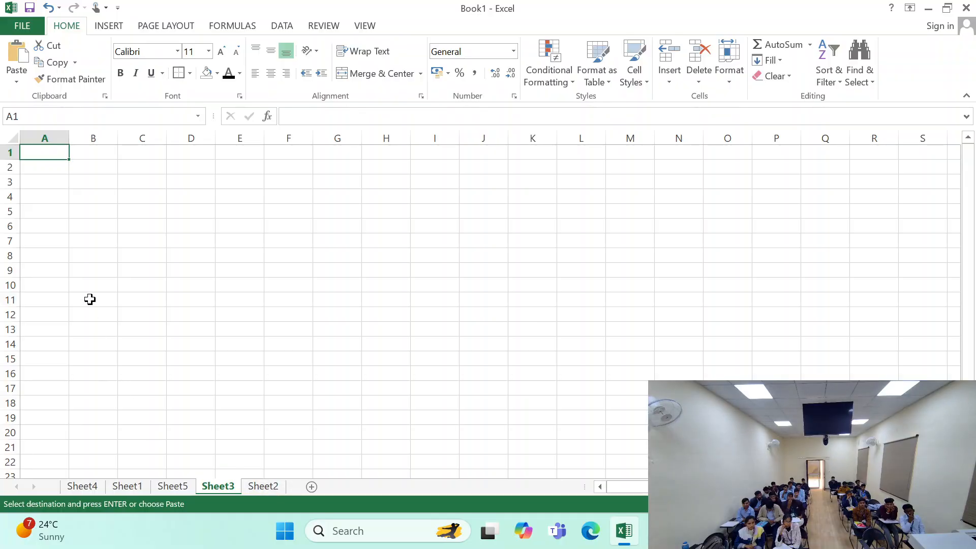
{"action": "key", "text": "ctrl+v"}
- Switch the pasted range on Sheet3 to the No Borders paste option
{"action": "left_click", "coordinate": [377, 324]}
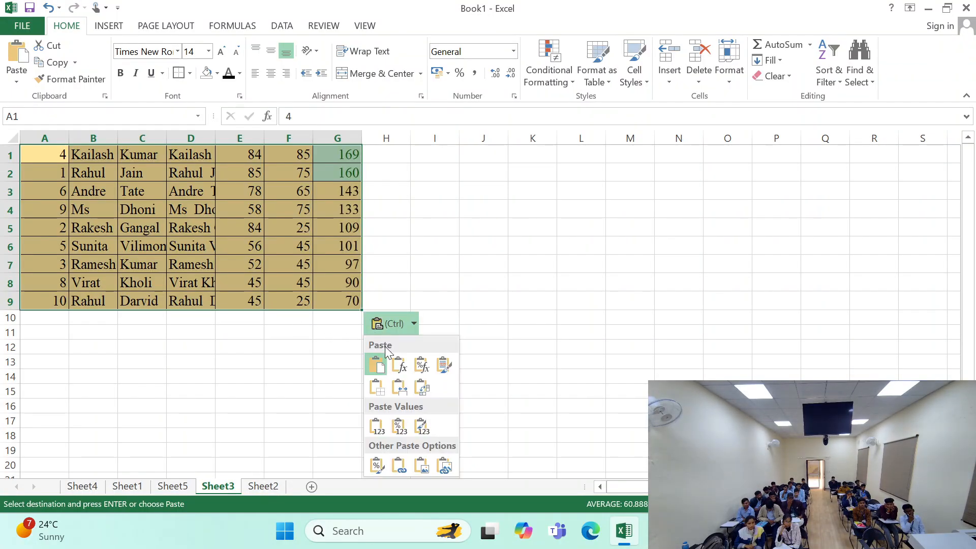
{"action": "left_click", "coordinate": [379, 394]}
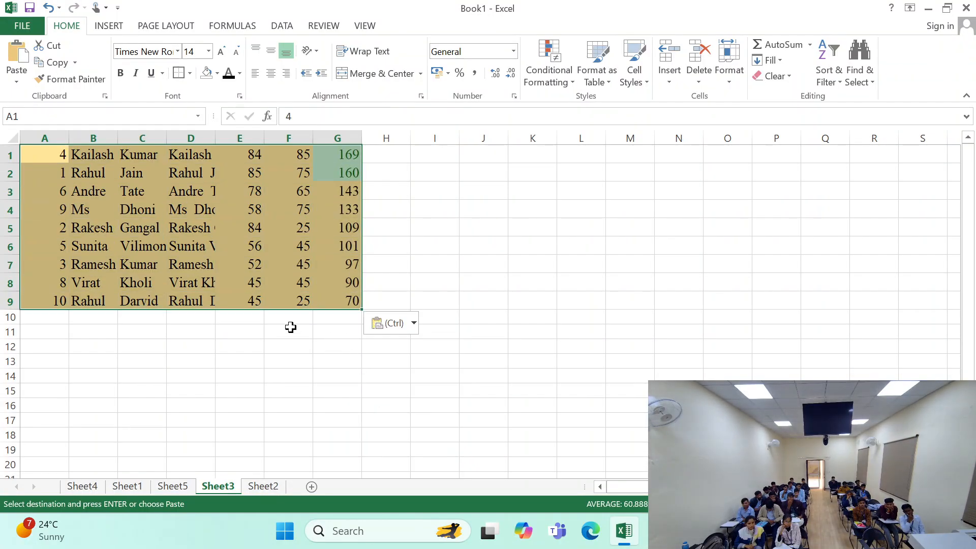
{"action": "key", "text": "Escape"}
- Apply All Borders to the pasted range A1:G9 on Sheet3
{"action": "left_click", "coordinate": [190, 73]}
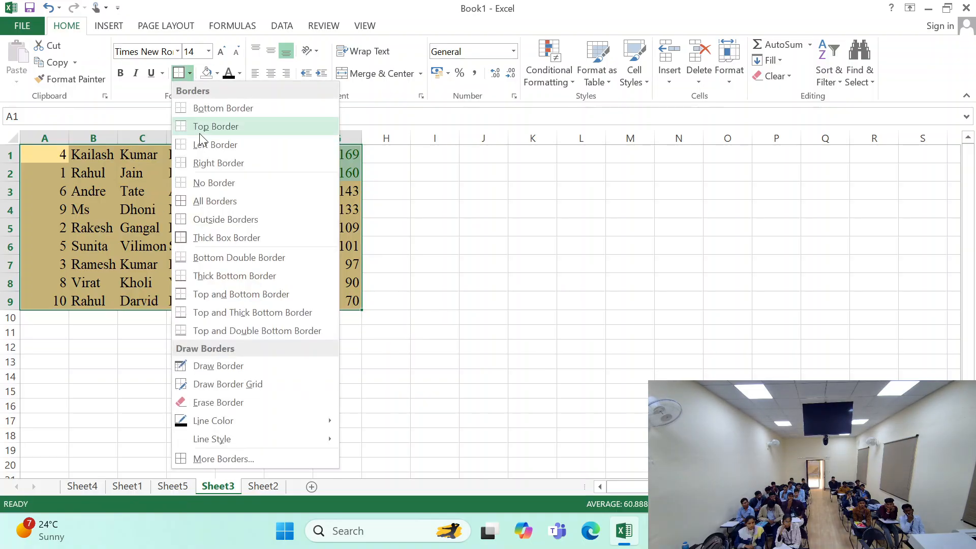
{"action": "left_click", "coordinate": [210, 213]}
{"action": "left_click", "coordinate": [190, 73]}
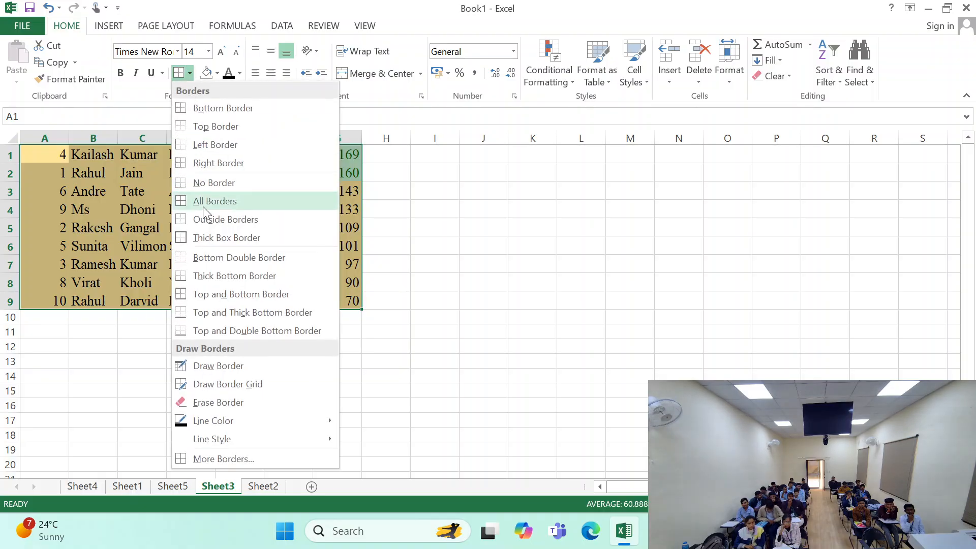
{"action": "left_click", "coordinate": [203, 202]}
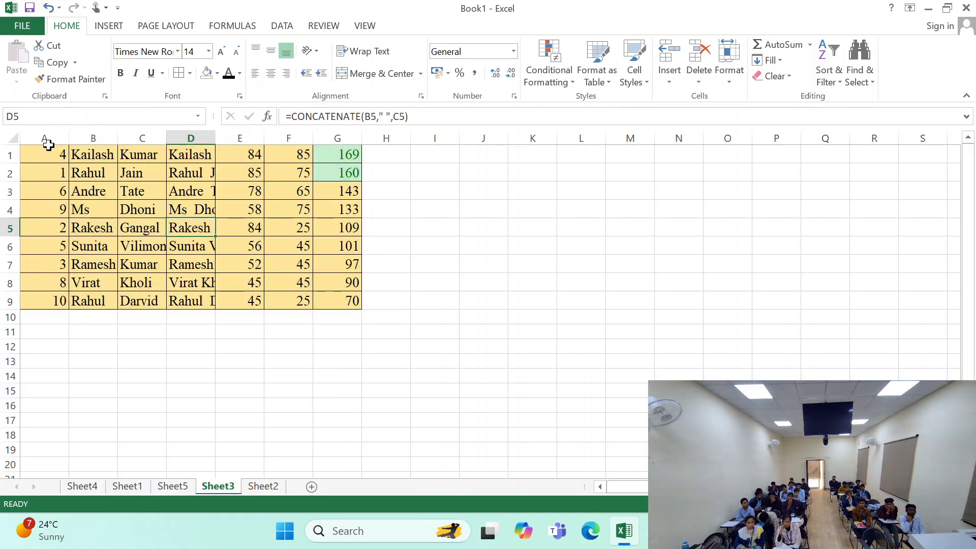
- Set Sheet3's columns A to G to a width of 30 and AutoFit them to their contents
{"action": "left_click", "coordinate": [48, 153]}
{"action": "left_click_drag", "start_coordinate": [48, 131], "coordinate": [337, 138]}
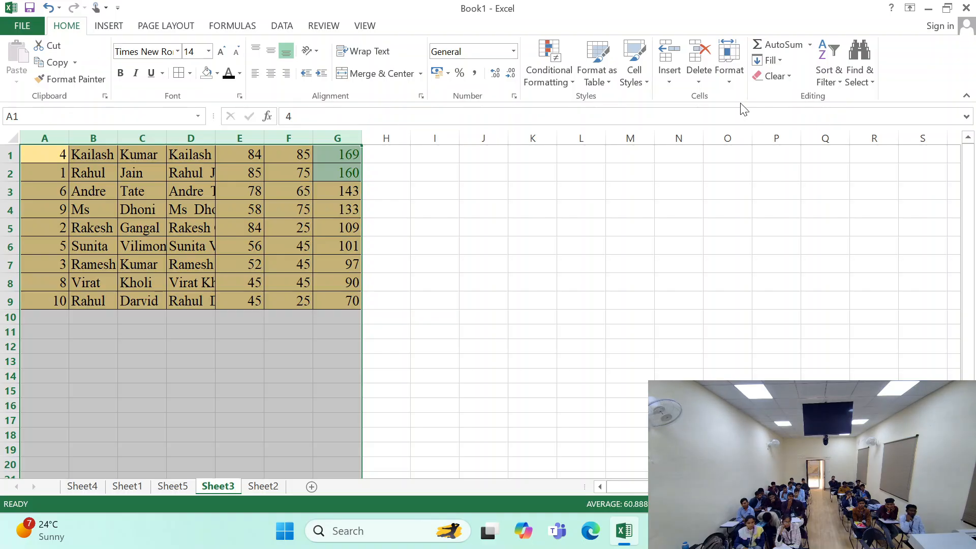
{"action": "left_click", "coordinate": [728, 61]}
{"action": "left_click", "coordinate": [762, 153]}
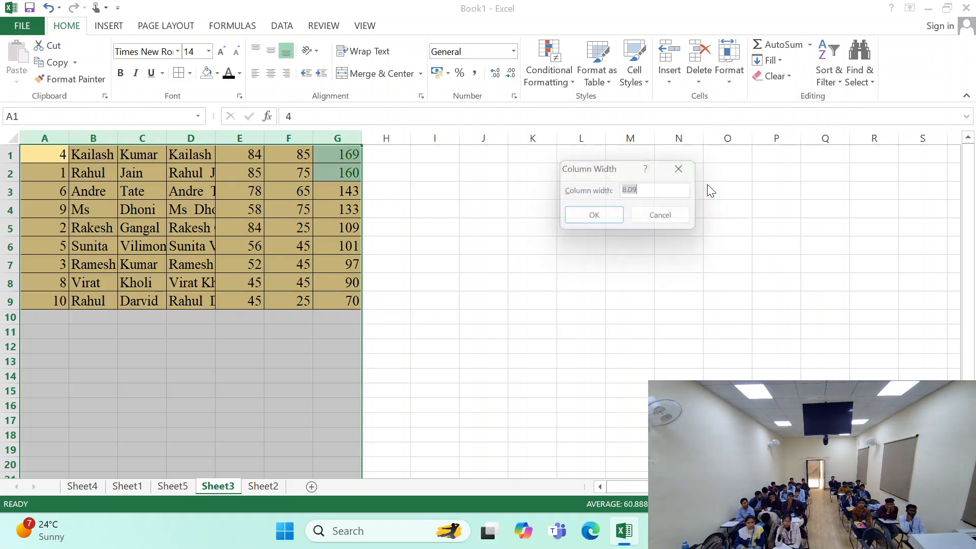
{"action": "type", "text": "30"}
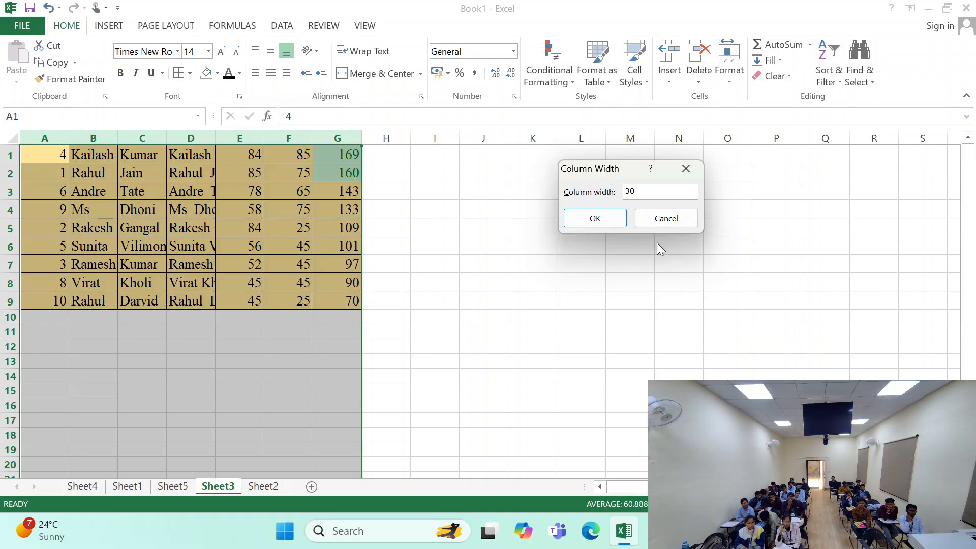
{"action": "key", "text": "Return"}
{"action": "left_click", "coordinate": [729, 61]}
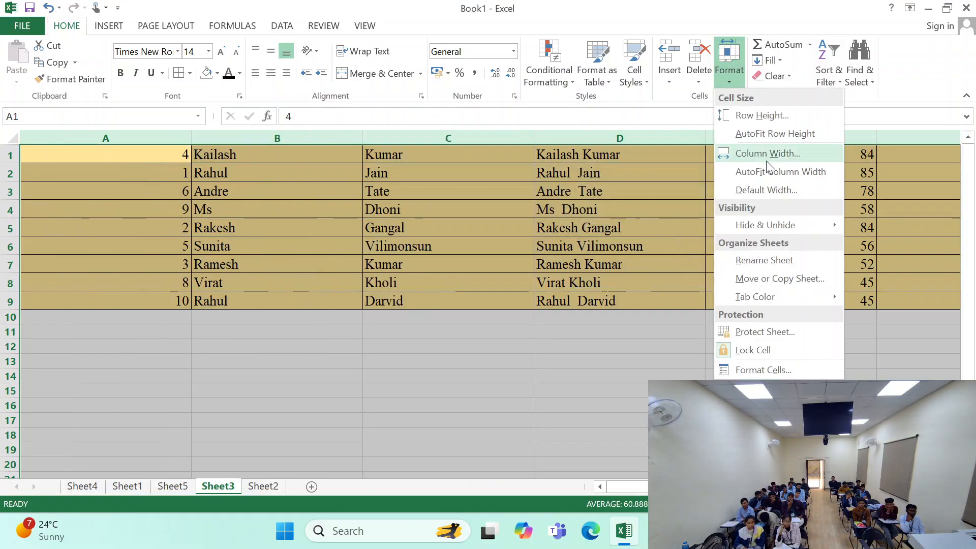
{"action": "left_click", "coordinate": [736, 175]}
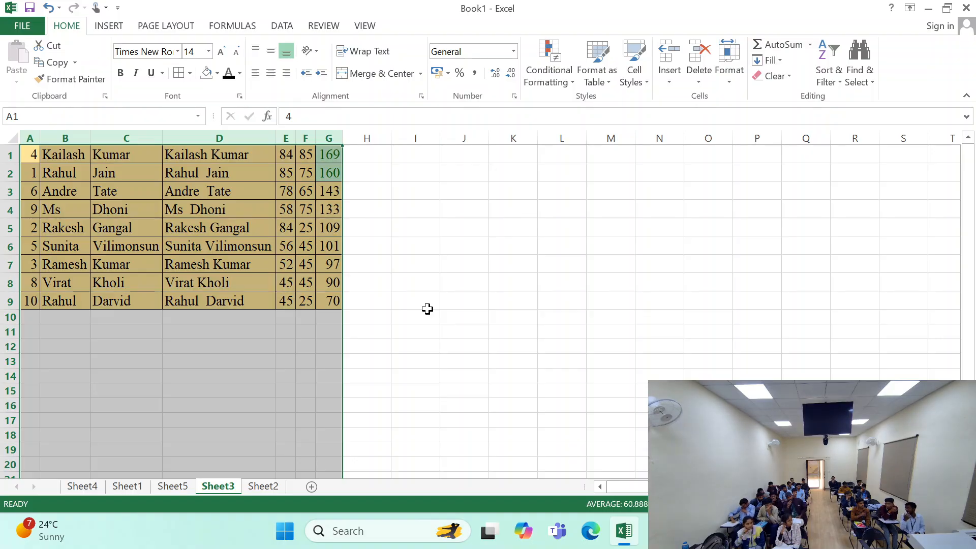
- Return to Sheet1 and review the selections of the marks table, cell A1 and columns B to H
{"action": "left_click", "coordinate": [127, 486]}
{"action": "left_click", "coordinate": [239, 193]}
{"action": "left_click_drag", "start_coordinate": [220, 155], "coordinate": [702, 323]}
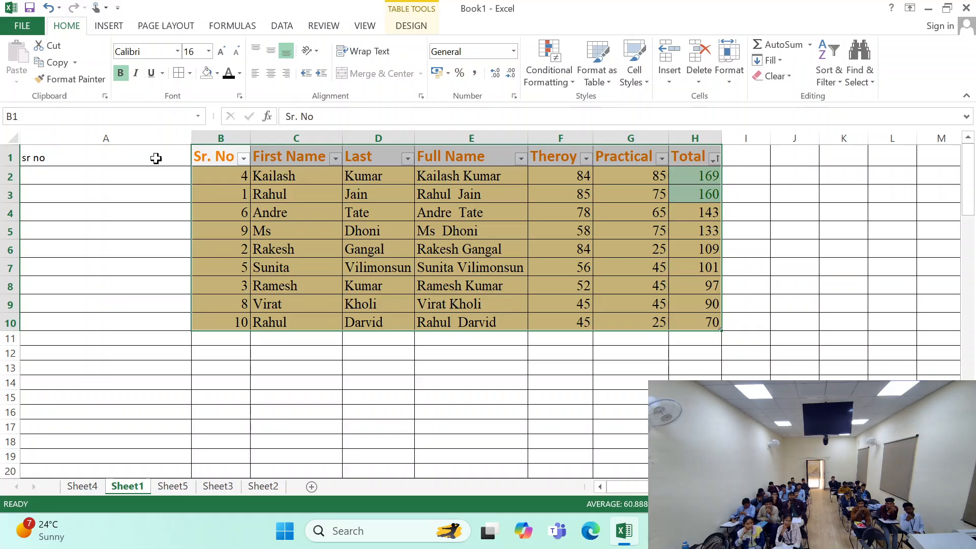
{"action": "left_click", "coordinate": [155, 158]}
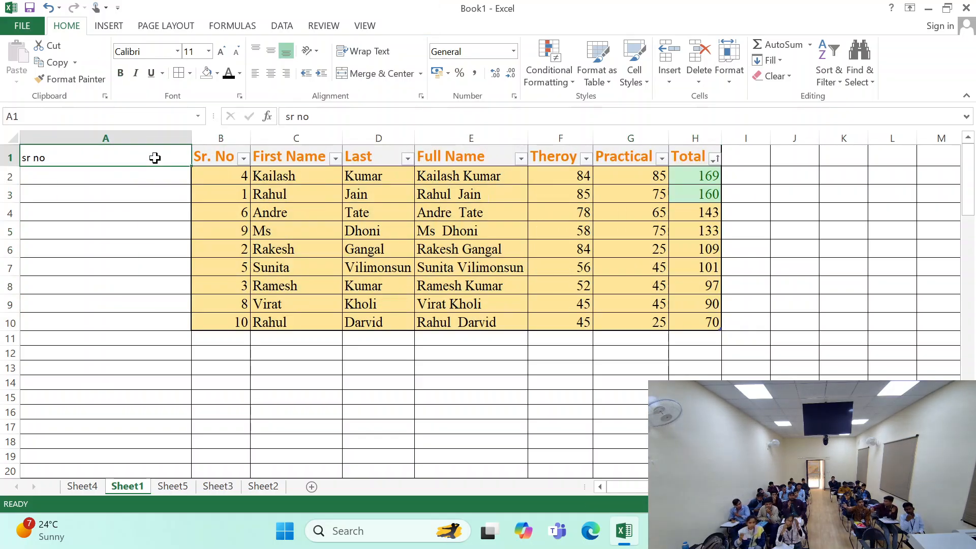
{"action": "left_click", "coordinate": [840, 204]}
{"action": "left_click_drag", "start_coordinate": [235, 132], "coordinate": [687, 130]}
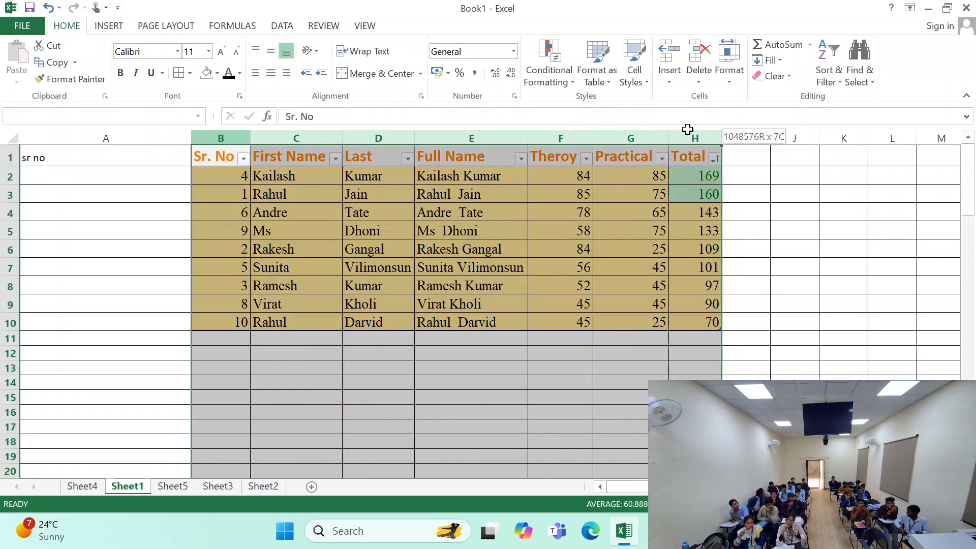
{"action": "left_click_drag", "start_coordinate": [687, 129], "coordinate": [690, 129]}
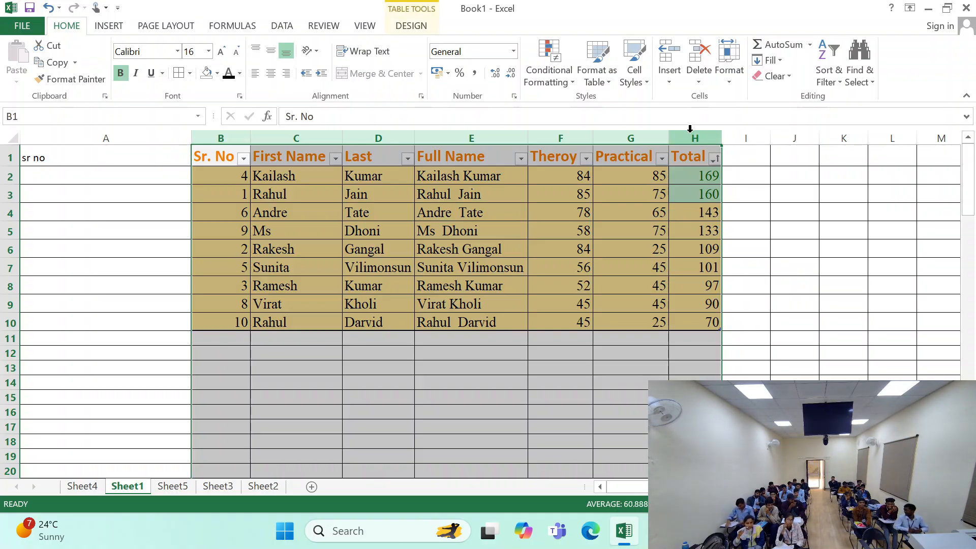
{"action": "left_click", "coordinate": [865, 224]}
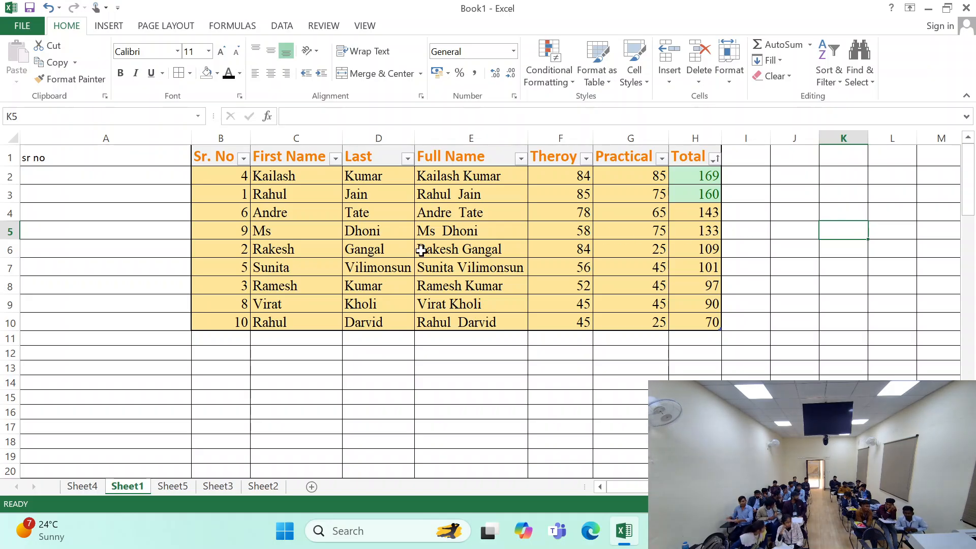
- AutoFit the width of column A on Sheet1 to its "sr no" heading
{"action": "left_click", "coordinate": [117, 135]}
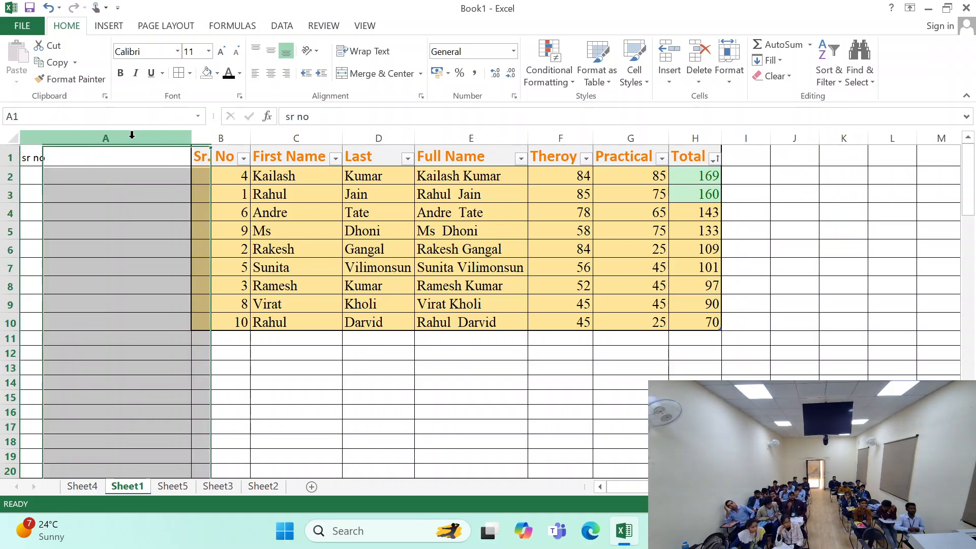
{"action": "left_click", "coordinate": [729, 64]}
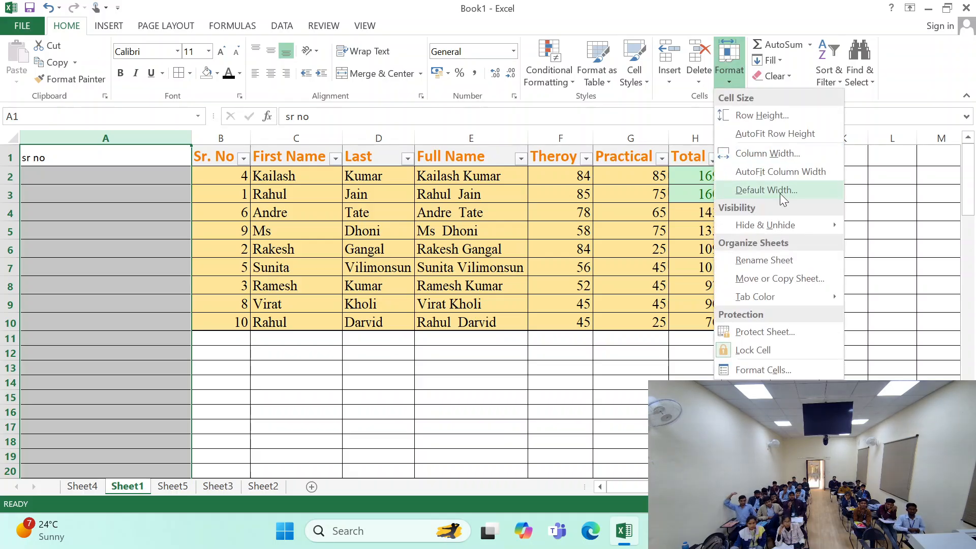
{"action": "left_click", "coordinate": [773, 172]}
{"action": "left_click", "coordinate": [253, 231]}
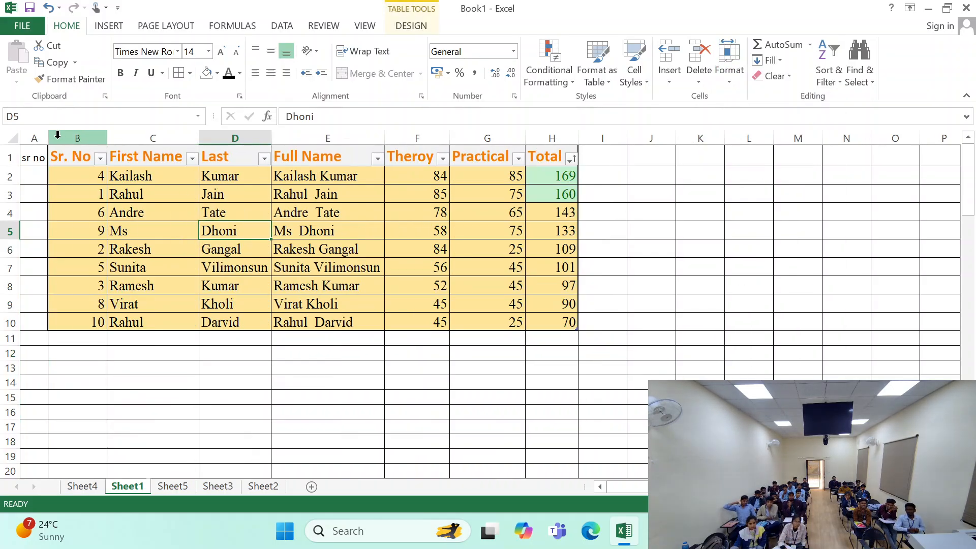
- Set the column width of Sheet1's columns A to H to 10
{"action": "left_click_drag", "start_coordinate": [37, 137], "coordinate": [553, 138]}
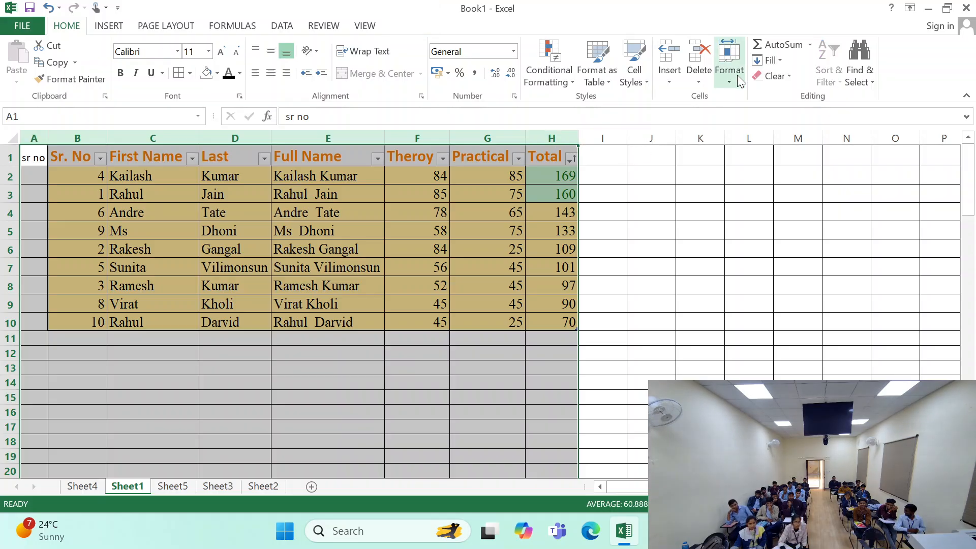
{"action": "left_click", "coordinate": [733, 83]}
{"action": "left_click", "coordinate": [758, 153]}
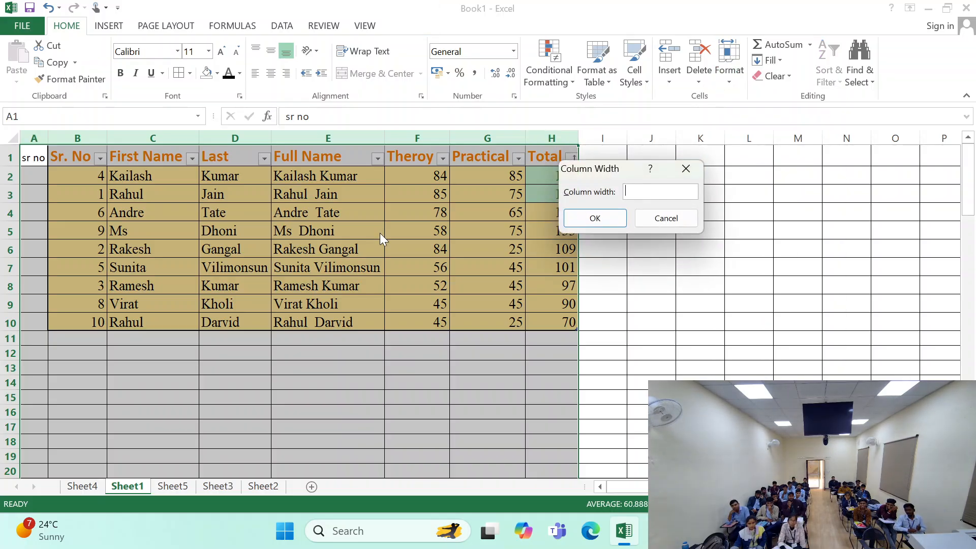
{"action": "type", "text": "10"}
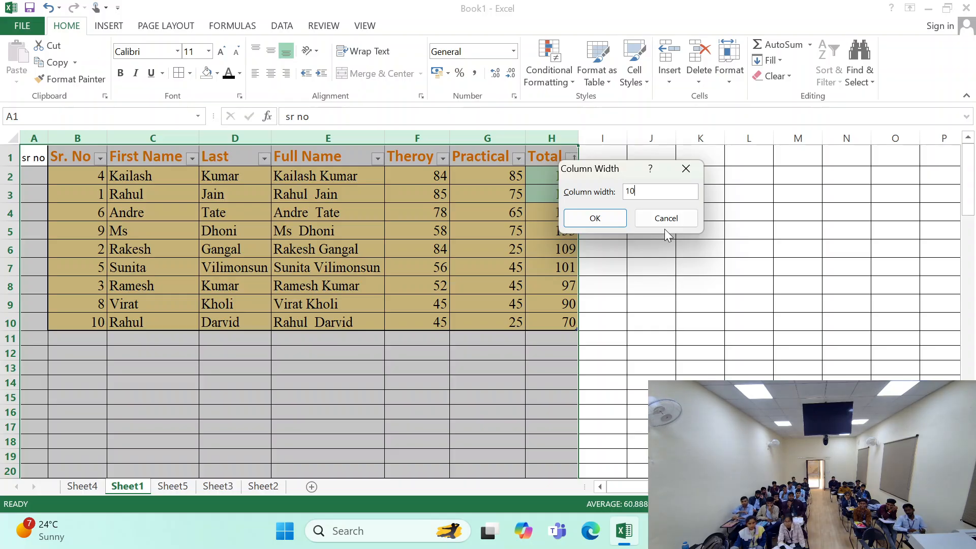
{"action": "key", "text": "Return"}
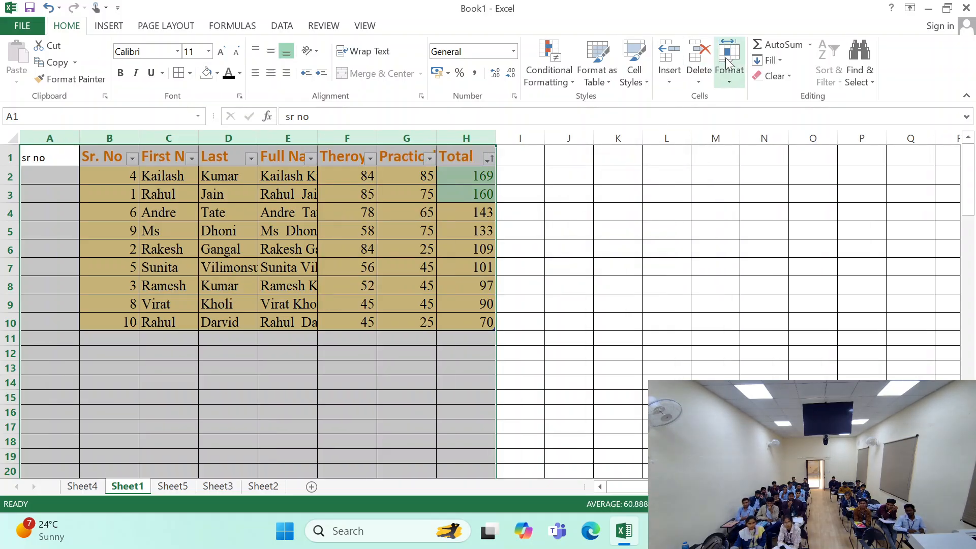
- Set the column width of Sheet1's selected columns A to H to 30
{"action": "left_click", "coordinate": [729, 77]}
{"action": "left_click", "coordinate": [759, 153]}
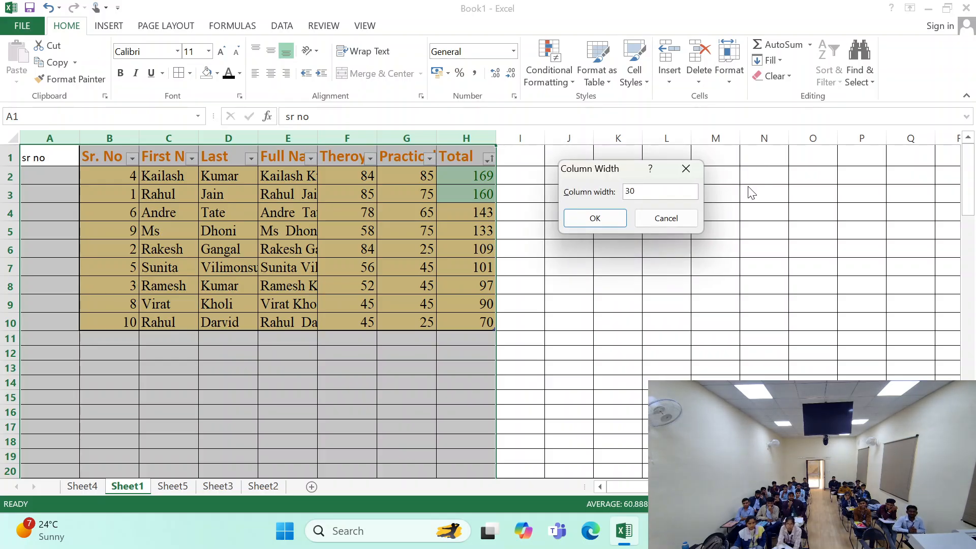
{"action": "key", "text": "Return"}
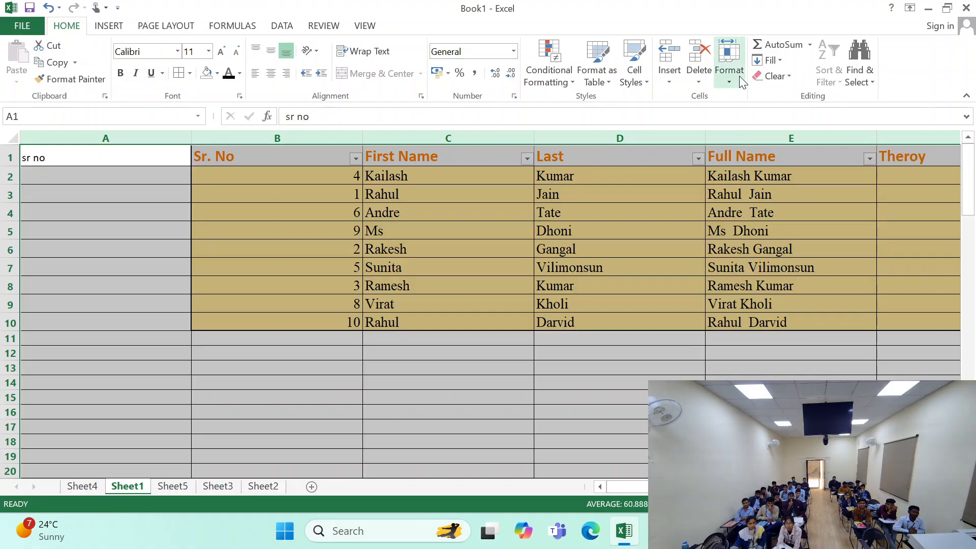
- AutoFit the width of Sheet1's selected columns A to H to their contents
{"action": "left_click", "coordinate": [729, 68]}
{"action": "left_click", "coordinate": [750, 172]}
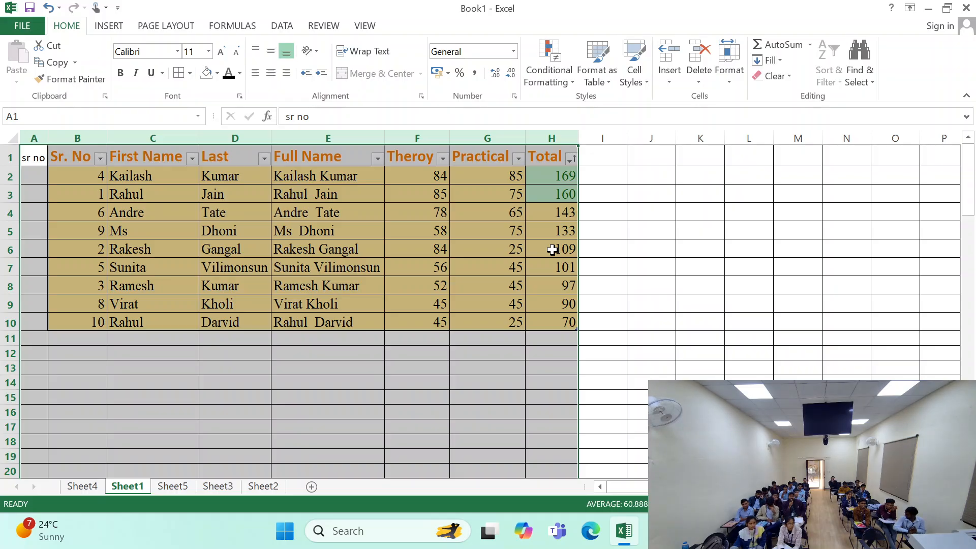
{"action": "left_click", "coordinate": [520, 263]}
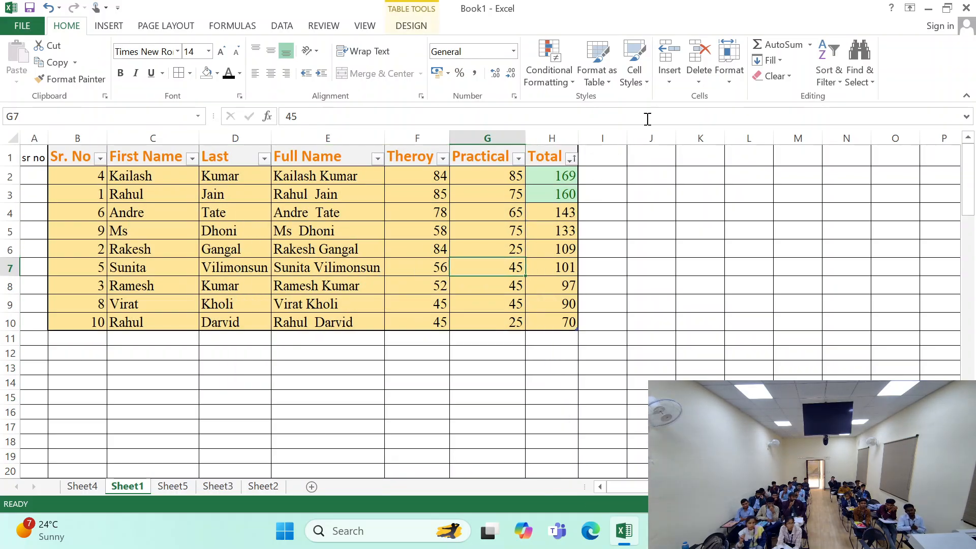
{"action": "left_click", "coordinate": [726, 74]}
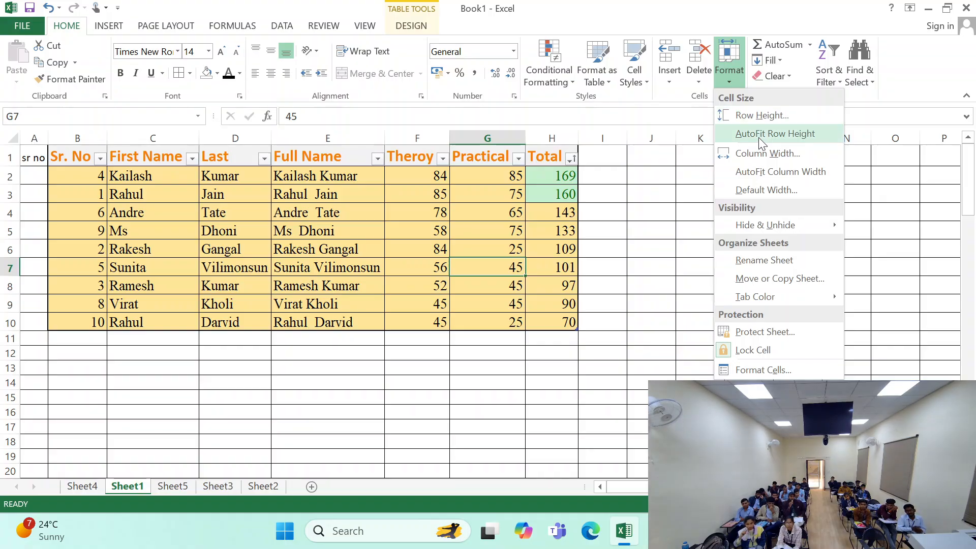
{"action": "left_click", "coordinate": [758, 188]}
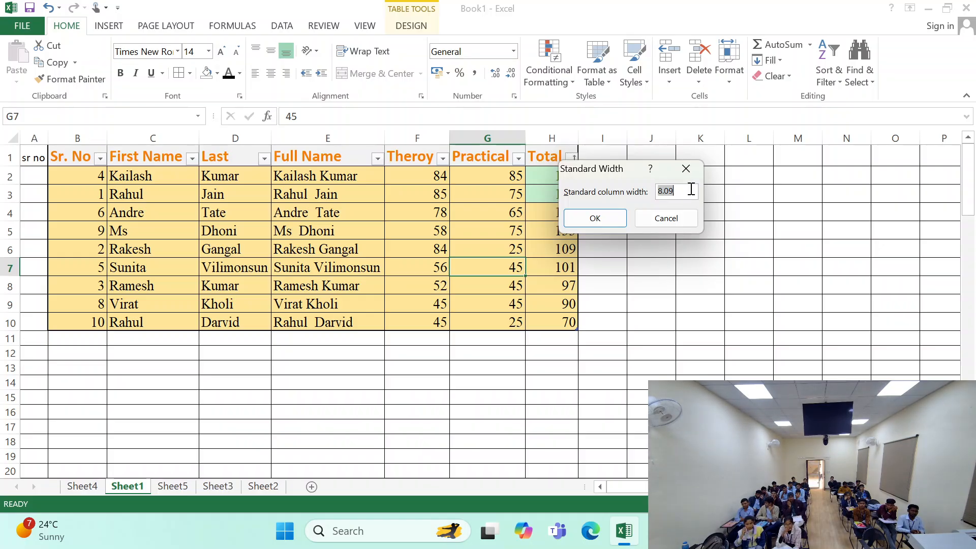
{"action": "left_click", "coordinate": [666, 218]}
- Set a wider default column width for Sheet1 and check it on the empty columns beside the marks table
{"action": "left_click", "coordinate": [39, 141]}
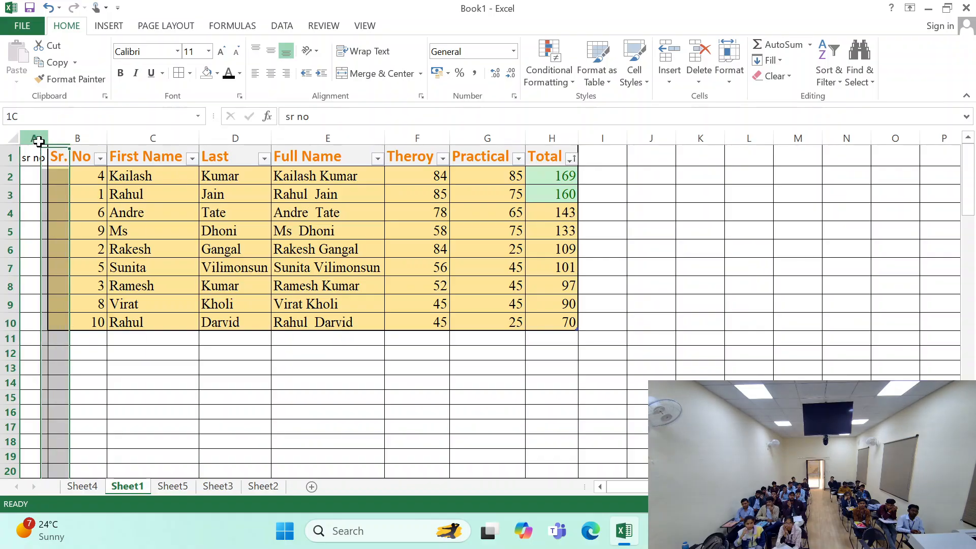
{"action": "left_click_drag", "start_coordinate": [38, 141], "coordinate": [564, 153]}
{"action": "left_click", "coordinate": [729, 67]}
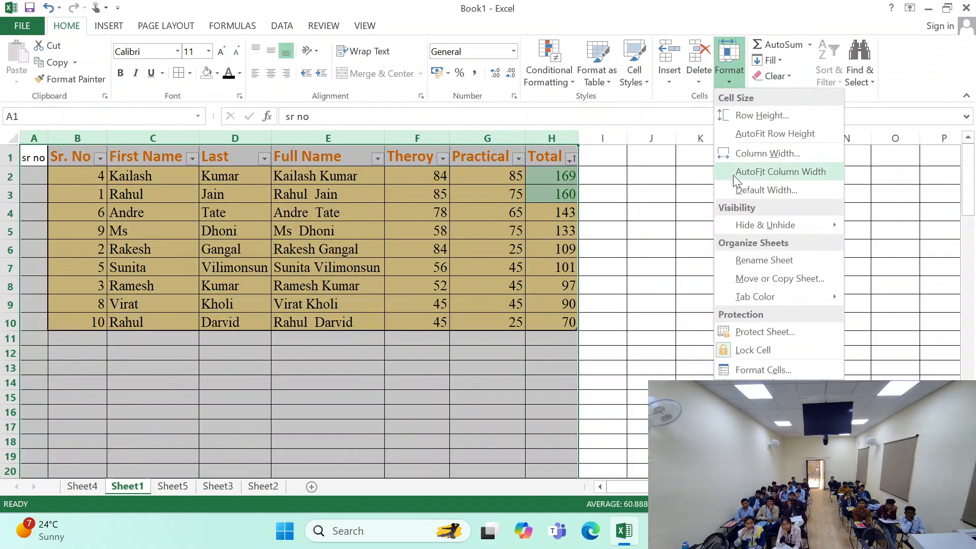
{"action": "left_click", "coordinate": [753, 189]}
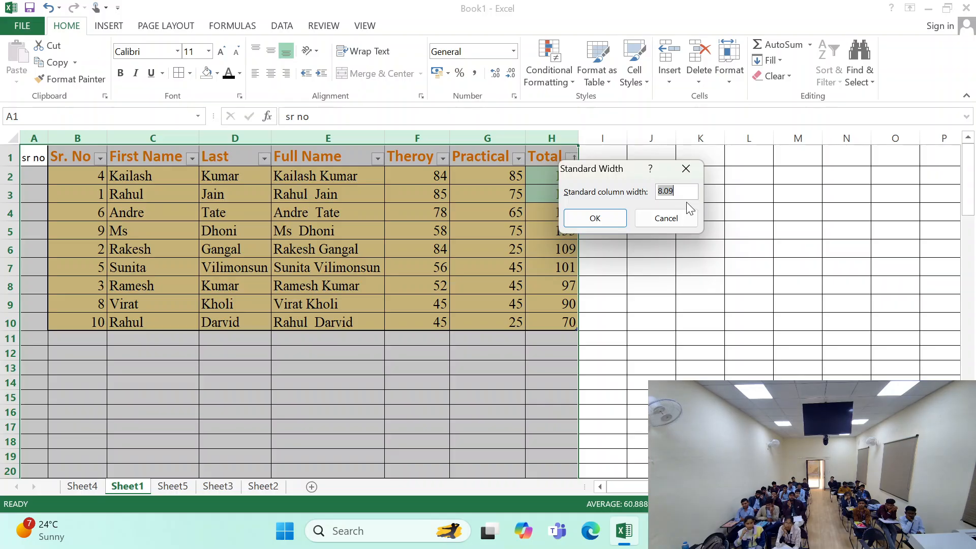
{"action": "key", "text": "Return"}
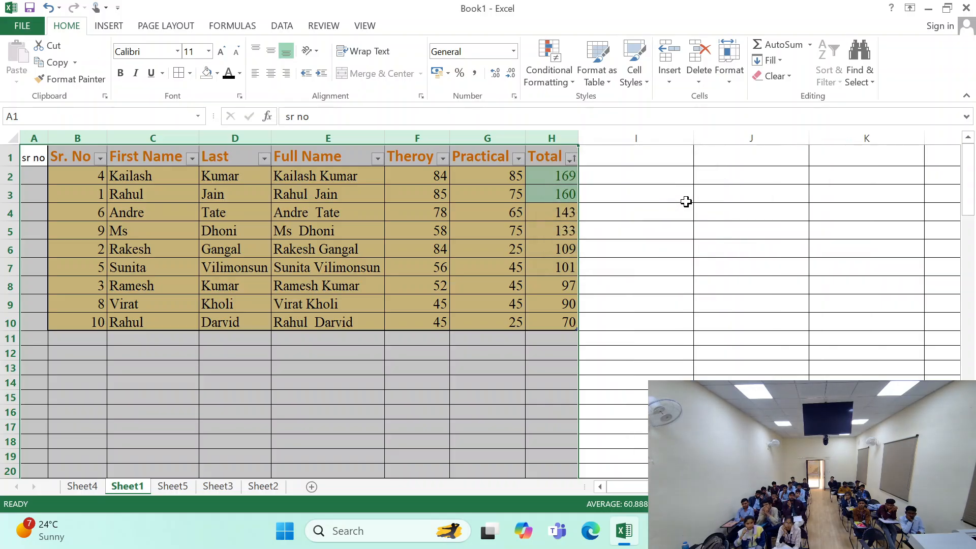
{"action": "left_click", "coordinate": [686, 201]}
{"action": "left_click", "coordinate": [689, 246]}
{"action": "left_click_drag", "start_coordinate": [788, 197], "coordinate": [821, 195]}
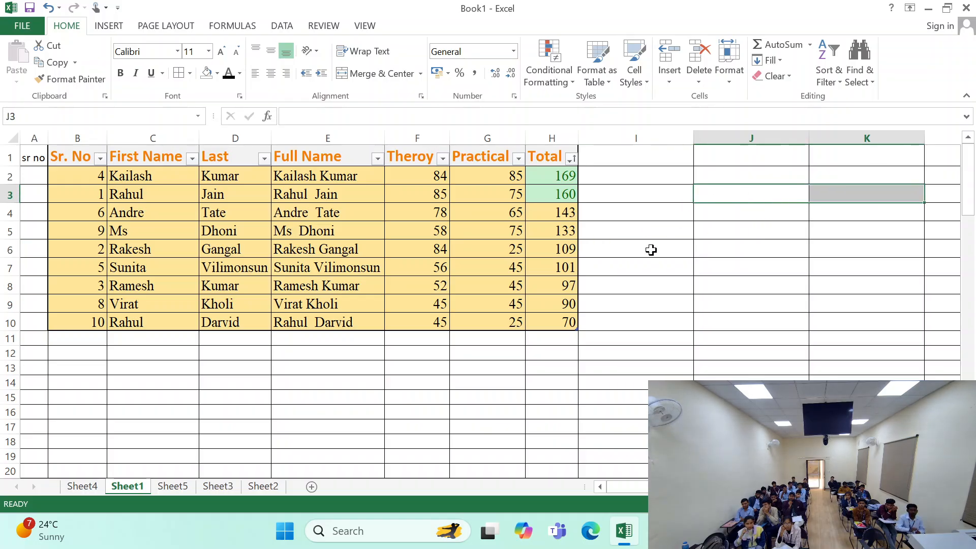
- Examine the column widths on Sheet2 and Sheet3, and return to the marks table on Sheet1
{"action": "left_click", "coordinate": [261, 486]}
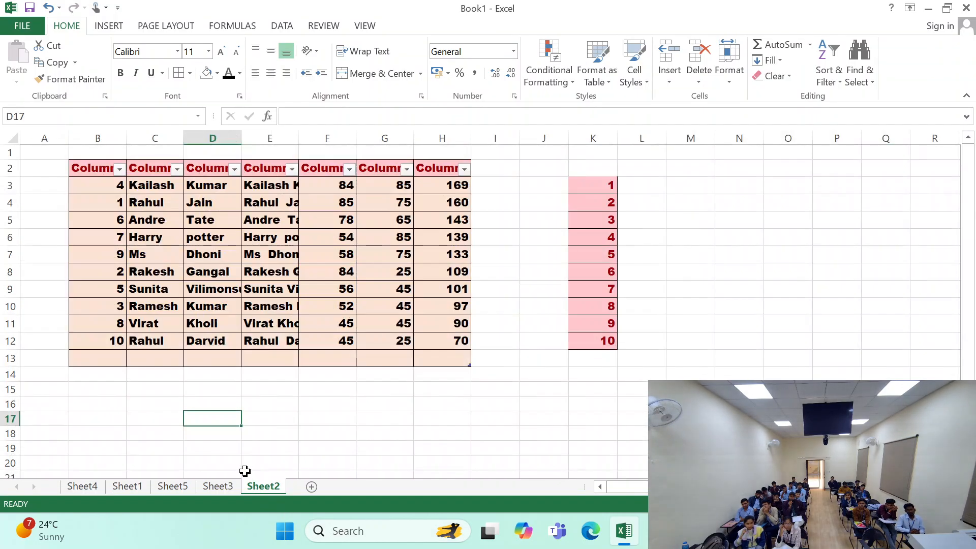
{"action": "left_click", "coordinate": [229, 487]}
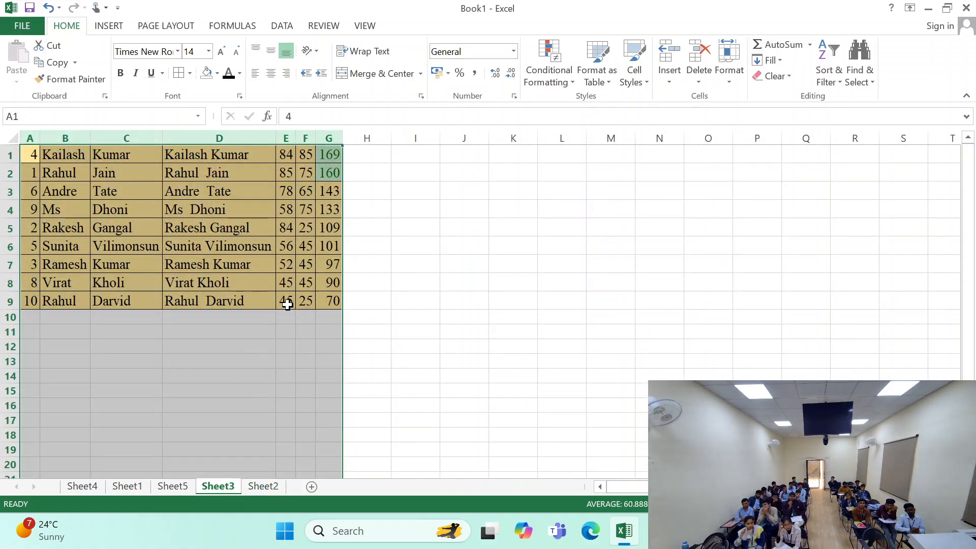
{"action": "left_click", "coordinate": [484, 313]}
{"action": "left_click", "coordinate": [525, 264]}
{"action": "left_click", "coordinate": [505, 227]}
{"action": "left_click", "coordinate": [515, 172]}
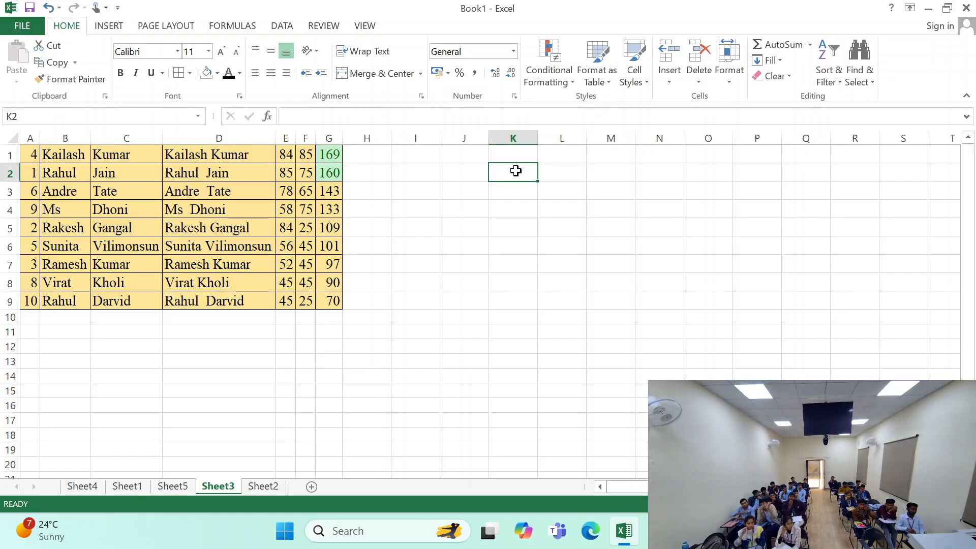
{"action": "left_click", "coordinate": [133, 486]}
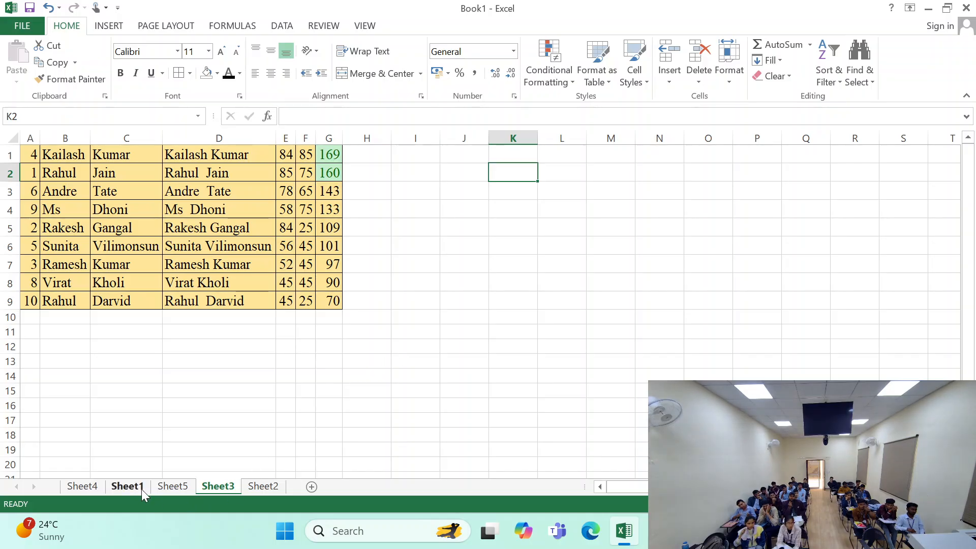
{"action": "left_click", "coordinate": [280, 251]}
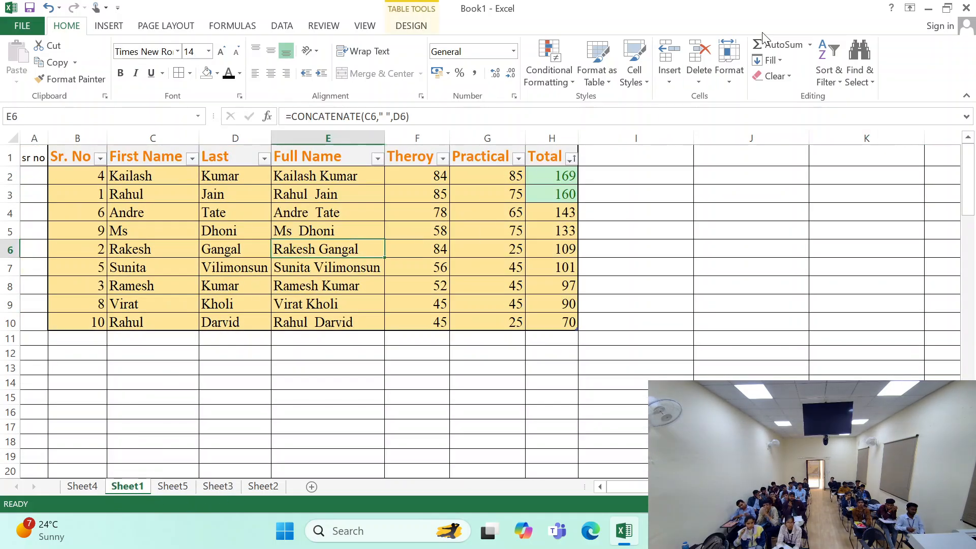
{"action": "left_click", "coordinate": [727, 76]}
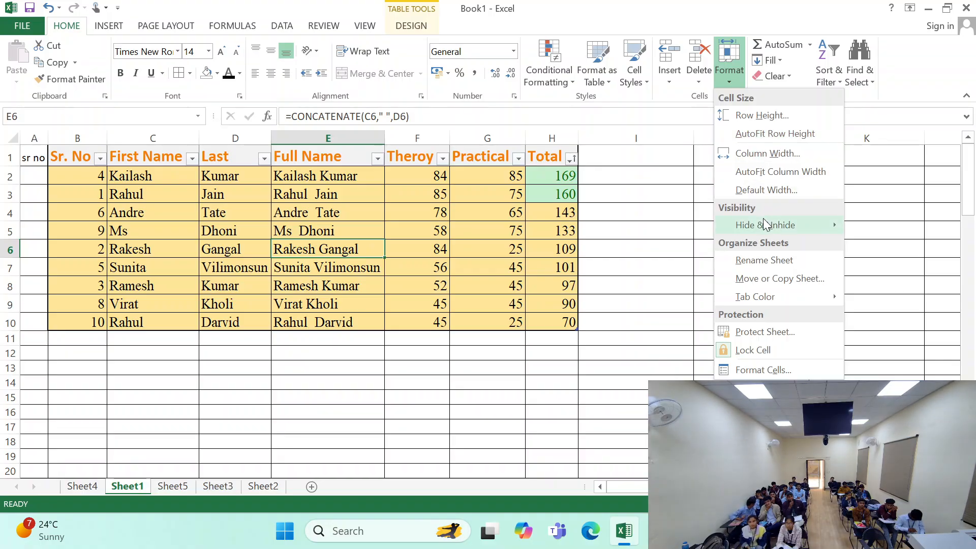
{"action": "mouse_move", "coordinate": [761, 225]}
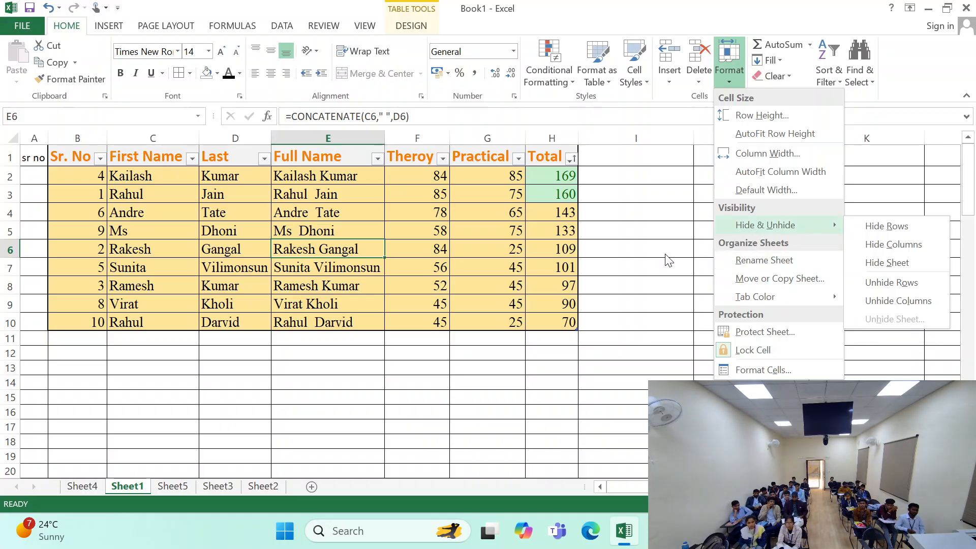
{"action": "left_click", "coordinate": [655, 243]}
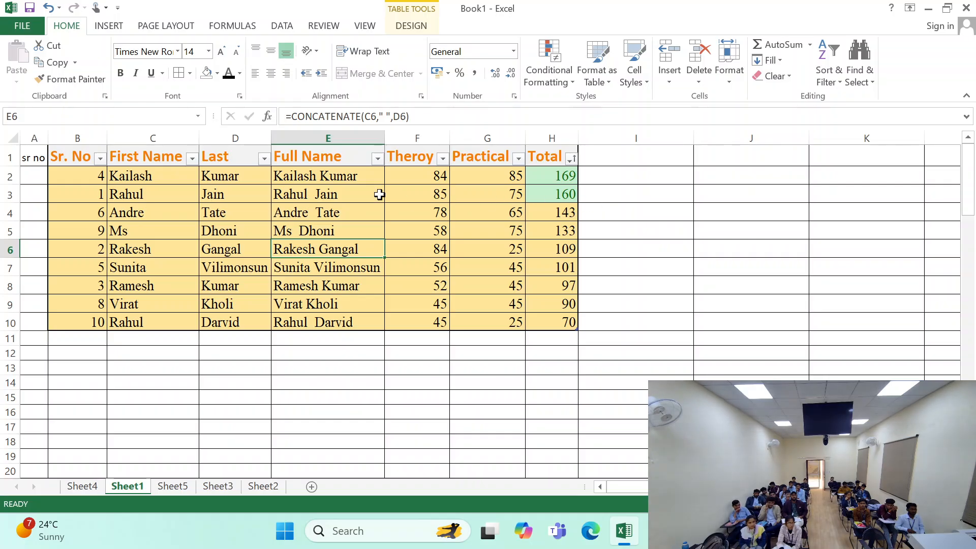
- Hide columns C and D, First Name and Last, on Sheet1
{"action": "left_click", "coordinate": [141, 136]}
{"action": "left_click_drag", "start_coordinate": [182, 128], "coordinate": [233, 135]}
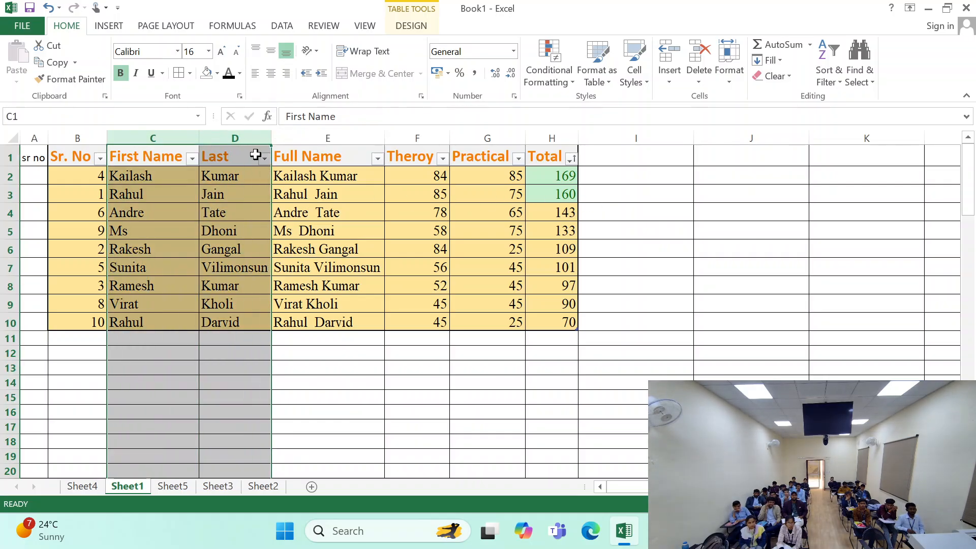
{"action": "left_click", "coordinate": [722, 81]}
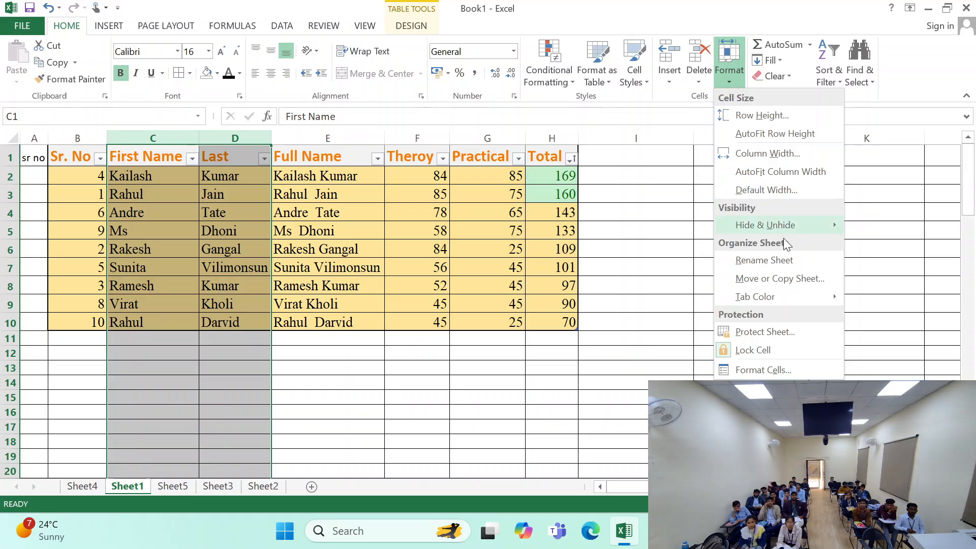
{"action": "mouse_move", "coordinate": [793, 225]}
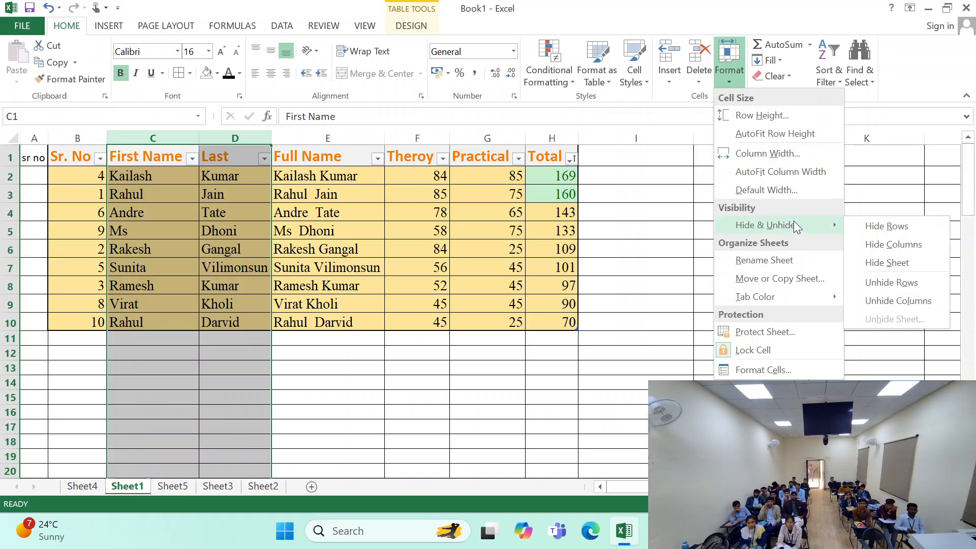
{"action": "left_click", "coordinate": [887, 244]}
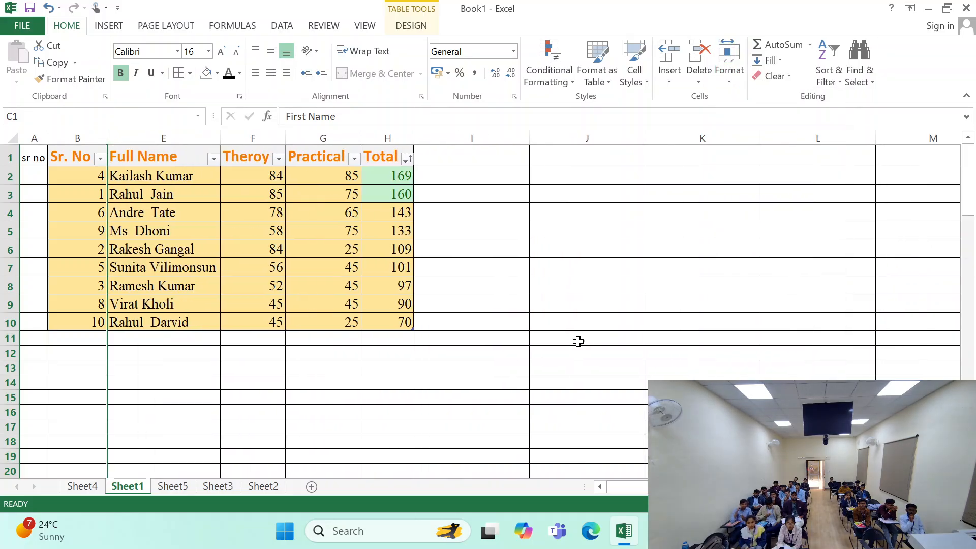
{"action": "left_click", "coordinate": [474, 336]}
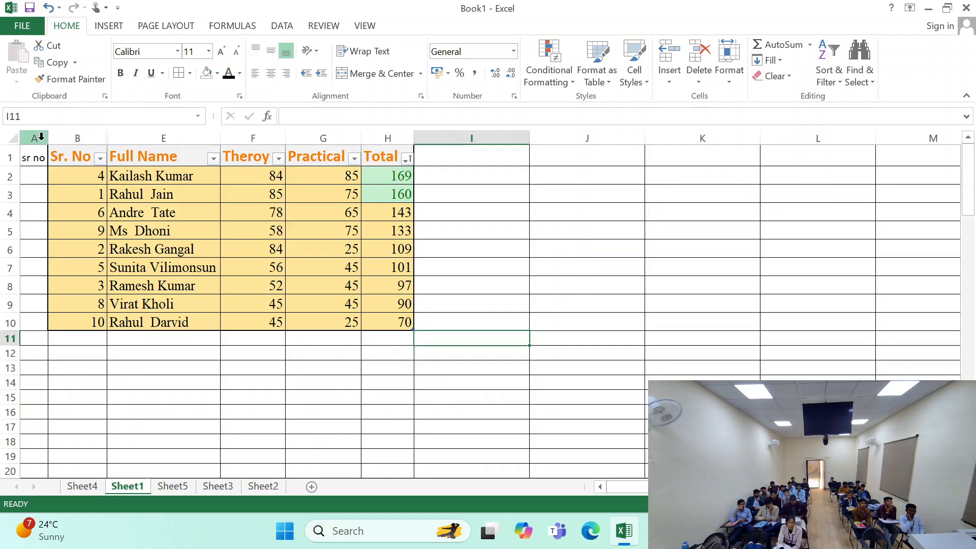
- Unhide the hidden First Name and Last columns within columns A to I
{"action": "left_click_drag", "start_coordinate": [41, 137], "coordinate": [475, 131]}
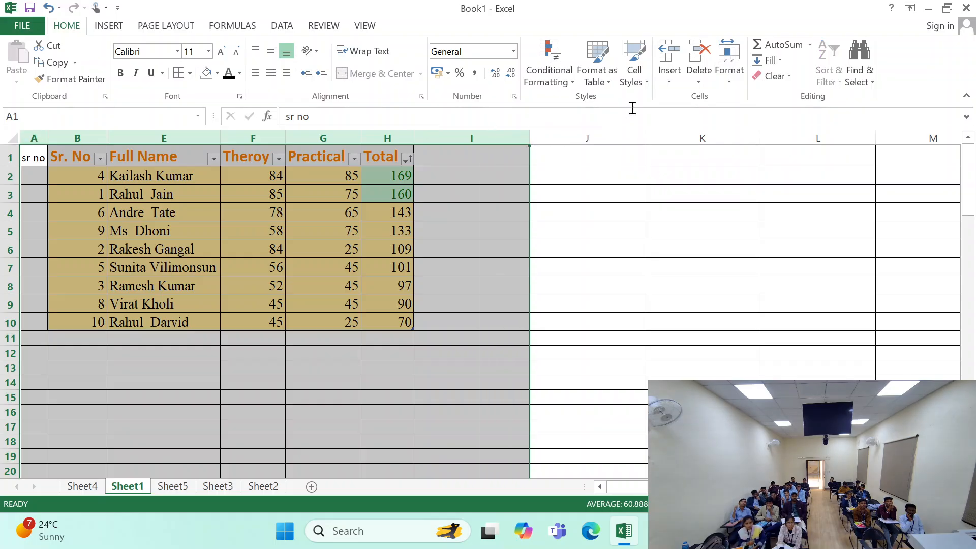
{"action": "left_click", "coordinate": [730, 85]}
{"action": "mouse_move", "coordinate": [835, 224]}
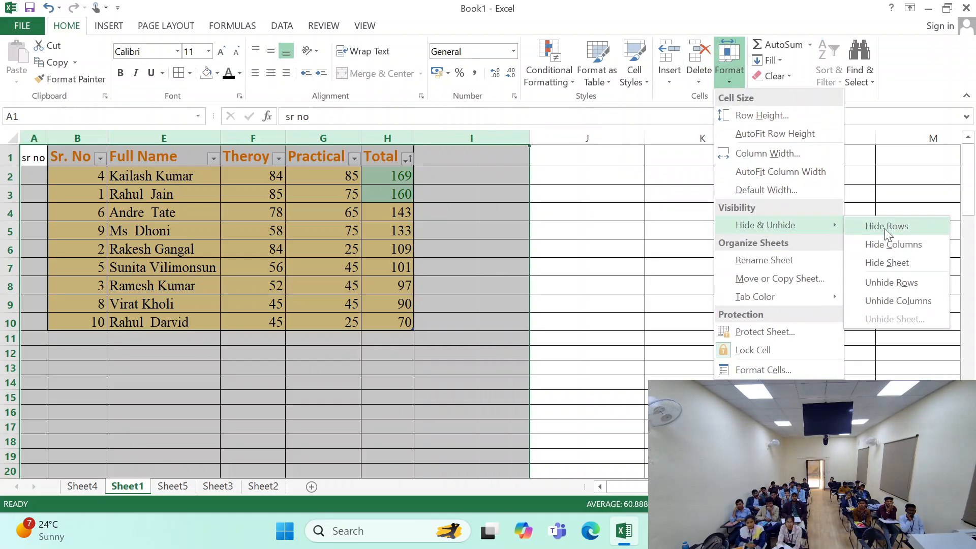
{"action": "left_click", "coordinate": [890, 300]}
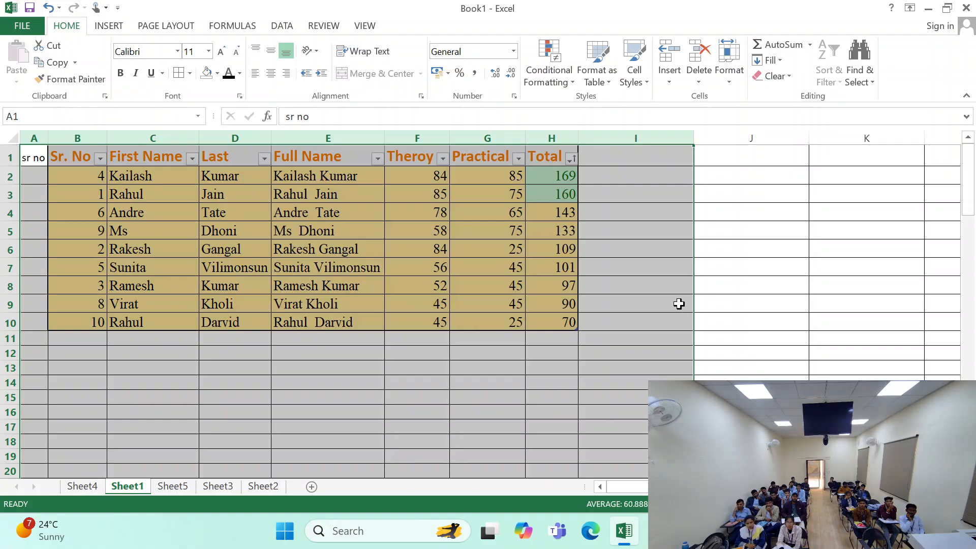
{"action": "left_click", "coordinate": [679, 304]}
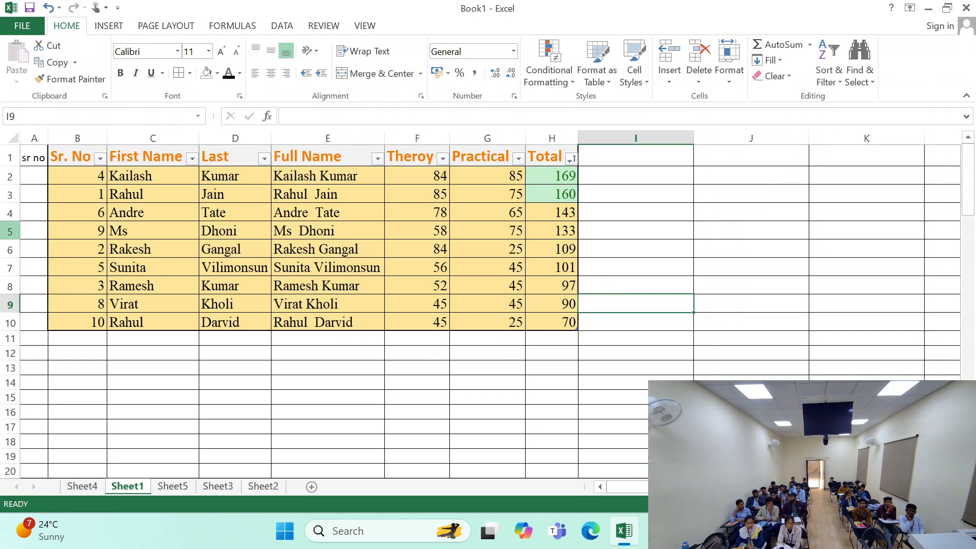
- Hide rows 3 to 7 of the marks table on Sheet1
{"action": "left_click_drag", "start_coordinate": [10, 193], "coordinate": [12, 264]}
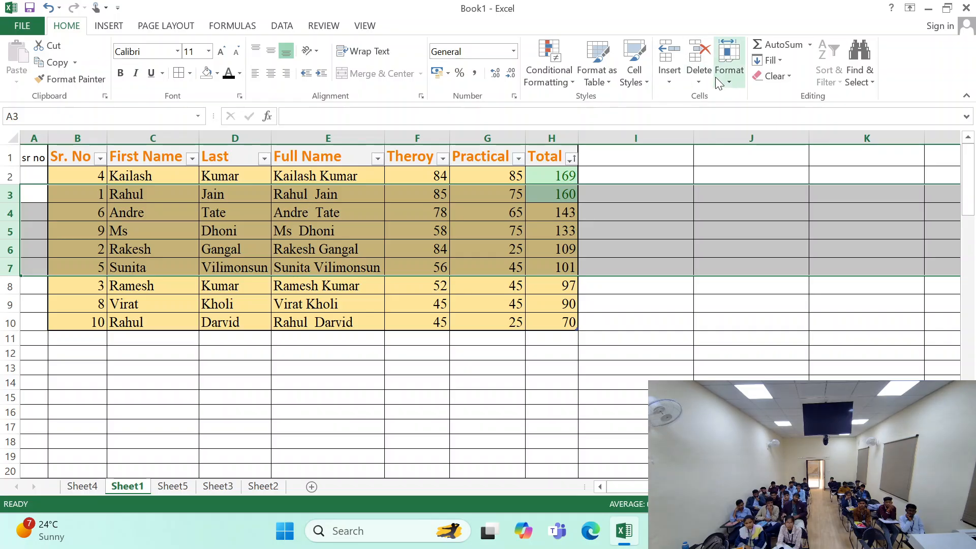
{"action": "left_click", "coordinate": [729, 71]}
{"action": "mouse_move", "coordinate": [810, 224]}
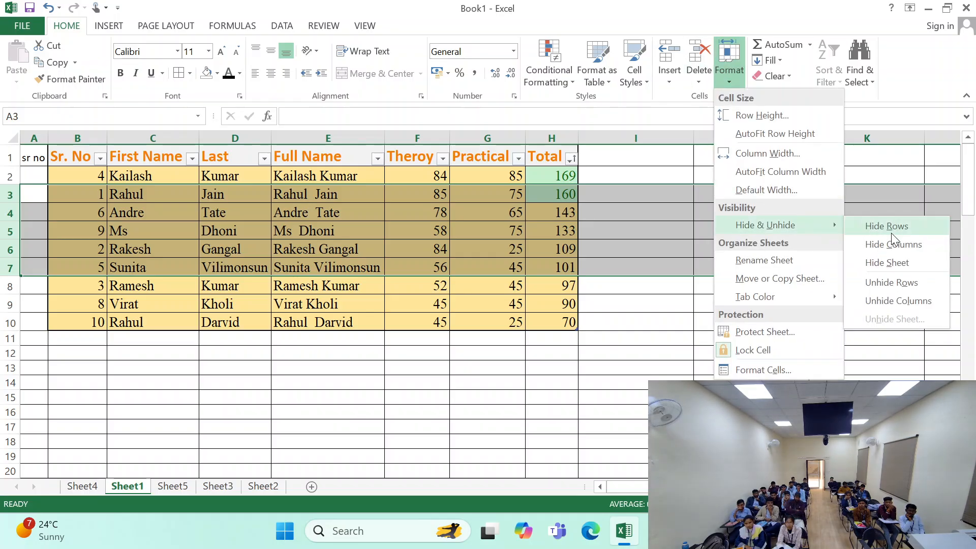
{"action": "left_click", "coordinate": [891, 231]}
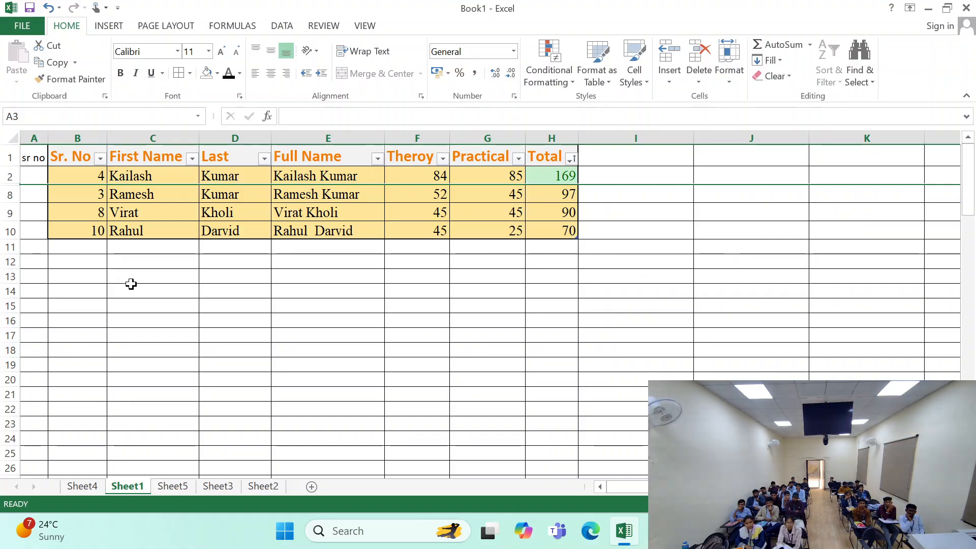
- Unhide the hidden rows 3 to 7 within rows 1 to 14
{"action": "left_click_drag", "start_coordinate": [10, 156], "coordinate": [11, 291]}
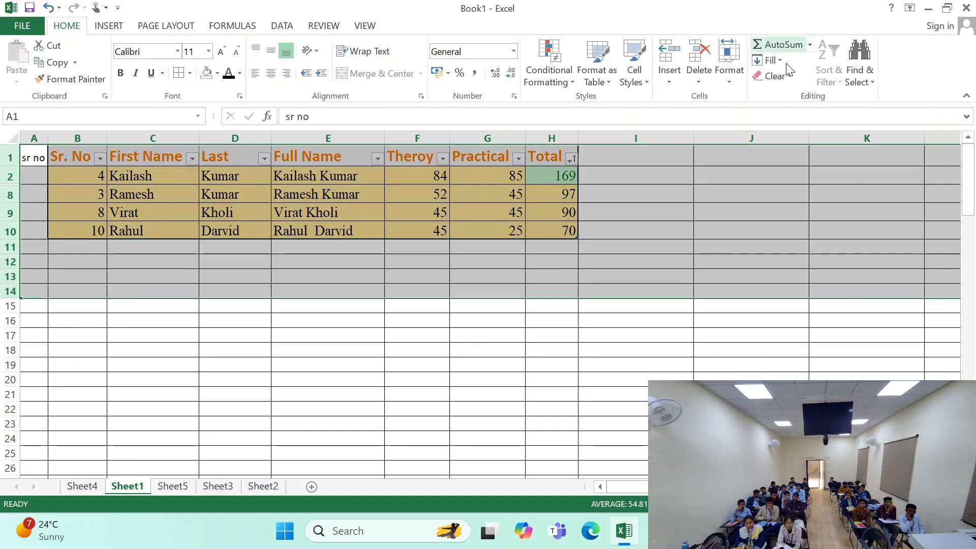
{"action": "left_click", "coordinate": [729, 66]}
{"action": "mouse_move", "coordinate": [795, 224]}
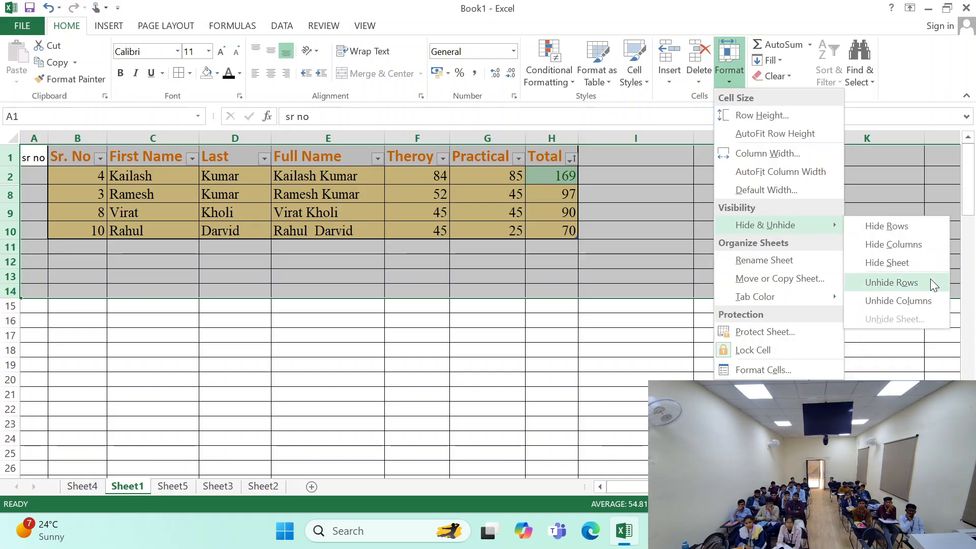
{"action": "left_click", "coordinate": [915, 283]}
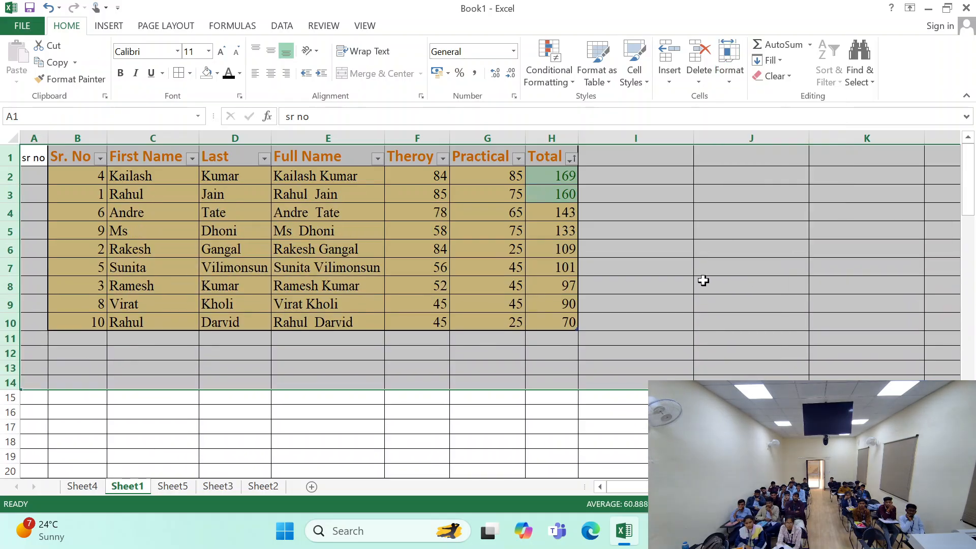
{"action": "left_click", "coordinate": [672, 271]}
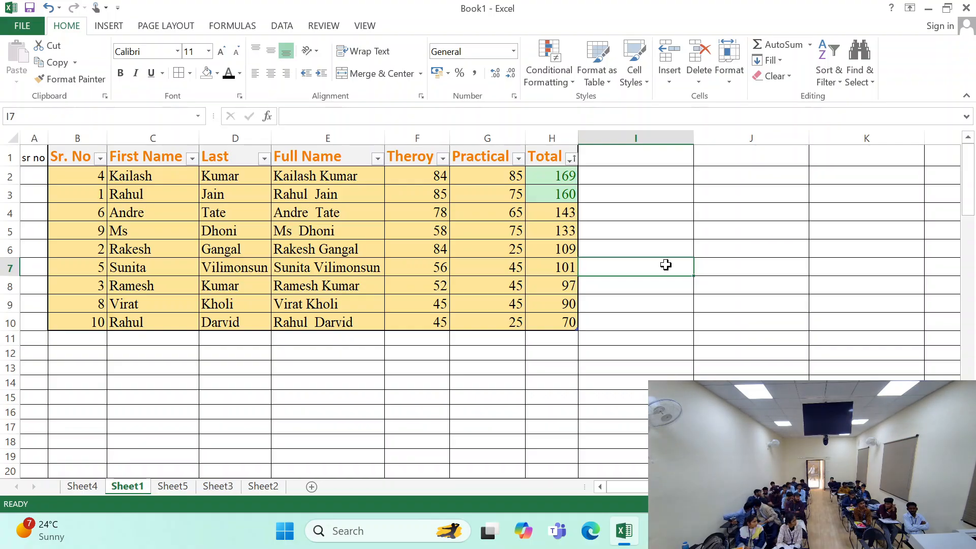
- Hide row 5 of the marks table on Sheet1
{"action": "left_click", "coordinate": [25, 162]}
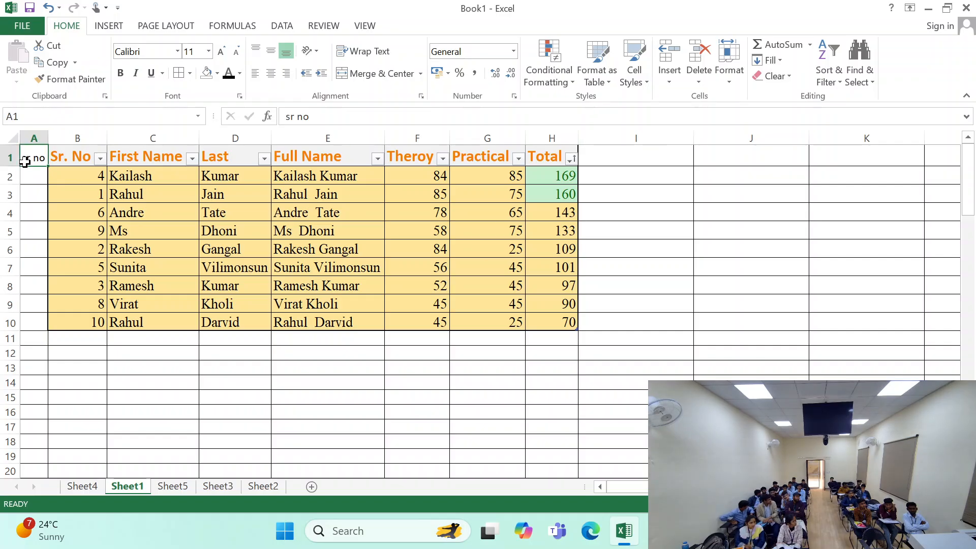
{"action": "left_click_drag", "start_coordinate": [9, 157], "coordinate": [9, 357]}
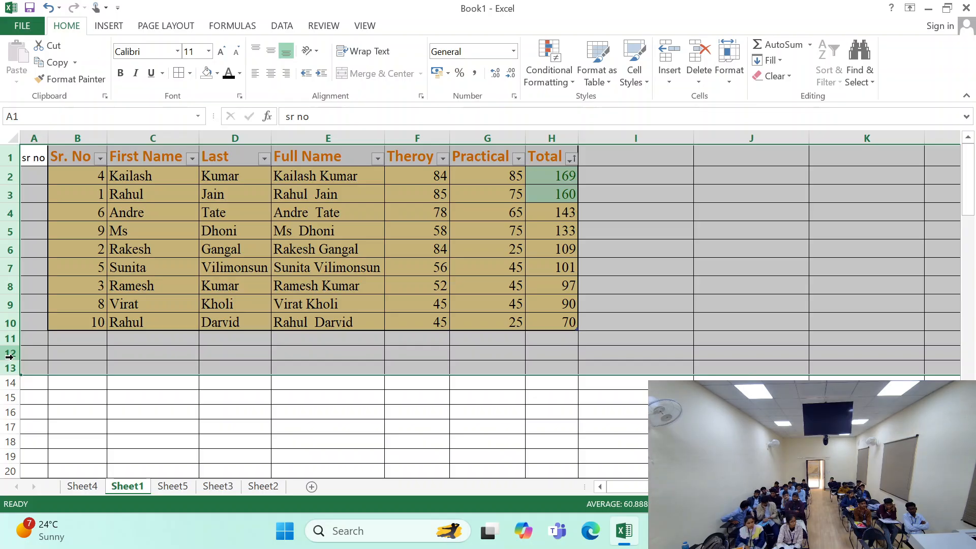
{"action": "left_click", "coordinate": [29, 259]}
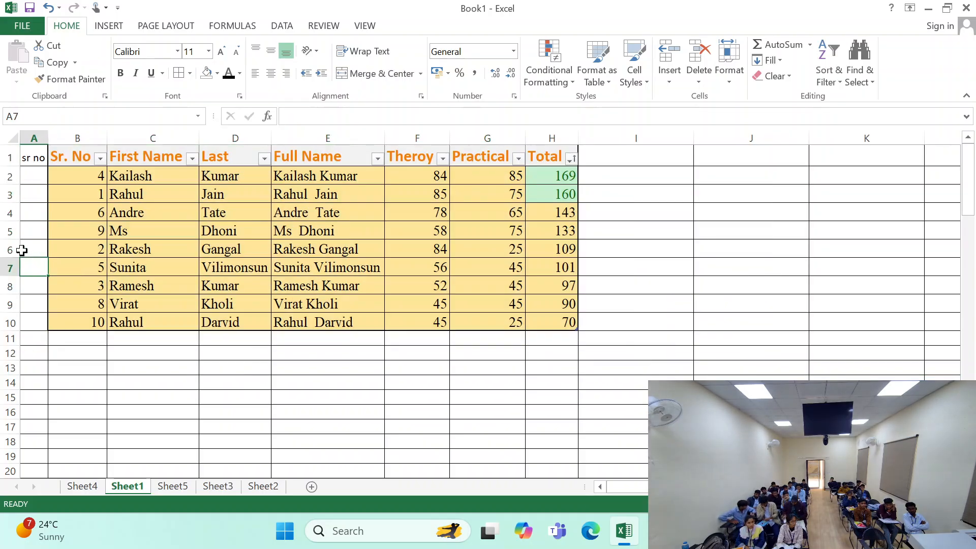
{"action": "left_click", "coordinate": [9, 230]}
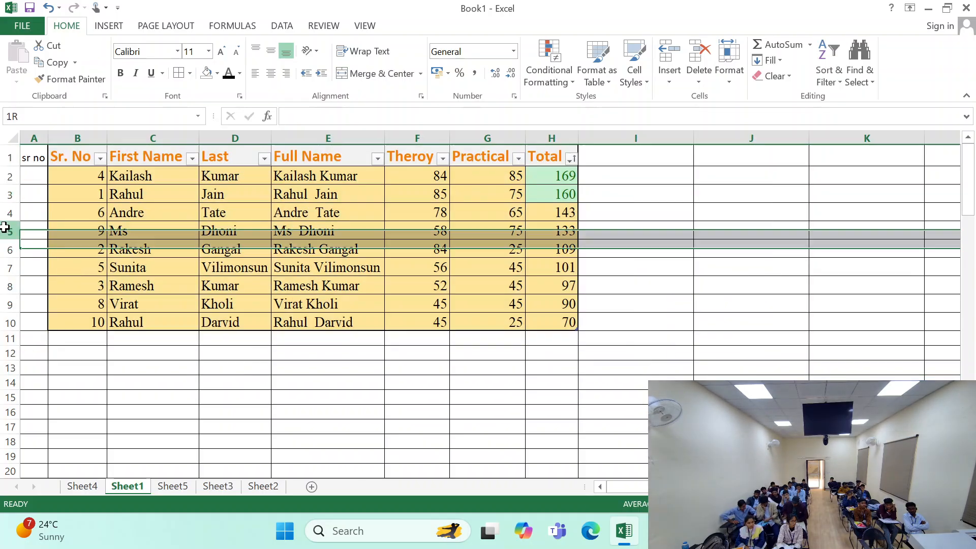
{"action": "left_click", "coordinate": [728, 76]}
{"action": "mouse_move", "coordinate": [813, 226]}
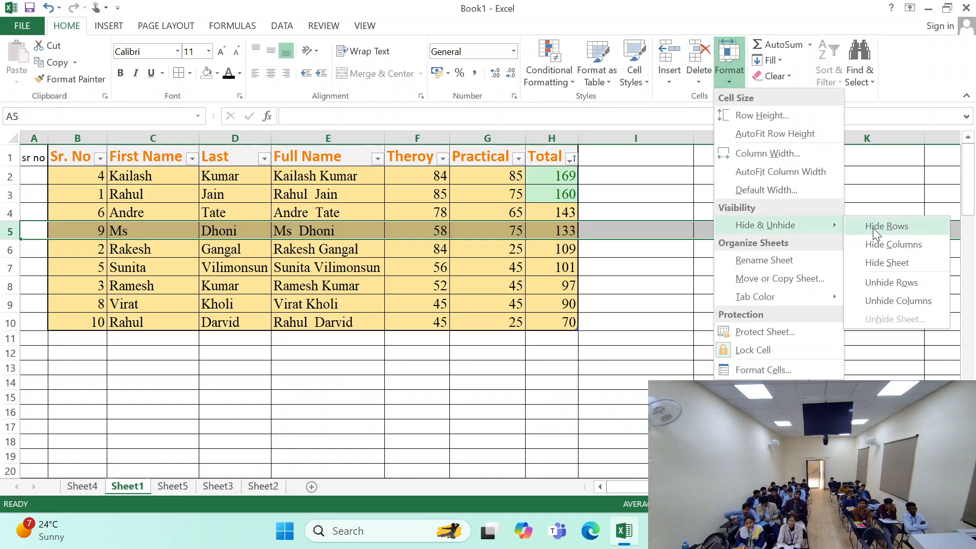
{"action": "left_click", "coordinate": [873, 228]}
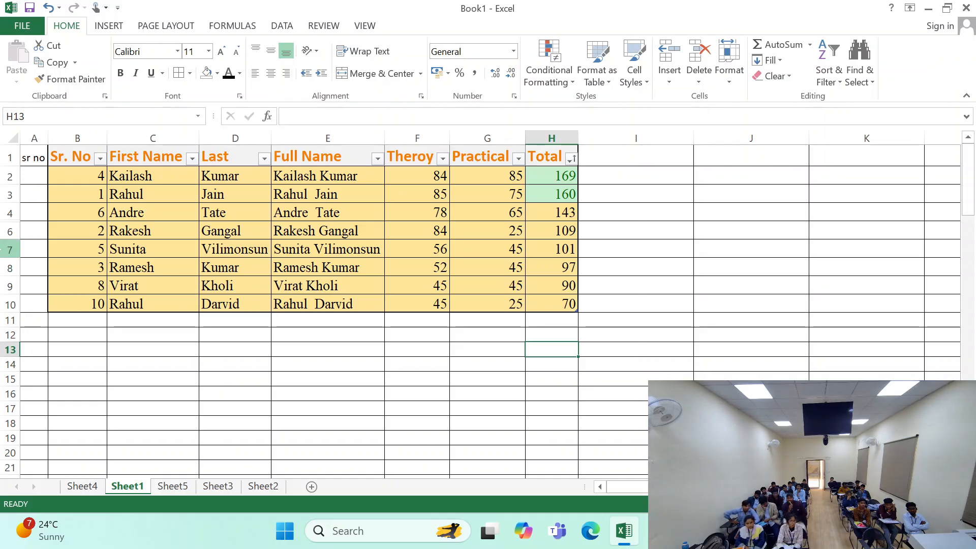
- Unhide the hidden row 5 within rows 1 to 15
{"action": "left_click_drag", "start_coordinate": [10, 248], "coordinate": [2, 306]}
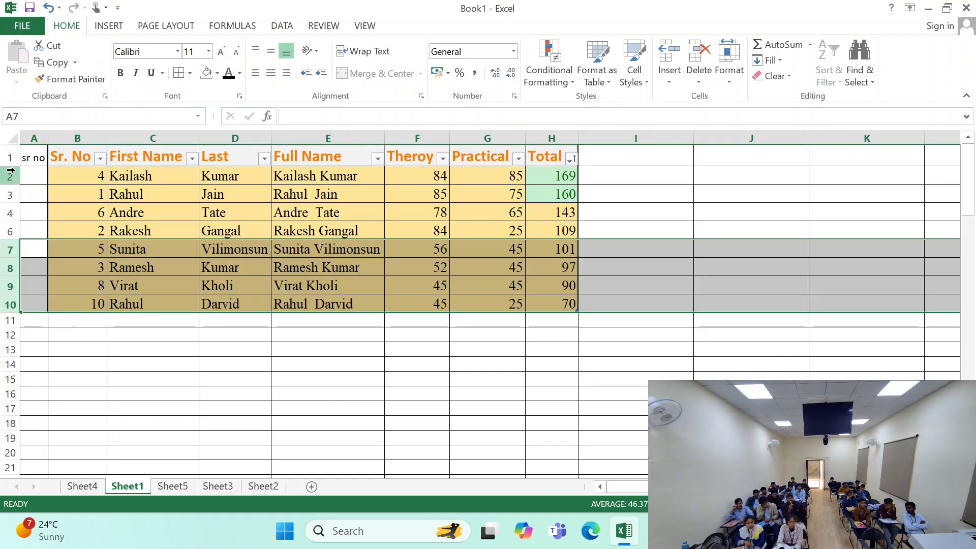
{"action": "left_click_drag", "start_coordinate": [7, 175], "coordinate": [6, 206]}
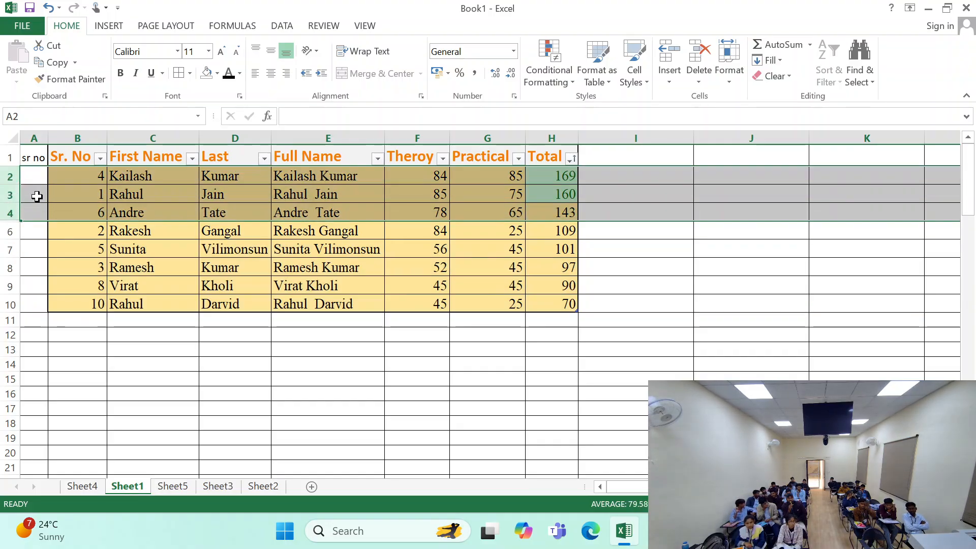
{"action": "left_click_drag", "start_coordinate": [9, 155], "coordinate": [4, 379]}
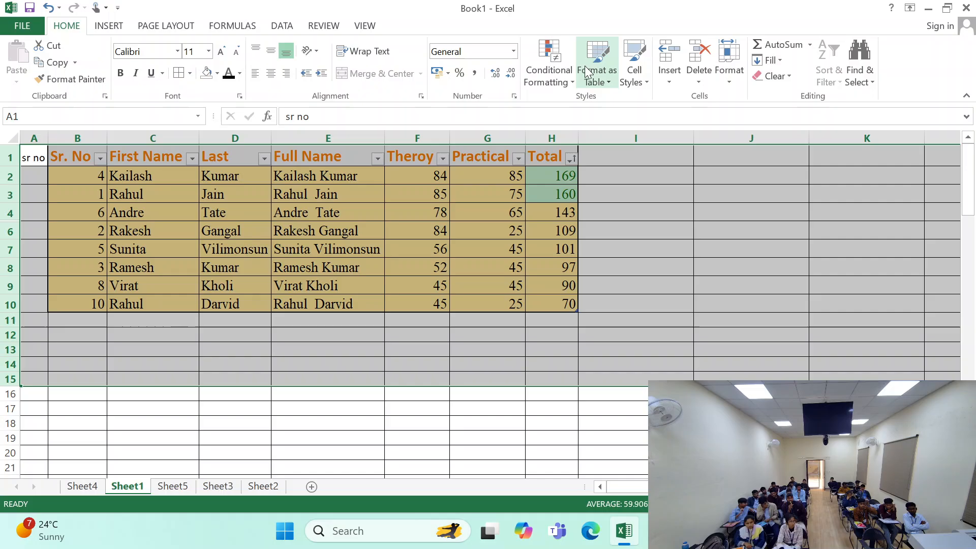
{"action": "left_click", "coordinate": [729, 67]}
{"action": "mouse_move", "coordinate": [819, 219]}
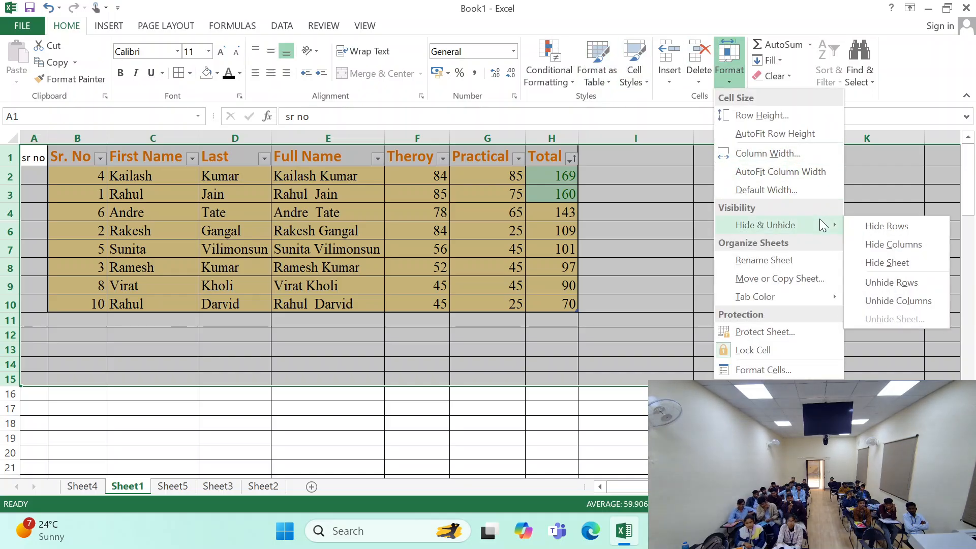
{"action": "left_click", "coordinate": [886, 282]}
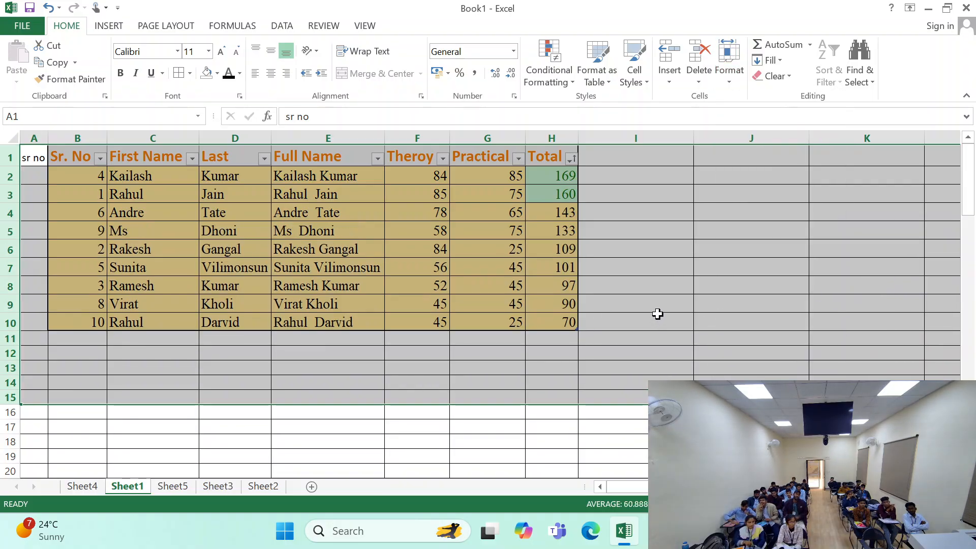
- Hide the worksheet Sheet1 that holds the marks table
{"action": "left_click", "coordinate": [729, 64]}
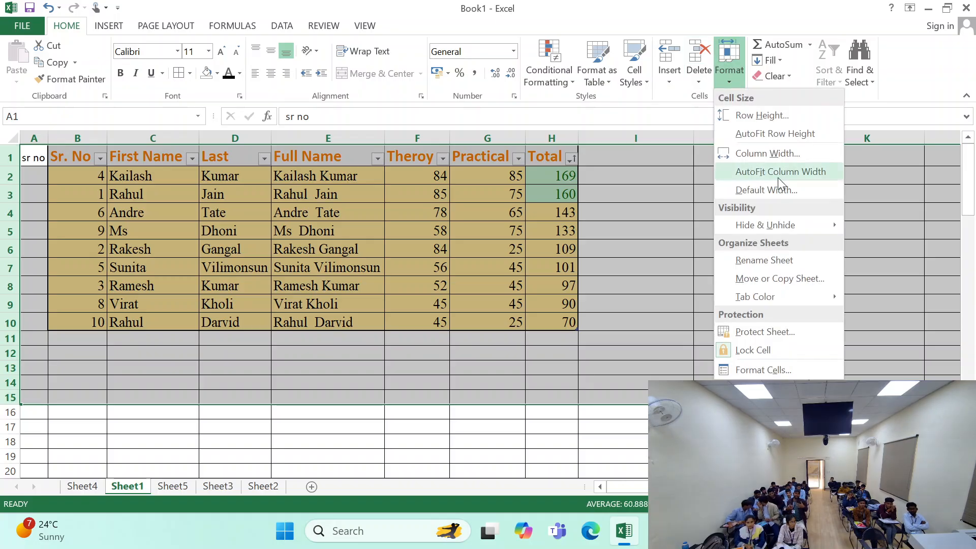
{"action": "mouse_move", "coordinate": [791, 223]}
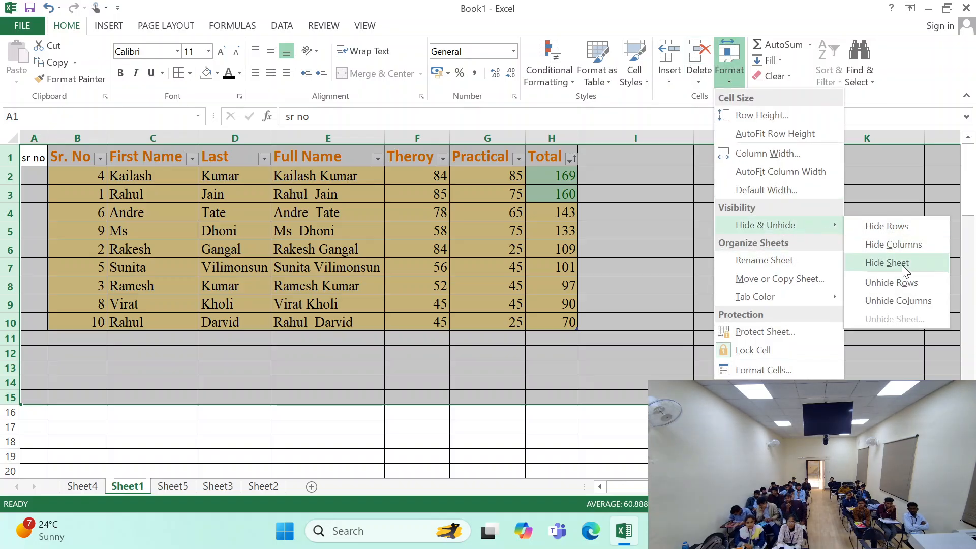
{"action": "left_click", "coordinate": [509, 264]}
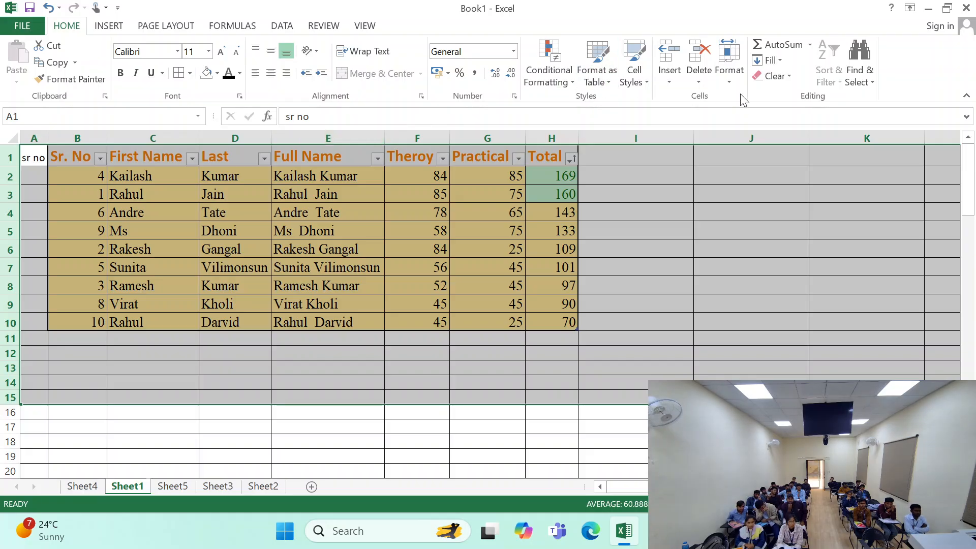
{"action": "left_click", "coordinate": [729, 65]}
{"action": "mouse_move", "coordinate": [774, 226]}
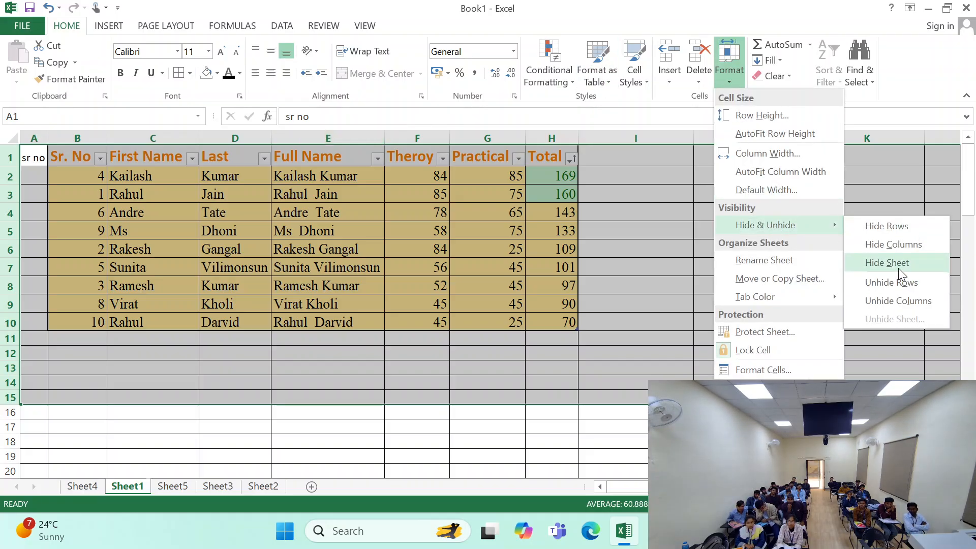
{"action": "left_click", "coordinate": [898, 265]}
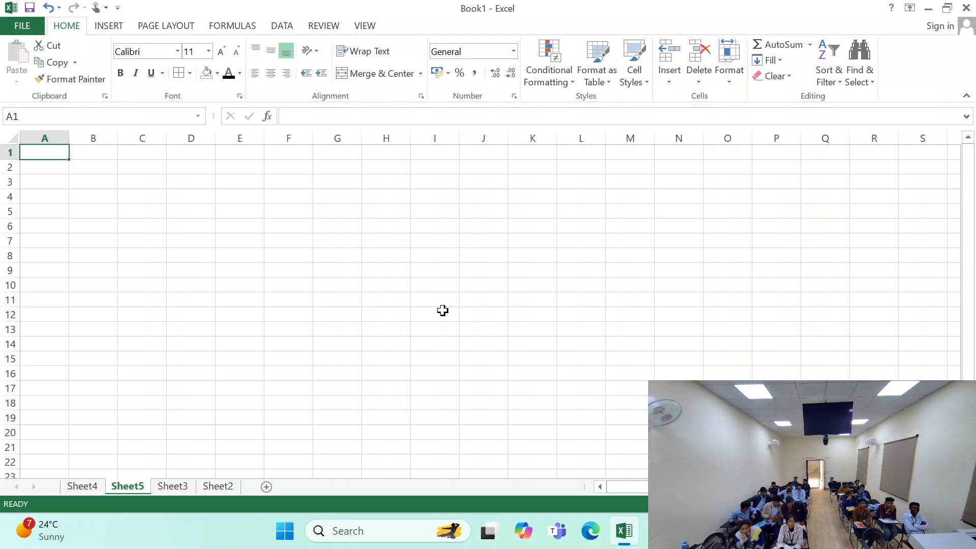
- Unhide the hidden worksheet Sheet1
{"action": "left_click", "coordinate": [731, 77]}
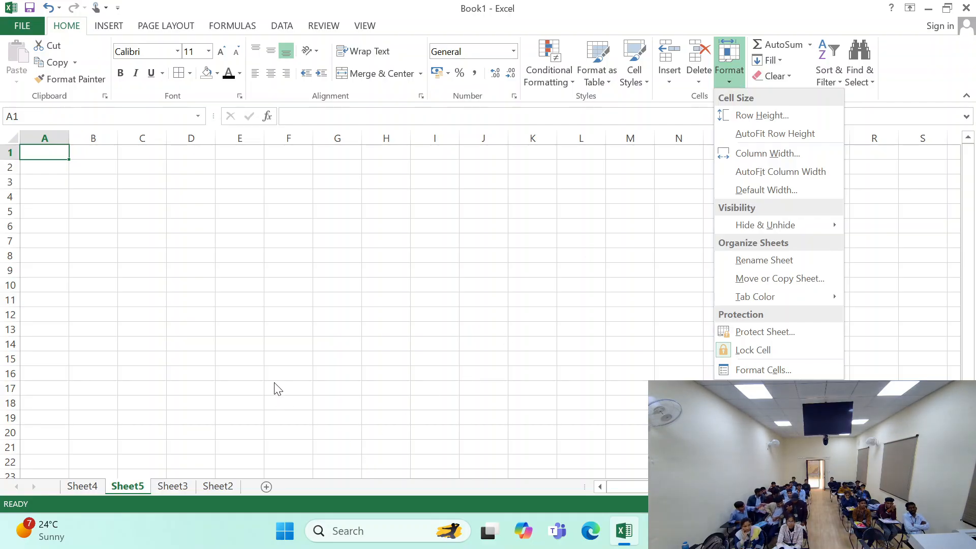
{"action": "left_click", "coordinate": [275, 367]}
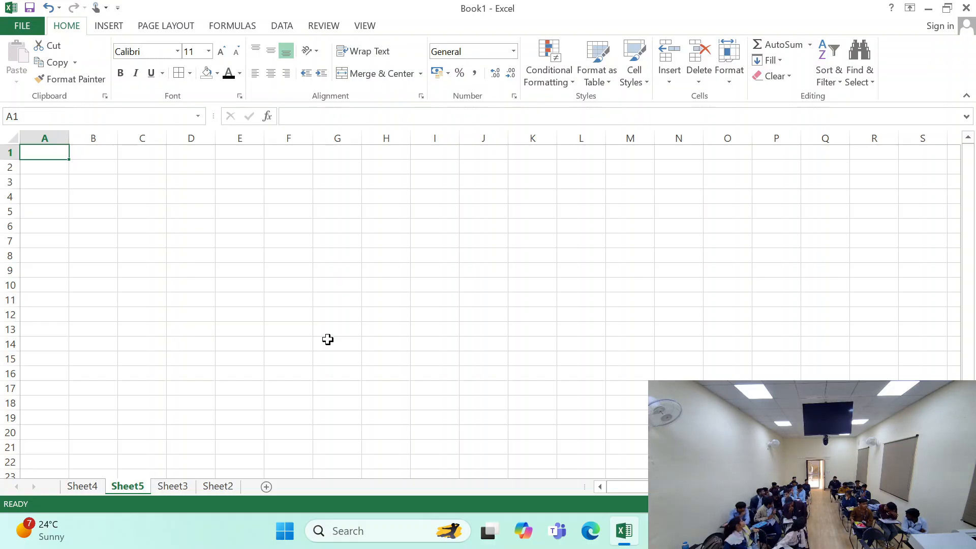
{"action": "left_click", "coordinate": [731, 79]}
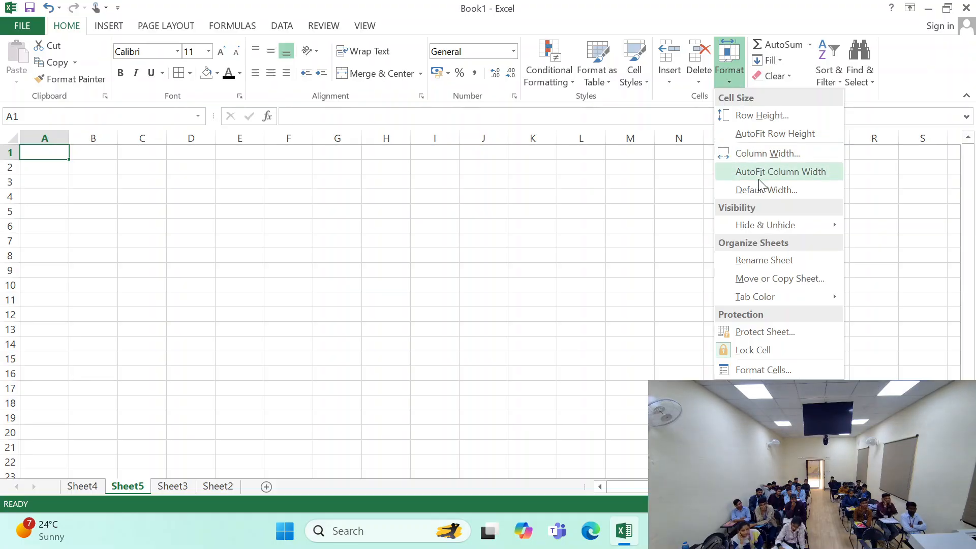
{"action": "mouse_move", "coordinate": [781, 230]}
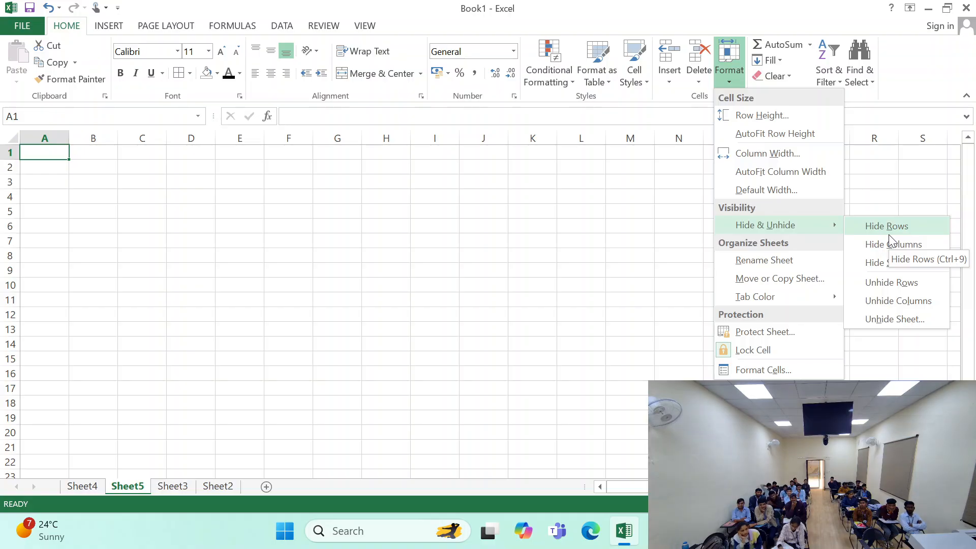
{"action": "left_click", "coordinate": [880, 319]}
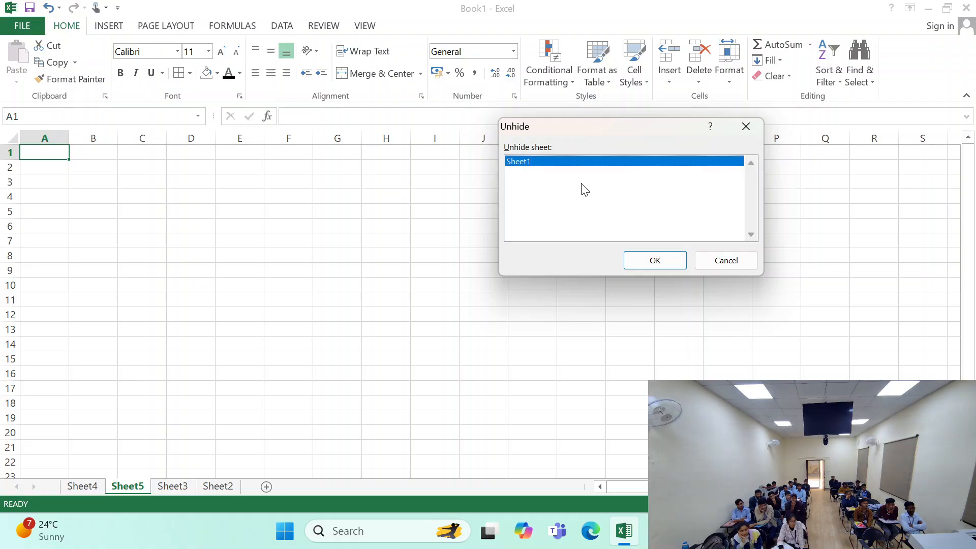
{"action": "left_click", "coordinate": [645, 264]}
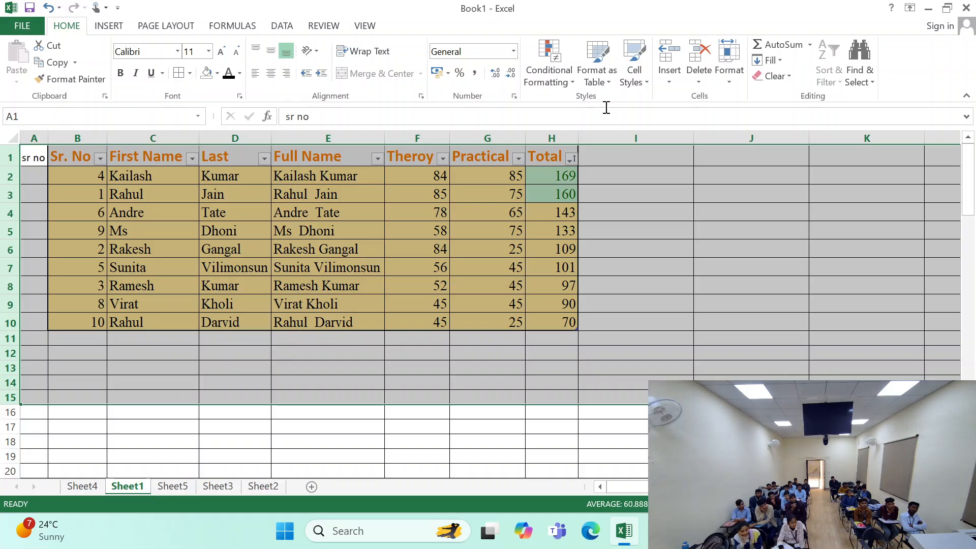
- Hide the worksheets Sheet1 and Sheet4
{"action": "left_click", "coordinate": [730, 81]}
{"action": "mouse_move", "coordinate": [777, 226]}
{"action": "left_click", "coordinate": [890, 263]}
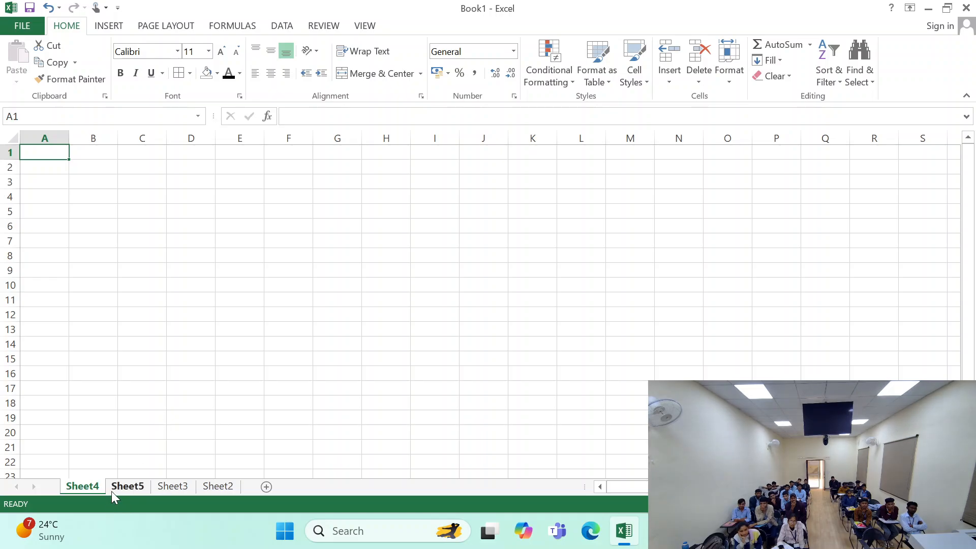
{"action": "left_click", "coordinate": [729, 71]}
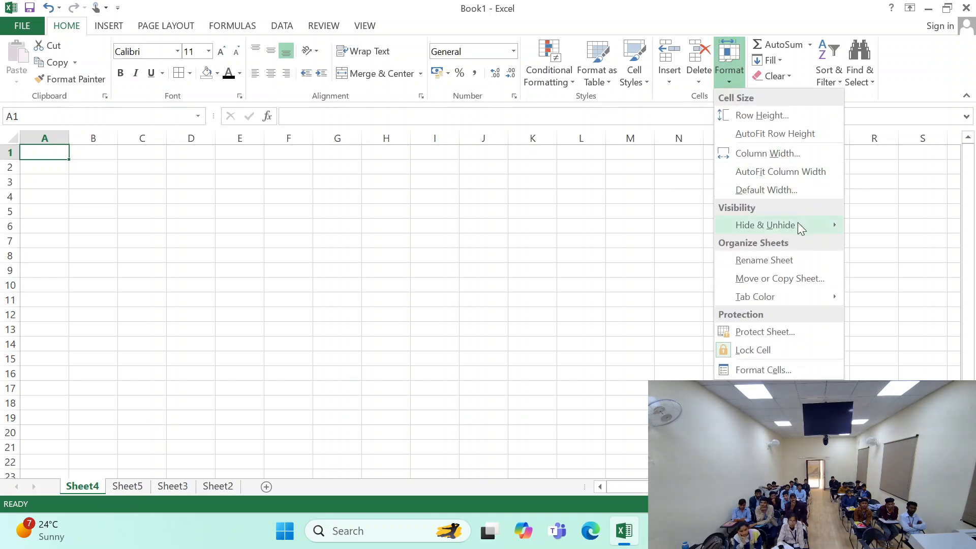
{"action": "mouse_move", "coordinate": [798, 222]}
{"action": "left_click", "coordinate": [880, 264]}
{"action": "left_click", "coordinate": [227, 386]}
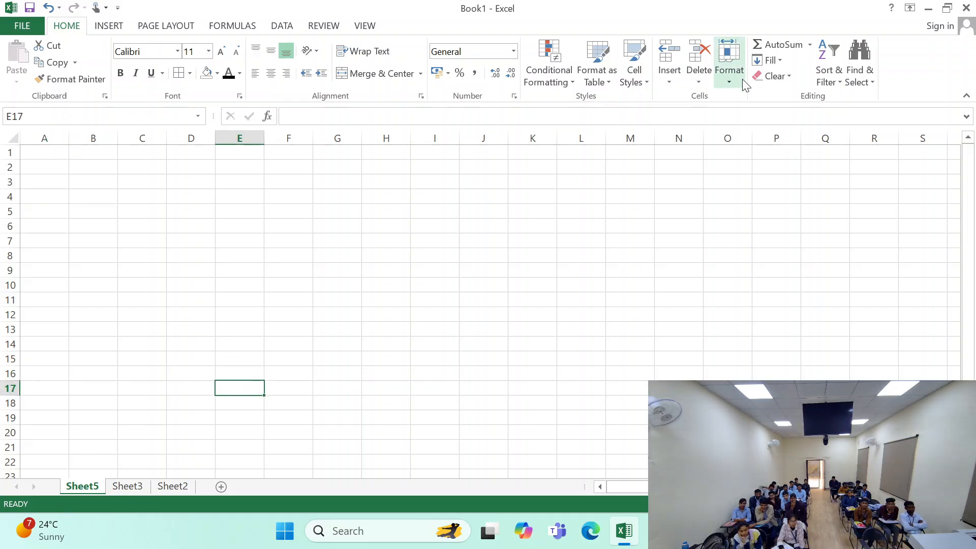
- Unhide only Sheet1 from the two hidden worksheets
{"action": "left_click", "coordinate": [729, 71]}
{"action": "mouse_move", "coordinate": [804, 226]}
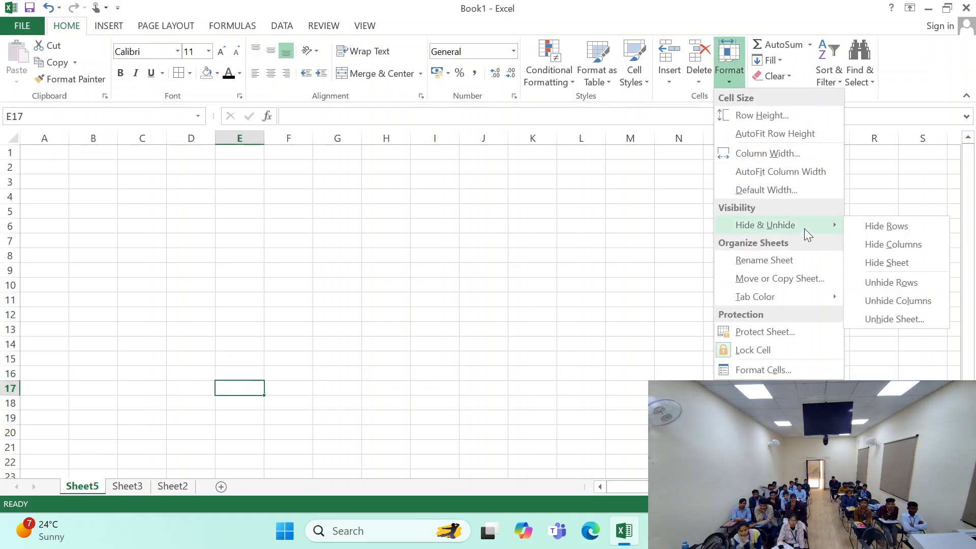
{"action": "left_click", "coordinate": [898, 319]}
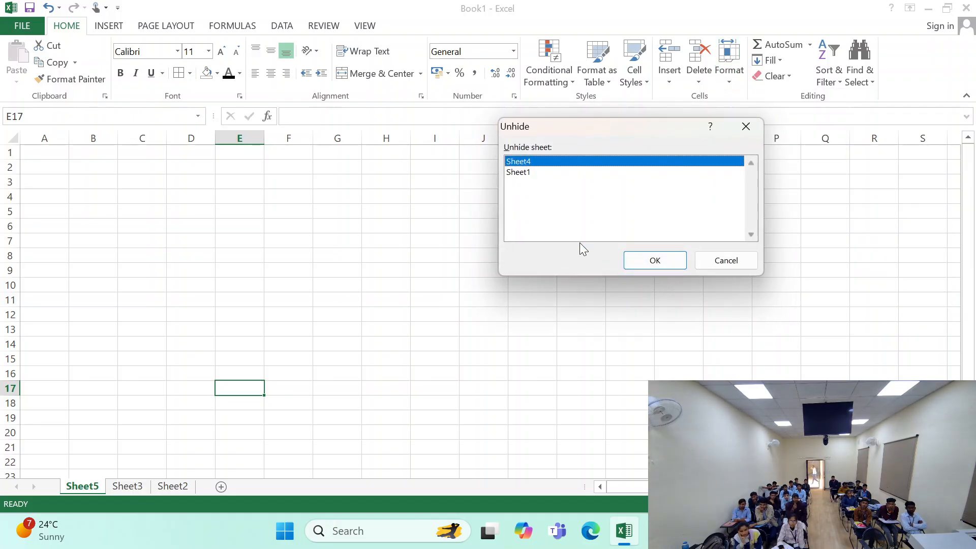
{"action": "left_click", "coordinate": [523, 172]}
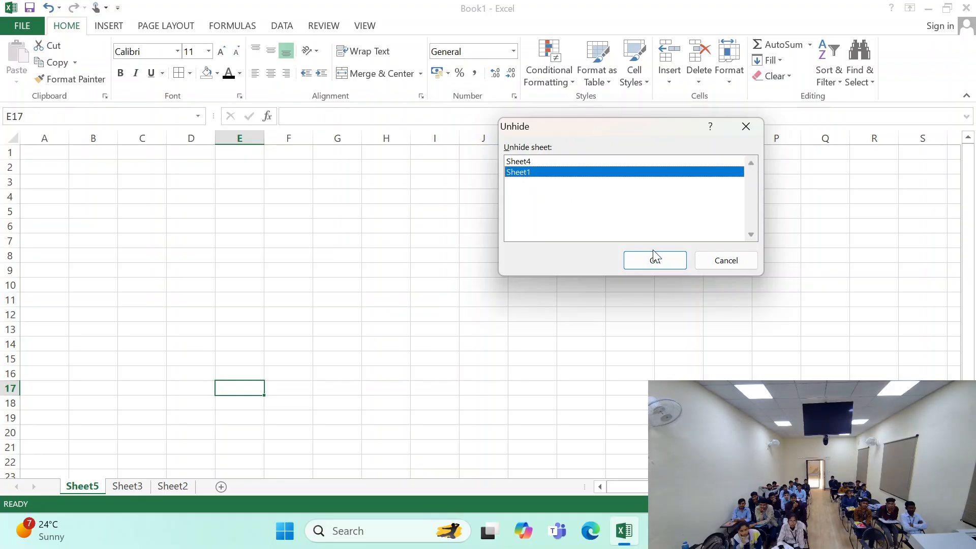
{"action": "left_click", "coordinate": [654, 259]}
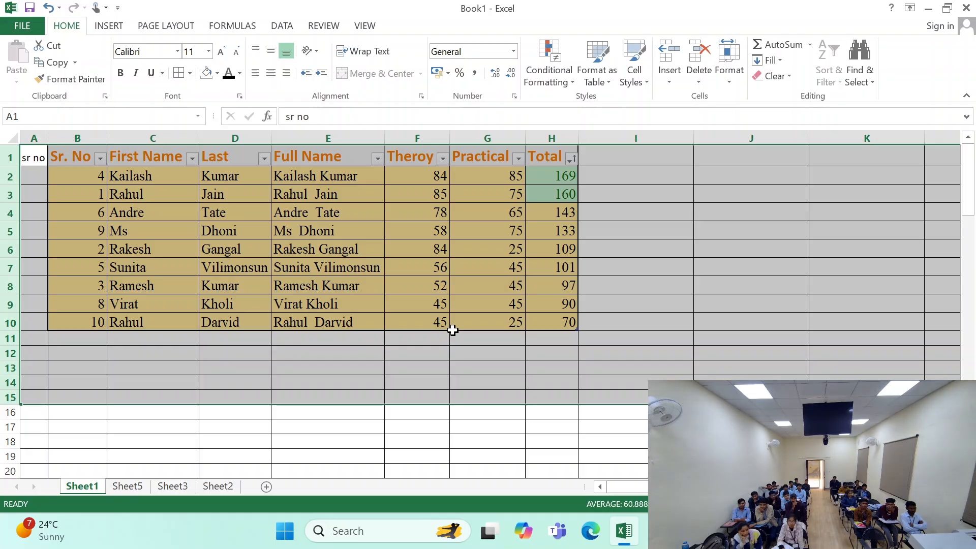
- Unhide Sheet4 and move Sheet1 ahead of it in the sheet order
{"action": "left_click", "coordinate": [730, 71]}
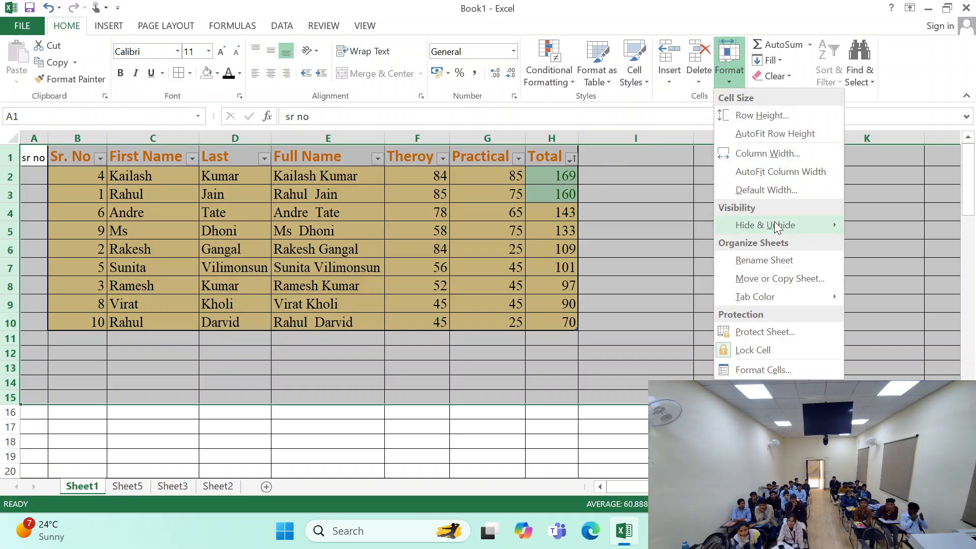
{"action": "mouse_move", "coordinate": [773, 223]}
{"action": "left_click", "coordinate": [898, 316]}
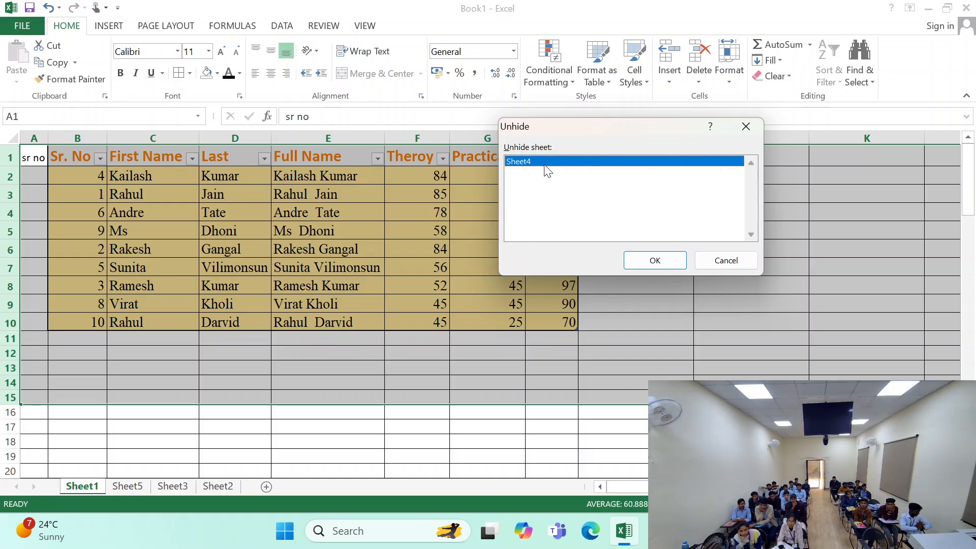
{"action": "left_click", "coordinate": [645, 259]}
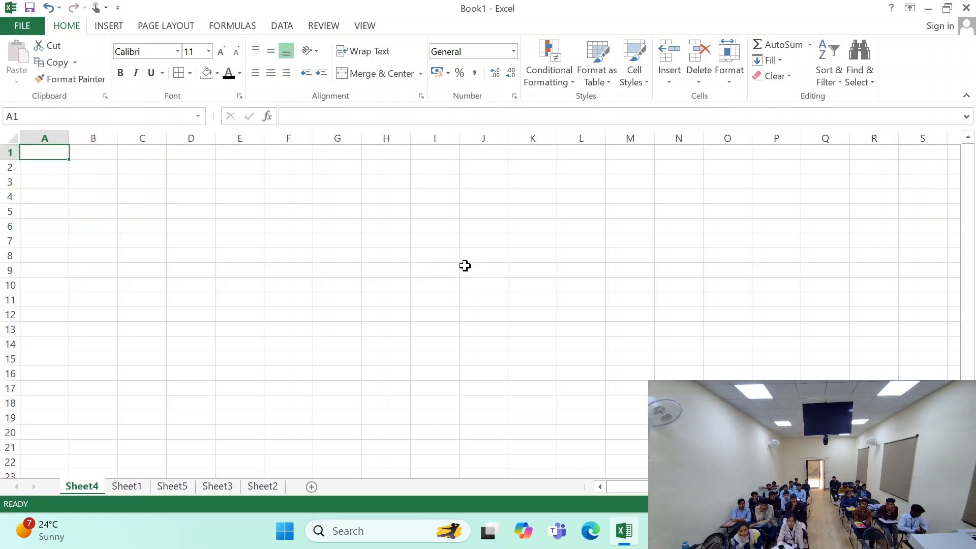
{"action": "left_click", "coordinate": [123, 487]}
{"action": "left_click_drag", "start_coordinate": [124, 487], "coordinate": [72, 488]}
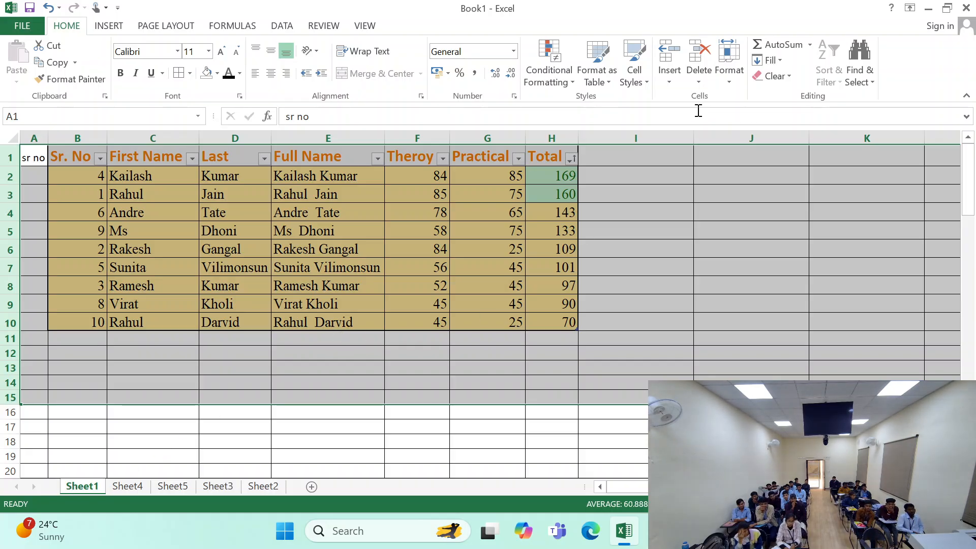
- Rename the worksheet Sheet1 as copa
{"action": "left_click", "coordinate": [729, 58]}
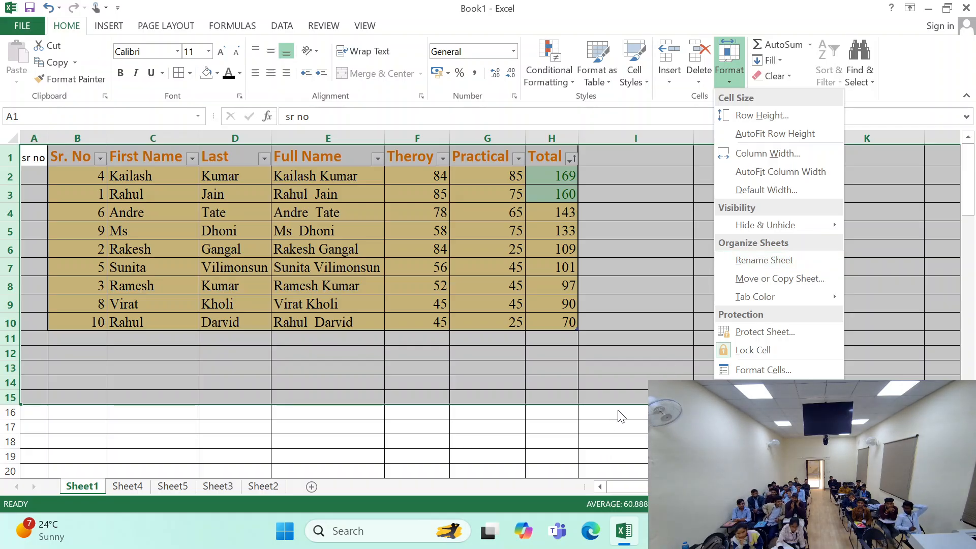
{"action": "left_click", "coordinate": [762, 260]}
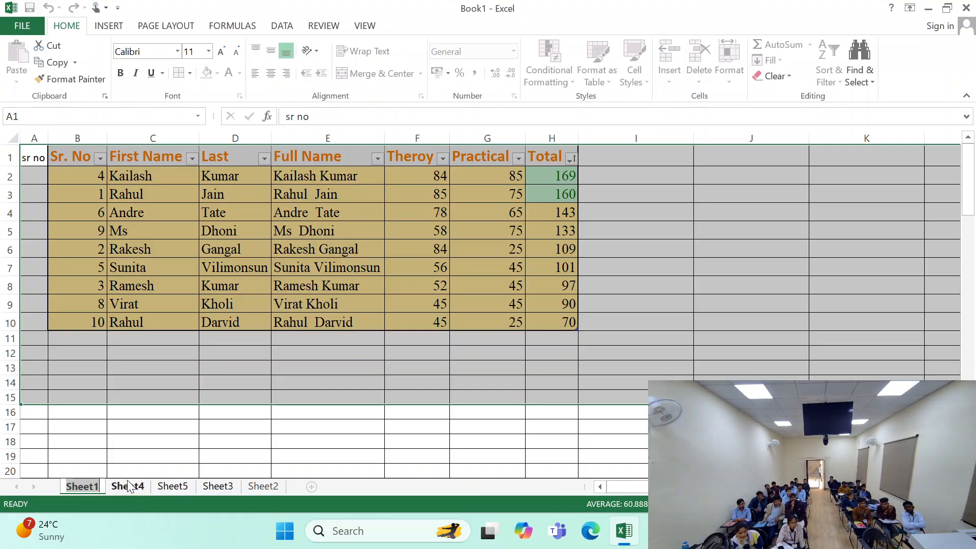
{"action": "type", "text": "copa"}
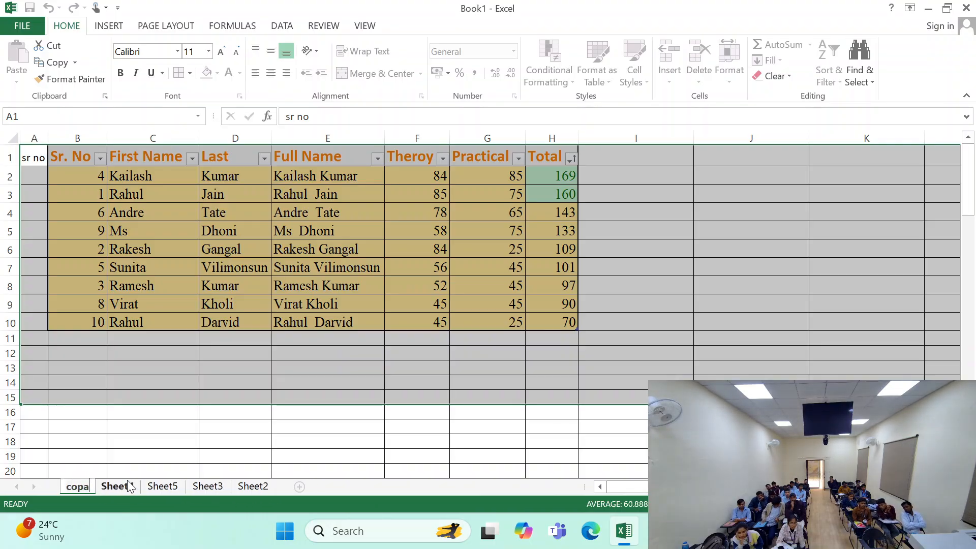
{"action": "left_click", "coordinate": [157, 440]}
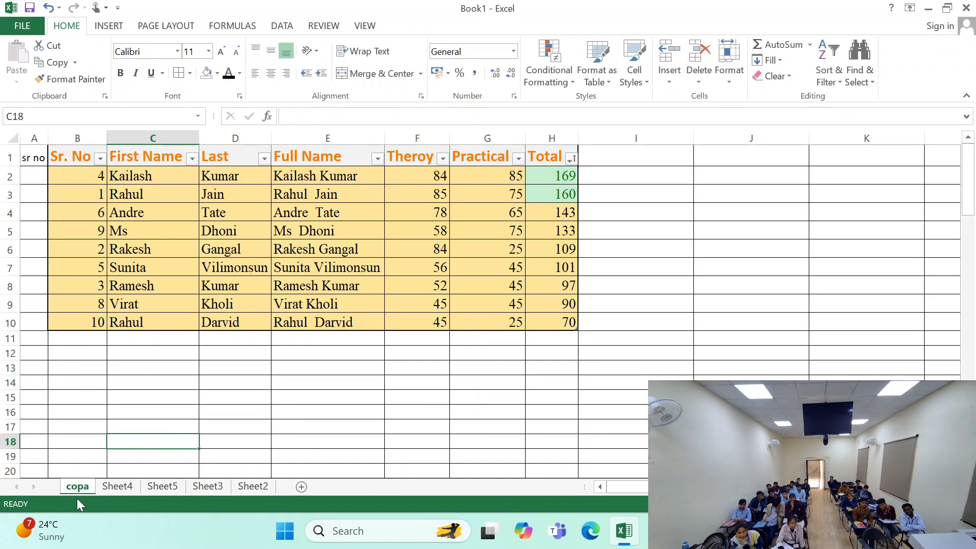
{"action": "left_click", "coordinate": [729, 64]}
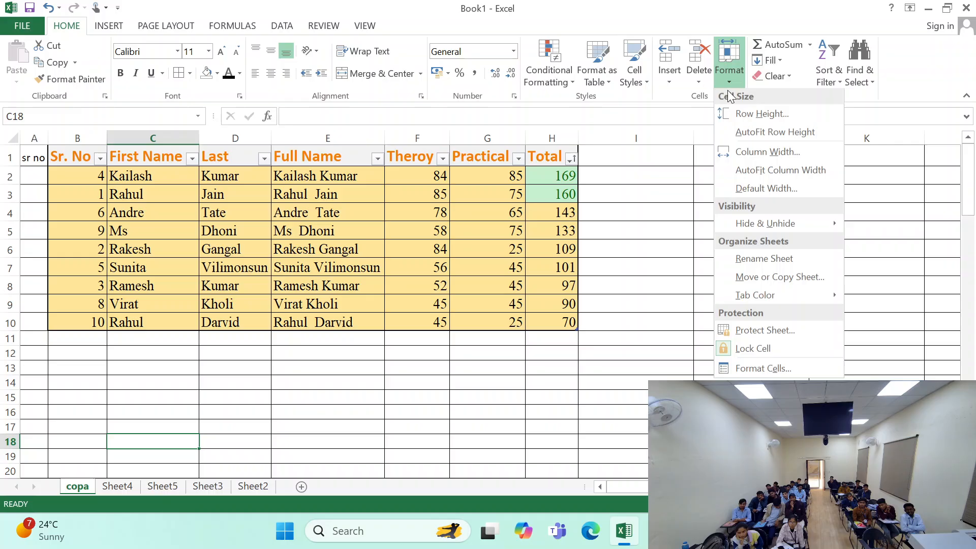
{"action": "left_click", "coordinate": [746, 278]}
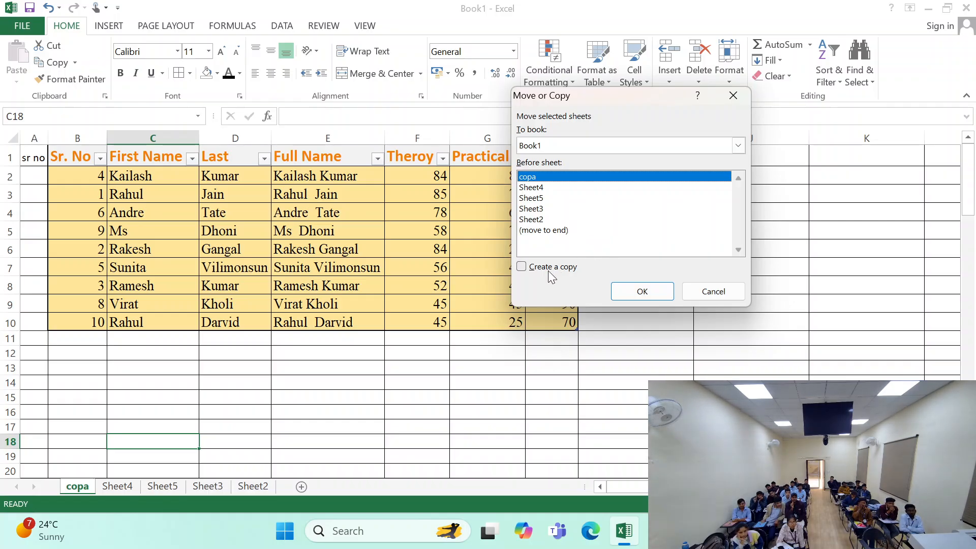
{"action": "left_click", "coordinate": [714, 292]}
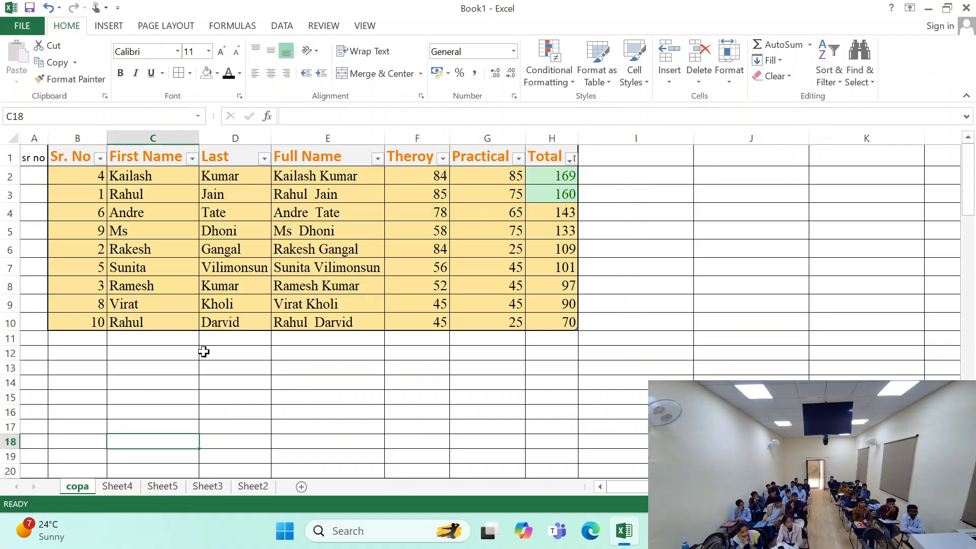
{"action": "left_click", "coordinate": [235, 352]}
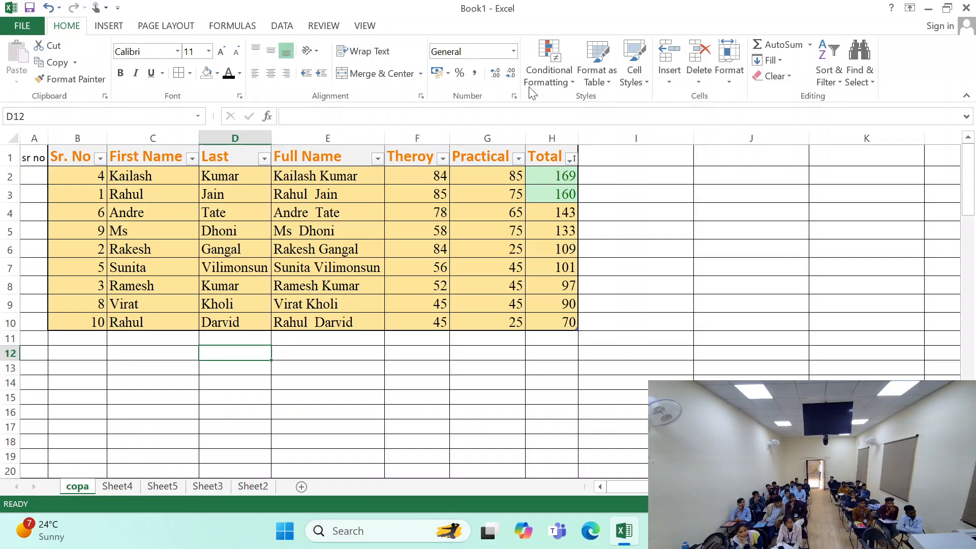
- Create a copy of the copa worksheet in Book1, placed before copa
{"action": "left_click", "coordinate": [742, 84]}
{"action": "left_click", "coordinate": [768, 275]}
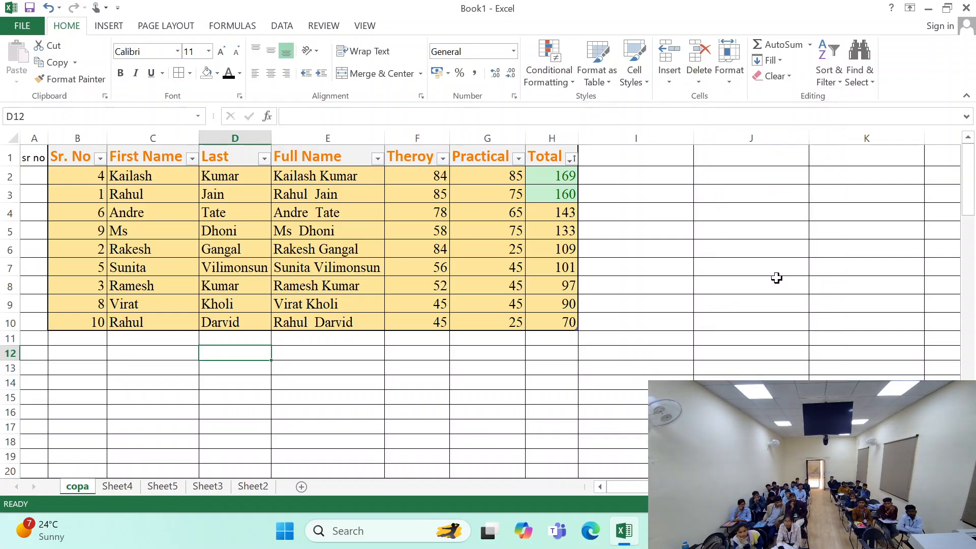
{"action": "left_click", "coordinate": [556, 267]}
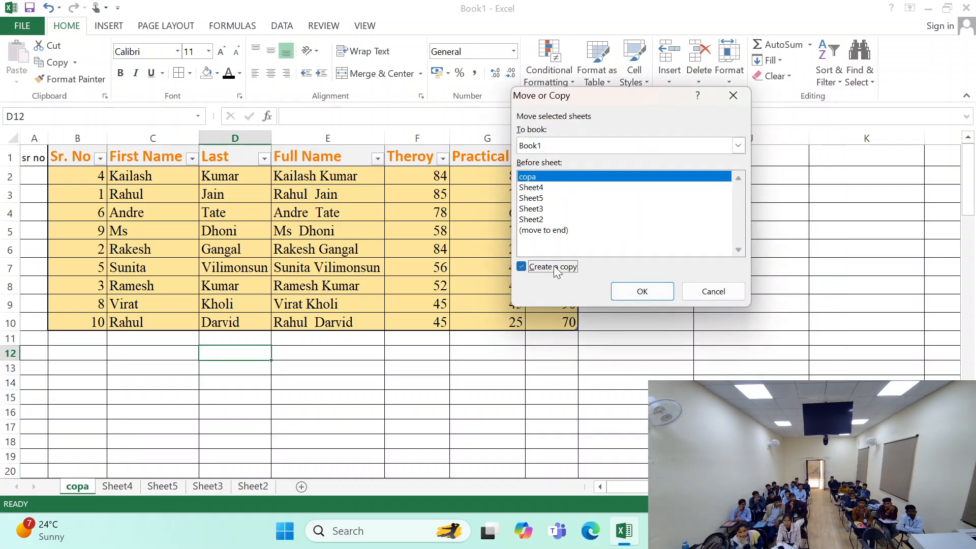
{"action": "left_click", "coordinate": [618, 291]}
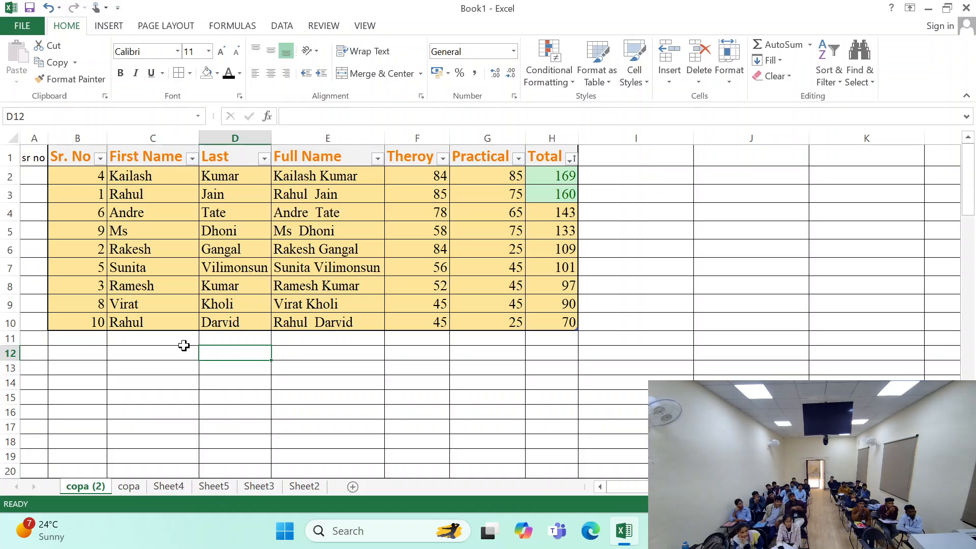
{"action": "left_click", "coordinate": [130, 487]}
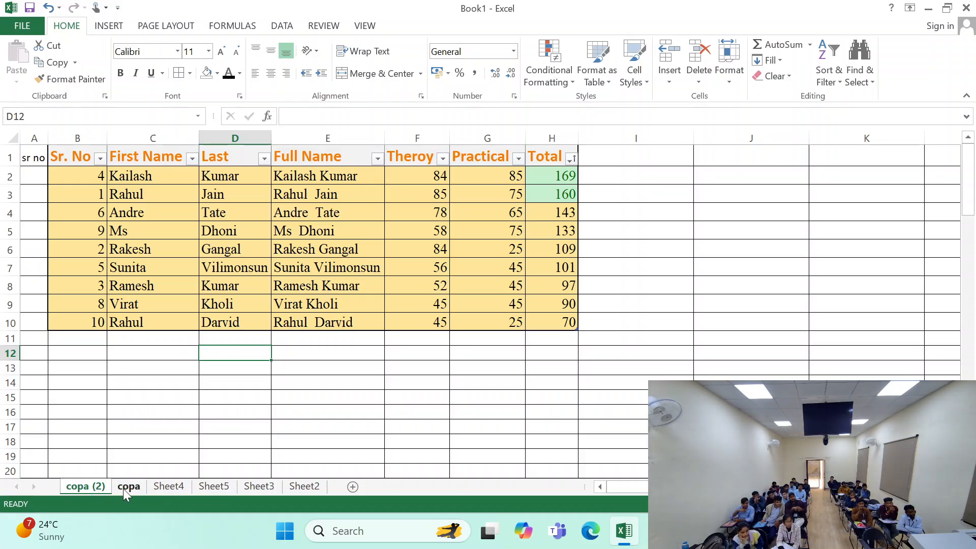
{"action": "left_click", "coordinate": [97, 492]}
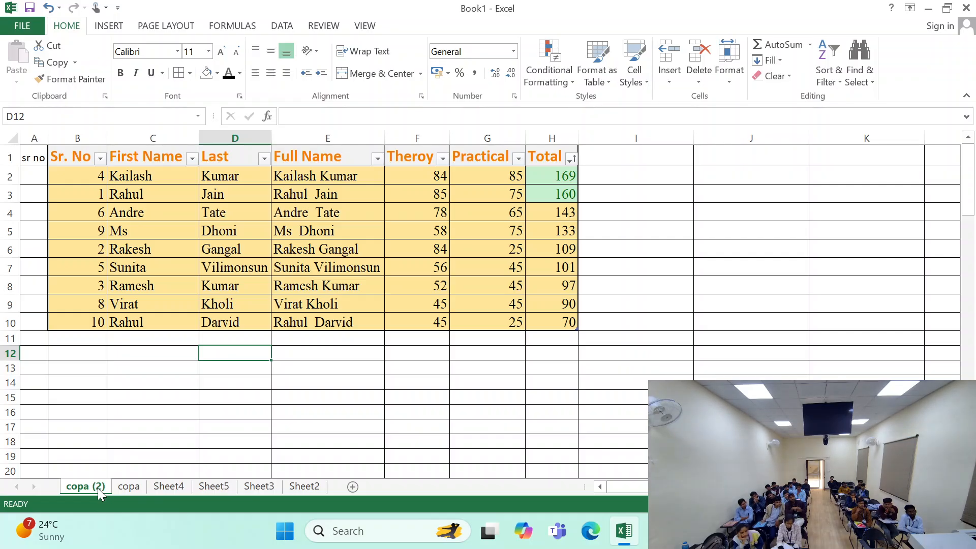
- Delete the duplicated worksheet copa (2)
{"action": "right_click", "coordinate": [100, 493]}
{"action": "left_click", "coordinate": [135, 328]}
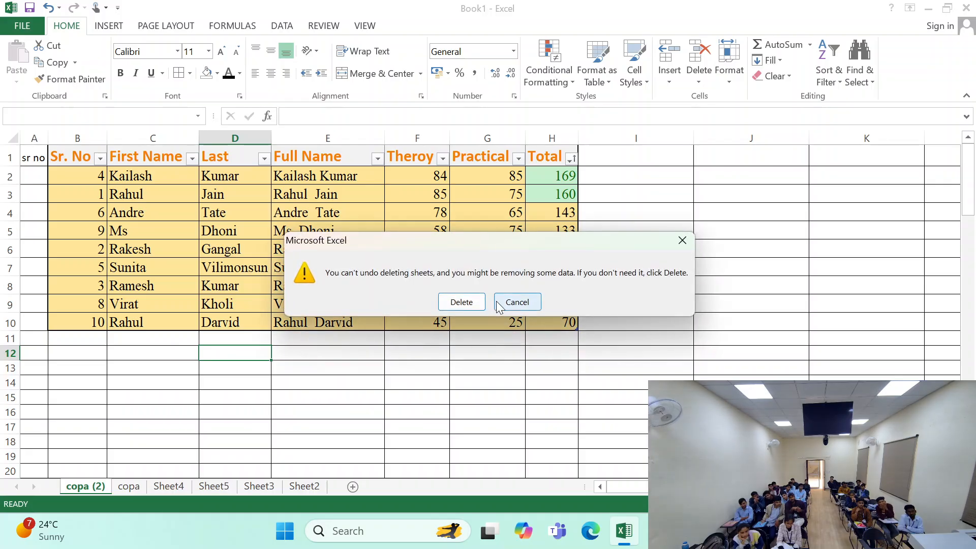
{"action": "left_click", "coordinate": [461, 302]}
- Duplicate the copa worksheet within Book1, placing the copy ahead of the original
{"action": "left_click", "coordinate": [729, 61]}
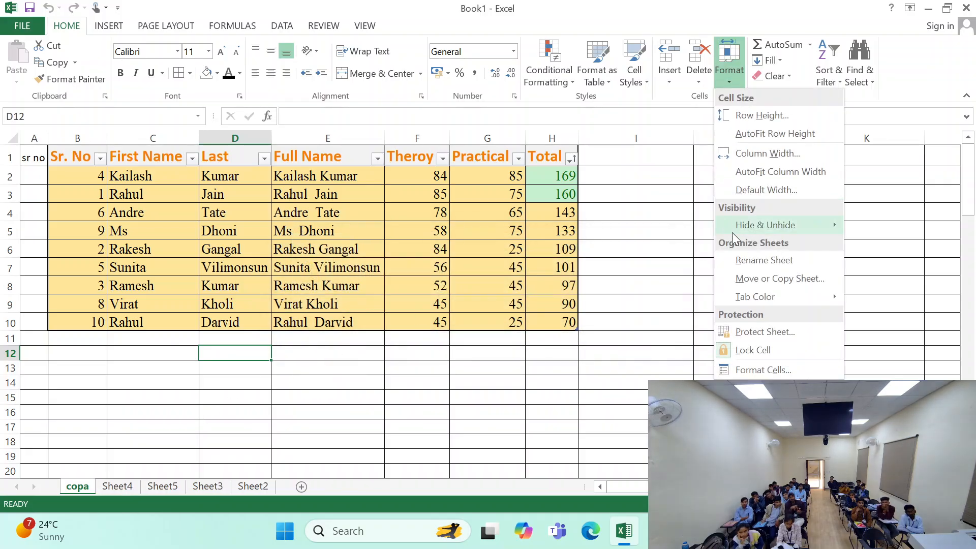
{"action": "left_click", "coordinate": [762, 278]}
{"action": "left_click", "coordinate": [573, 269]}
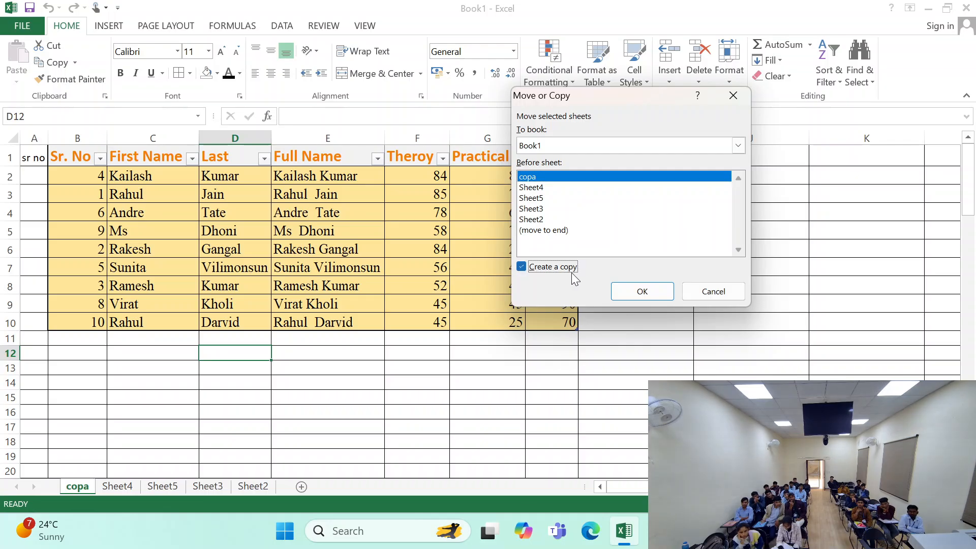
{"action": "left_click", "coordinate": [642, 291]}
{"action": "left_click", "coordinate": [333, 366]}
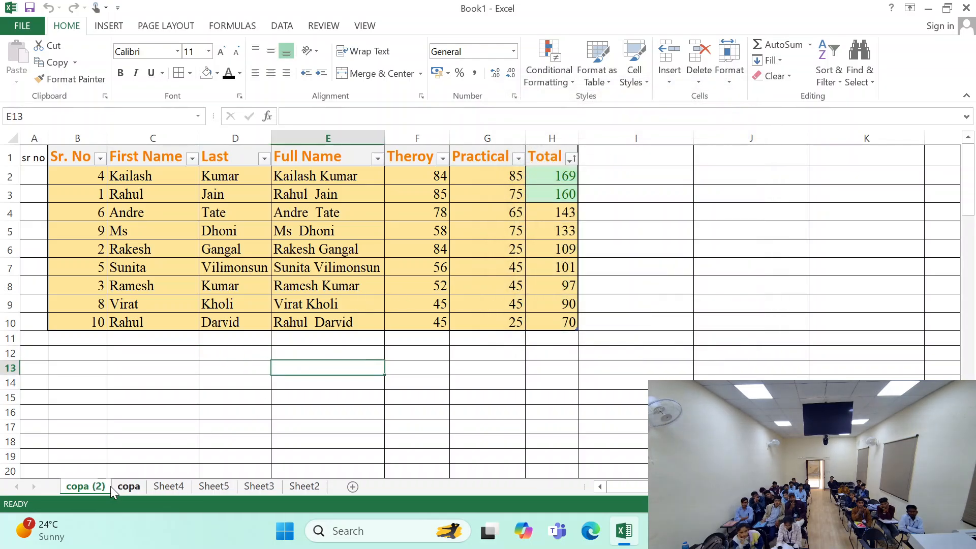
{"action": "left_click", "coordinate": [127, 487]}
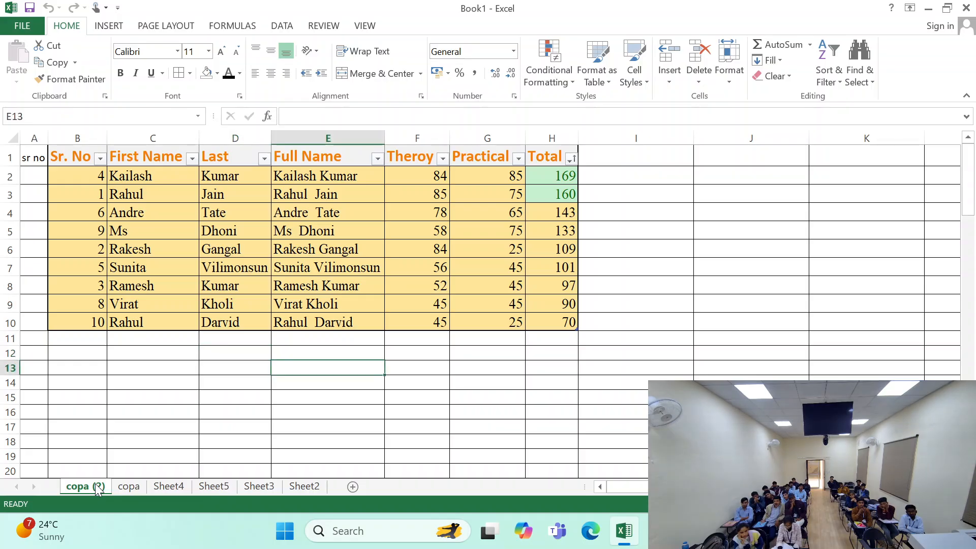
- Rename the copied worksheet copa (2) as electrician
{"action": "left_click", "coordinate": [737, 80]}
{"action": "left_click", "coordinate": [747, 260]}
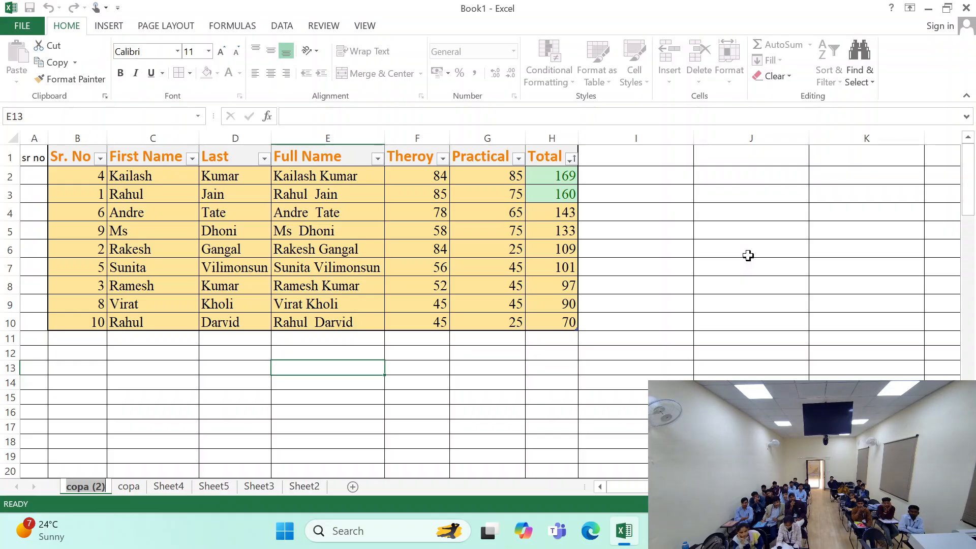
{"action": "type", "text": "electrician"}
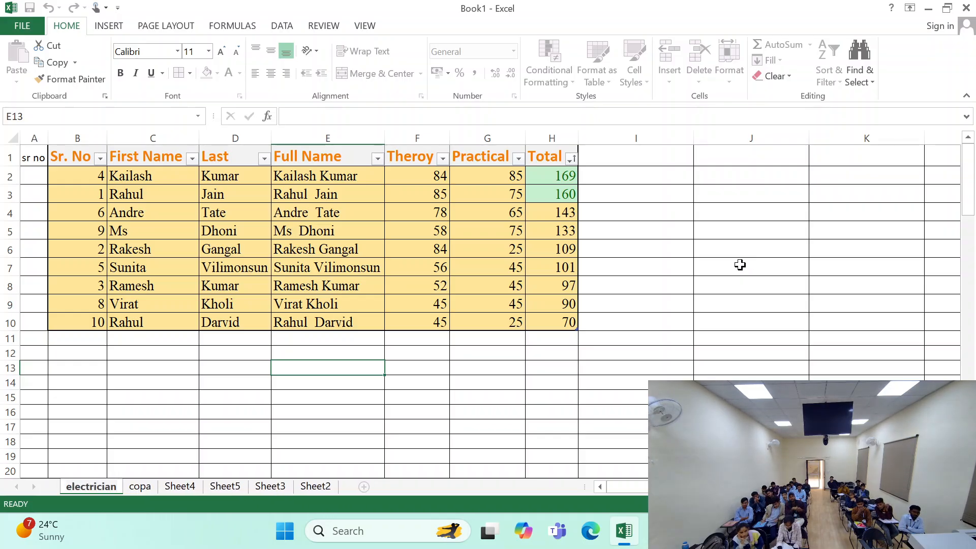
{"action": "left_click", "coordinate": [635, 304]}
- Set the tab color of the electrician worksheet to red
{"action": "left_click_drag", "start_coordinate": [71, 176], "coordinate": [571, 319]}
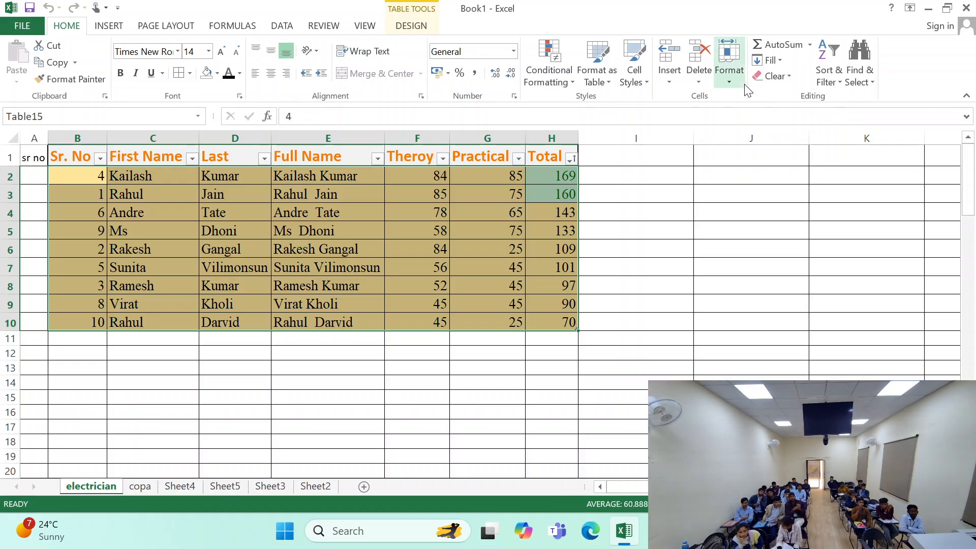
{"action": "left_click", "coordinate": [729, 69]}
{"action": "mouse_move", "coordinate": [768, 297]}
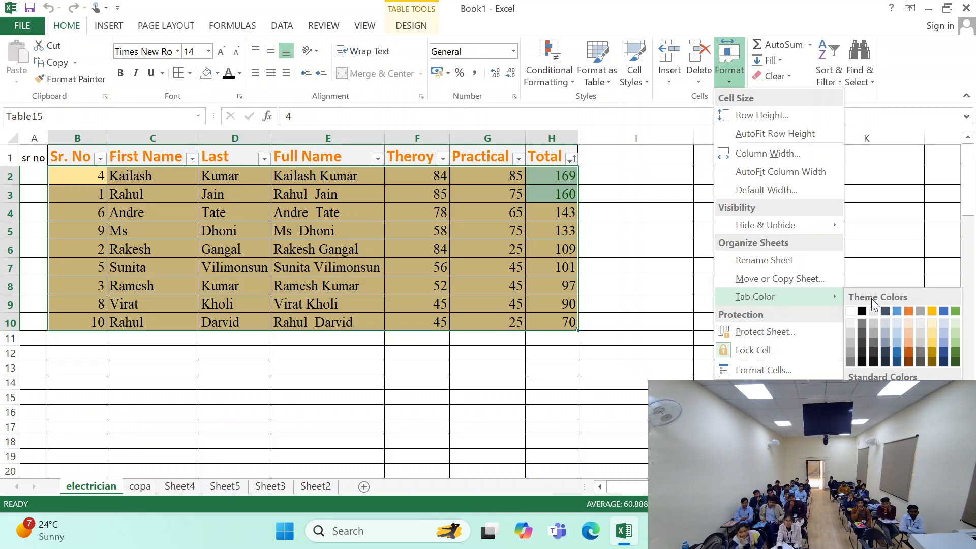
{"action": "left_click", "coordinate": [862, 390]}
{"action": "left_click", "coordinate": [666, 370]}
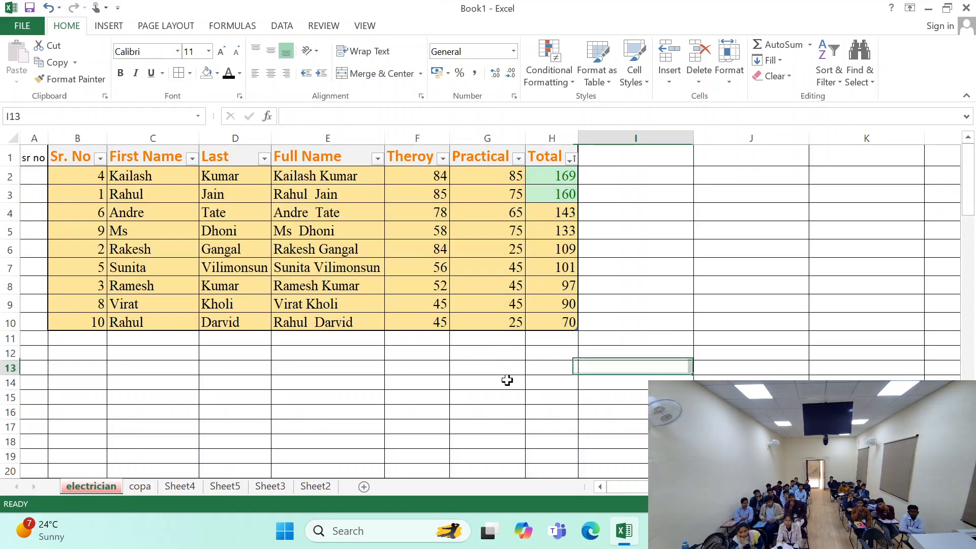
- Protect the copa worksheet, entering and re-entering the sheet password and keeping the default permissions
{"action": "left_click", "coordinate": [138, 486]}
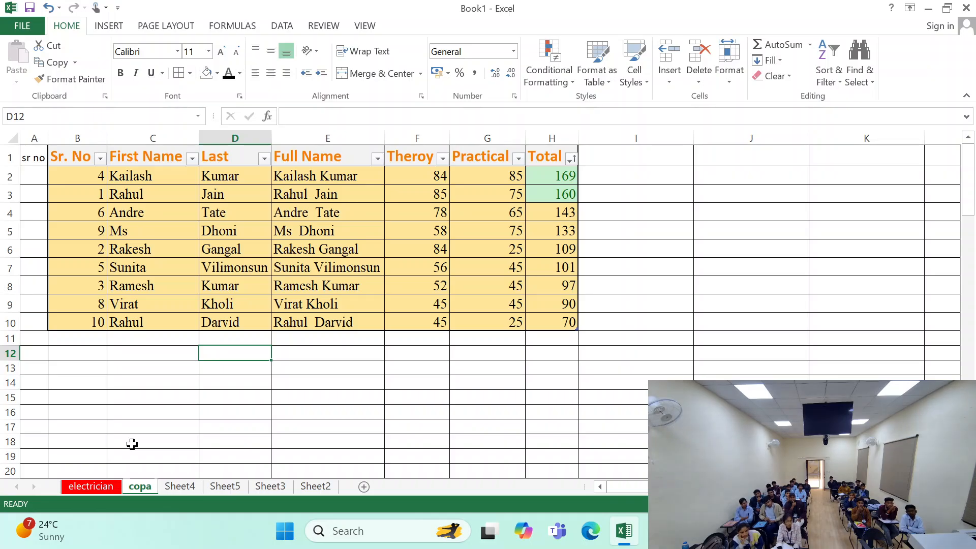
{"action": "left_click", "coordinate": [730, 72]}
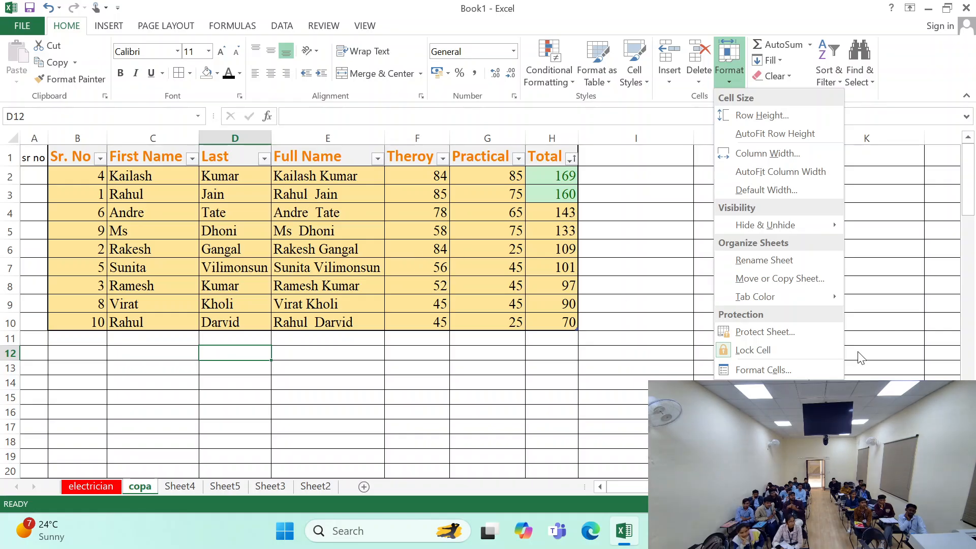
{"action": "left_click", "coordinate": [762, 332]}
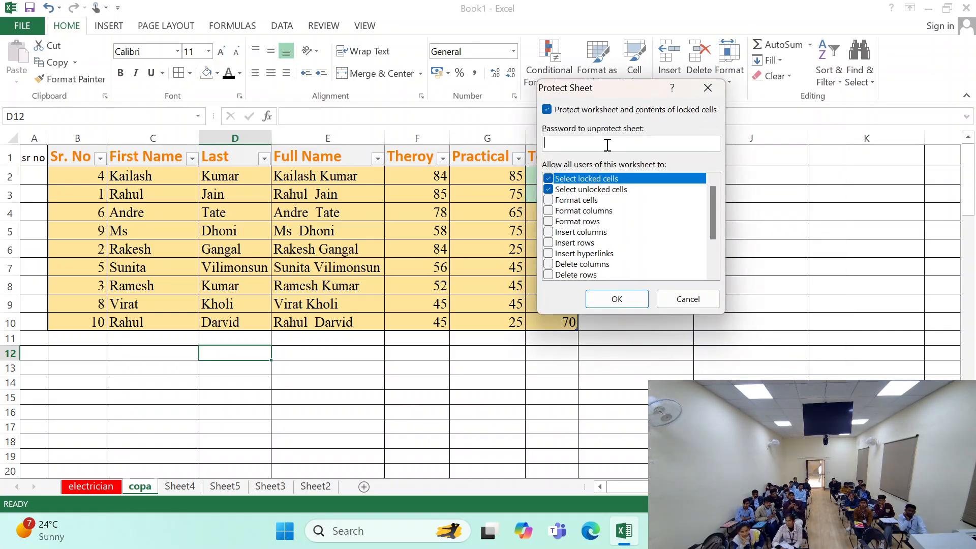
{"action": "type", "text": "123"}
{"action": "key", "text": "Return"}
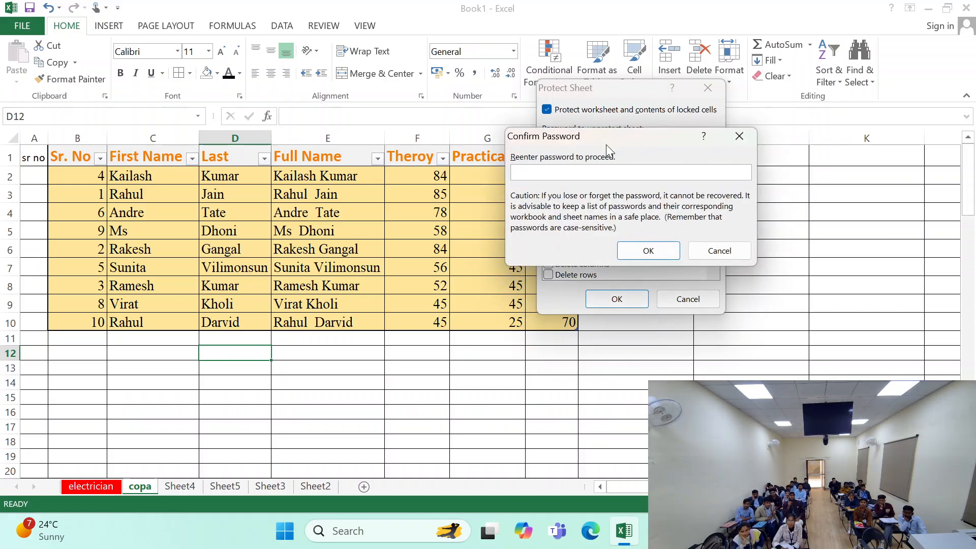
{"action": "type", "text": "123"}
{"action": "key", "text": "Return"}
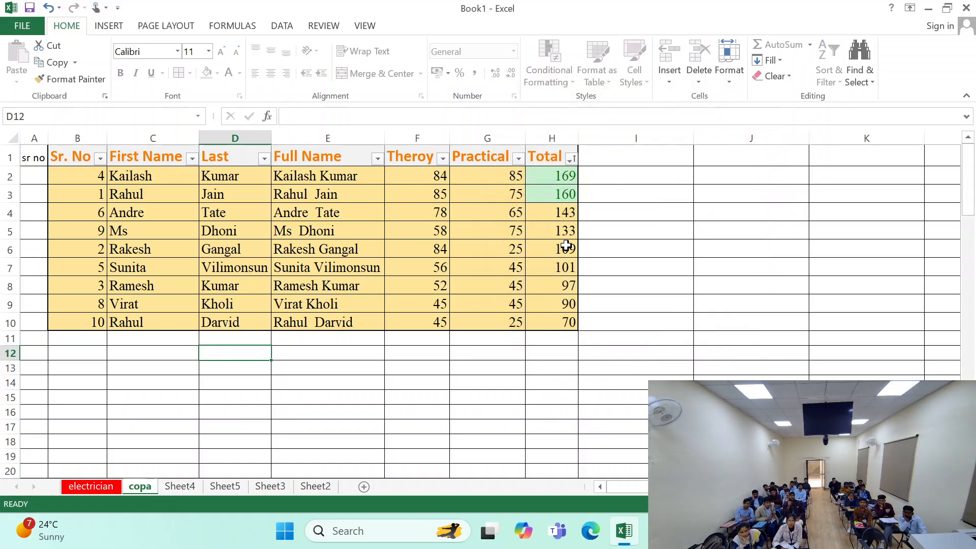
- Try to edit the Total in cell H6 on the protected copa worksheet
{"action": "double_click", "coordinate": [568, 244]}
{"action": "key", "text": "Return"}
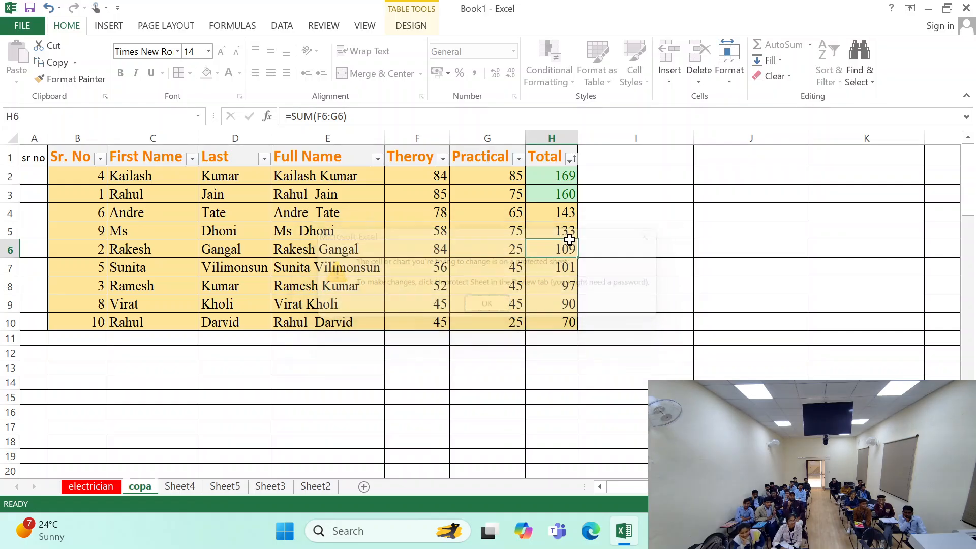
{"action": "double_click", "coordinate": [569, 240]}
{"action": "key", "text": "Return"}
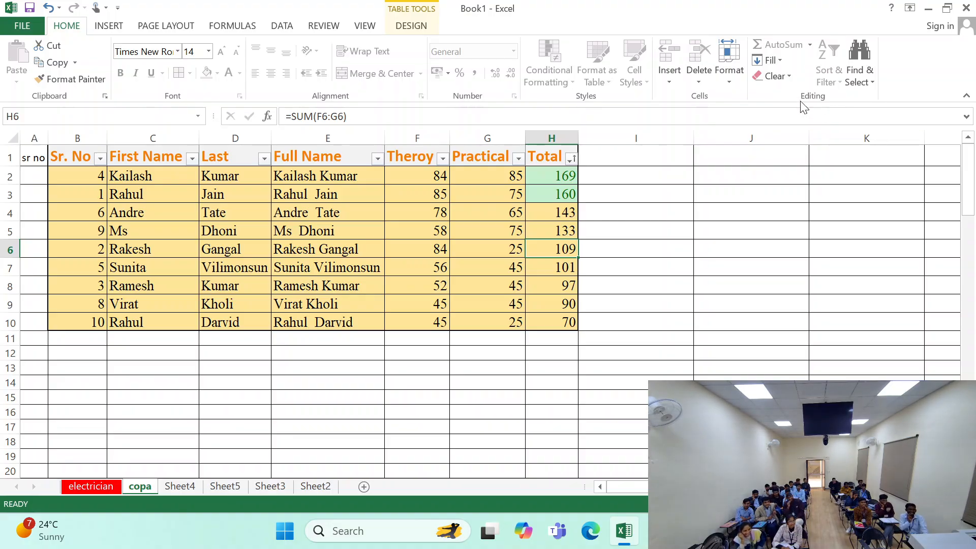
- Unprotect the copa worksheet by entering the sheet password
{"action": "left_click", "coordinate": [727, 74]}
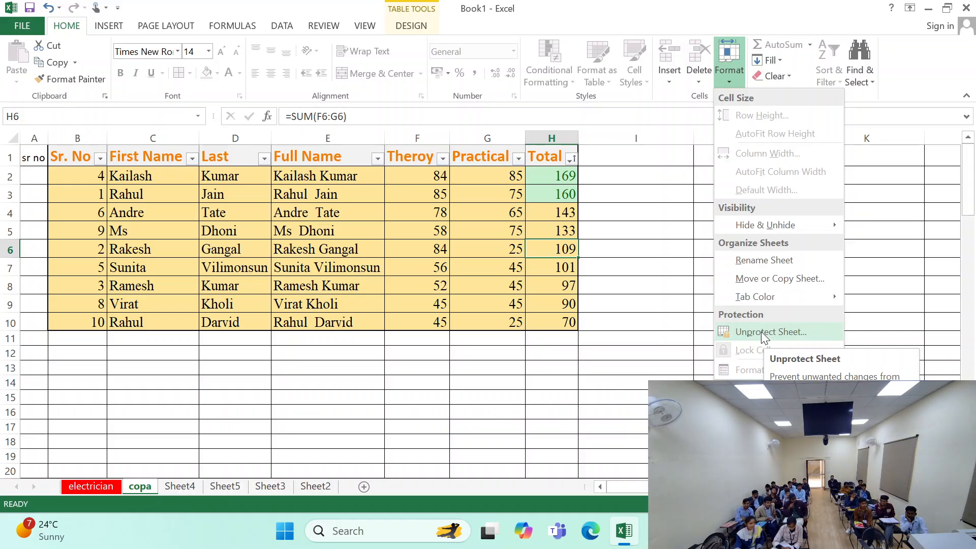
{"action": "left_click", "coordinate": [761, 332]}
{"action": "type", "text": "1234"}
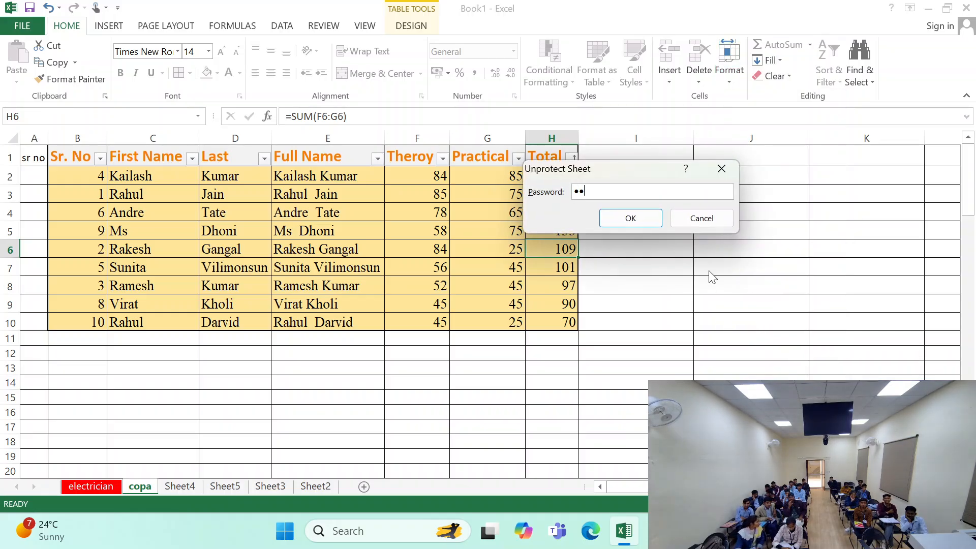
{"action": "key", "text": "Return"}
- Replace the Total formula in cell H6 with the text fgdfgd, and undo the entry
{"action": "double_click", "coordinate": [553, 251]}
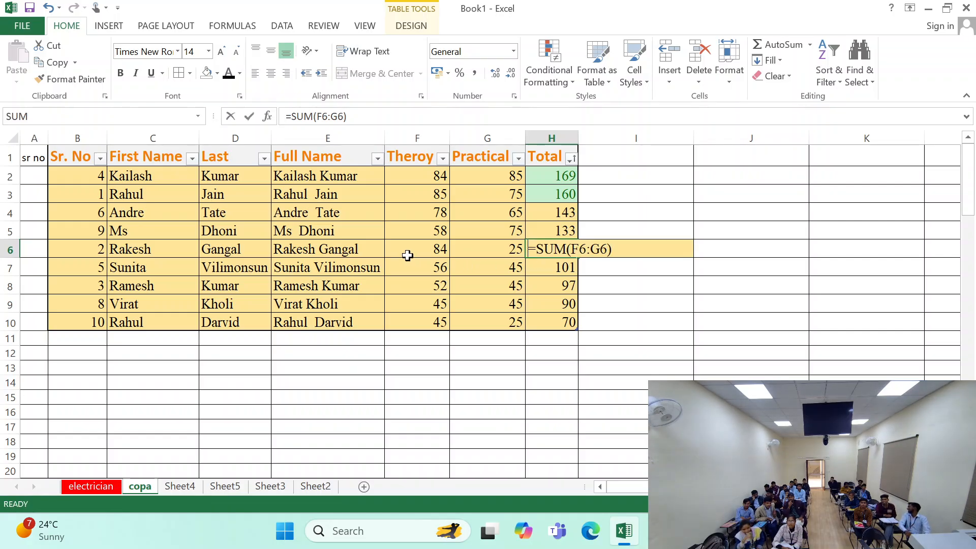
{"action": "type", "text": "fgdfgd"}
{"action": "left_click", "coordinate": [569, 350]}
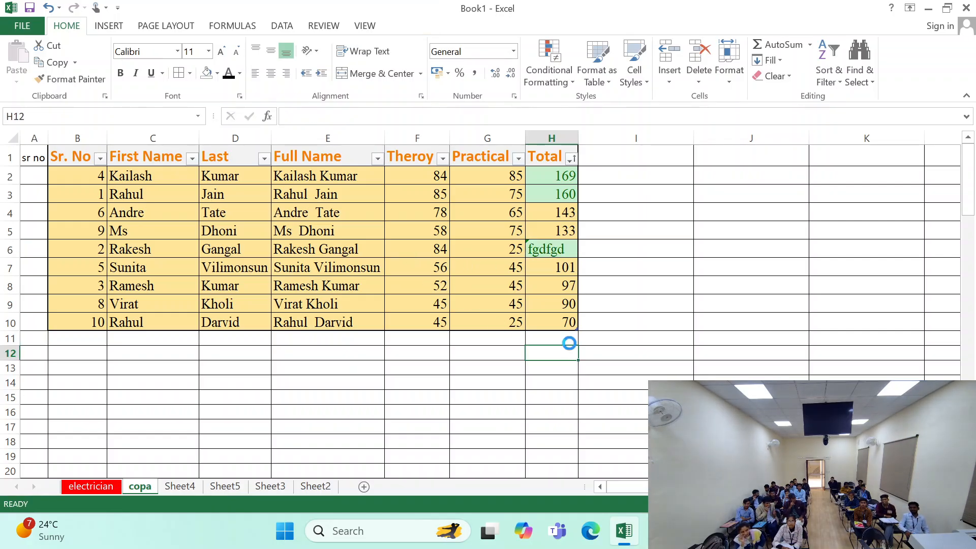
{"action": "key", "text": "ctrl+z"}
{"action": "left_click", "coordinate": [744, 82]}
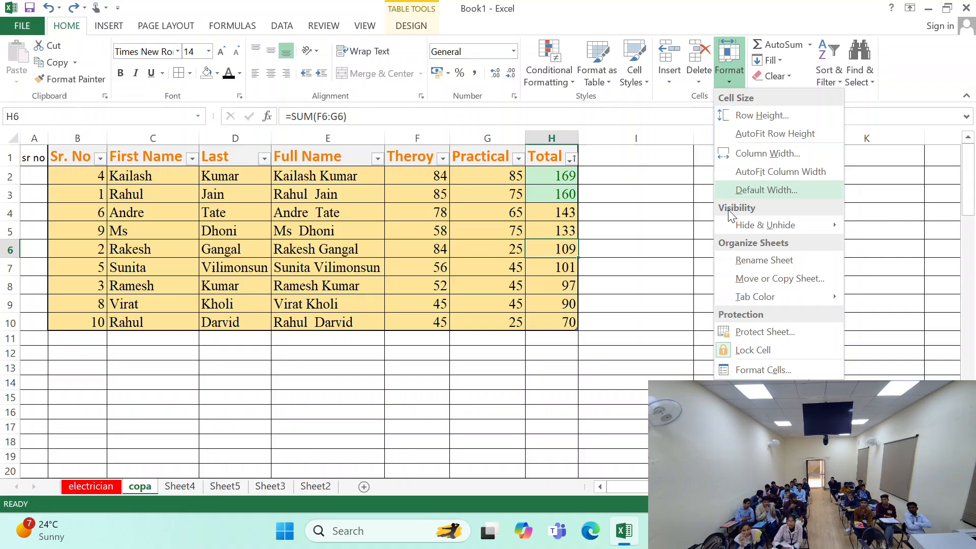
{"action": "left_click", "coordinate": [744, 371]}
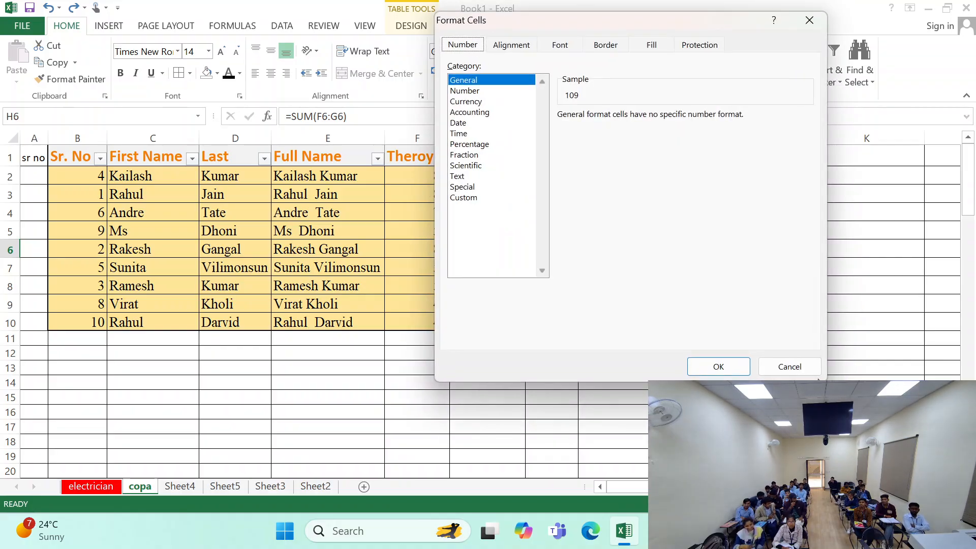
{"action": "left_click", "coordinate": [784, 362]}
{"action": "left_click", "coordinate": [573, 260]}
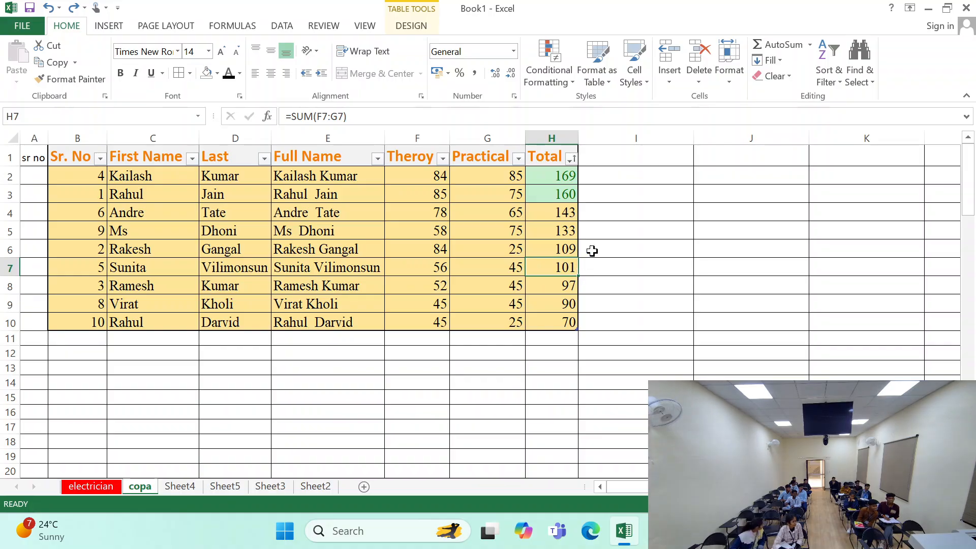
{"action": "left_click", "coordinate": [380, 228]}
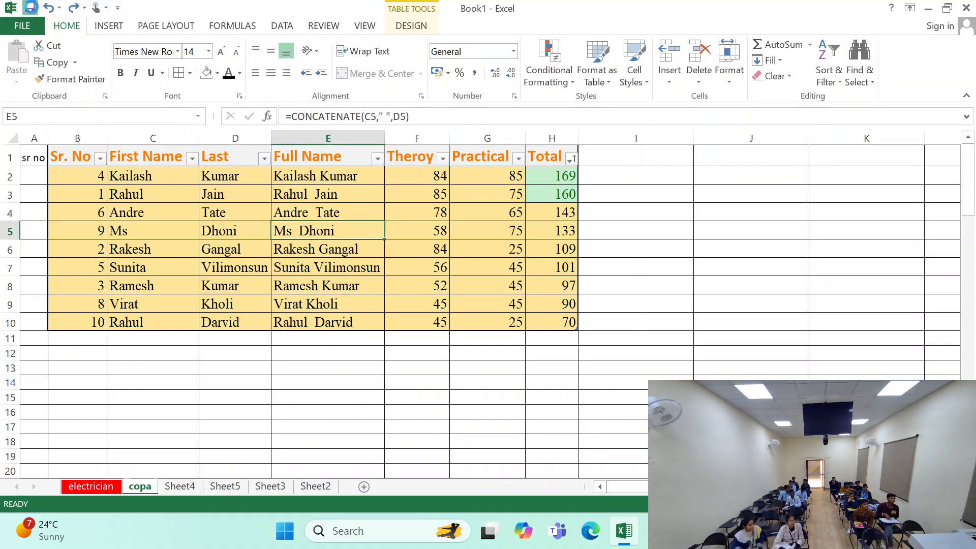
{"action": "left_click", "coordinate": [30, 7]}
{"action": "left_click", "coordinate": [24, 24]}
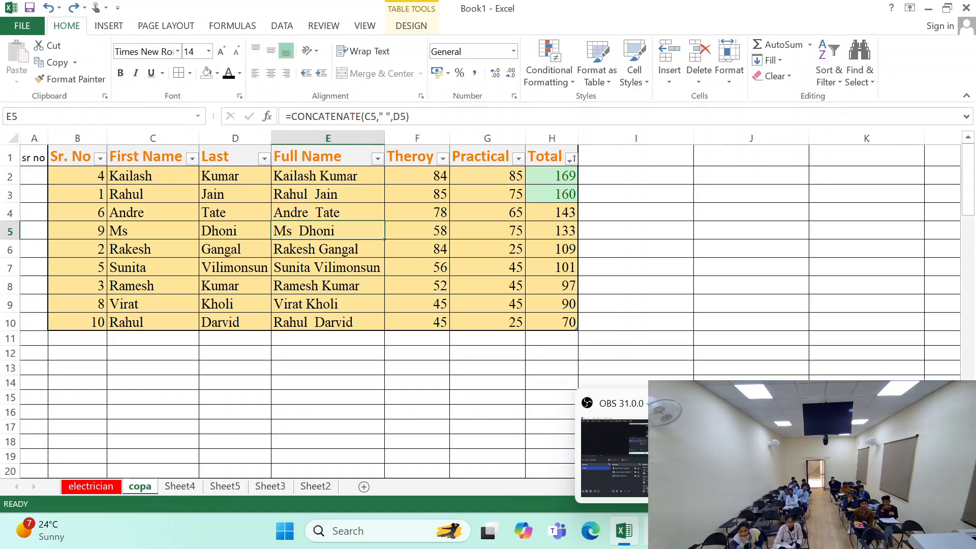
{"action": "left_click", "coordinate": [657, 532]}
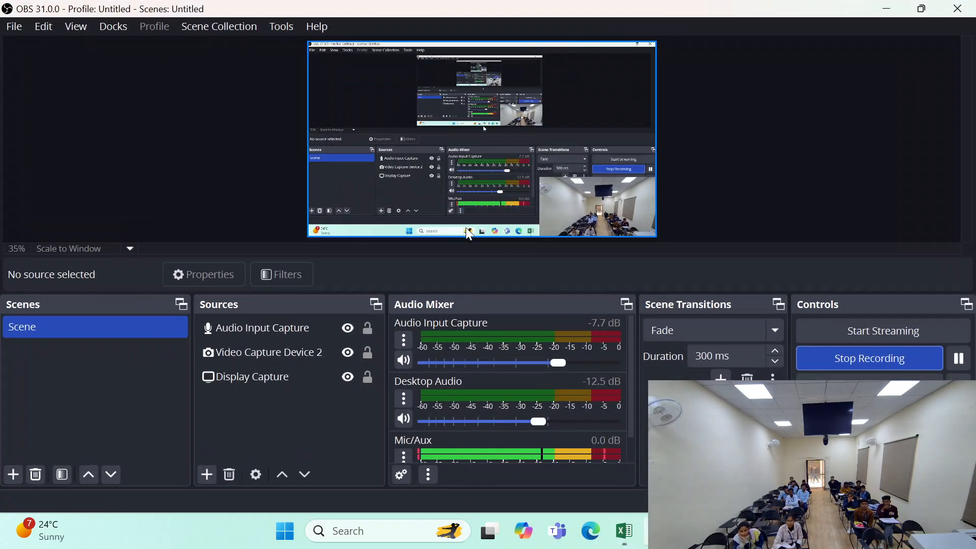